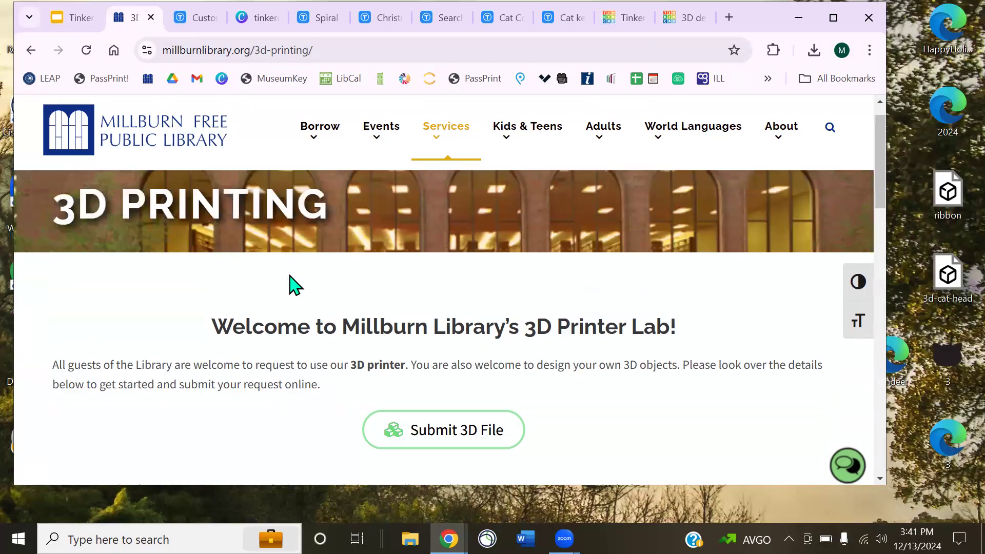
Highlight the library's 3D printing page address and show the 3D Printing entry under Services
scroll(292, 281, up, 3)
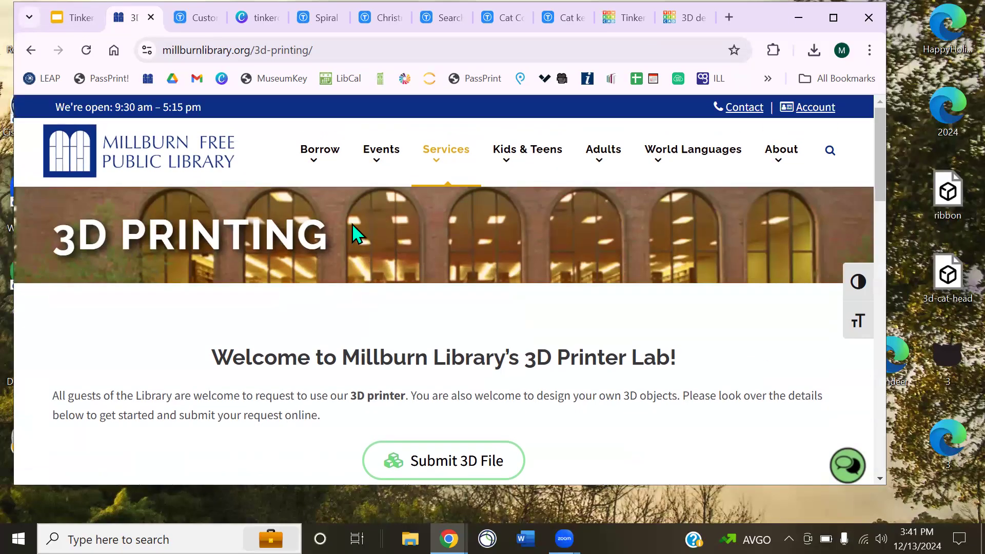
click(309, 58)
click(314, 50)
drag(360, 50, 163, 49)
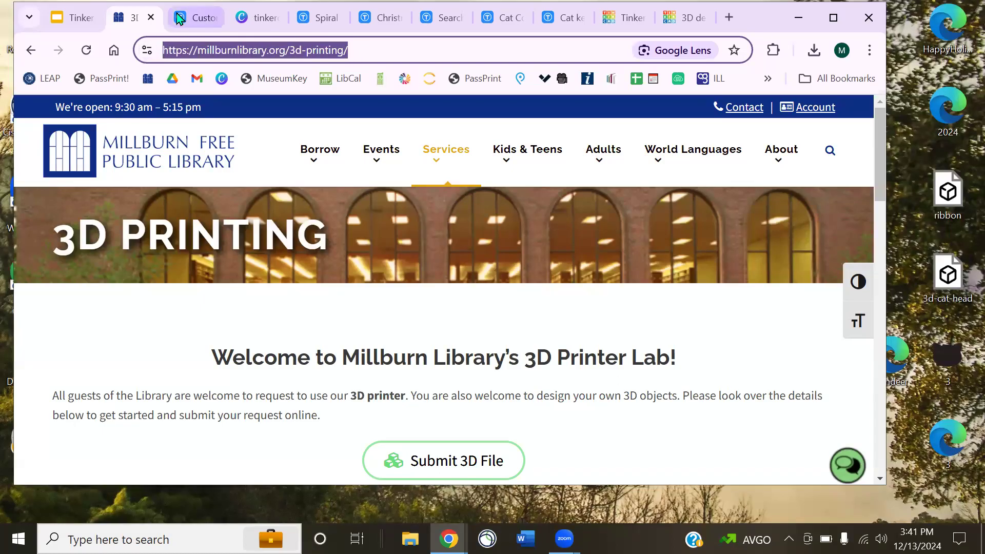
mouse_move(430, 158)
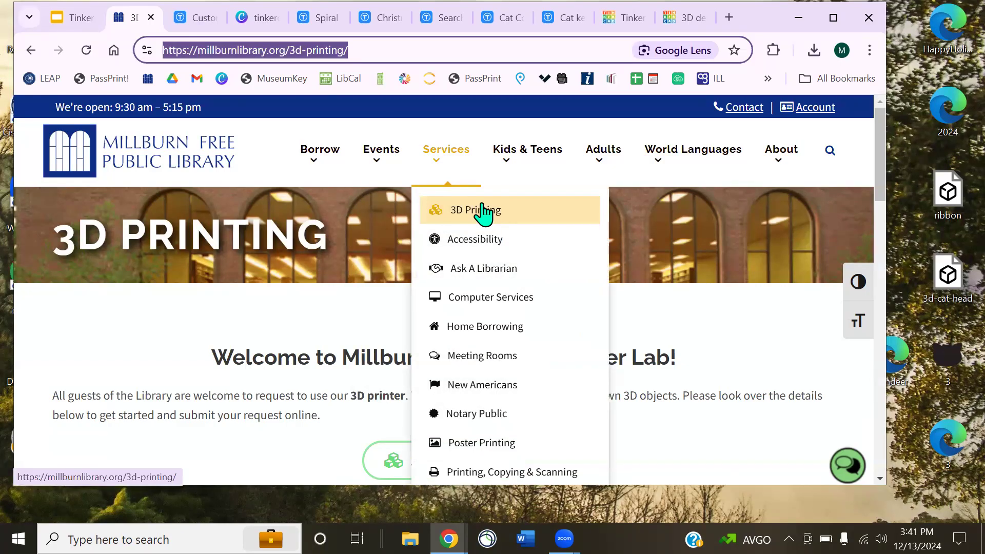
click(352, 321)
Open the 3D file submission form from the library's 3D printing page
scroll(351, 315, down, 4)
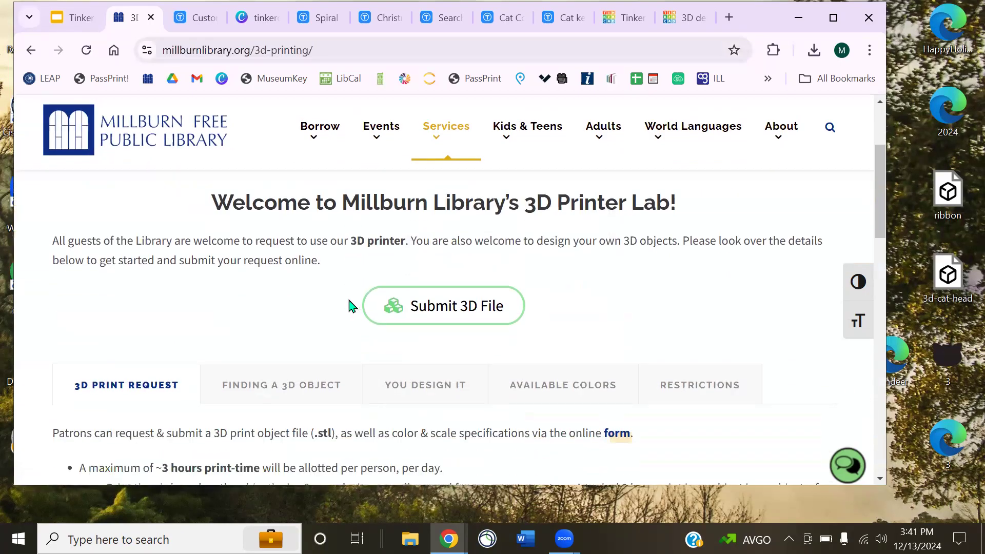
scroll(348, 298, up, 3)
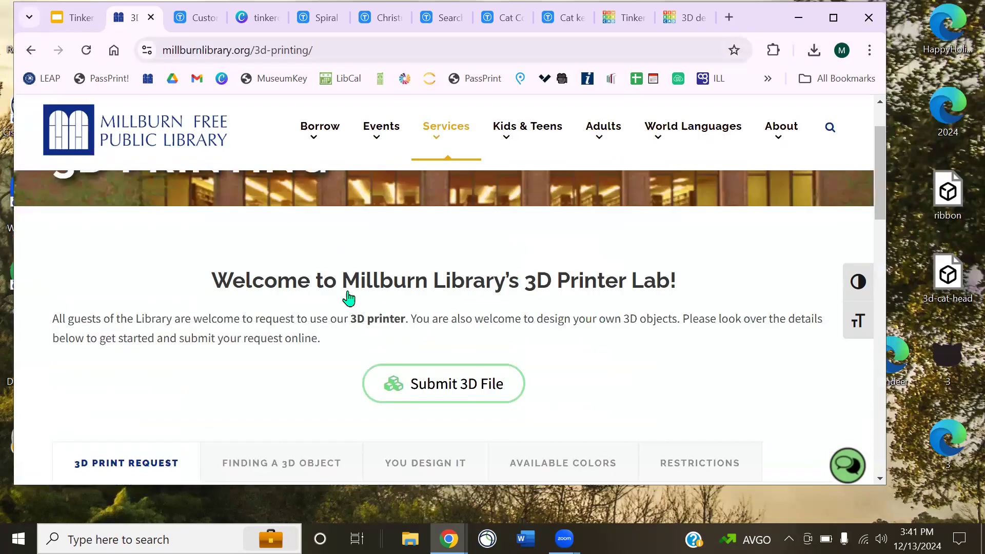
scroll(348, 297, down, 1)
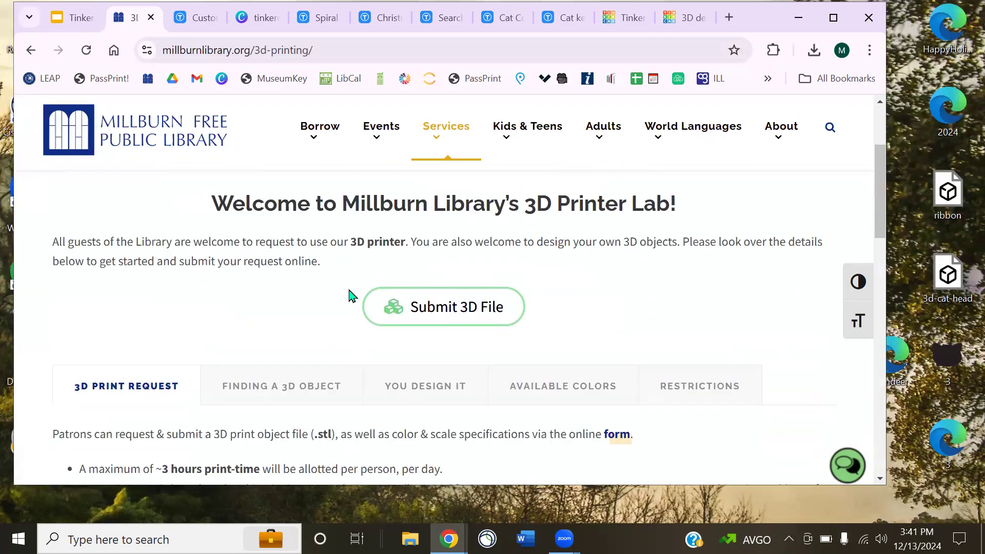
click(435, 316)
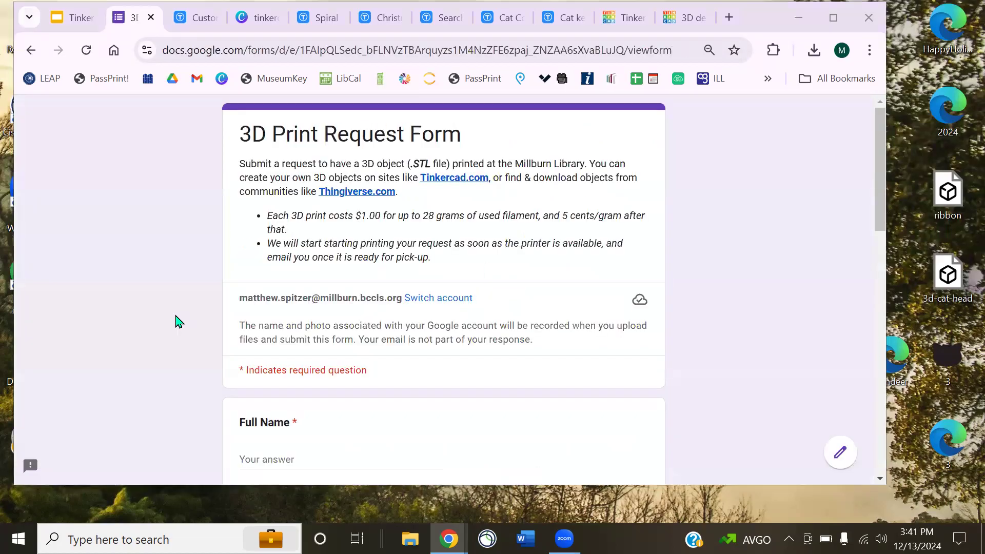
Review the full name, phone number and email questions in the request form, and display the print color choices
scroll(160, 282, down, 3)
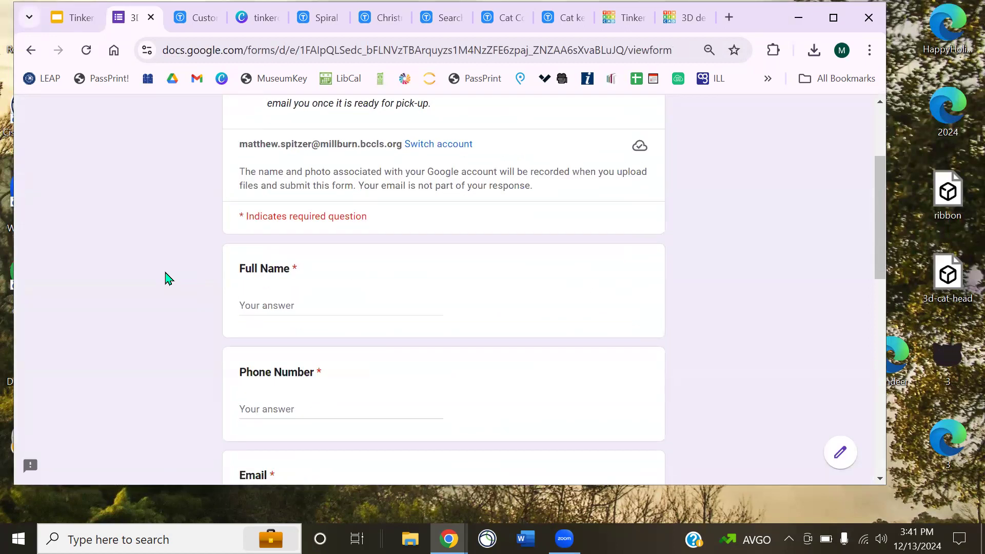
click(319, 308)
scroll(322, 285, down, 3)
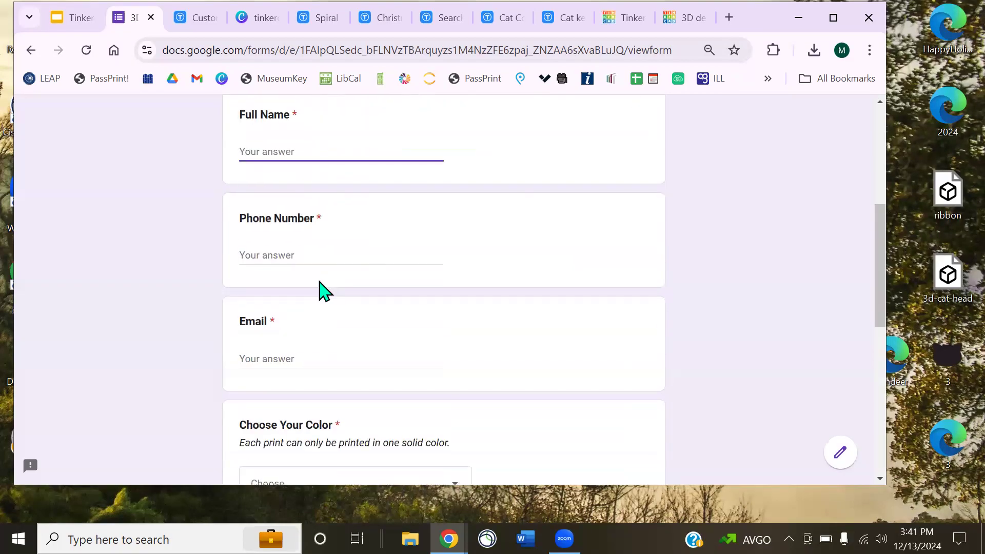
scroll(319, 290, down, 6)
click(308, 188)
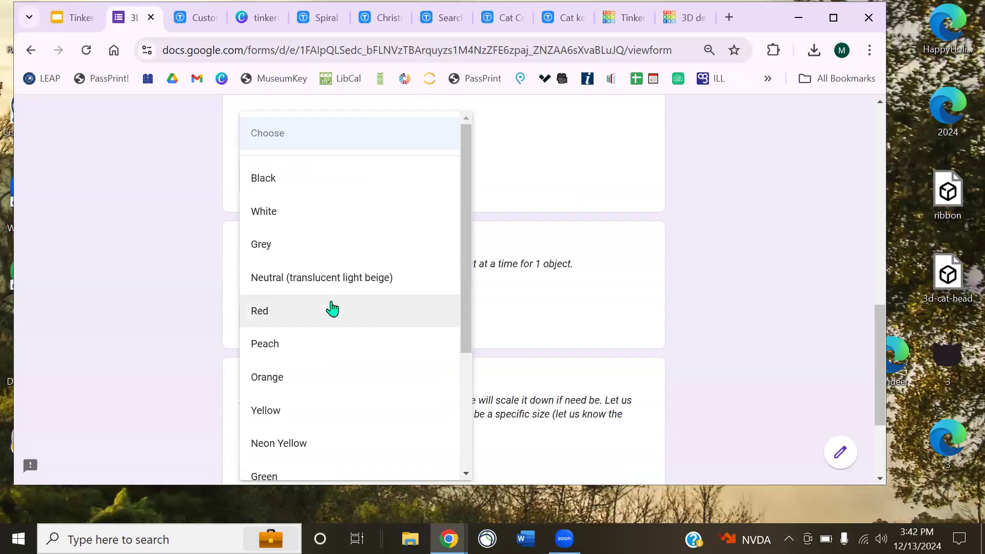
Switch to the Tinkercad slide deck and go to the "3D Printing" slide
click(66, 17)
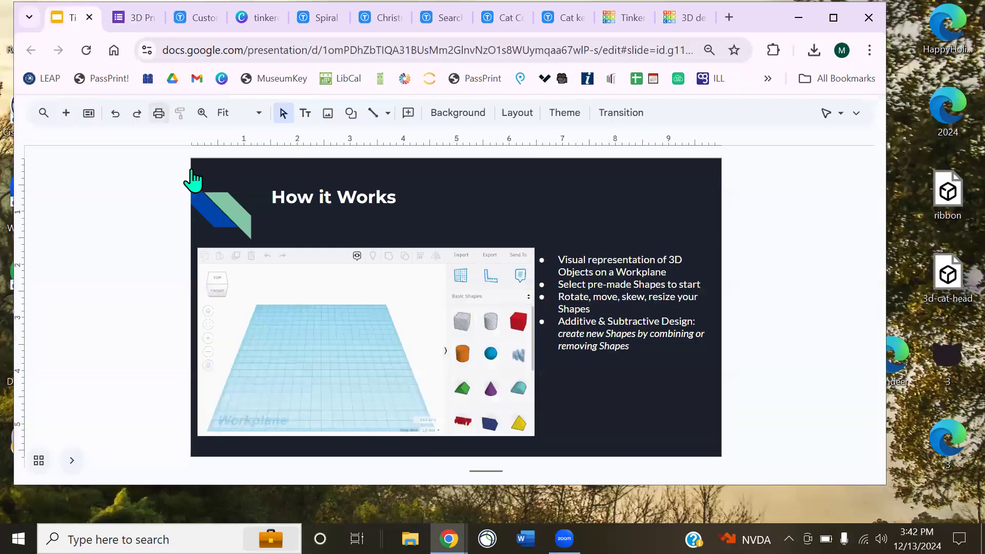
key(Down)
key(Down)
key(Down)
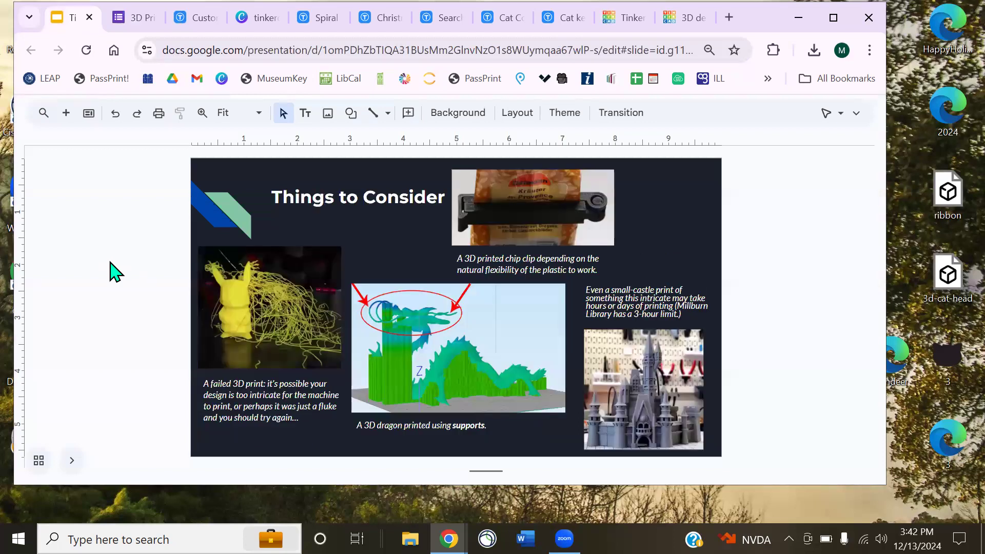
key(Down)
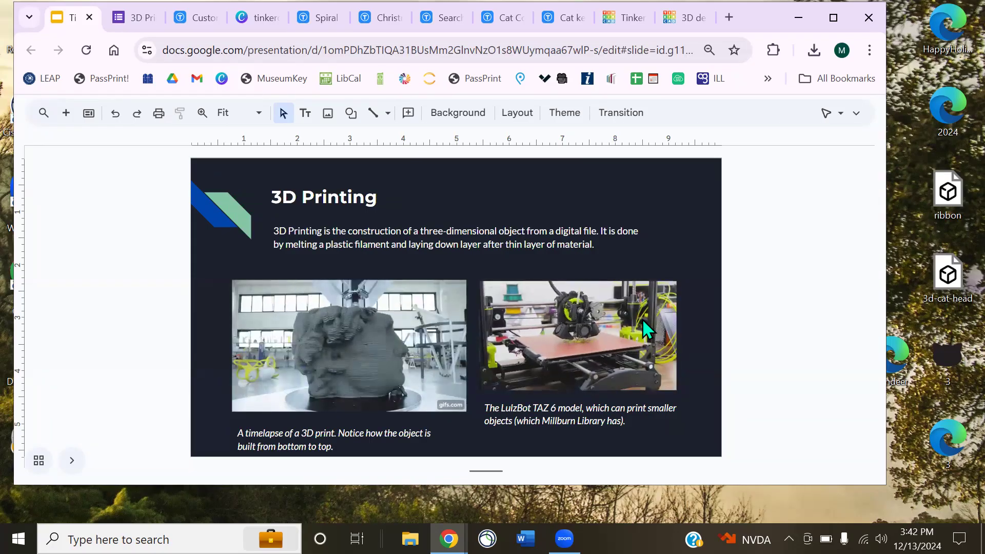
Return to the print request form, look through the whole list of colors, and close it without choosing one
click(132, 19)
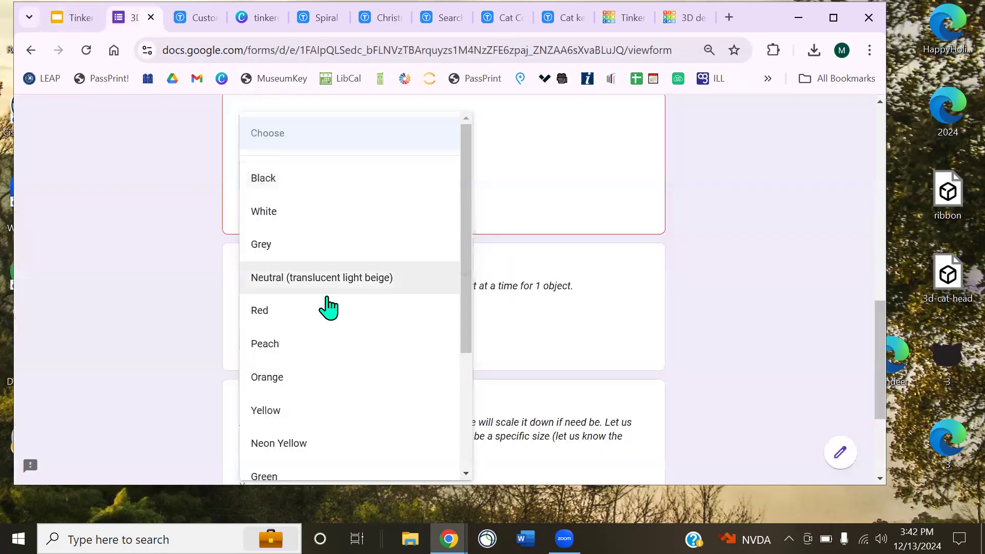
scroll(328, 300, down, 3)
scroll(343, 307, down, 1)
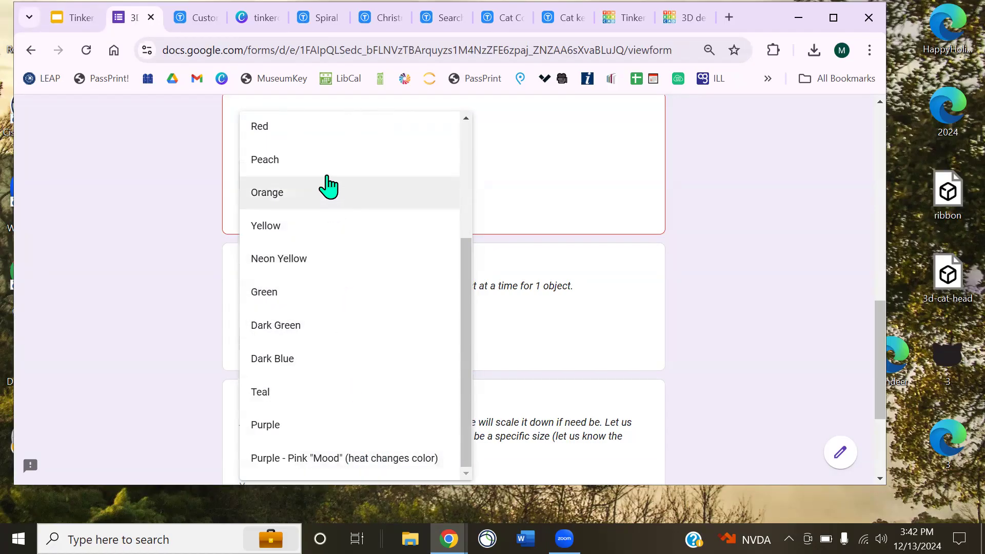
scroll(329, 186, up, 2)
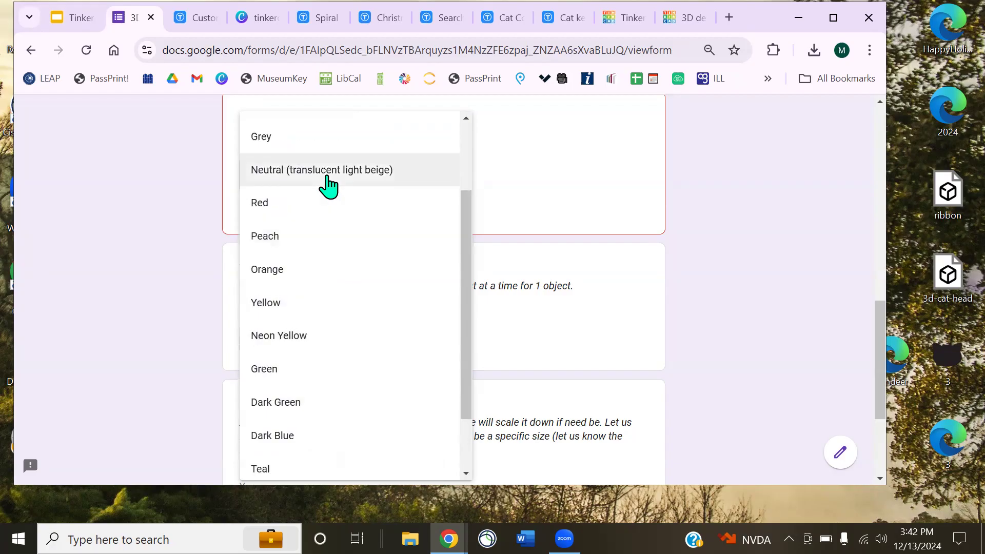
click(155, 244)
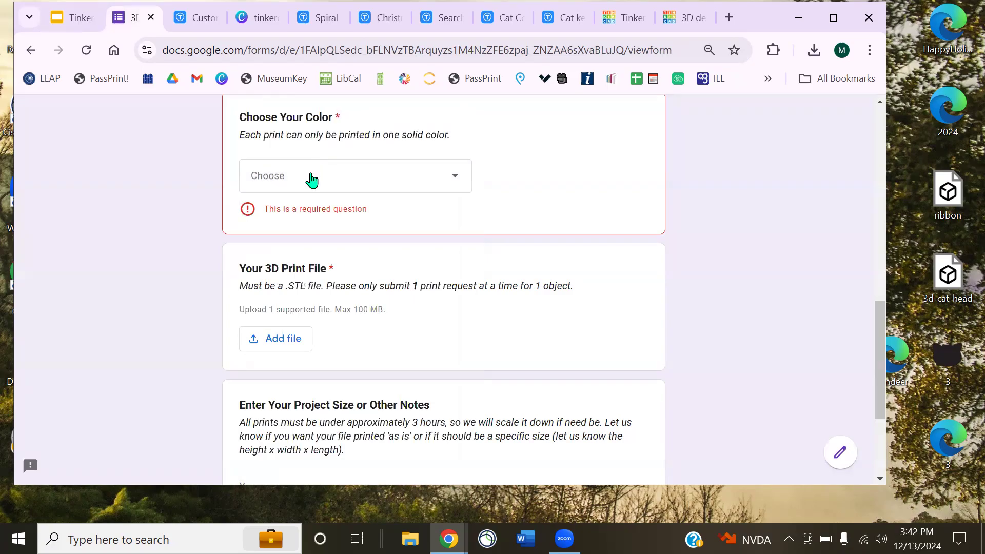
Examine the 3D print file question and highlight its .STL file requirement
scroll(309, 180, down, 1)
click(284, 270)
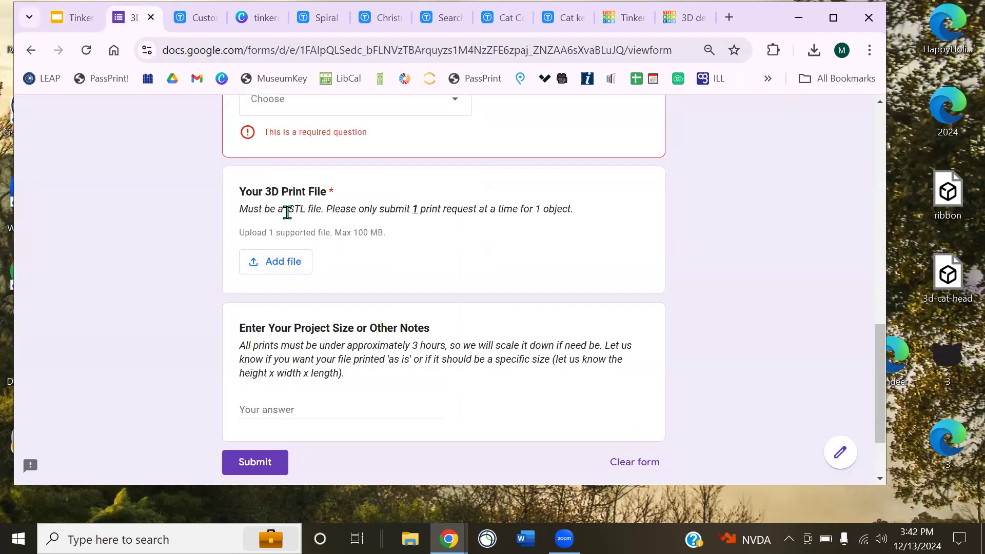
drag(286, 213, 306, 211)
drag(321, 209, 276, 210)
Examine the project size and notes question, highlighting the approximately 3 hours limit and placing the cursor in its answer field
click(266, 410)
drag(256, 329, 400, 357)
click(396, 386)
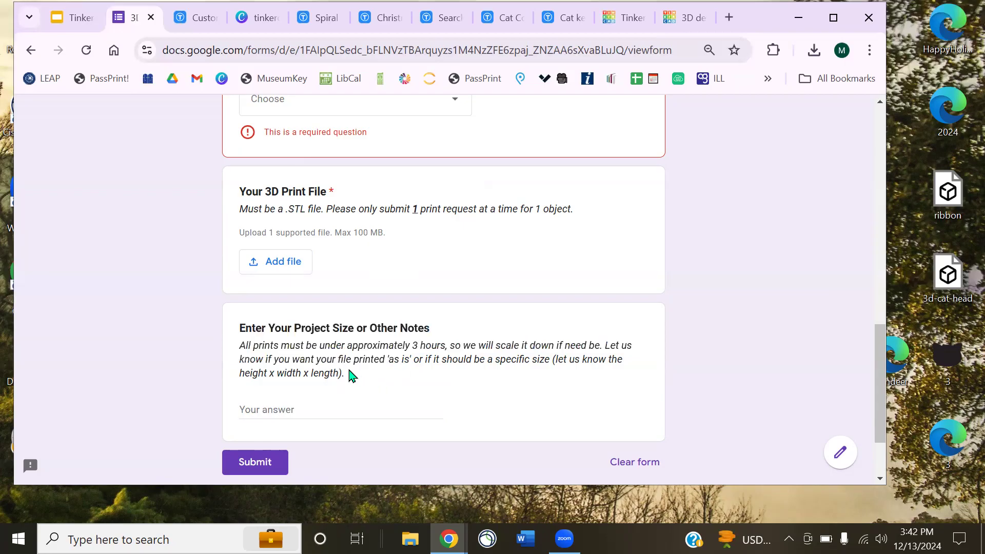
drag(344, 346, 450, 349)
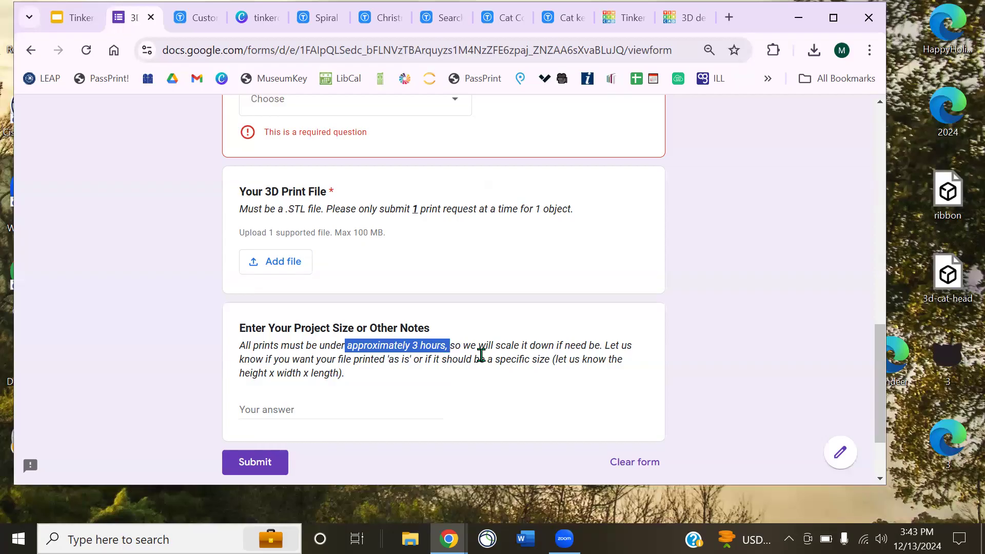
click(485, 354)
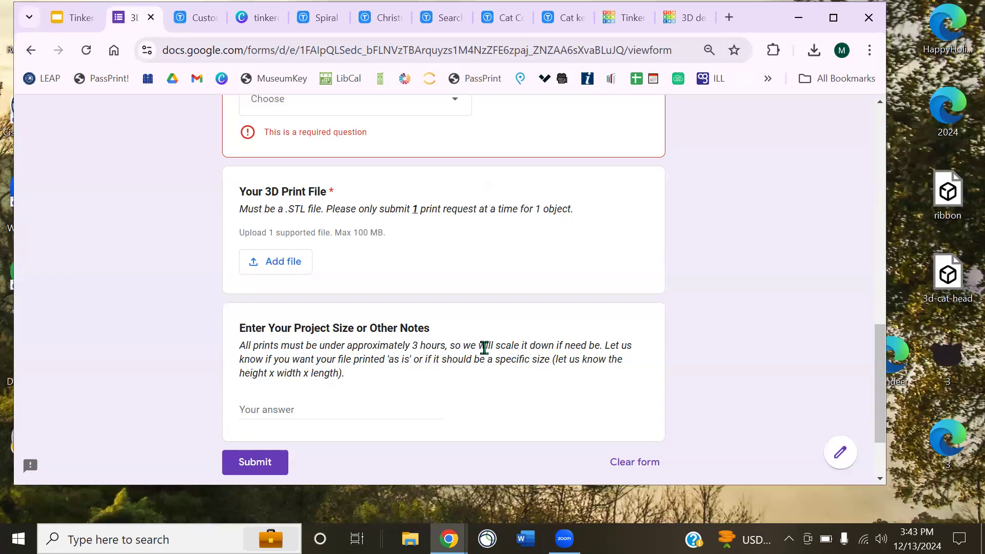
click(311, 409)
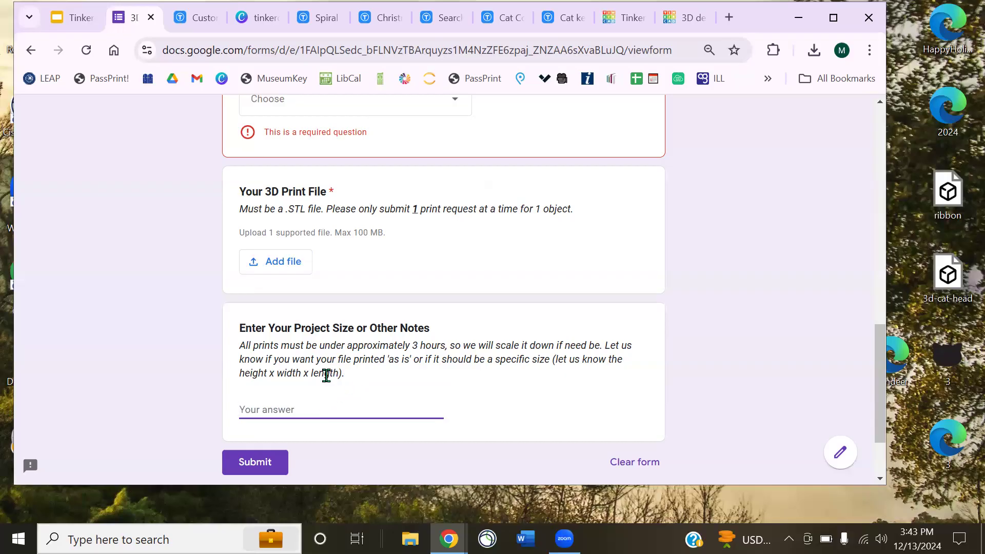
Go back to the library's 3D printing page and review the 3D print request rules on print time, cost and priority
scroll(317, 341, up, 4)
scroll(318, 343, up, 10)
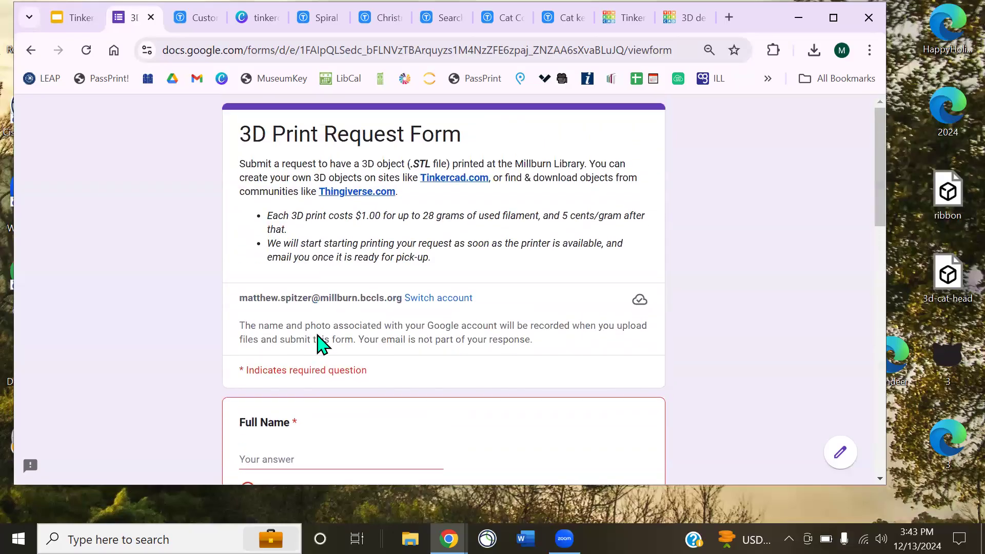
click(31, 50)
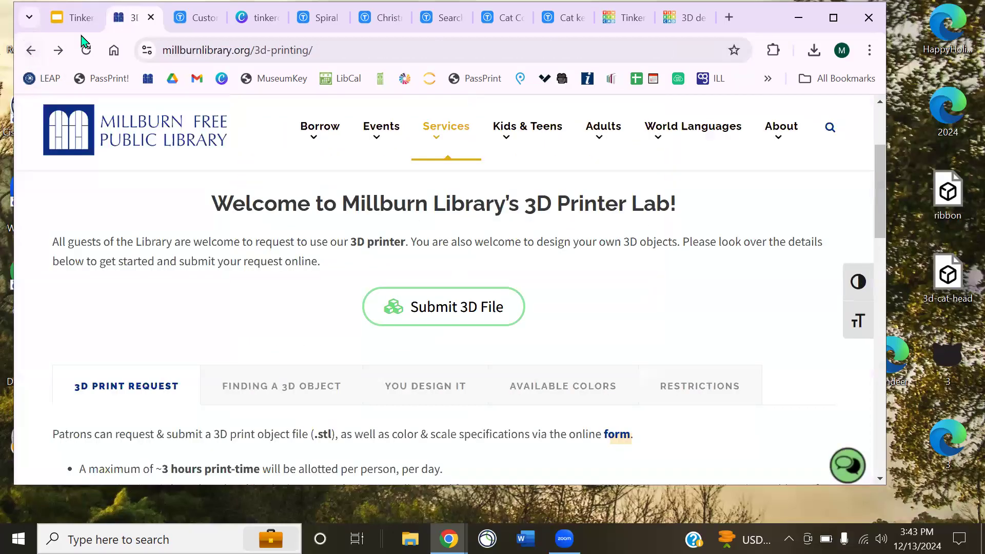
scroll(187, 237, down, 1)
scroll(206, 249, down, 1)
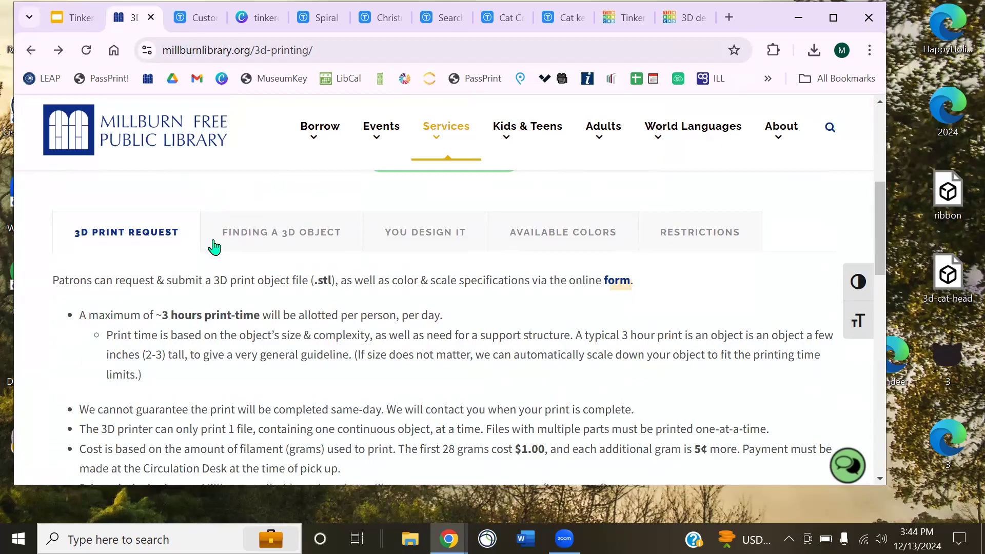
scroll(259, 323, down, 1)
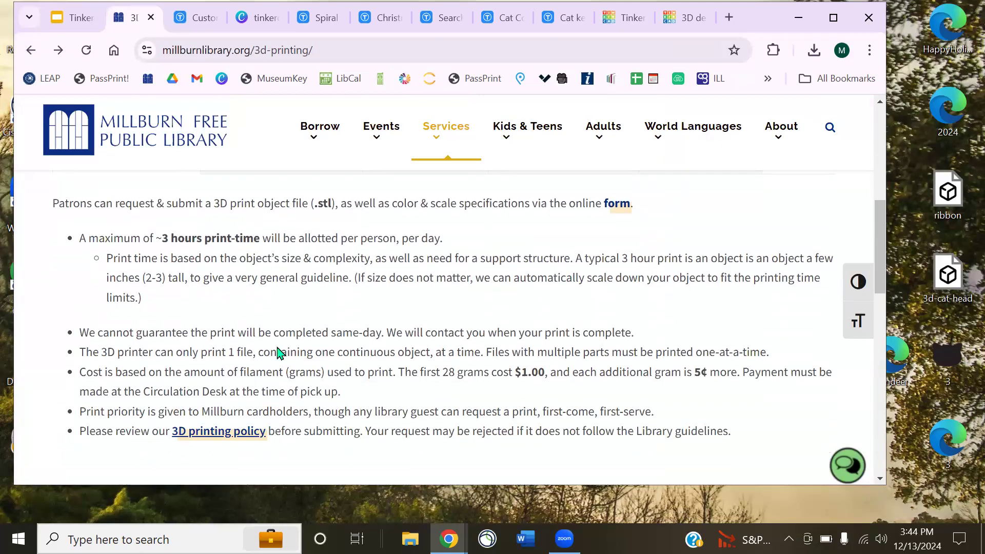
drag(483, 431, 291, 310)
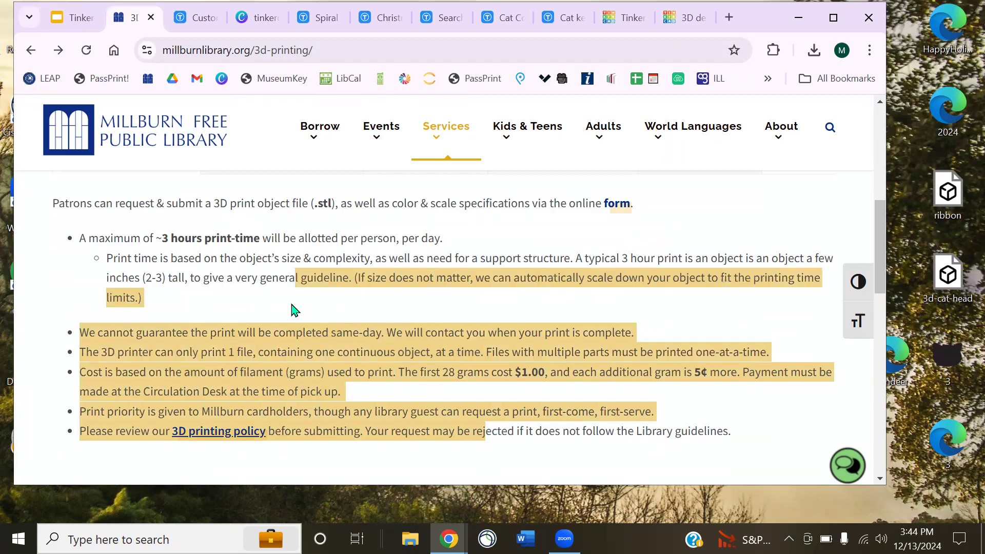
click(291, 309)
scroll(285, 321, up, 1)
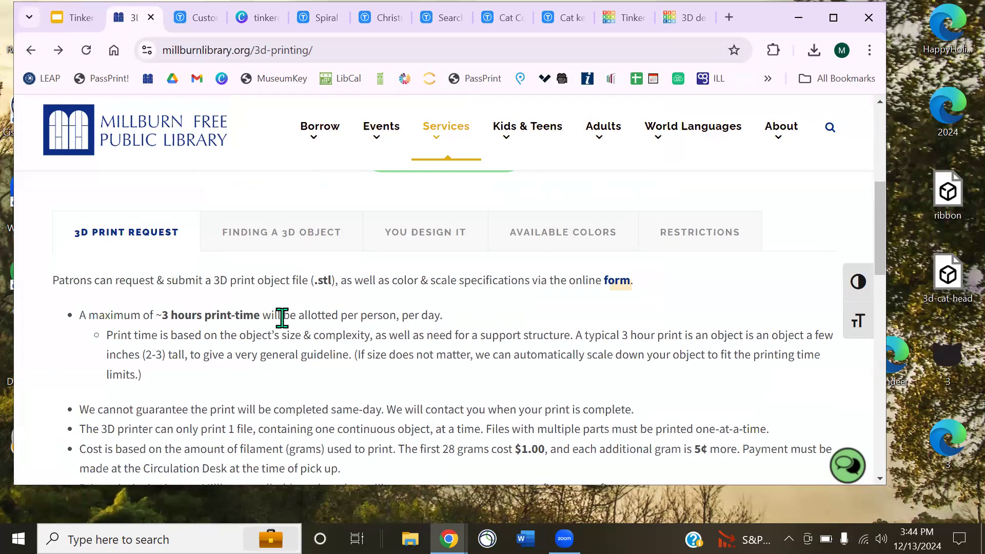
Open Thingiverse from the library's Finding a 3D Object section and browse its popular models
click(306, 231)
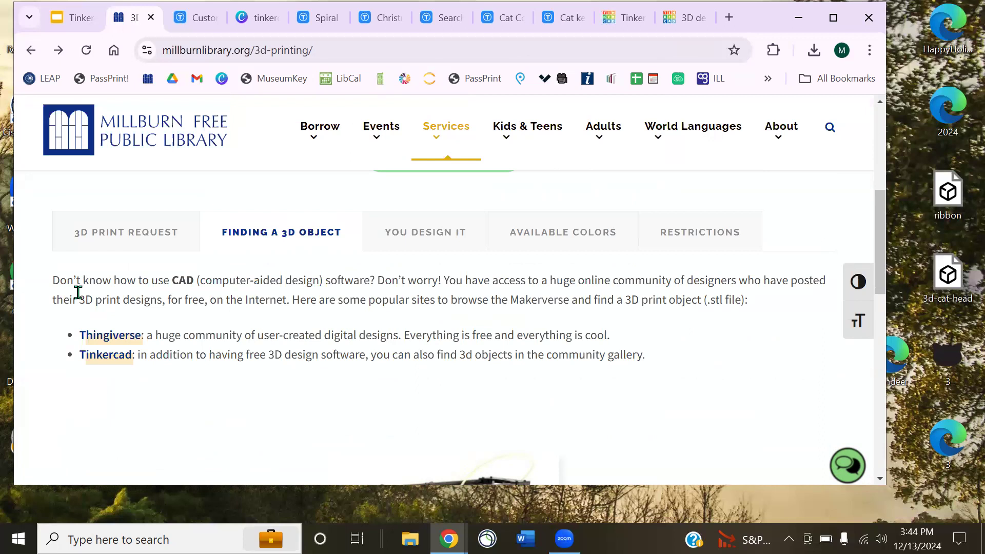
click(107, 336)
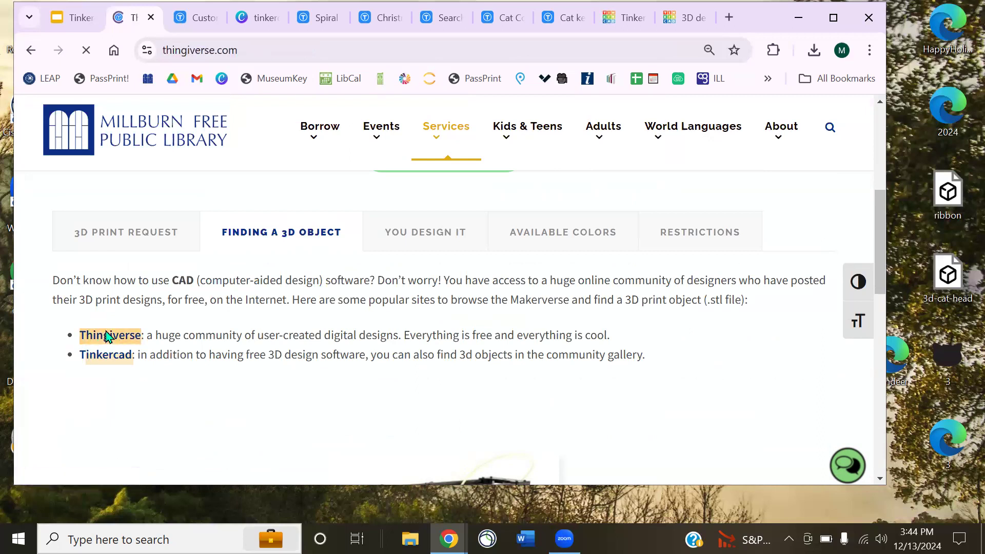
scroll(121, 326, down, 4)
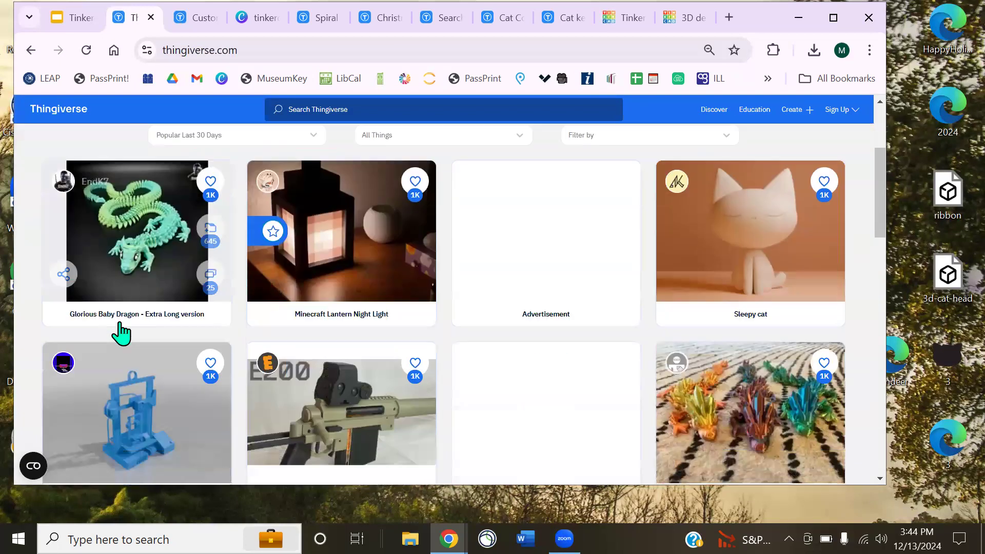
scroll(121, 323, up, 4)
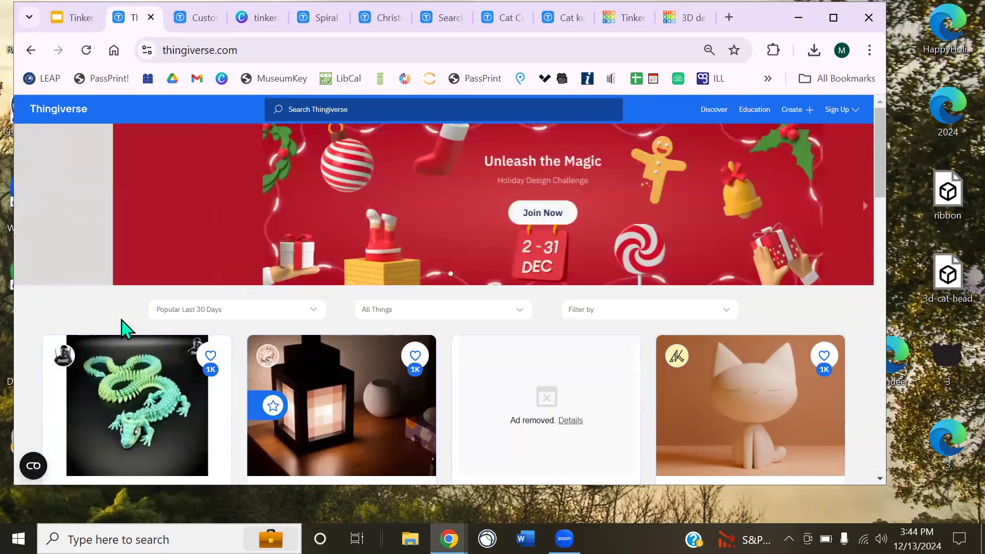
Open the round Christmas light model with Santa's sleigh from the popular things and examine its preview images
scroll(129, 326, down, 7)
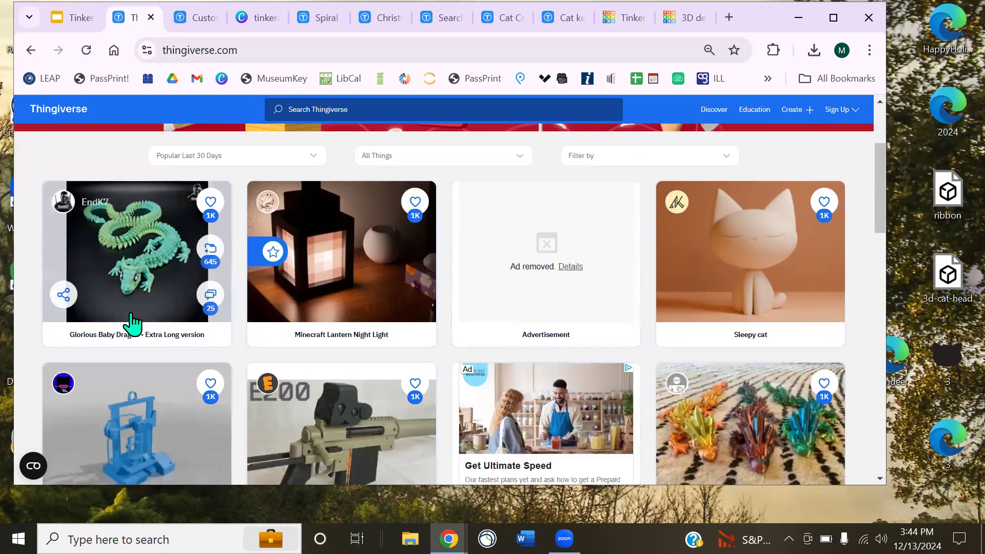
scroll(168, 321, down, 2)
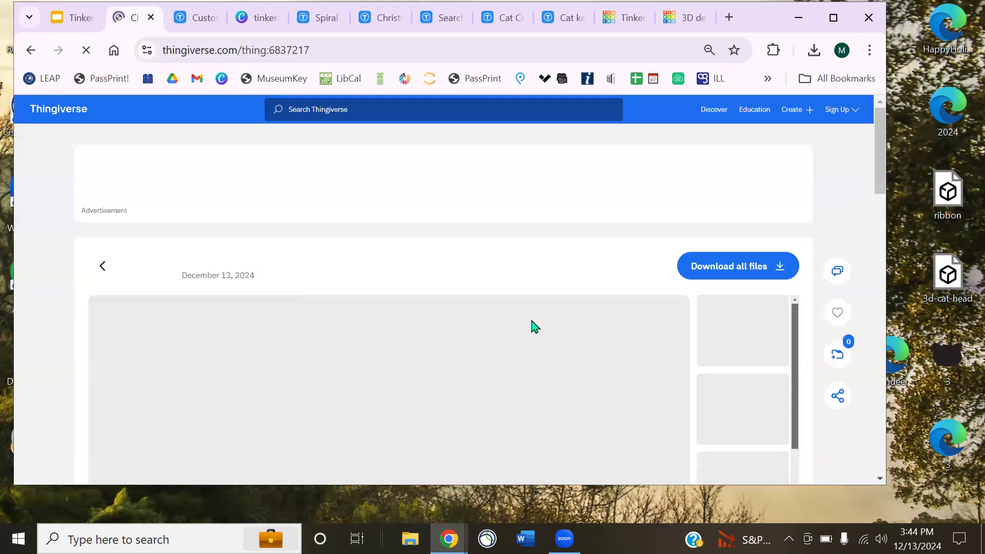
scroll(464, 293, down, 2)
scroll(465, 293, down, 6)
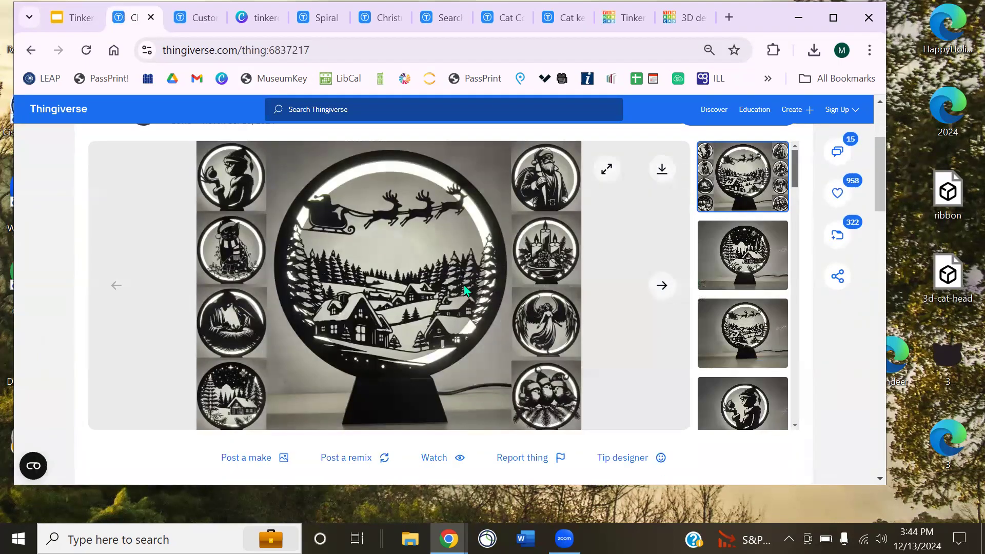
Open the file list of the Christmas ring lamp panels model and examine its STL files, highlighting the .stl extension of Panel_CoolSanta.stl
click(301, 304)
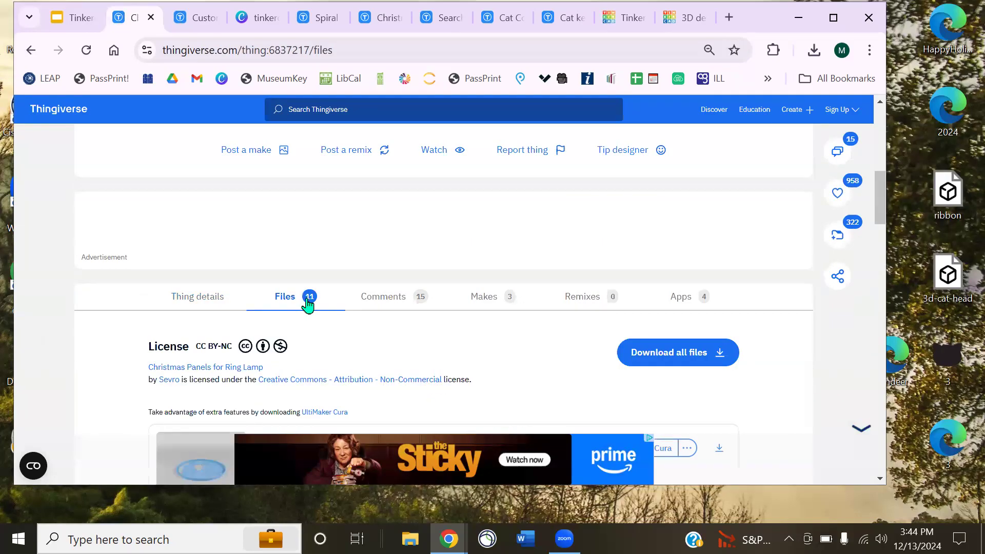
scroll(312, 304, down, 4)
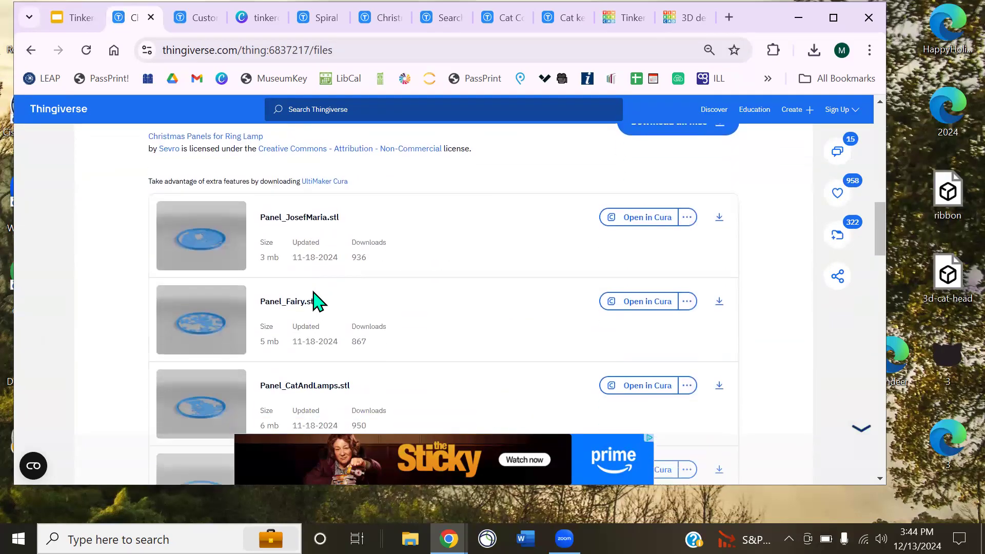
scroll(314, 292, down, 3)
scroll(323, 295, down, 3)
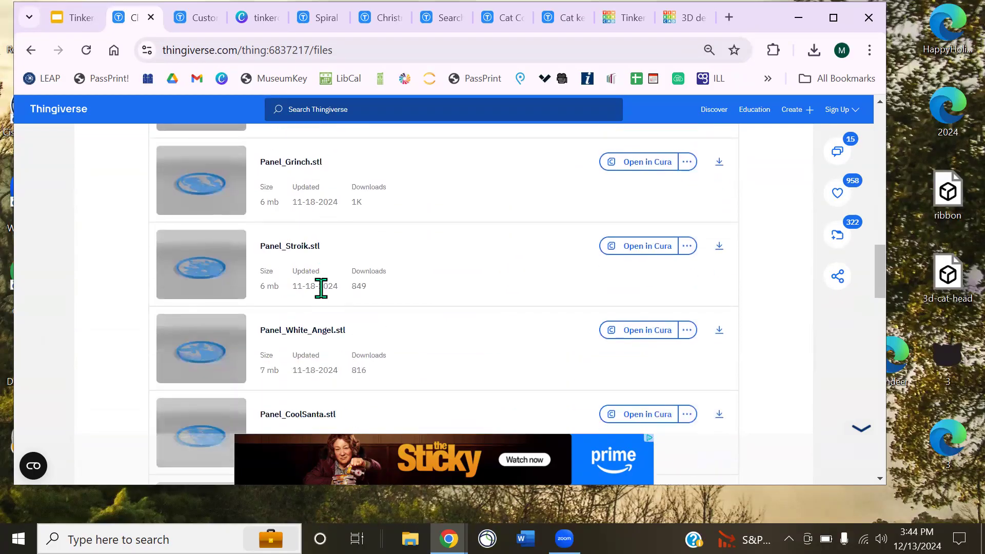
scroll(323, 288, down, 3)
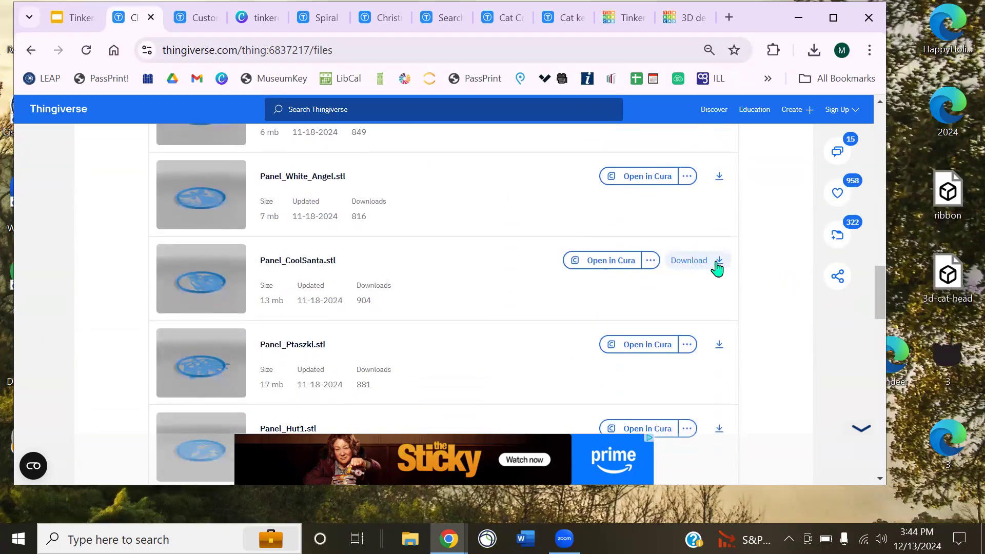
drag(336, 261, 318, 261)
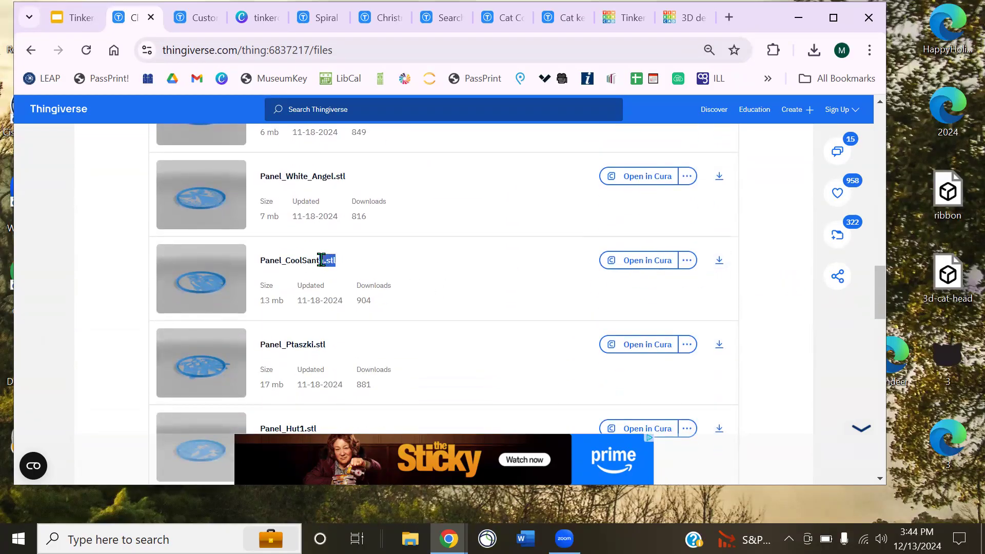
click(340, 266)
Go back to Thingiverse's popular models and search the site for christmas
click(30, 51)
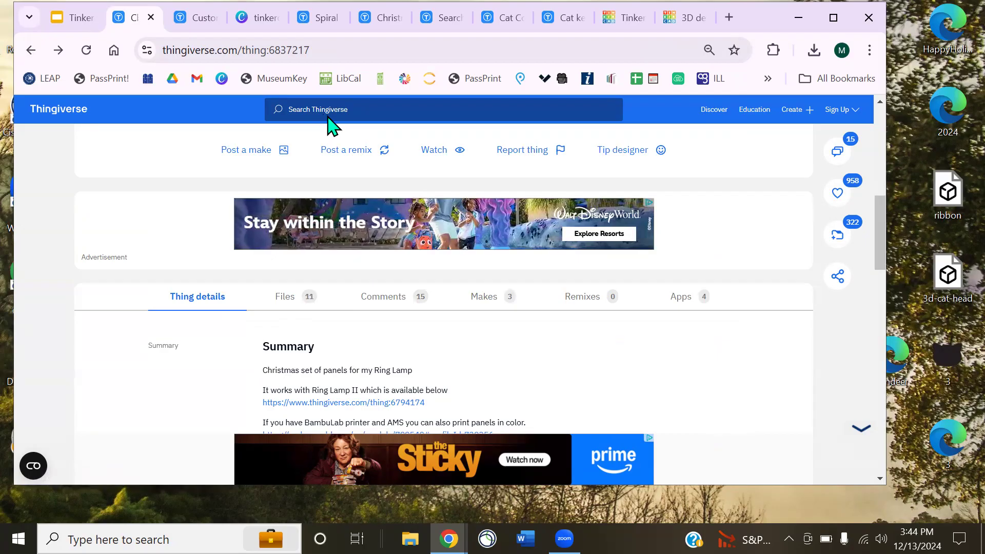
click(30, 50)
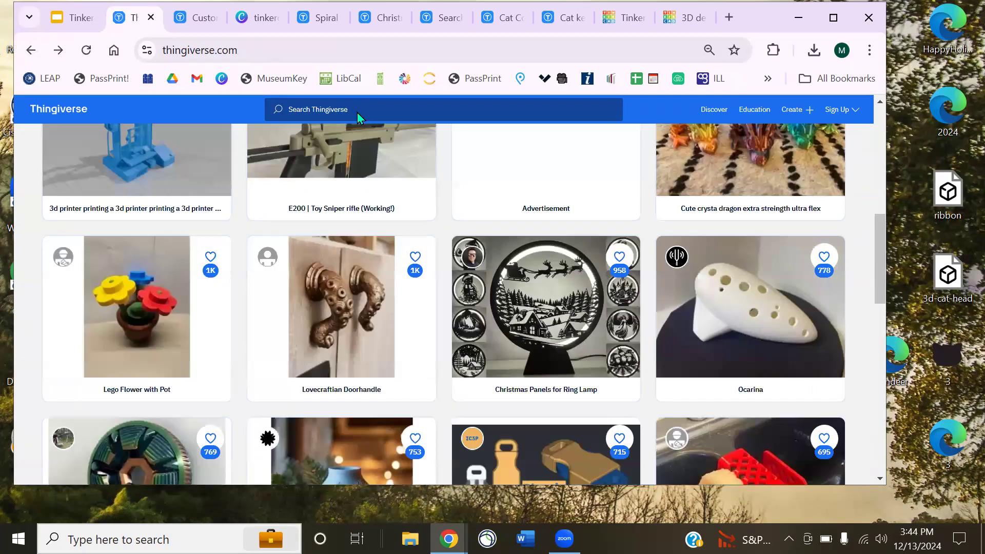
click(357, 113)
text(christmas)
key(Return)
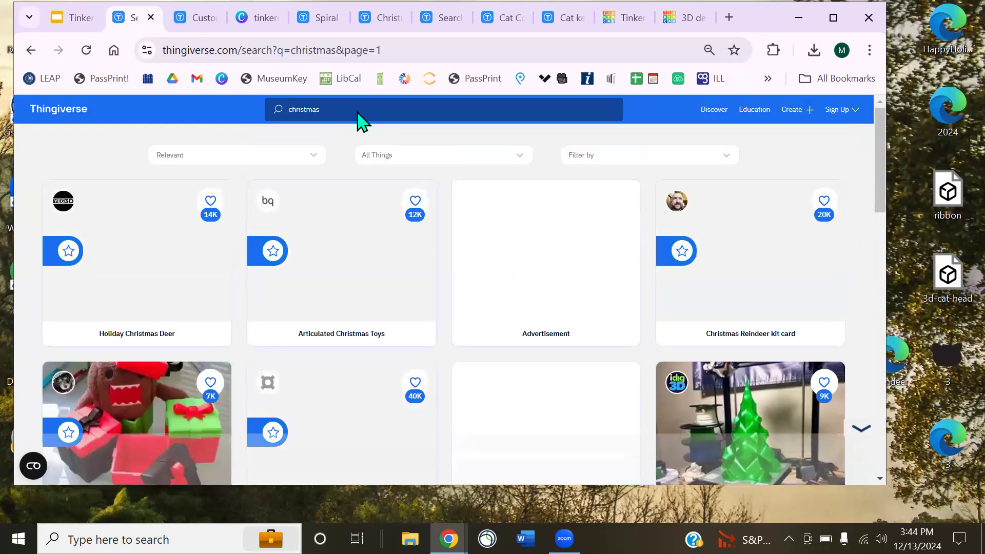
Browse the Christmas search results, examining the ornaments, trees, cookie cutters and other holiday models
scroll(468, 310, down, 2)
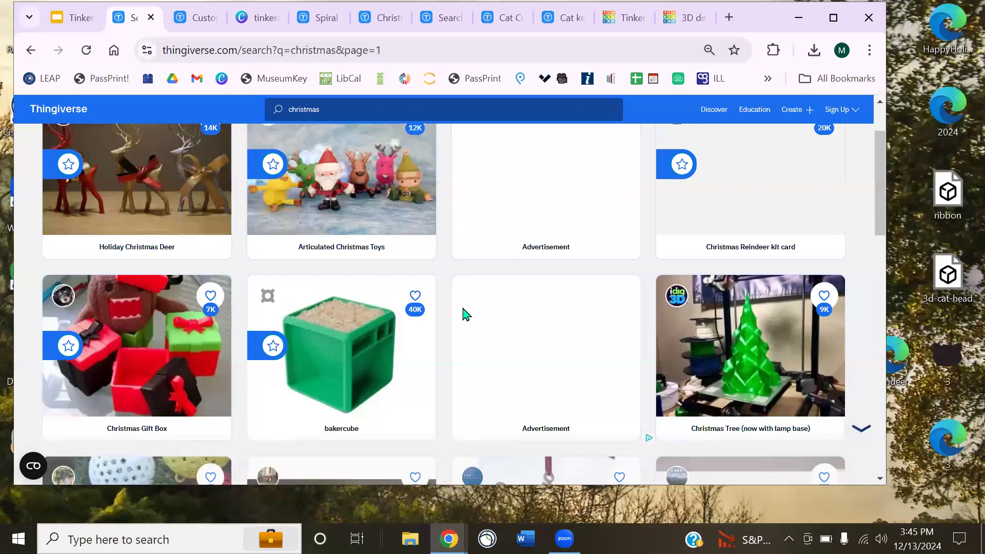
scroll(464, 314, down, 4)
scroll(456, 322, down, 2)
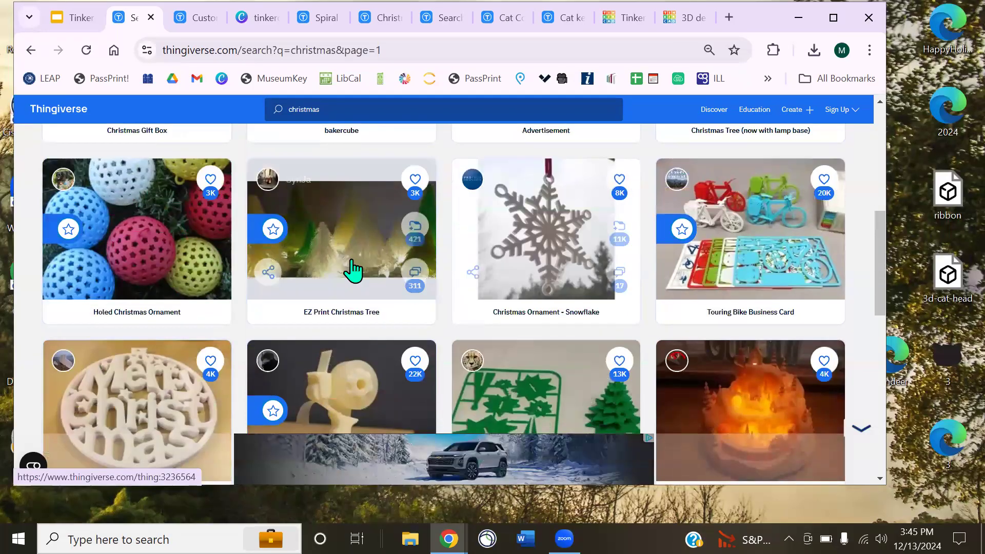
scroll(359, 272, down, 2)
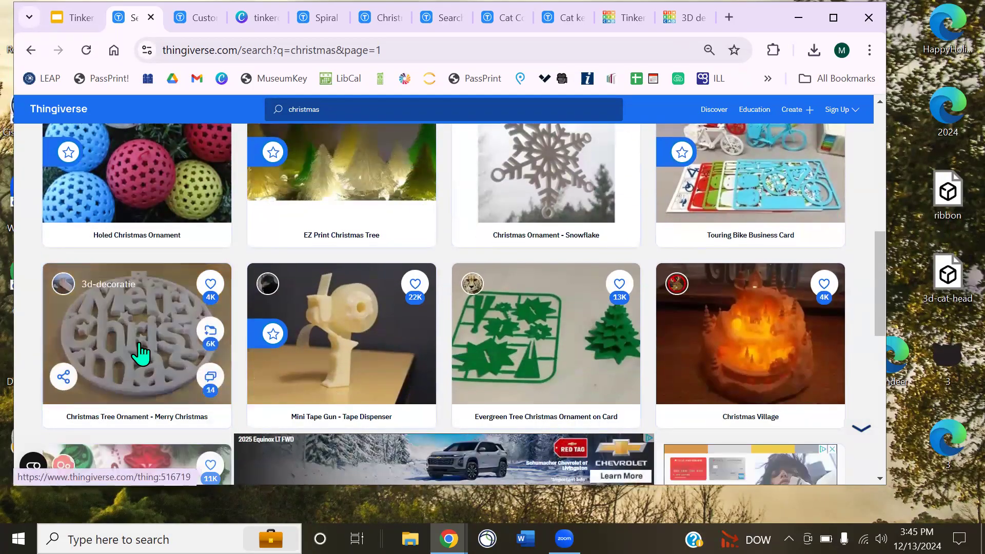
scroll(145, 347, up, 1)
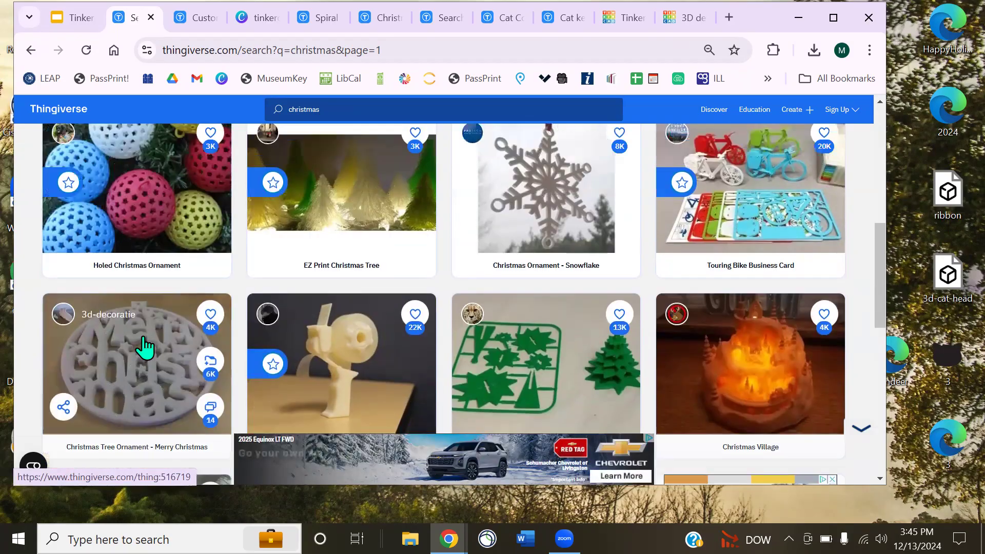
scroll(143, 301, up, 2)
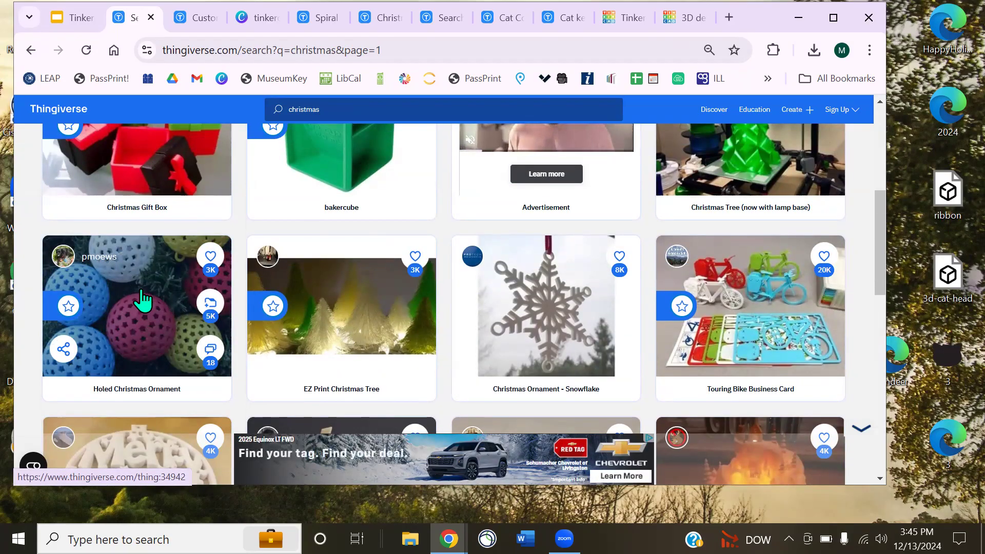
scroll(307, 334, down, 6)
scroll(318, 336, down, 1)
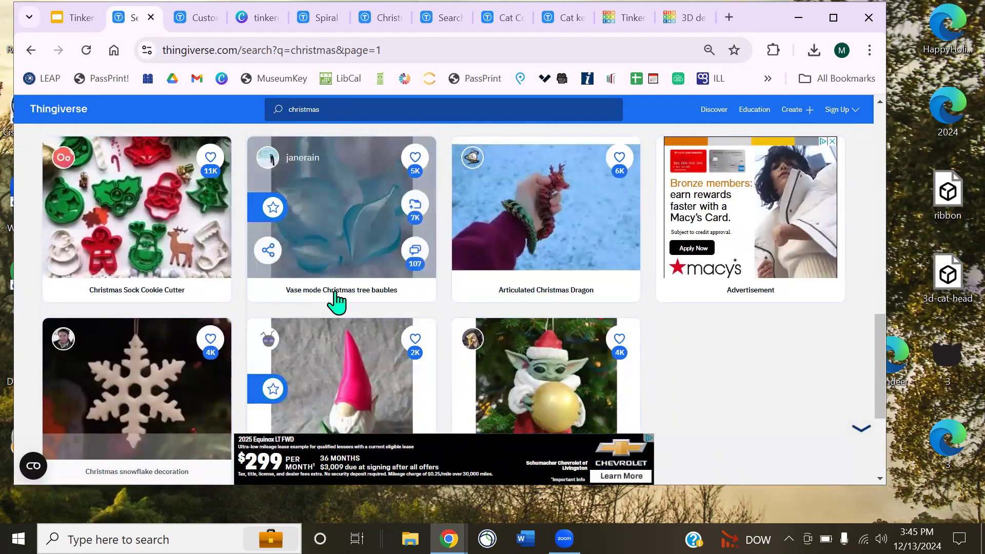
scroll(332, 293, down, 3)
scroll(341, 272, up, 5)
Return to the library's 3D printing page and review the You Design It resources, highlighting the TinkerCad.com entry
click(30, 50)
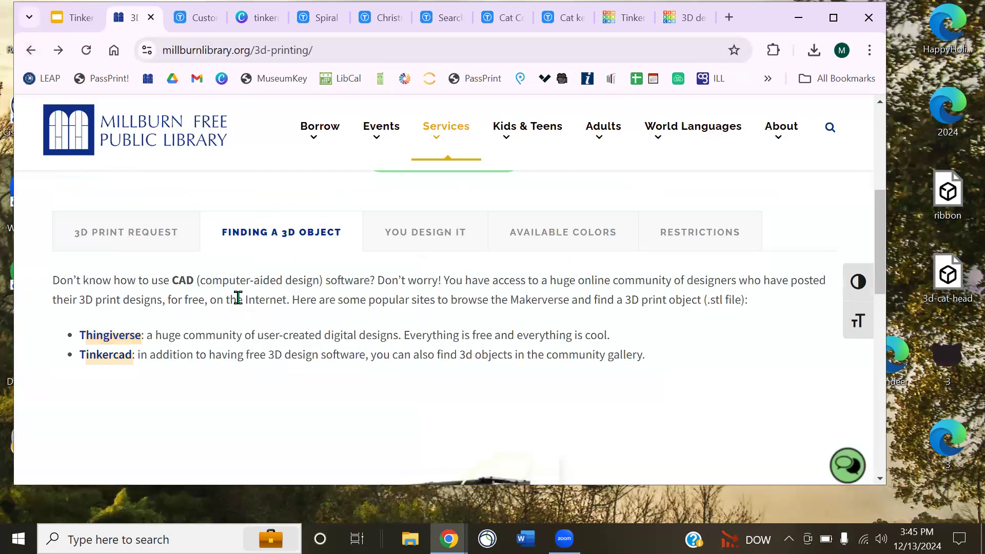
click(429, 244)
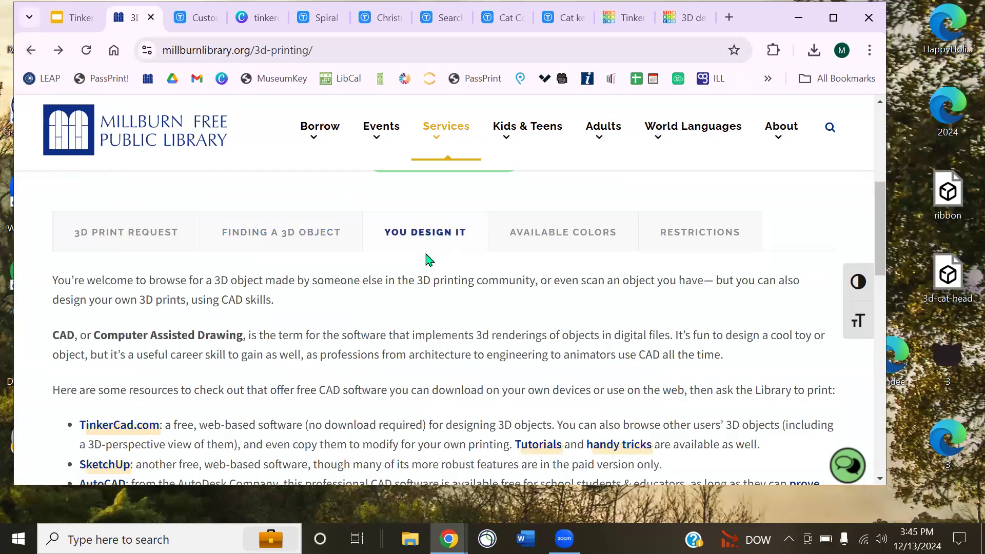
scroll(176, 385, down, 2)
drag(196, 353, 79, 350)
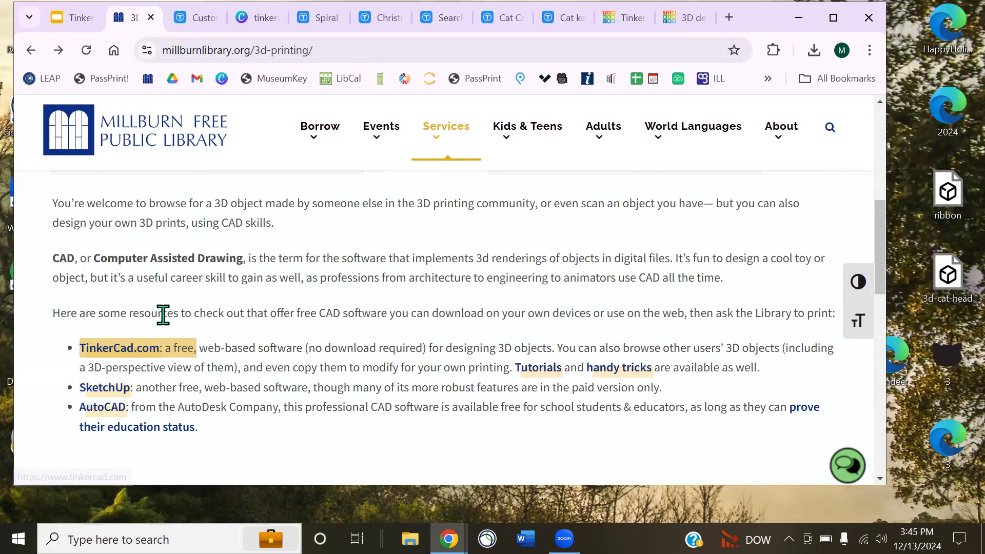
scroll(189, 362, up, 1)
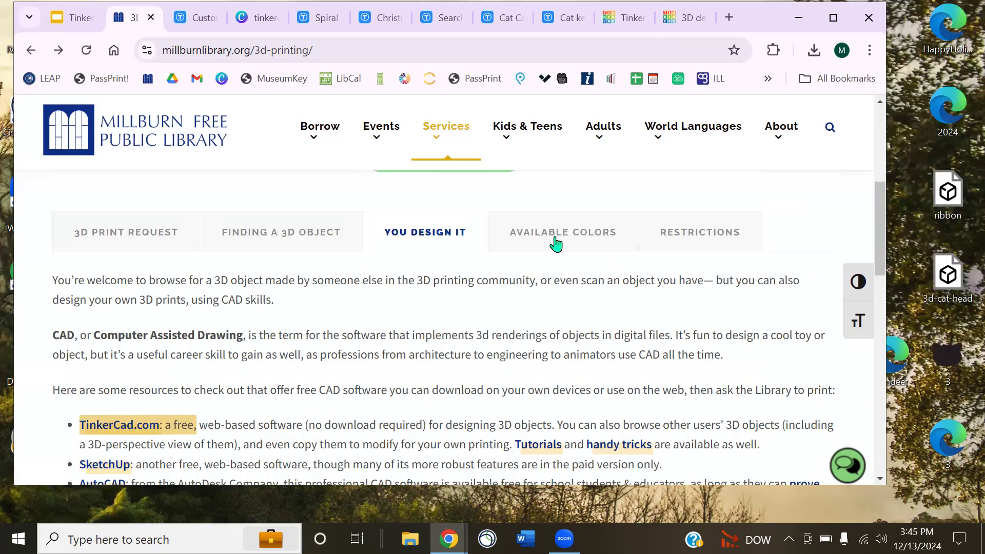
Review the Available Colors and Restrictions sections, then return to the 3D Printing page's heading
click(555, 239)
click(667, 235)
click(609, 236)
click(692, 236)
scroll(414, 373, up, 6)
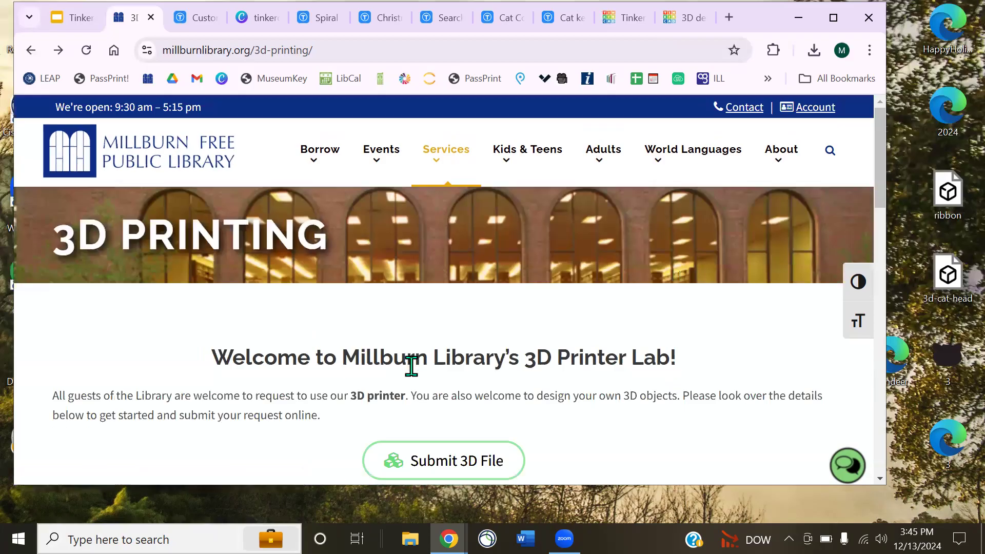
Switch to the Tinkercad dashboard and look over the saved 3D designs and circuits
click(622, 18)
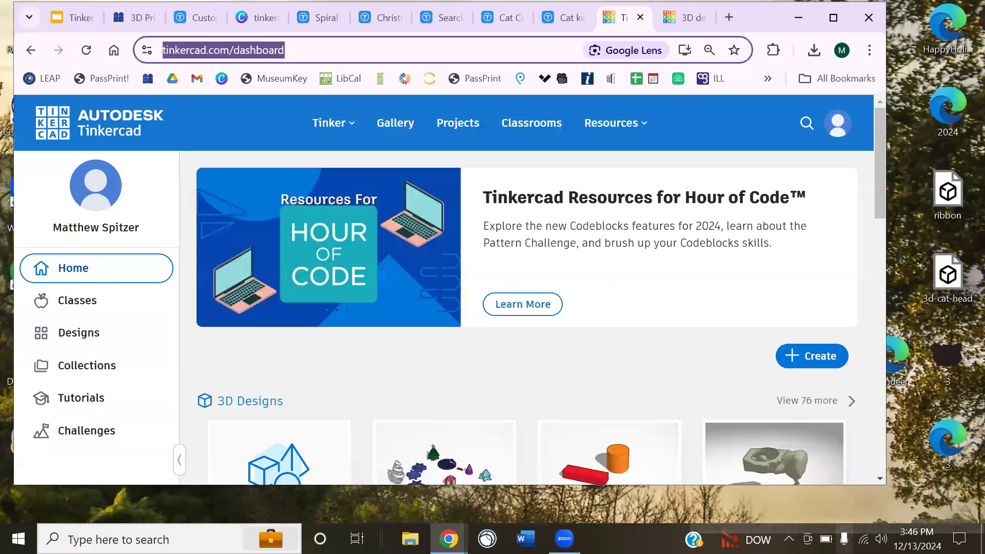
click(513, 350)
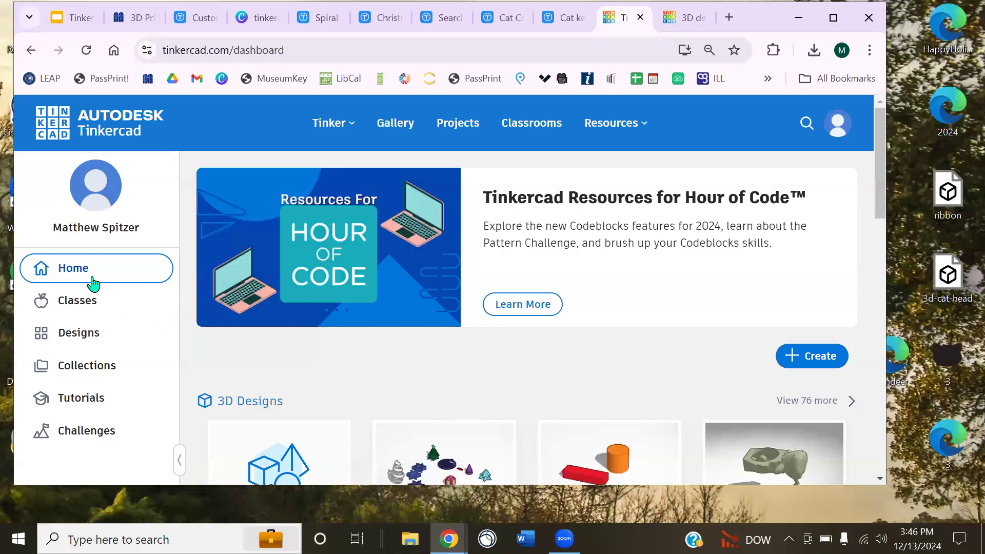
scroll(206, 292, down, 1)
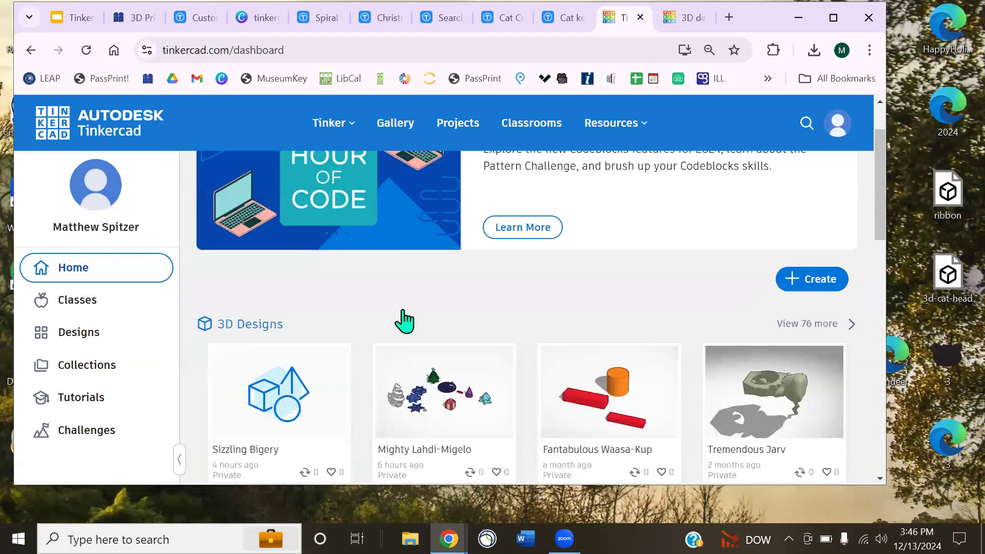
scroll(420, 329, down, 4)
scroll(446, 359, up, 3)
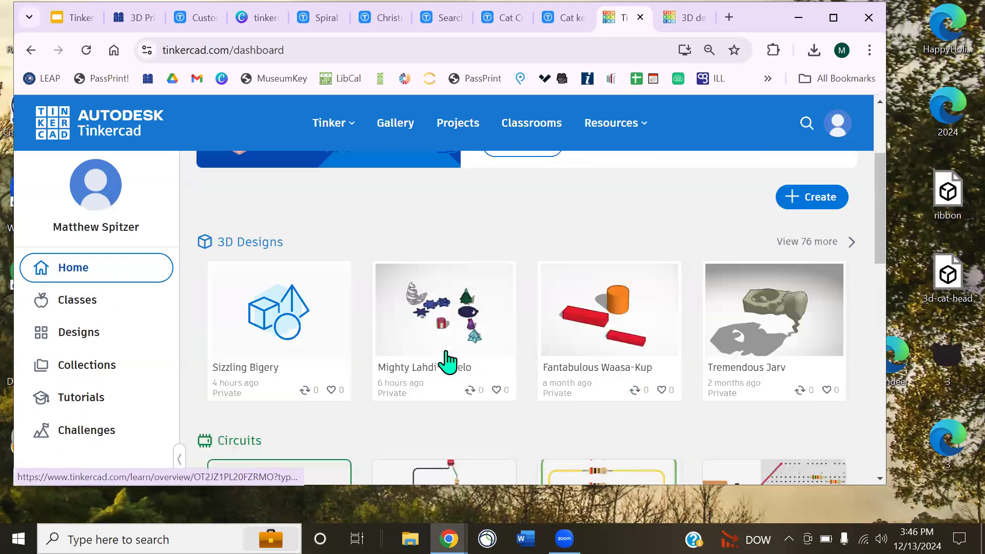
Display the project types that can be created from the dashboard: 3D Design, Circuits and Codeblocks
click(803, 217)
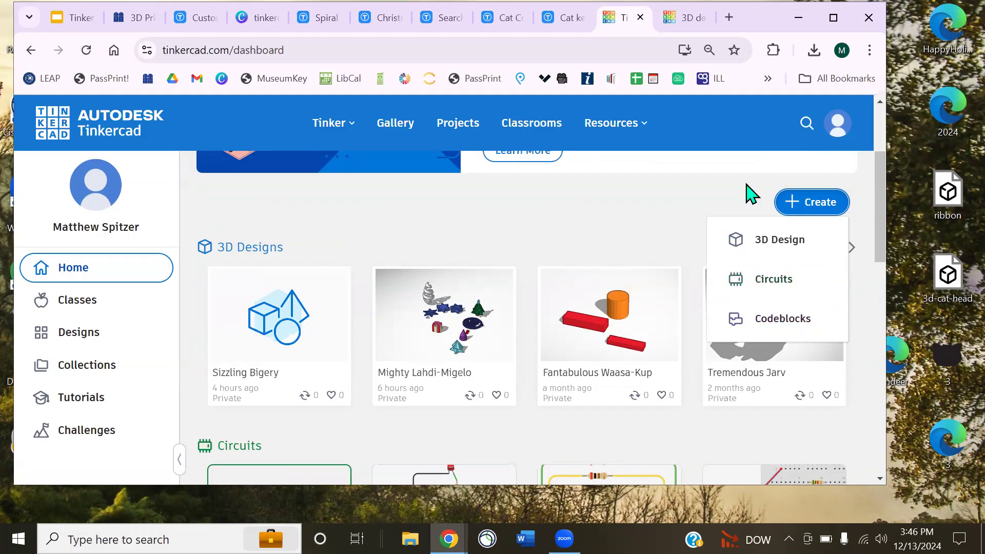
click(803, 204)
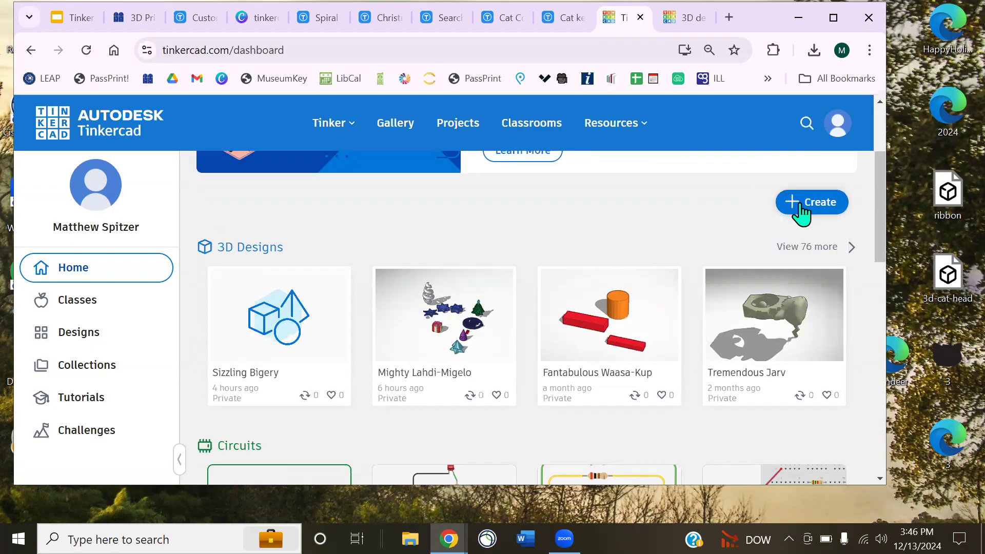
click(801, 211)
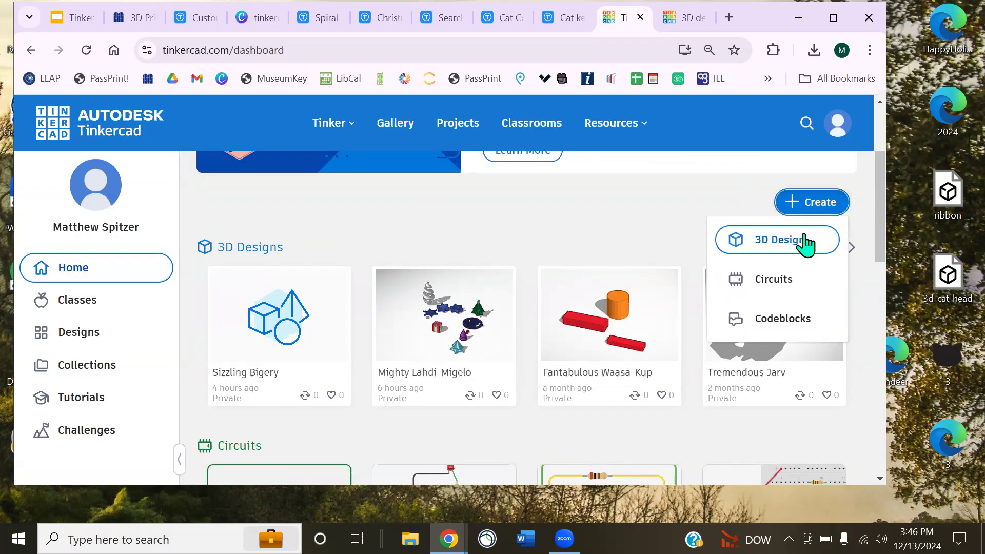
Switch to the open Sizzling Bigery design and clear the text shape search to bring back the Basic Shapes library
click(683, 19)
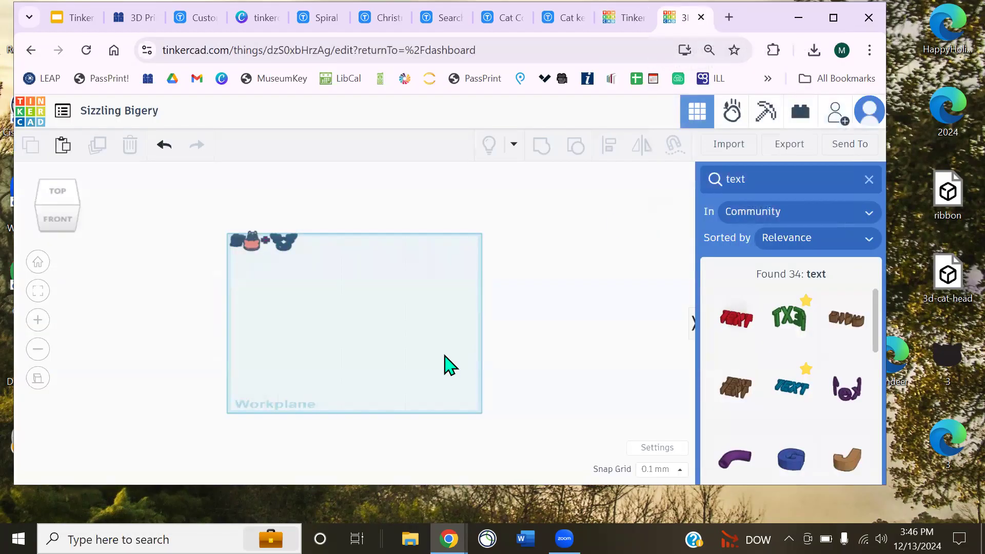
drag(190, 203, 309, 267)
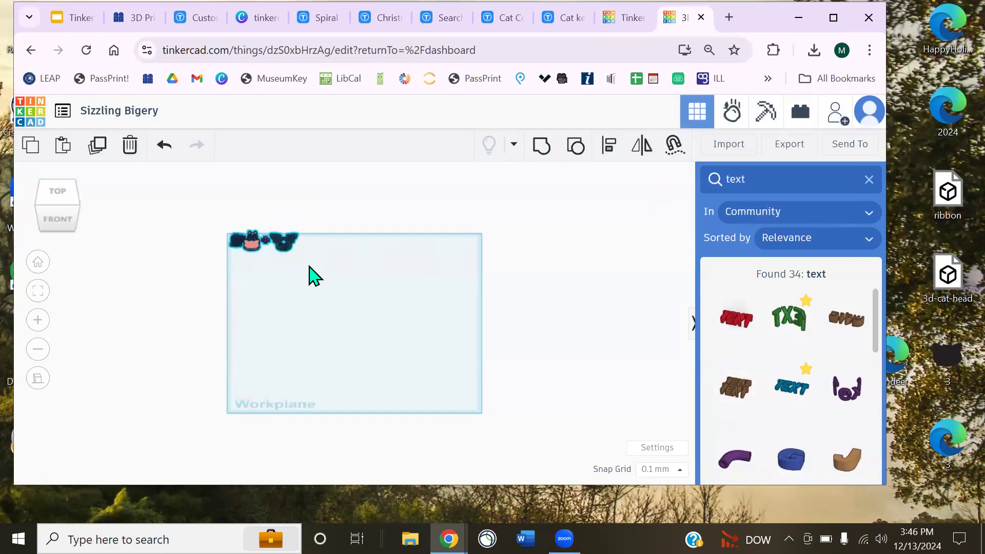
click(291, 328)
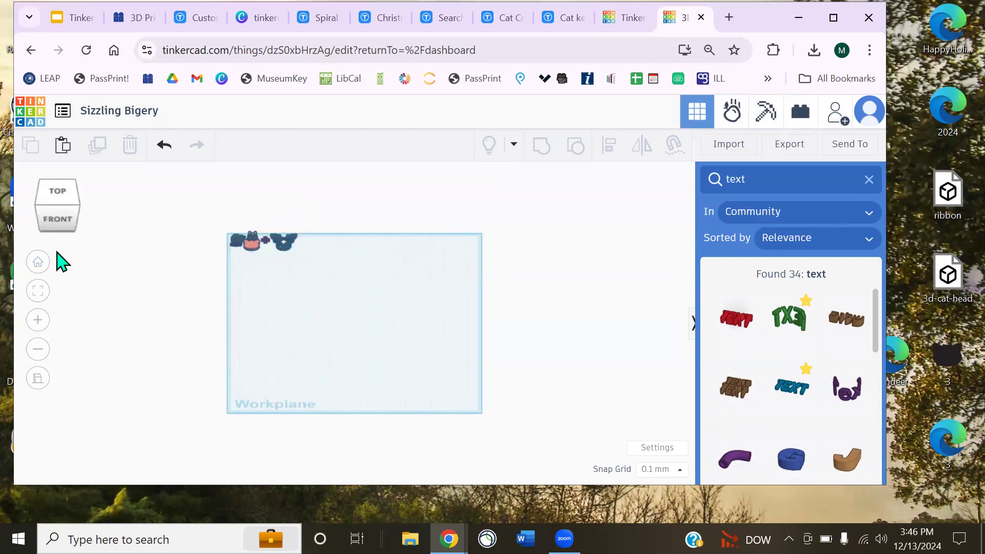
click(868, 179)
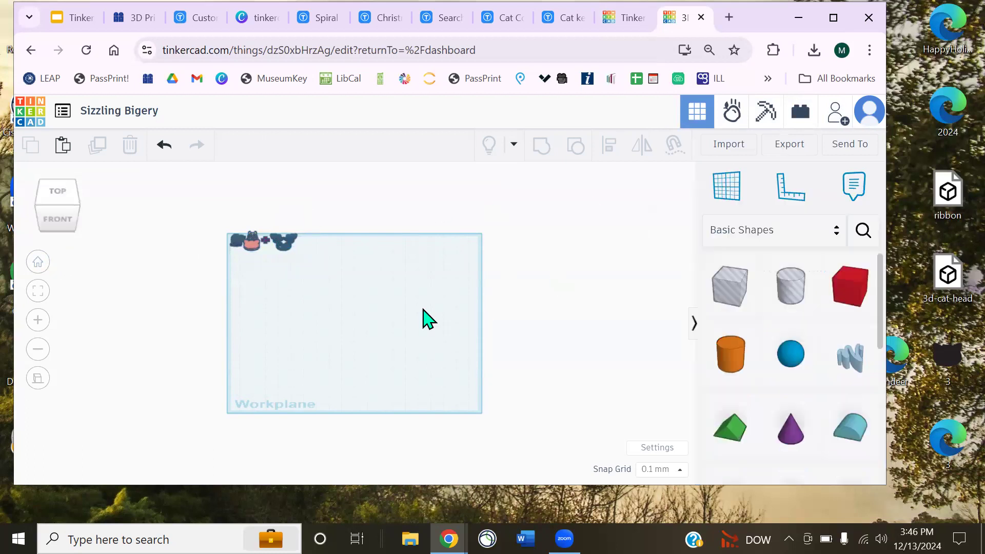
Look at the workplane from different angles and examine the available Basic Shapes
right_drag(377, 318, 368, 352)
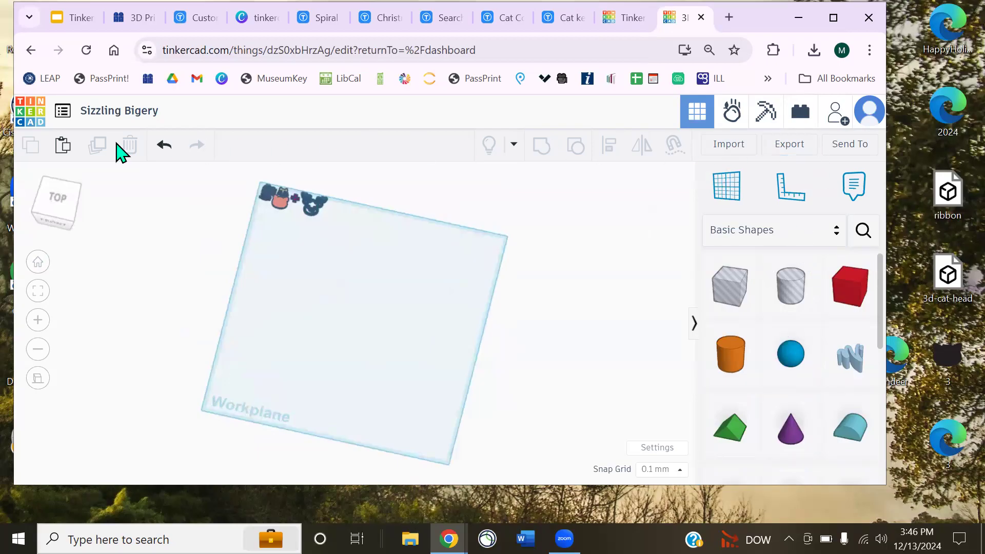
scroll(787, 328, down, 7)
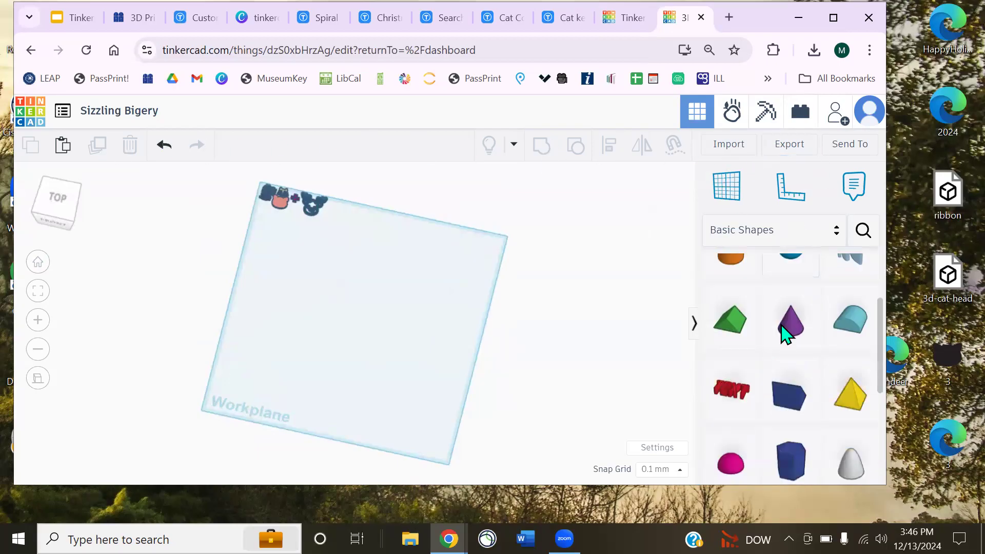
scroll(793, 354, up, 1)
scroll(792, 349, up, 1)
right_drag(374, 351, 396, 340)
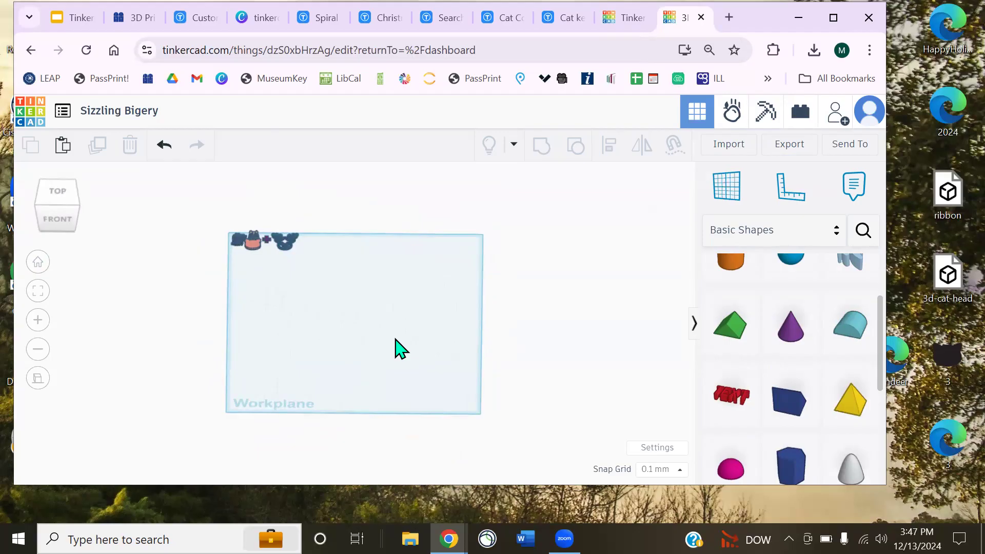
Switch to the Google Slides presentation and advance from the 3D Printing slide to the How it Works slide
click(134, 17)
click(74, 19)
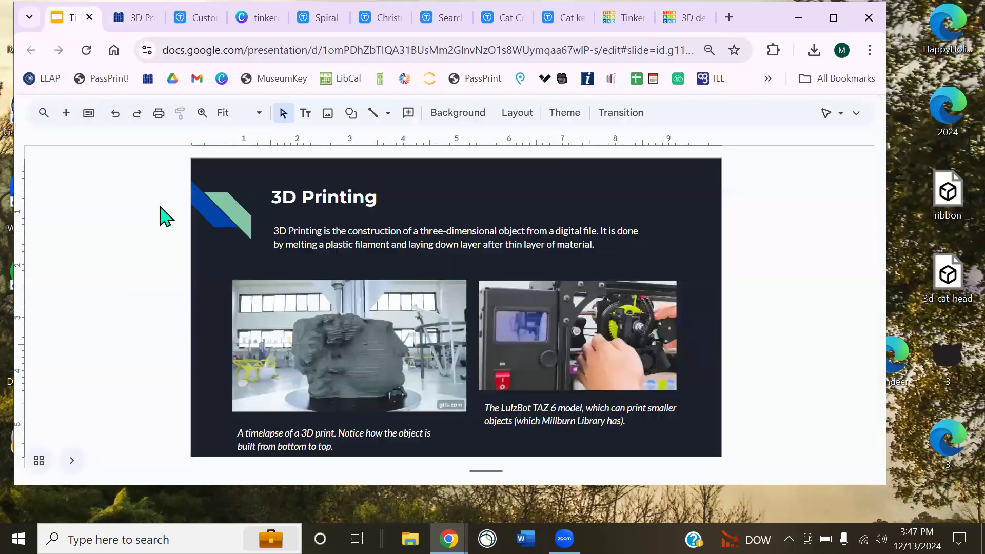
scroll(162, 280, down, 1)
scroll(162, 281, down, 1)
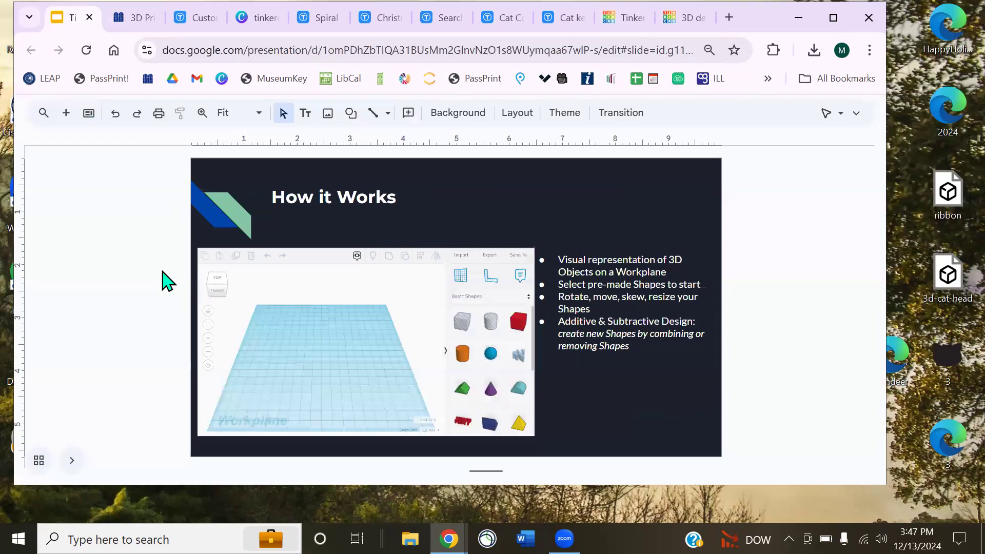
Page through the presentation's One-Hand Page Holder and Tinkercad Shortcuts slides
scroll(165, 280, down, 1)
scroll(165, 280, down, 1)
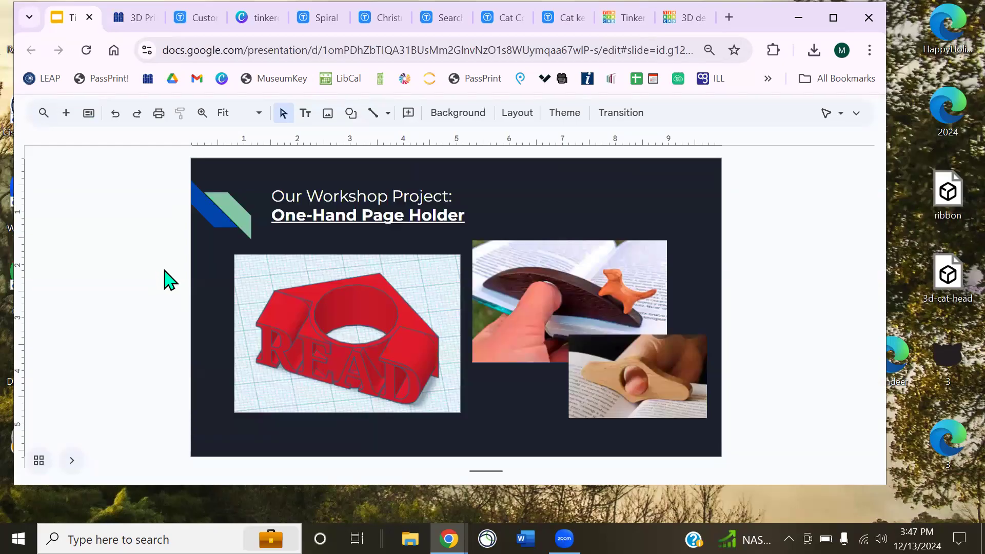
scroll(167, 279, up, 1)
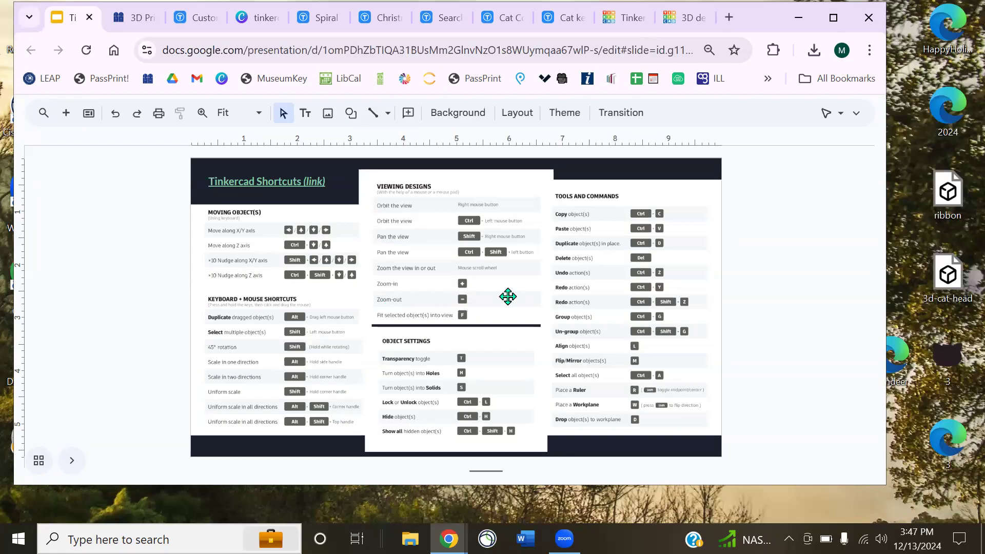
Switch to the open Tinkercad design and rename it Holiday Ornaments
click(685, 17)
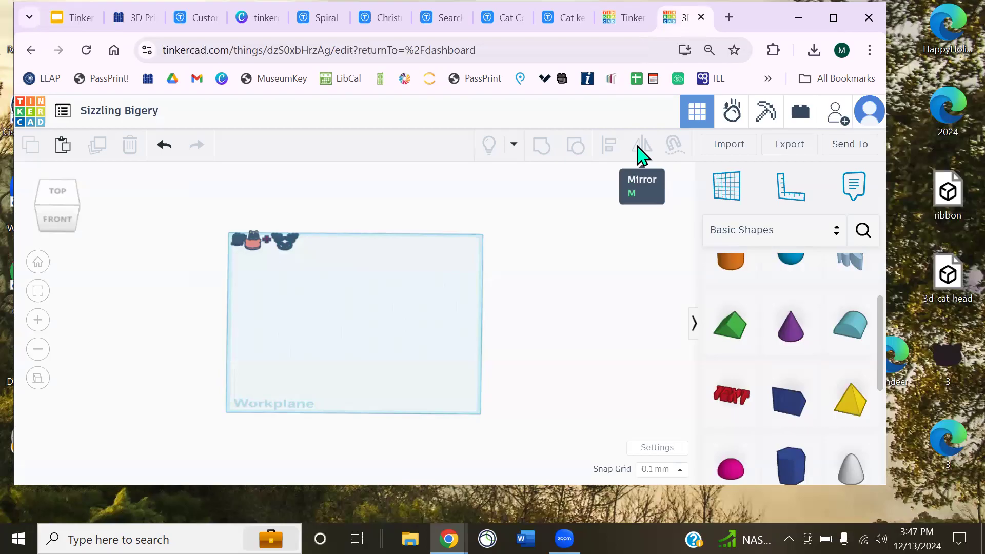
click(112, 115)
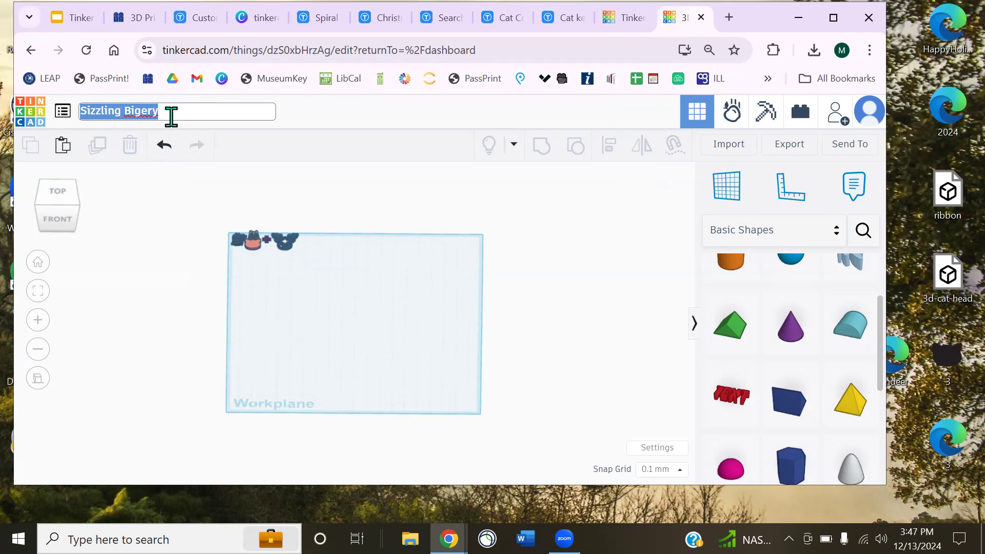
text(c)
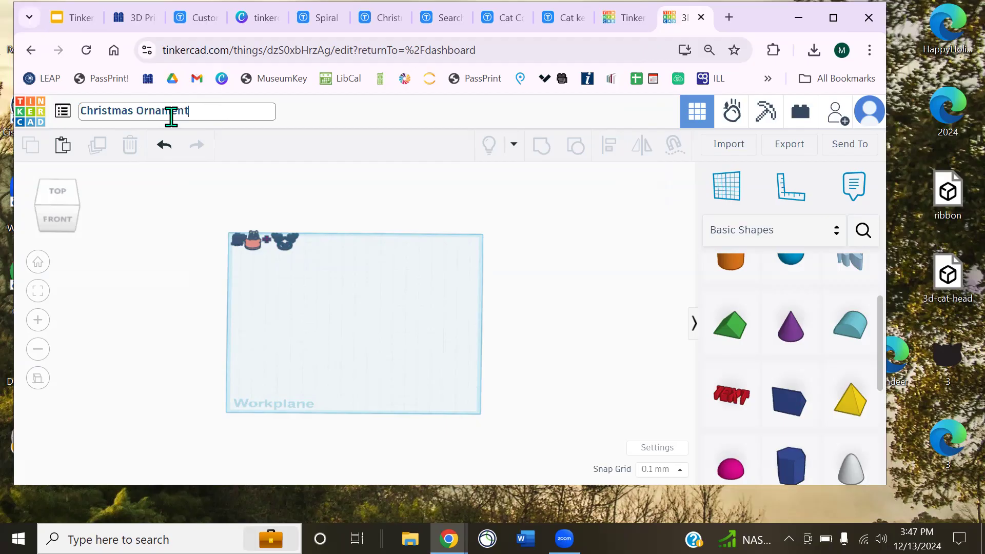
key(BackSpace)
key(BackSpace)
key(BackSpace)
key(BackSpace)
key(BackSpace)
key(BackSpace)
key(BackSpace)
key(BackSpace)
key(BackSpace)
text(Holiday)
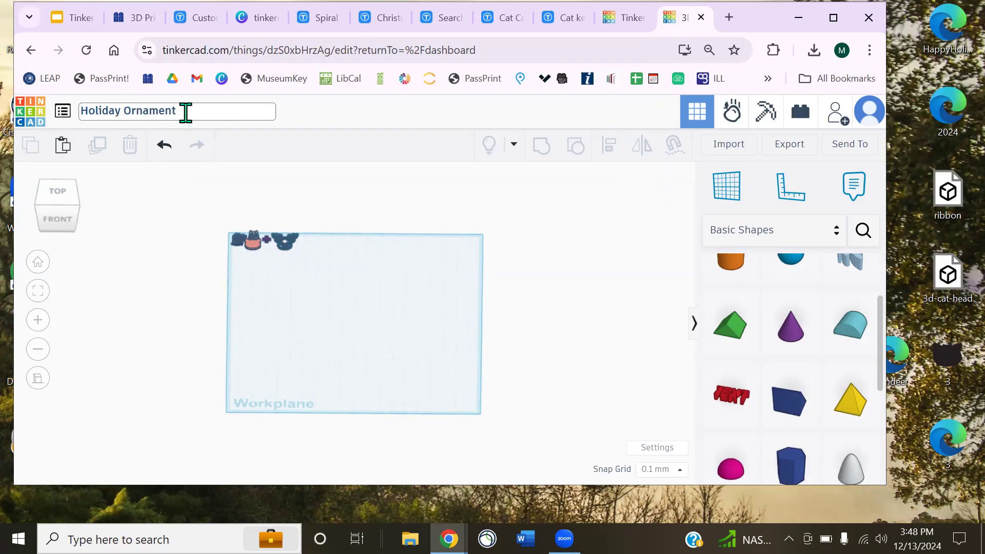
key(Return)
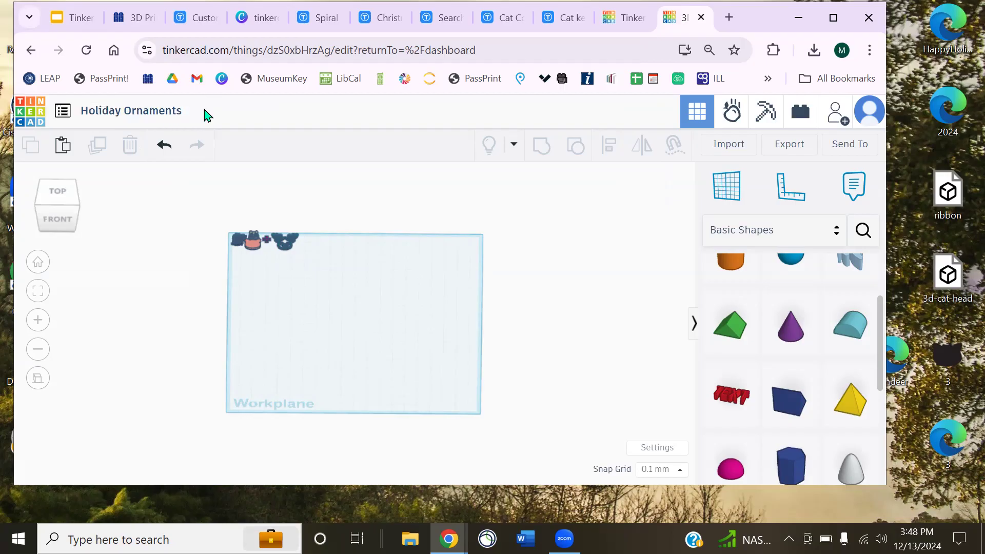
Check the 3D Designs on the Tinkercad dashboard and return to the Holiday Ornaments workplane
click(625, 19)
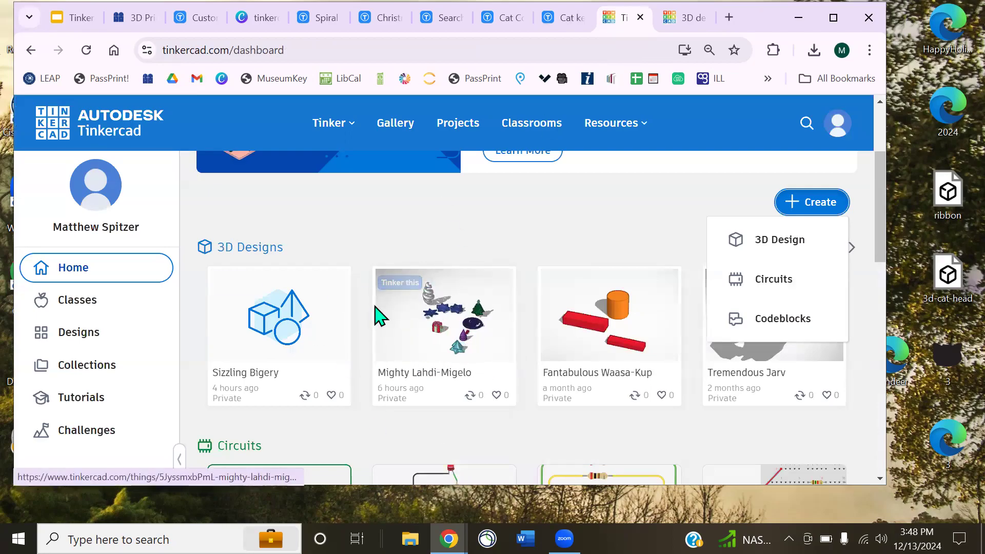
click(674, 21)
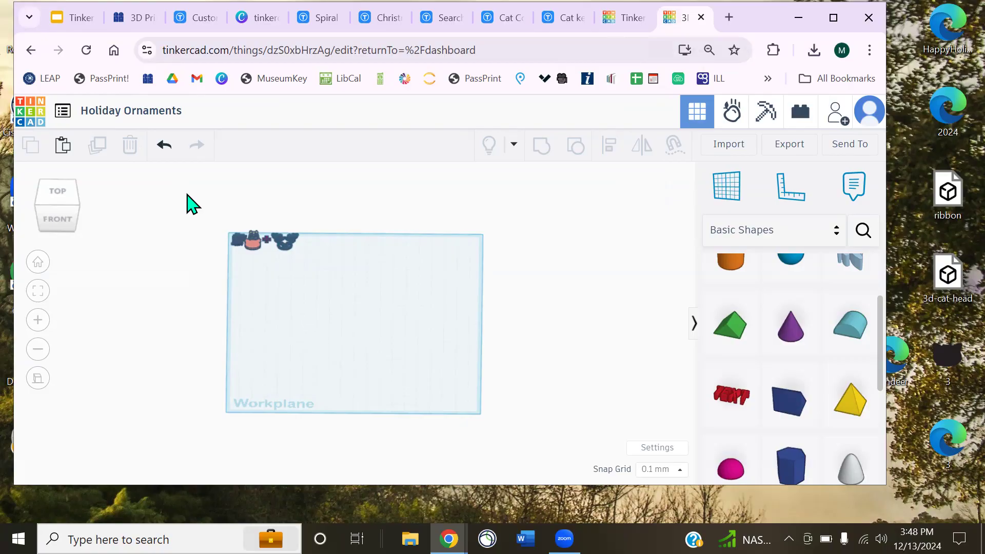
scroll(387, 285, up, 2)
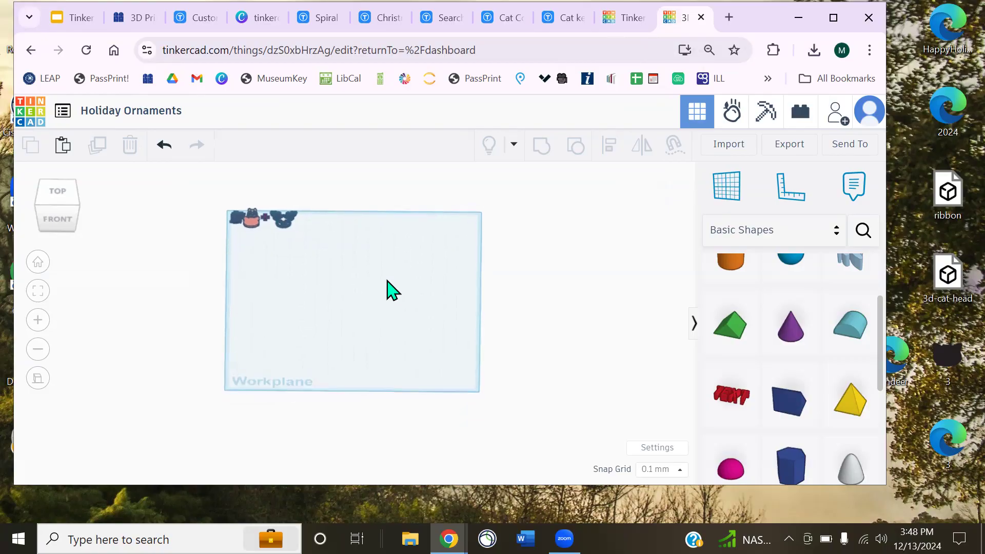
scroll(381, 304, up, 1)
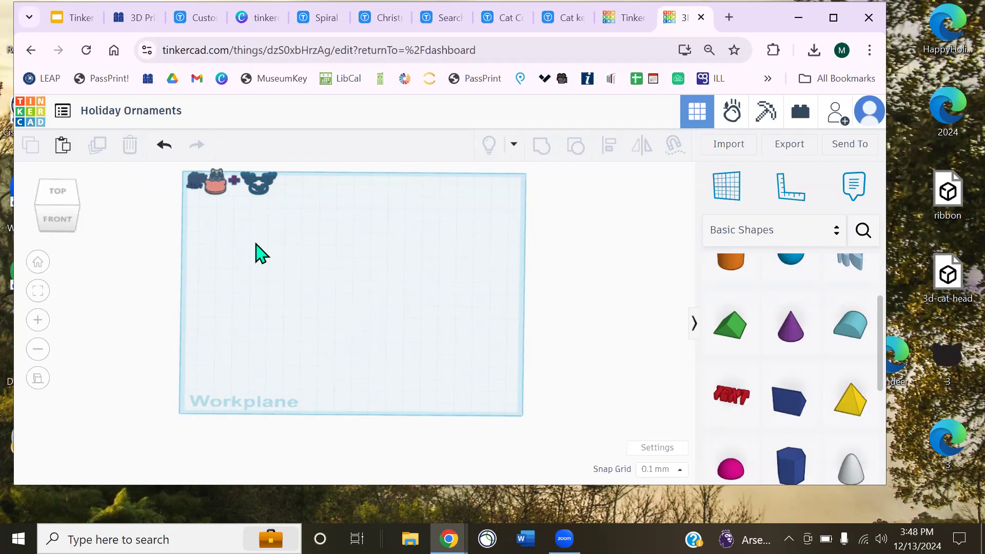
Switch to Millburn Library's 3D Printing page and review the Submit 3D File option and the information sections below it
click(141, 22)
scroll(539, 352, down, 1)
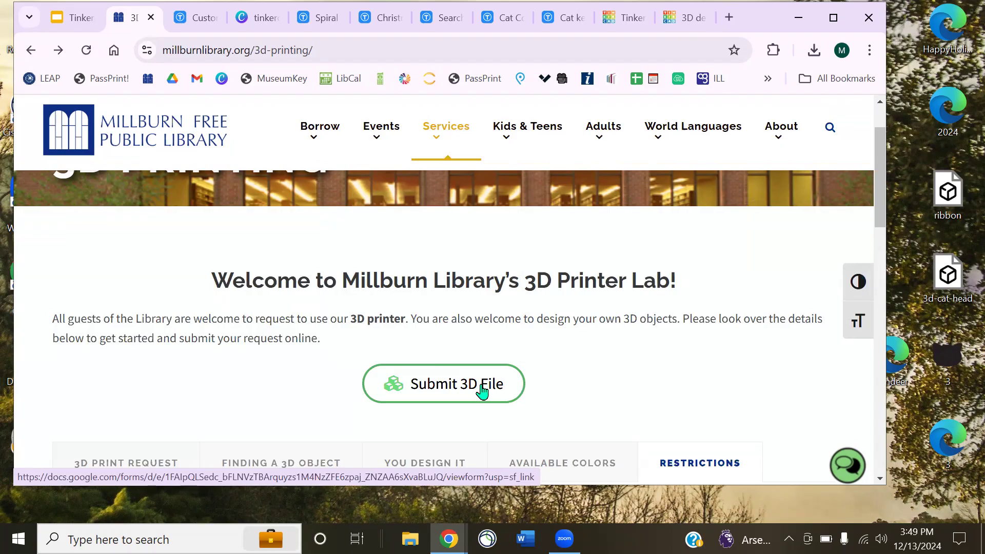
scroll(325, 413, down, 1)
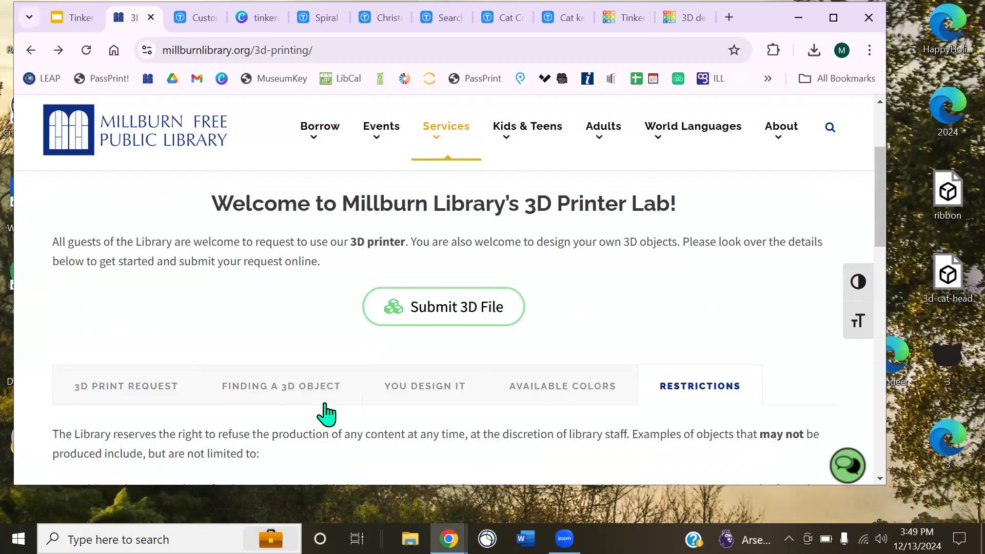
Return to the Holiday Ornaments design and place a solid red Box from Basic Shapes near the middle of the workplane
click(684, 18)
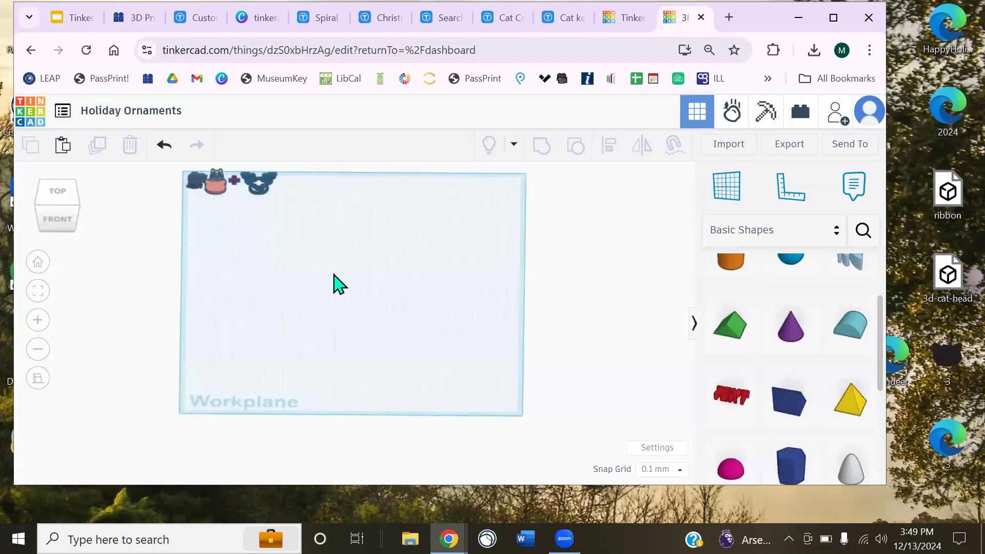
right_drag(381, 307, 303, 315)
mouse_move(365, 289)
right_down()
mouse_move(402, 289)
mouse_move(412, 274)
mouse_move(367, 312)
mouse_move(416, 294)
mouse_move(351, 306)
mouse_move(370, 307)
right_up()
mouse_move(323, 276)
mouse_down()
mouse_move(386, 325)
mouse_move(348, 309)
mouse_move(362, 332)
mouse_up()
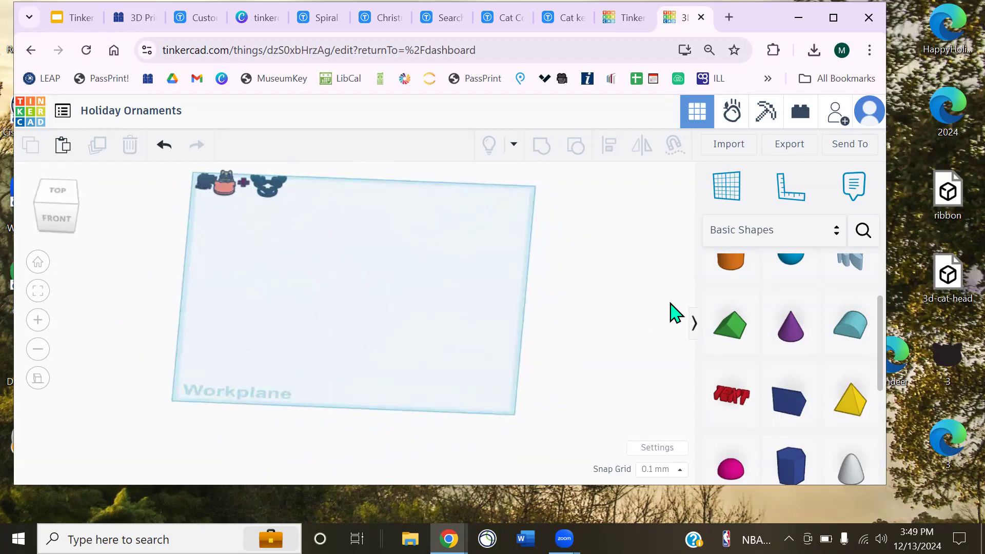
scroll(781, 383, up, 2)
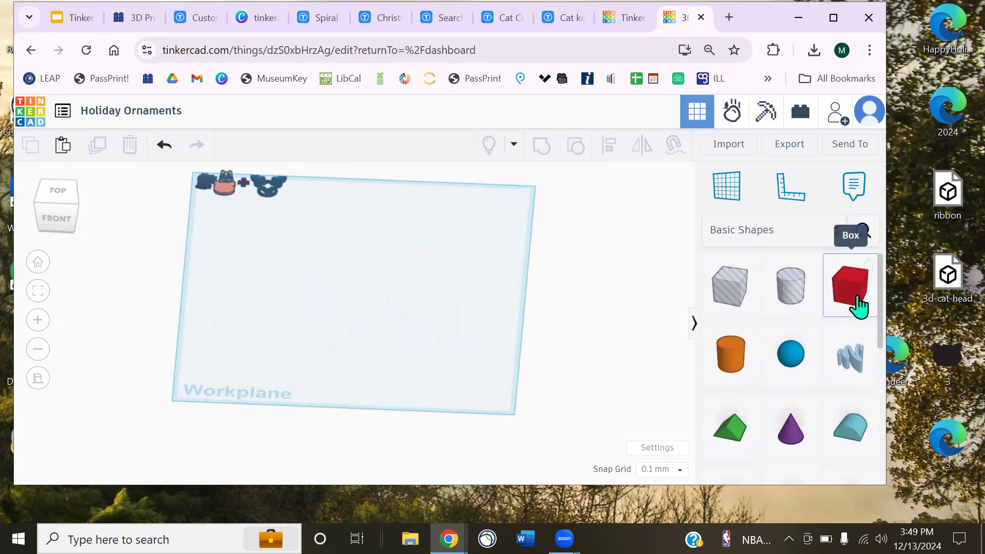
scroll(821, 307, down, 5)
scroll(769, 315, up, 5)
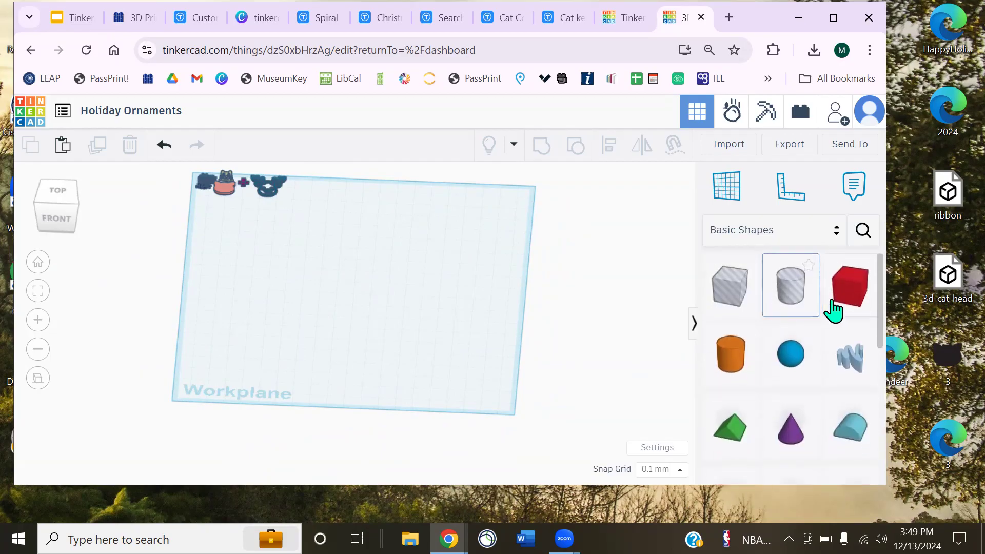
drag(835, 301, 349, 293)
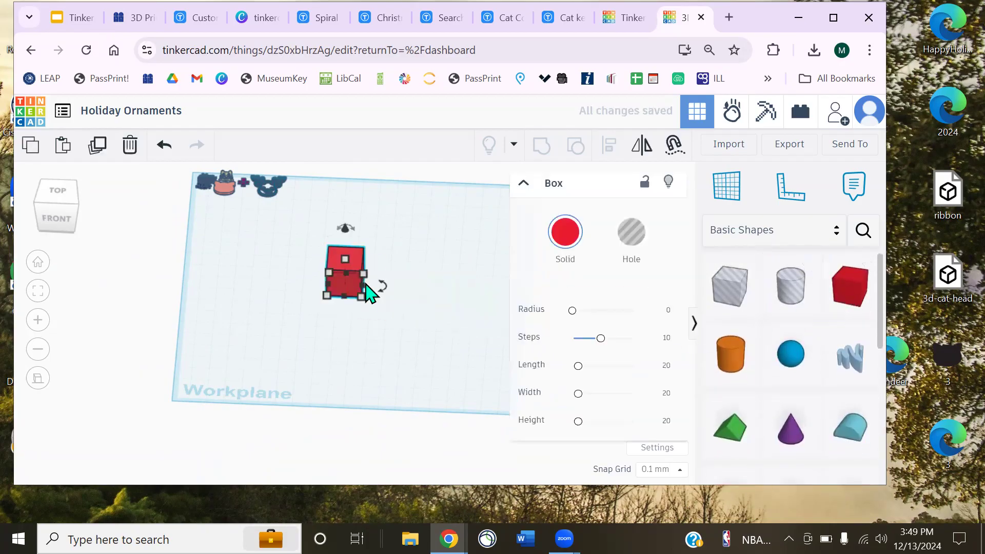
click(400, 333)
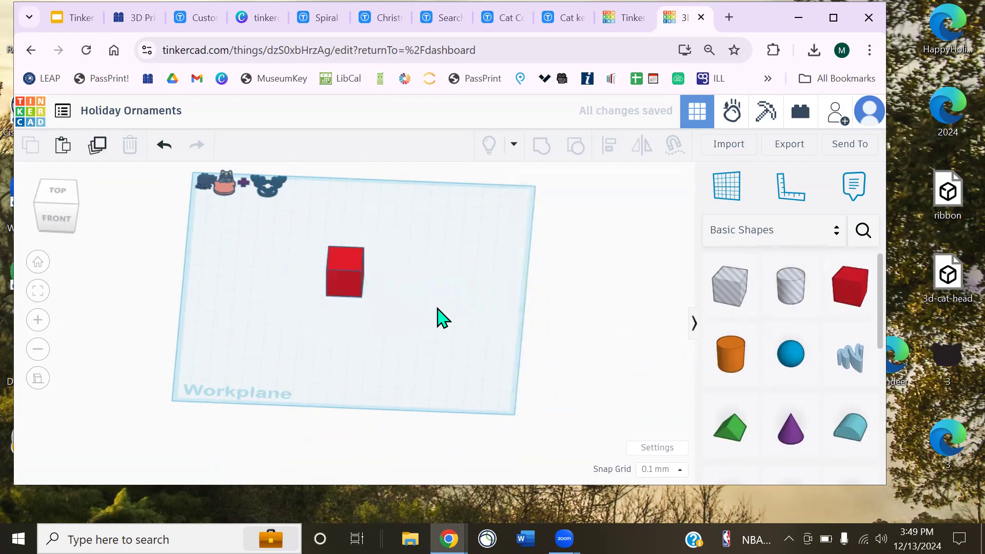
Examine the red box and workplane by zooming, orbiting and panning the view
mouse_move(451, 323)
right_down()
mouse_move(342, 324)
mouse_move(248, 308)
mouse_move(216, 262)
mouse_move(292, 228)
mouse_move(371, 270)
mouse_move(453, 336)
right_up()
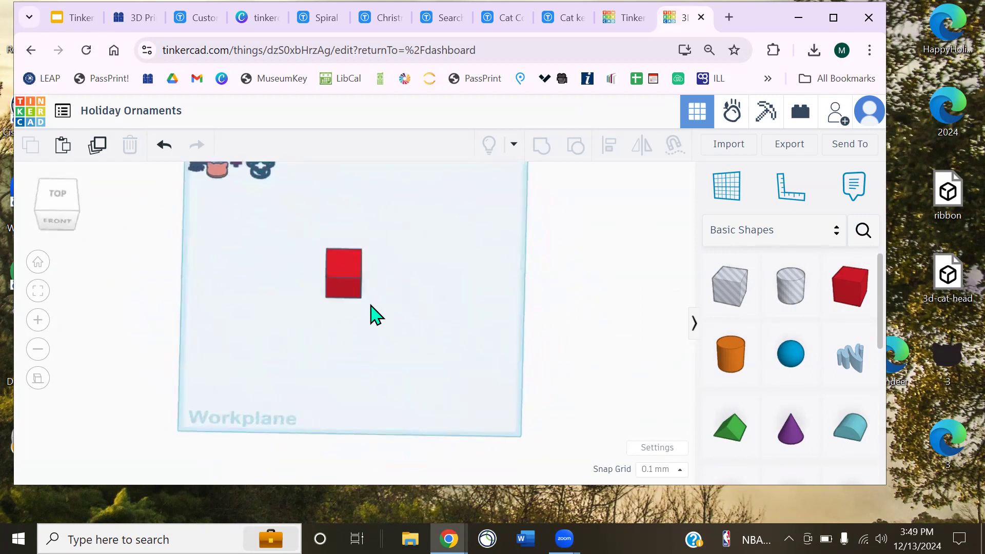
scroll(365, 313, up, 5)
right_drag(428, 302, 389, 327)
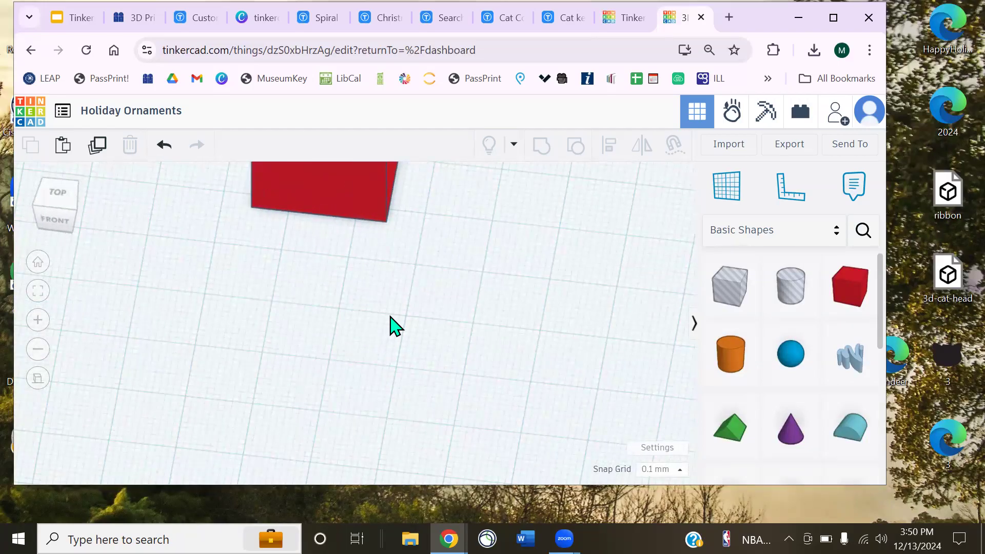
right_drag(476, 283, 491, 250)
middle_drag(490, 250, 574, 339)
middle_drag(399, 333, 246, 246)
scroll(411, 289, up, 2)
middle_drag(477, 292, 595, 313)
right_drag(551, 310, 482, 388)
right_drag(359, 348, 328, 353)
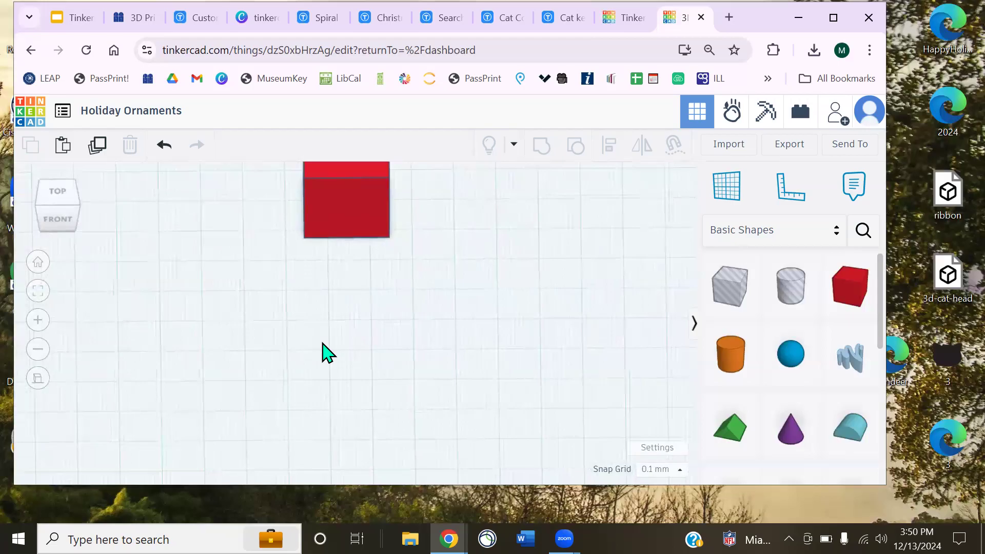
Select the red box directly, clear the selection, and reselect it with a selection window
click(342, 202)
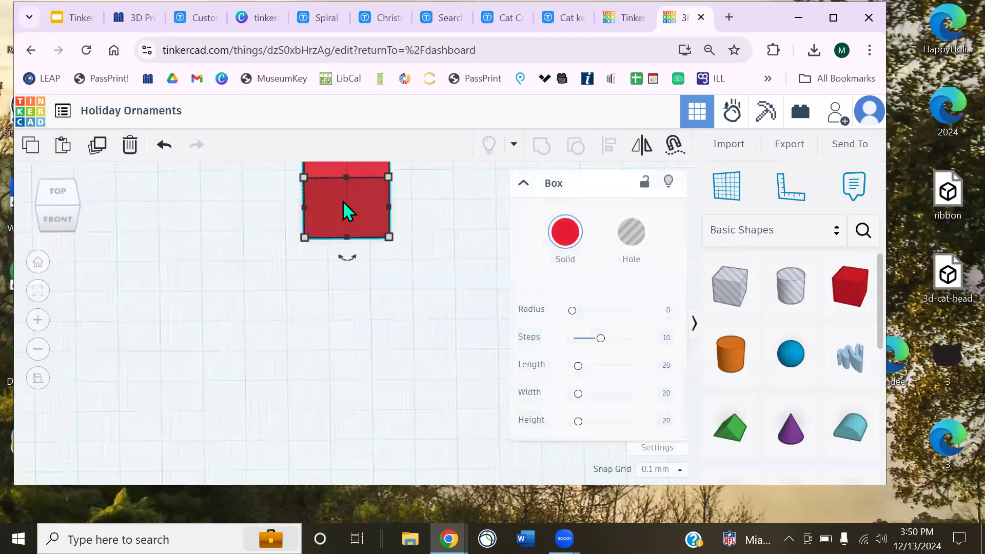
right_drag(462, 246, 395, 323)
click(403, 321)
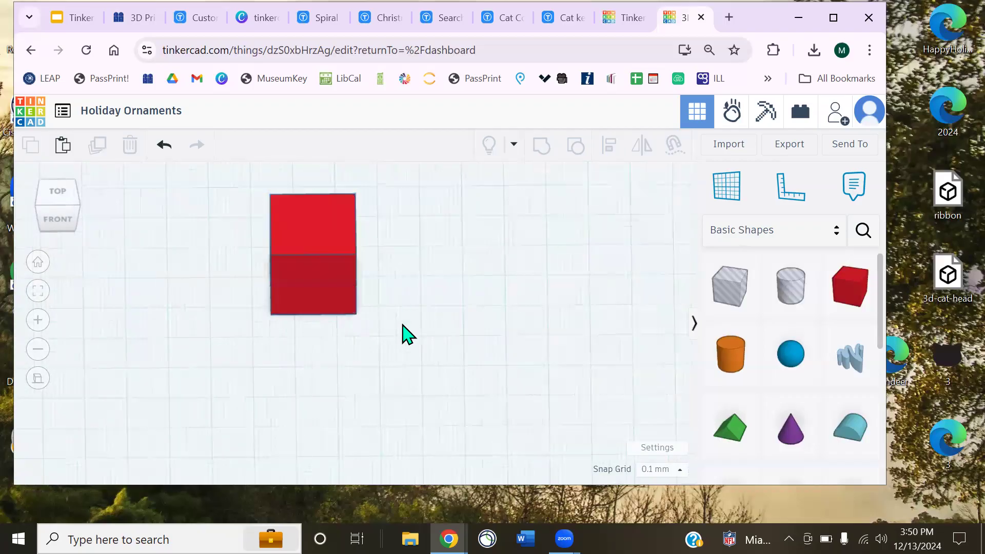
drag(405, 348, 253, 254)
click(411, 422)
Place a second red Box beside the first and try selecting both boxes together with a selection window
drag(860, 287, 418, 322)
click(383, 391)
drag(447, 392, 182, 182)
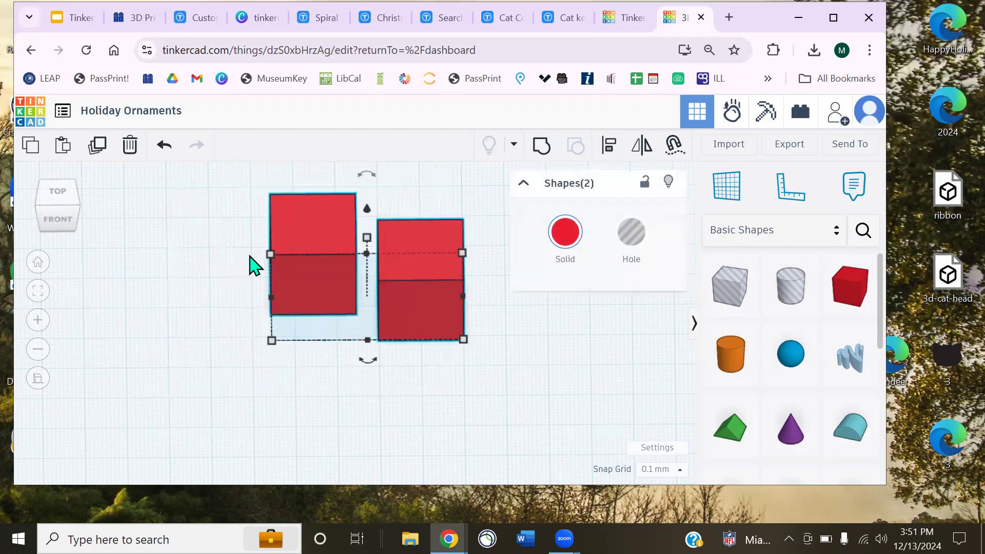
right_drag(537, 387, 491, 394)
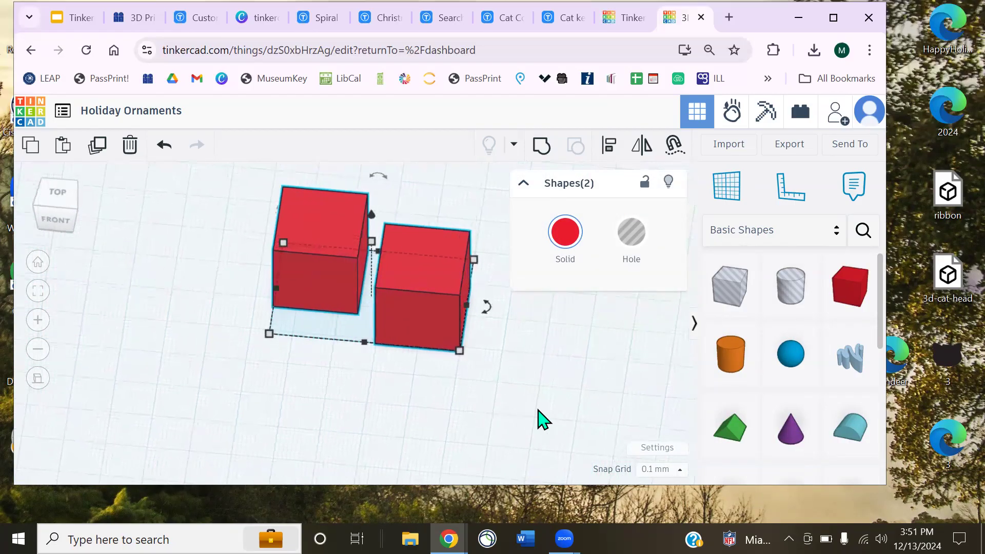
click(210, 362)
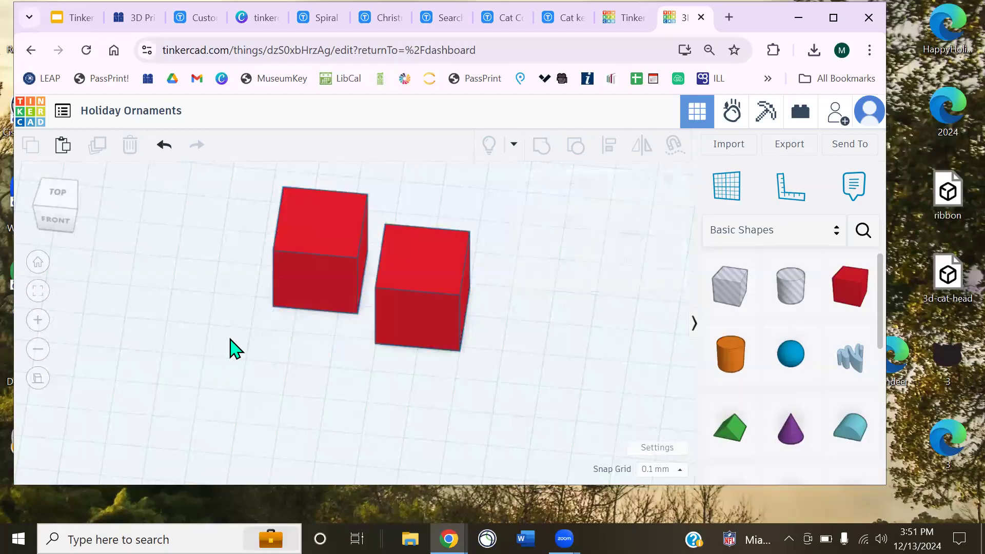
Orbit around the two boxes and use the view cube to inspect them from the right, bottom, back and top
right_drag(215, 411, 326, 354)
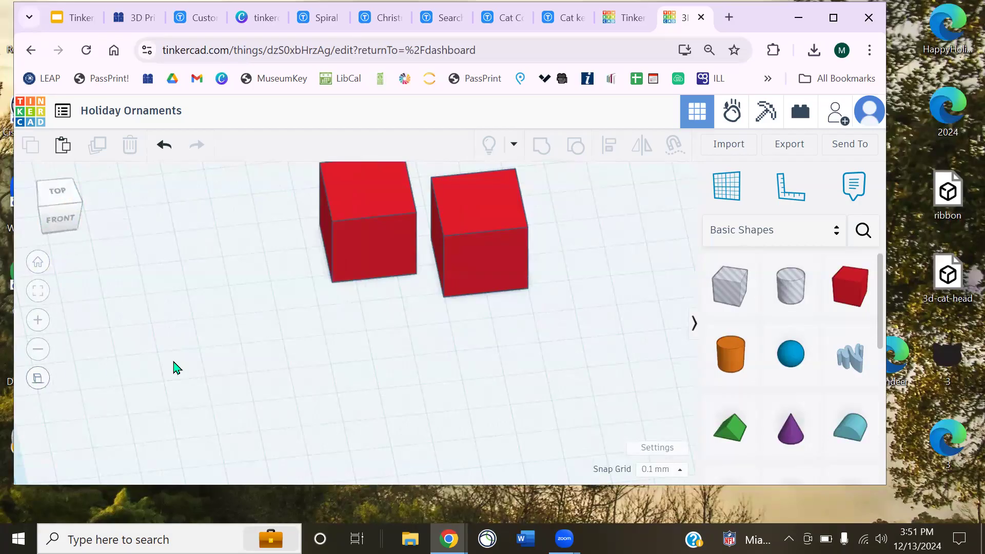
right_drag(530, 343, 167, 284)
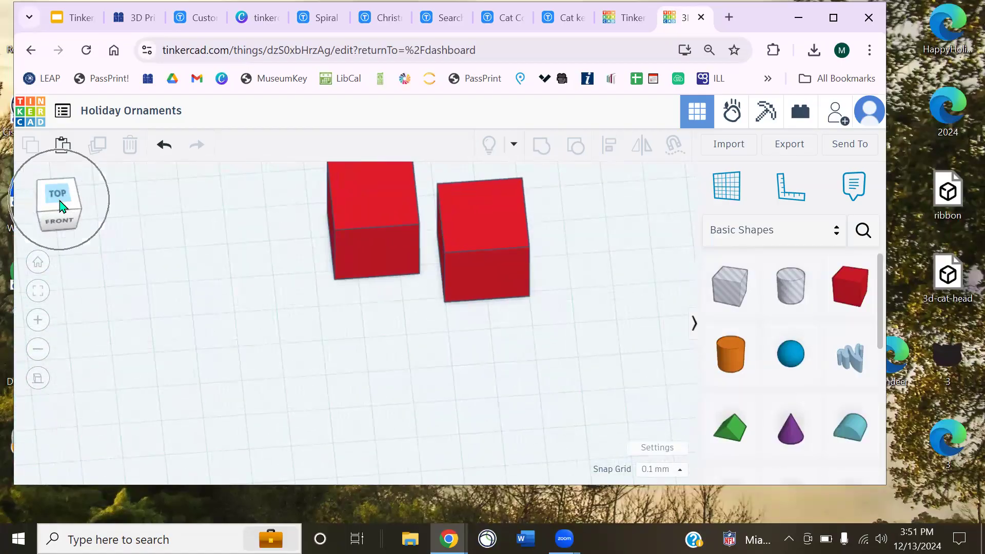
right_drag(468, 325, 114, 256)
click(45, 207)
right_drag(403, 330, 204, 275)
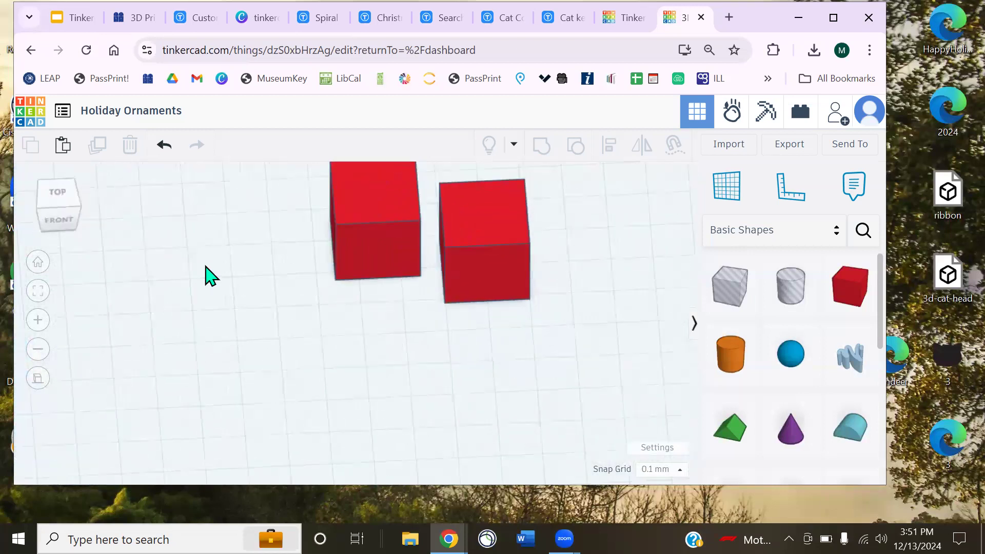
click(57, 209)
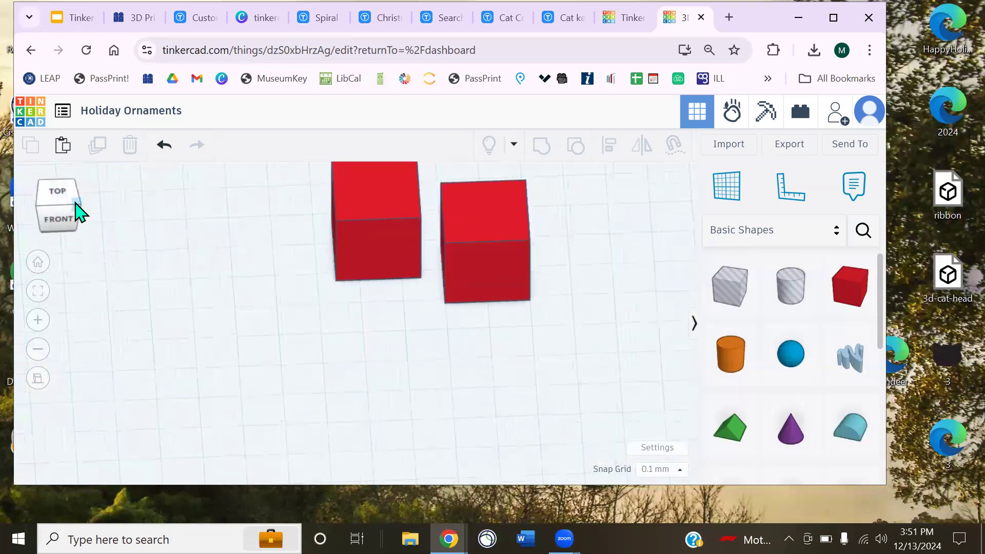
click(74, 215)
click(72, 220)
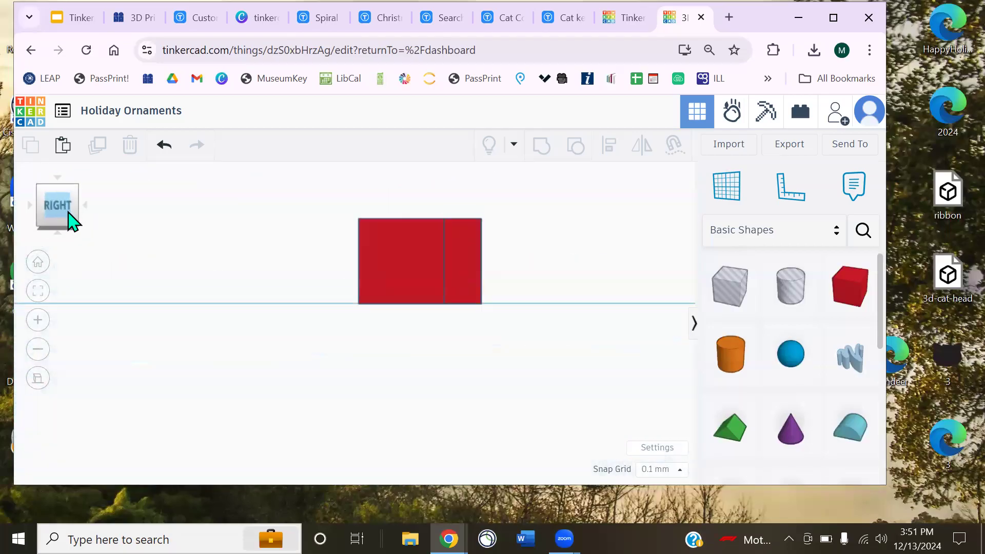
click(60, 232)
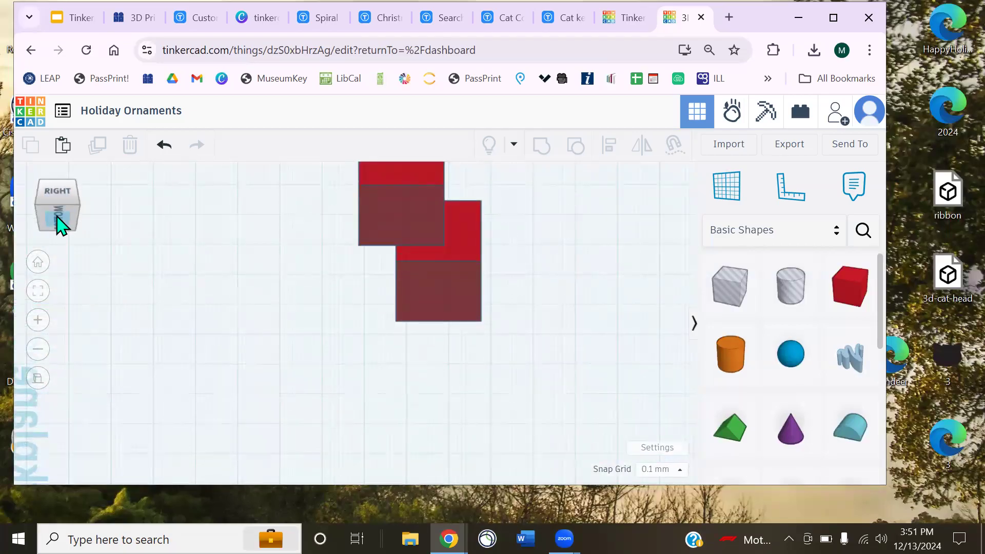
click(72, 215)
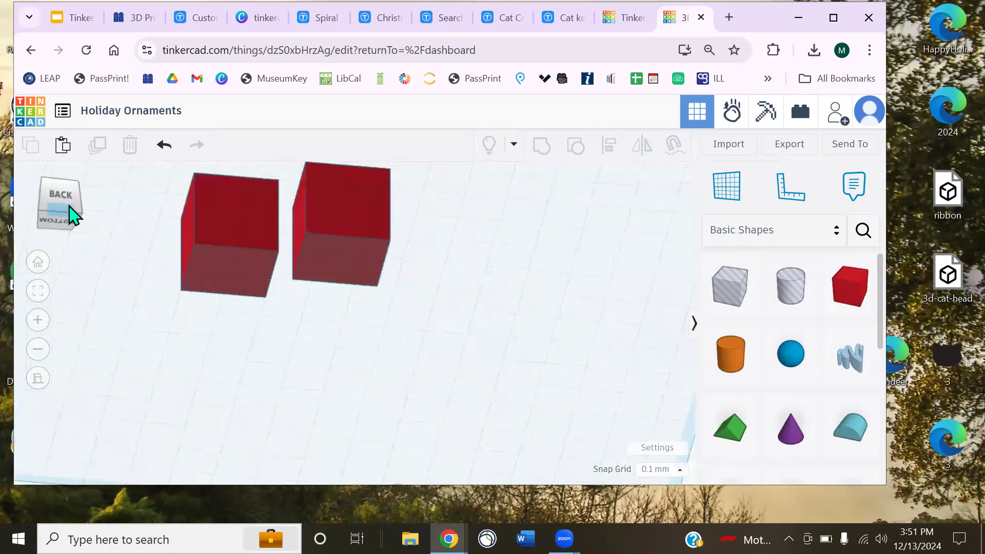
click(72, 215)
drag(47, 200, 98, 212)
click(61, 204)
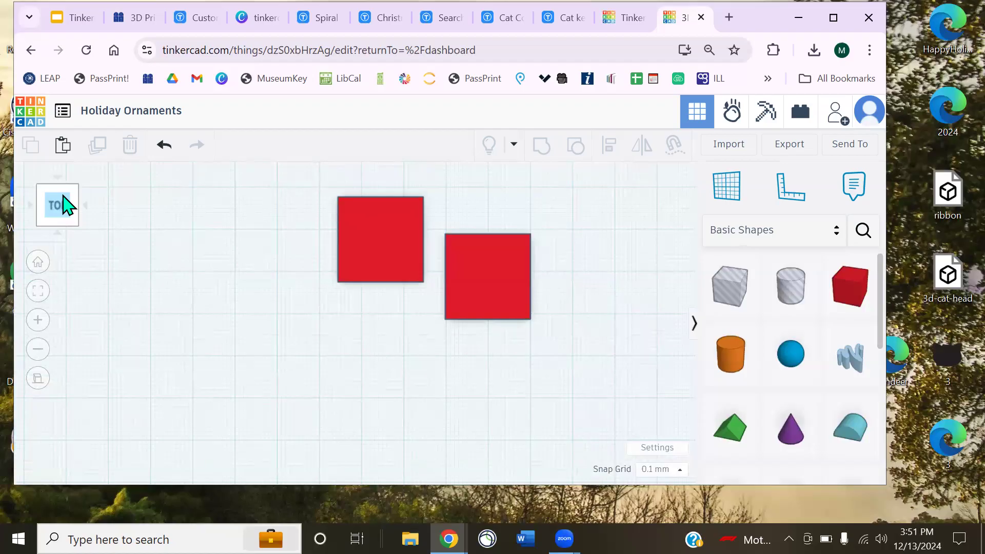
View the two boxes from the top, pan and orbit around them, and return to the home view with everything fitted
click(57, 210)
middle_drag(543, 375, 371, 380)
middle_drag(277, 389, 395, 407)
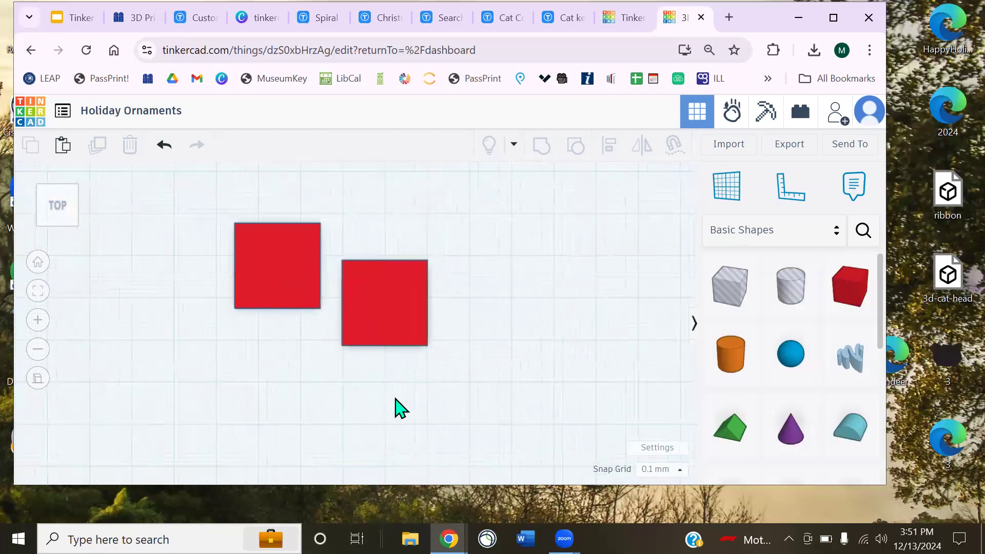
right_drag(380, 408, 373, 369)
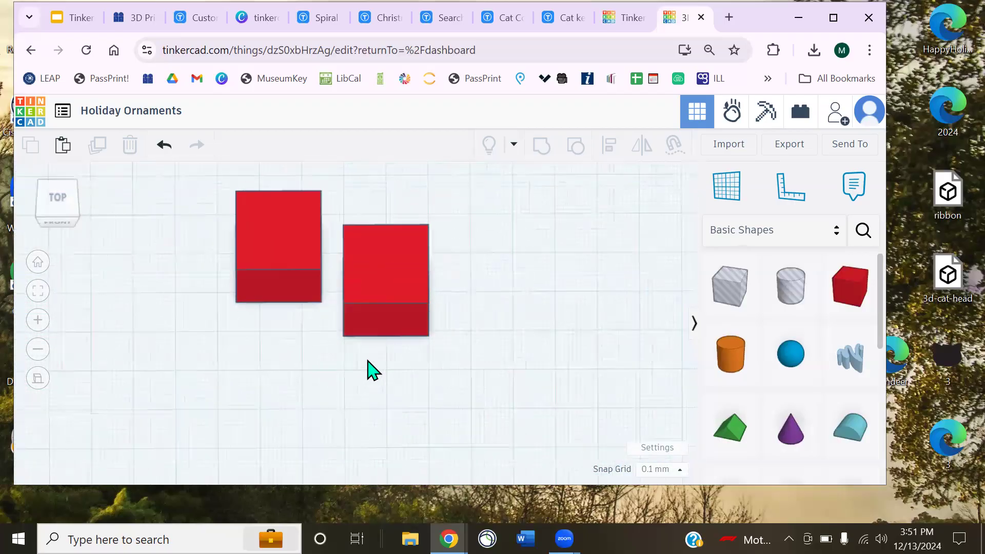
click(35, 264)
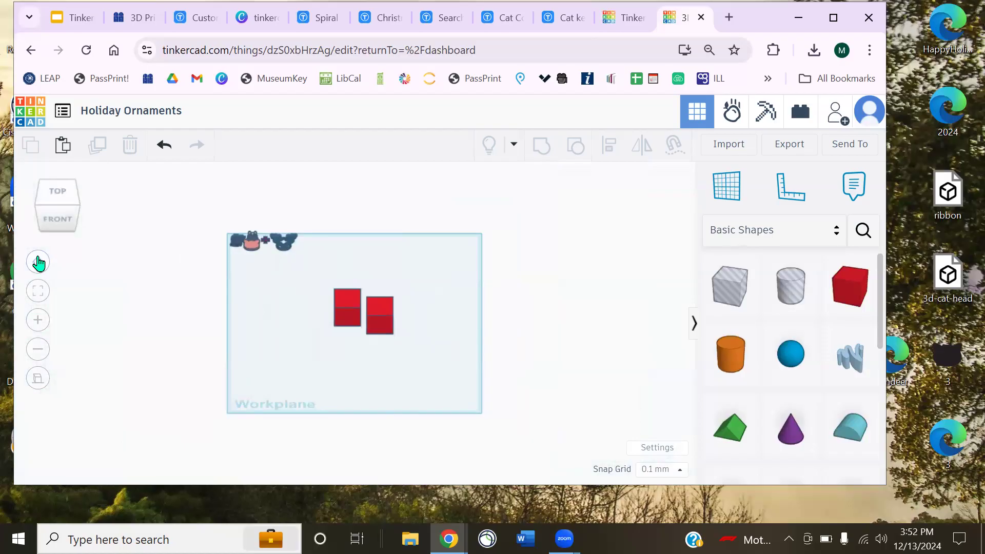
click(39, 290)
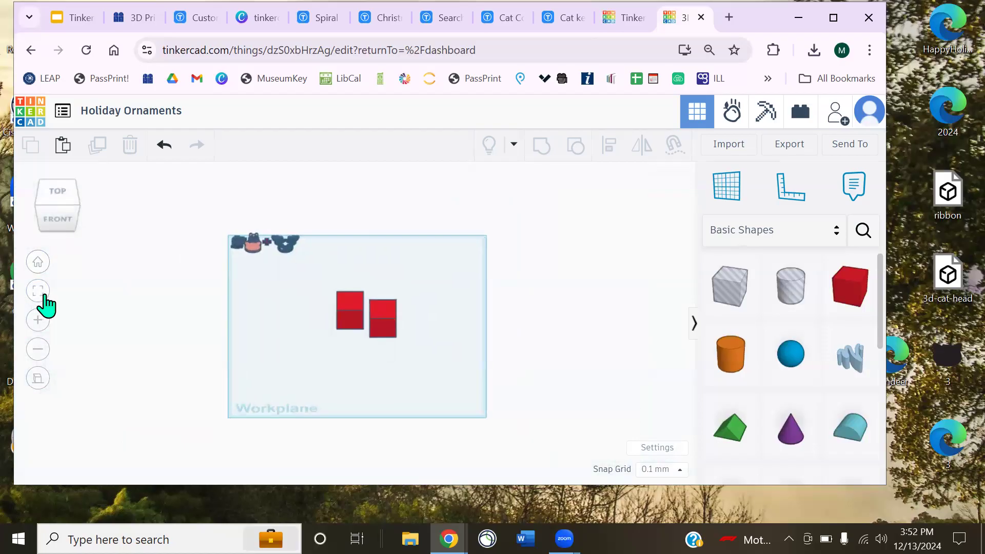
Select both red boxes with a selection window and fit the view to them after panning away
middle_drag(292, 368, 212, 328)
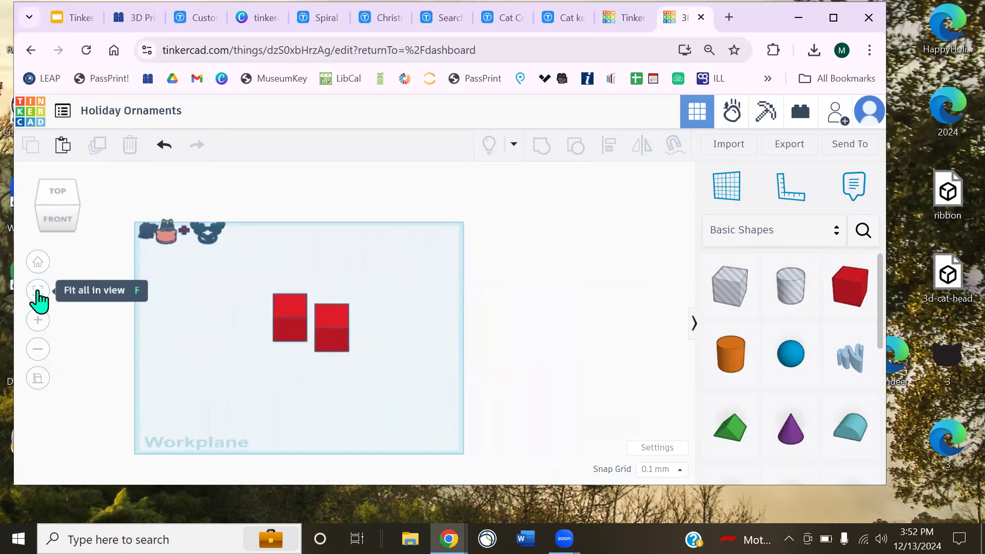
scroll(203, 369, up, 3)
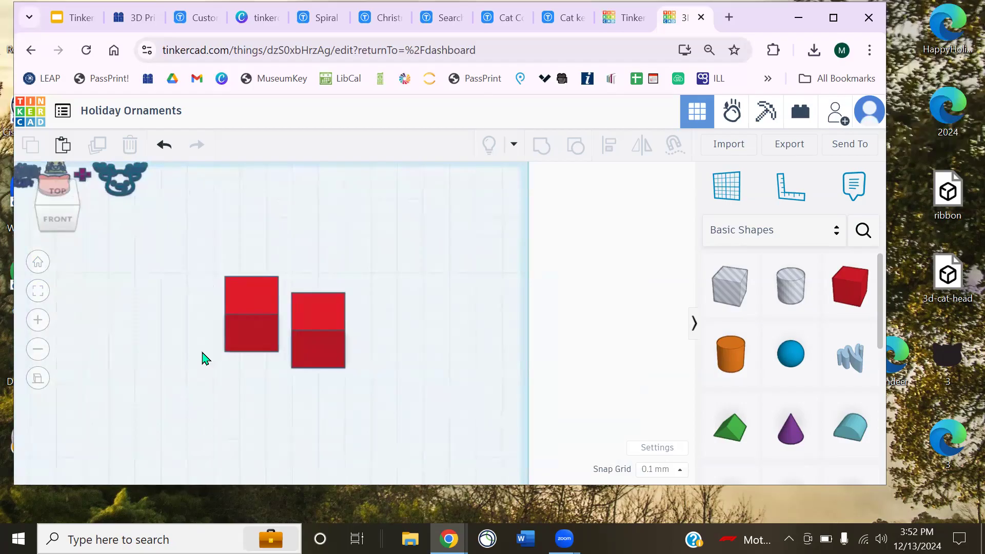
drag(345, 367, 253, 341)
middle_drag(119, 415, 392, 343)
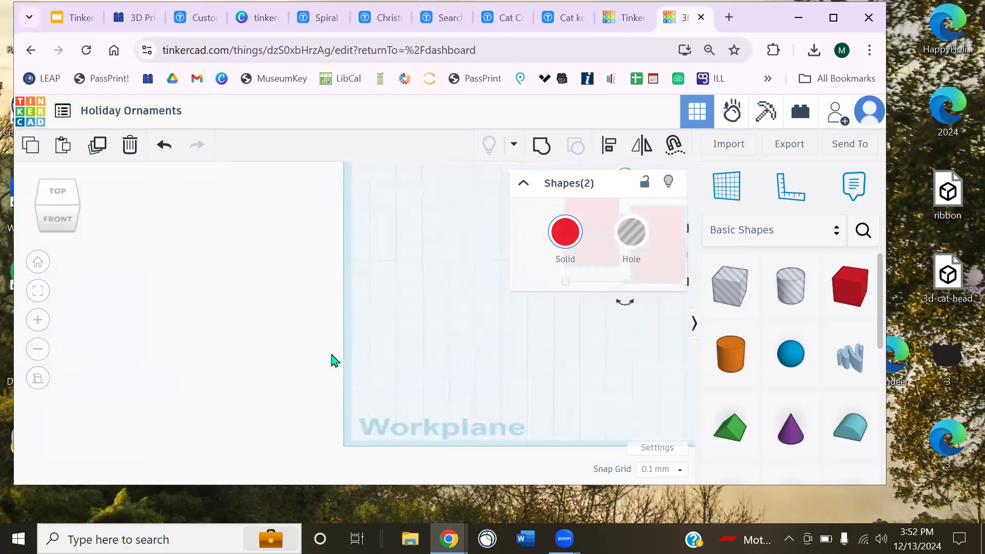
click(39, 295)
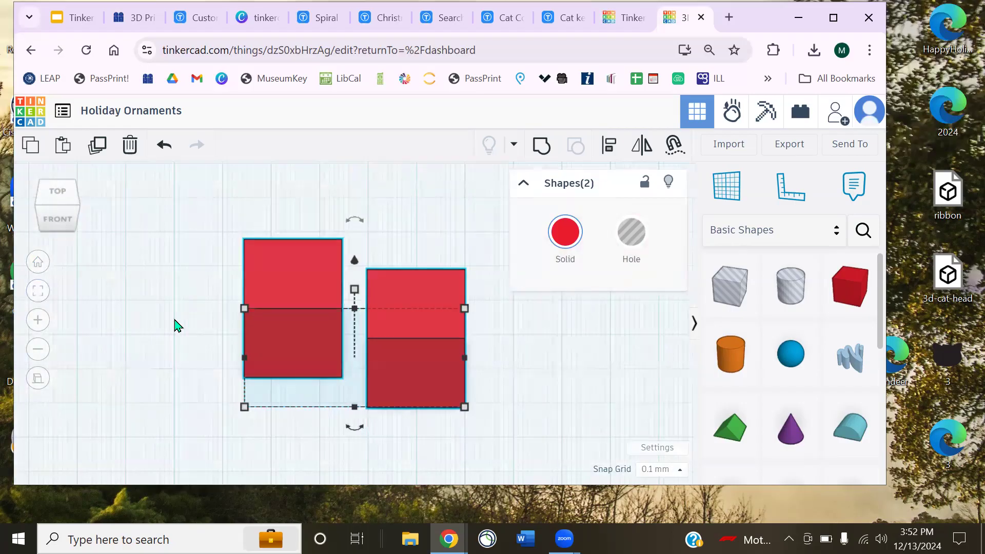
Window-select the cat, cross and reindeer ornaments, fit the view to them, orbit around them and return to the home view
middle_drag(165, 276, 259, 382)
drag(222, 287, 30, 206)
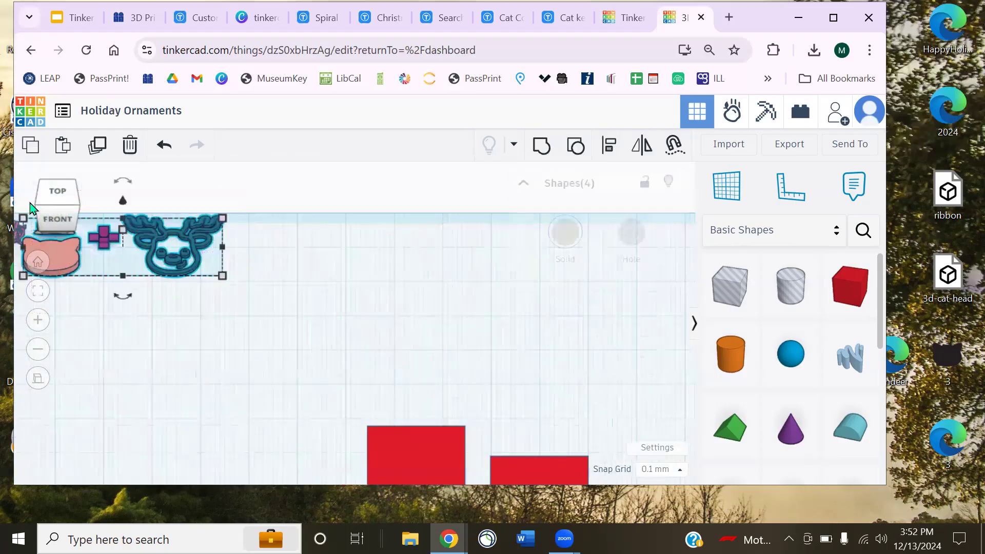
click(37, 292)
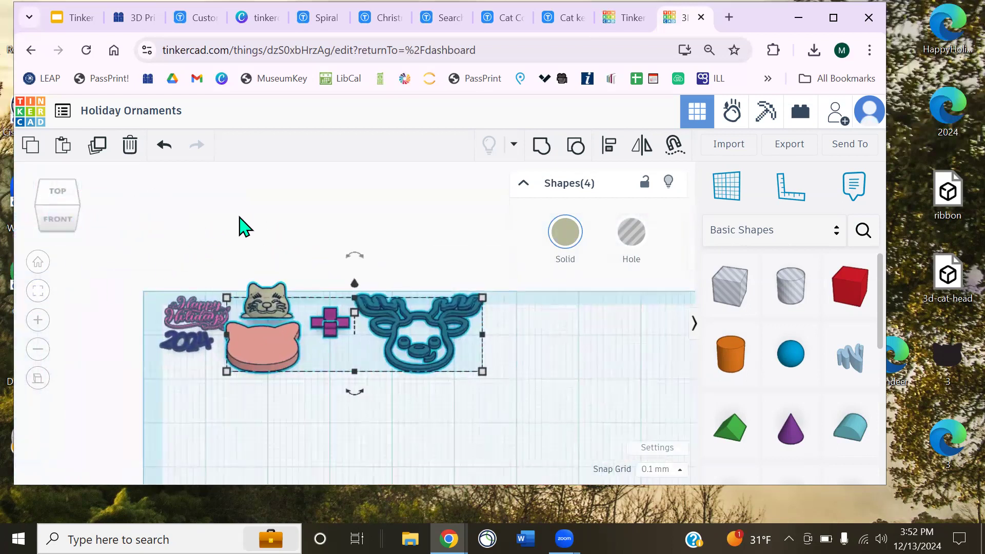
right_drag(307, 246, 257, 219)
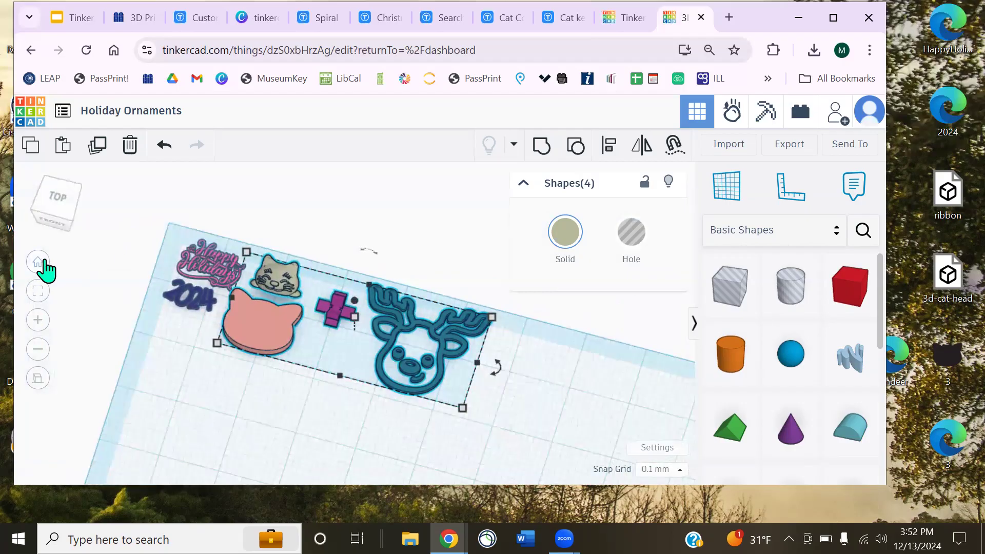
click(37, 263)
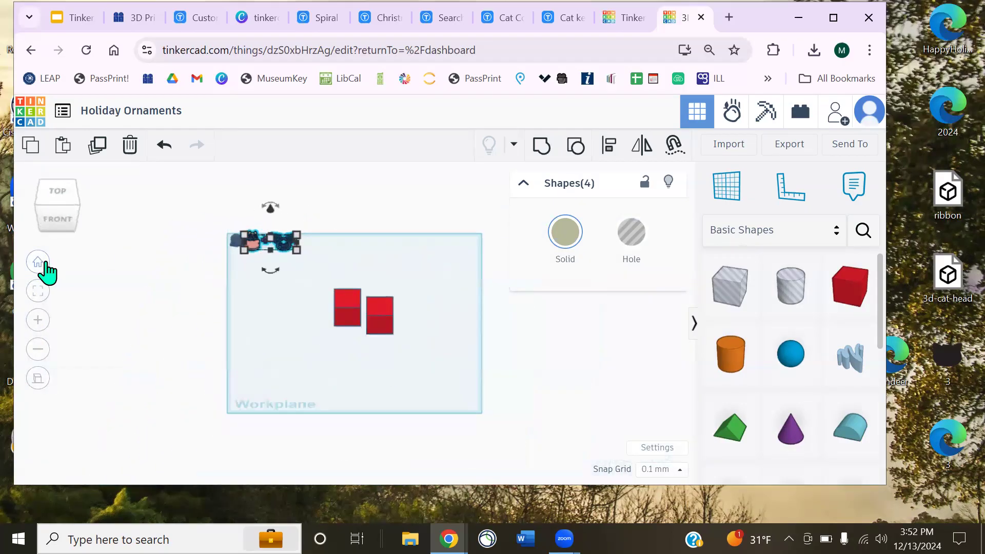
Zoom the design view in and out and set the browser page zoom to 100%
click(38, 321)
click(37, 350)
scroll(138, 364, up, 5)
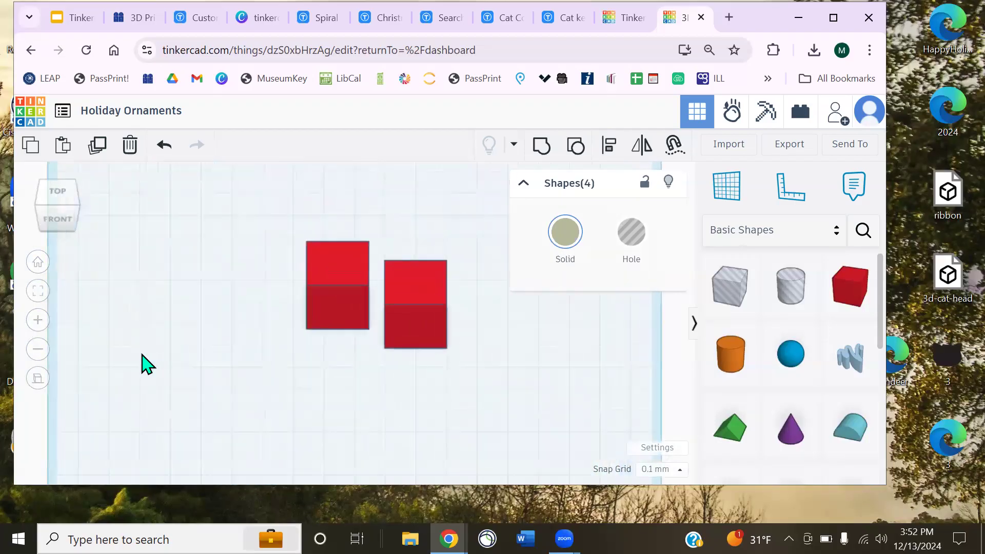
ctrl+scroll(148, 364, down, 2)
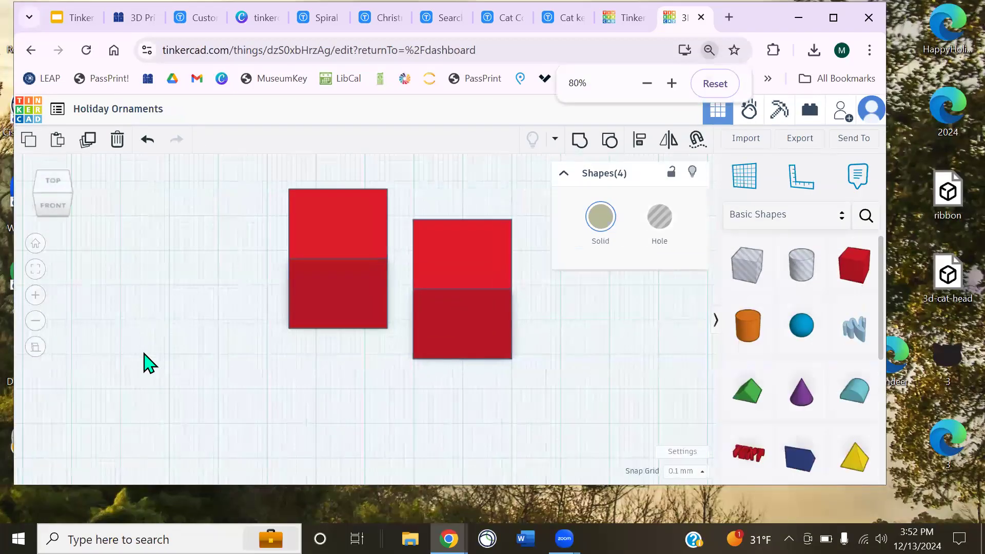
ctrl+scroll(149, 365, up, 3)
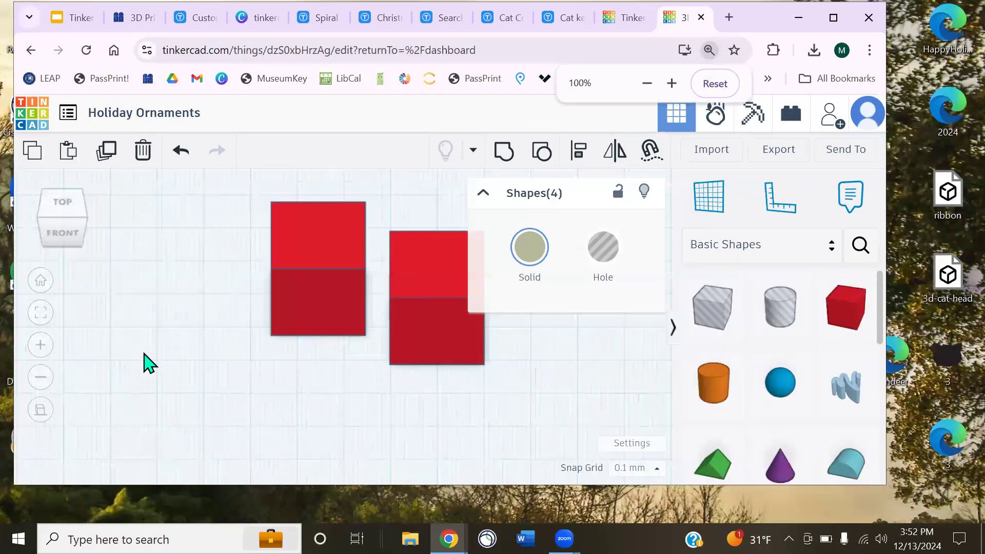
scroll(164, 357, down, 4)
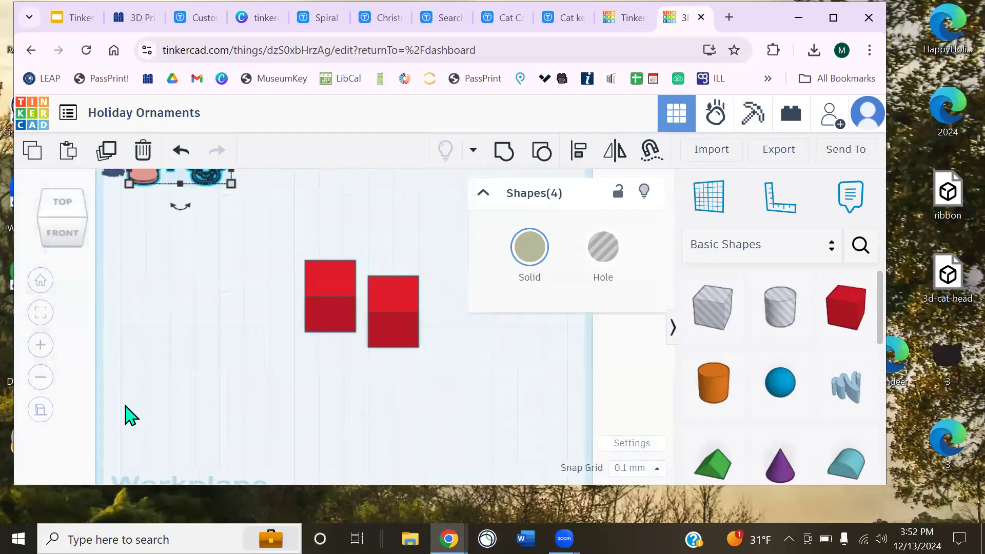
Clear the selection, switch the design to perspective view and inspect the two boxes from above
click(41, 409)
click(472, 341)
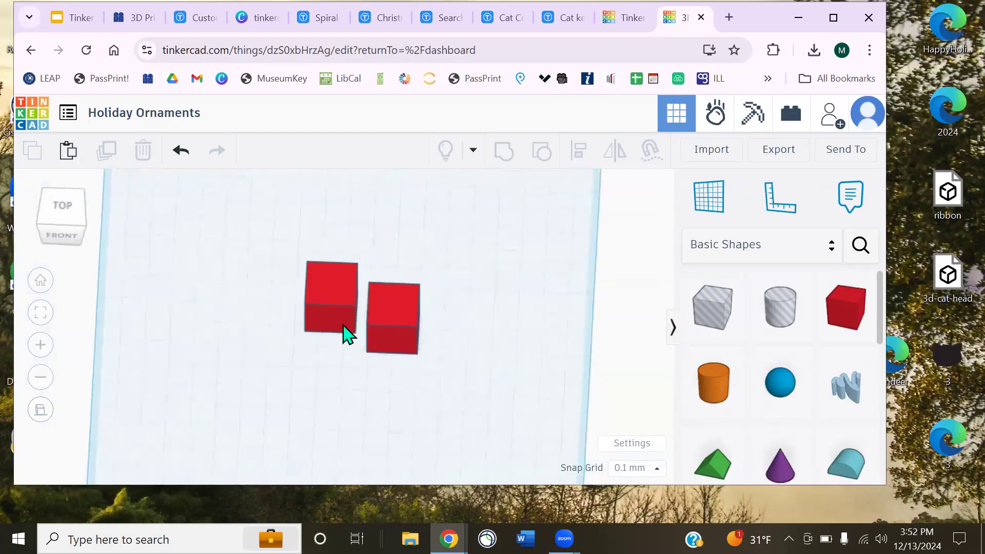
click(40, 410)
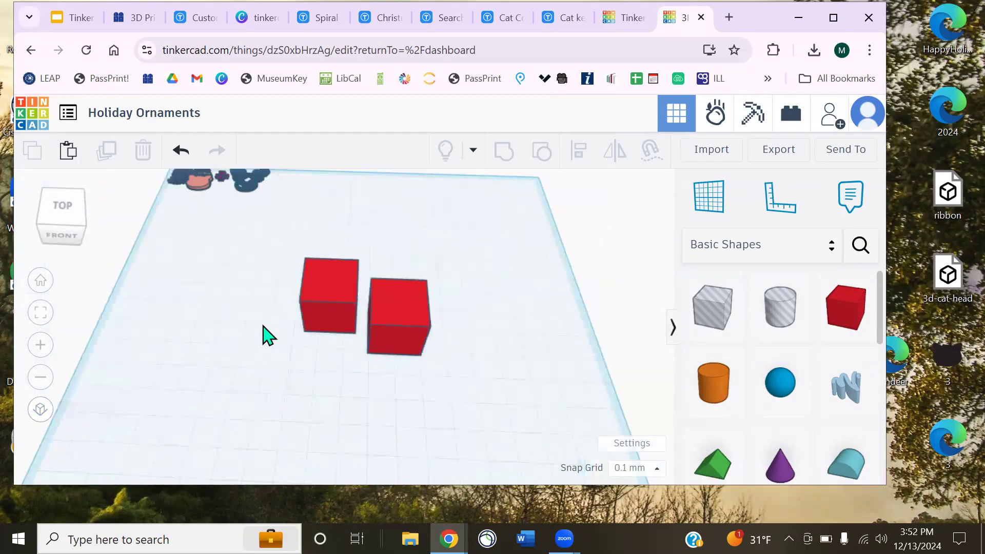
right_drag(229, 311, 233, 369)
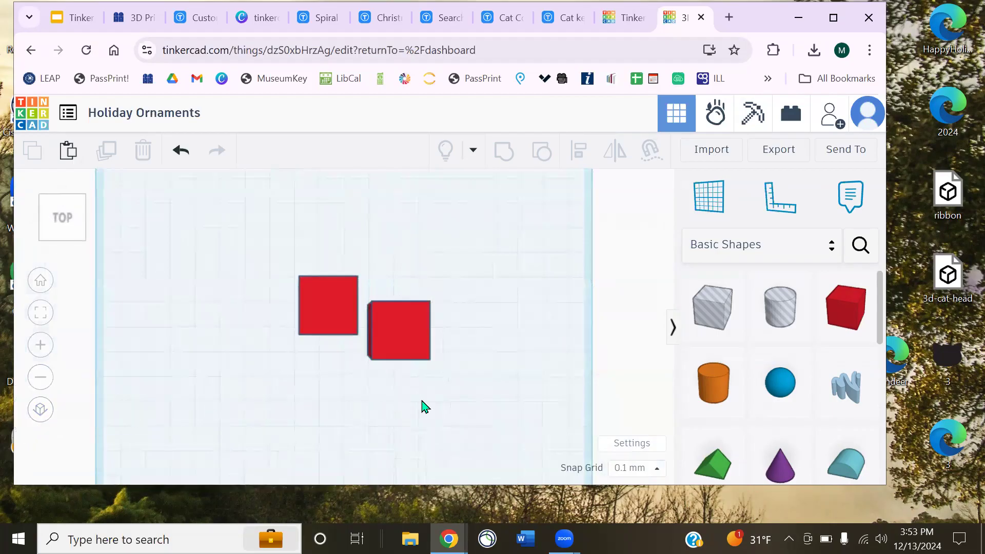
scroll(398, 385, up, 5)
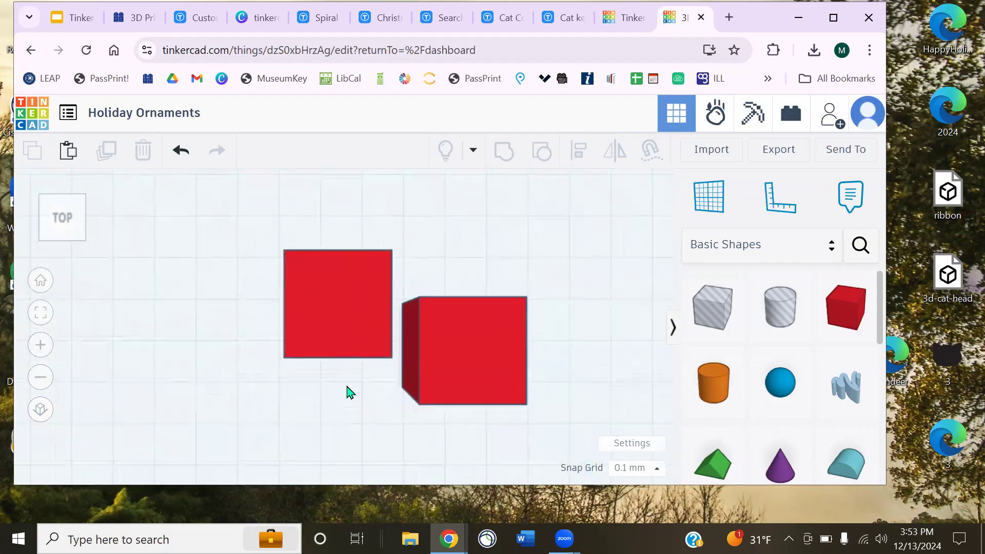
Compare the two boxes in orthographic and perspective views while orbiting, ending in perspective
click(38, 410)
right_drag(194, 418, 44, 420)
click(41, 410)
right_drag(297, 401, 334, 452)
click(40, 410)
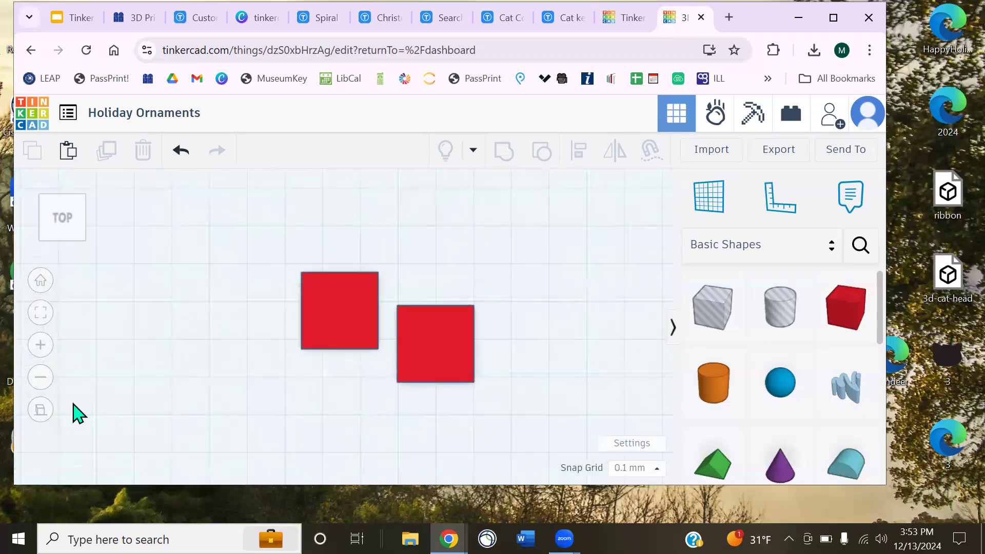
click(34, 412)
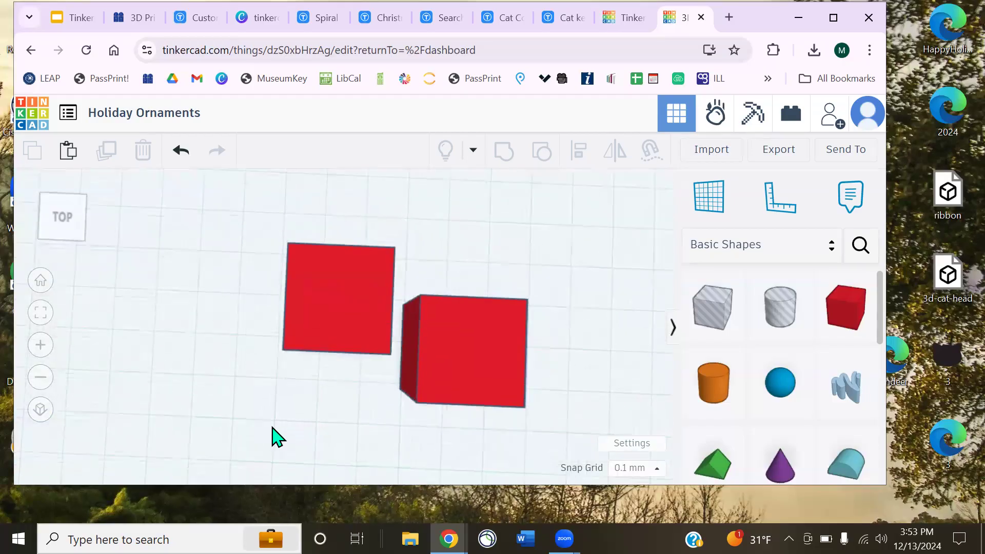
Window-select the two boxes, fit the view to them, clear the selection and examine them in perspective
drag(159, 278, 456, 388)
click(45, 322)
click(134, 351)
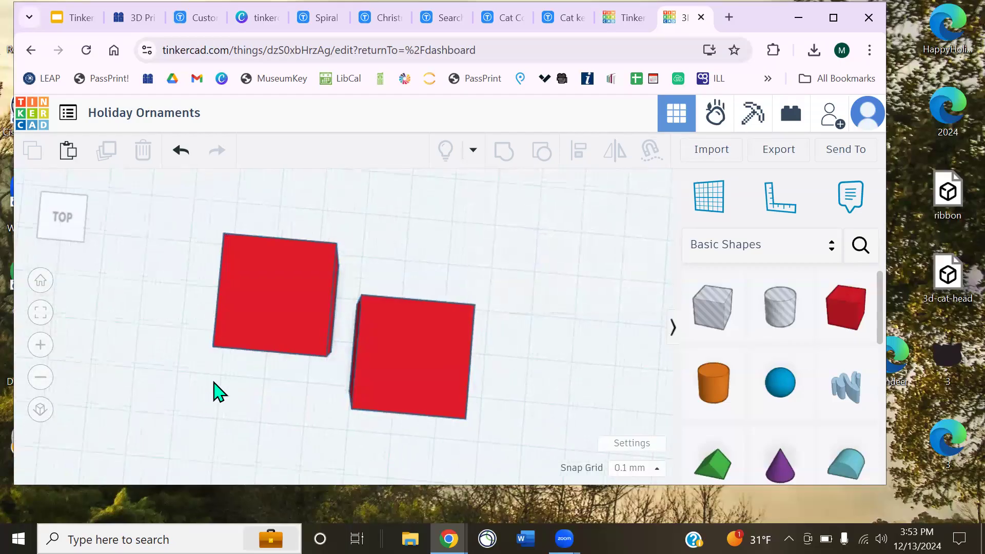
scroll(267, 372, down, 3)
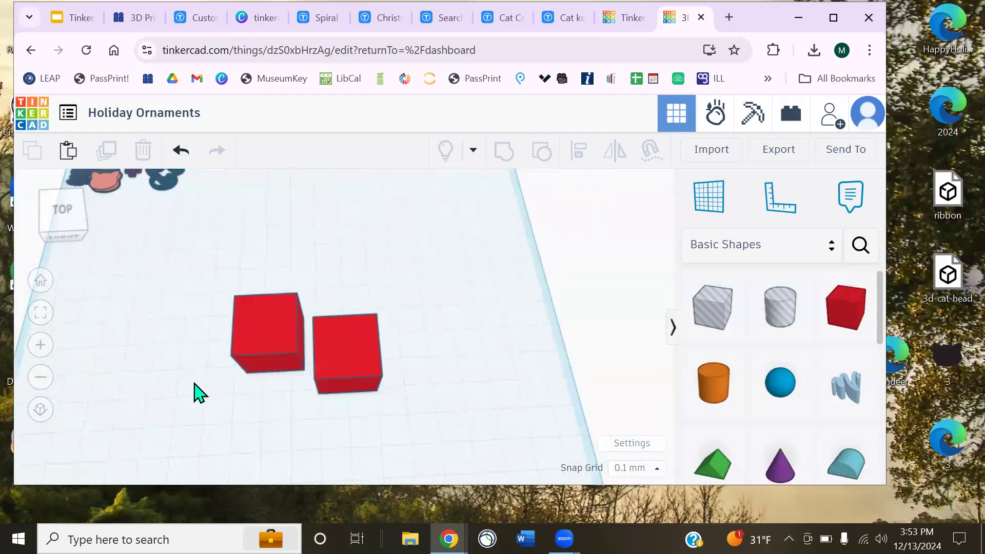
middle_drag(226, 378, 252, 375)
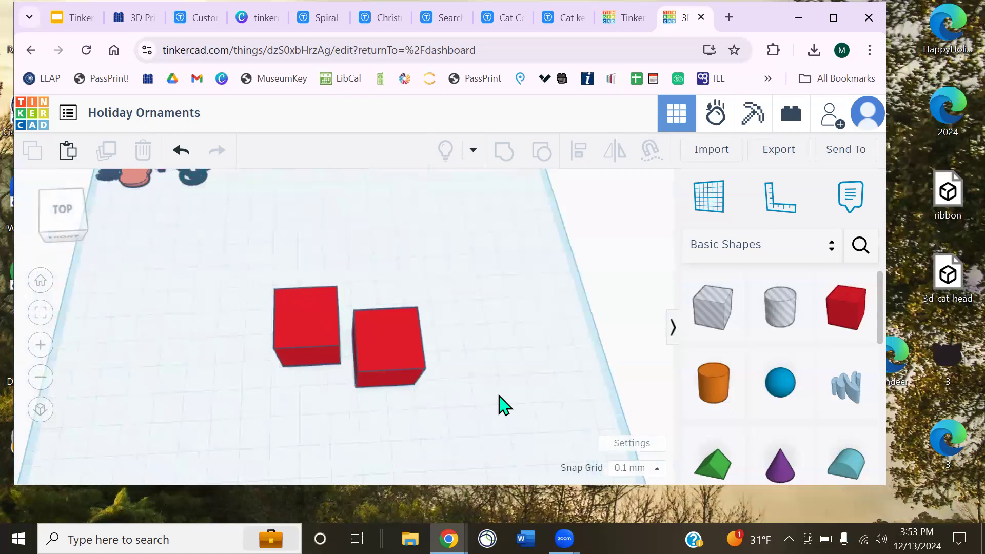
middle_drag(482, 299, 459, 289)
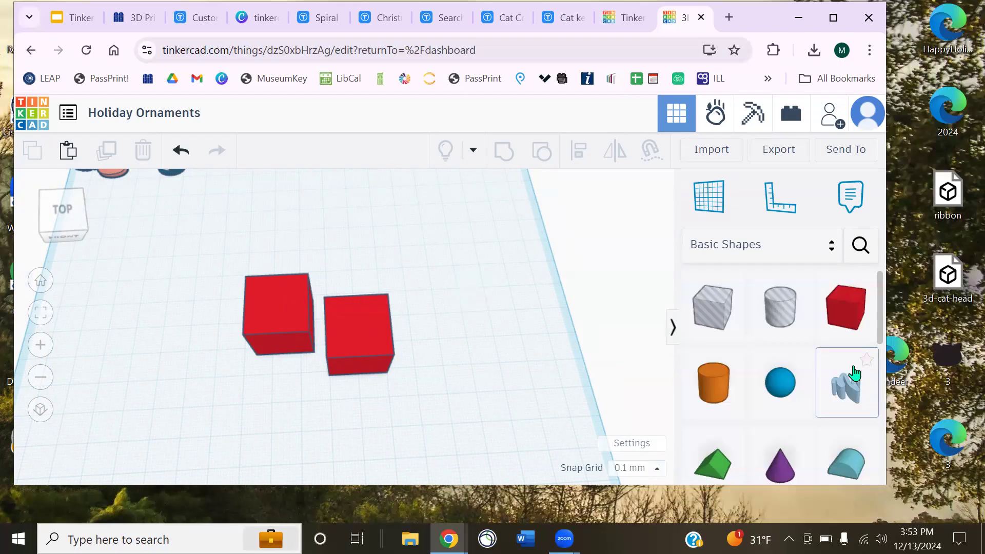
Browse the Basic Shapes collection and the other categories of the Shapes Library, then close the category list
scroll(805, 359, down, 5)
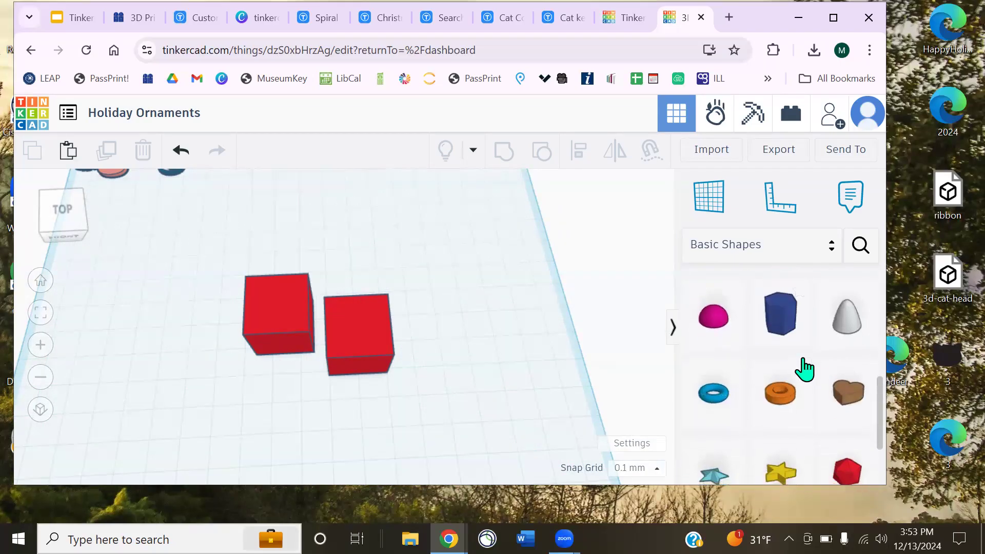
scroll(802, 371, down, 2)
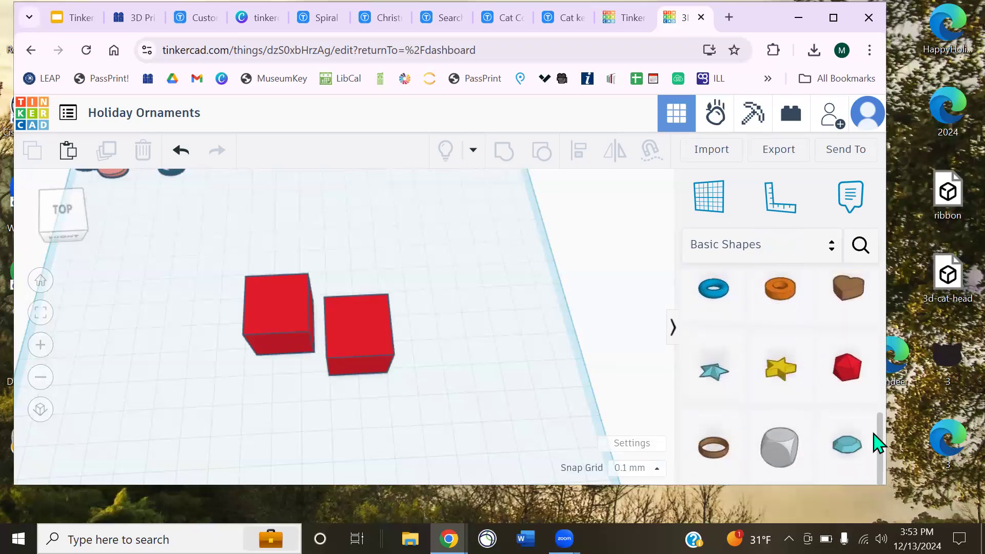
scroll(817, 398, up, 5)
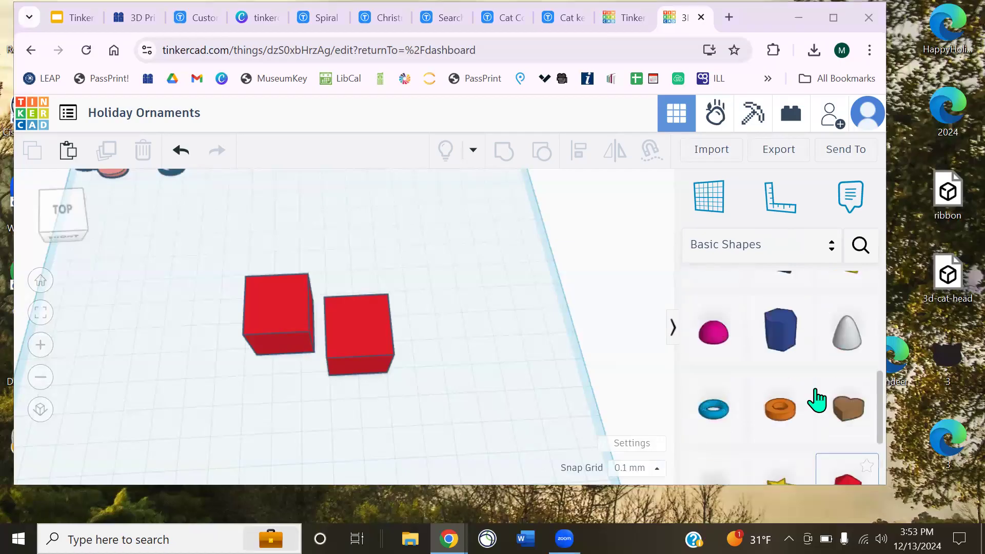
click(820, 251)
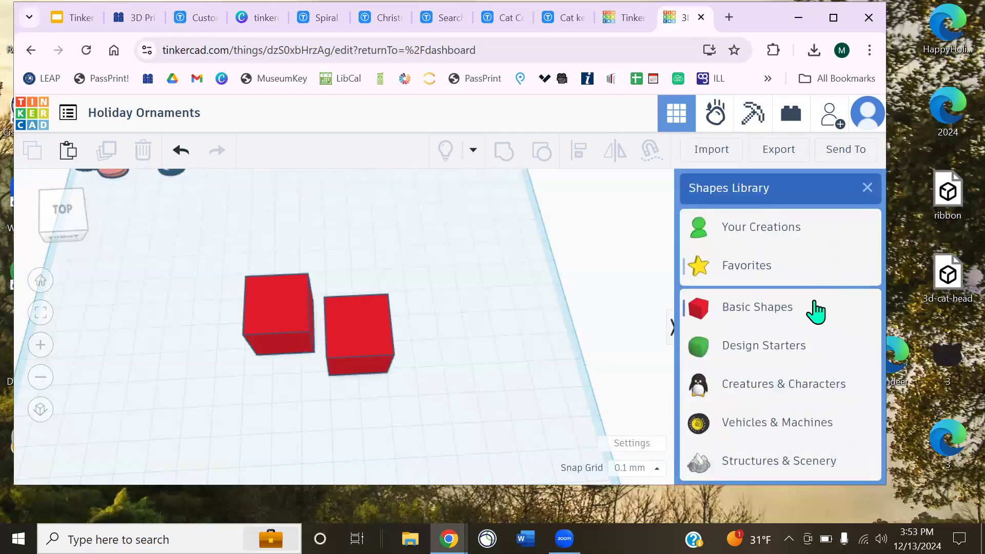
scroll(814, 323, down, 5)
scroll(774, 418, up, 3)
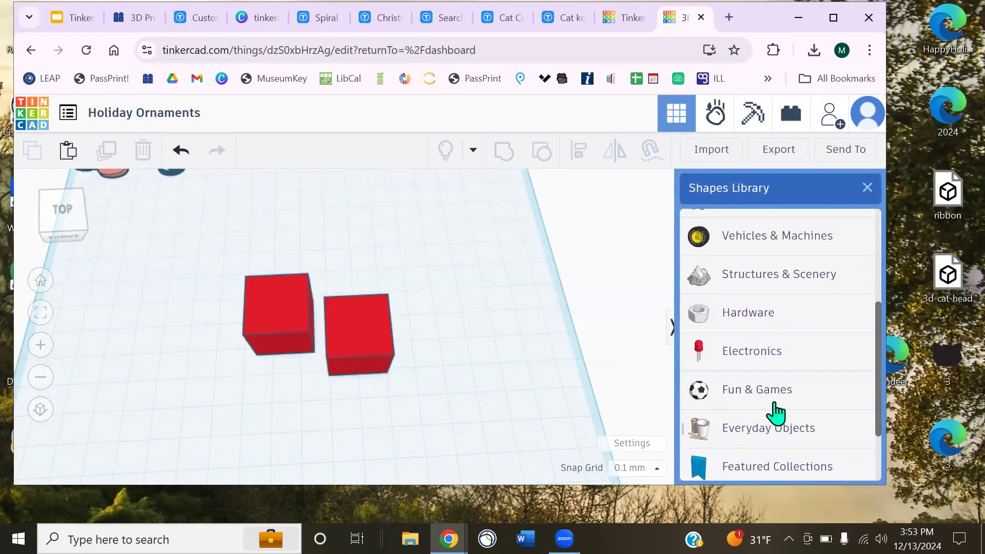
click(867, 187)
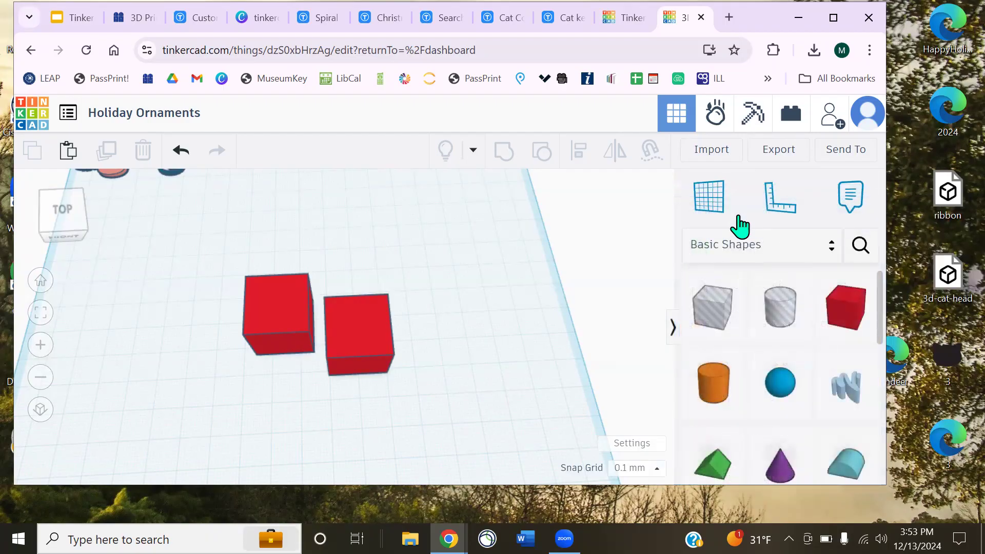
Search the shape library for "snowflake", place the yellow Snowflake shape on the workplane beside the red boxes and select it
click(859, 246)
text(snowflake)
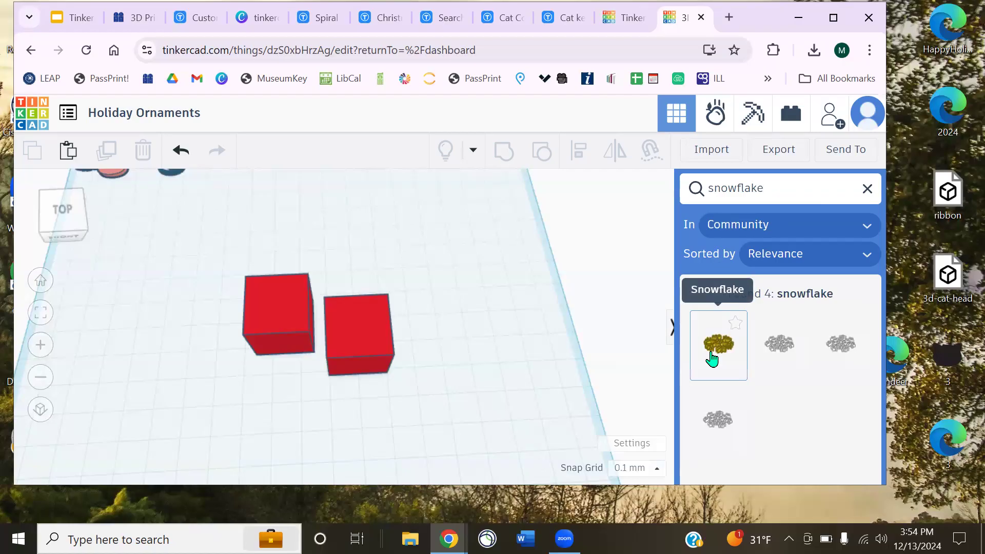
drag(721, 359, 471, 350)
click(445, 418)
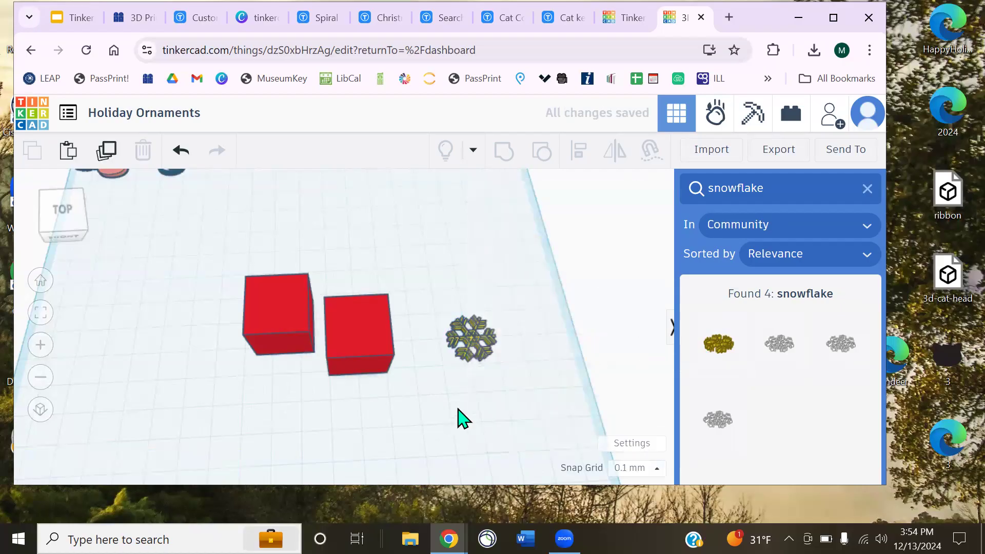
click(476, 333)
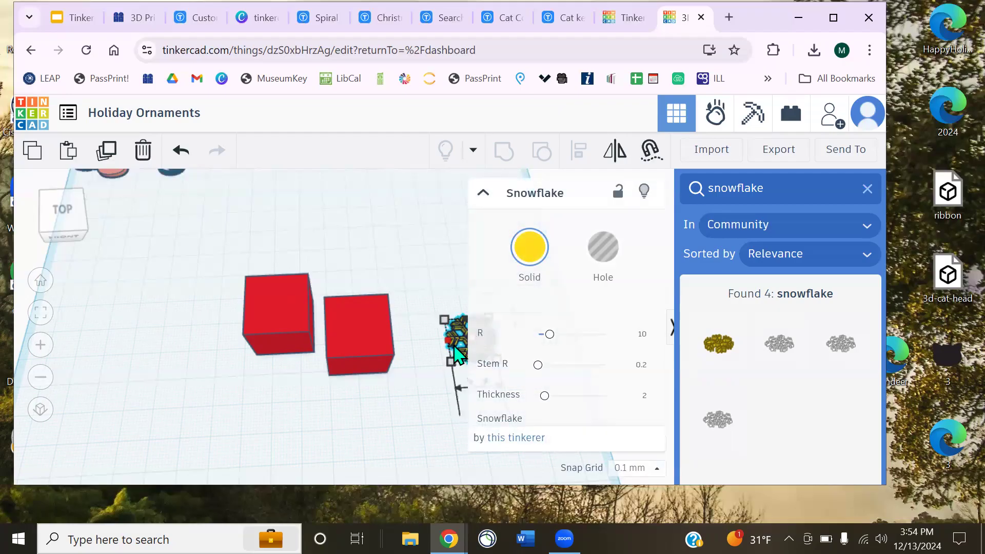
Delete the snowflake from the workplane, and clear the library search to browse the Basic Shapes collection
key(Delete)
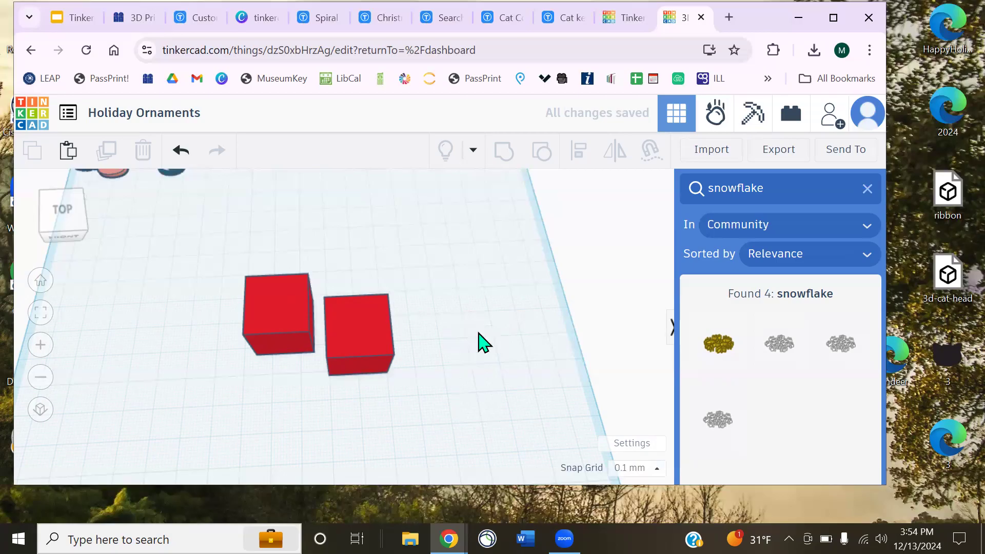
click(867, 189)
middle_drag(418, 303, 501, 301)
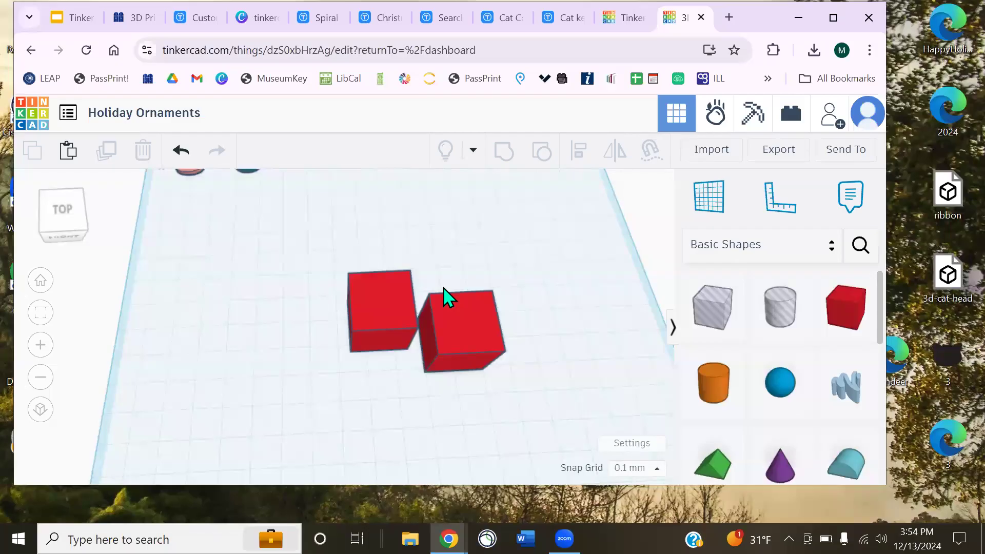
scroll(809, 424, down, 8)
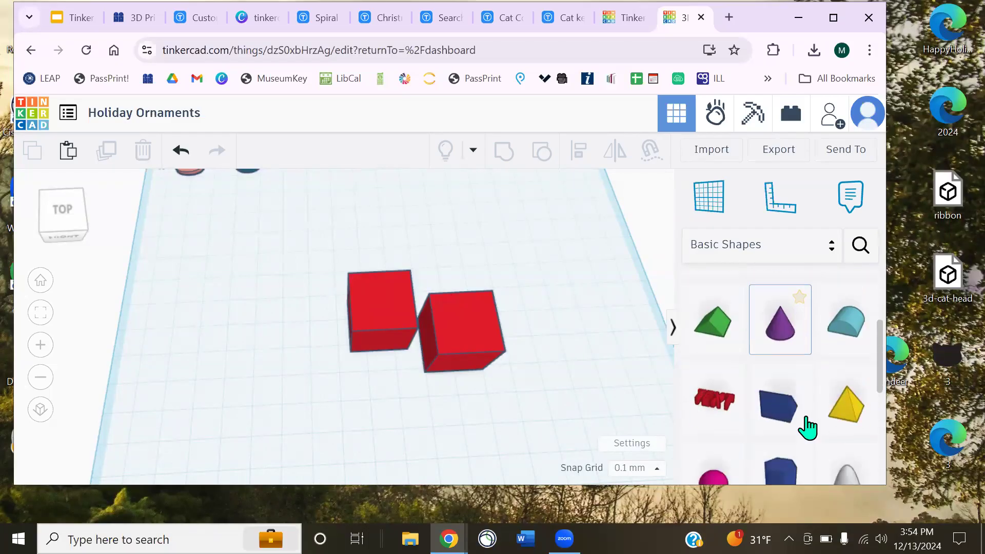
scroll(795, 426, down, 1)
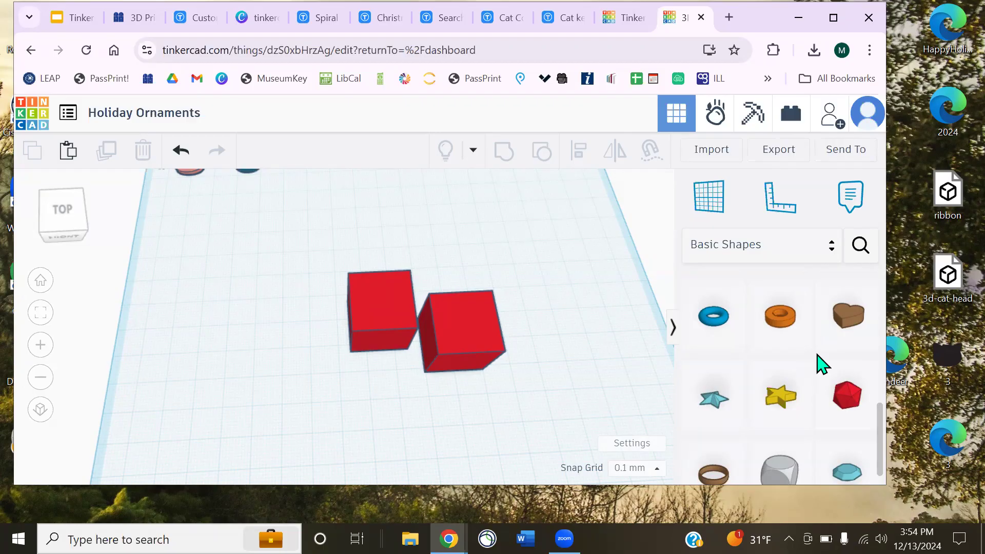
right_drag(592, 340, 580, 372)
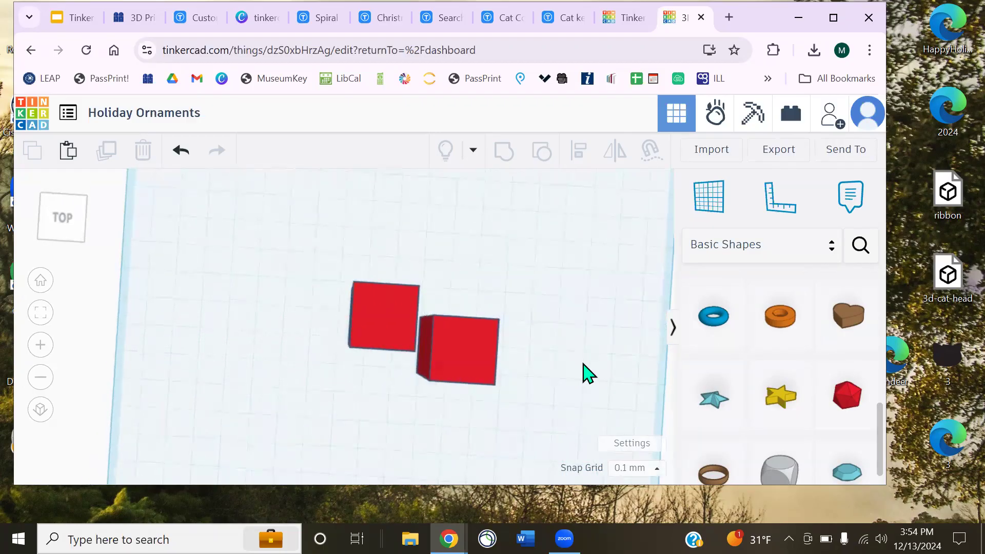
scroll(815, 377, up, 8)
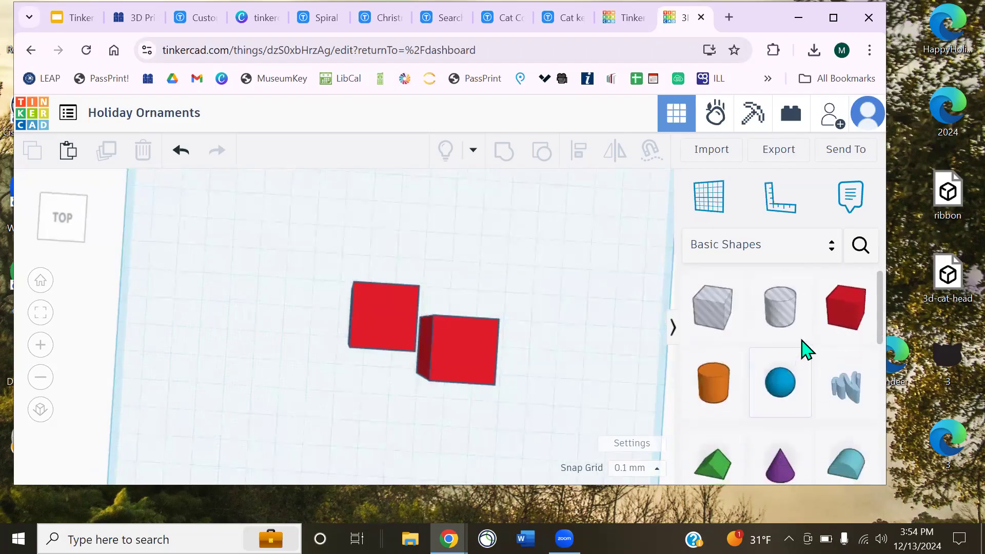
Place a cylinder hole from Basic Shapes on the workplane beside the two red boxes and shift it slightly toward the front
drag(790, 330, 531, 310)
click(466, 427)
right_drag(530, 380, 580, 365)
middle_drag(580, 366, 487, 367)
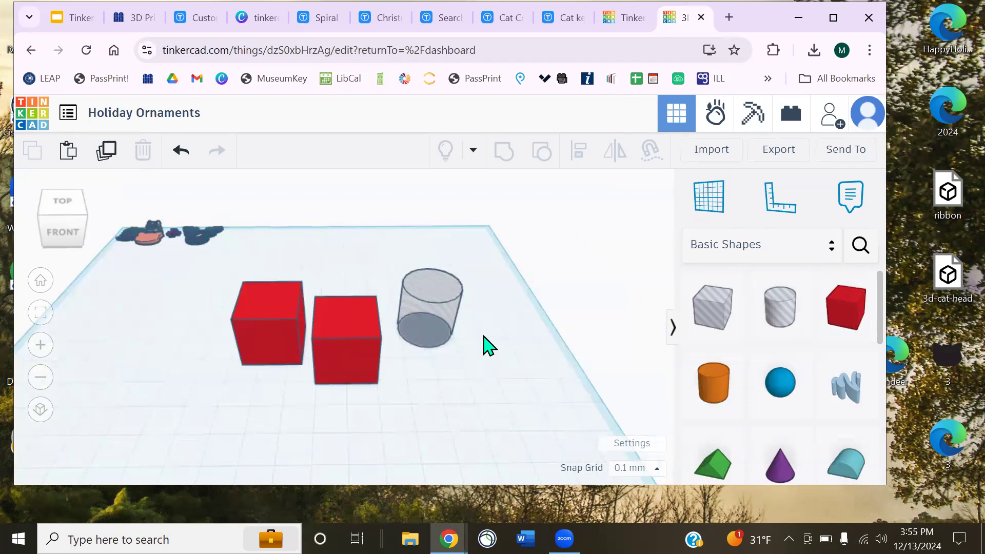
click(342, 345)
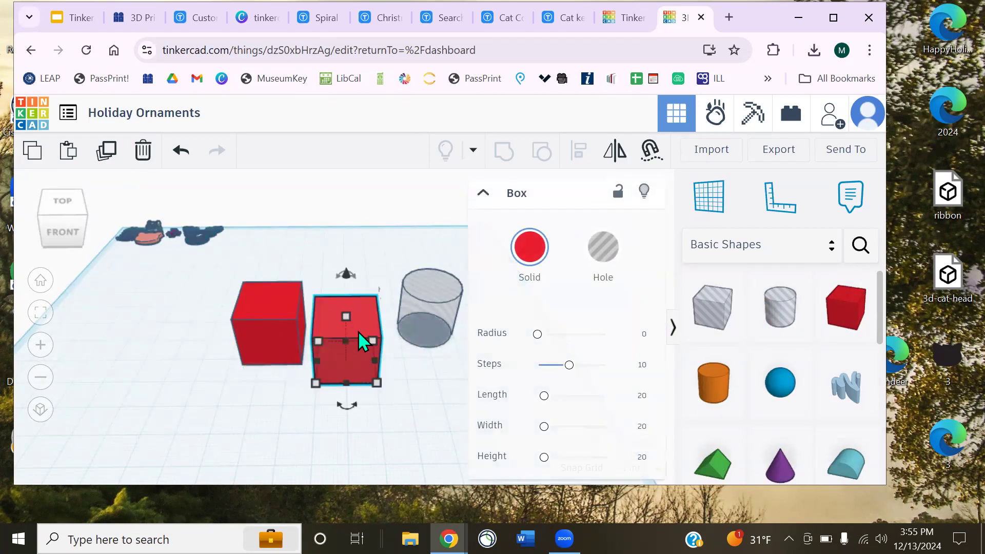
drag(423, 321, 430, 339)
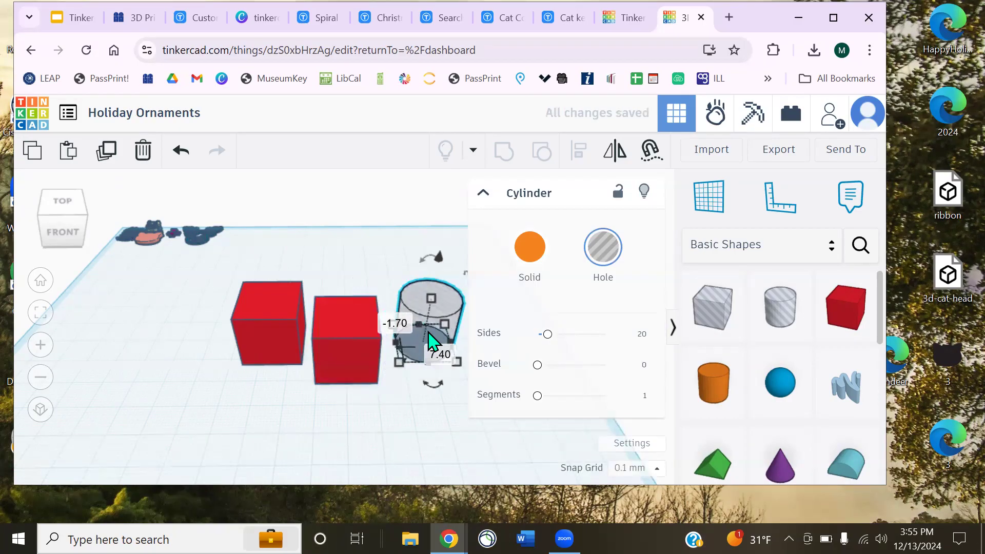
click(409, 408)
Move the cylinder hole about 15 mm sideways so it overlaps the front corner of the nearer box
right_drag(488, 381, 499, 432)
middle_drag(505, 377, 449, 380)
scroll(412, 368, up, 3)
right_drag(449, 390, 409, 401)
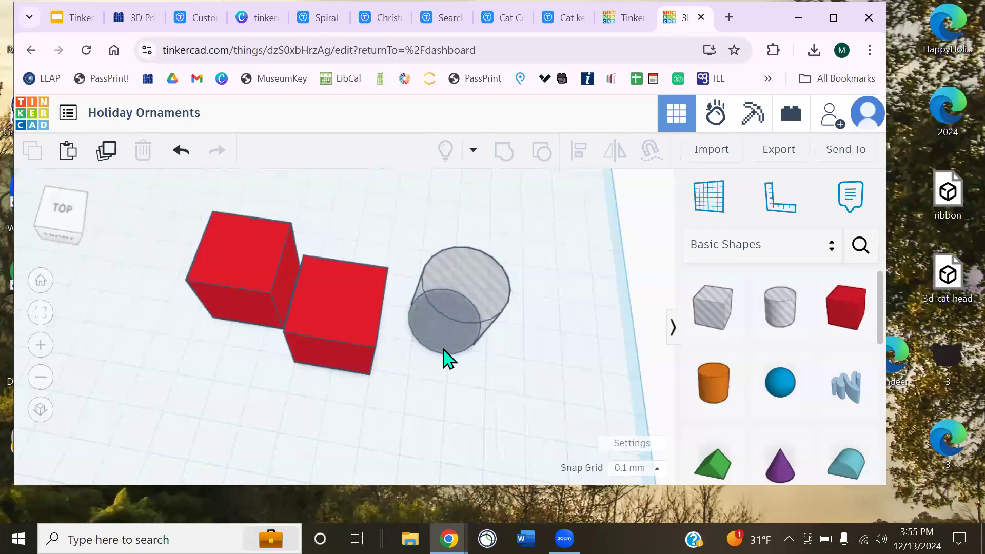
drag(440, 357, 358, 373)
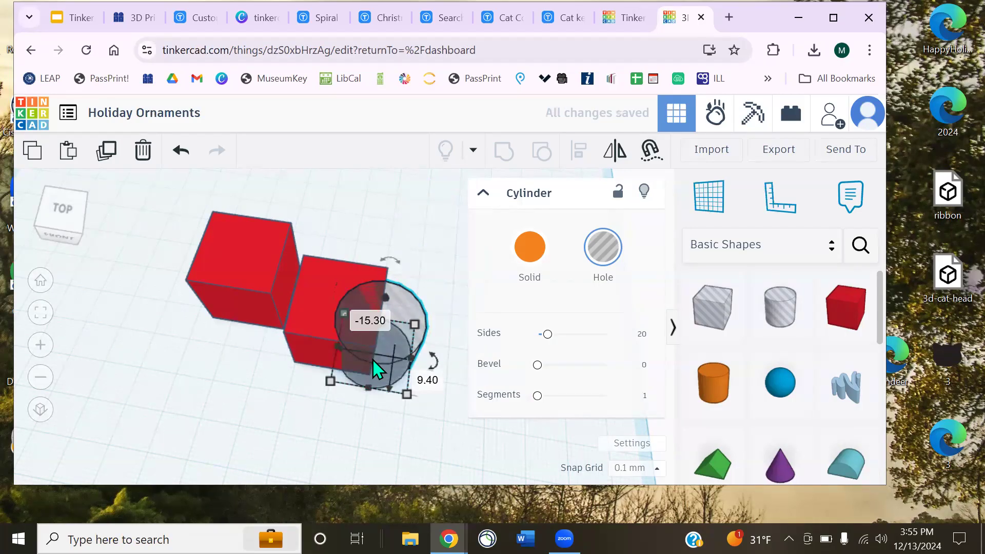
click(436, 287)
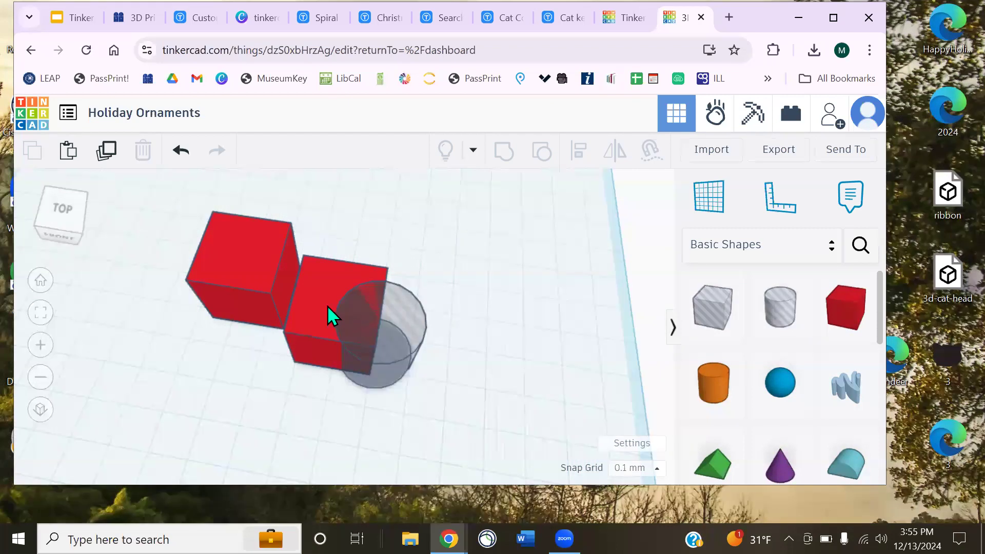
Examine how the cylinder hole overlaps the box corner from above and from the front
click(305, 304)
click(422, 312)
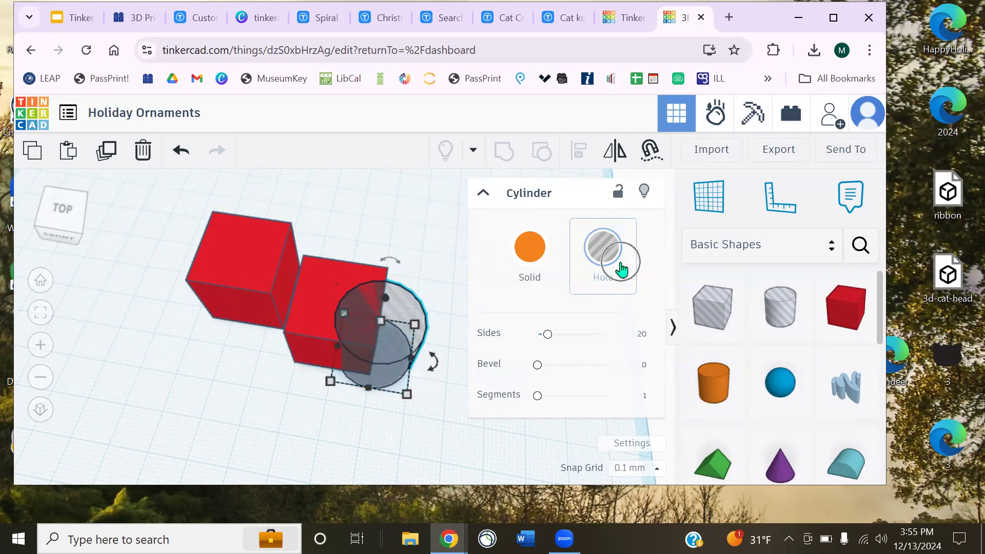
click(395, 231)
right_drag(513, 310, 392, 378)
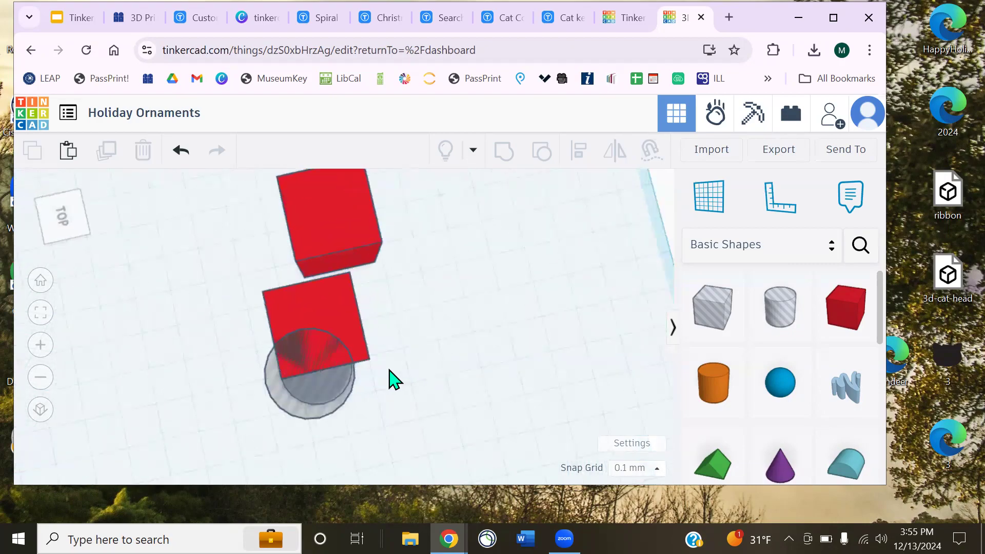
click(325, 405)
drag(328, 390, 248, 413)
right_drag(193, 407, 378, 386)
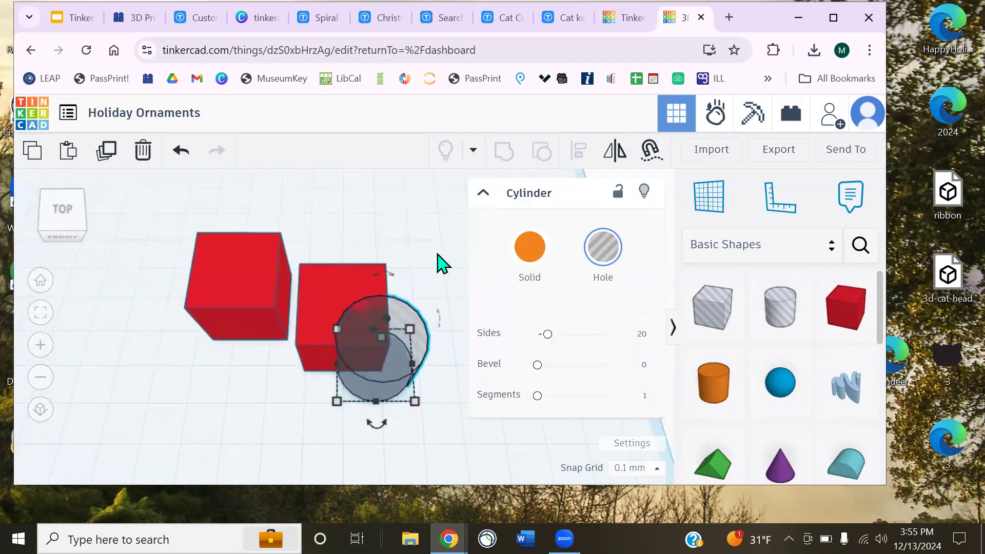
Window-select the box and its overlapping cylinder hole, and move them together slightly away from the other box
drag(449, 252, 347, 356)
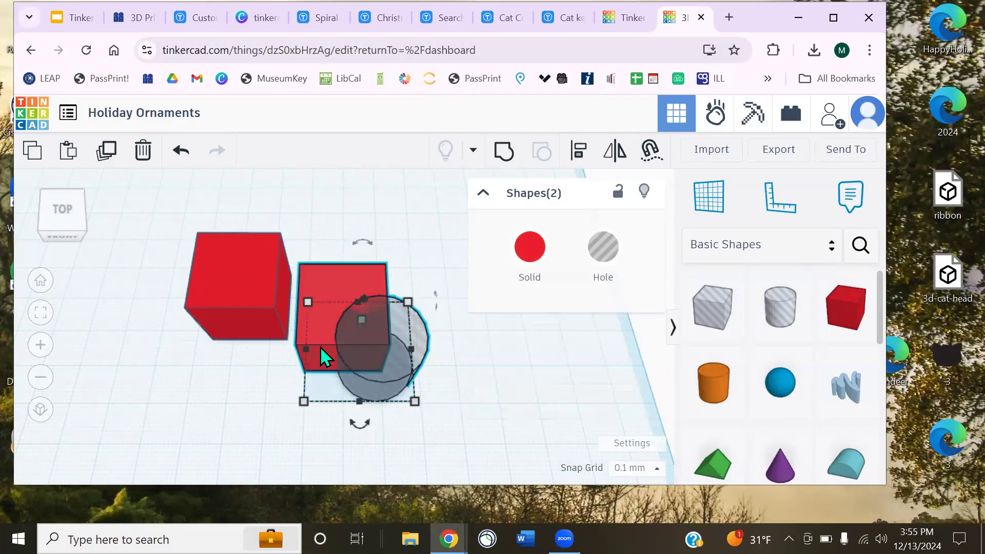
drag(320, 343, 347, 333)
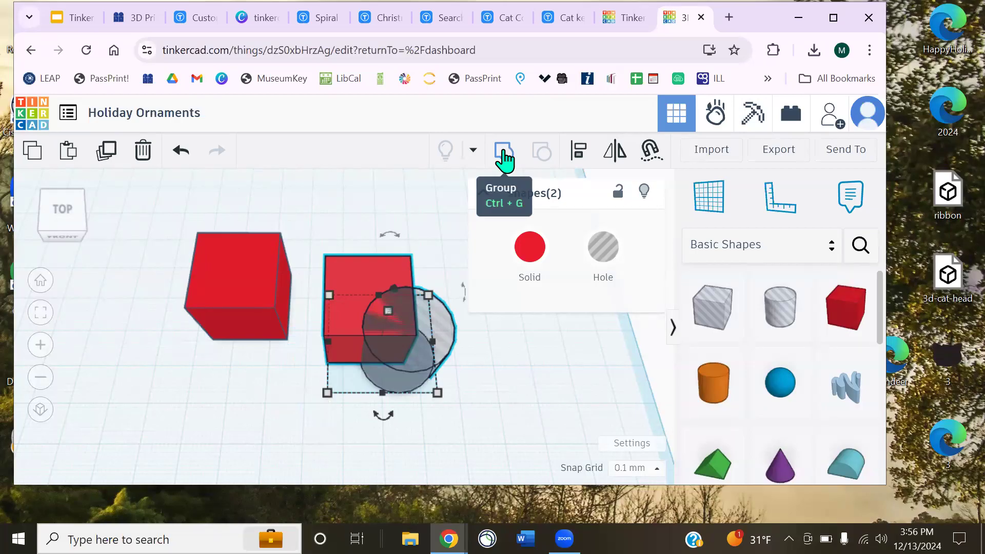
Group the box with the cylinder hole, undo the grouping, and check the box and cylinder individually
click(503, 151)
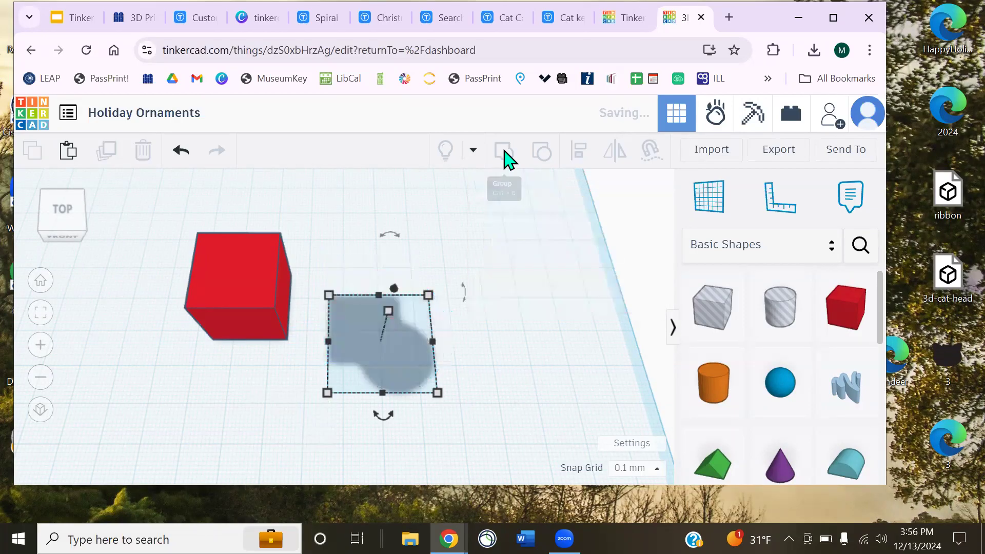
click(484, 368)
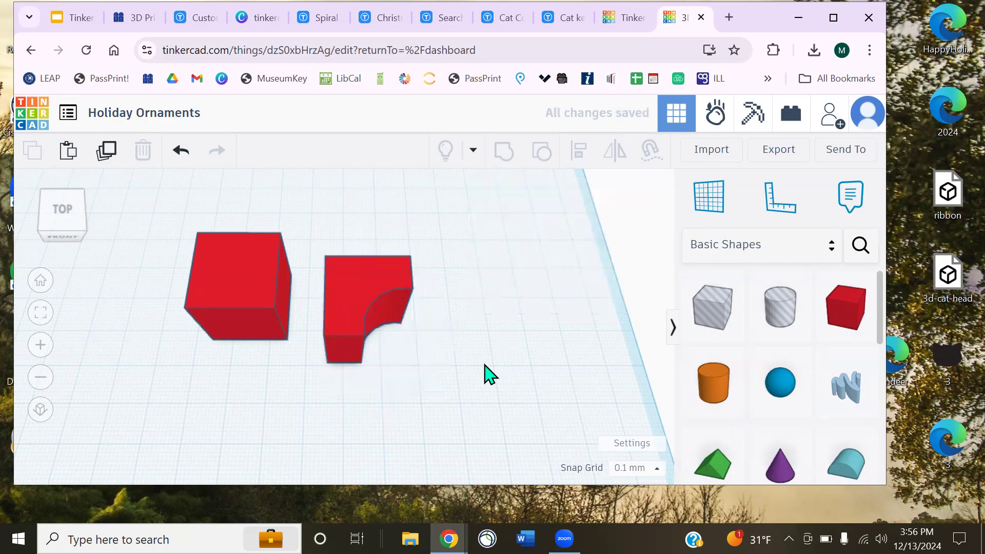
key(ctrl+z)
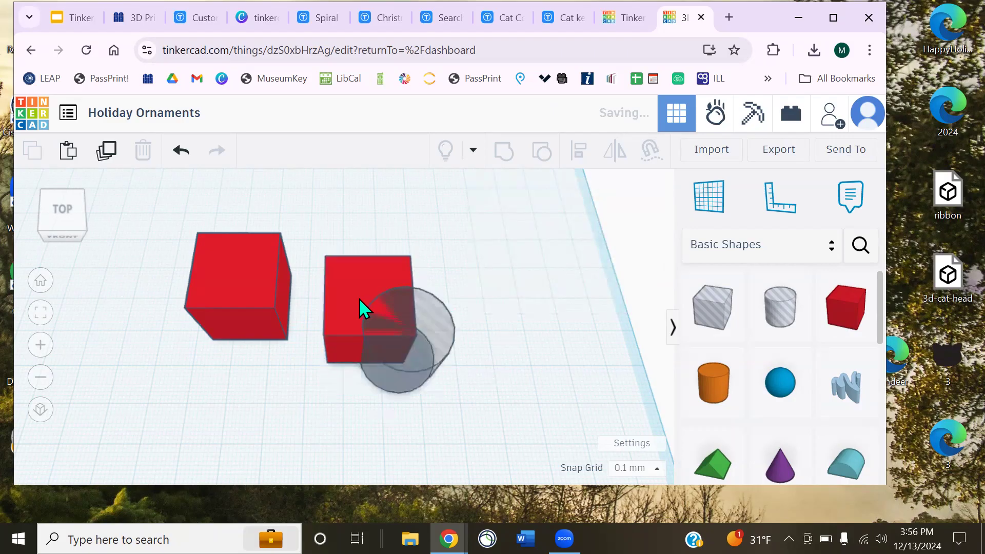
click(354, 278)
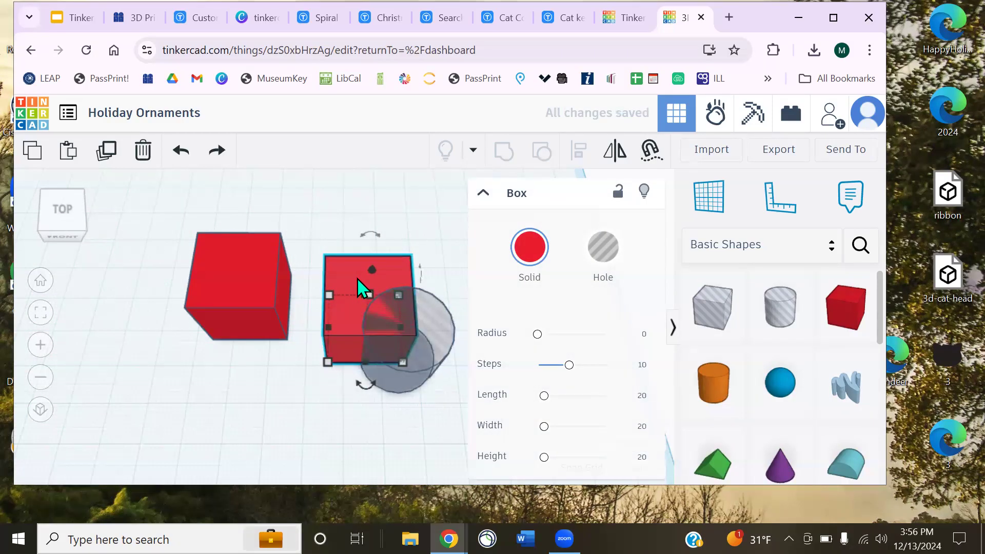
click(453, 345)
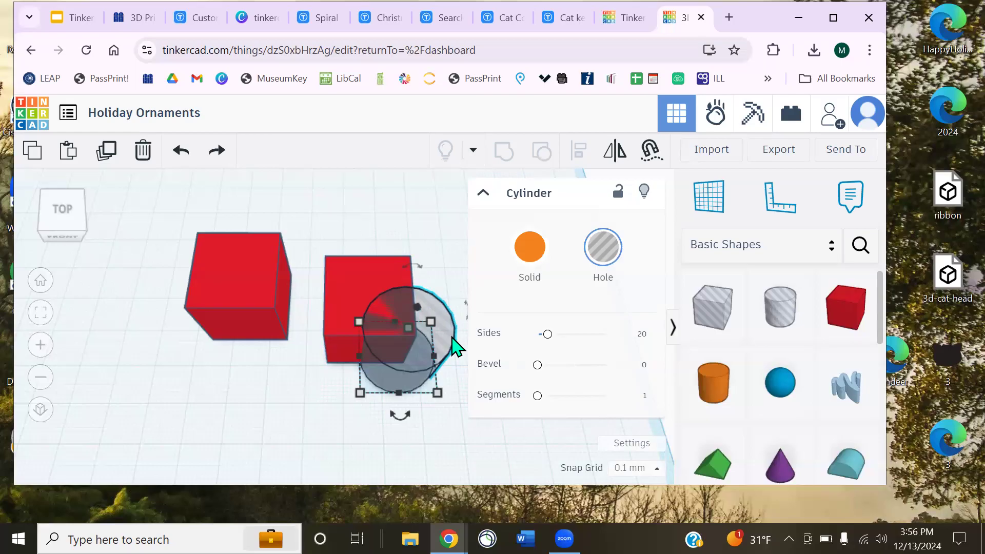
Window-select the box and cylinder hole and group them to cut a curved notch out of the box corner
drag(413, 236, 379, 368)
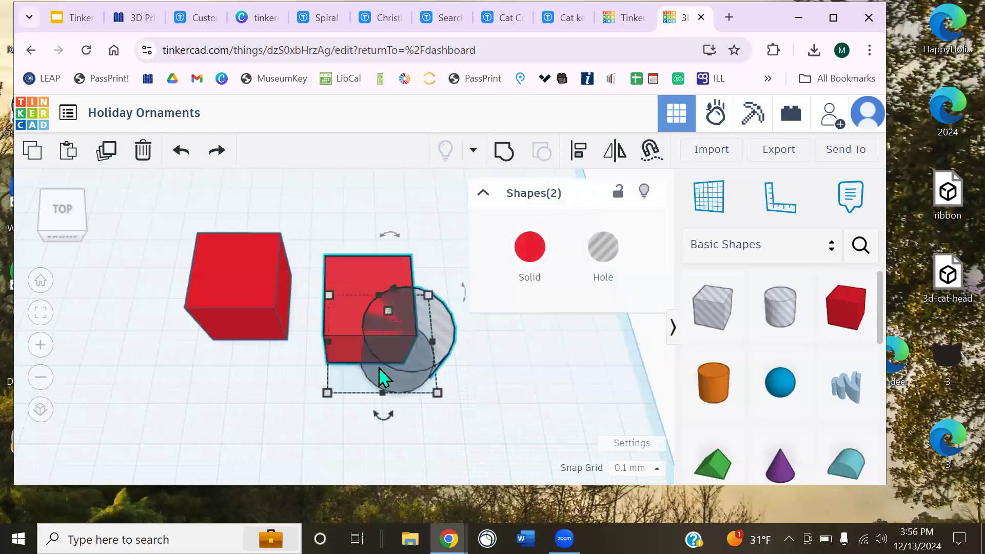
click(504, 149)
click(514, 374)
right_drag(497, 367, 385, 374)
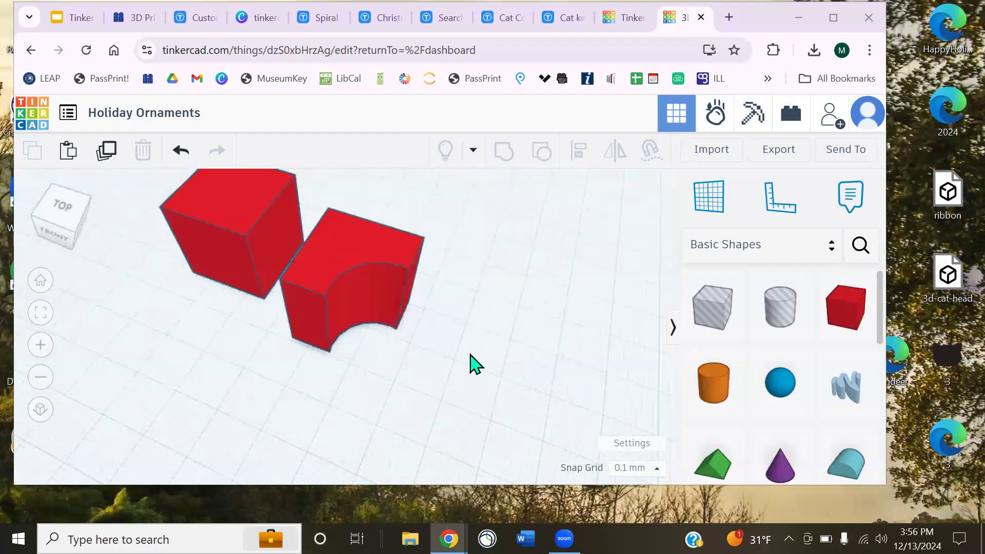
right_drag(446, 380, 489, 386)
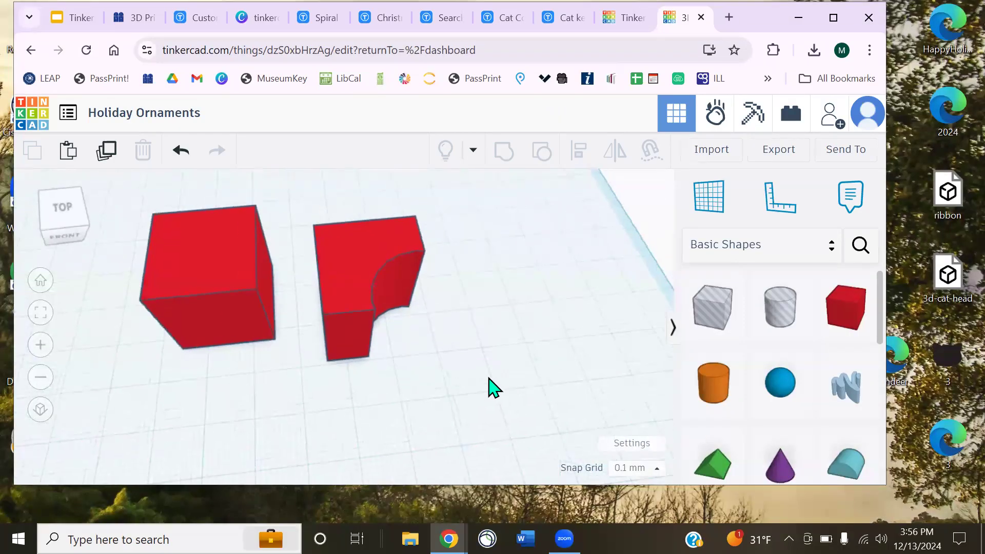
Move the other red box so it overlaps the notched box, and group the two into one solid shape
click(228, 265)
drag(241, 236, 390, 331)
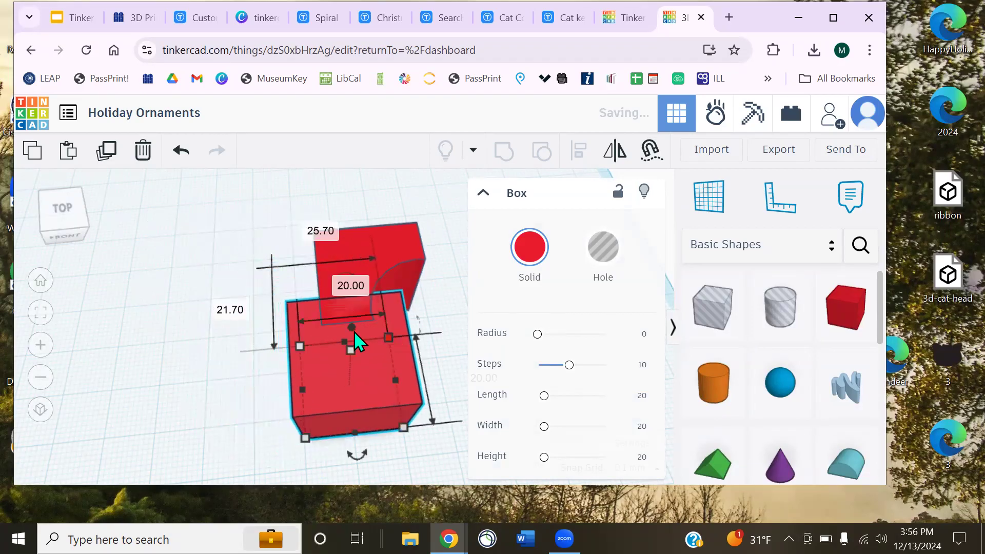
right_drag(215, 330, 138, 264)
drag(133, 221, 414, 414)
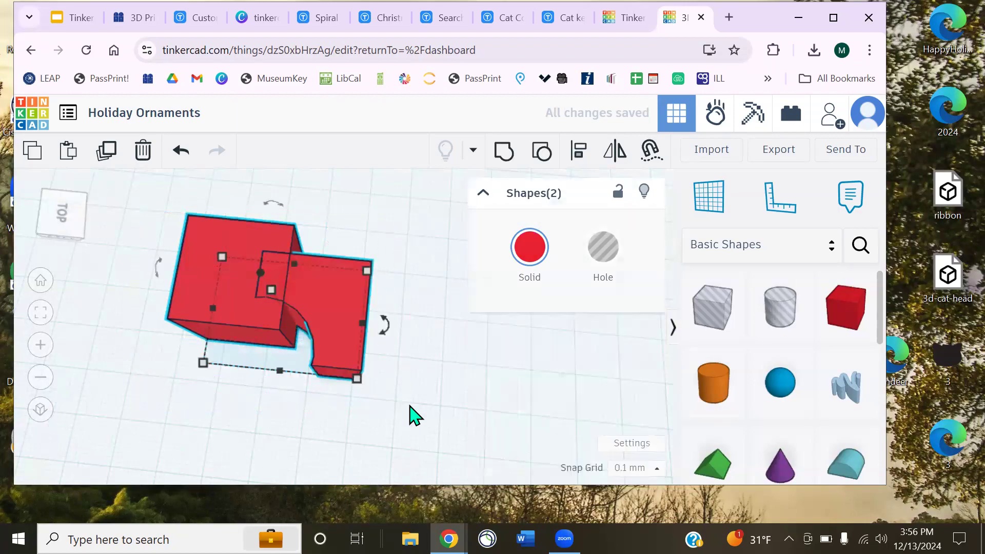
click(504, 162)
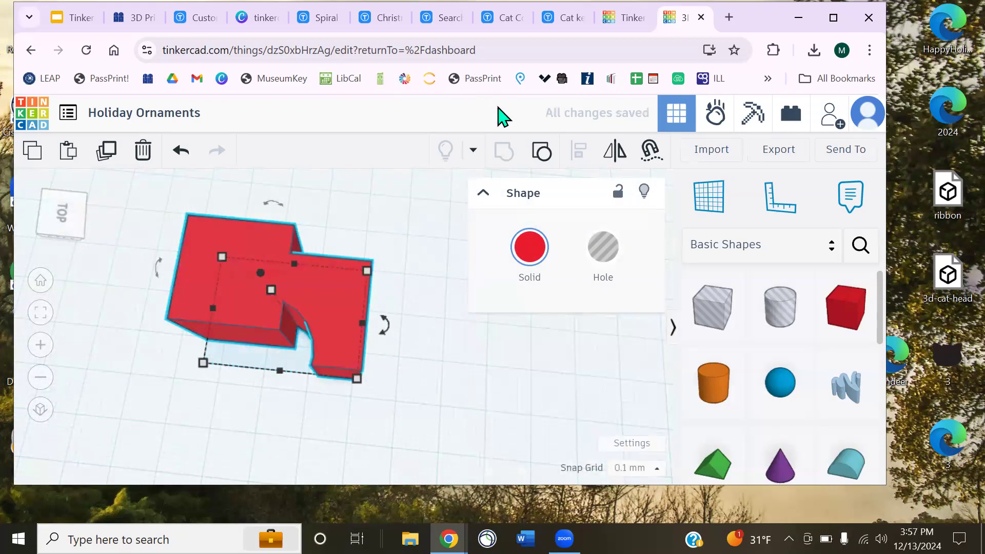
Examine the merged red shape from several angles
click(413, 410)
right_drag(346, 446, 224, 334)
click(224, 334)
right_drag(392, 387, 443, 371)
middle_drag(329, 373, 298, 285)
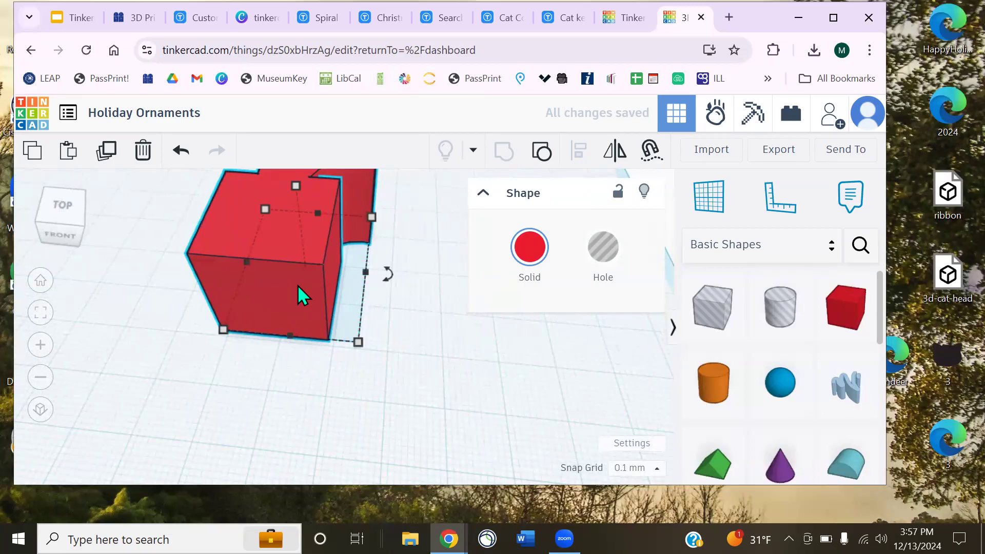
right_drag(407, 301, 428, 350)
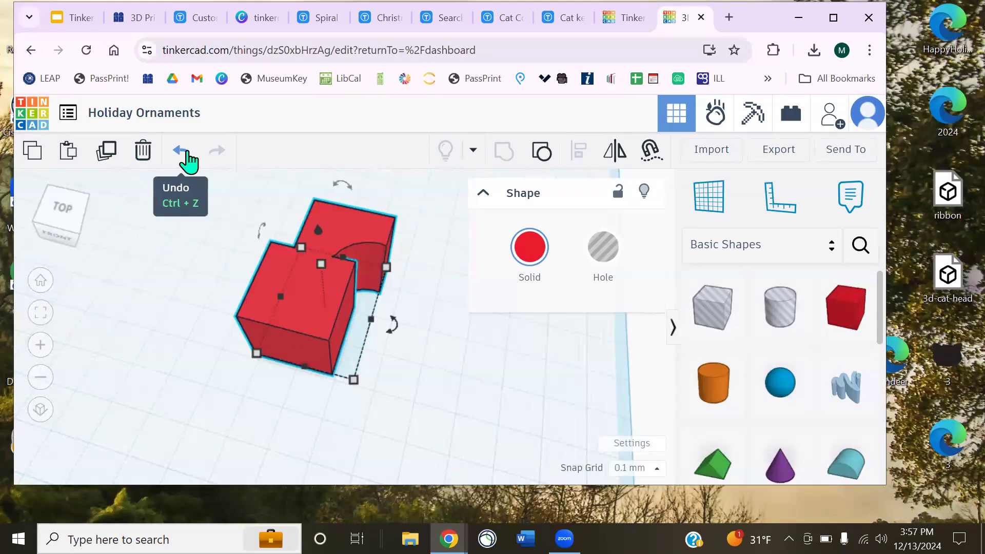
Undo the recent edits back to the separate boxes and cylinder hole, and redo them to restore the merged shape
click(184, 152)
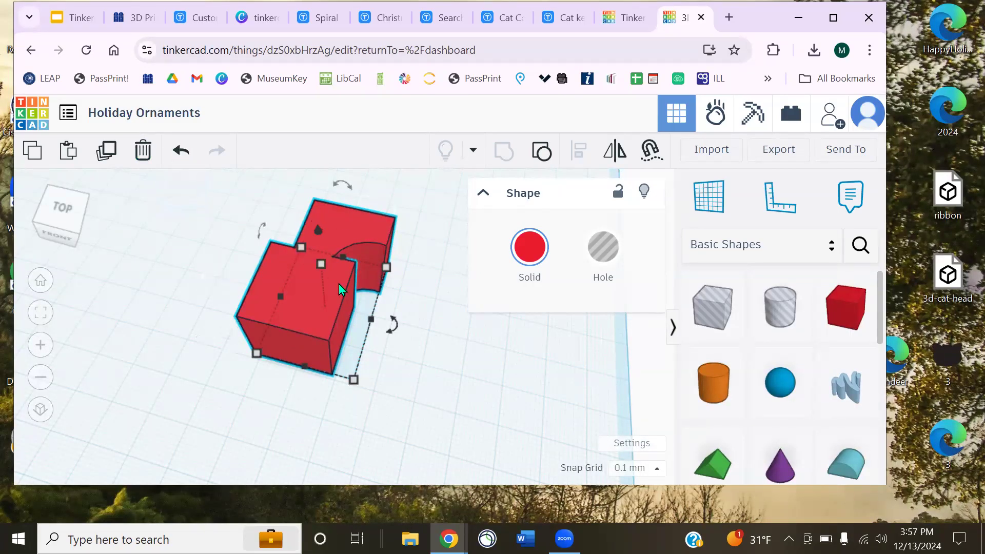
key(Escape)
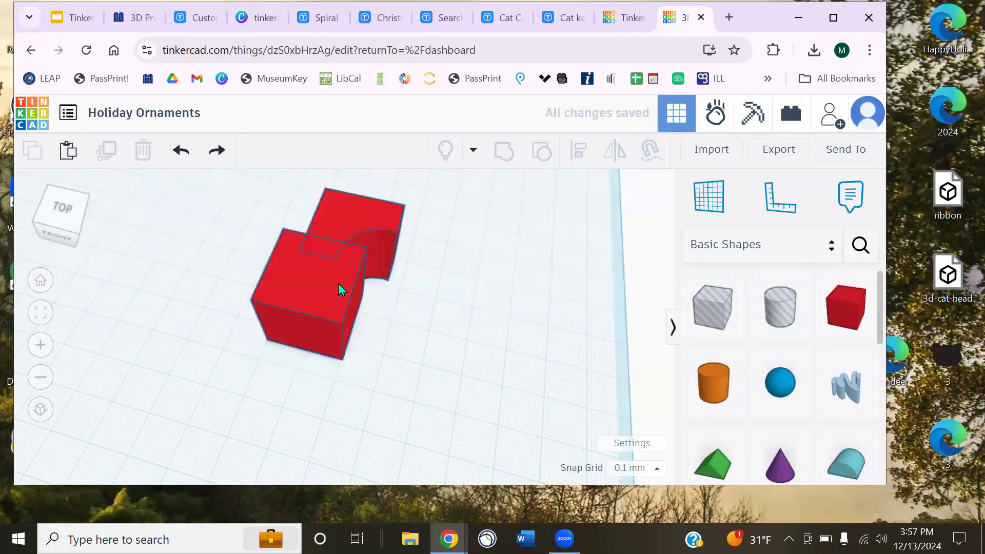
key(ctrl+z)
key(ctrl+z)
key(ctrl+z)
key(ctrl+z)
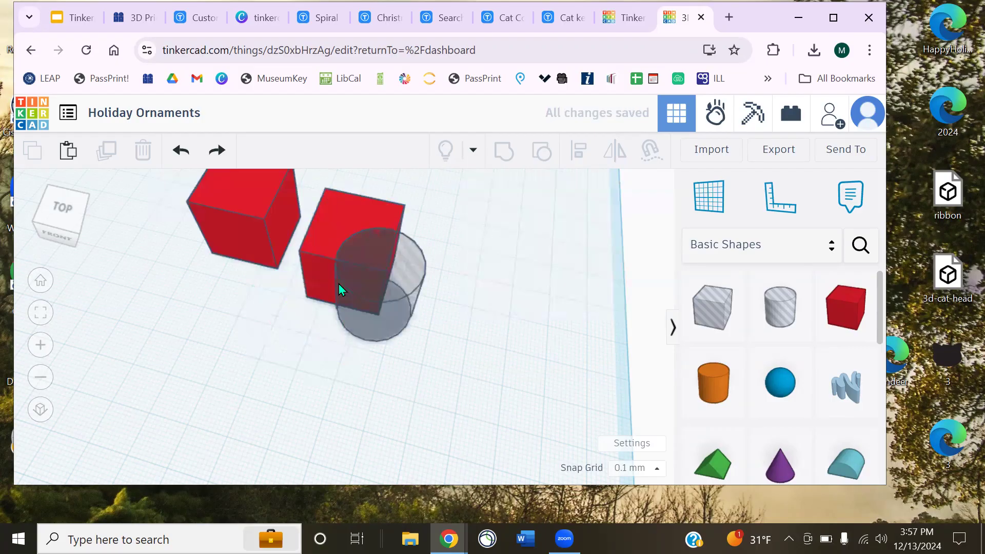
key(ctrl+y)
key(ctrl+y)
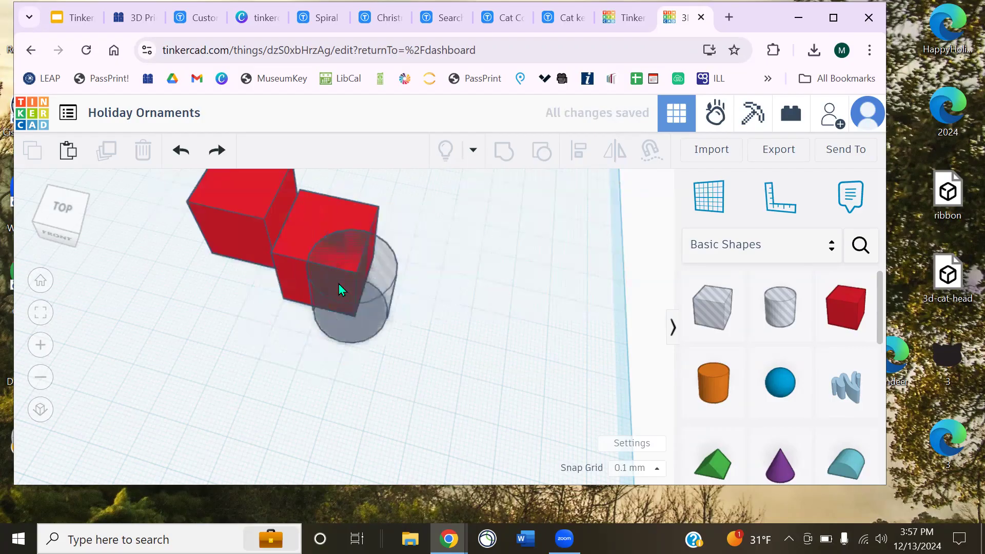
drag(338, 284, 212, 310)
right_drag(379, 326, 301, 329)
middle_drag(307, 324, 204, 388)
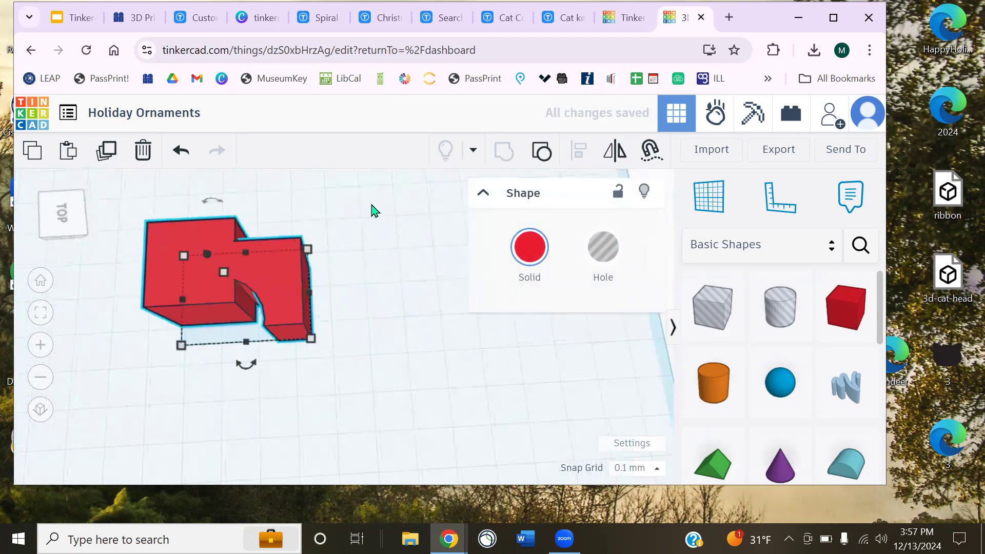
Ungroup the merged red shape and pull the notched box away from the other box
click(545, 155)
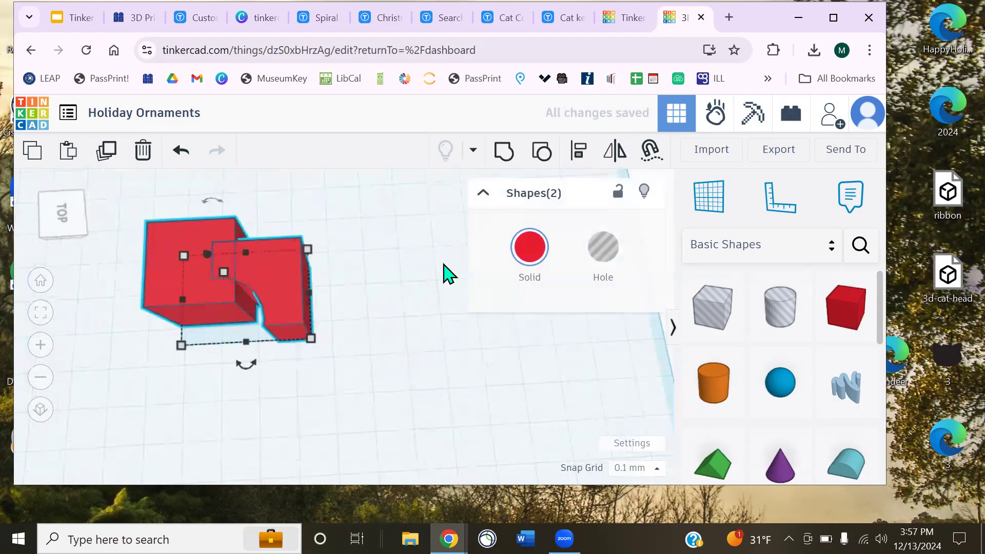
click(336, 297)
drag(290, 292, 349, 282)
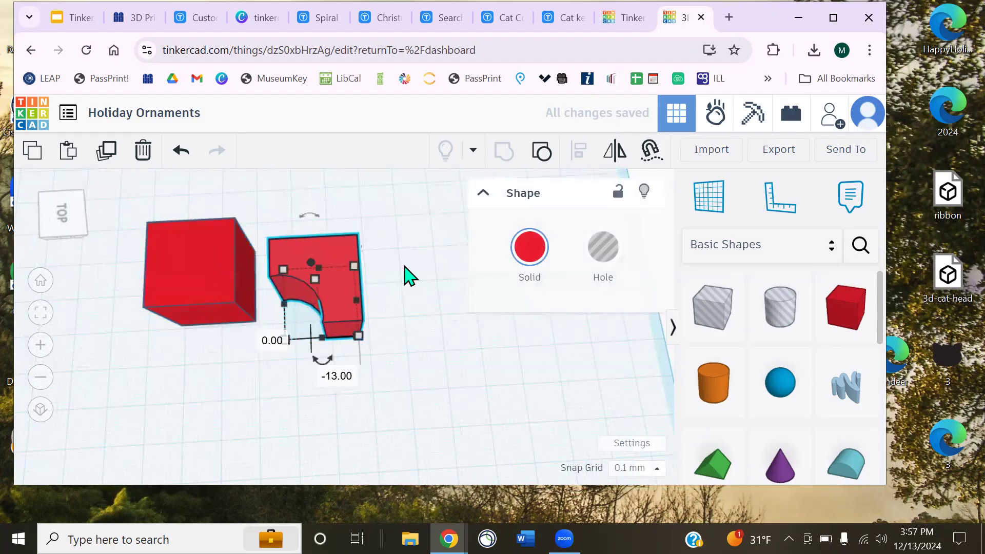
Ungroup the notched box and move its cylinder hole clear of both boxes, and undo back to the merged shape
click(406, 275)
click(329, 276)
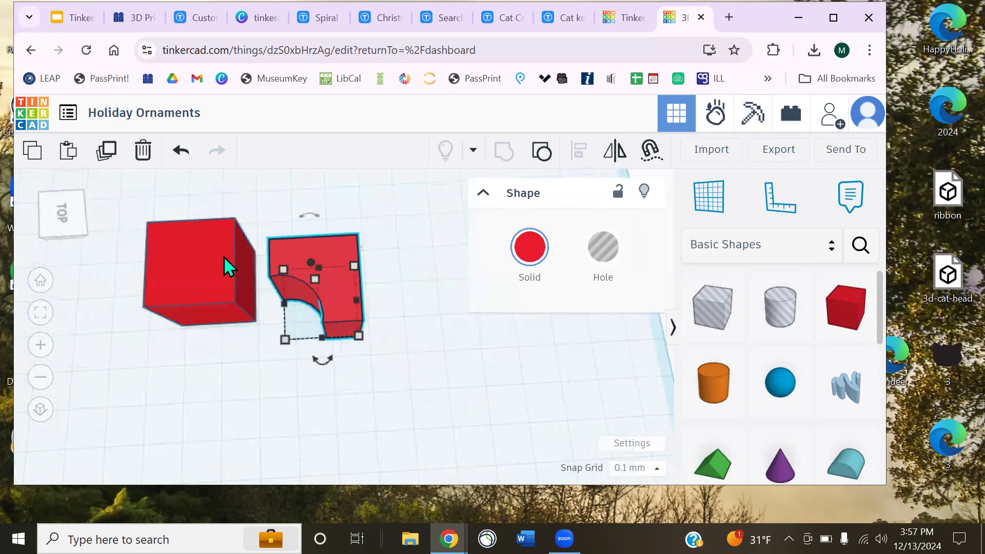
click(431, 265)
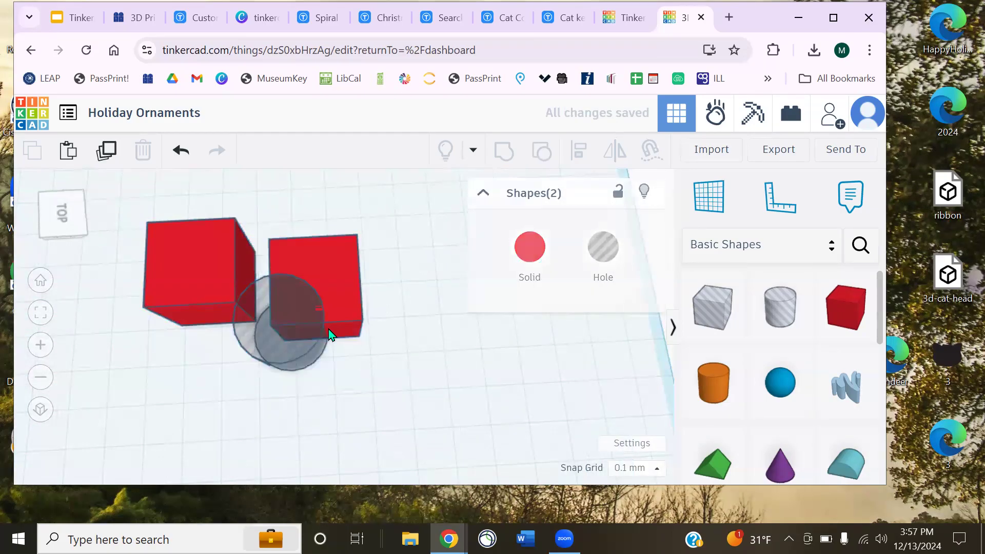
drag(276, 353, 241, 413)
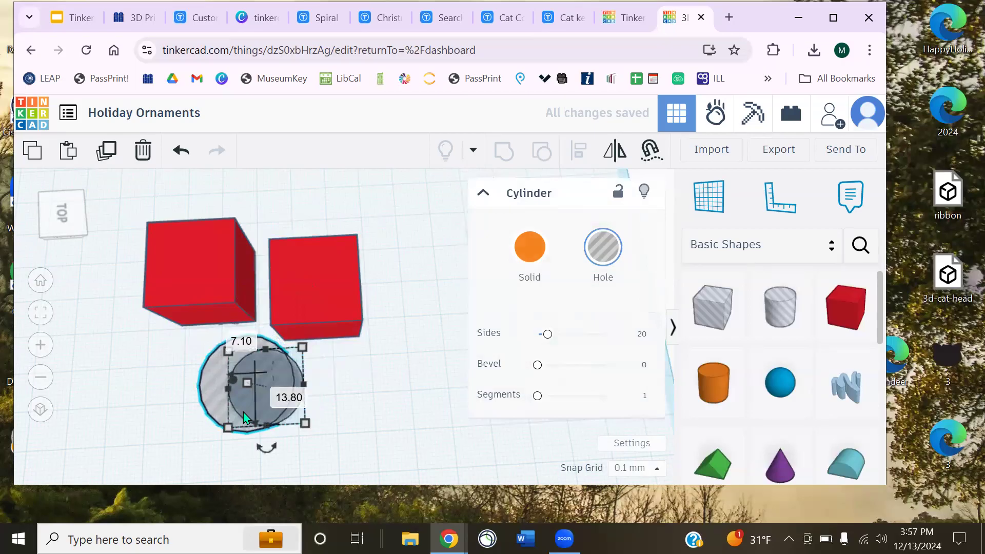
key(ctrl+z)
key(ctrl+z)
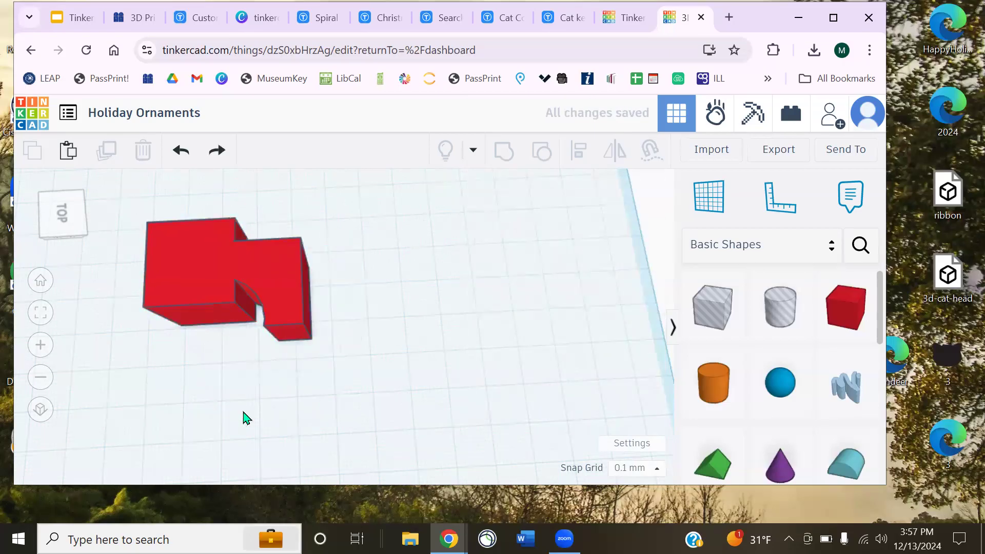
Move the merged red shape farther back on the workplane
right_drag(270, 415, 454, 384)
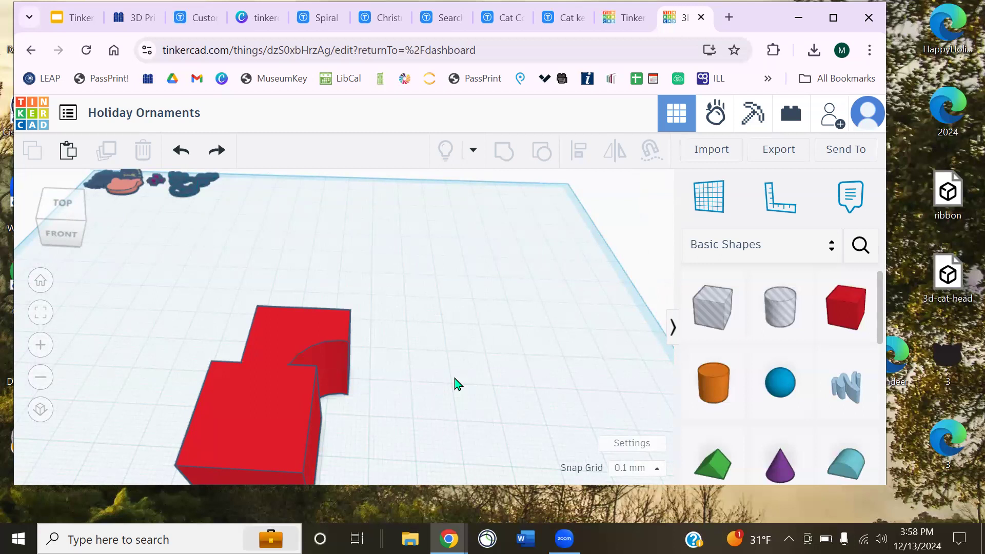
right_drag(458, 380, 457, 306)
drag(336, 313, 334, 237)
click(470, 373)
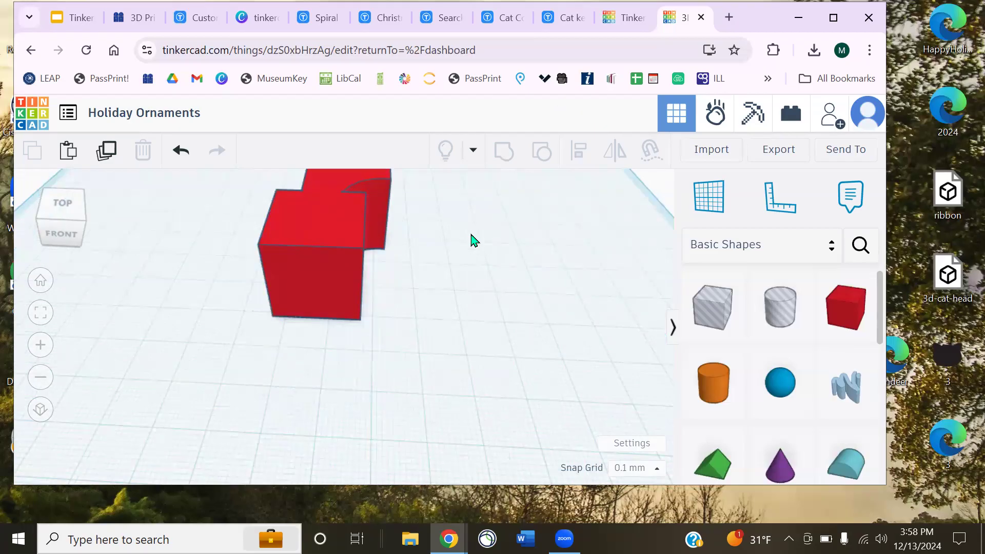
right_drag(457, 247, 455, 300)
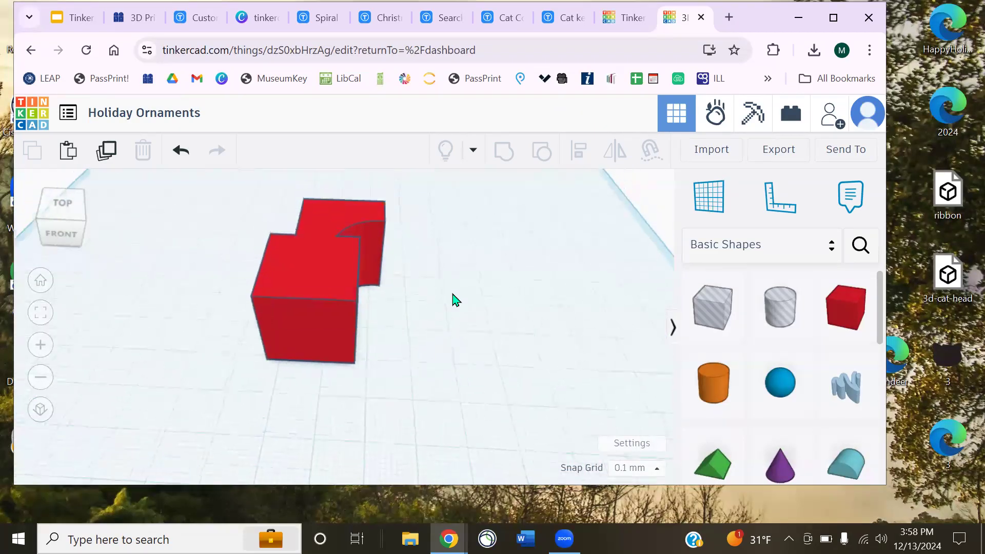
Select the merged shape and resize its footprint freehand from a corner and its sides to about 31.30 by 26.40 mm
click(324, 300)
right_drag(442, 248, 365, 362)
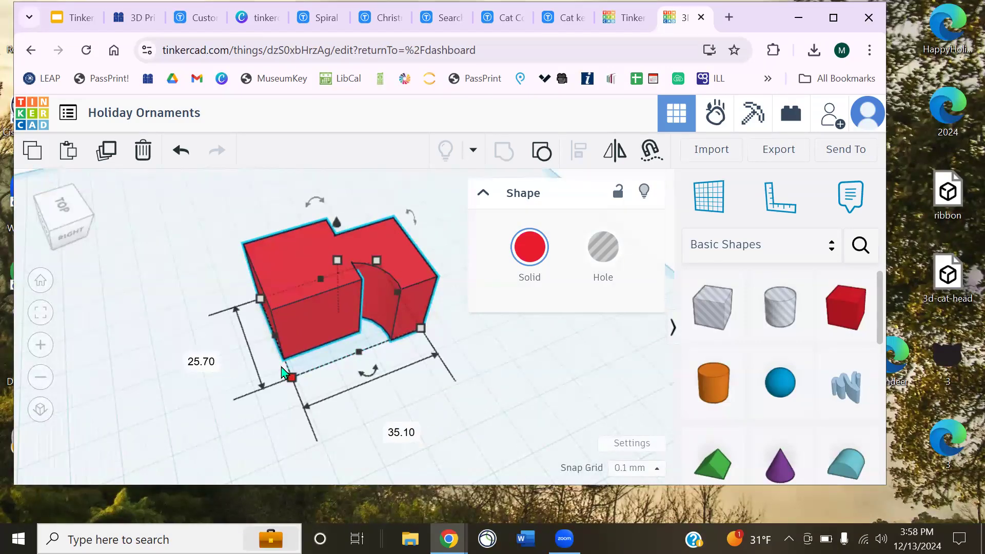
drag(328, 204, 289, 251)
key(ctrl+z)
right_drag(192, 371, 403, 370)
mouse_move(386, 391)
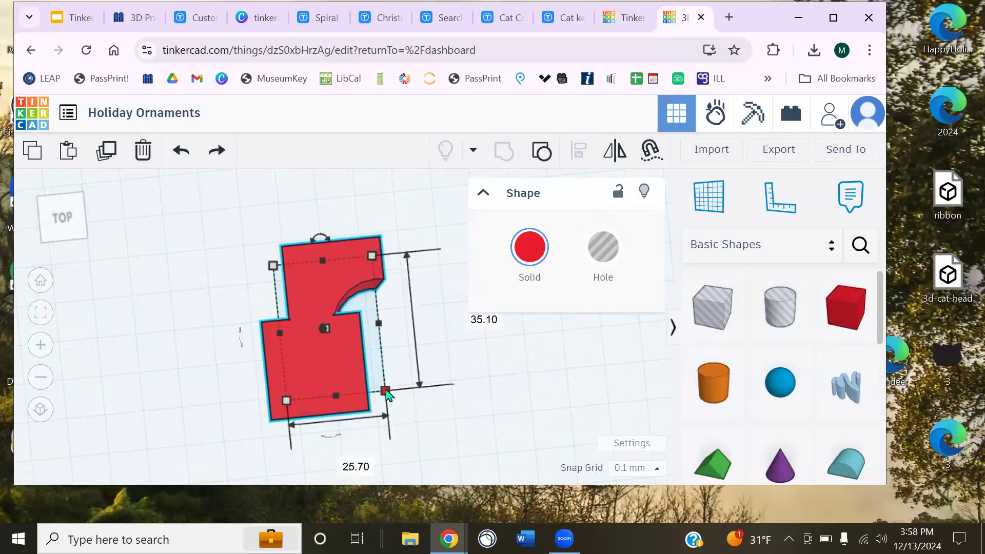
mouse_move(386, 391)
mouse_down()
mouse_move(409, 411)
mouse_move(479, 395)
mouse_move(295, 318)
mouse_move(319, 430)
mouse_move(441, 429)
mouse_move(420, 354)
mouse_move(409, 370)
mouse_move(451, 412)
mouse_move(453, 442)
mouse_move(482, 445)
mouse_move(404, 375)
mouse_move(390, 376)
mouse_up()
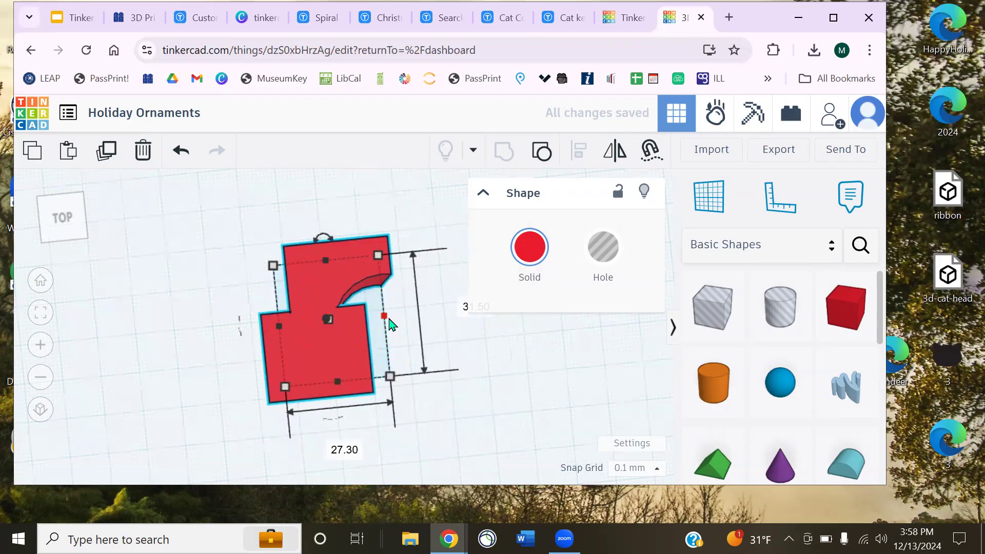
mouse_move(386, 319)
mouse_down()
mouse_move(463, 314)
mouse_move(354, 330)
mouse_move(462, 325)
mouse_move(497, 310)
mouse_move(402, 324)
mouse_up()
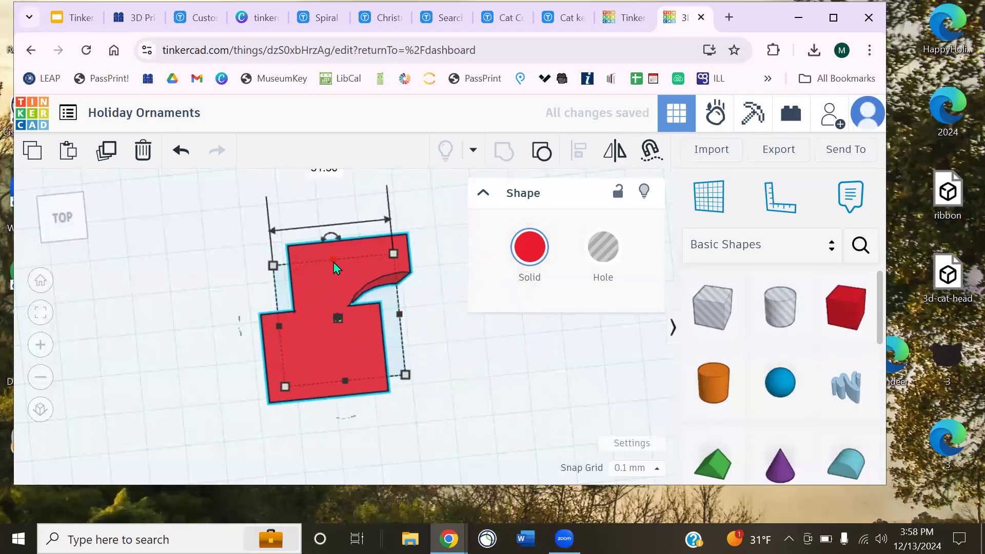
drag(331, 218, 335, 280)
mouse_move(347, 384)
mouse_down()
mouse_move(351, 442)
mouse_move(347, 386)
mouse_up()
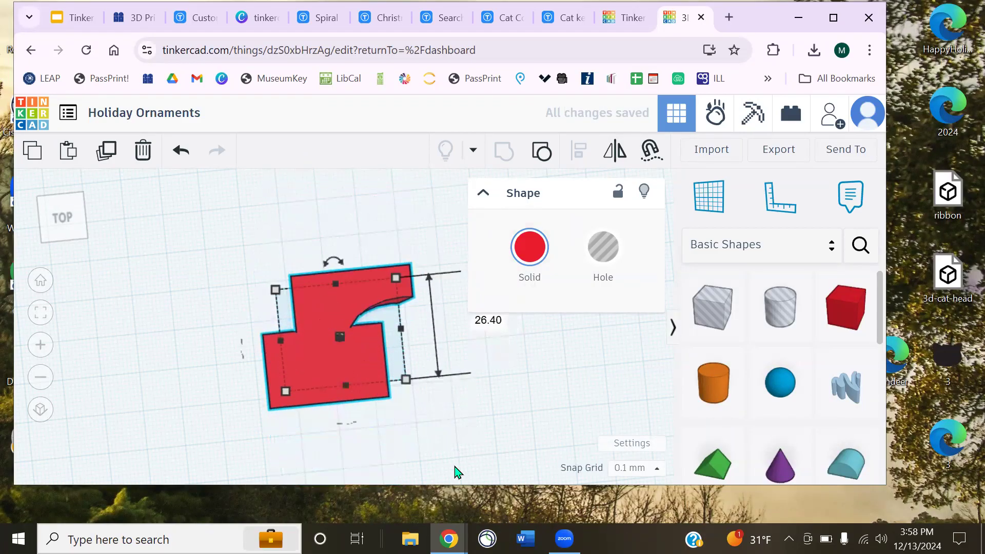
Lower the merged shape's height freehand, and open its 26.40 mm side dimension for editing
right_drag(507, 419, 431, 374)
middle_drag(442, 377, 405, 398)
mouse_move(290, 287)
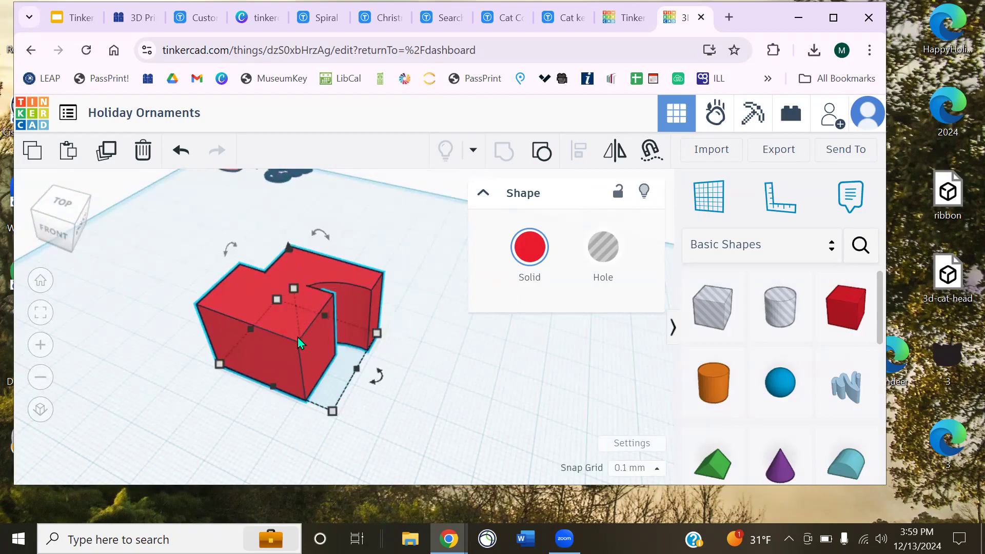
drag(292, 287, 313, 319)
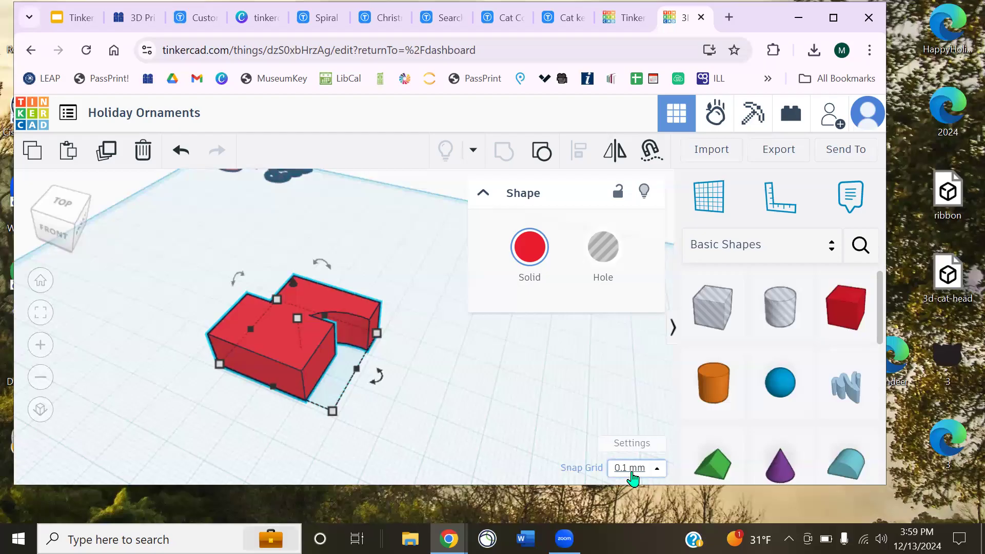
mouse_move(333, 412)
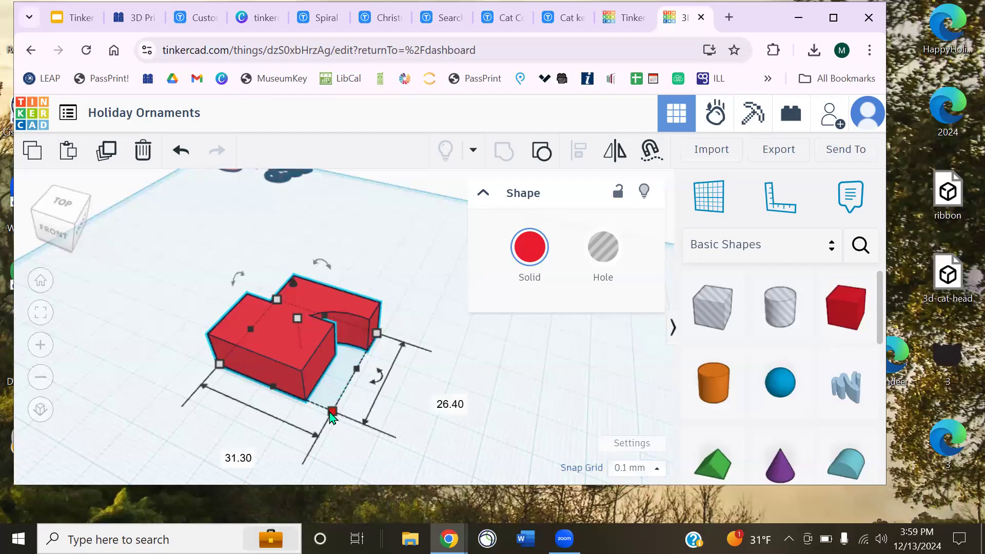
click(436, 399)
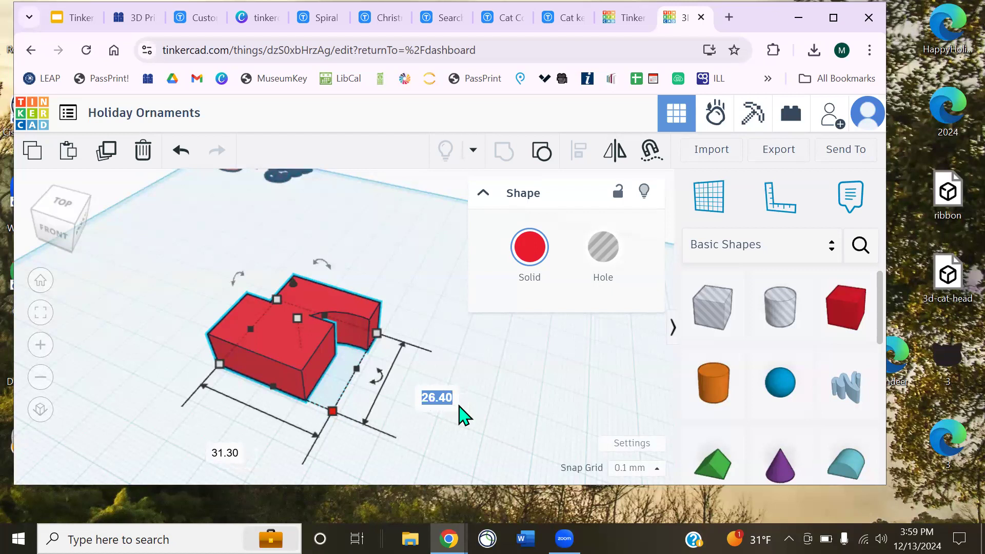
right_drag(538, 357, 576, 364)
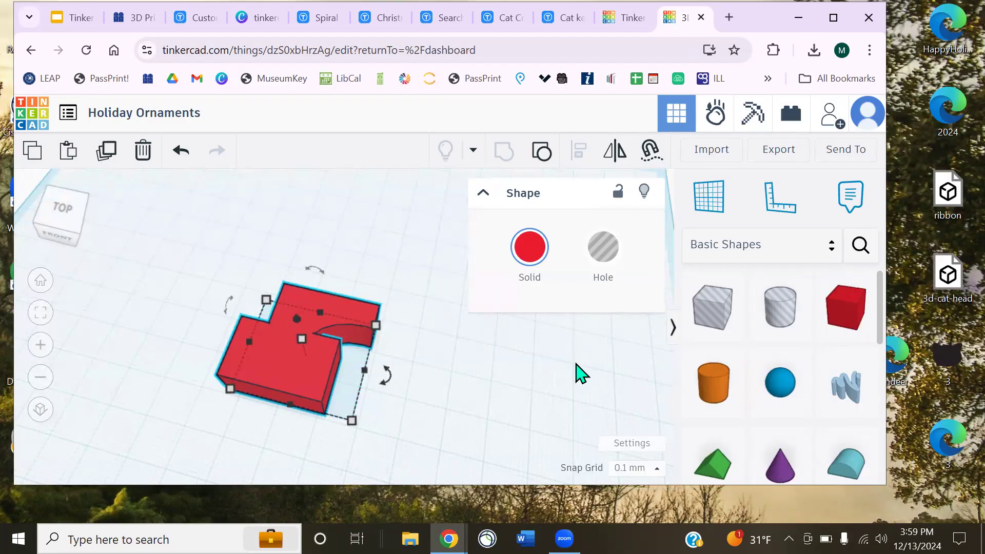
Try resizing the shape freely from one corner to about 41.80 by 21.80 mm, and undo the change
right_drag(467, 409, 382, 393)
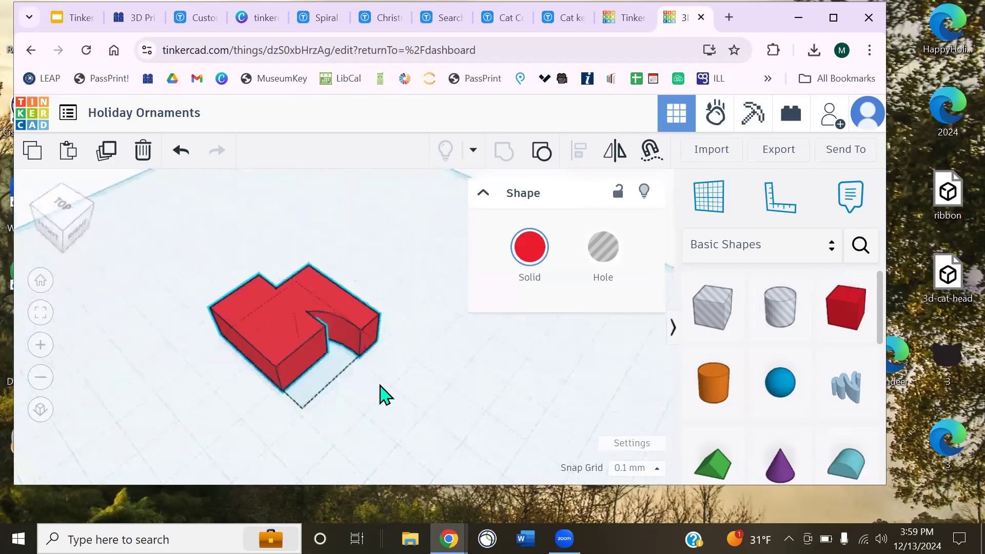
right_drag(522, 392, 352, 356)
drag(349, 348, 314, 455)
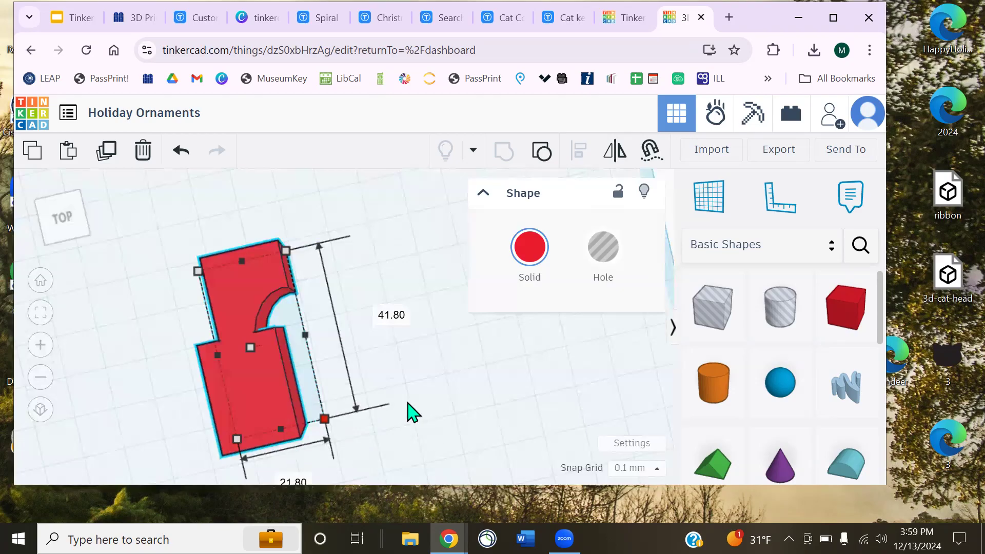
key(ctrl+z)
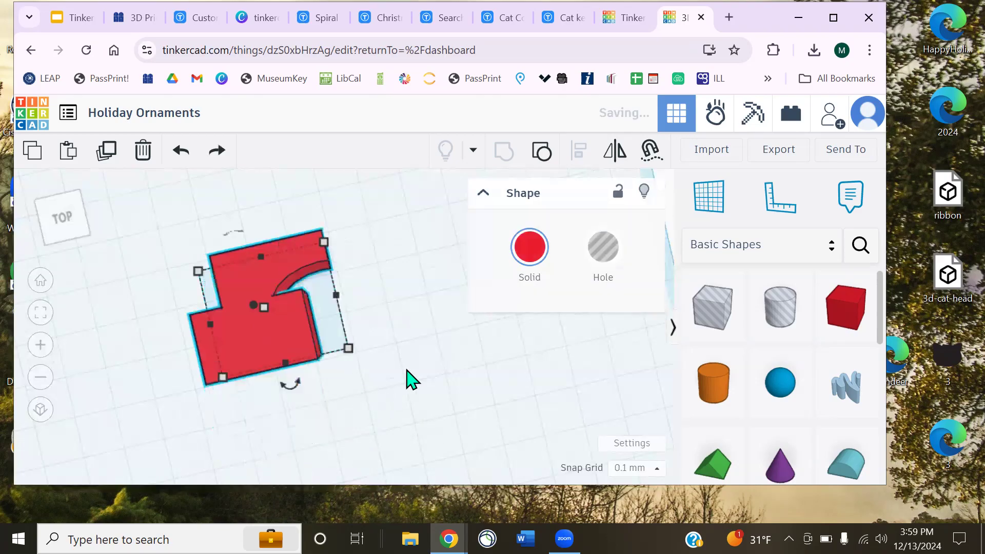
Try stretching the shape from its corner to about 58.90 mm and 49.70 mm long, and undo the stretching
key(ctrl+y)
key(ctrl+y)
key(ctrl+z)
key(ctrl+y)
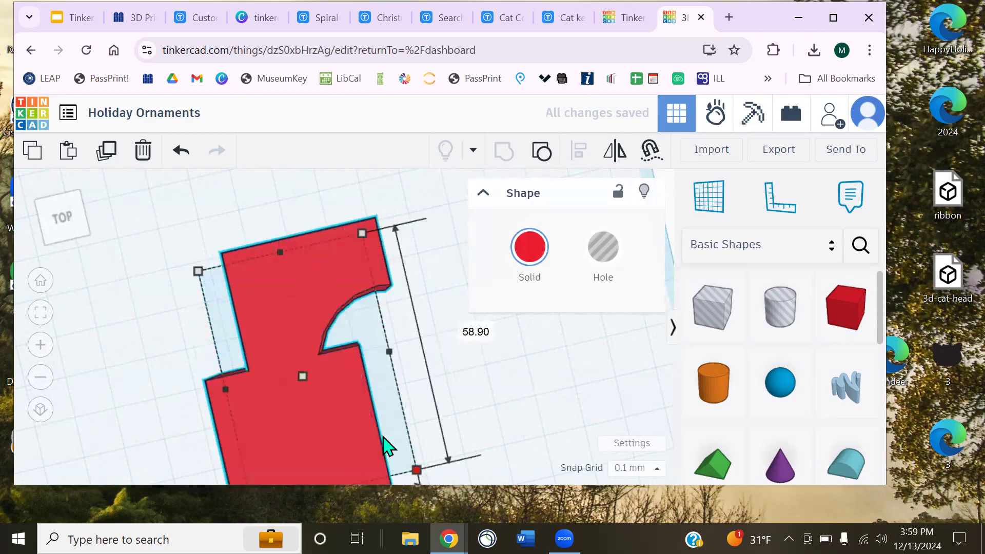
drag(383, 437, 385, 438)
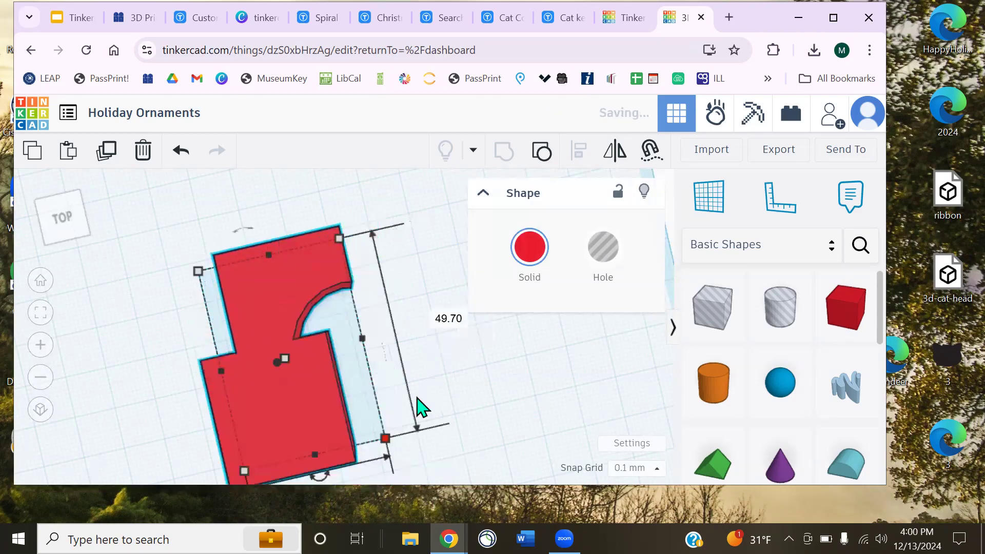
key(ctrl+z)
key(ctrl+z)
click(382, 388)
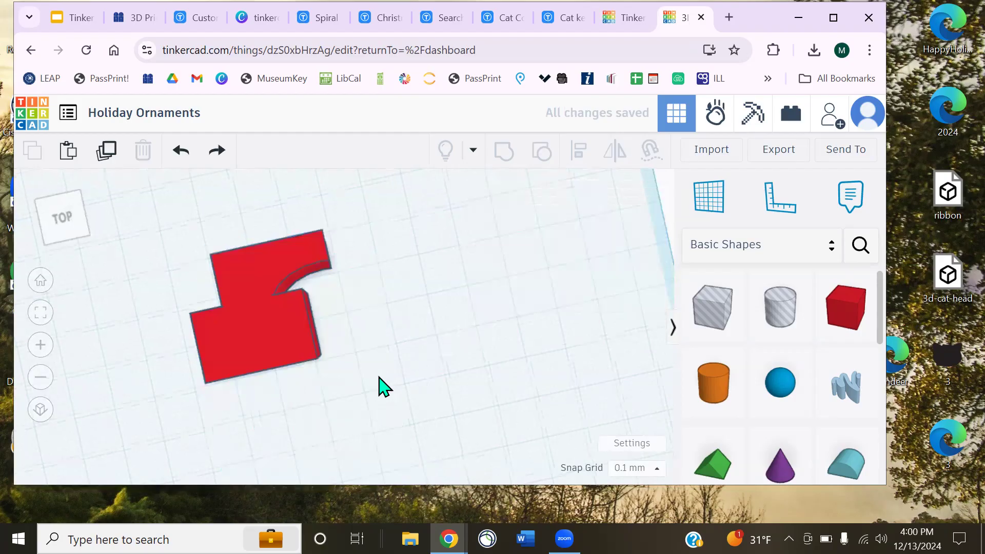
Select the shape and scale it up proportionally from one corner, and undo a trial reduction
right_drag(378, 377, 338, 364)
click(300, 333)
drag(345, 350, 394, 398)
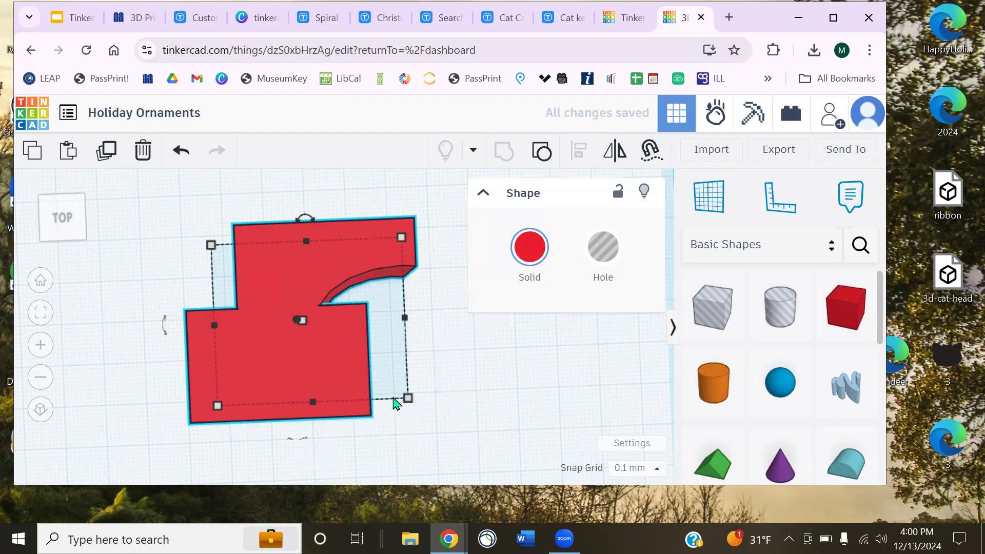
drag(408, 398, 282, 287)
drag(367, 341, 328, 347)
key(ctrl+z)
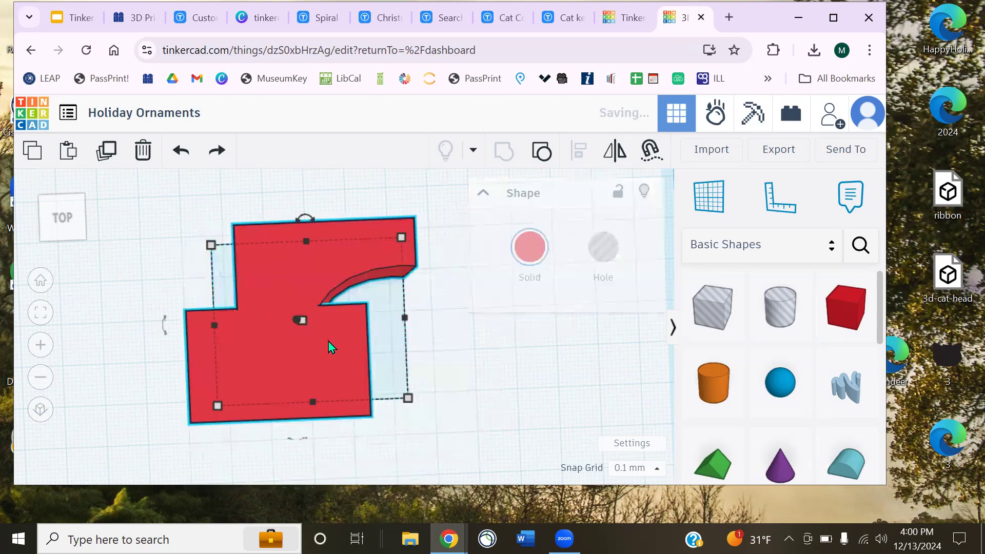
Scale the shape proportionally from its corner several times, through about 47.90 by 40.40 mm and 48.70 by 41.08 mm
mouse_move(407, 398)
mouse_down()
mouse_move(369, 365)
mouse_move(484, 430)
mouse_move(287, 299)
mouse_move(477, 408)
mouse_move(309, 321)
mouse_move(416, 382)
mouse_up()
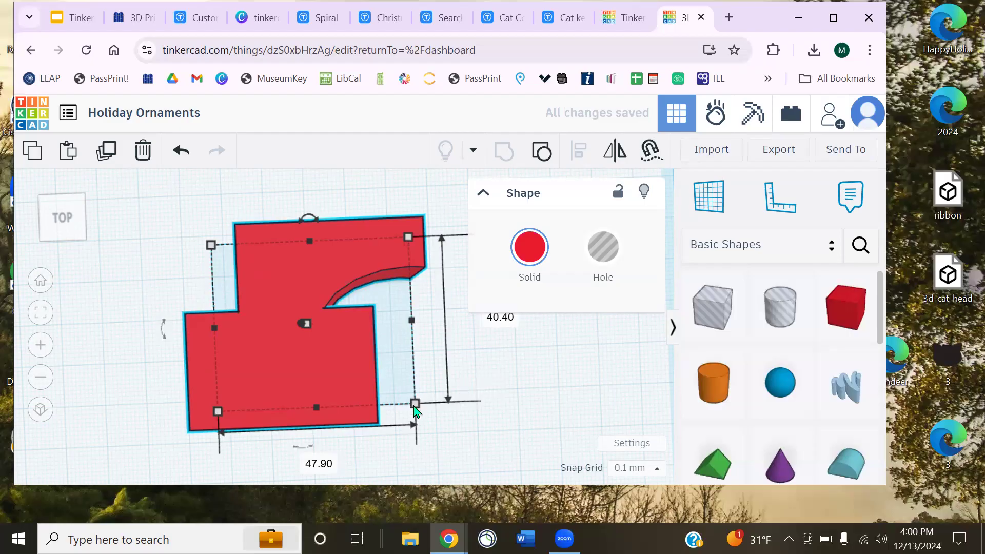
drag(417, 409, 450, 409)
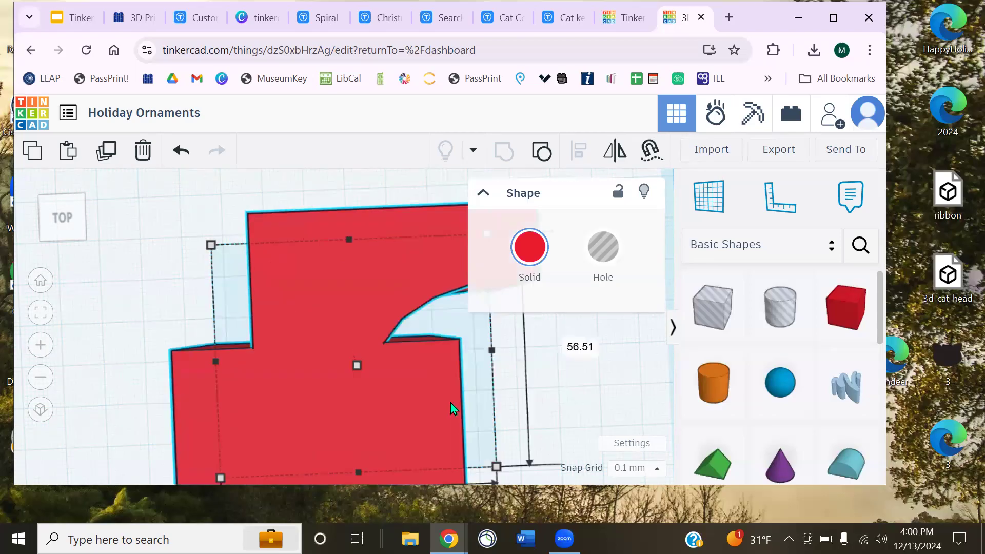
mouse_move(299, 324)
mouse_down()
mouse_move(486, 433)
mouse_move(358, 331)
mouse_move(472, 411)
mouse_move(372, 356)
mouse_move(359, 362)
mouse_move(421, 406)
mouse_up()
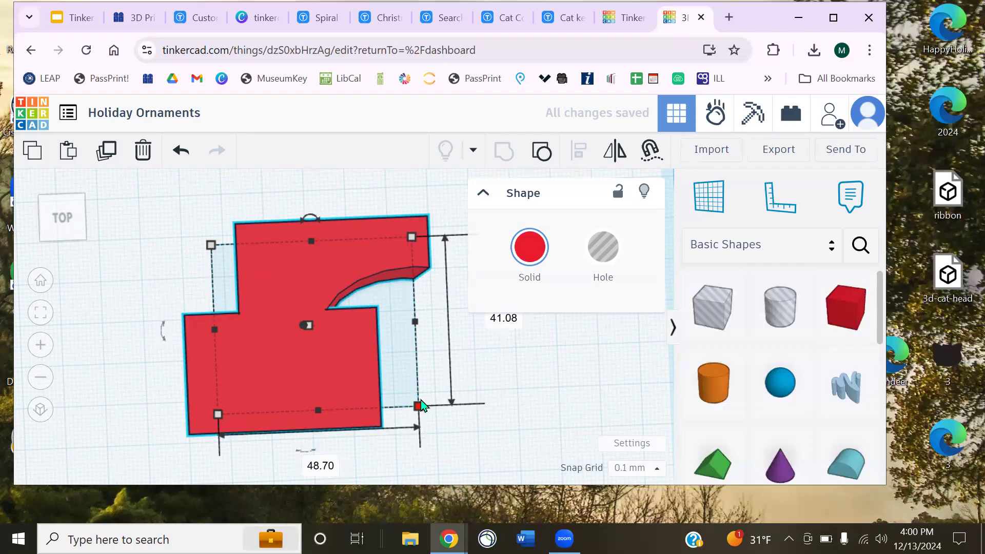
drag(418, 406, 390, 353)
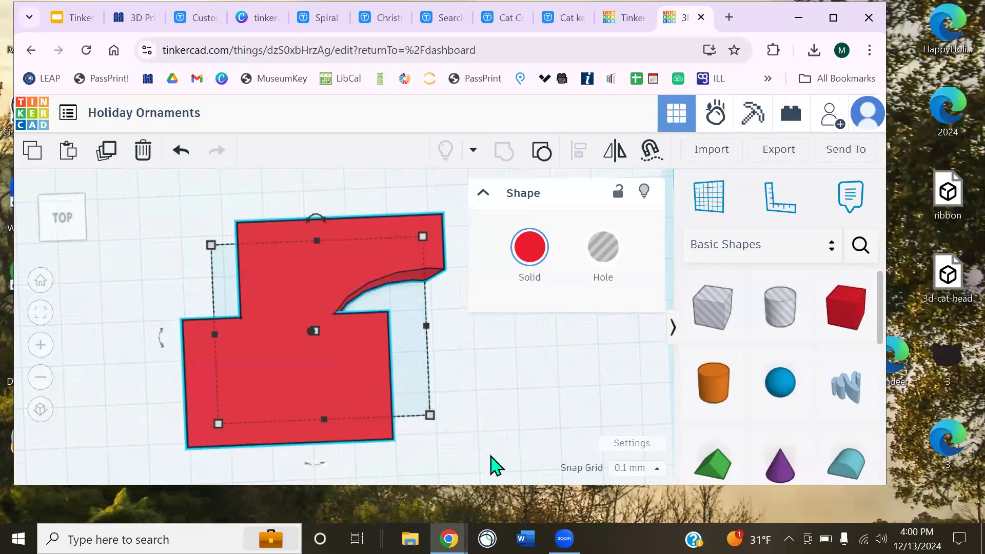
Shrink the shape proportionally about its centre, and enlarge it freehand to about 55.02 by 43.09 mm
alt+shift+drag(430, 415, 381, 376)
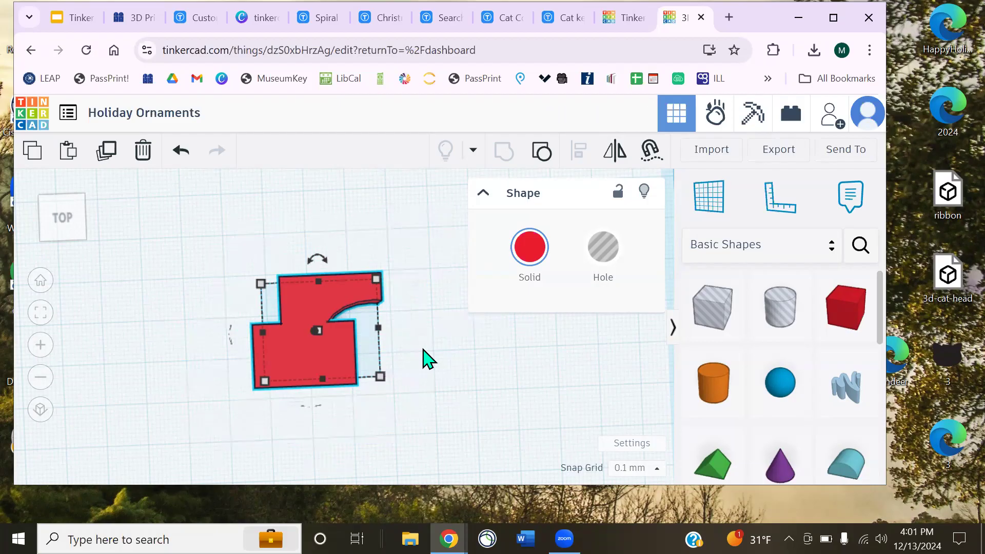
drag(381, 379, 414, 394)
drag(503, 447, 474, 454)
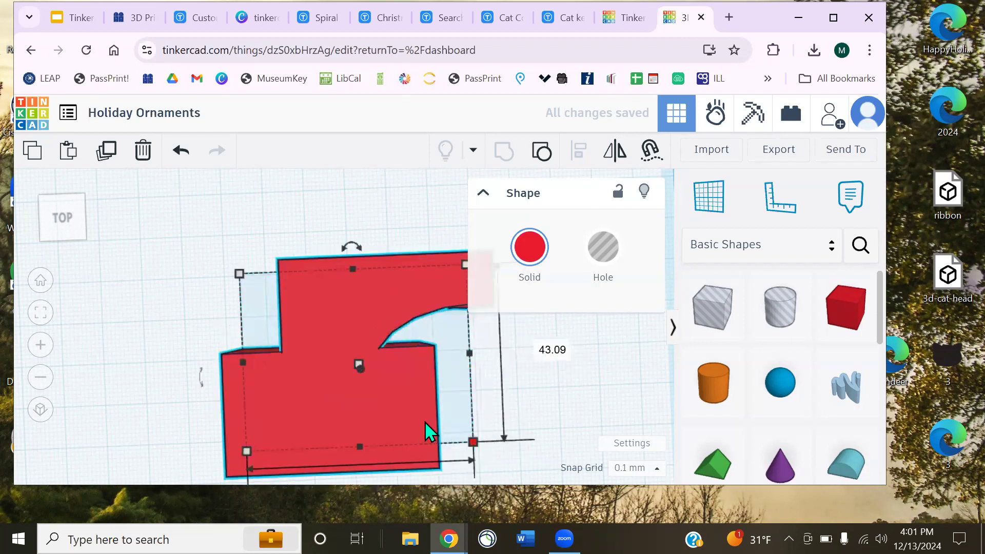
scroll(411, 398, down, 2)
middle_drag(581, 421, 500, 353)
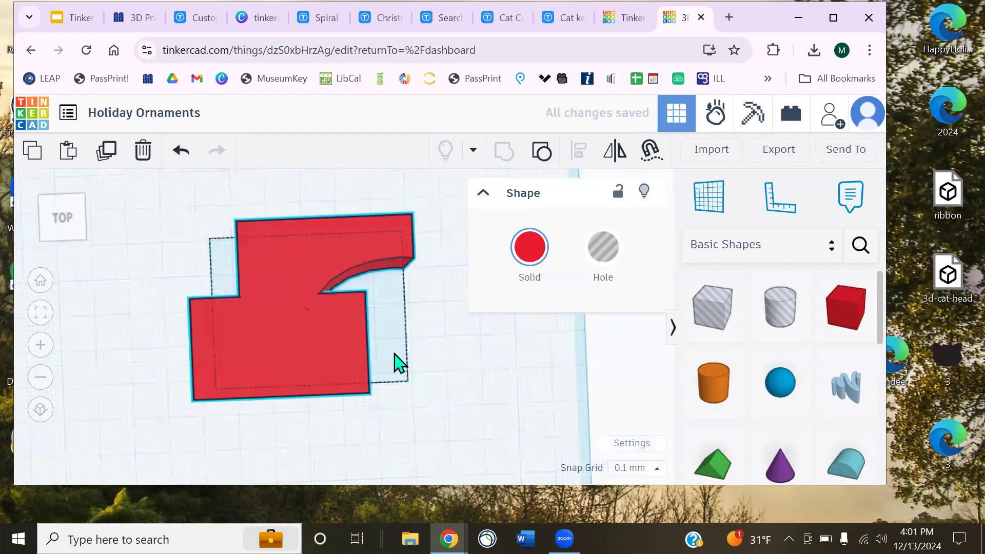
mouse_move(385, 370)
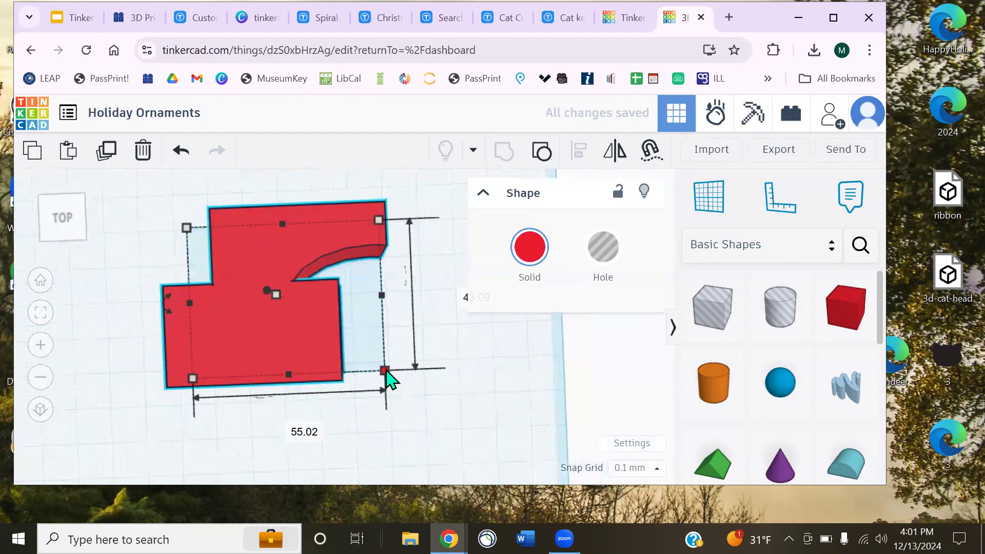
Scale the shape proportionally about its centre, enlarging it to about 57.06 by 44.69 mm and shrinking it to about 49.91 by 39.09 mm
mouse_move(386, 370)
mouse_down()
mouse_move(314, 292)
mouse_move(374, 340)
mouse_move(387, 372)
mouse_up()
drag(359, 339, 319, 333)
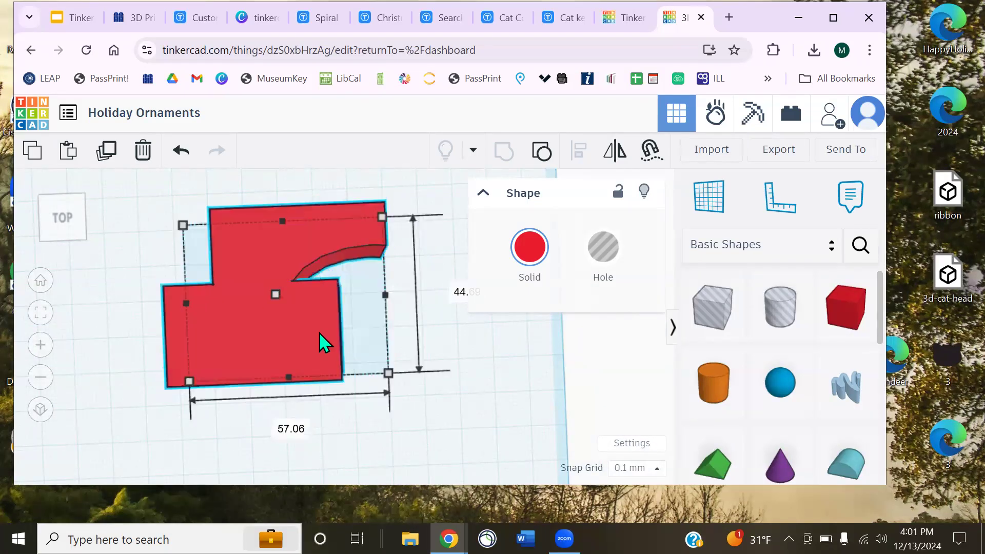
drag(368, 399, 317, 332)
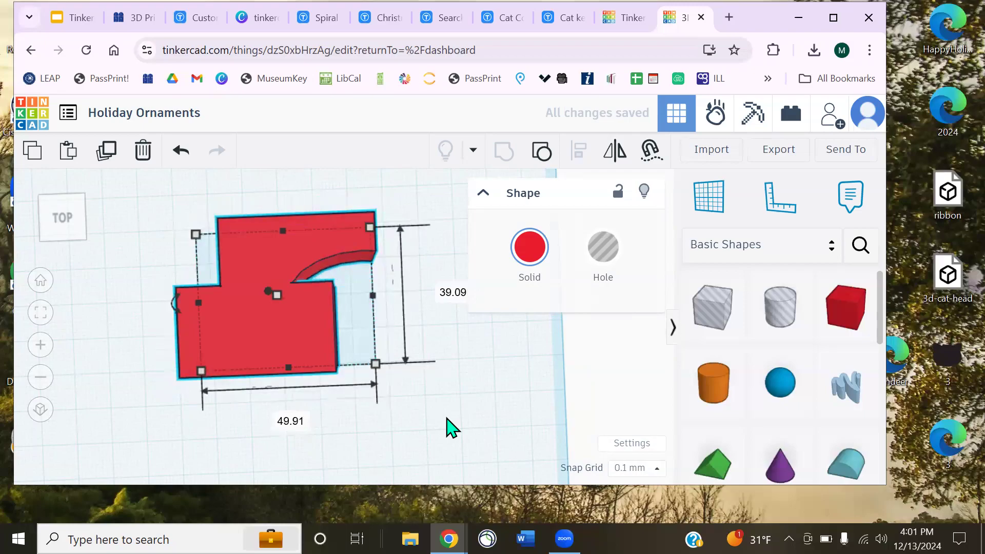
click(447, 428)
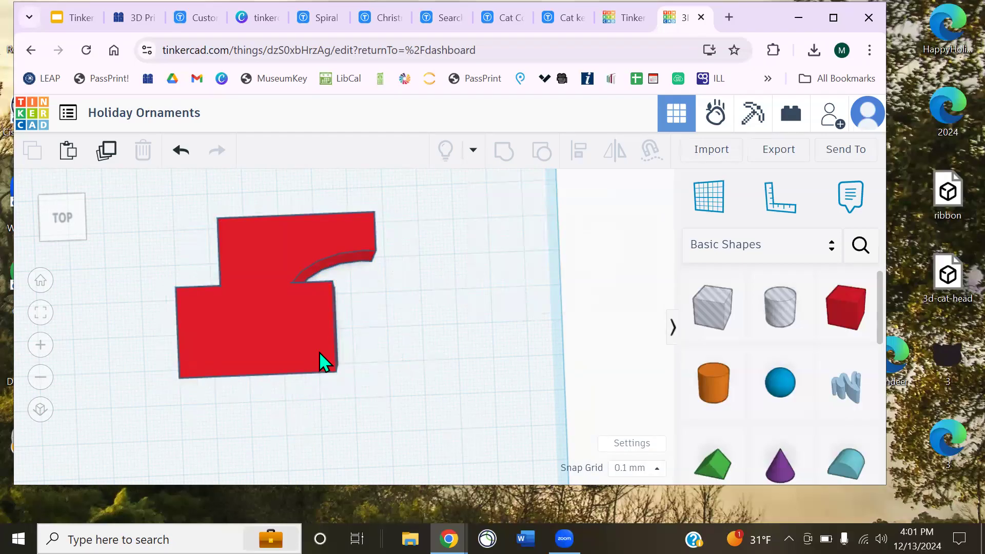
Delete the red shape from the workplane, undo the deletion, and delete the shape again
click(290, 347)
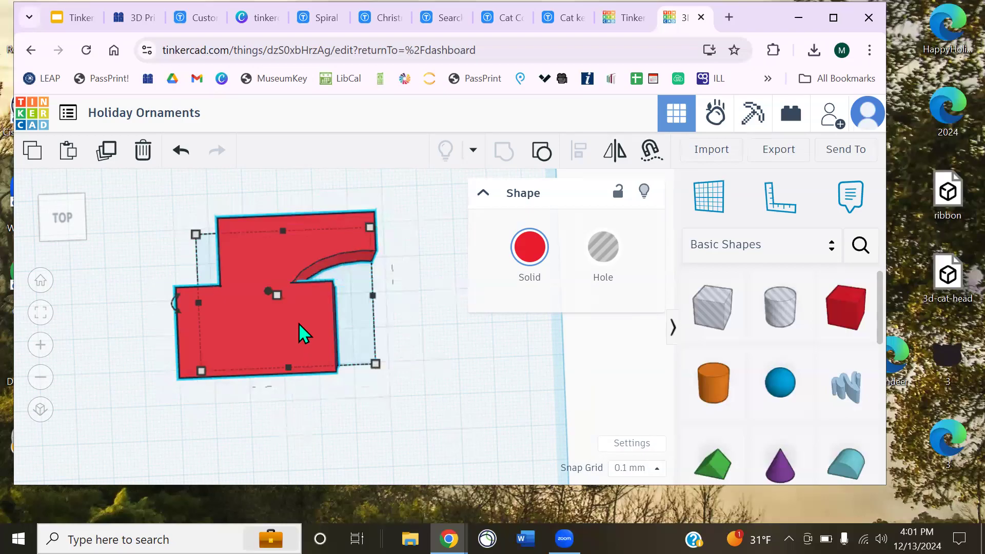
drag(294, 341, 281, 348)
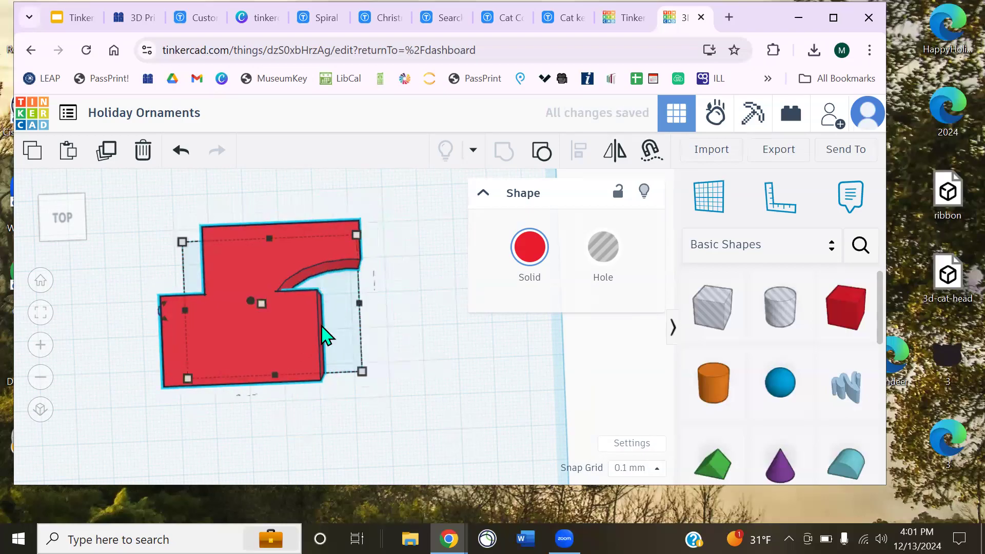
key(Delete)
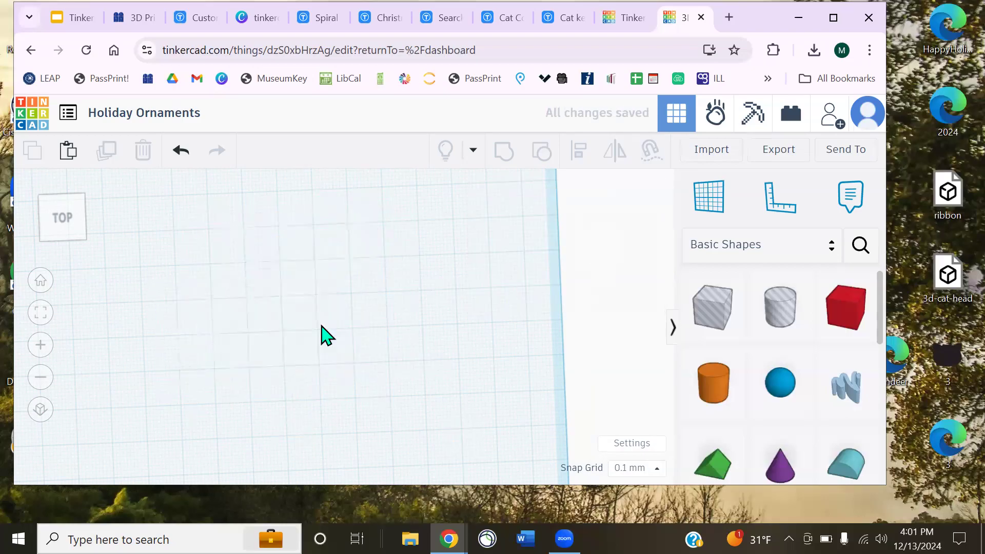
key(ctrl+z)
click(265, 352)
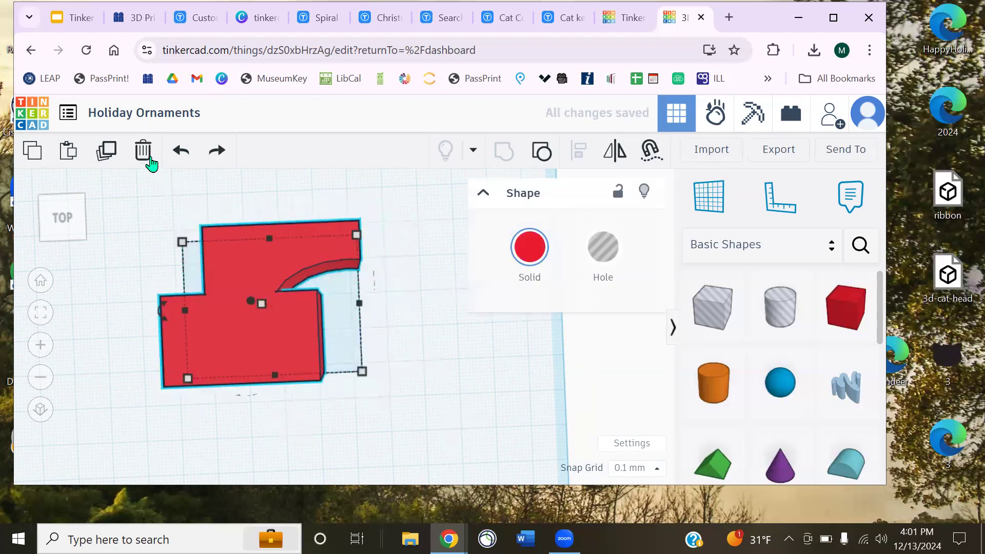
click(144, 153)
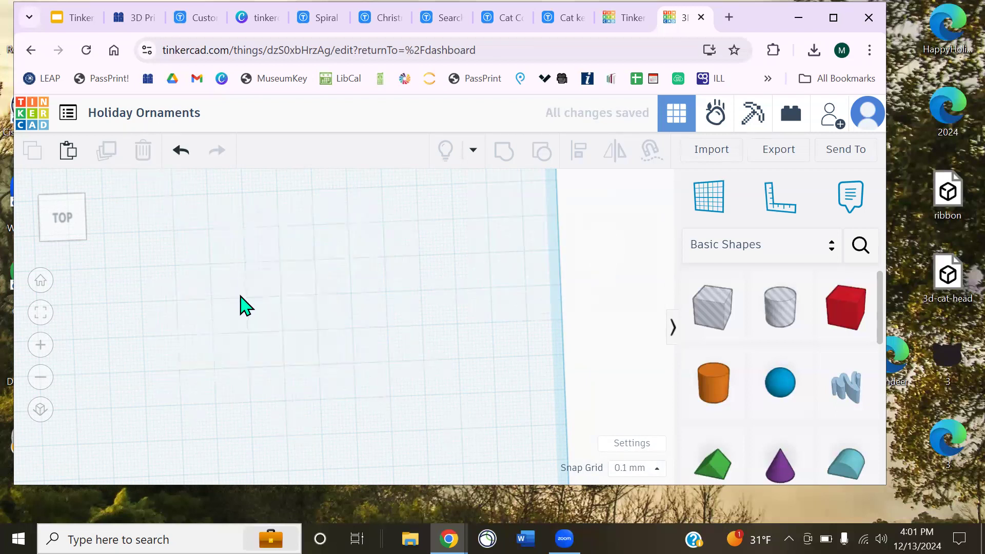
Show the whole workplane and search the community shapes for "tree"
right_drag(209, 265, 212, 272)
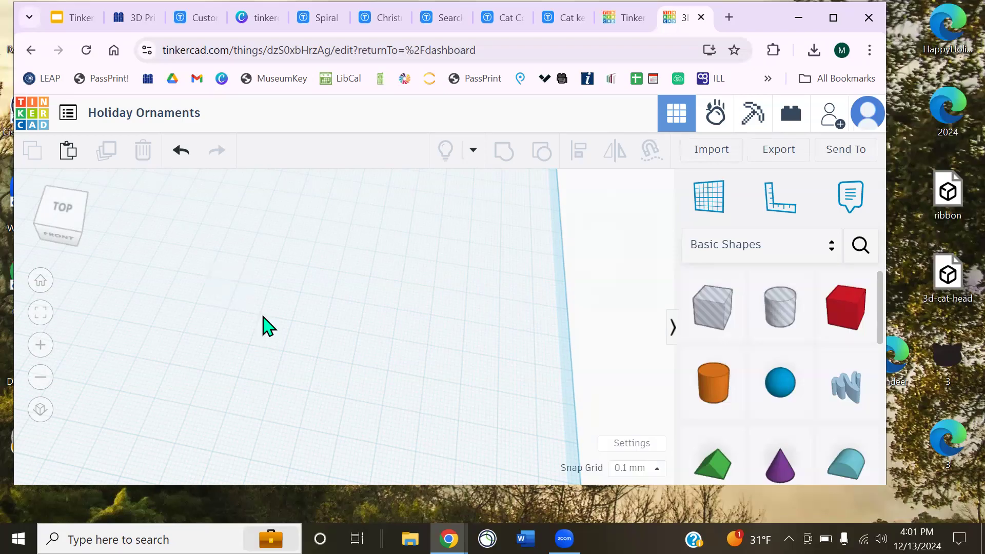
right_drag(262, 316, 277, 309)
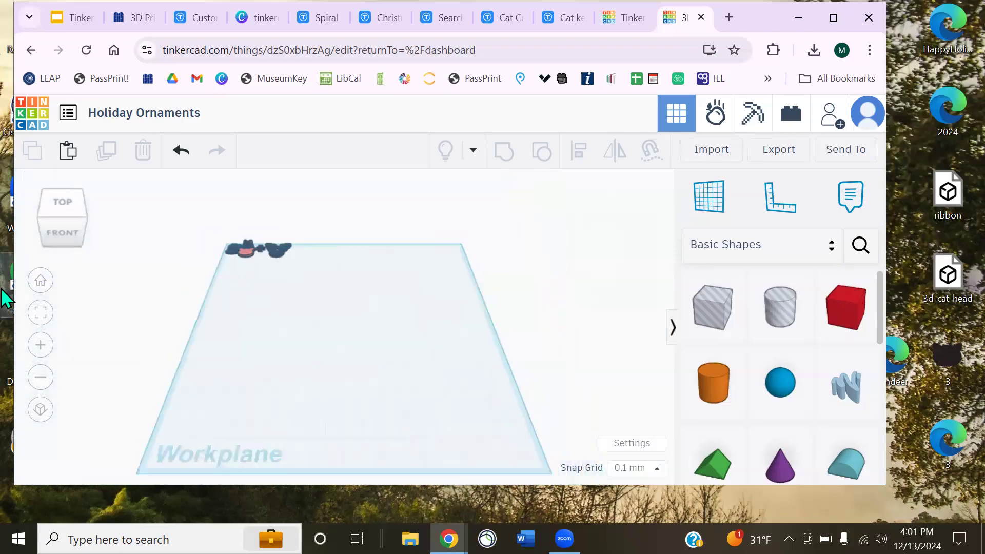
scroll(303, 353, up, 2)
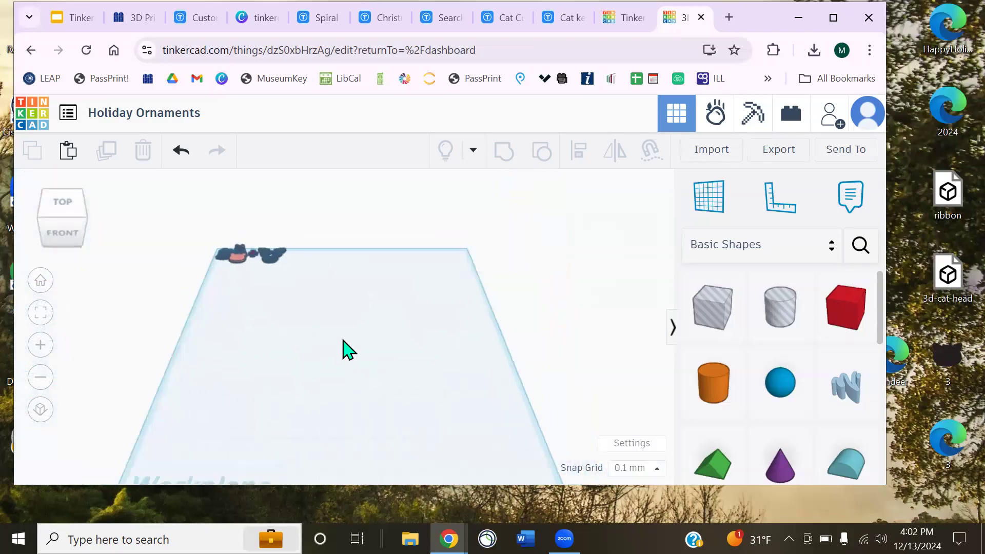
scroll(386, 314, down, 2)
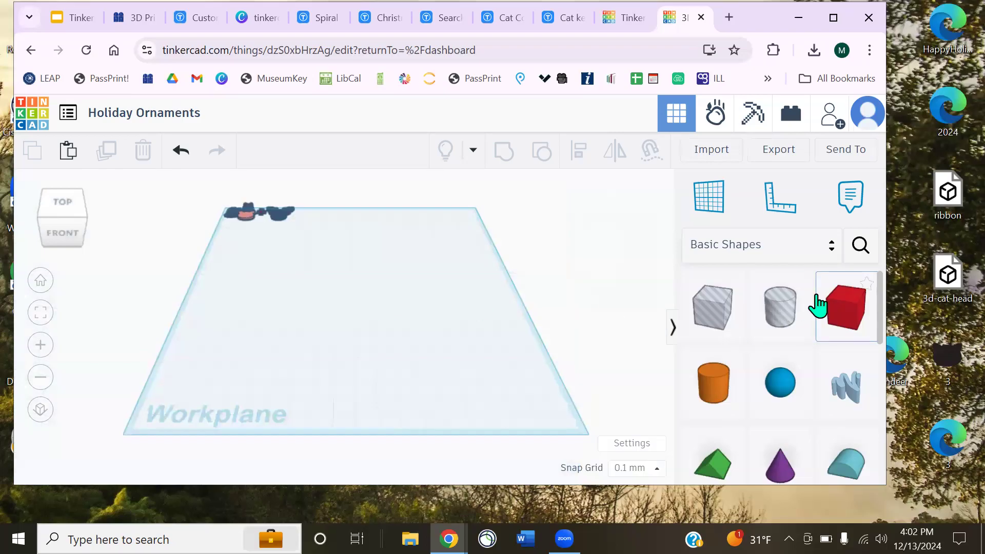
click(862, 246)
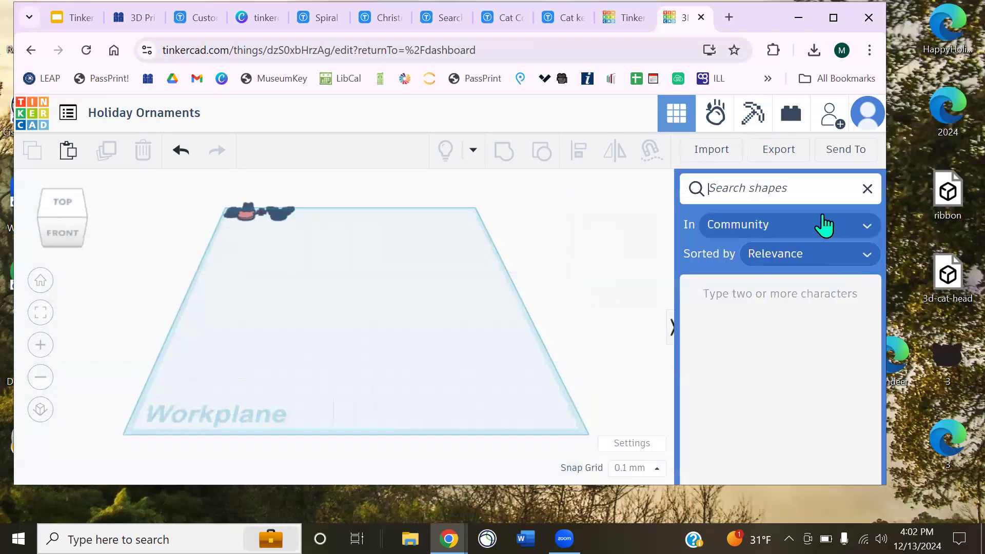
click(867, 188)
click(862, 248)
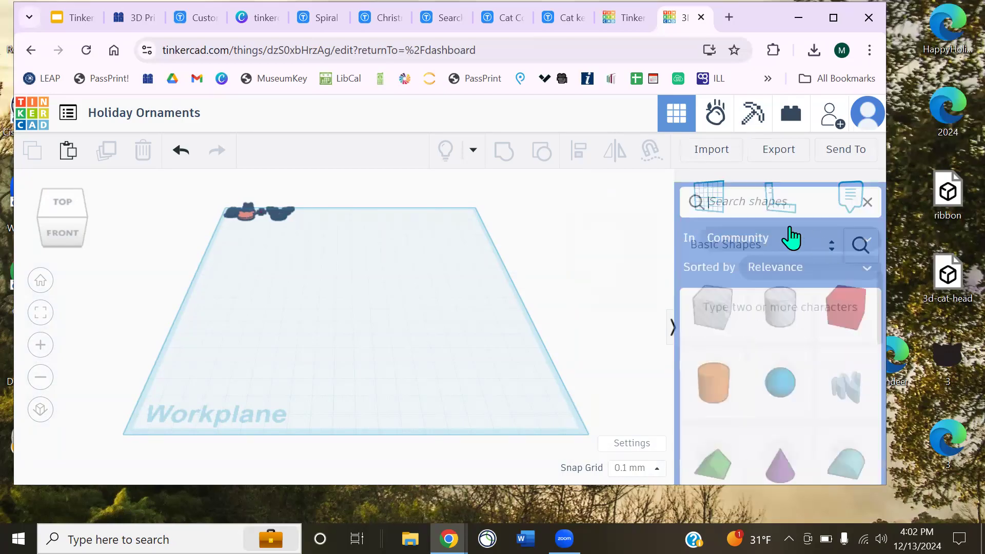
text(tree)
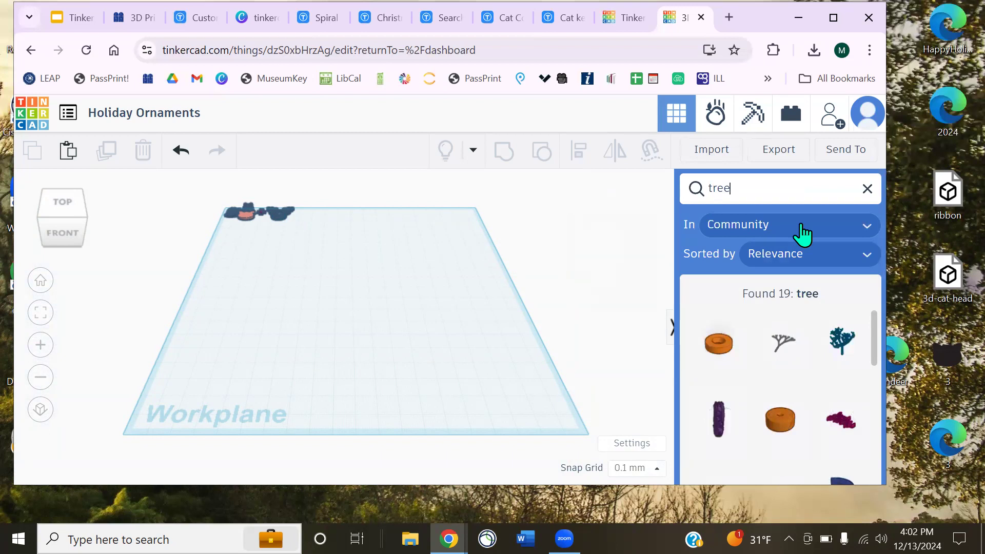
Find the Evergreen tree among the search results and place it near the middle of the workplane
scroll(793, 385, down, 5)
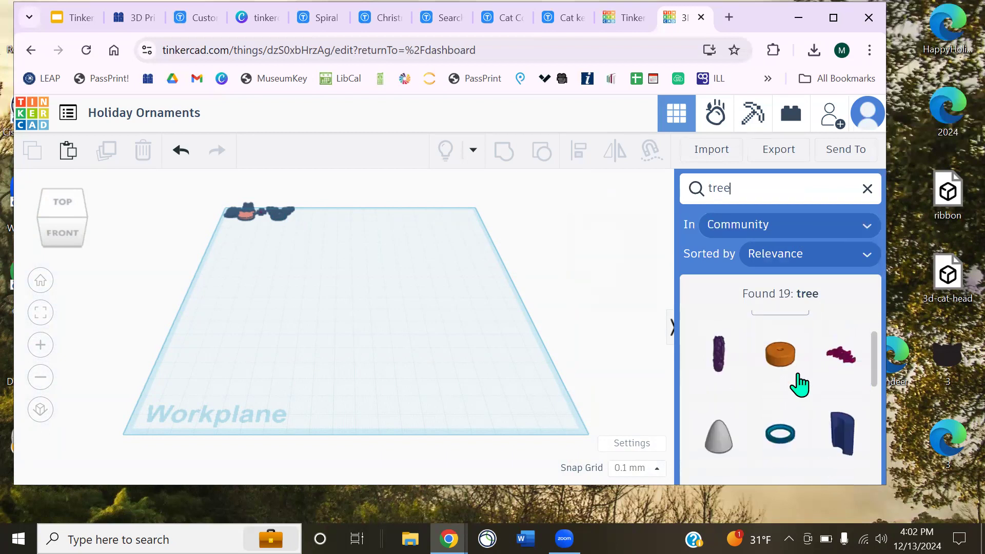
scroll(785, 385, down, 1)
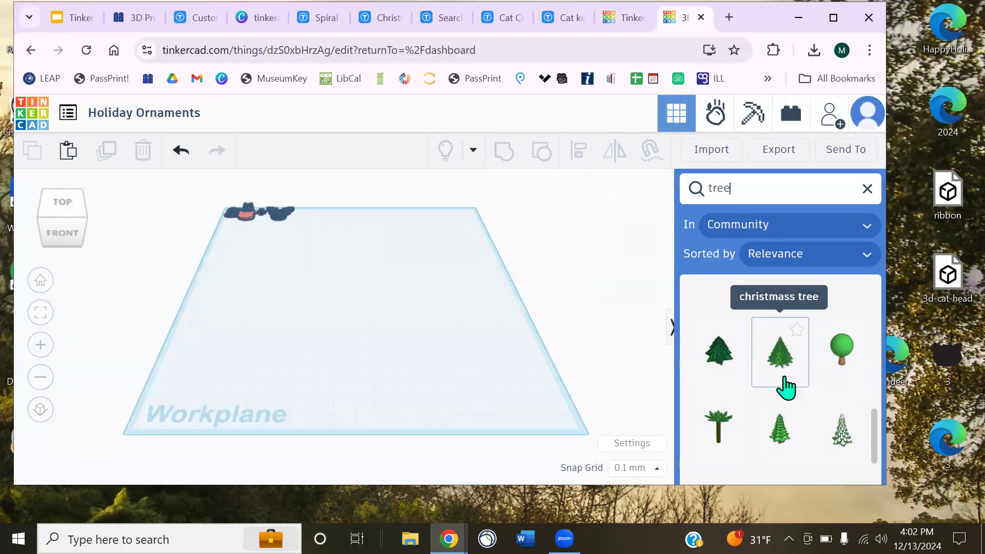
scroll(785, 385, down, 1)
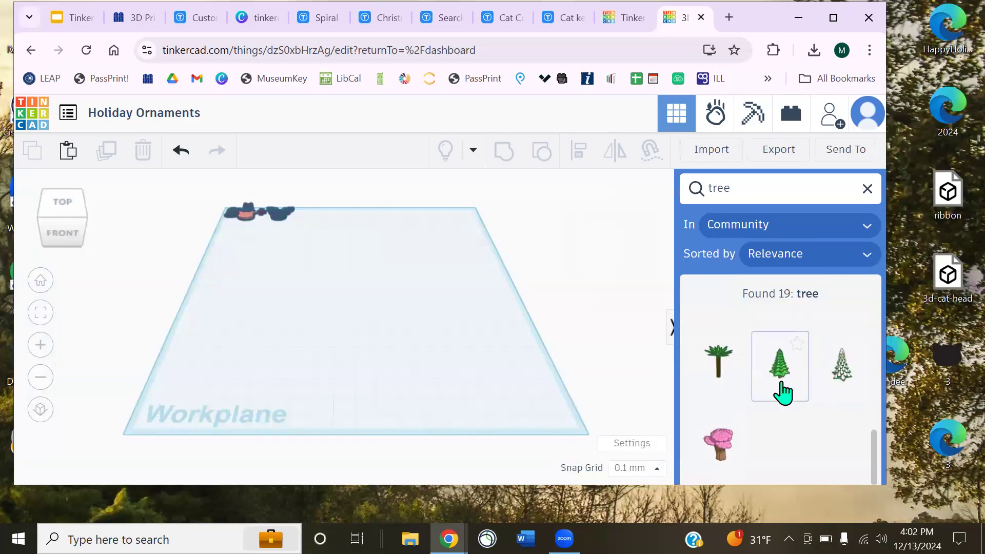
scroll(780, 392, up, 1)
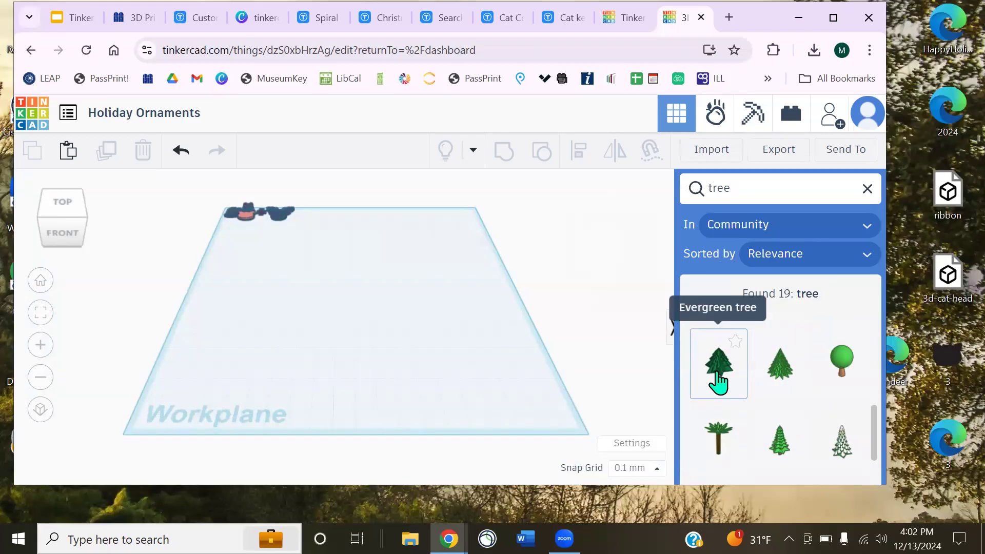
drag(721, 371, 342, 316)
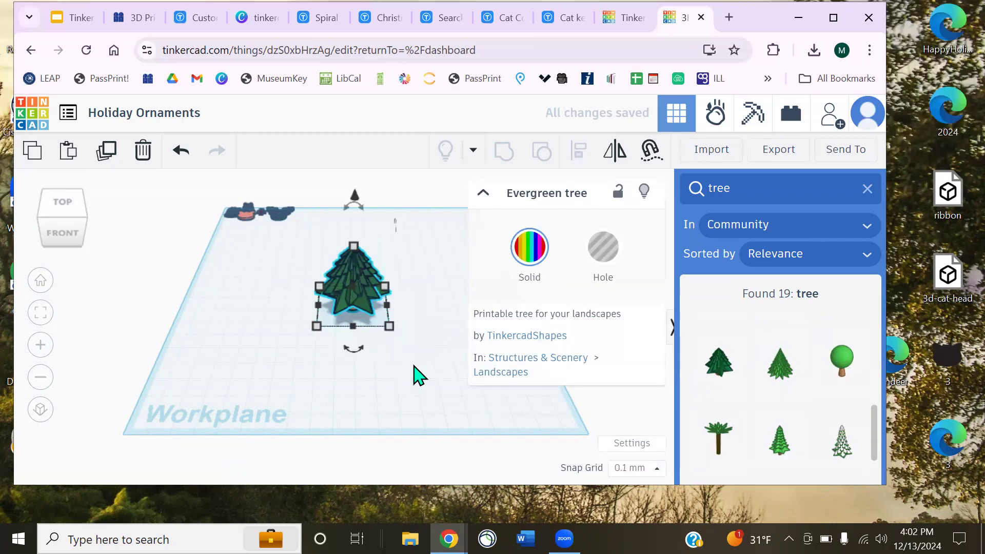
click(410, 365)
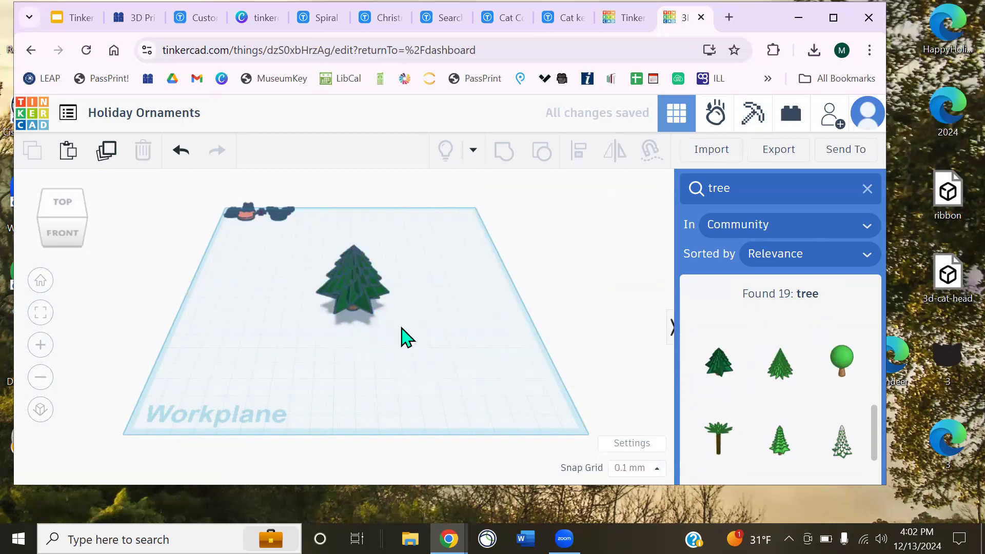
Search the community shapes for "star" and place the light blue five-pointed Star beside the evergreen tree
scroll(411, 310, up, 5)
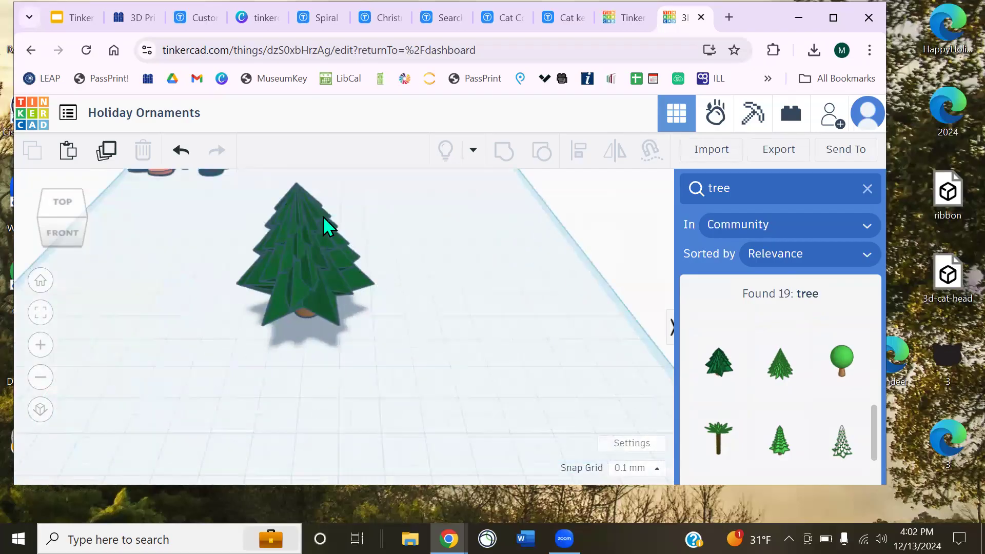
middle_drag(309, 228, 385, 321)
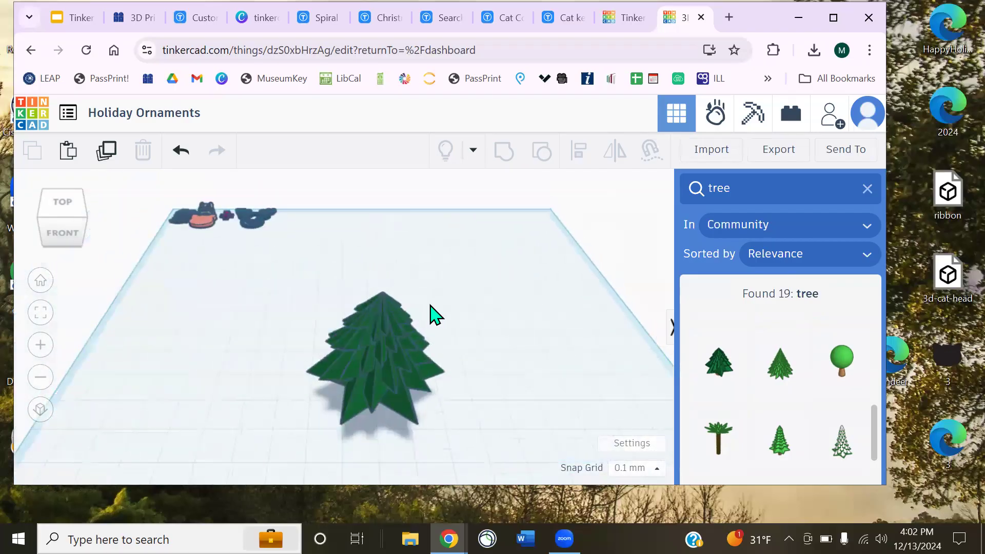
click(868, 189)
click(860, 247)
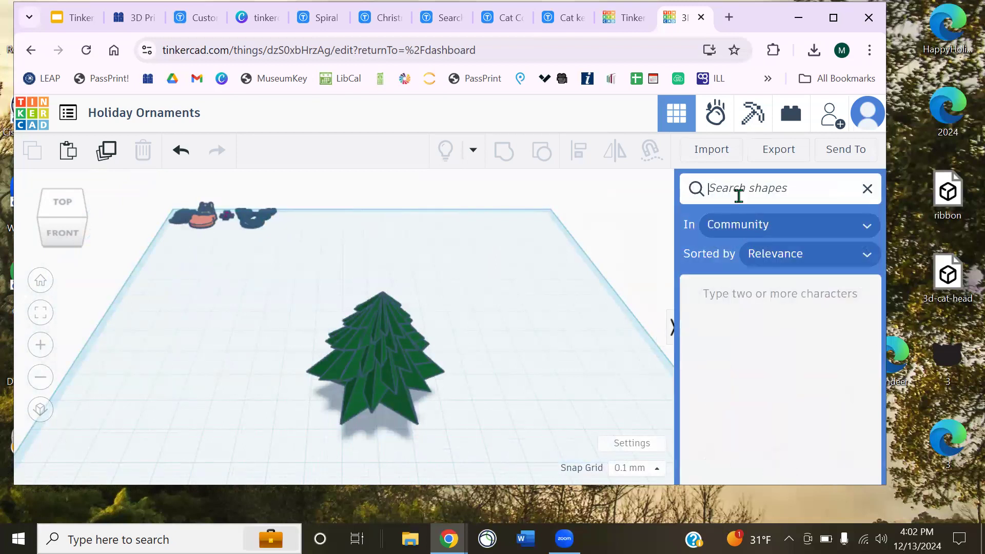
text(star)
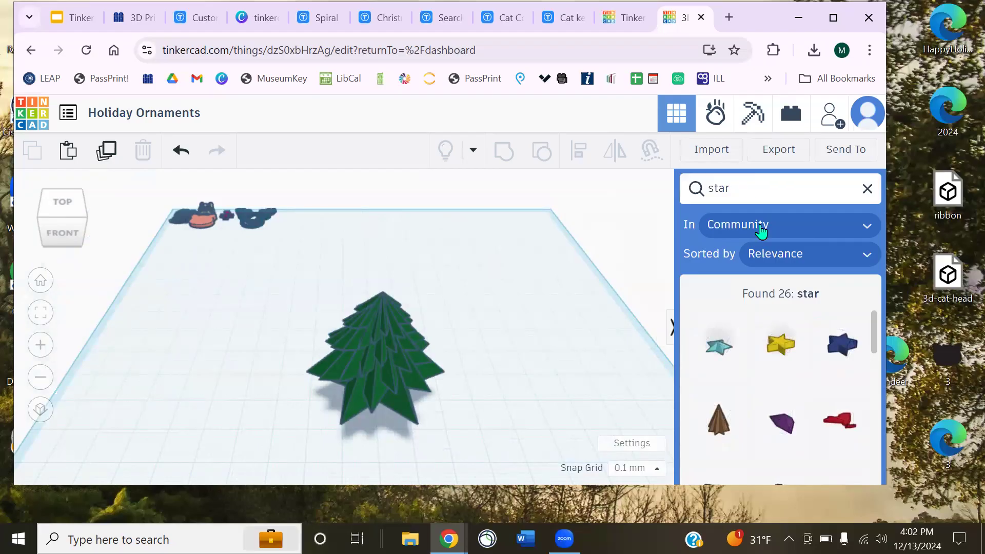
drag(725, 357, 512, 411)
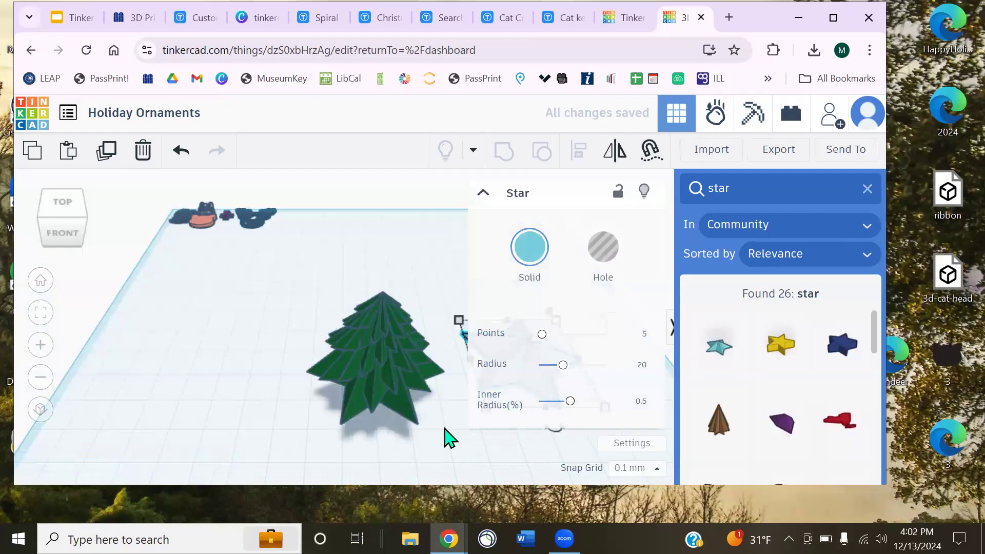
click(484, 441)
Examine the evergreen tree and the star from several angles, selecting each of them in turn
right_drag(484, 442, 477, 411)
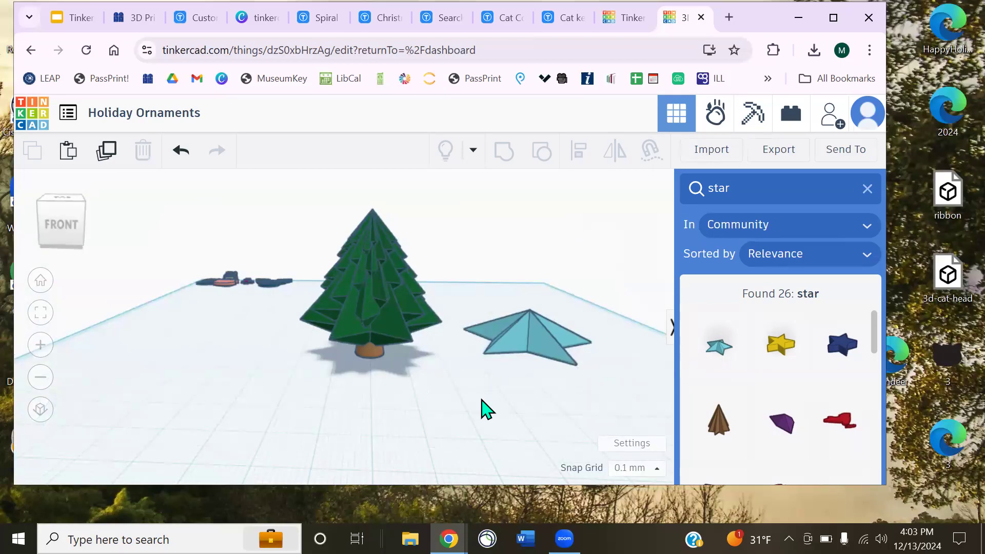
click(532, 347)
right_drag(435, 406, 414, 442)
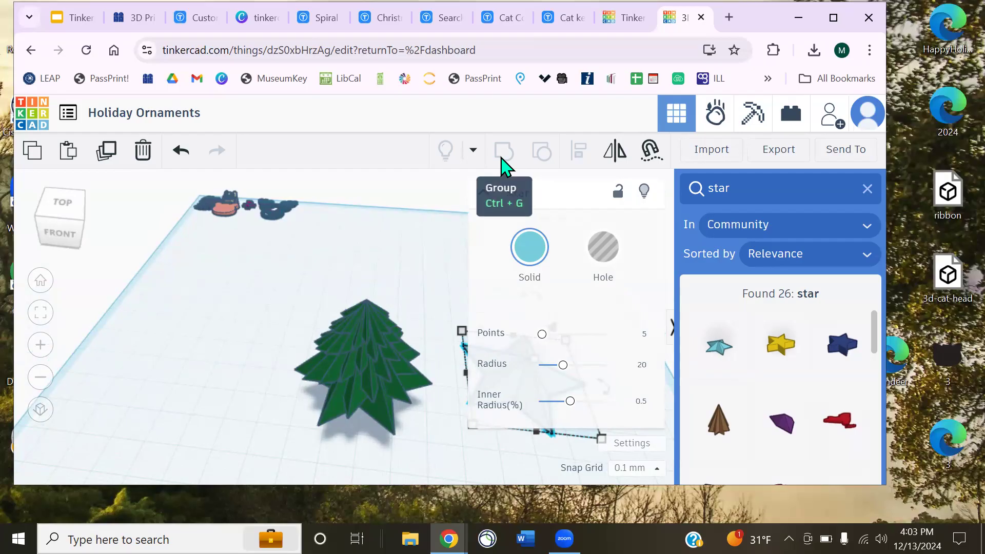
click(426, 309)
scroll(439, 293, up, 5)
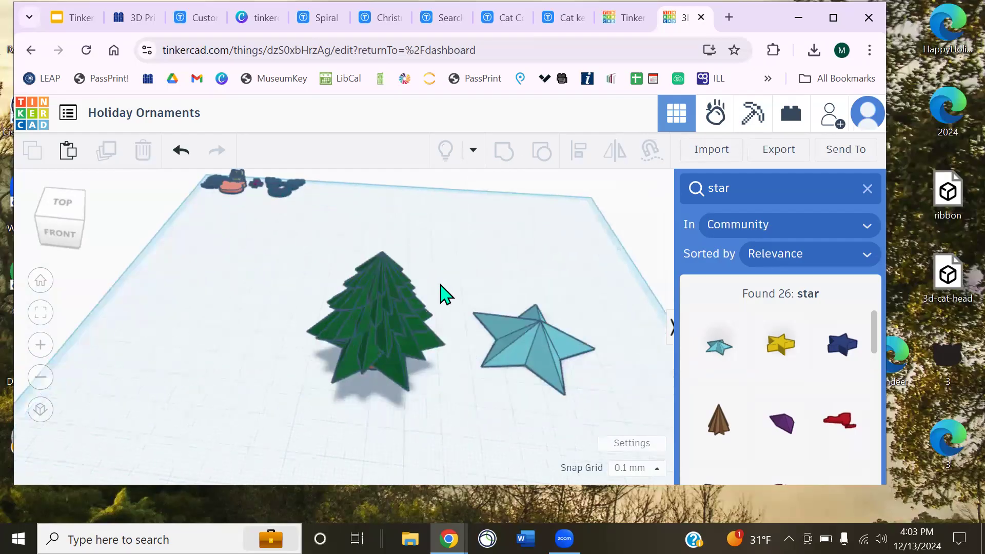
click(359, 342)
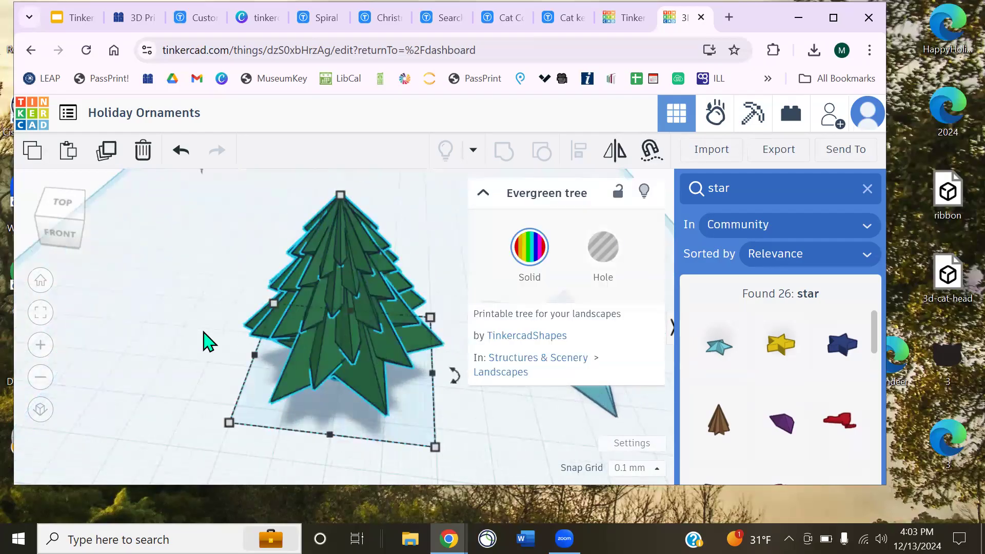
click(181, 340)
right_drag(180, 340, 198, 324)
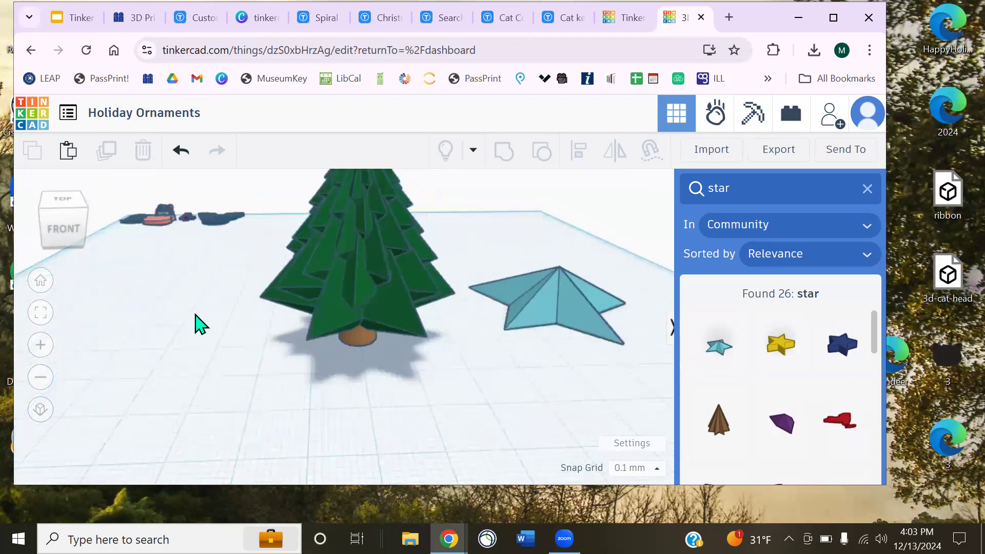
drag(355, 323, 195, 325)
click(392, 329)
middle_drag(421, 322, 255, 317)
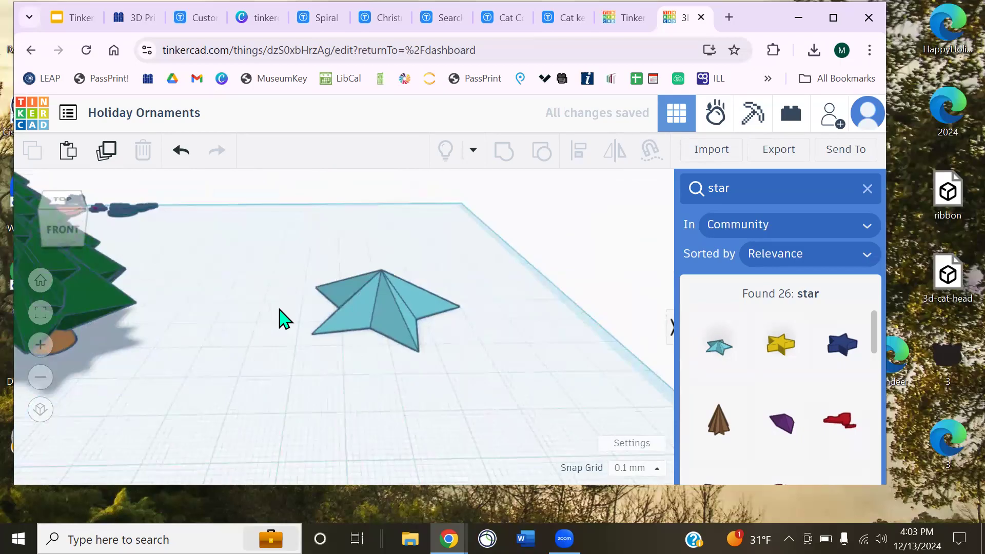
Rotate the light blue star upside down so that its flat face points up
right_drag(281, 318, 342, 373)
click(343, 373)
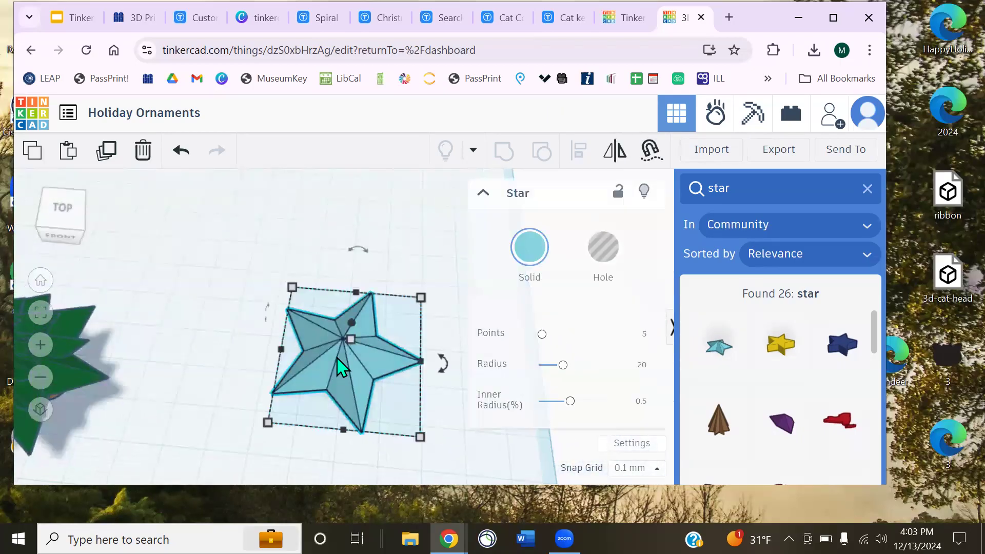
right_drag(365, 453, 391, 392)
mouse_move(346, 242)
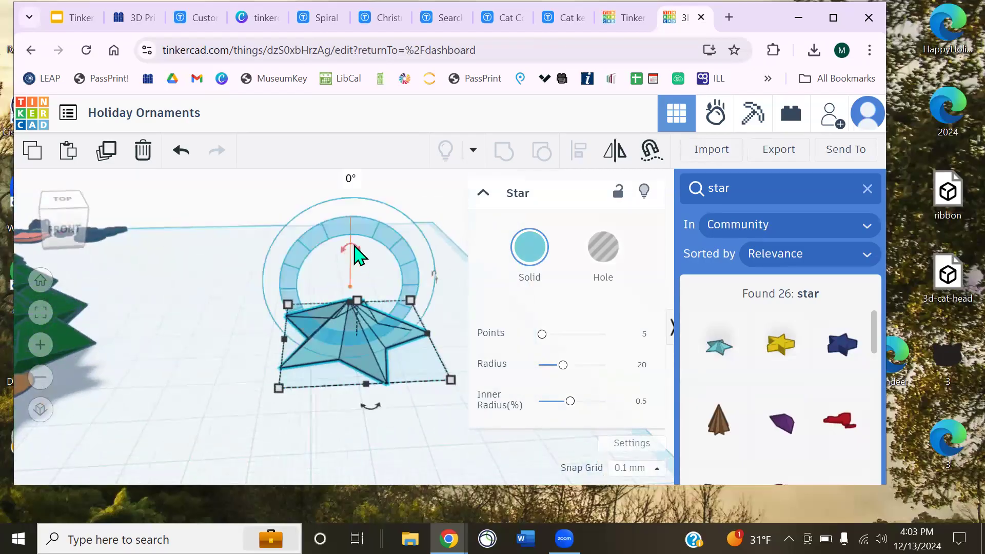
right_drag(407, 286, 442, 265)
mouse_move(442, 264)
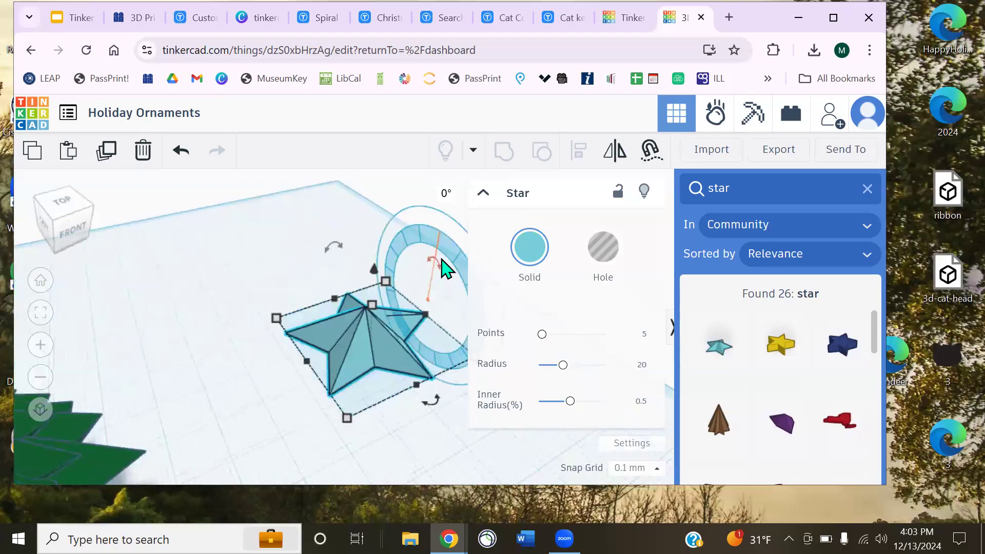
right_drag(293, 392, 301, 271)
mouse_move(347, 255)
drag(347, 256, 354, 349)
click(370, 424)
right_drag(410, 418, 421, 399)
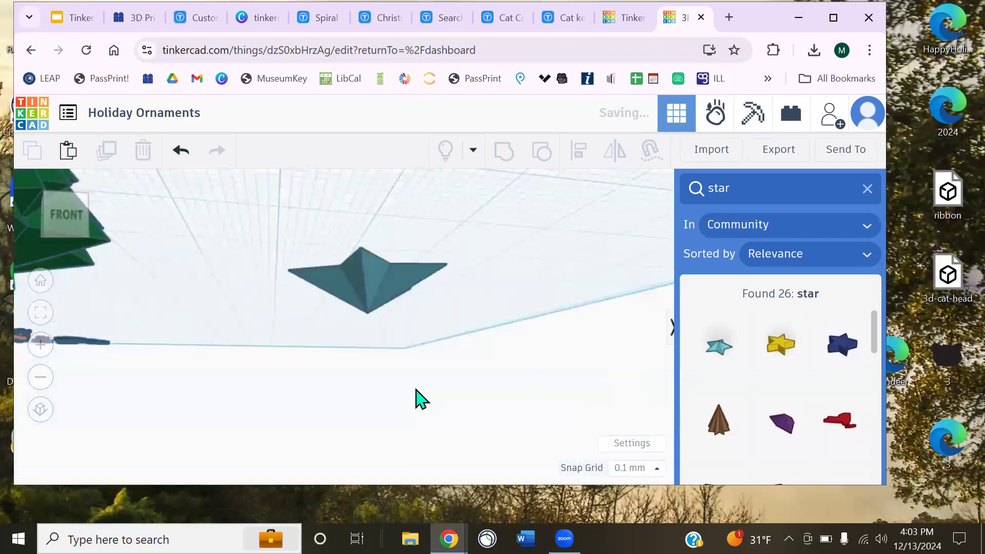
right_drag(440, 364, 383, 420)
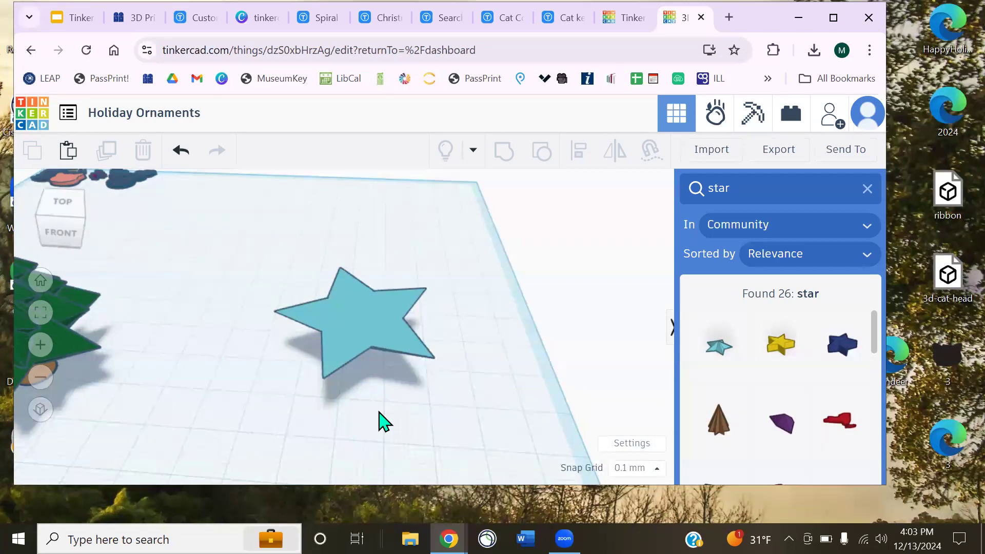
Copy and paste the upside-down star, place the copy beside the original, and frame both stars in the view
right_drag(399, 385, 545, 385)
middle_drag(545, 375, 447, 363)
right_drag(448, 363, 440, 387)
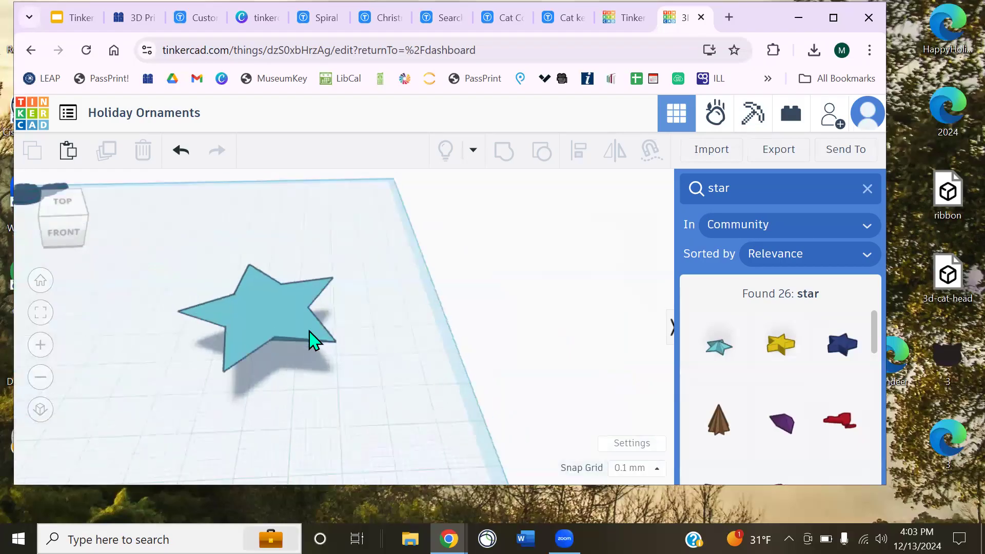
click(262, 314)
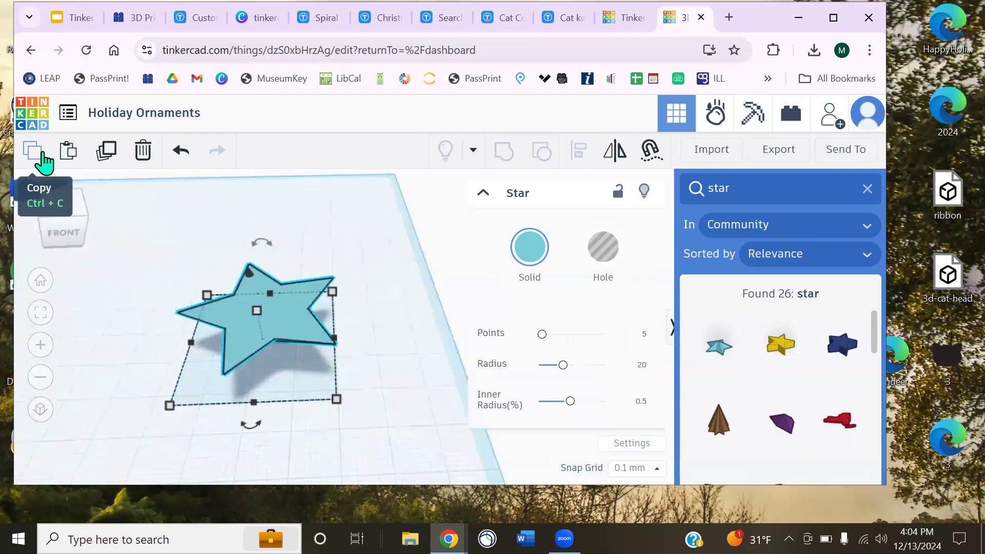
key(ctrl+v)
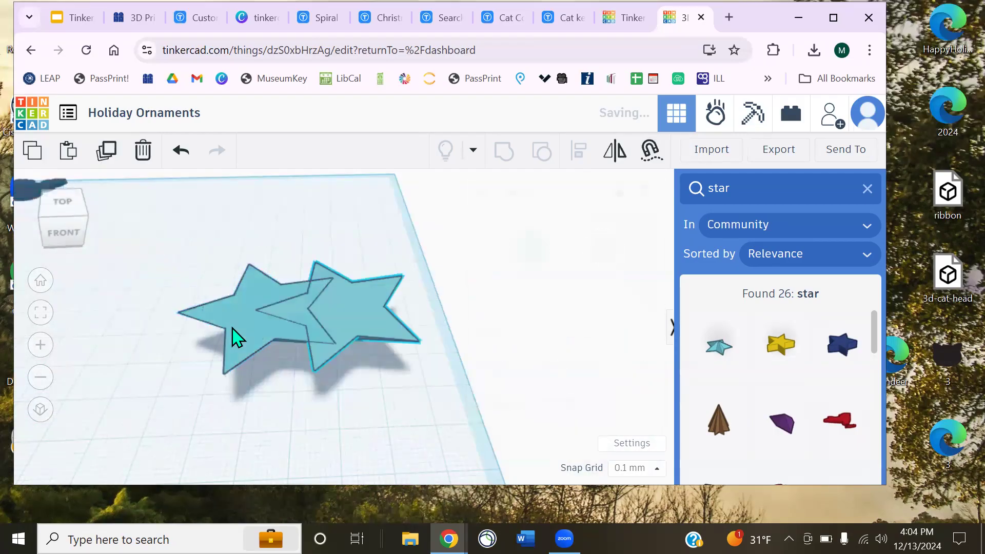
drag(368, 332, 384, 271)
right_drag(260, 391, 392, 297)
drag(393, 296, 174, 354)
right_drag(173, 354, 380, 455)
drag(364, 445, 102, 331)
click(40, 314)
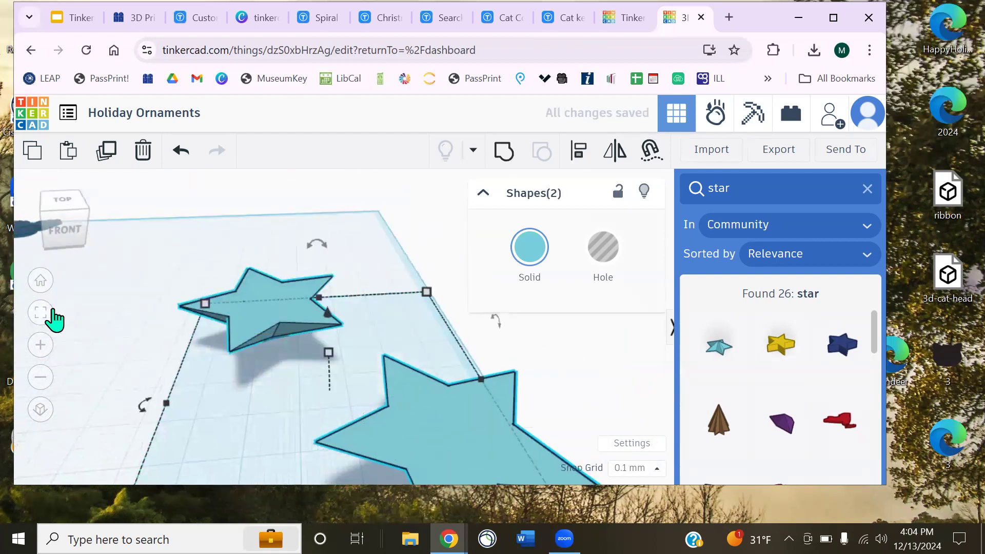
click(340, 367)
drag(394, 341, 401, 298)
Rotate the copied star by 180° so that its raised point faces up again
right_drag(306, 349, 244, 385)
drag(350, 273, 350, 272)
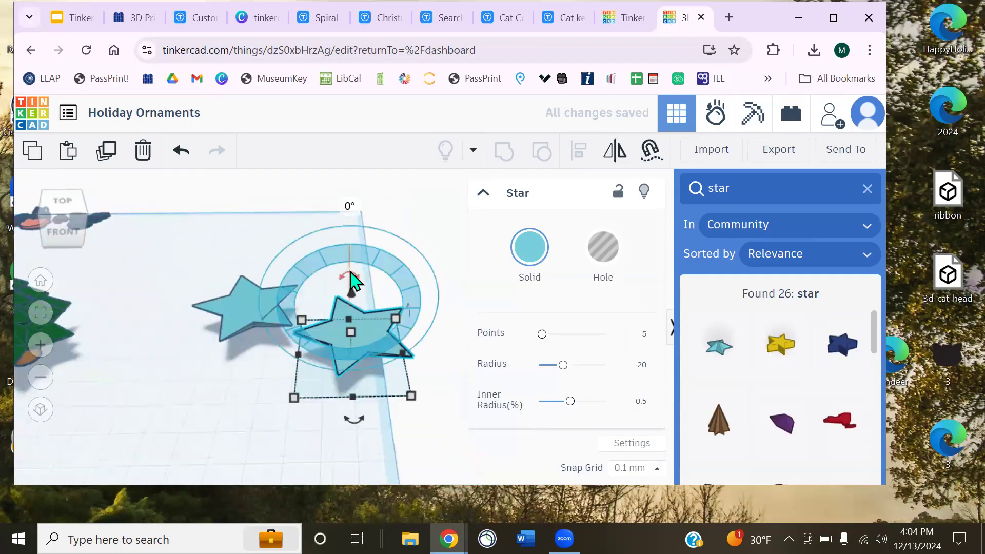
right_drag(424, 326, 349, 264)
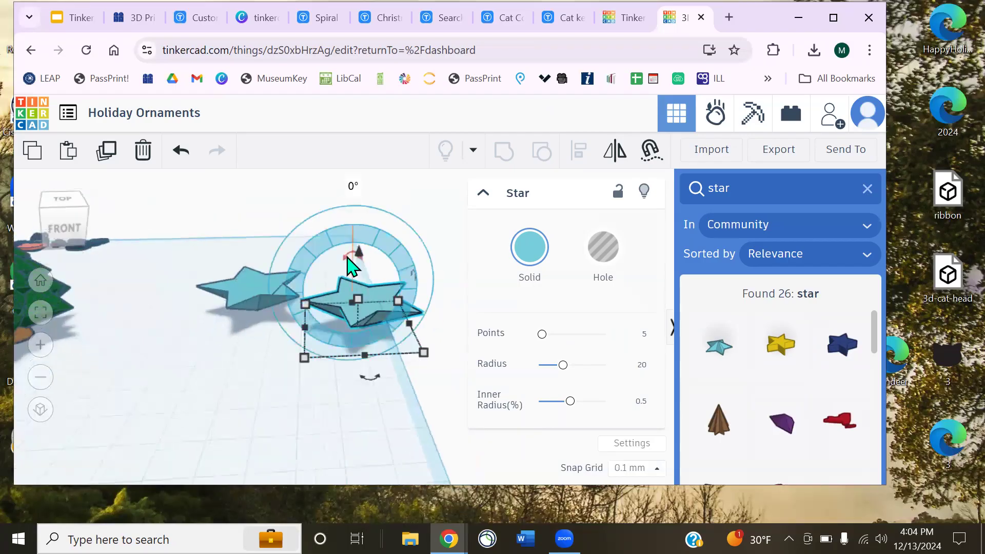
drag(349, 263, 344, 307)
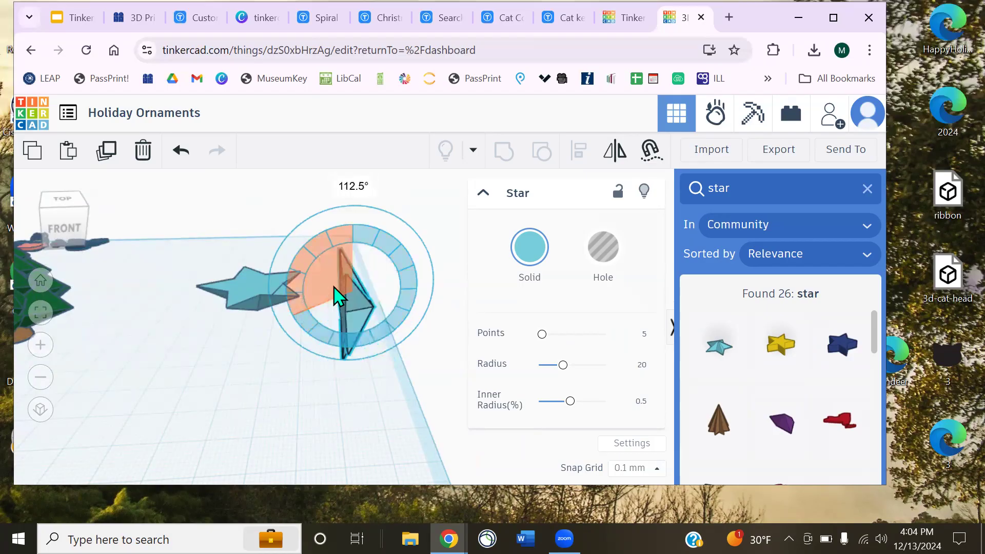
mouse_move(350, 314)
mouse_down()
mouse_move(343, 319)
mouse_move(355, 318)
mouse_up()
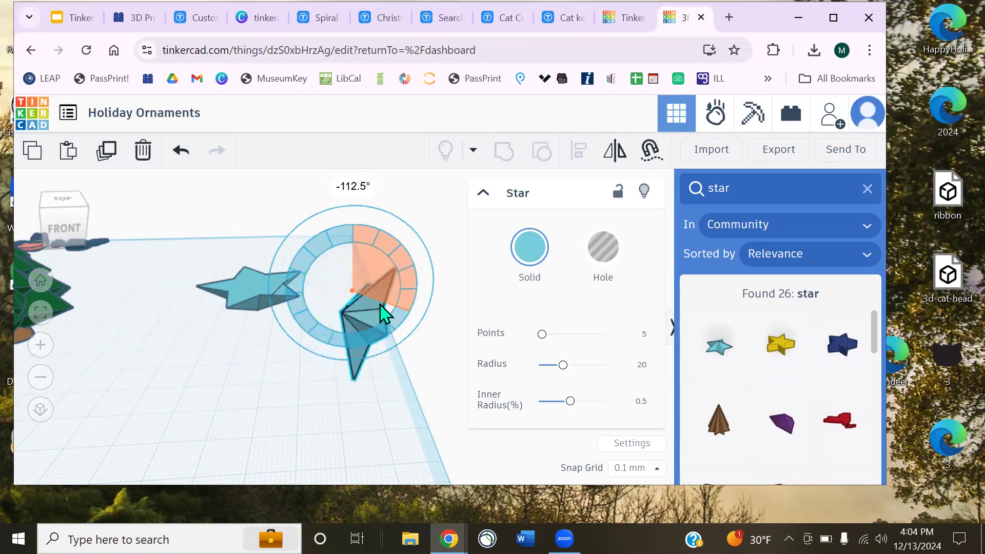
drag(355, 338, 419, 367)
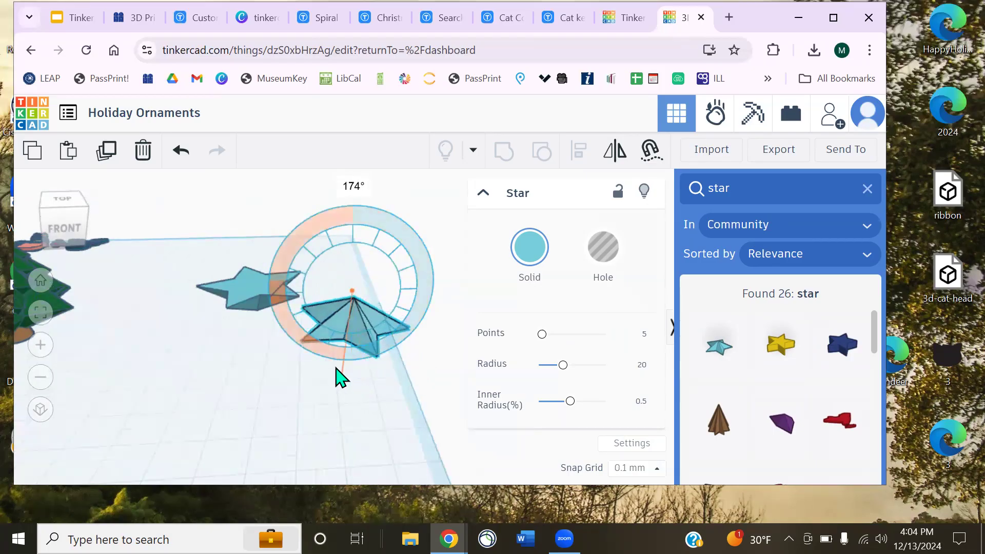
drag(341, 378, 320, 306)
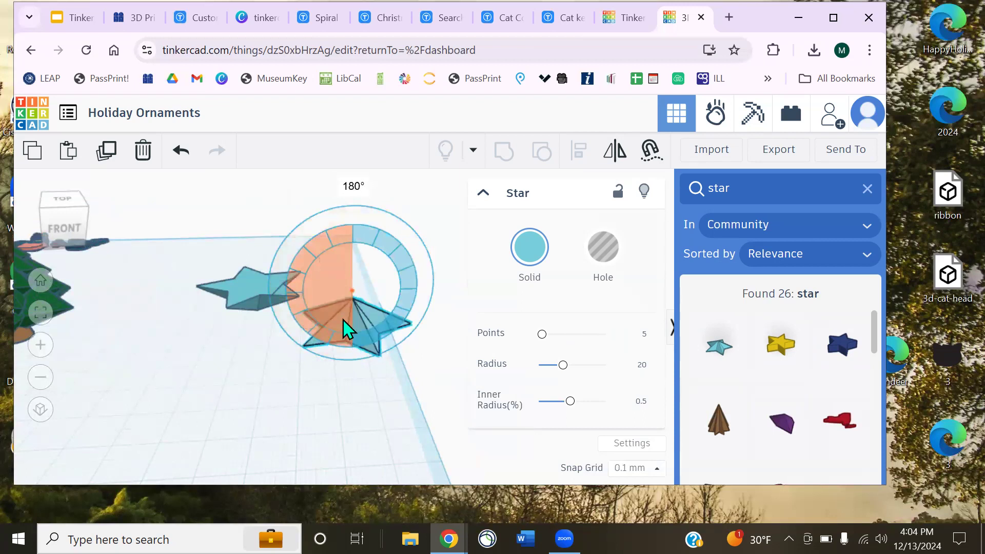
mouse_move(345, 328)
mouse_down()
mouse_move(321, 304)
mouse_move(345, 327)
mouse_up()
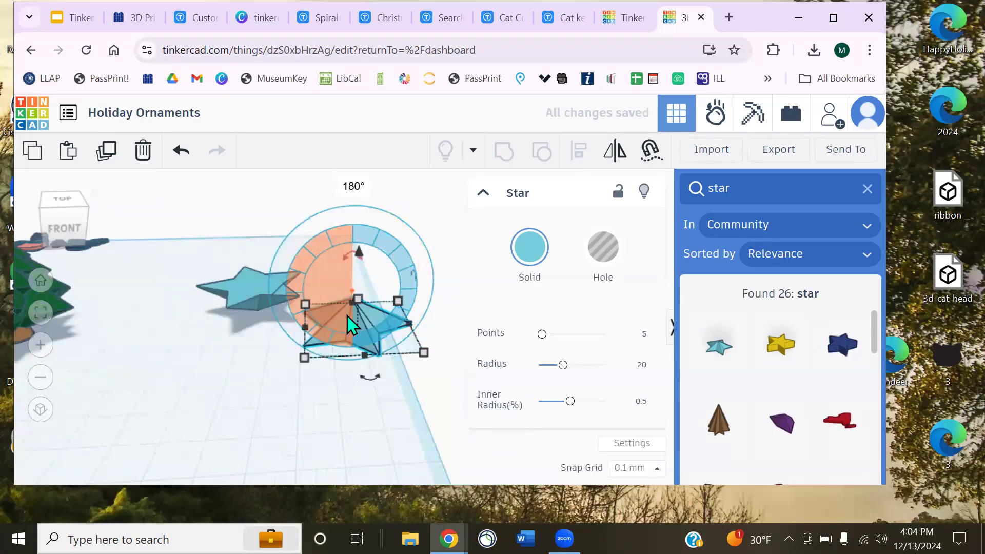
click(285, 454)
right_drag(285, 454, 347, 361)
Raise the upright star about 17.3 mm above the workplane, undoing the accidental height change made after it
click(358, 349)
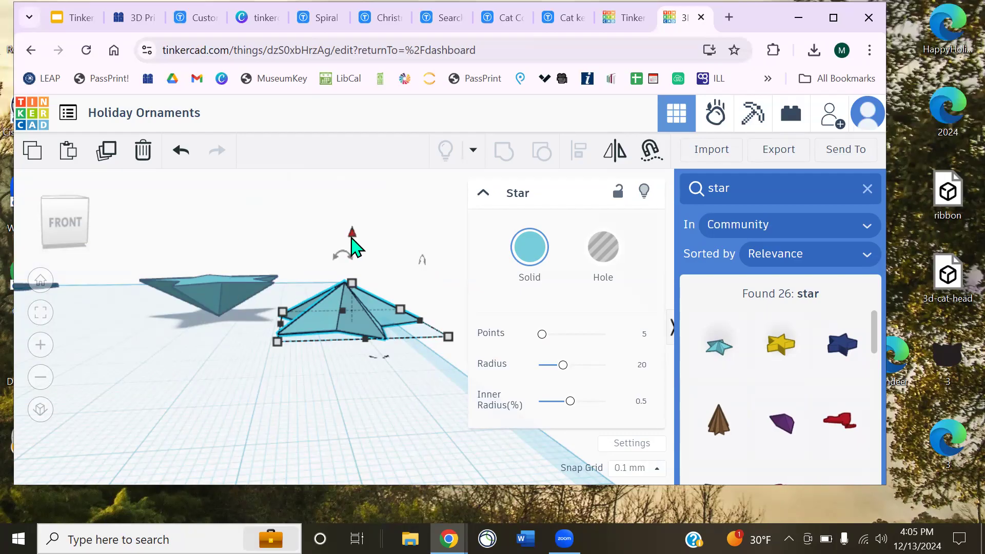
scroll(354, 241, up, 4)
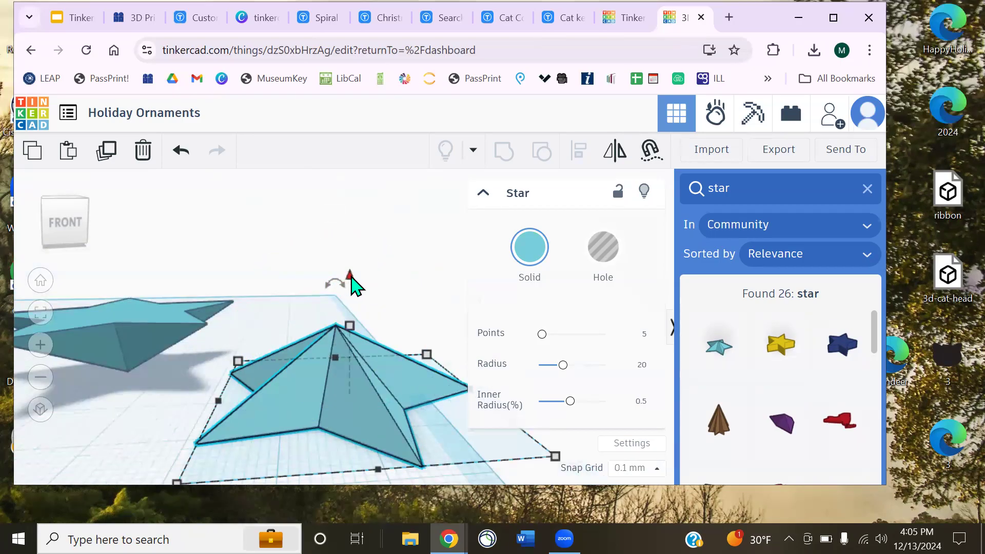
drag(349, 277, 345, 144)
scroll(295, 311, down, 2)
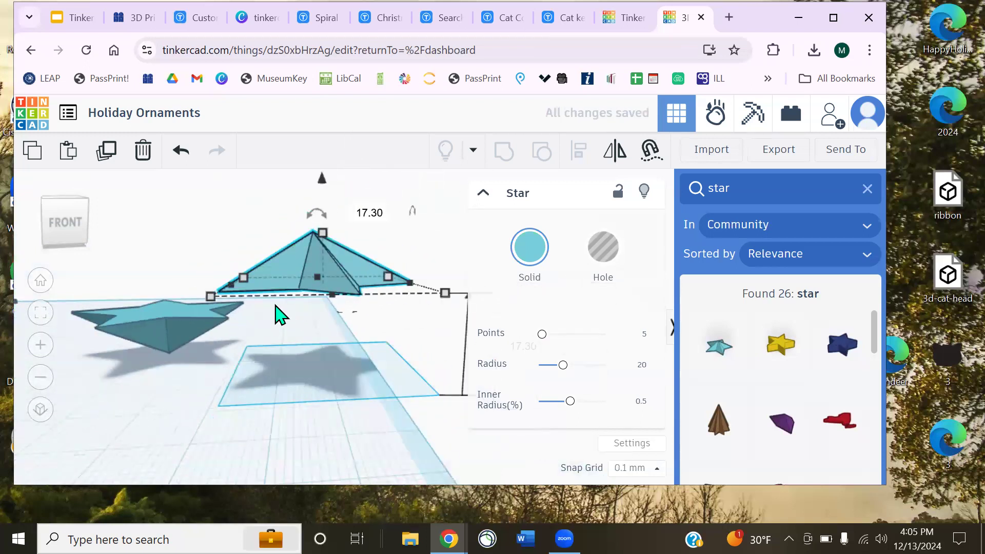
mouse_move(323, 232)
mouse_down()
mouse_move(323, 180)
mouse_move(310, 363)
mouse_move(325, 187)
mouse_move(317, 240)
mouse_up()
key(ctrl+z)
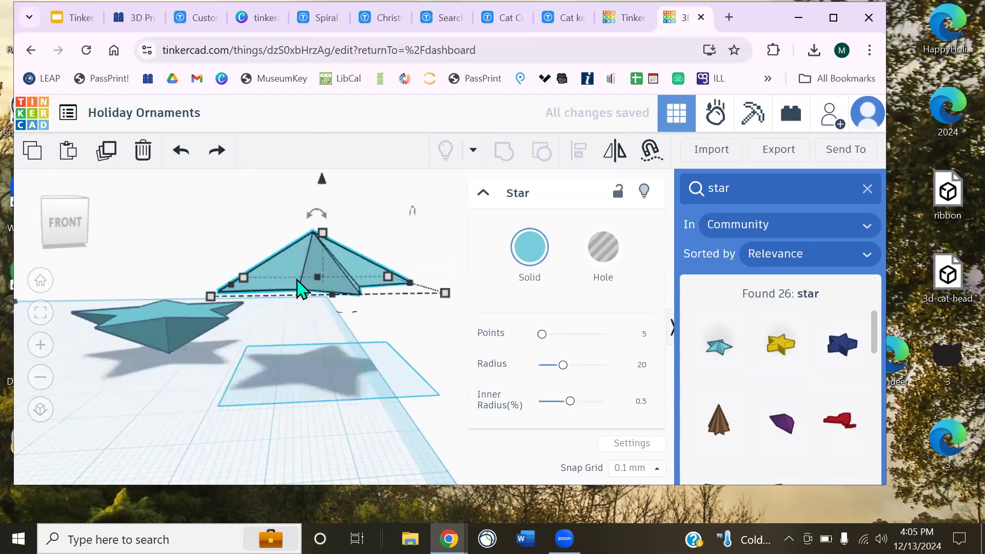
Move the upright star directly over the upside-down star and adjust its elevation to 20.5 mm above the workplane
middle_drag(330, 317, 318, 351)
drag(303, 225, 308, 186)
middle_drag(291, 369, 233, 343)
scroll(294, 289, down, 2)
middle_drag(173, 357, 276, 373)
mouse_move(298, 347)
right_down()
mouse_move(308, 409)
mouse_move(308, 334)
right_up()
drag(352, 379, 241, 364)
right_drag(345, 380, 282, 308)
drag(260, 212, 270, 246)
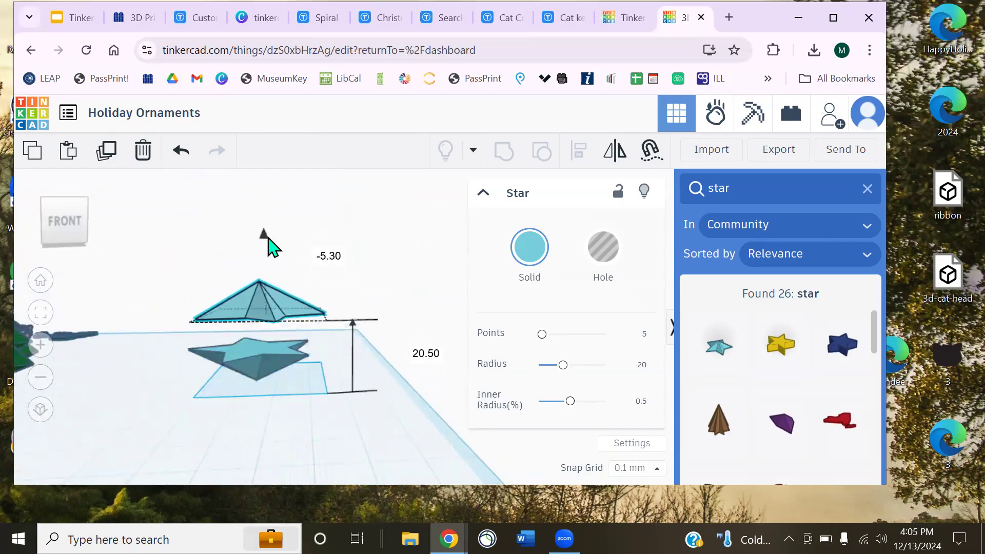
Move the raised star off the upside-down star and compare the two from the front
mouse_move(282, 395)
right_down()
mouse_move(281, 433)
mouse_move(285, 386)
right_up()
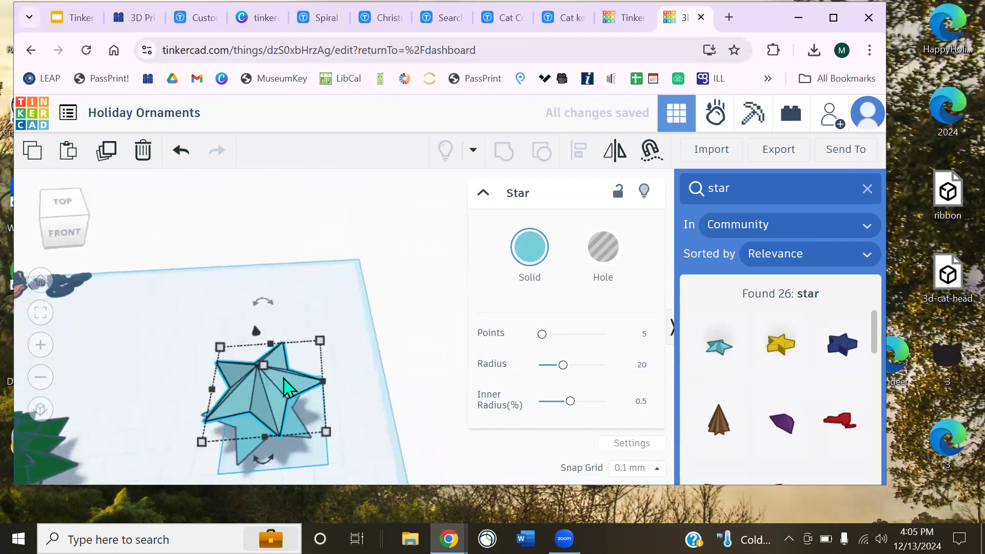
drag(276, 394, 359, 327)
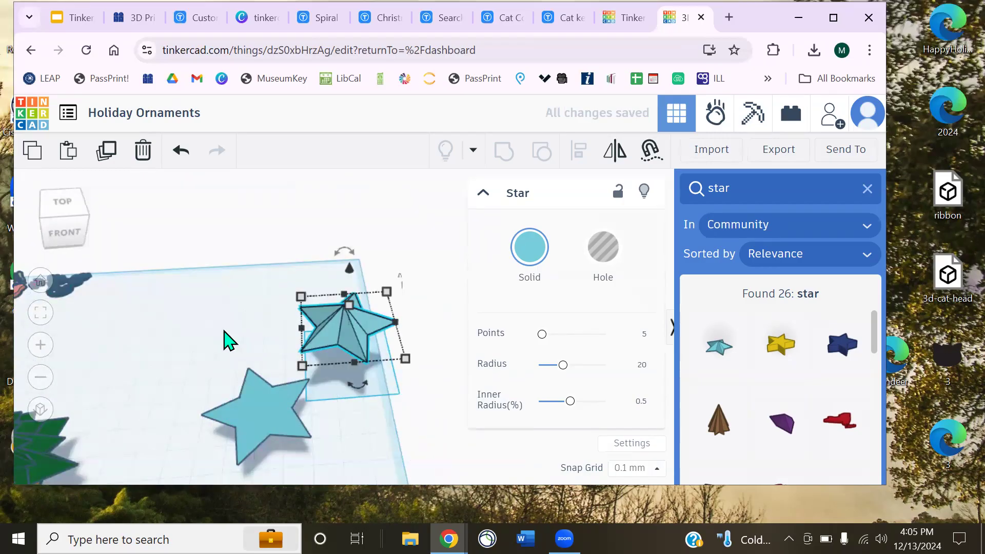
click(226, 323)
middle_drag(229, 310, 277, 271)
right_drag(277, 270, 274, 293)
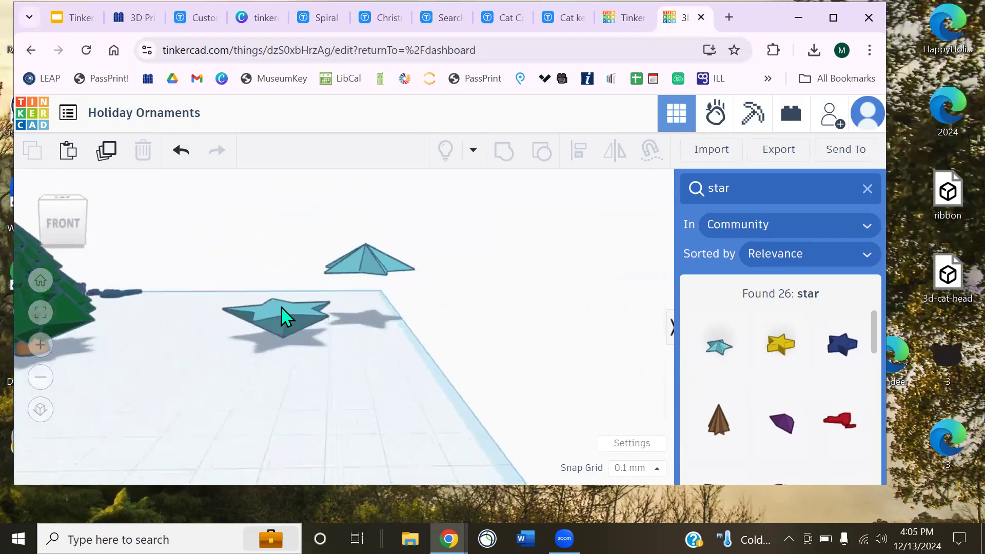
click(377, 268)
click(275, 312)
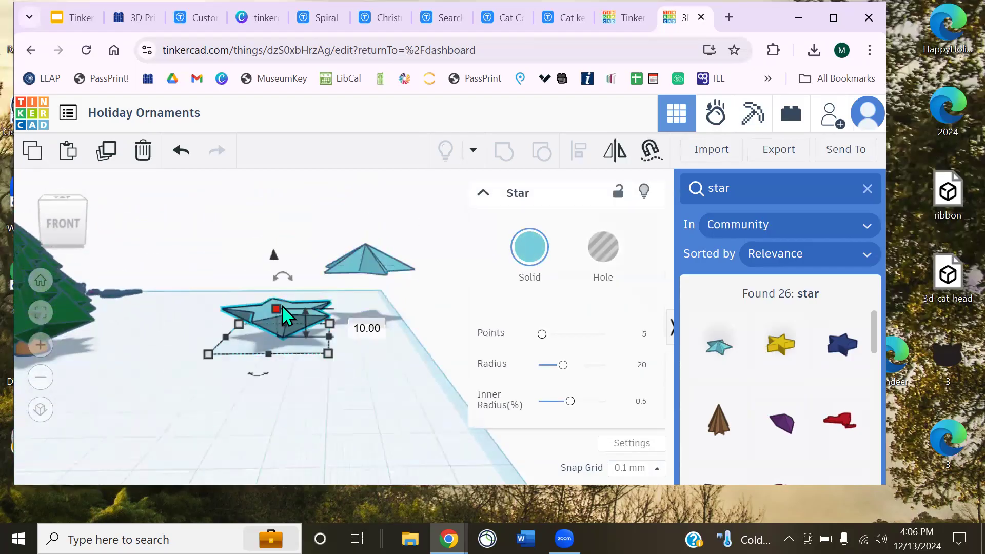
Move the raised star in front of the upside-down star and drop it onto the workplane
scroll(285, 306, up, 2)
drag(404, 249, 368, 270)
scroll(282, 312, down, 2)
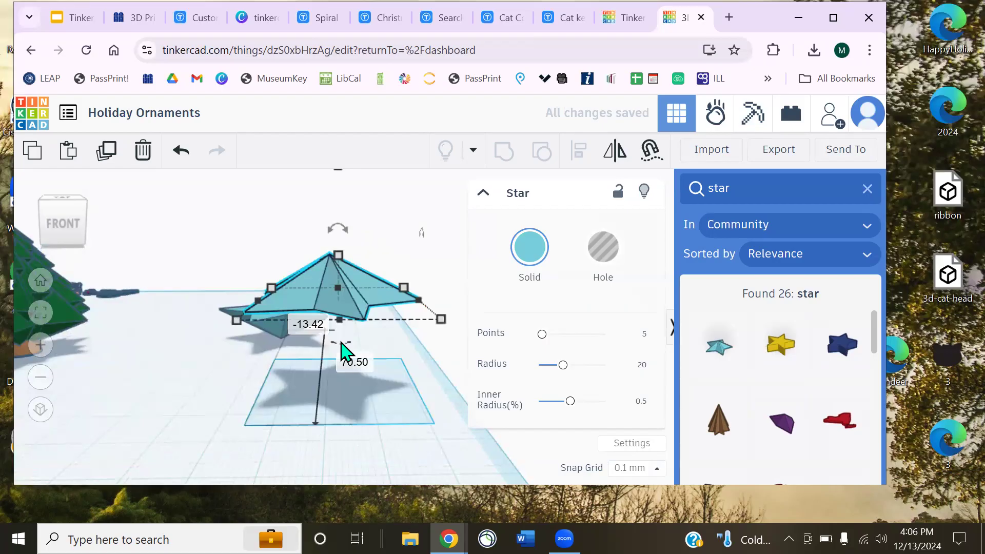
key(d)
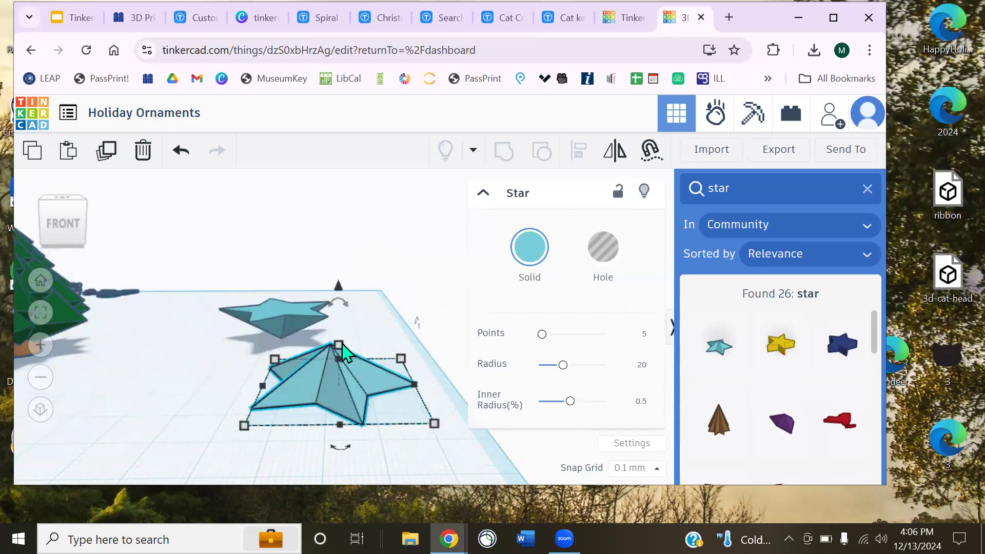
Raise the upright star and position it over the upside-down star, then try dropping it to the workplane and undo the drop
drag(330, 396, 334, 387)
drag(340, 282, 358, 182)
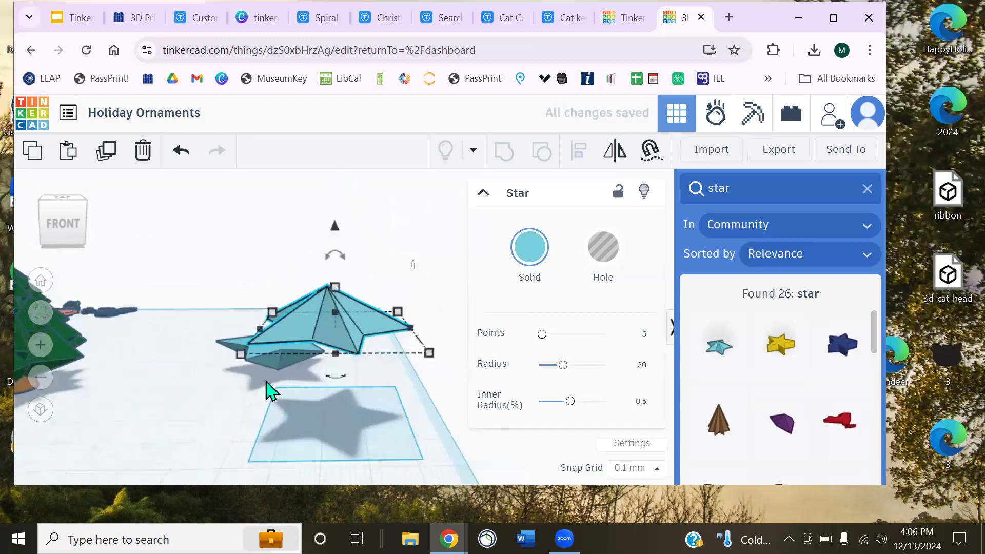
drag(324, 328, 265, 295)
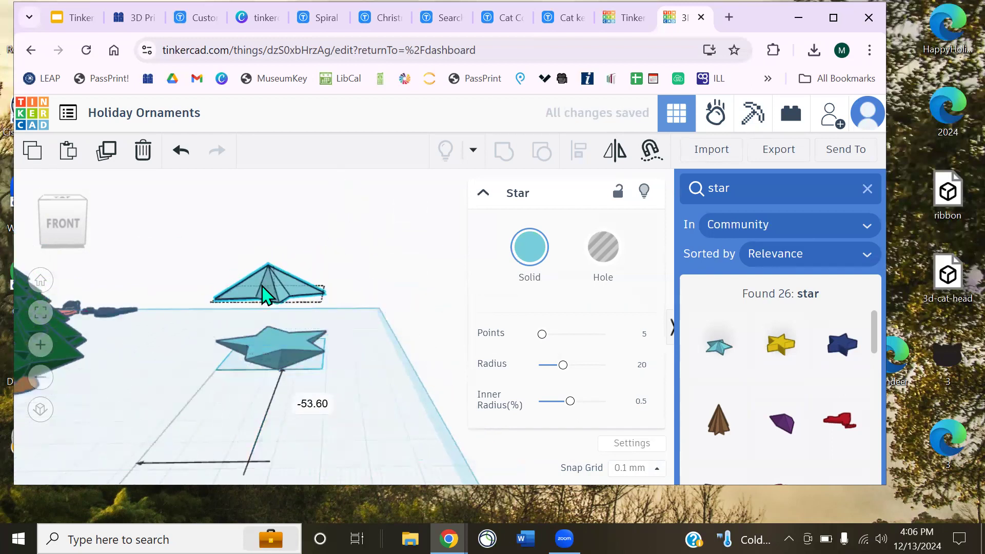
key(d)
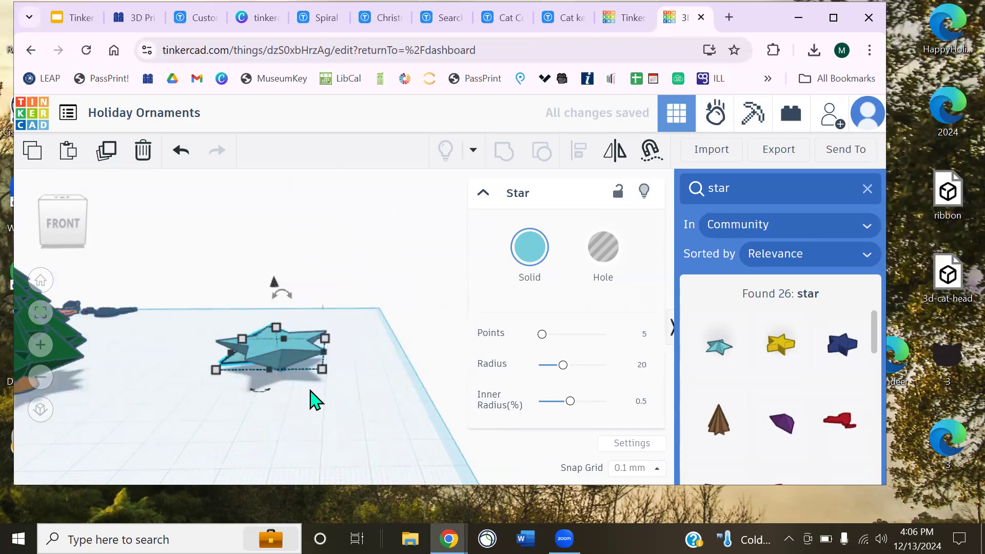
key(ctrl+z)
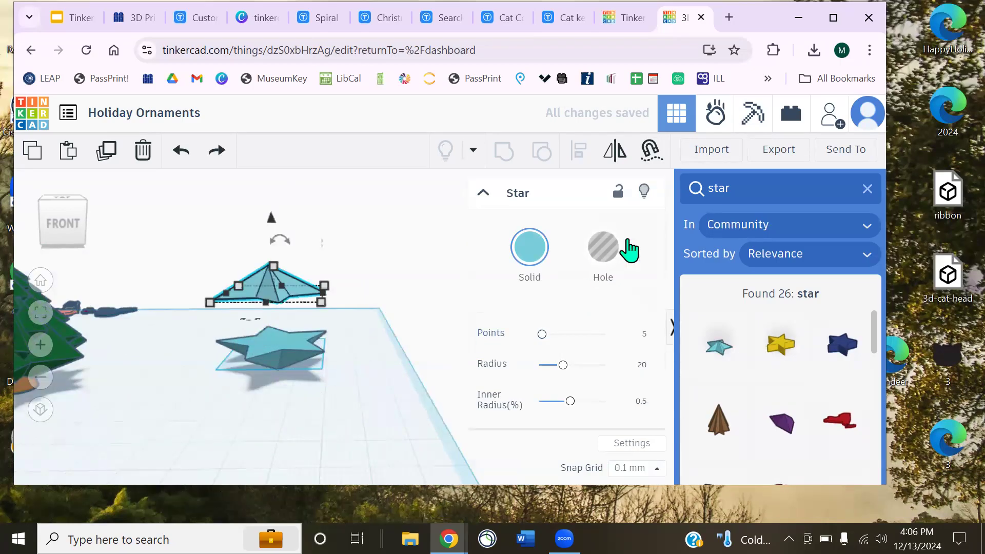
Clear the star search and place a new workplane on the flat top face of the upside-down star
click(867, 188)
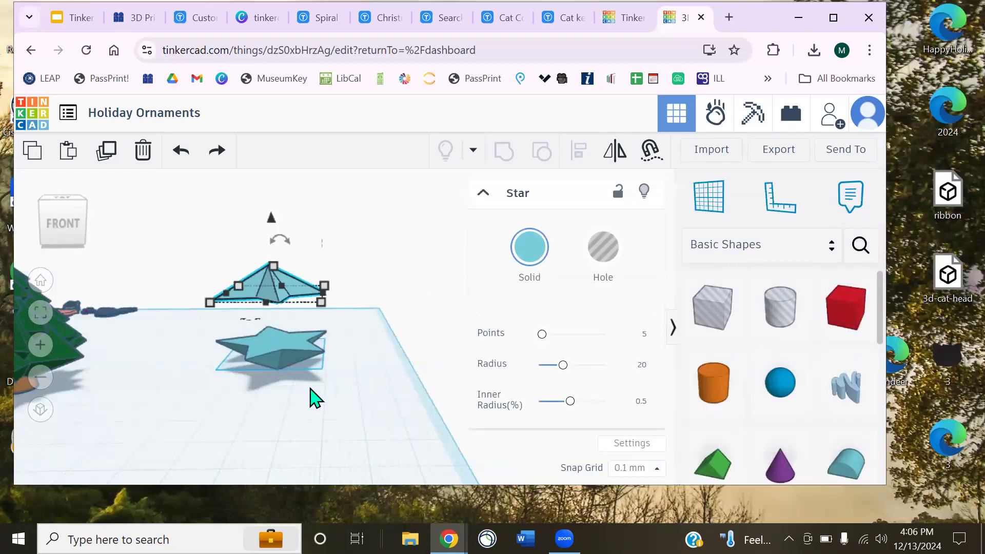
middle_drag(311, 388, 368, 405)
scroll(357, 398, up, 1)
scroll(361, 405, up, 1)
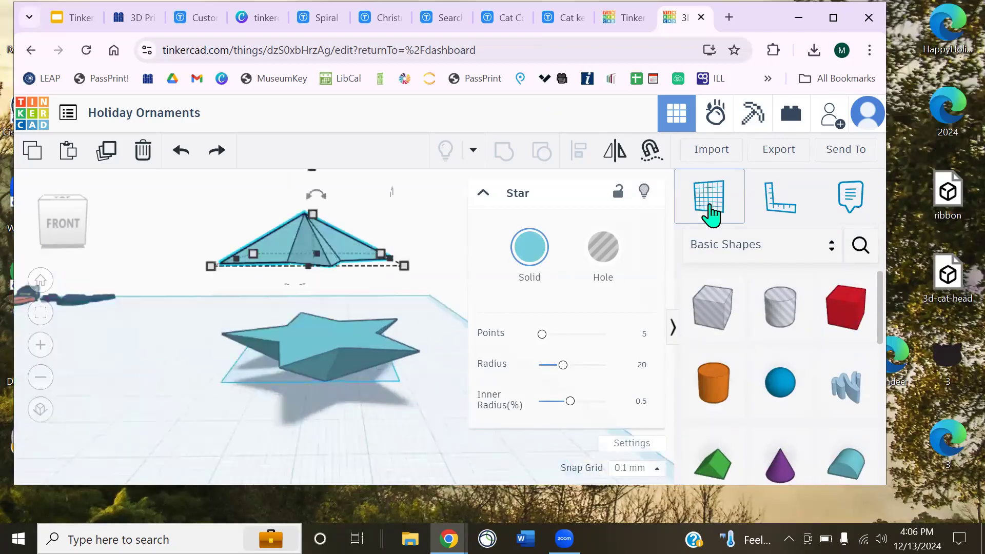
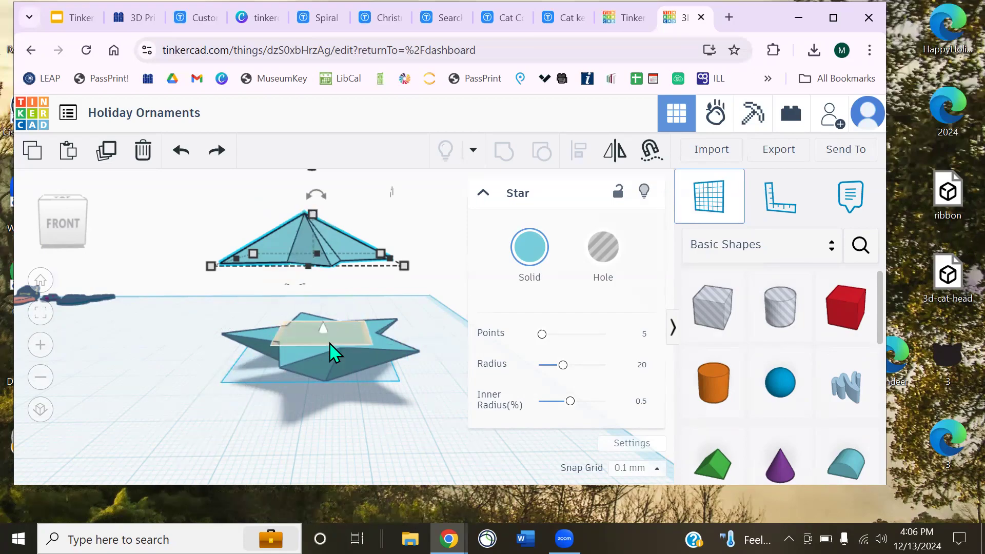
click(334, 347)
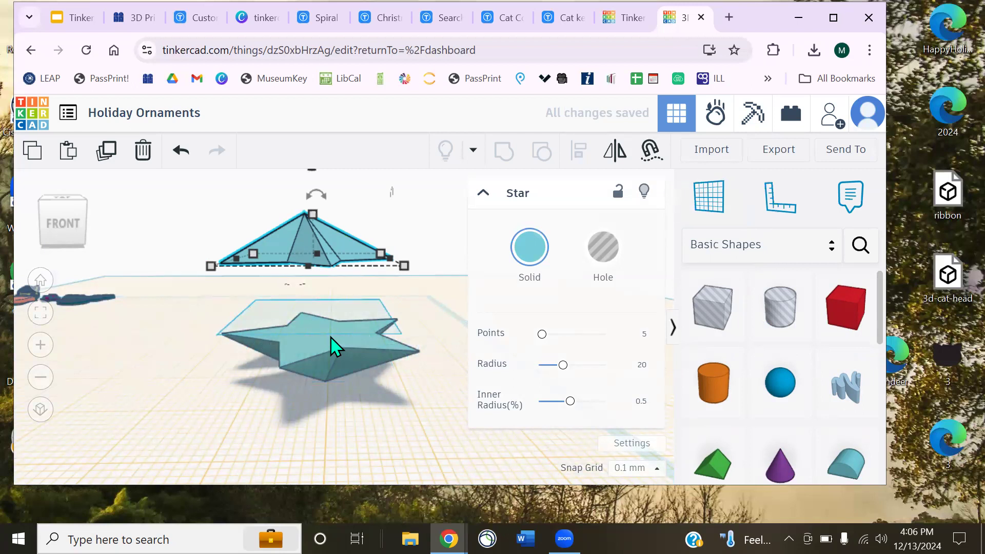
Drop the raised upright star onto the workplane on the upside-down star's flat face, checking it from the front
middle_drag(243, 378, 227, 354)
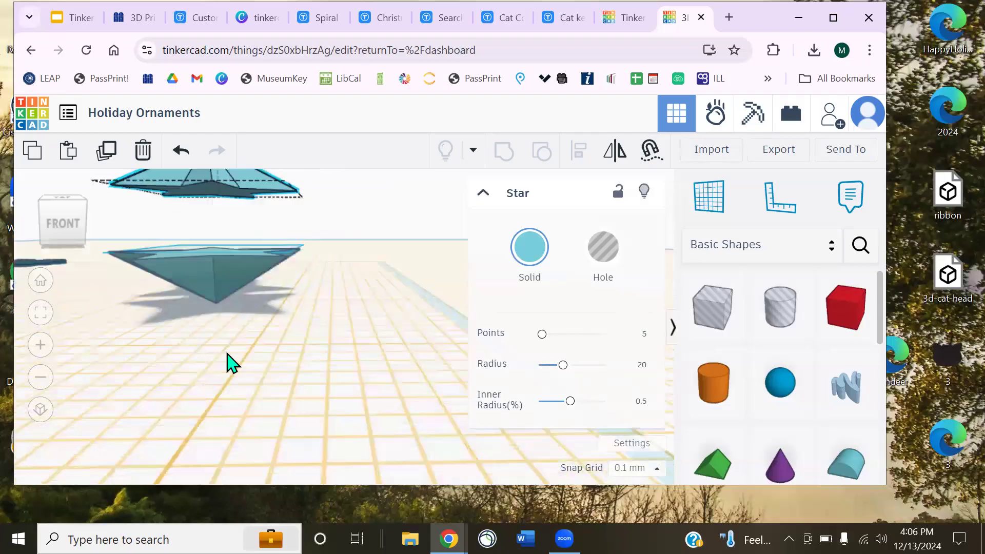
scroll(281, 383, down, 5)
right_drag(307, 364, 262, 325)
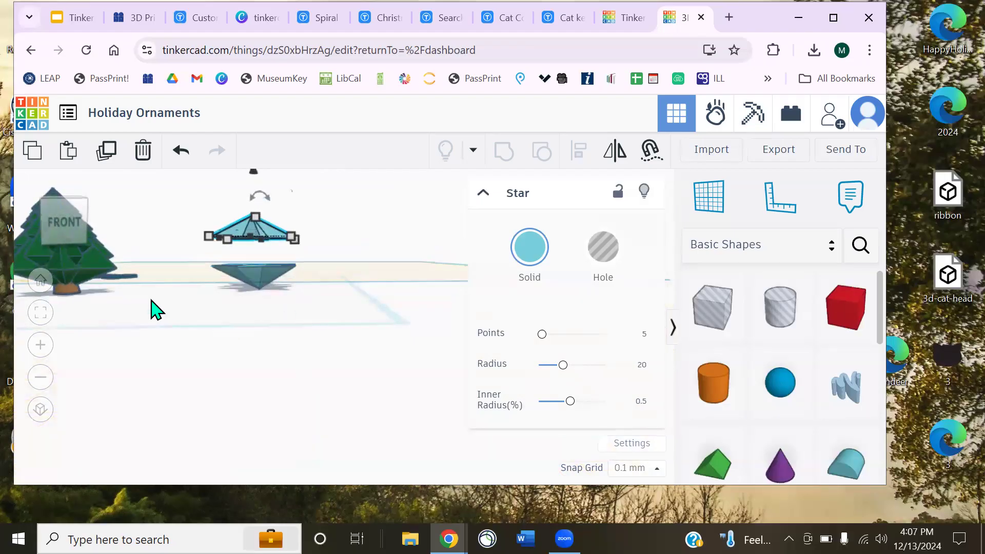
right_drag(207, 361, 218, 373)
scroll(248, 363, up, 2)
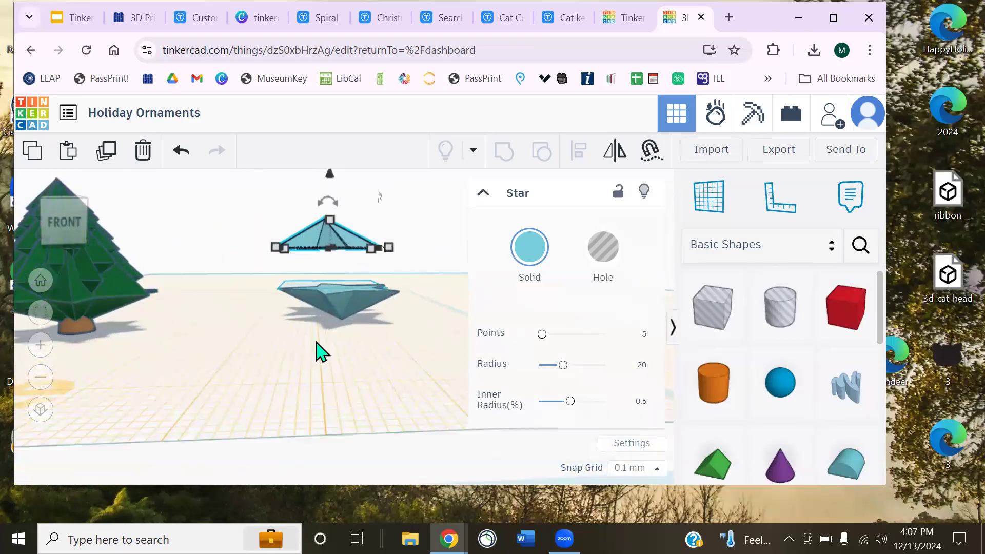
right_drag(378, 348, 310, 387)
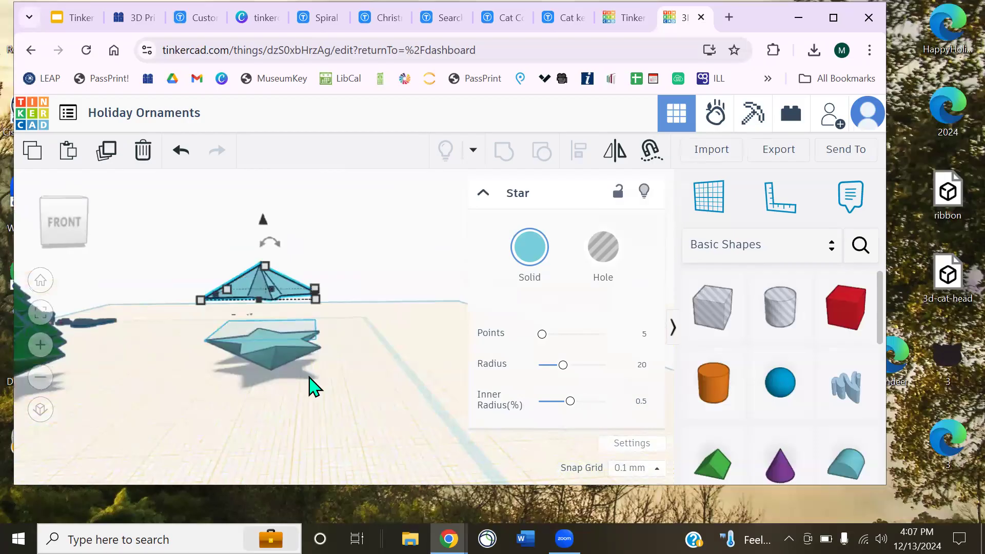
right_drag(369, 334, 339, 314)
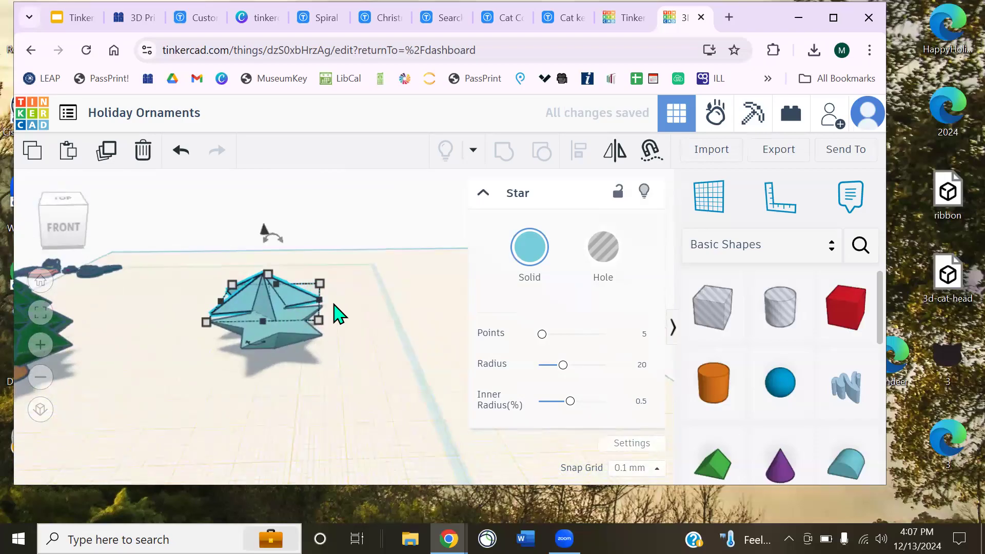
Select the upside-down star and place a new workplane on a sloped face of the upright star
right_drag(446, 257, 374, 264)
right_drag(325, 312, 306, 275)
click(299, 308)
right_drag(299, 310, 334, 324)
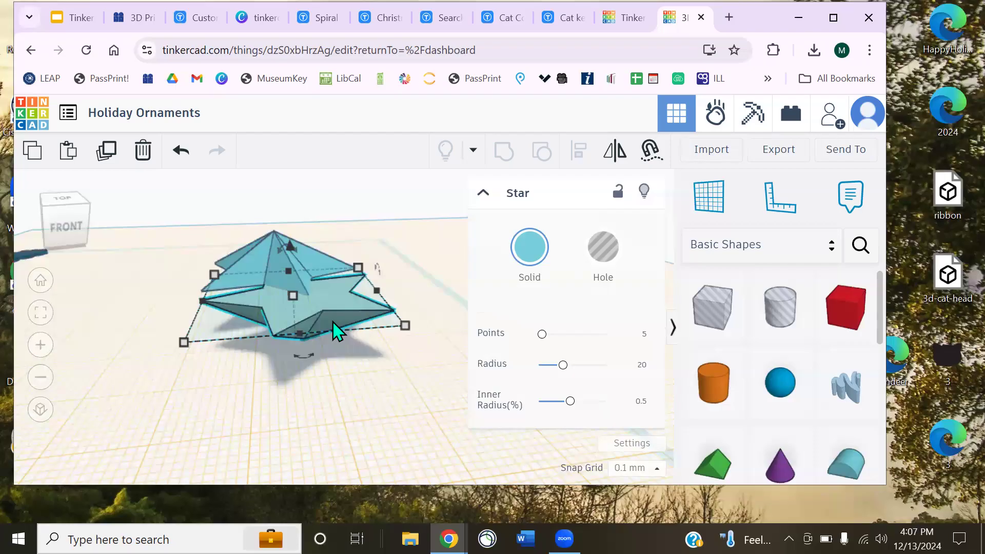
right_drag(363, 238, 315, 250)
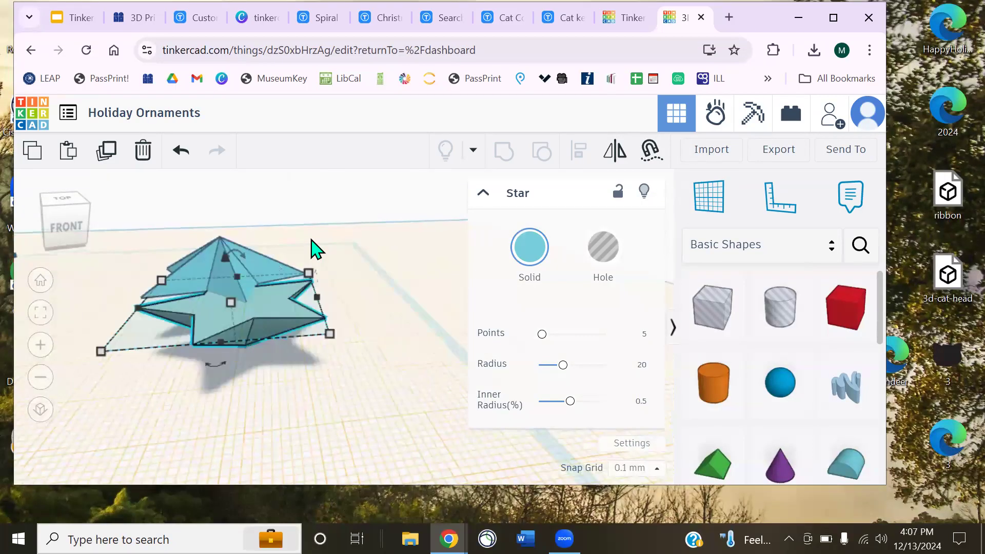
click(721, 196)
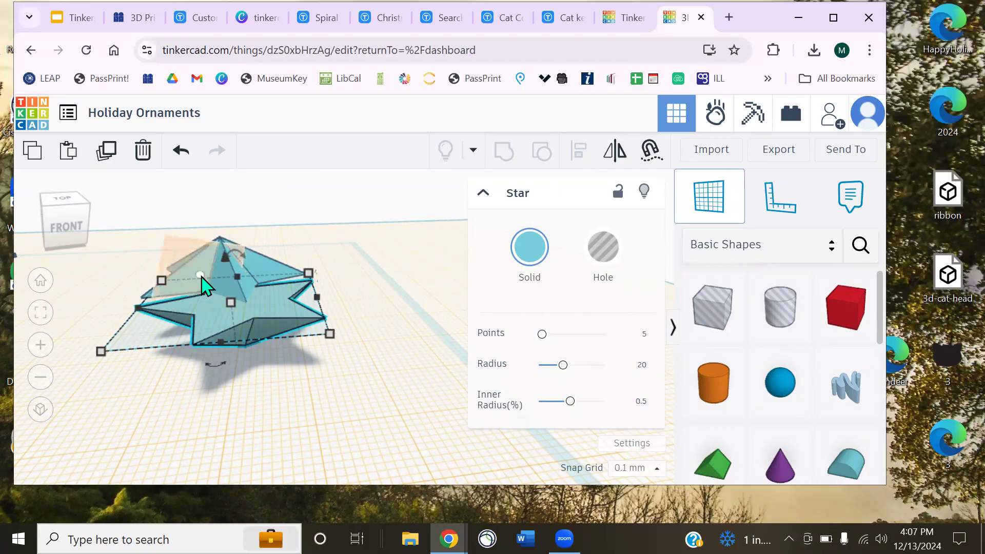
click(205, 284)
right_drag(316, 385, 259, 371)
Reset the workplane to the base grid and deselect the upside-down star
click(720, 205)
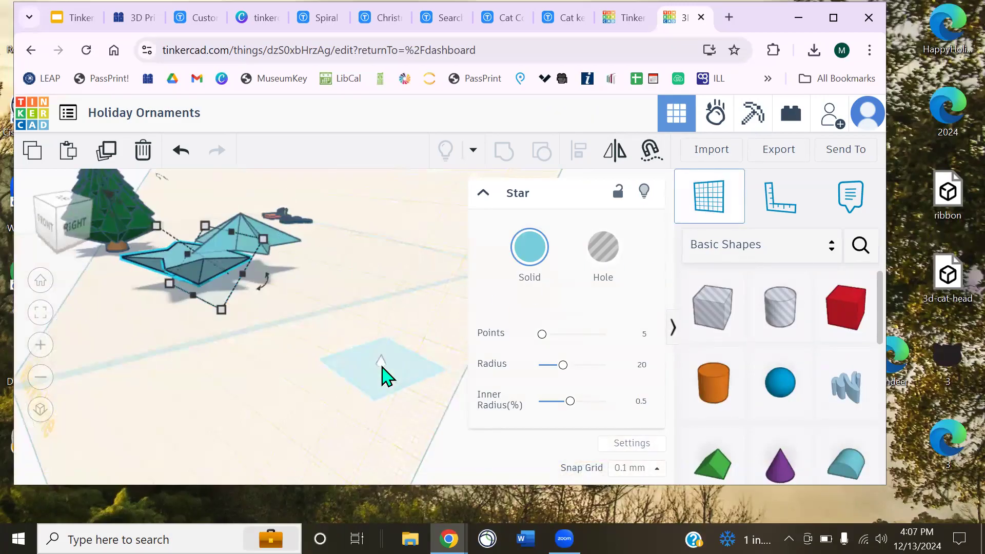
click(383, 367)
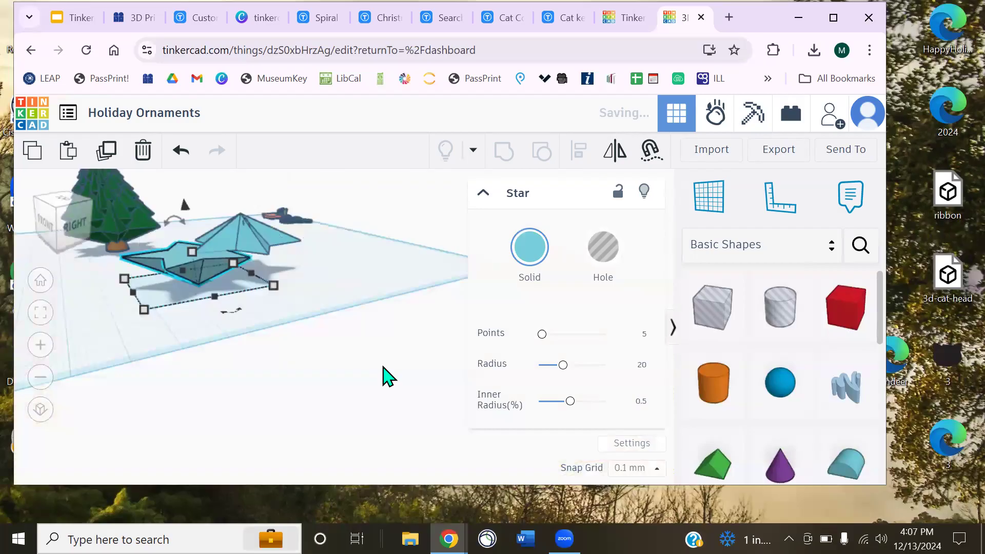
middle_drag(286, 370, 403, 382)
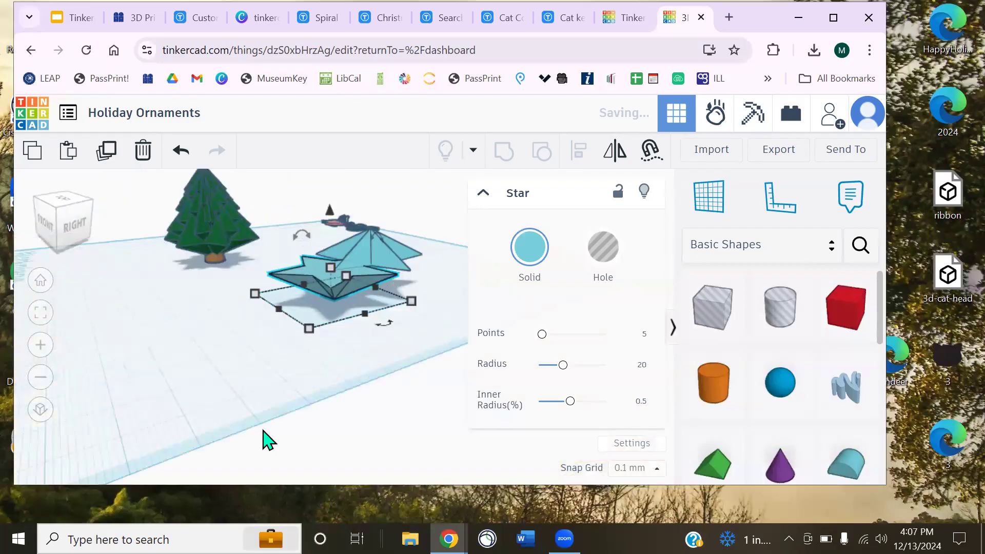
click(209, 380)
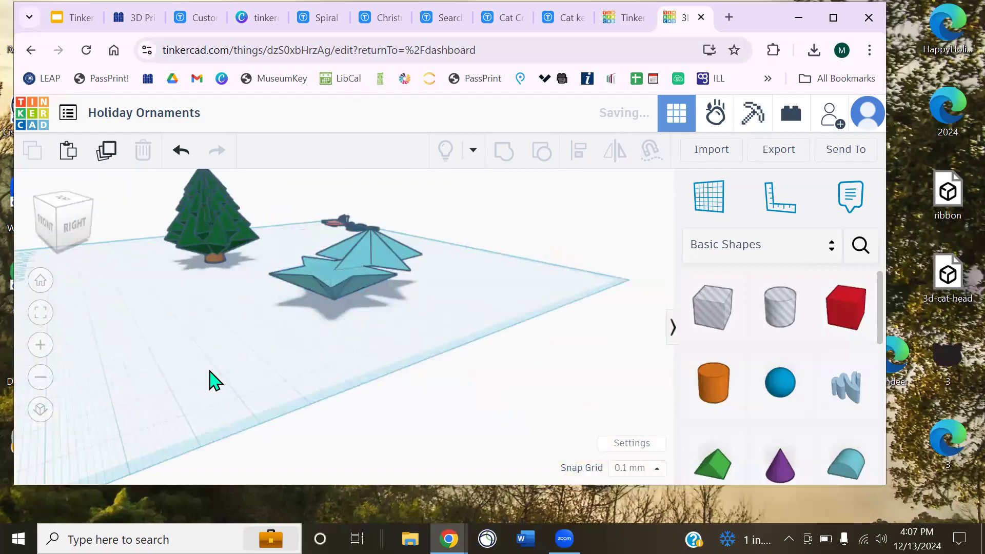
Move the upright star over the upside-down star from above, then shift it off-centre
right_drag(351, 304, 384, 334)
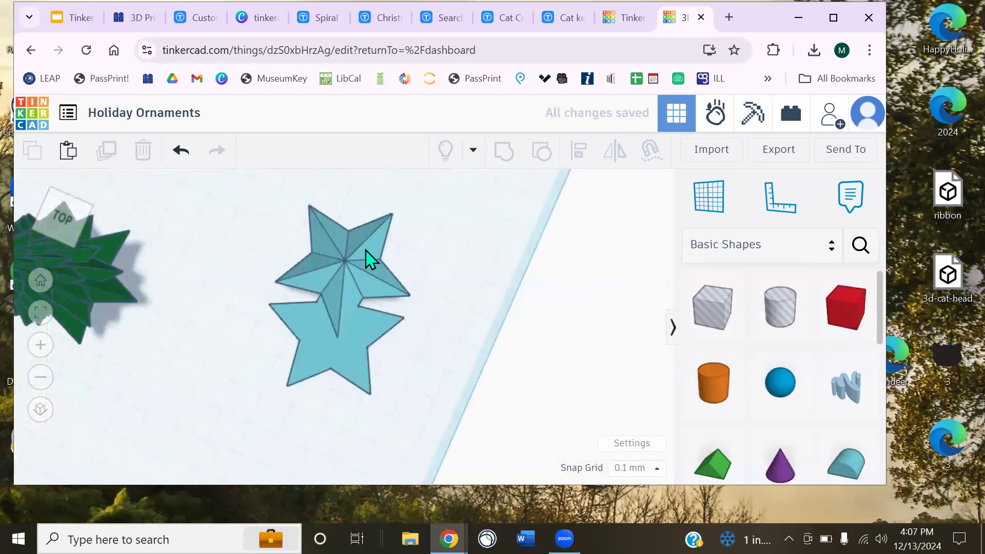
drag(367, 229, 319, 341)
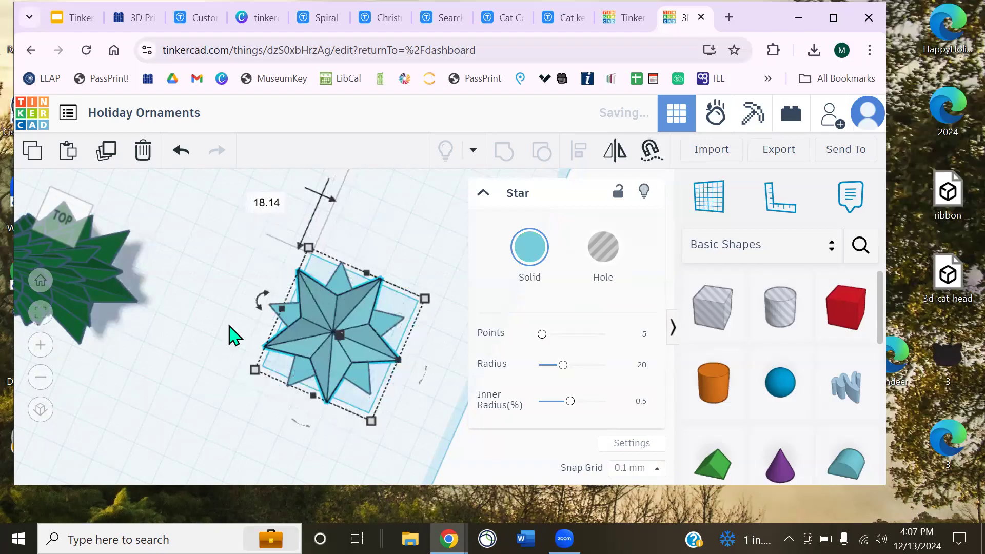
drag(254, 365, 255, 350)
right_drag(247, 336, 248, 246)
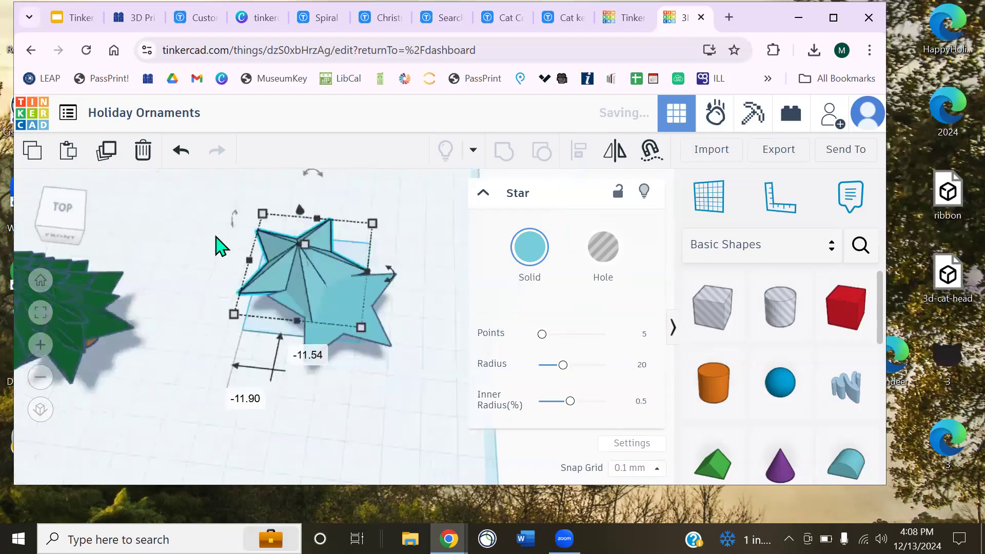
Select both stars and move them together across the workplane
drag(269, 268, 403, 376)
drag(348, 321, 320, 372)
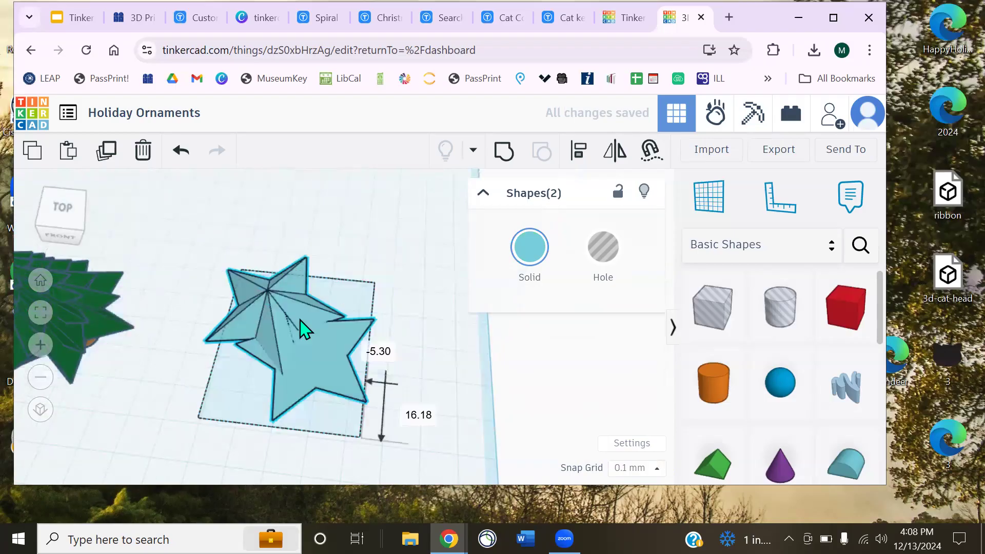
drag(368, 318, 368, 319)
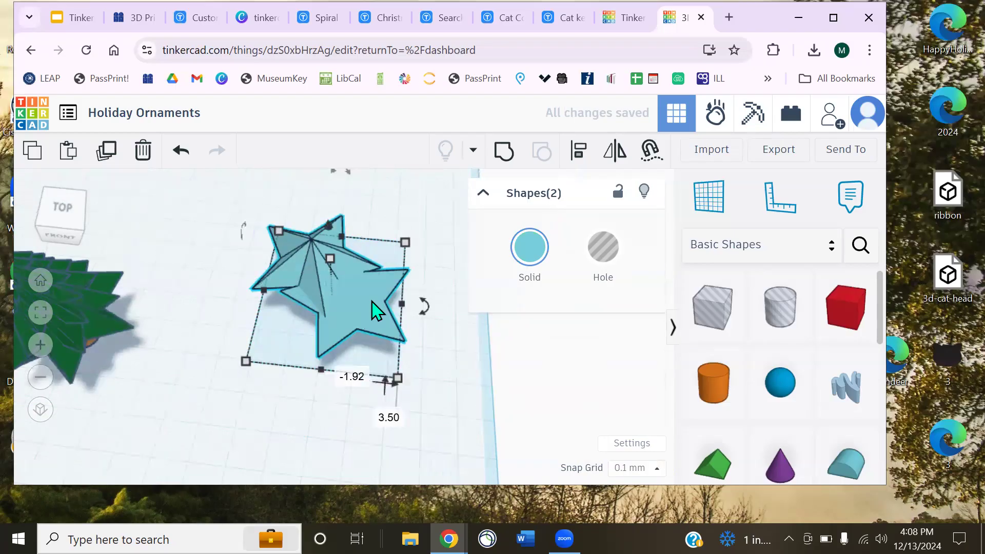
Align both stars to their common centre in both horizontal directions and check the result from above
click(575, 156)
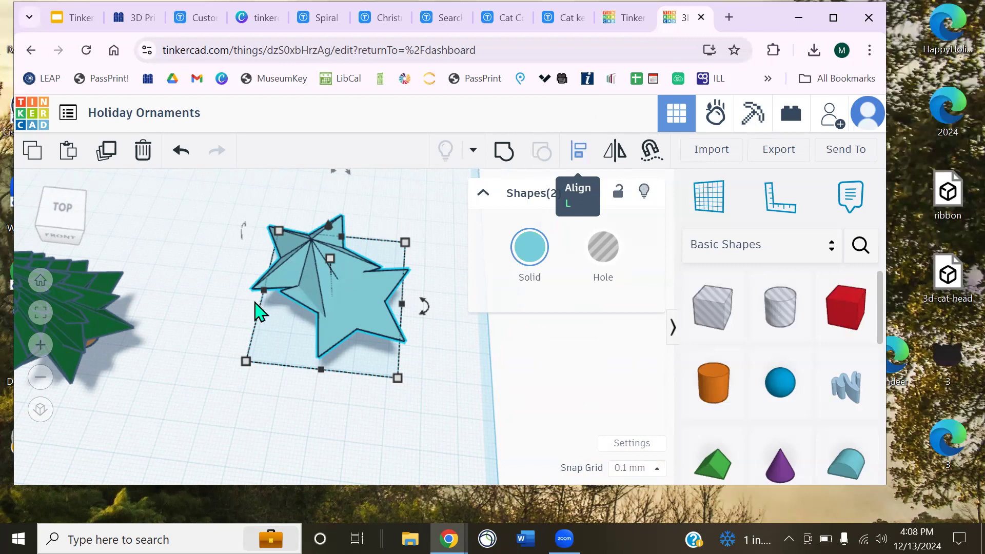
key(l)
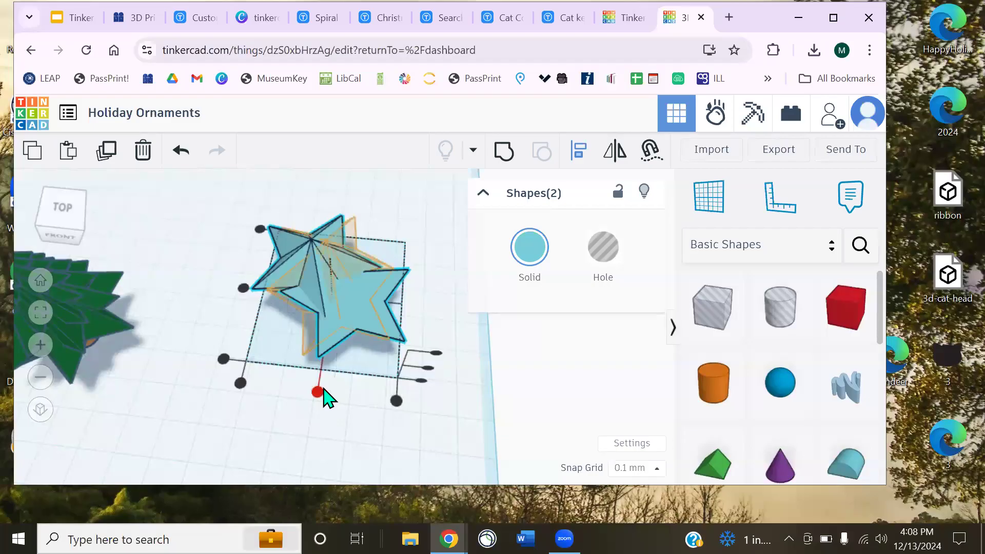
click(319, 393)
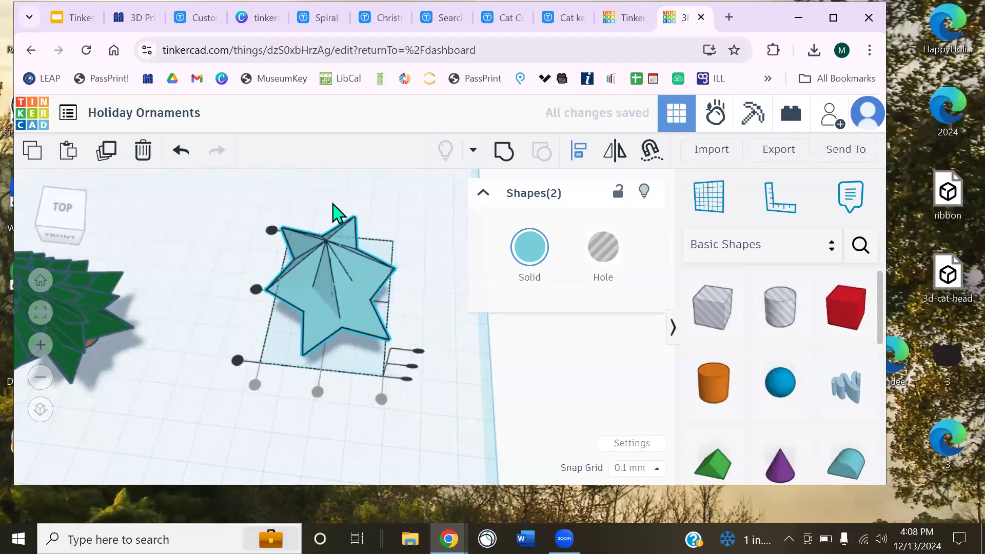
click(257, 289)
right_drag(202, 297, 211, 336)
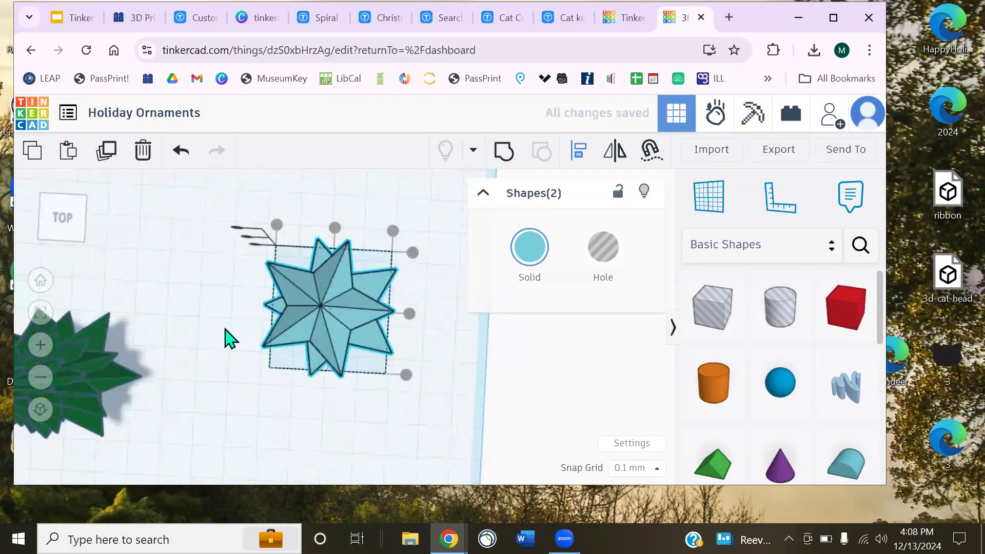
right_drag(246, 303, 255, 345)
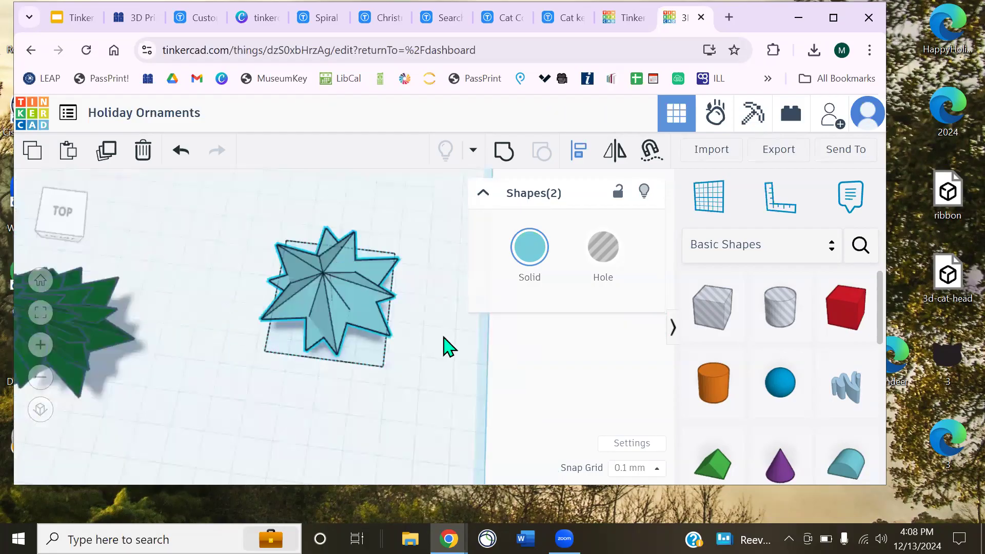
click(434, 316)
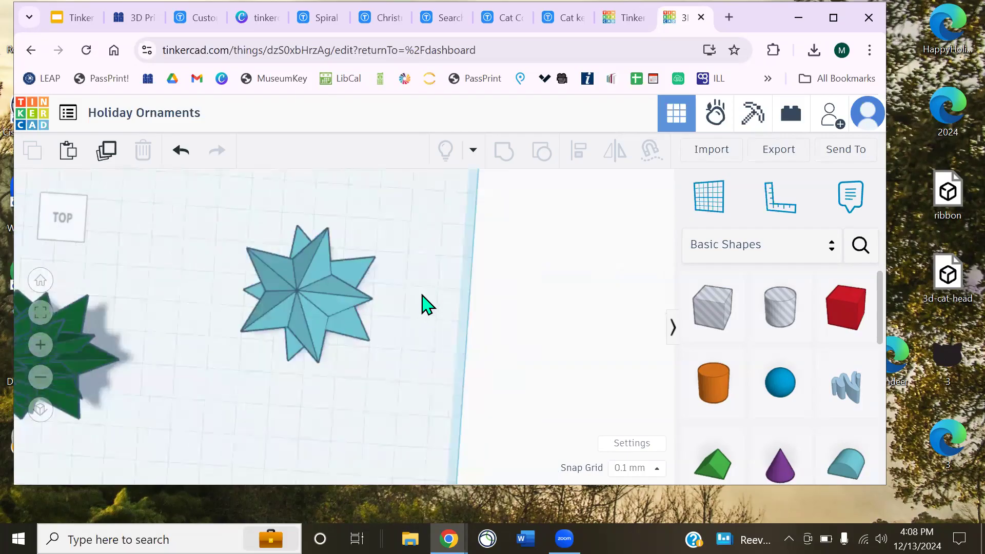
Rotate the upright star about its vertical axis so its points roughly line up with the upside-down star's points
scroll(436, 310, up, 2)
click(311, 279)
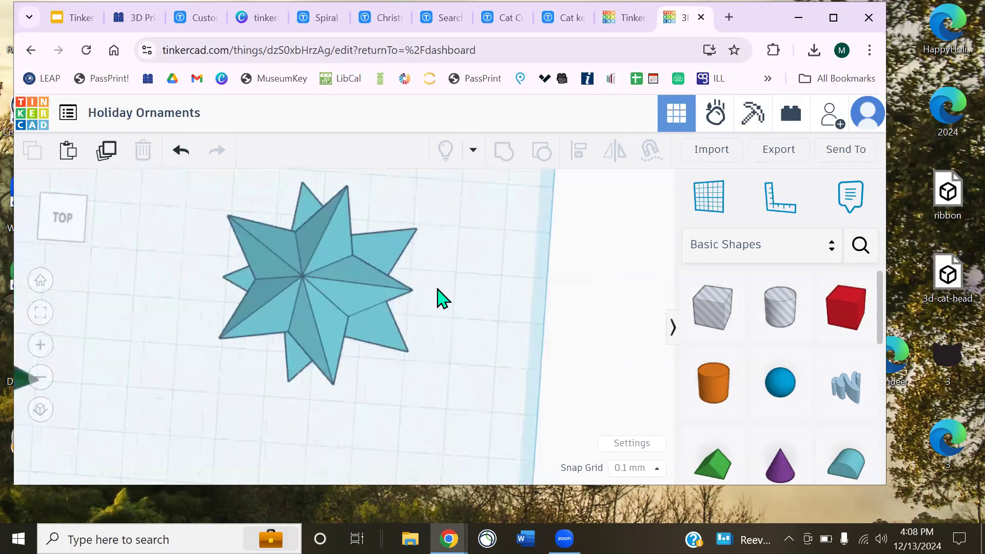
right_drag(429, 295, 427, 274)
scroll(426, 274, down, 1)
drag(431, 322, 455, 248)
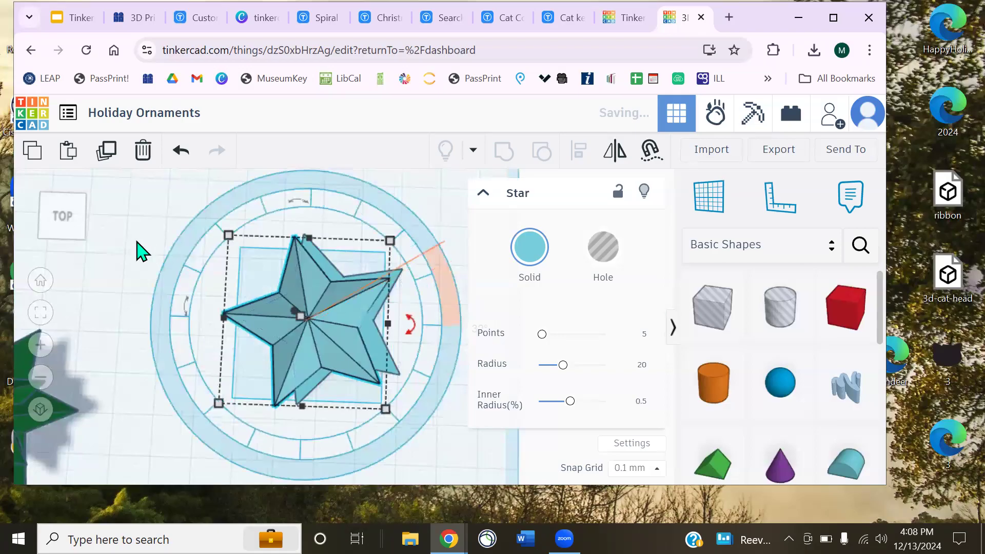
click(140, 252)
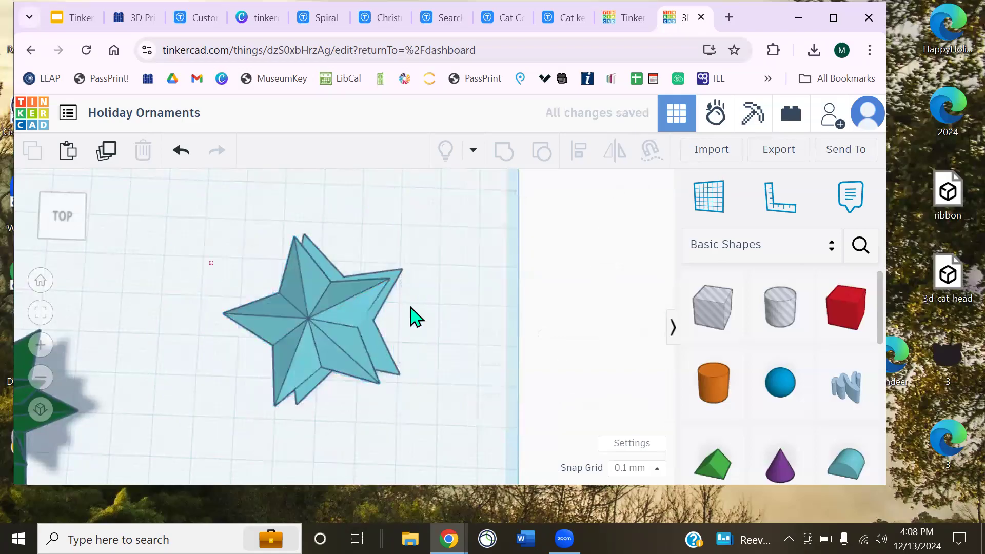
Align the two star halves and rotate one of them so its points match the other half
key(ctrl+a)
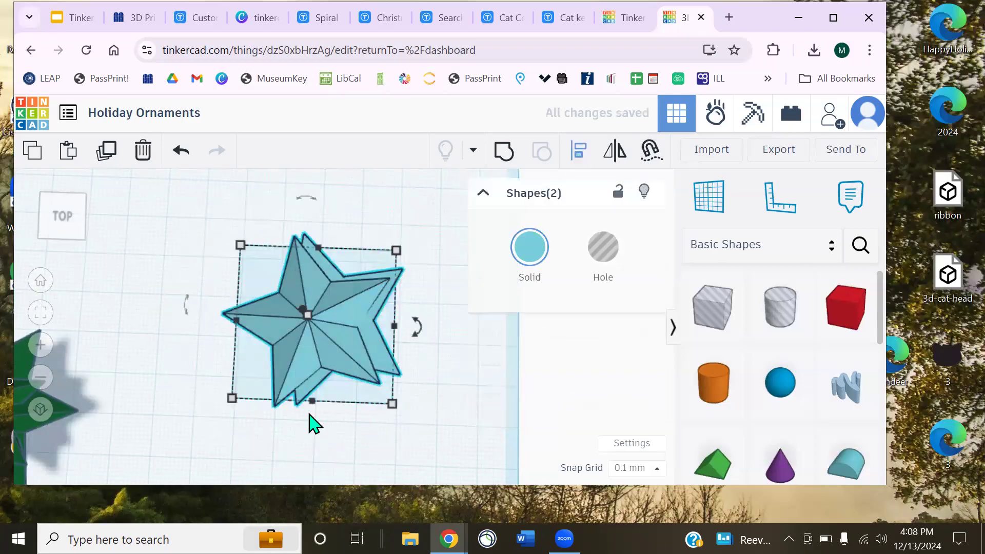
click(456, 358)
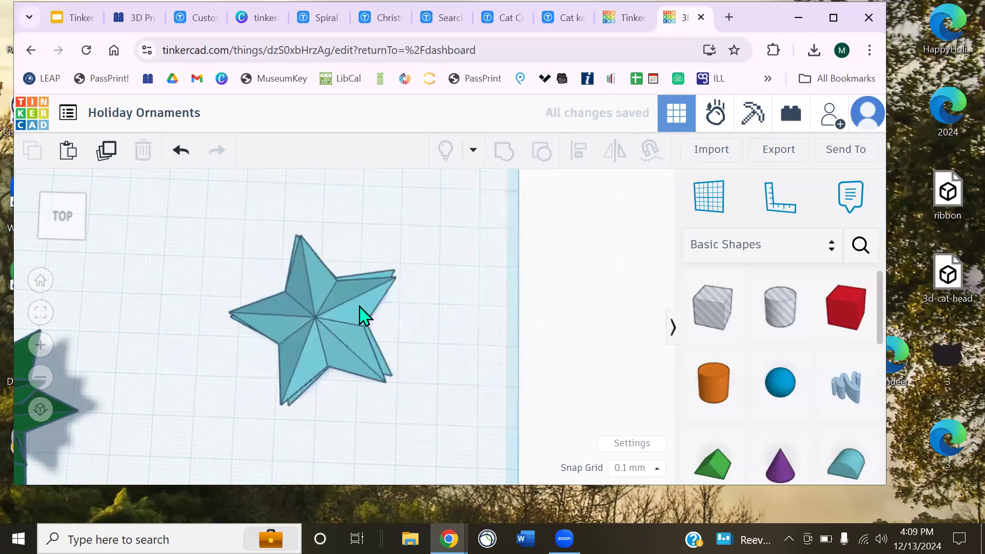
click(366, 338)
drag(417, 318, 468, 319)
click(529, 249)
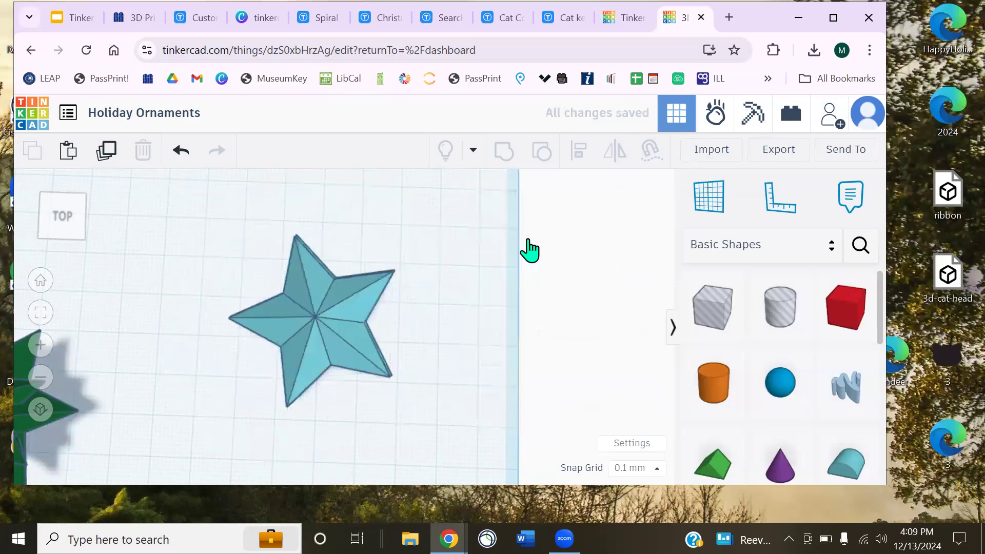
Center-align the two star halves with each other in both horizontal directions
click(573, 155)
click(311, 423)
click(224, 321)
click(487, 390)
right_drag(435, 352, 396, 314)
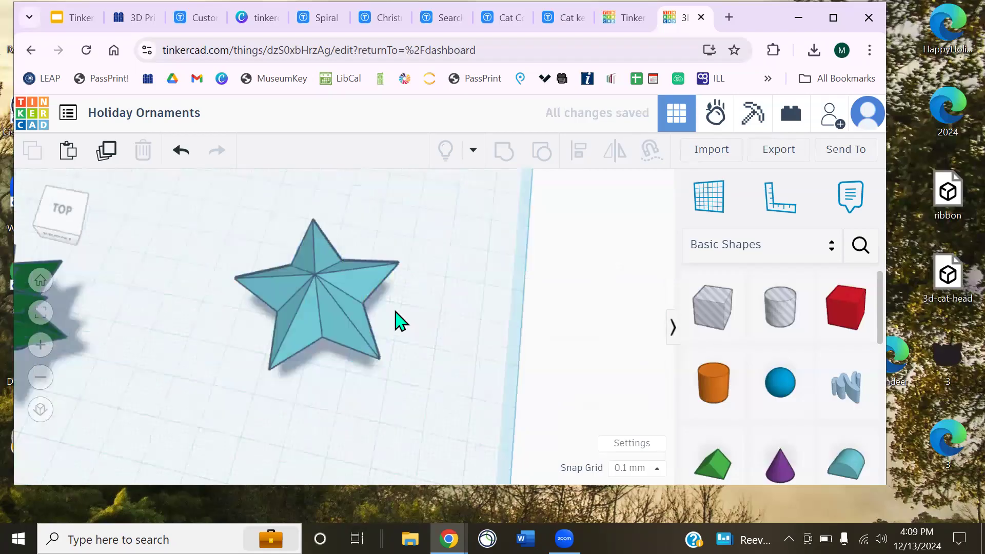
Group the two aligned star halves into a single shape
right_drag(330, 297, 485, 378)
scroll(367, 297, up, 5)
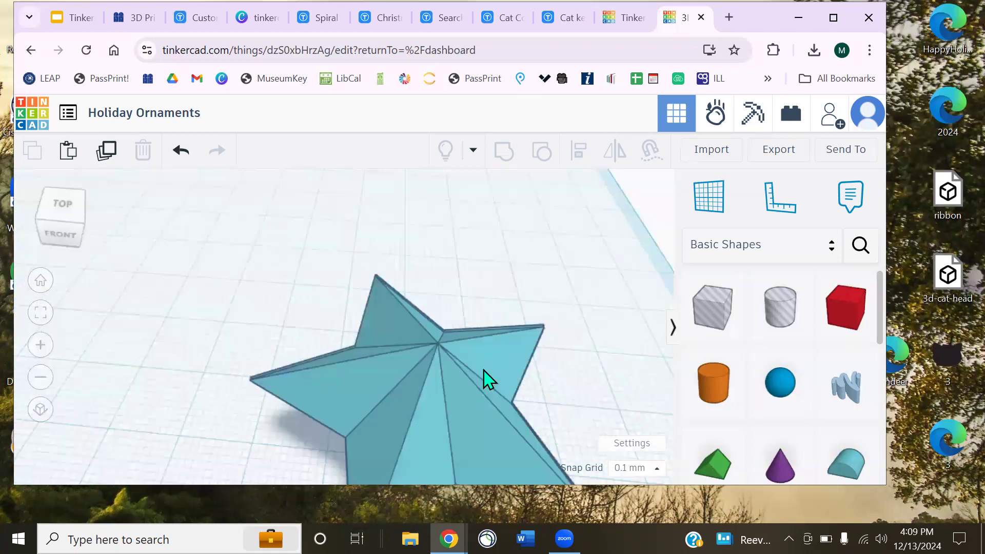
scroll(523, 348, down, 5)
right_drag(508, 322, 525, 293)
right_drag(469, 272, 409, 321)
right_drag(496, 330, 496, 346)
drag(256, 226, 473, 384)
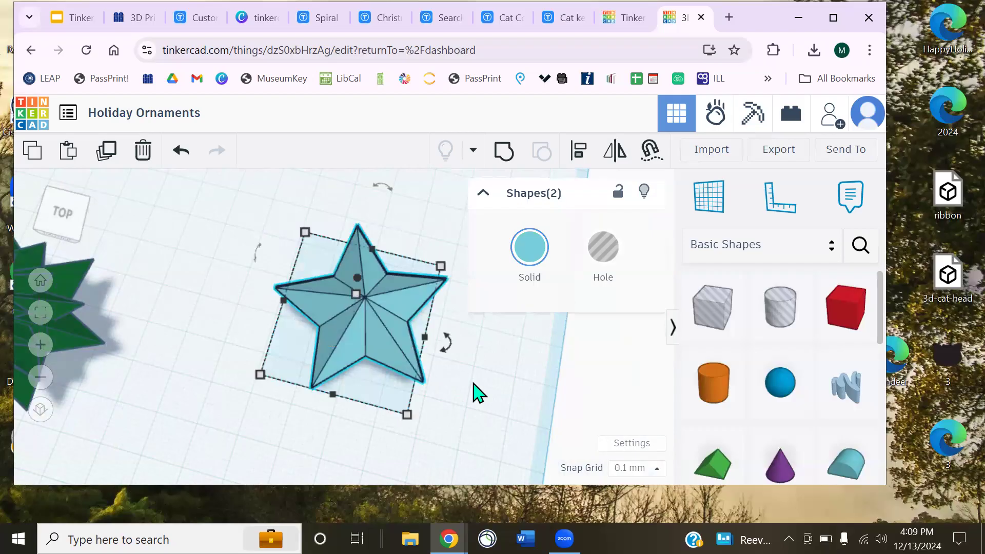
click(503, 151)
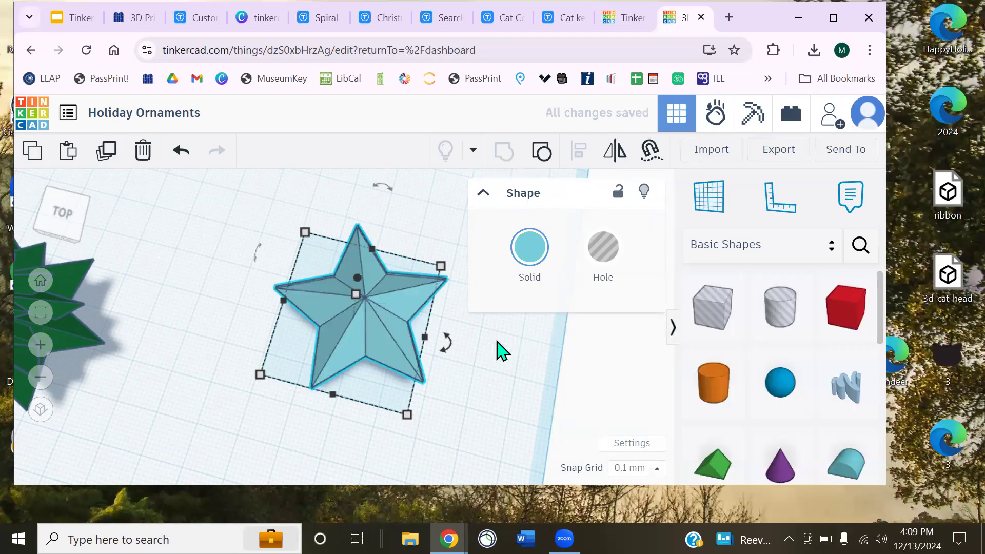
Move the grouped star across the workplane so it sits close beside the green tree
click(459, 352)
right_drag(451, 299, 379, 281)
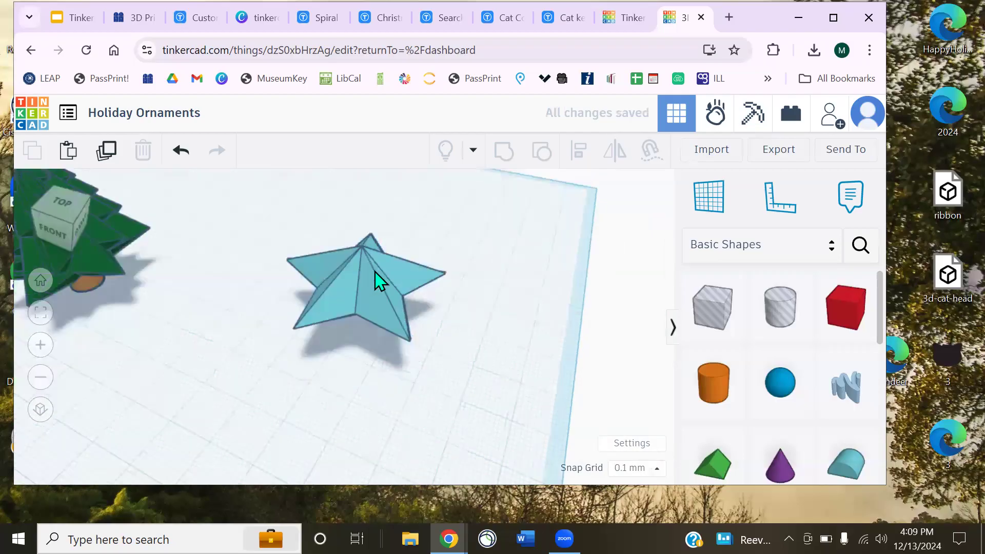
click(378, 282)
right_drag(272, 347, 231, 264)
drag(277, 272, 276, 275)
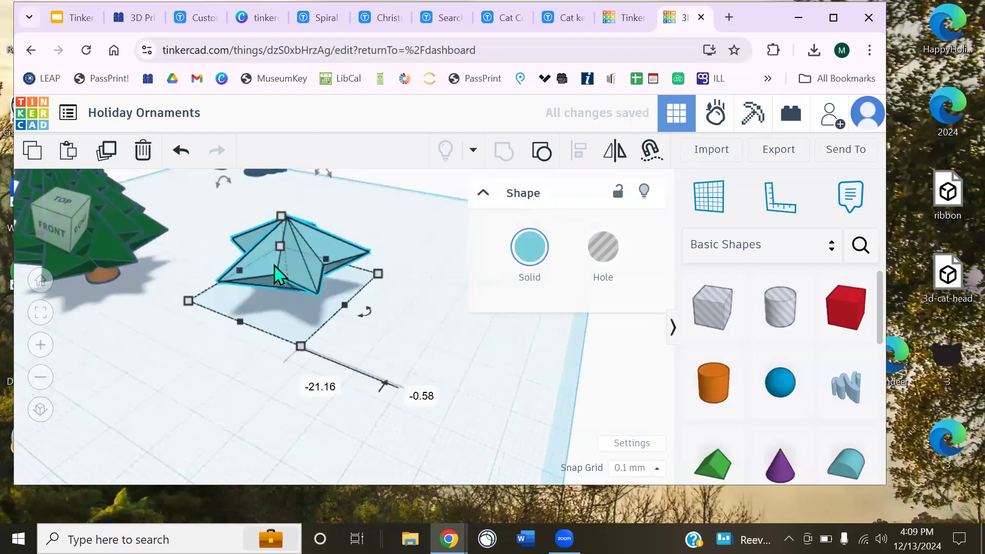
click(182, 333)
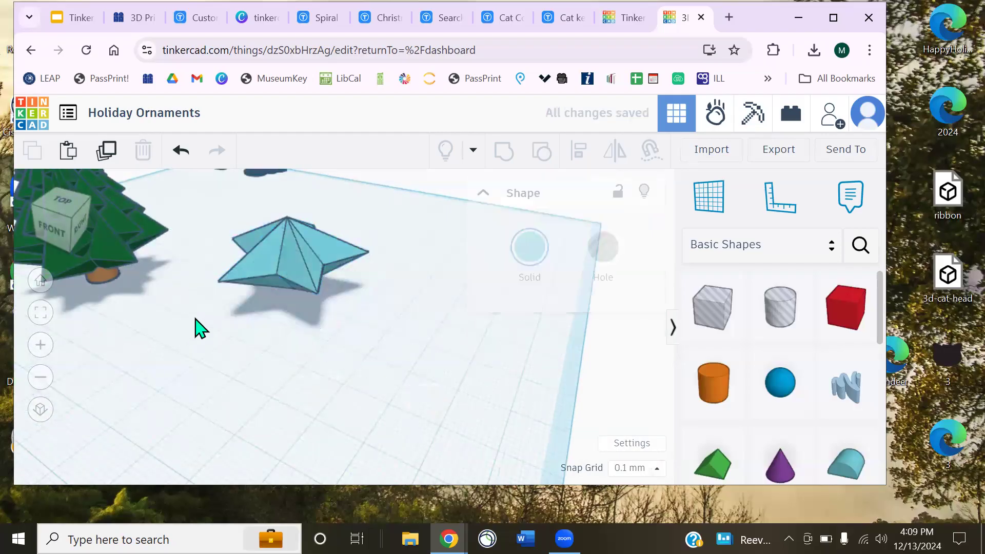
right_drag(278, 347, 352, 333)
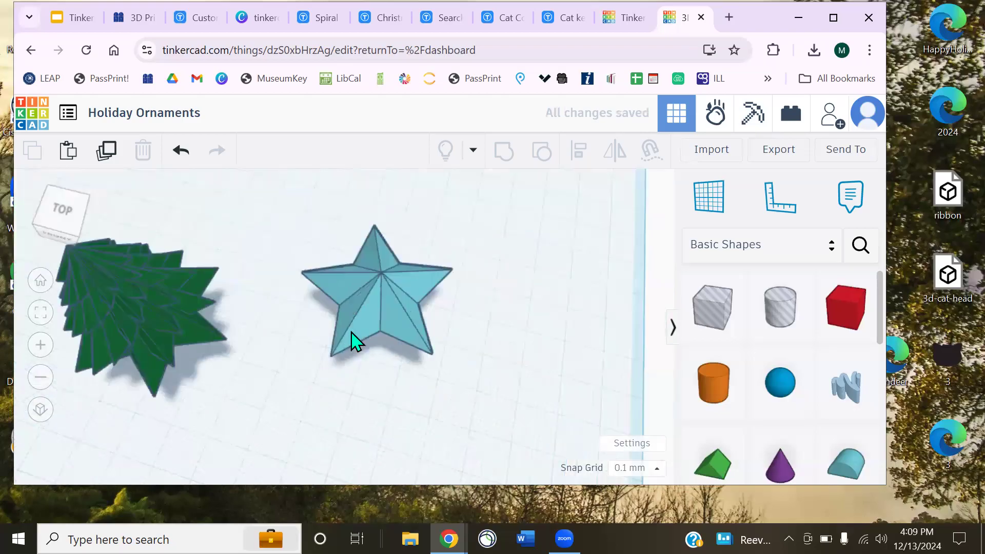
scroll(353, 341, up, 2)
scroll(287, 349, down, 2)
drag(369, 331, 296, 333)
right_drag(389, 301, 366, 331)
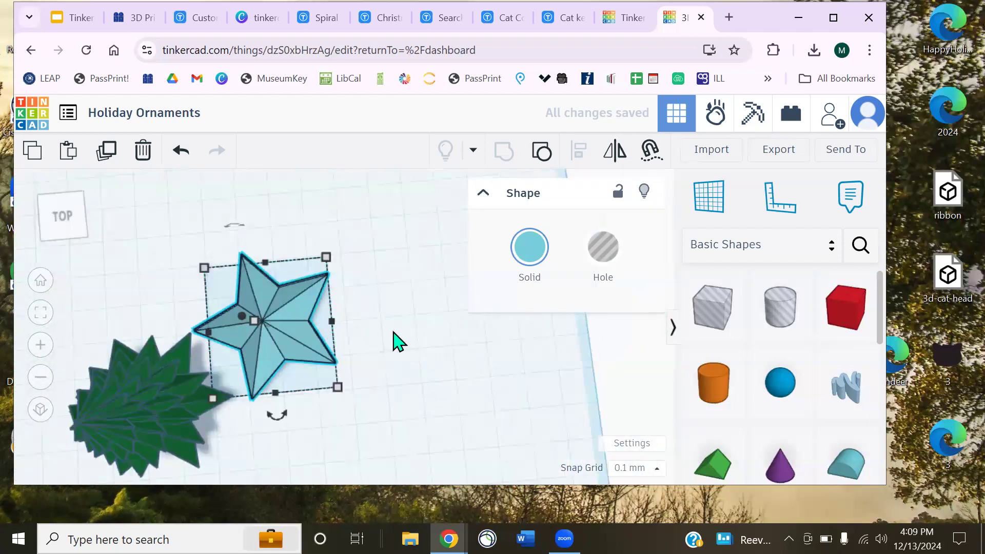
Rotate the star flat on the workplane until one of its points faces straight toward the back
middle_drag(394, 332, 395, 325)
scroll(394, 326, up, 2)
mouse_move(312, 189)
mouse_down()
mouse_move(342, 185)
mouse_move(329, 190)
mouse_up()
key(ctrl+z)
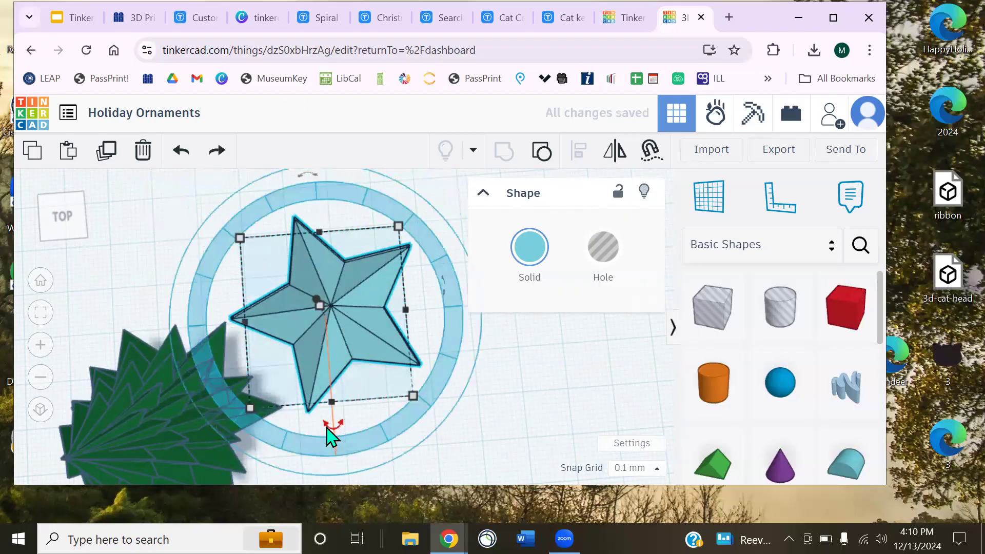
drag(334, 430, 282, 495)
click(465, 410)
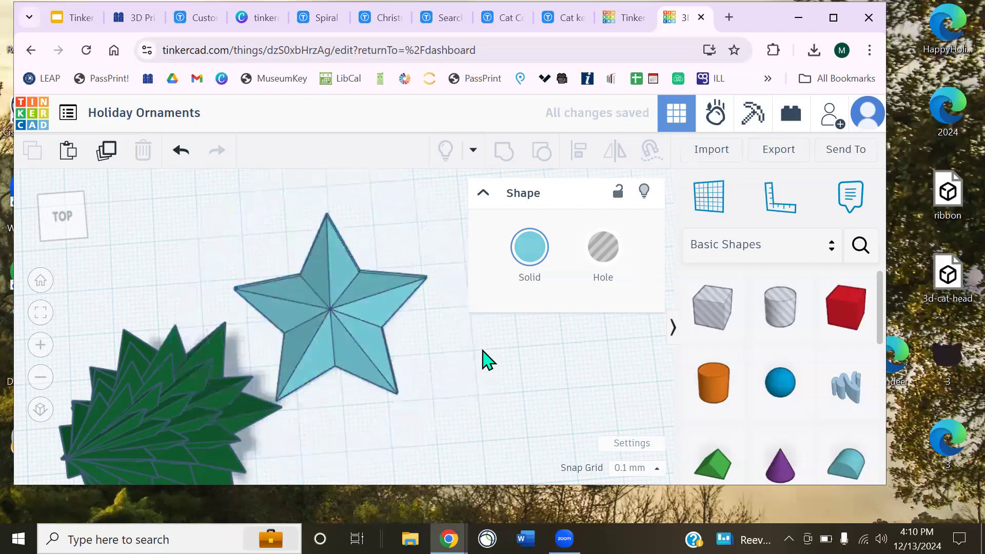
Tilt the star from lying flat to standing upright with one point facing up
click(364, 307)
middle_drag(467, 348, 440, 321)
right_drag(484, 306, 386, 250)
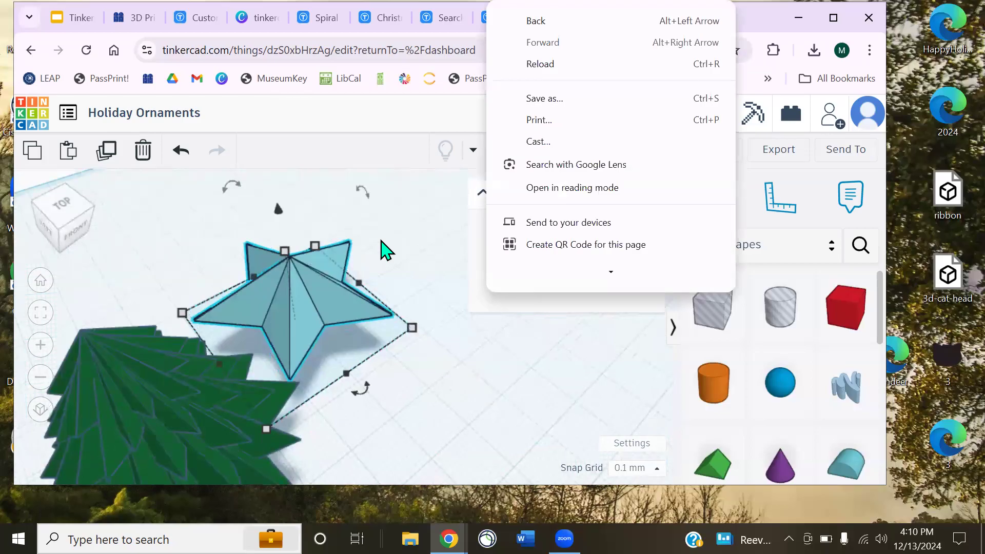
click(331, 278)
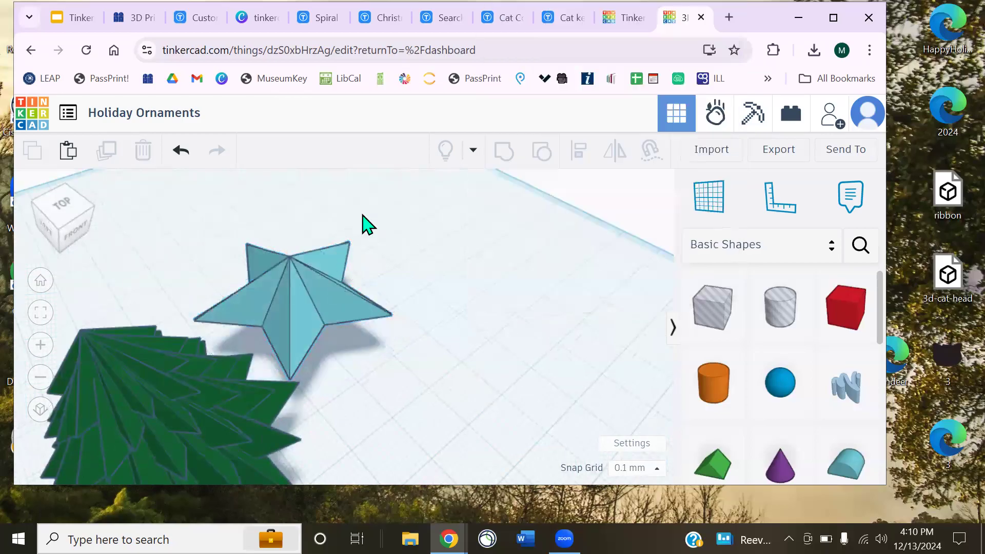
drag(398, 211, 413, 237)
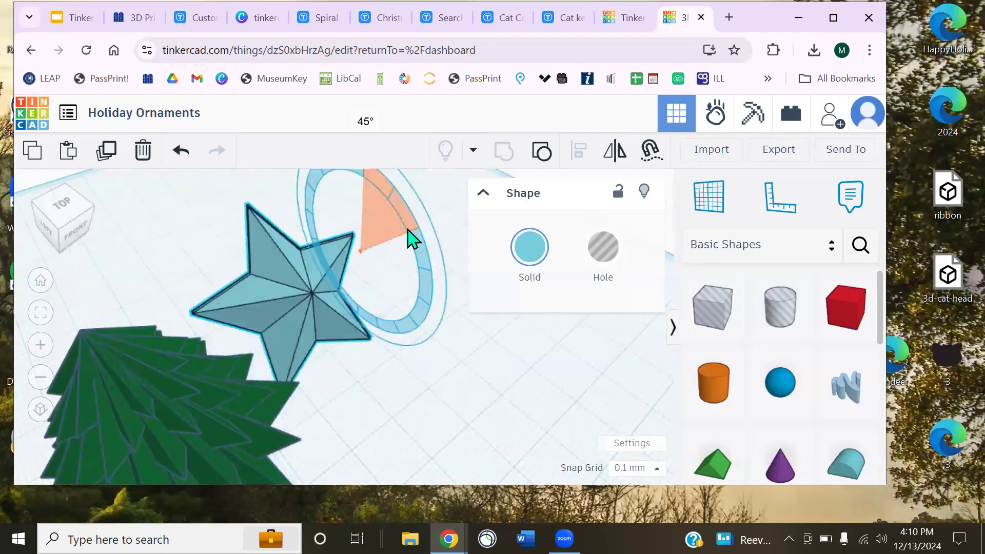
drag(428, 284, 433, 299)
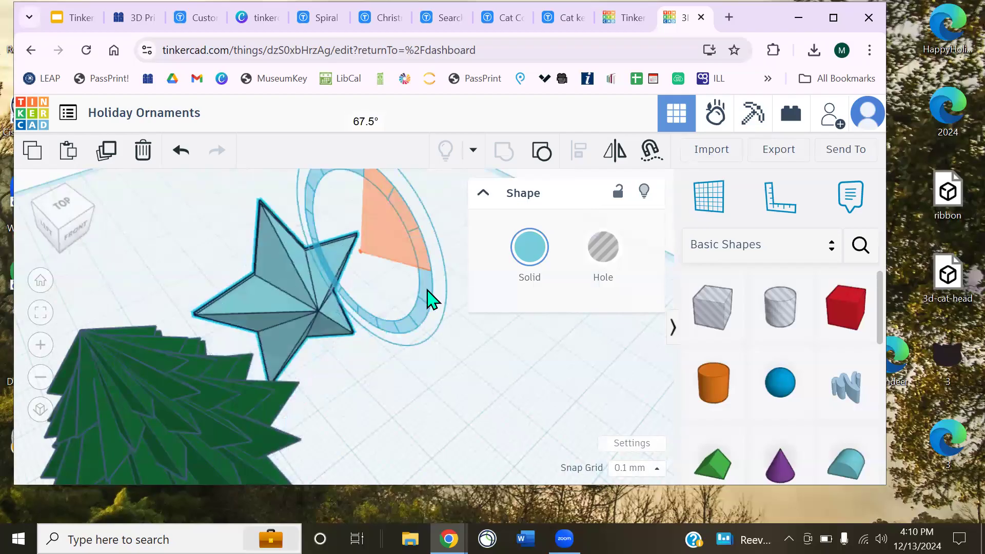
right_drag(276, 370, 417, 315)
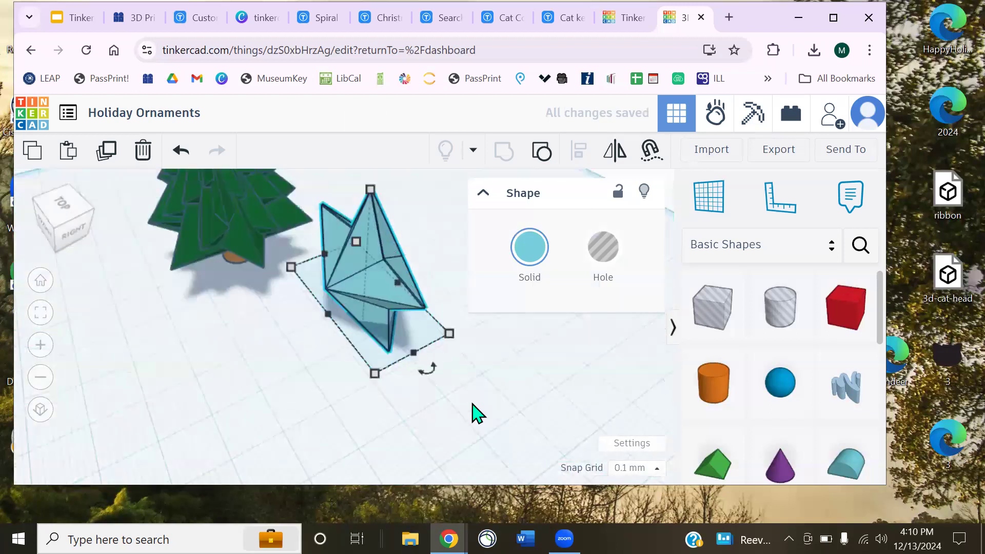
right_drag(456, 368, 486, 358)
right_drag(416, 331, 406, 339)
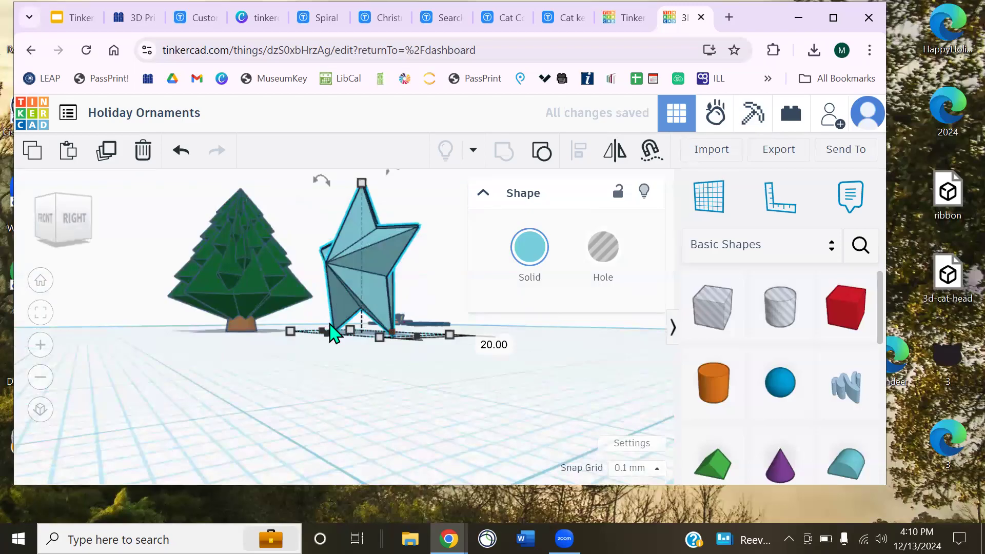
Center-align the upright star with the tree in both horizontal directions
right_drag(352, 395, 446, 433)
right_drag(397, 403, 409, 375)
drag(148, 272, 329, 362)
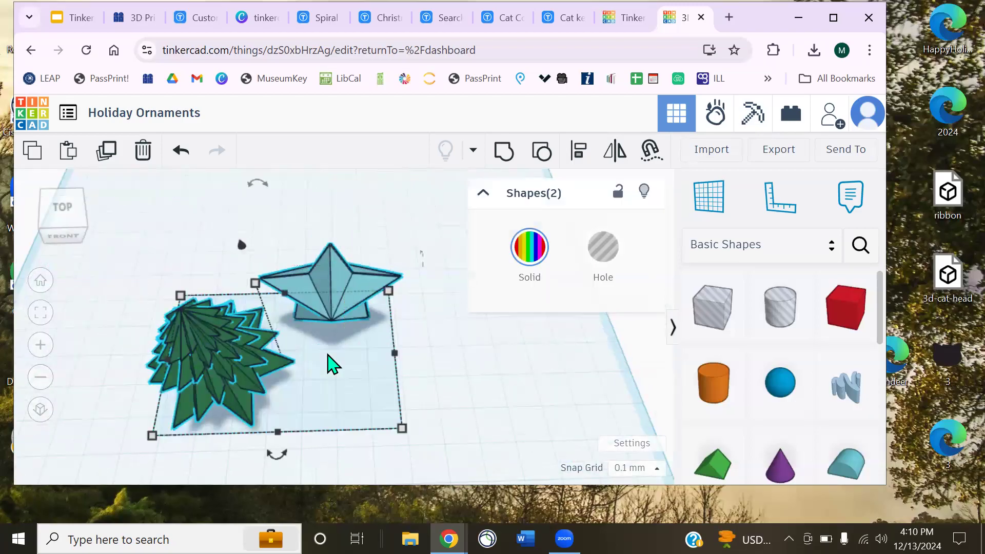
drag(303, 307, 309, 303)
click(578, 150)
click(264, 440)
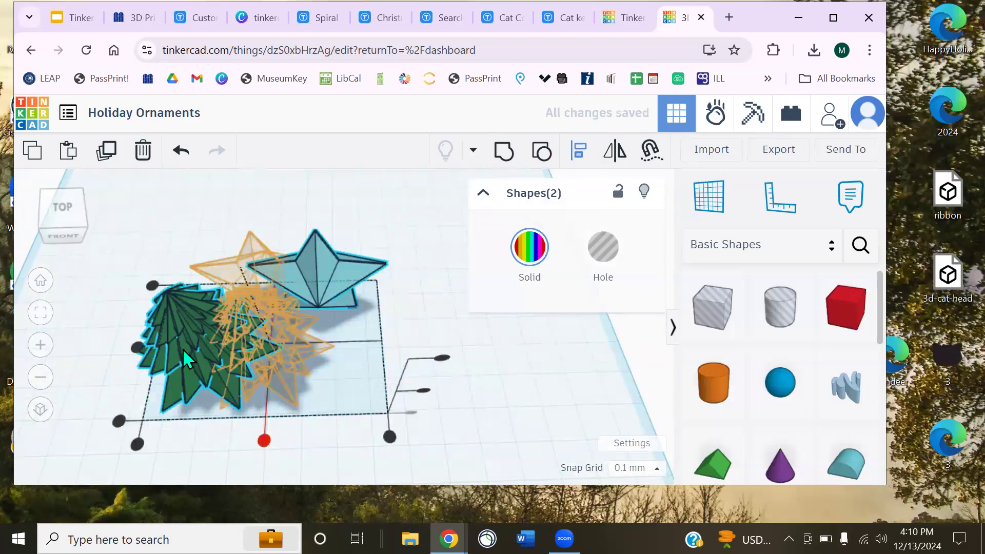
click(183, 348)
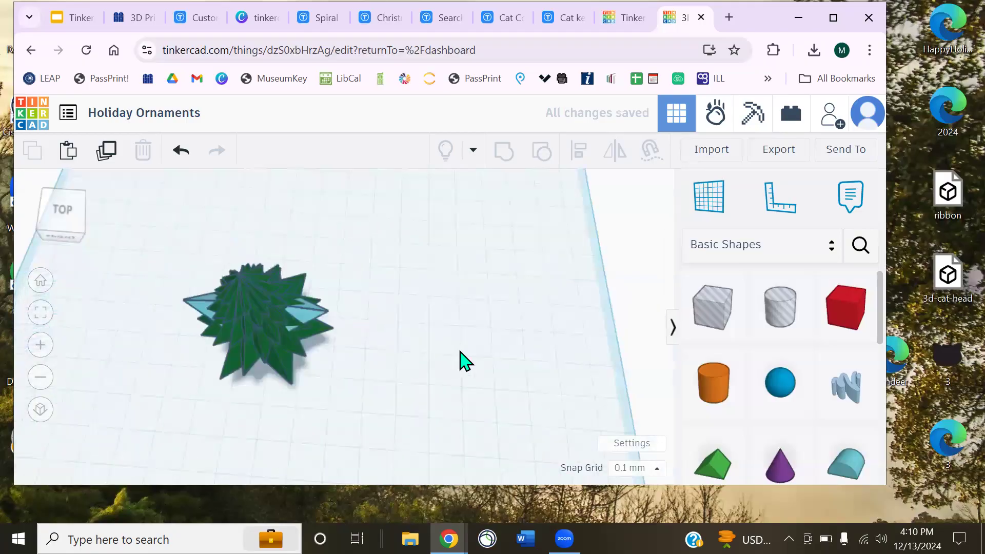
Raise the star 35.3 mm above the workplane so it rests at the tip of the tree
scroll(462, 361, up, 5)
right_drag(558, 317, 416, 251)
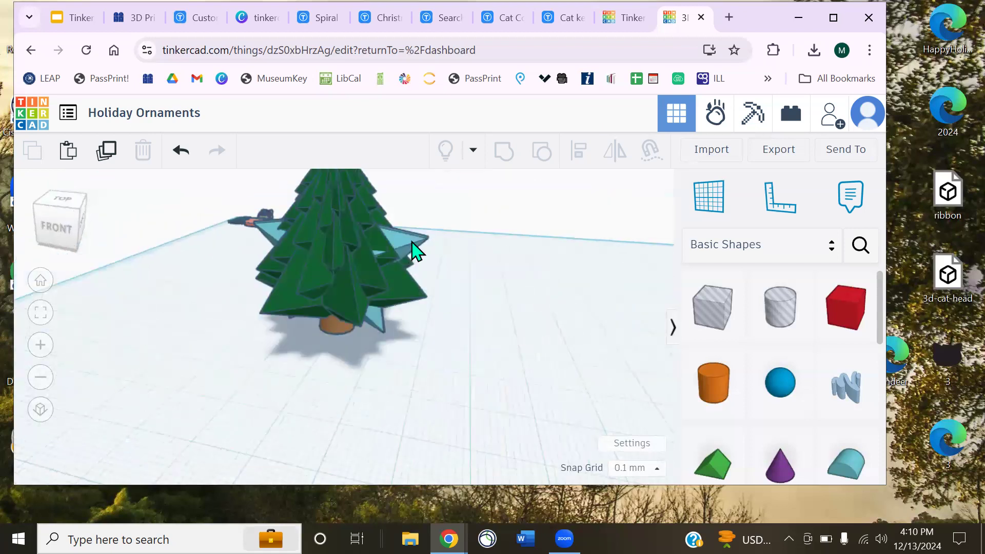
click(416, 252)
right_drag(457, 379, 323, 196)
drag(319, 194, 310, 10)
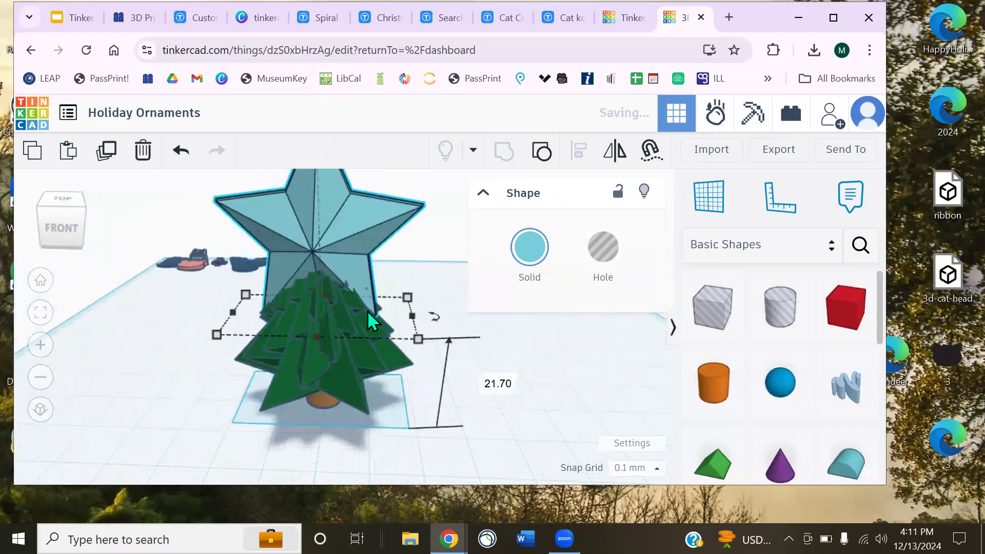
scroll(390, 261, down, 3)
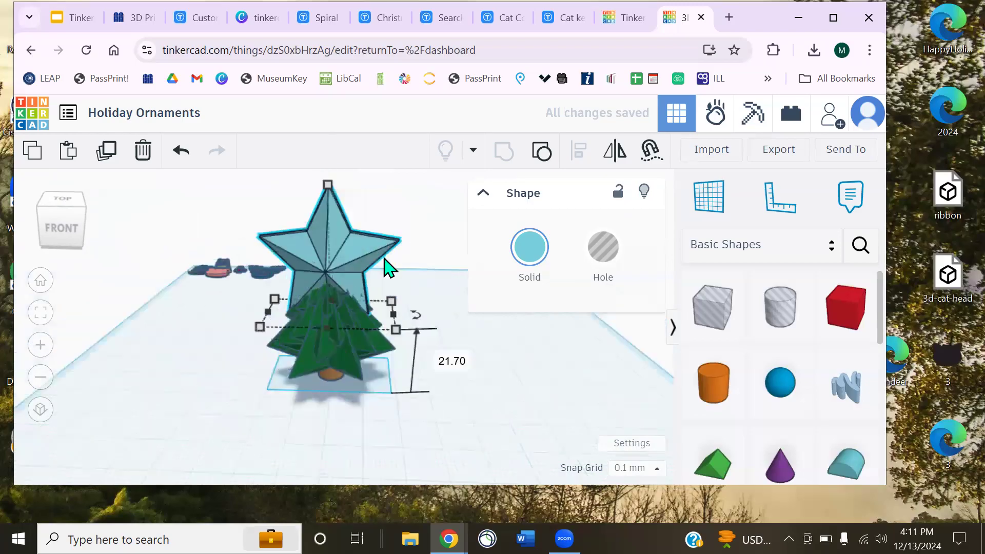
drag(301, 218, 301, 164)
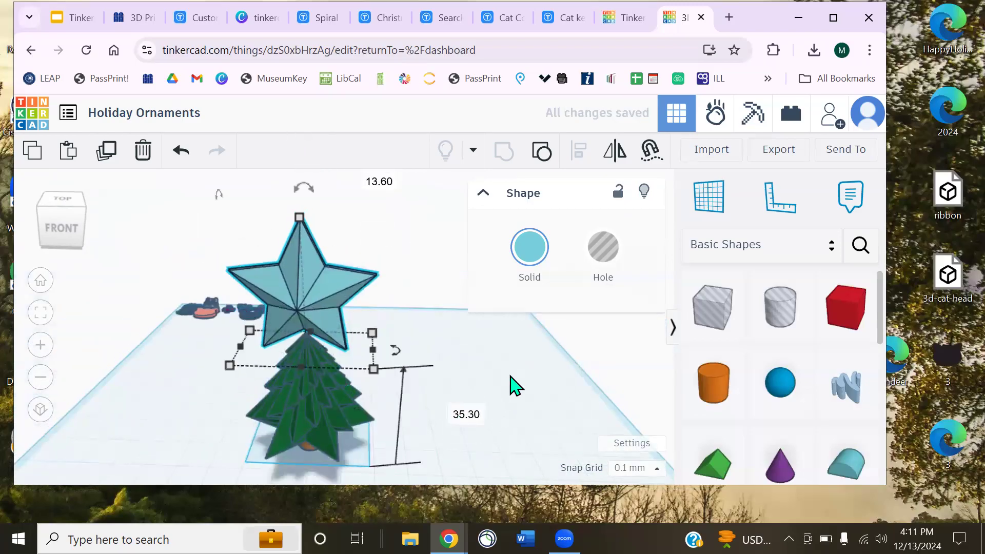
right_drag(524, 382, 418, 315)
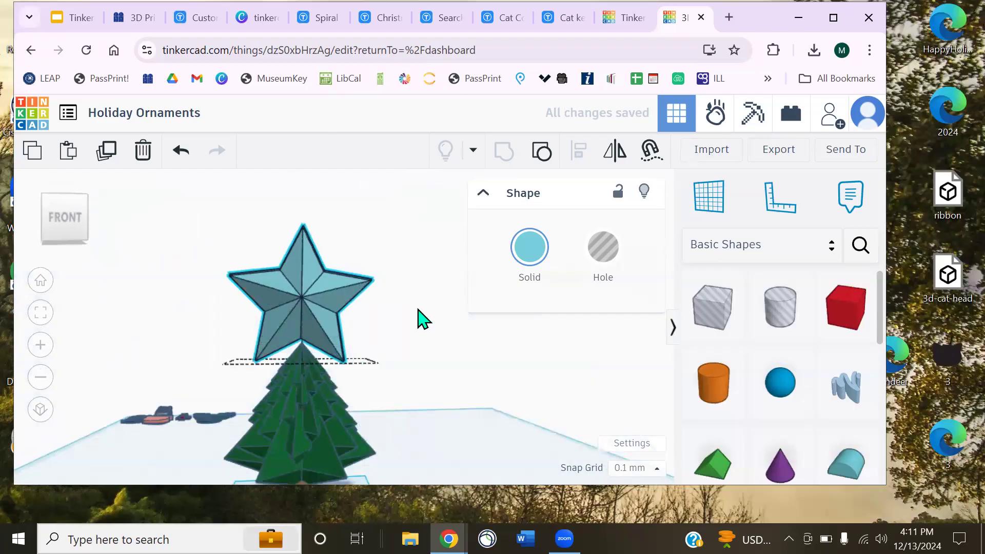
Scale the star down proportionally about its center until it fits as a small topper on the tree
right_drag(434, 361, 415, 405)
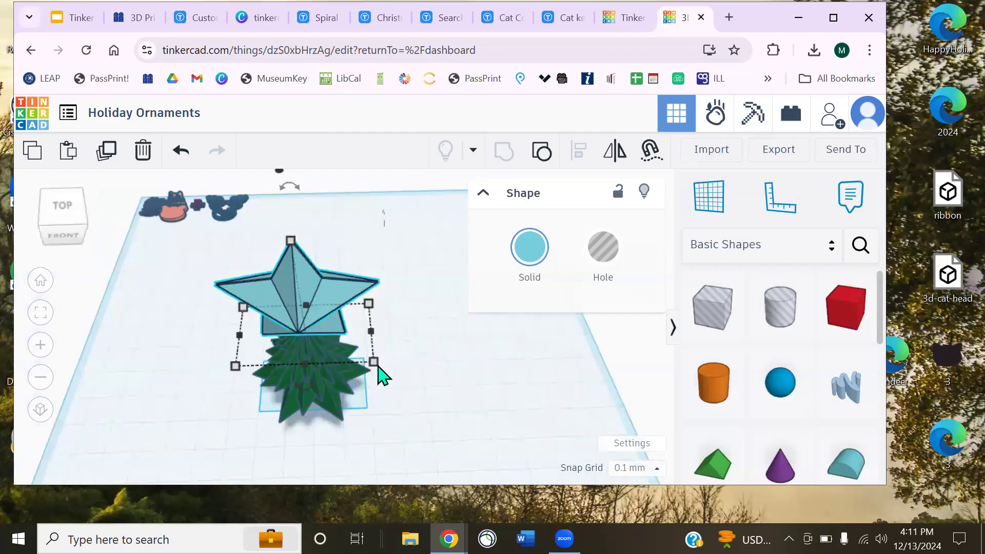
mouse_move(374, 363)
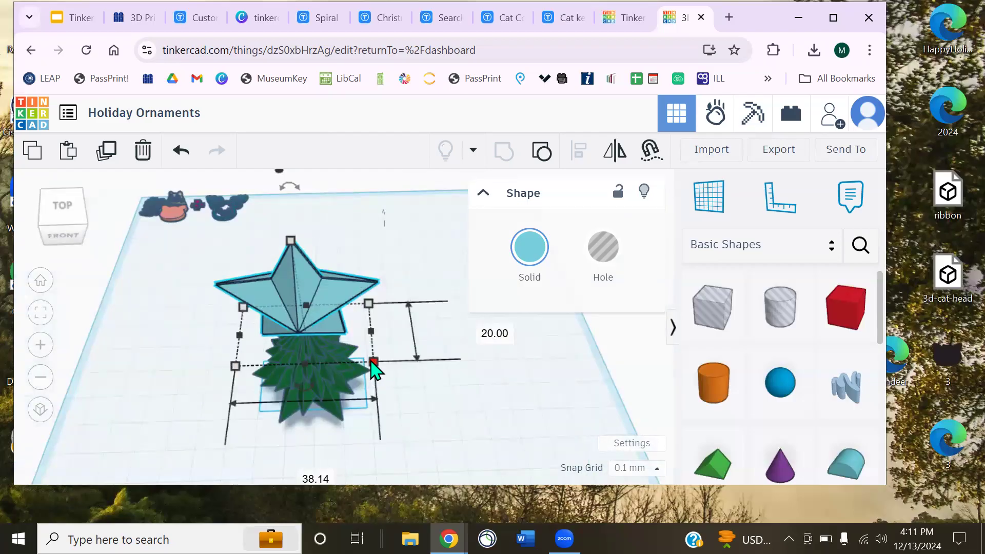
drag(374, 363, 355, 354)
right_drag(402, 387, 341, 374)
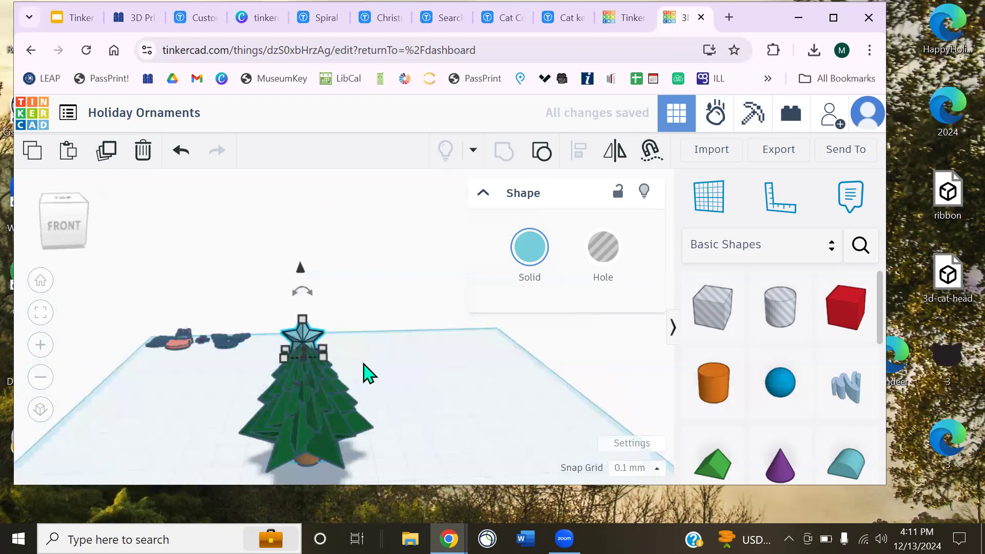
Examine from several angles how the star sits on the tip of the tree
scroll(364, 373, up, 5)
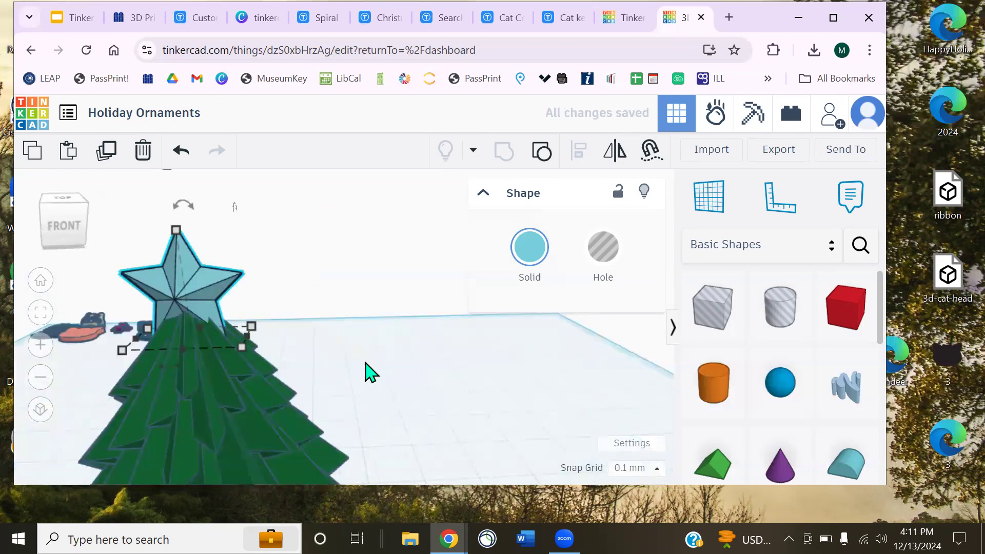
middle_drag(394, 336, 447, 325)
right_drag(432, 300, 354, 286)
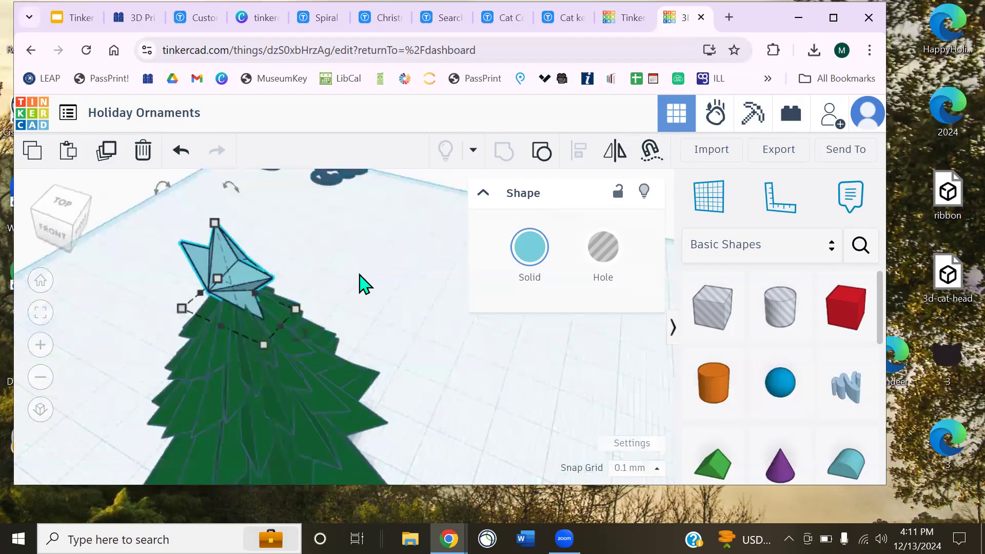
middle_drag(358, 274, 384, 273)
shift+click(338, 370)
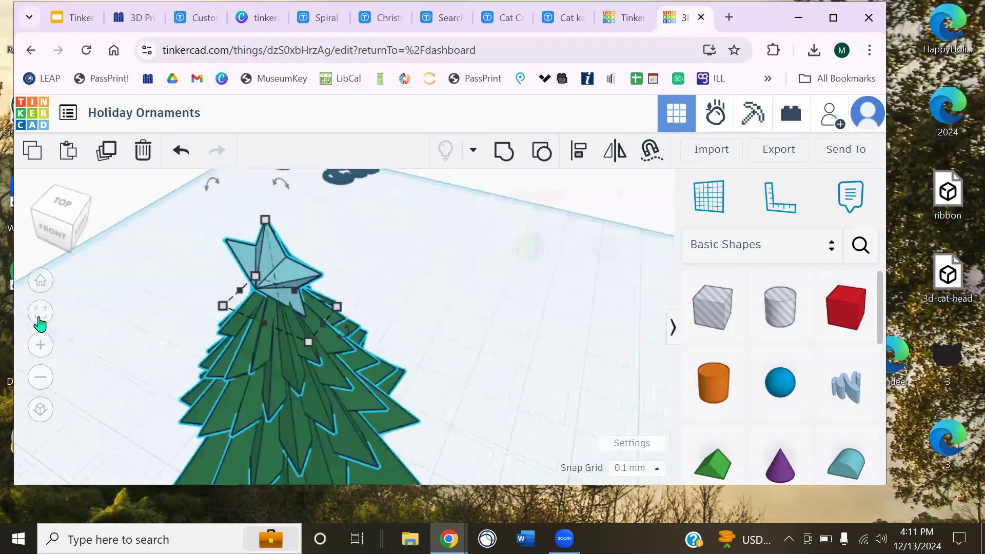
click(39, 314)
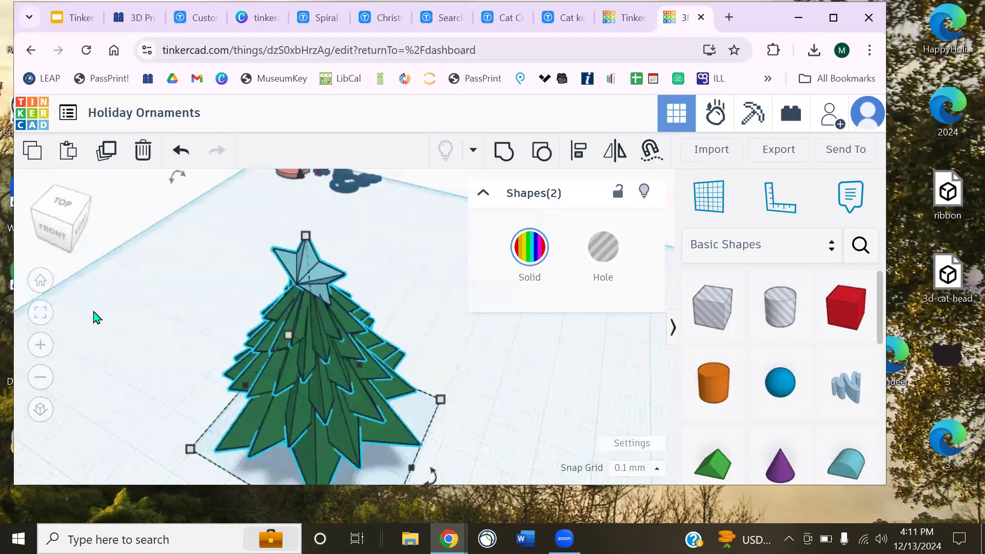
scroll(390, 297, down, 2)
scroll(308, 302, up, 4)
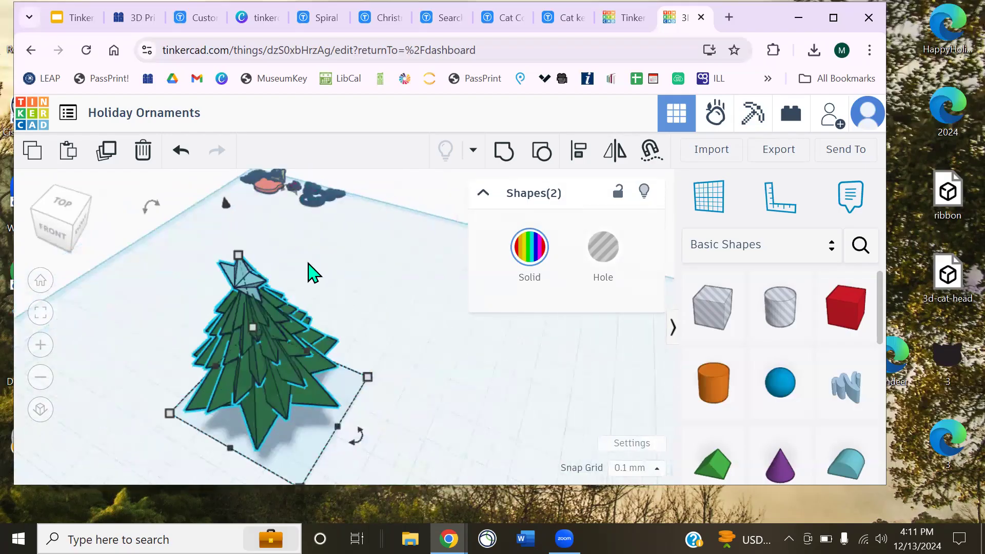
right_drag(376, 254, 443, 257)
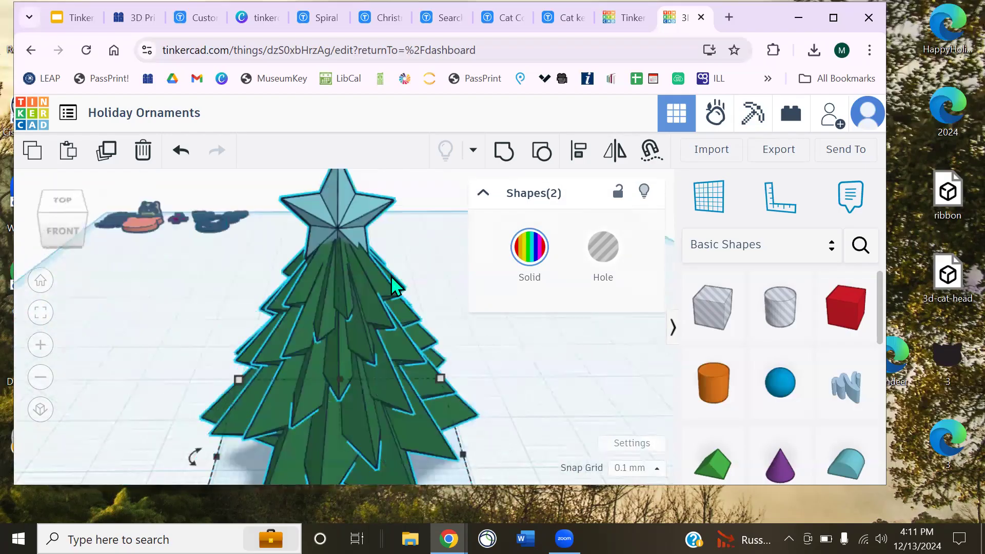
Raise only the star to 38.1 mm above the workplane
click(391, 275)
middle_drag(399, 257, 371, 296)
click(275, 286)
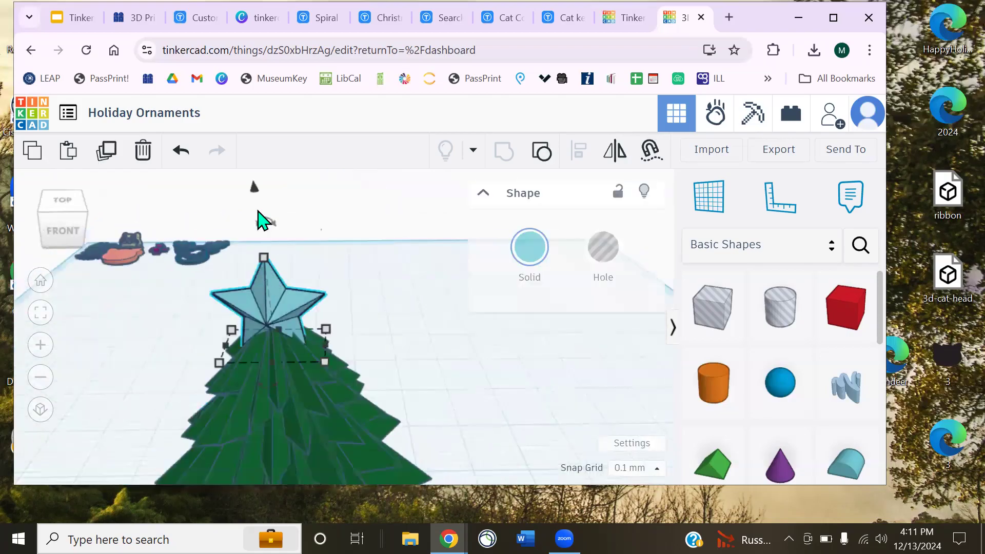
drag(257, 193, 257, 163)
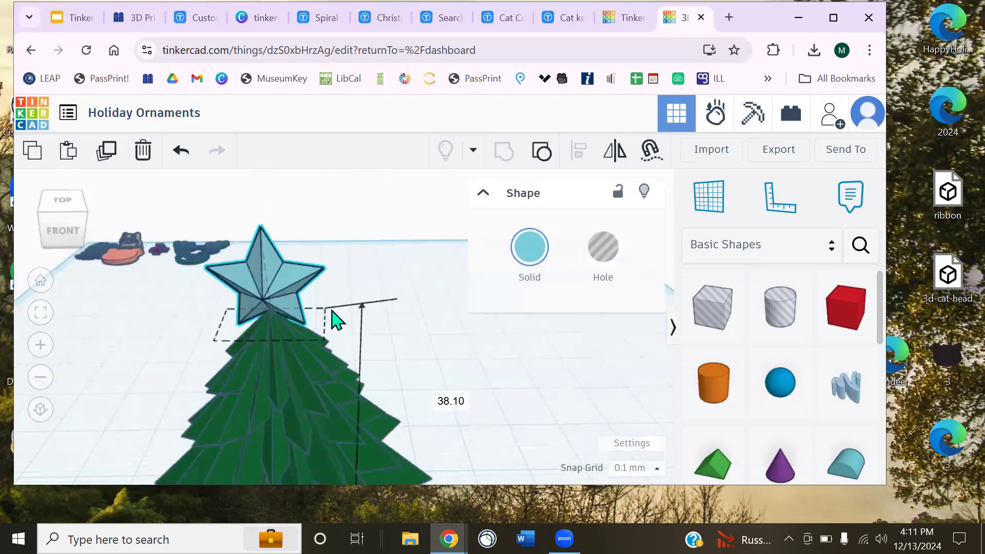
right_drag(419, 340, 399, 284)
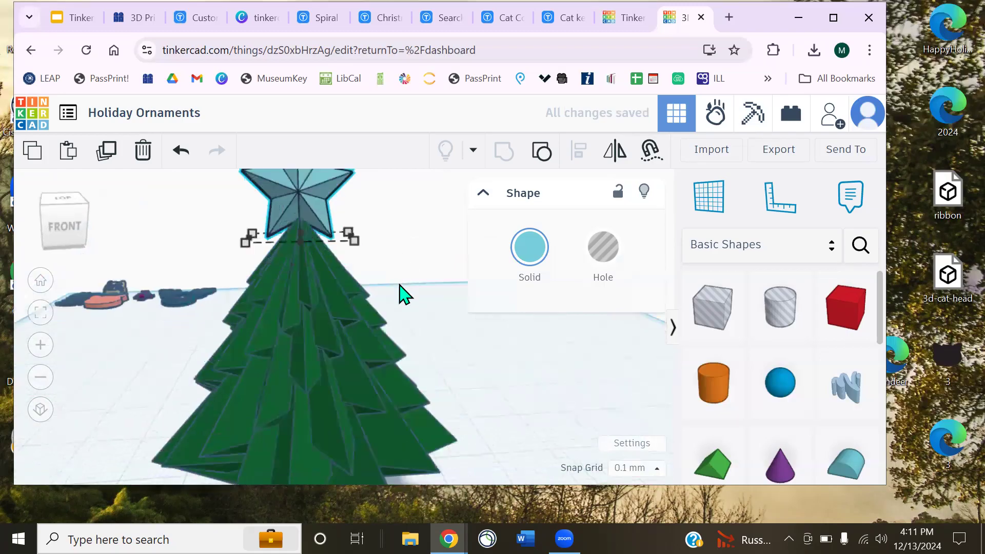
Set the star's height to about 37.3 mm above the workplane so its center overlaps the tip of the tree
middle_drag(398, 284, 380, 301)
scroll(347, 291, up, 5)
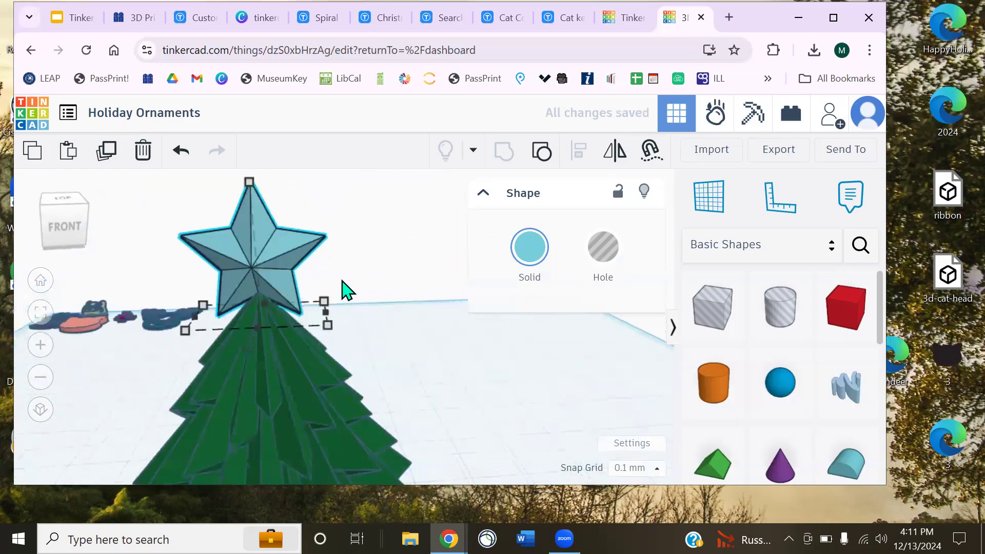
right_drag(306, 294, 297, 332)
right_drag(396, 324, 334, 338)
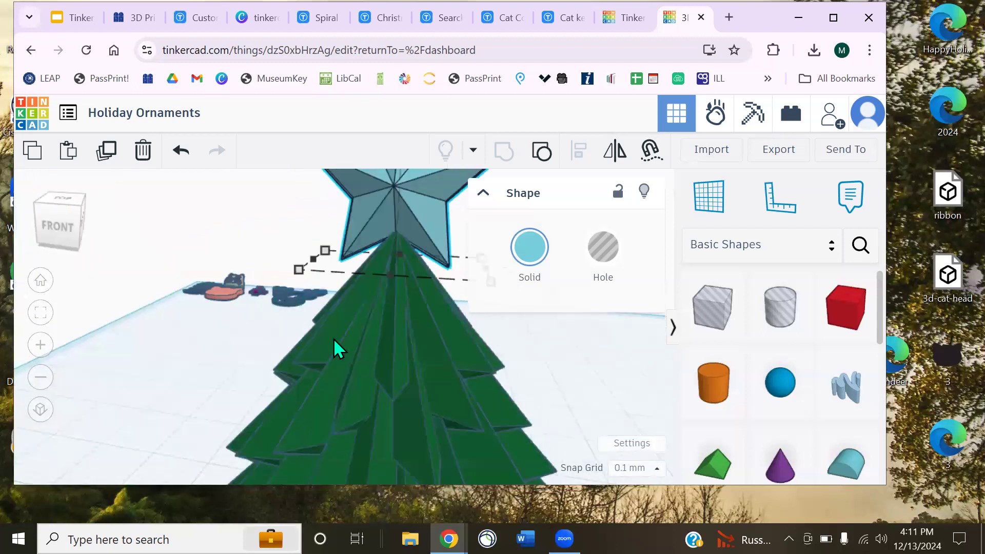
scroll(330, 272, up, 4)
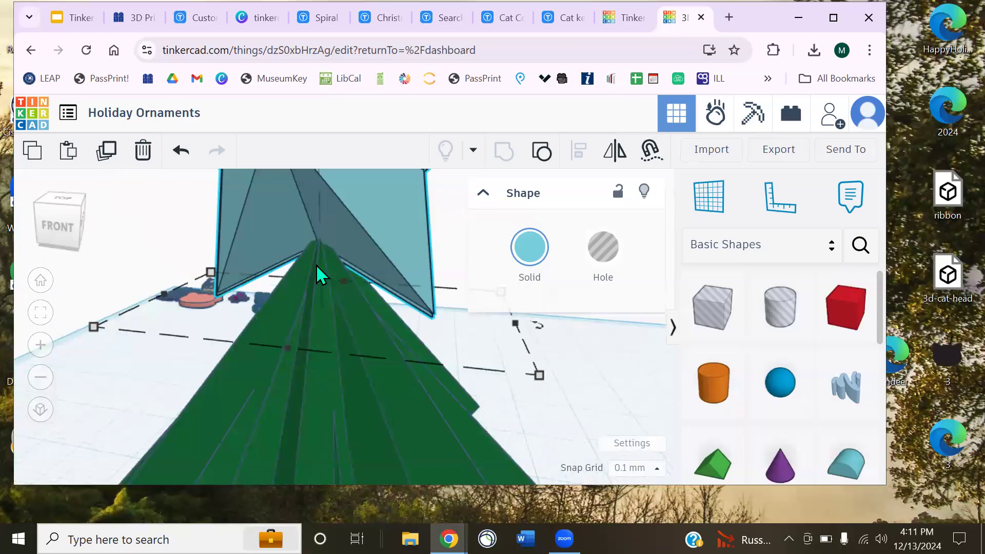
right_drag(322, 347, 327, 335)
scroll(323, 223, down, 5)
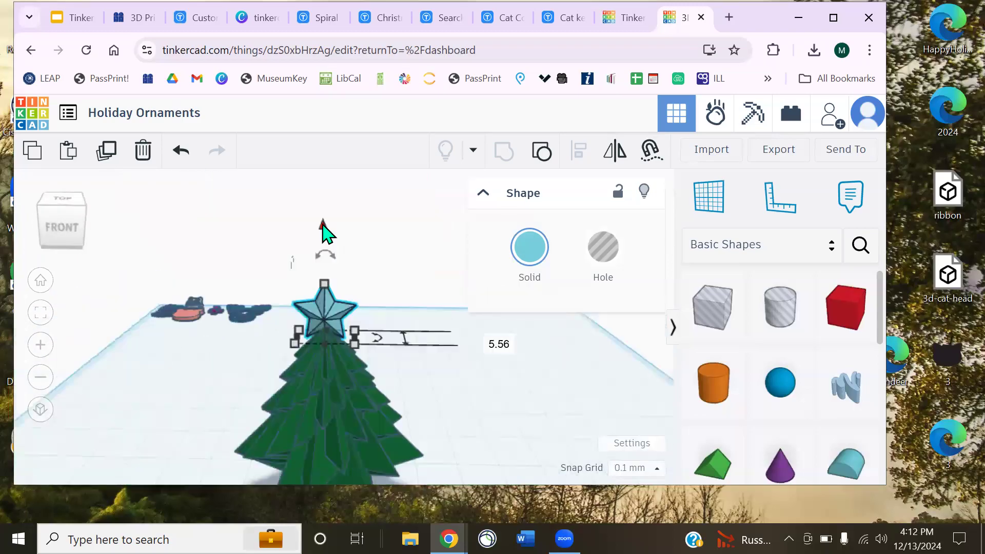
scroll(348, 364, up, 4)
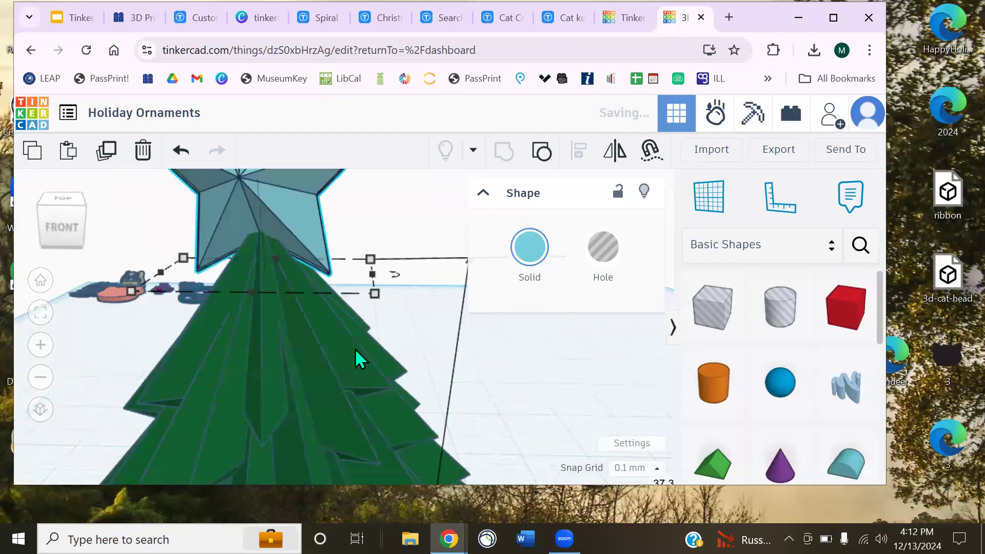
click(465, 364)
Group the star and the tree into one shape, keeping their separate colors
right_drag(267, 343, 225, 333)
scroll(208, 352, down, 4)
drag(225, 334, 287, 307)
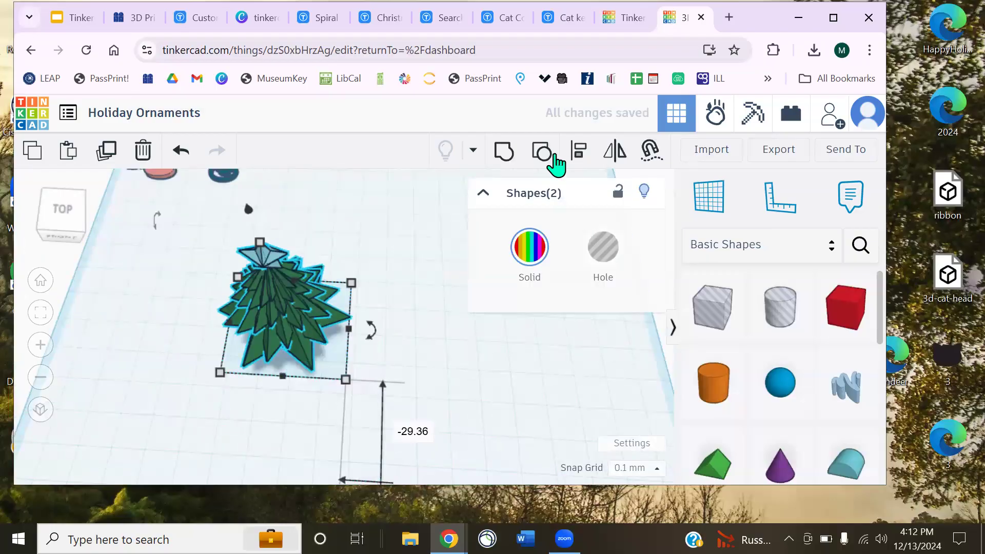
click(504, 164)
click(405, 318)
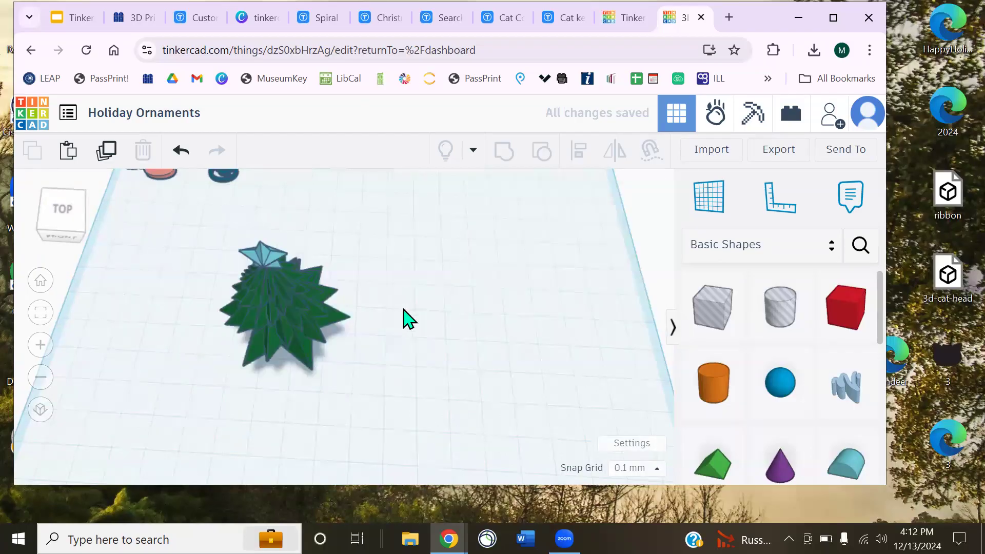
Move the grouped tree and star around the workplane as one object, ending on an open area
scroll(253, 451, up, 2)
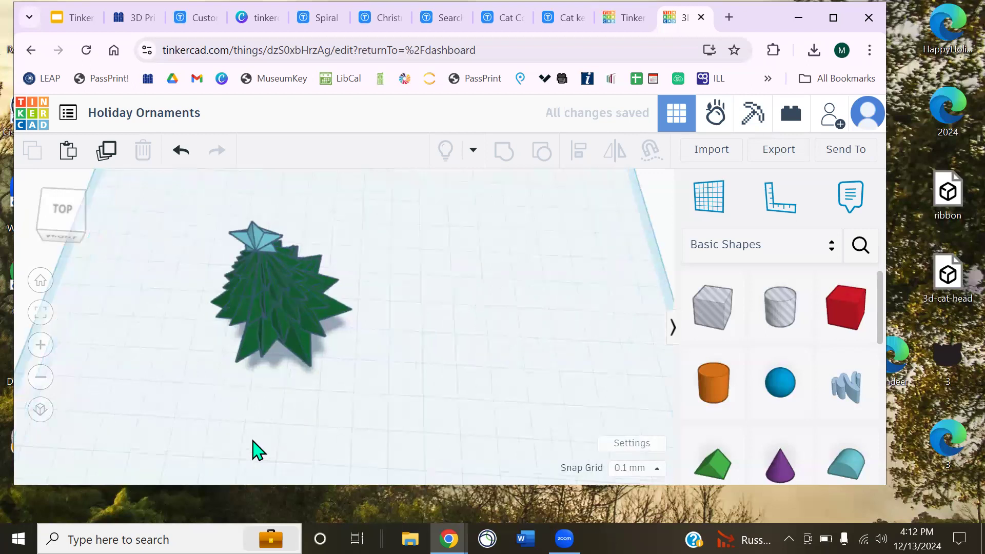
middle_drag(296, 424, 379, 447)
right_drag(505, 403, 501, 348)
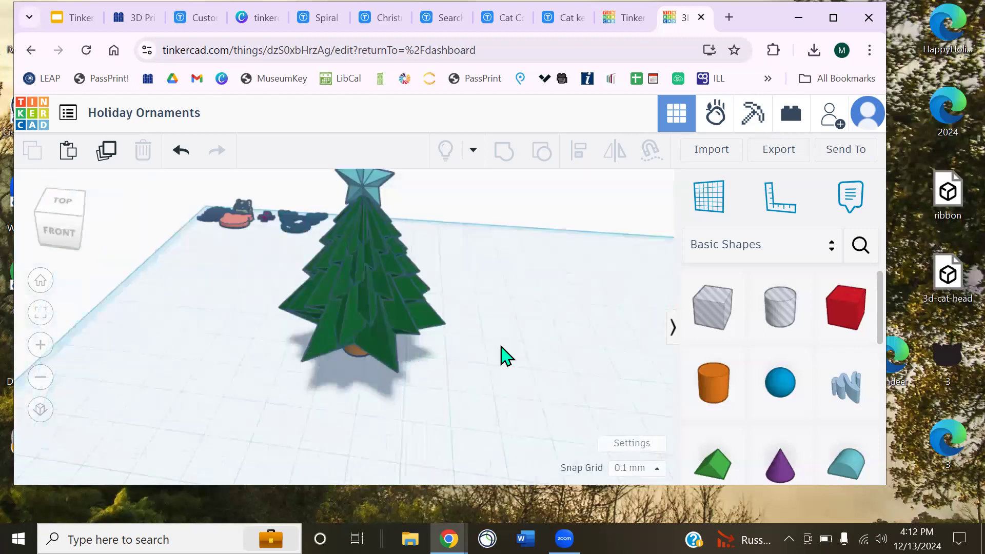
drag(325, 362, 265, 361)
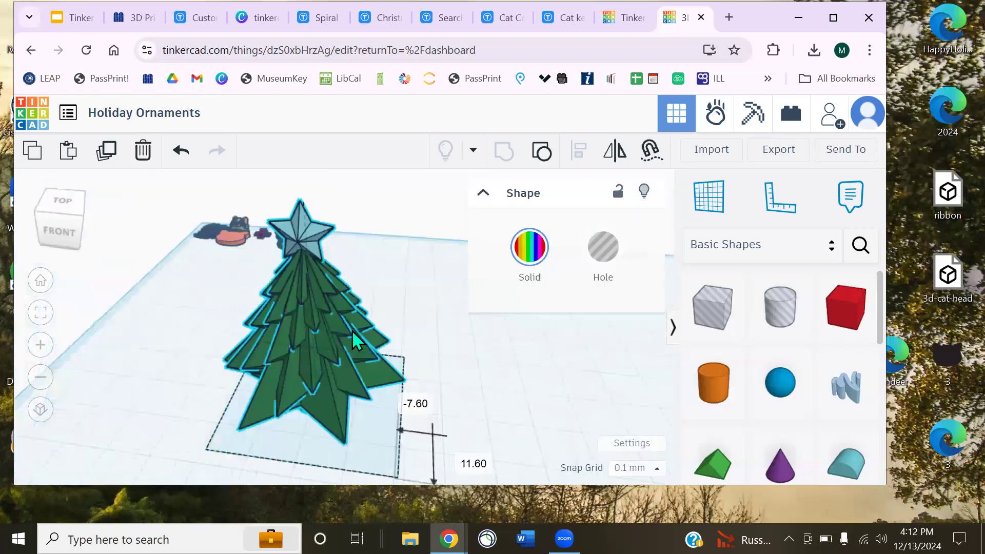
drag(352, 330, 316, 310)
click(468, 383)
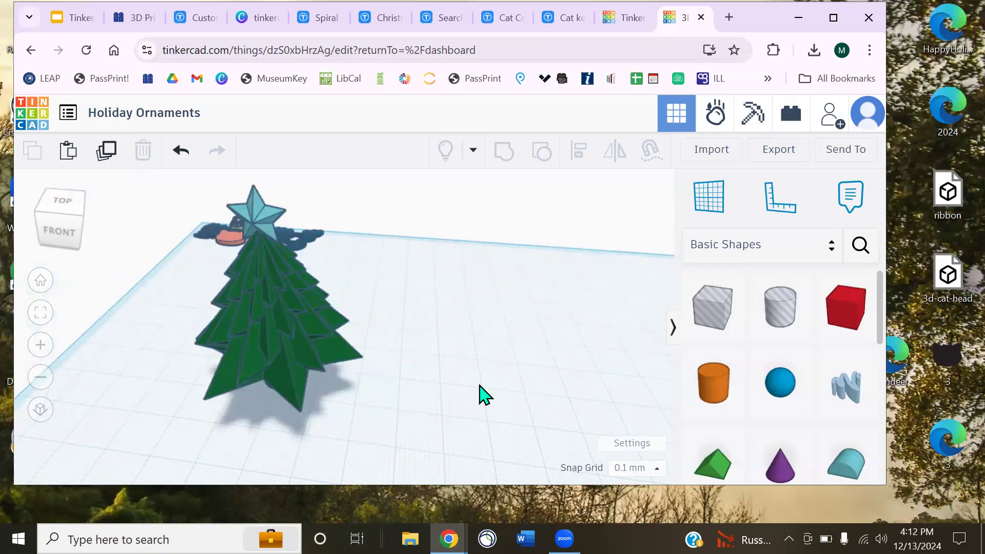
drag(334, 343, 377, 308)
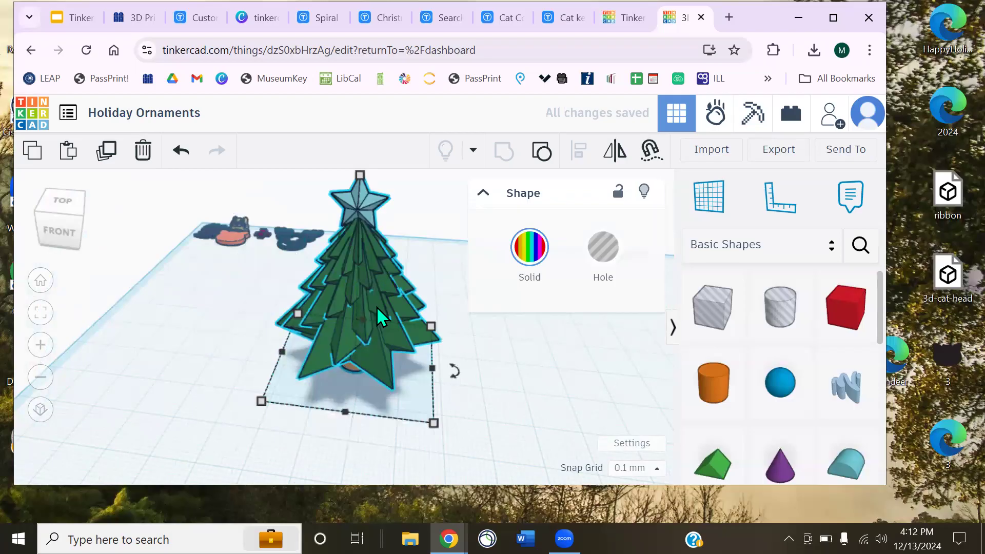
click(548, 361)
right_drag(285, 293, 314, 297)
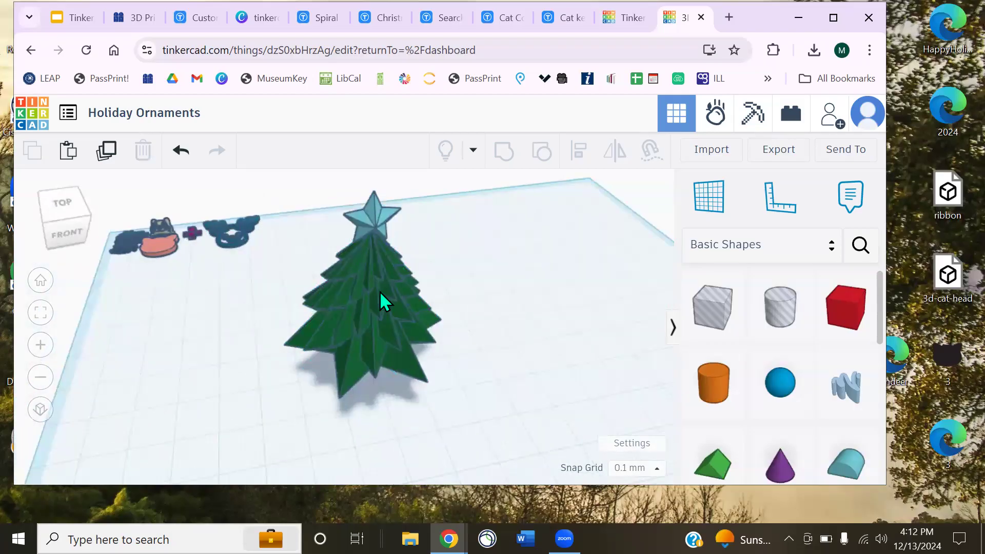
click(353, 345)
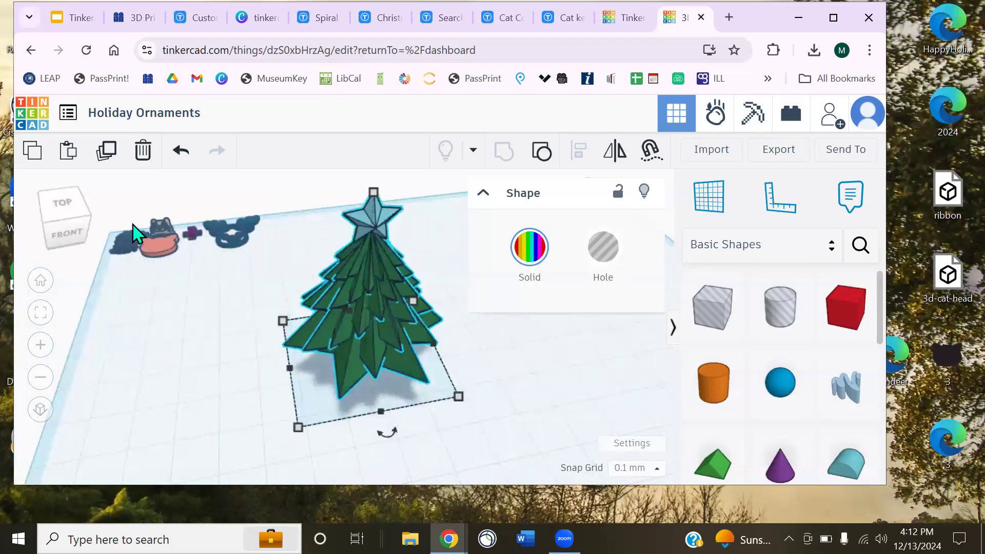
drag(107, 215, 250, 267)
click(196, 320)
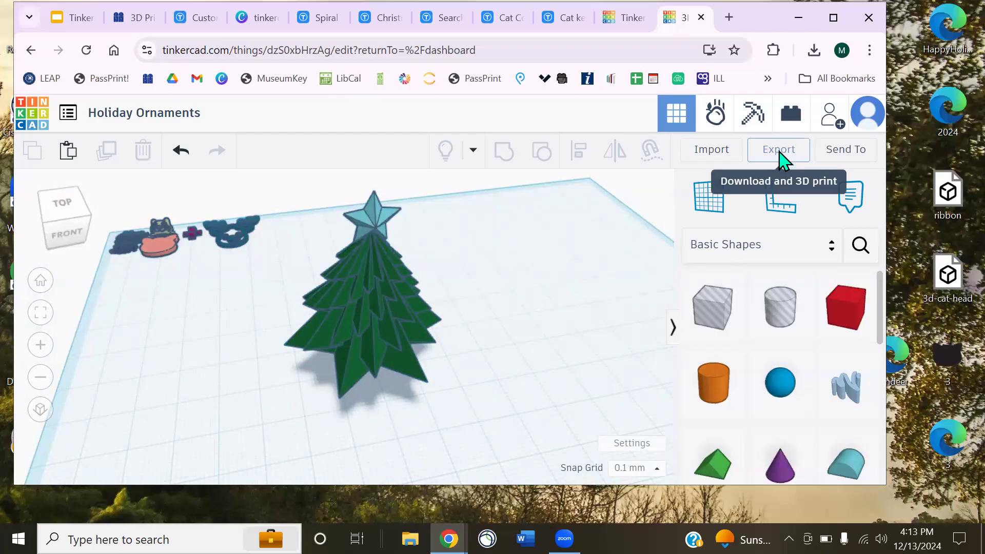
Export only the selected tree with its star as an .STL file for 3D printing
click(779, 159)
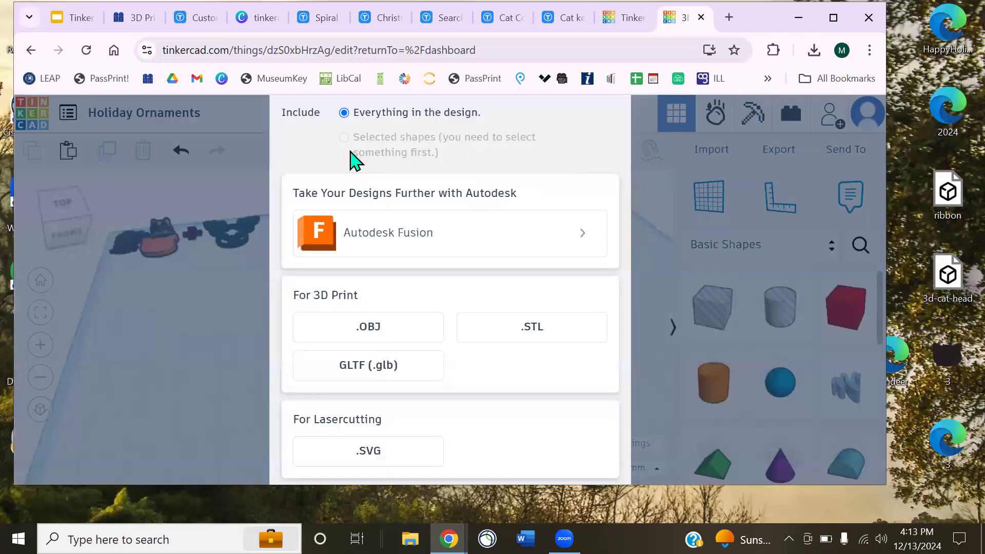
key(ctrl+minus)
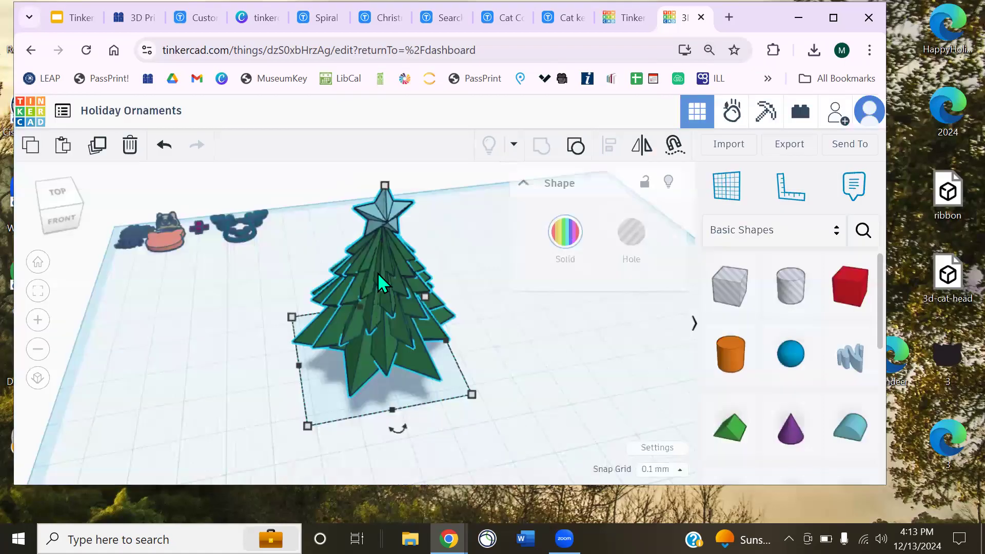
click(788, 146)
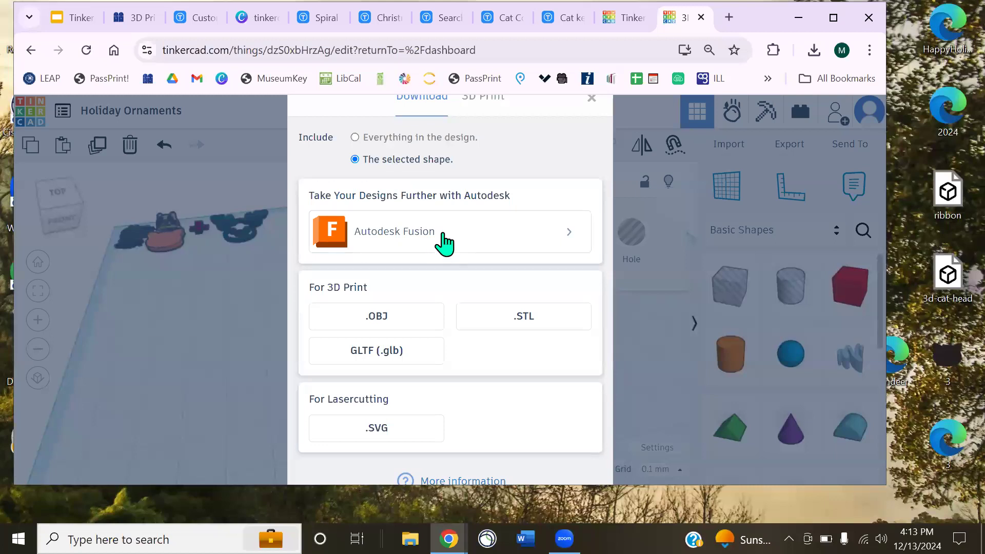
click(486, 316)
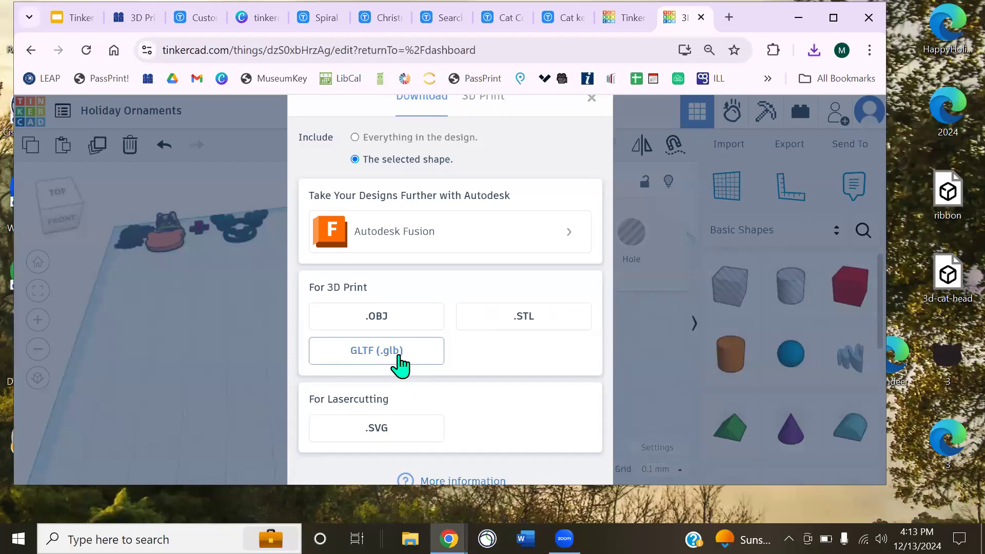
click(516, 327)
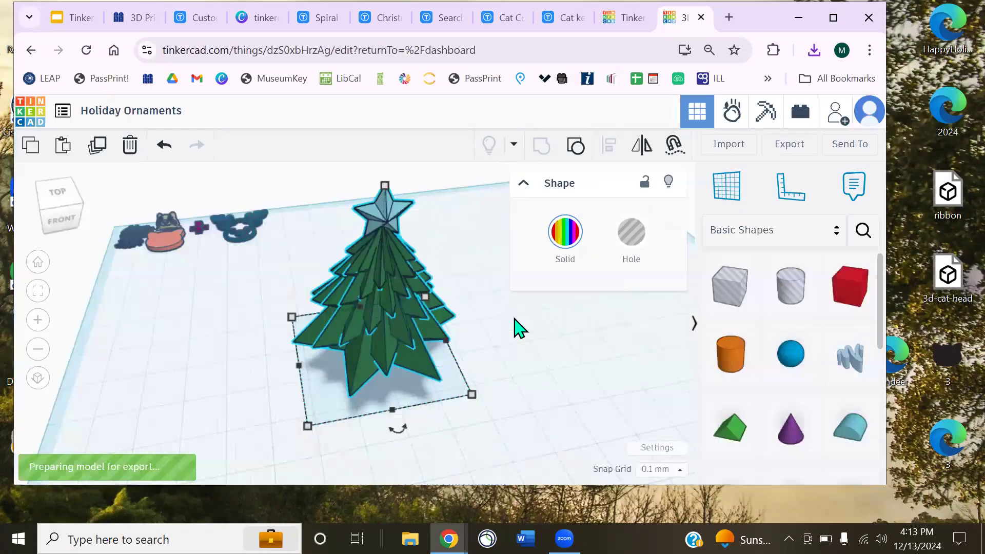
Switch to the Millburn Library 3D printing page, open its 3D file submission form and review the print file and project size fields
click(119, 19)
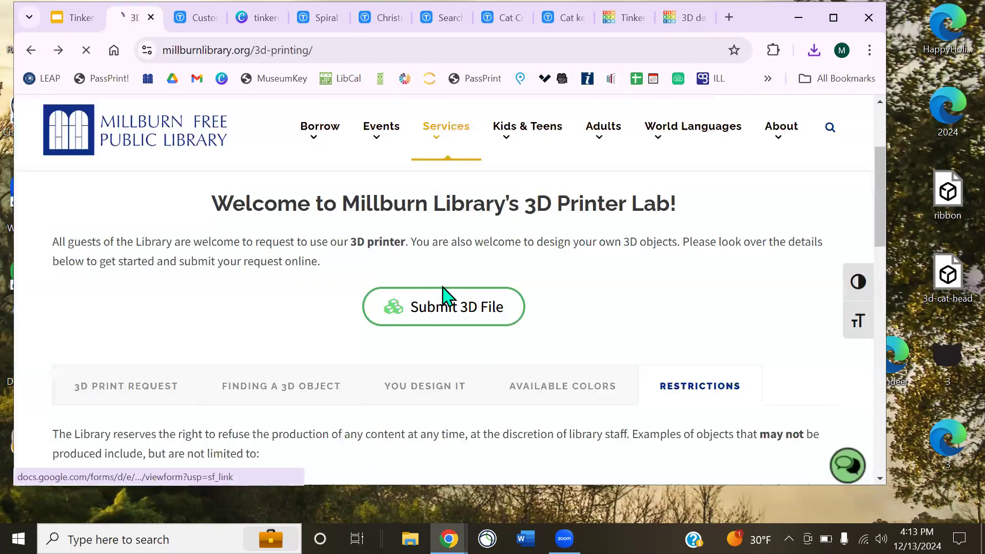
click(443, 287)
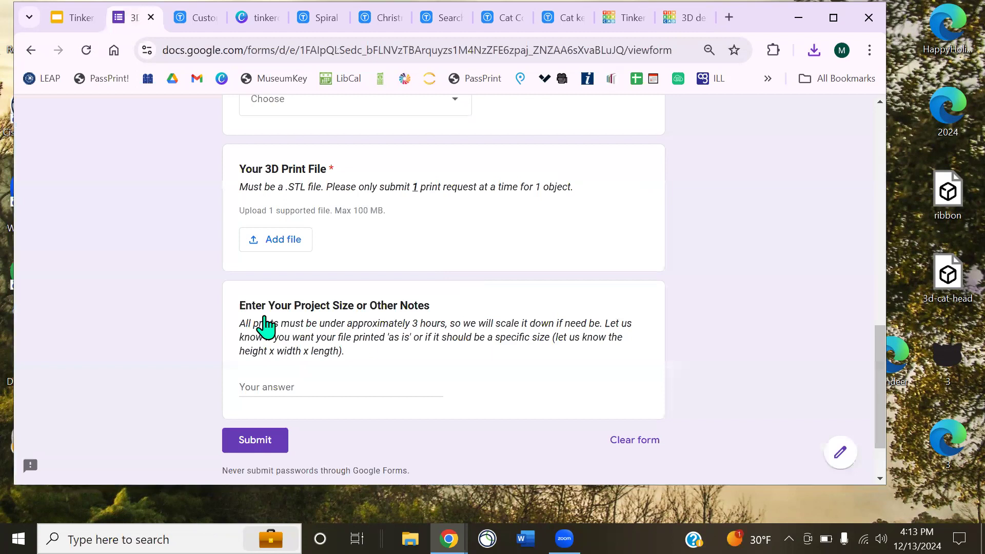
scroll(265, 326, up, 1)
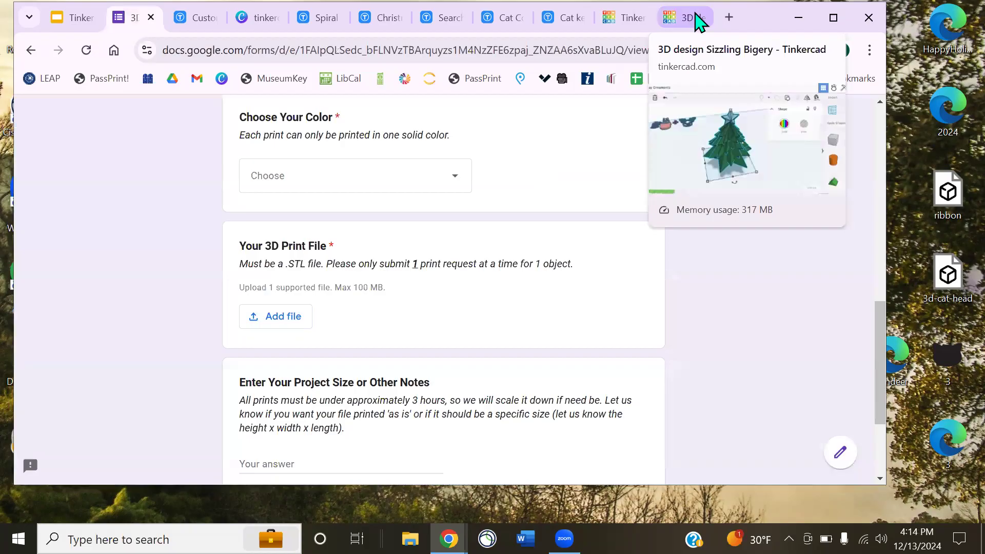
Return to the Tinkercad design and move the grouped tree to another spot on the workplane
click(697, 19)
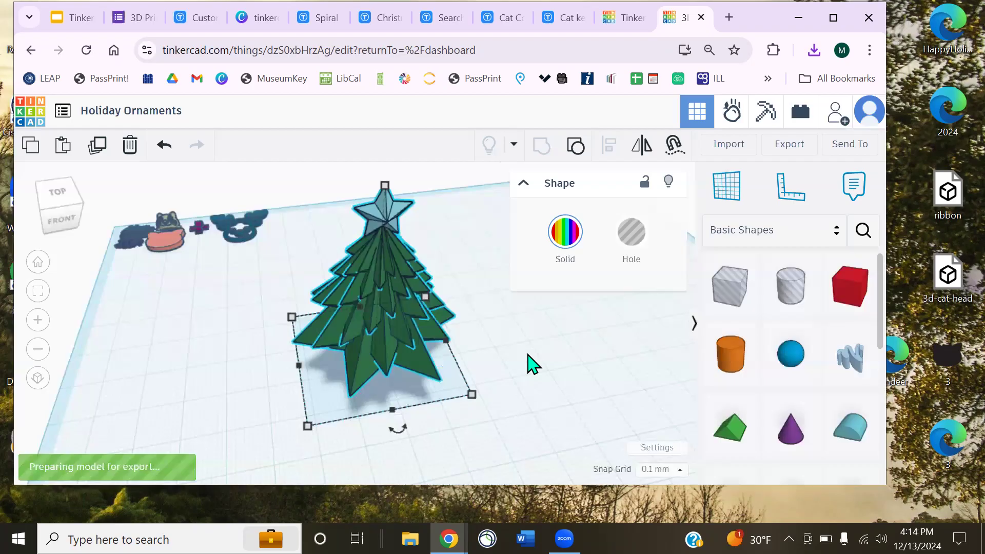
drag(383, 341, 263, 338)
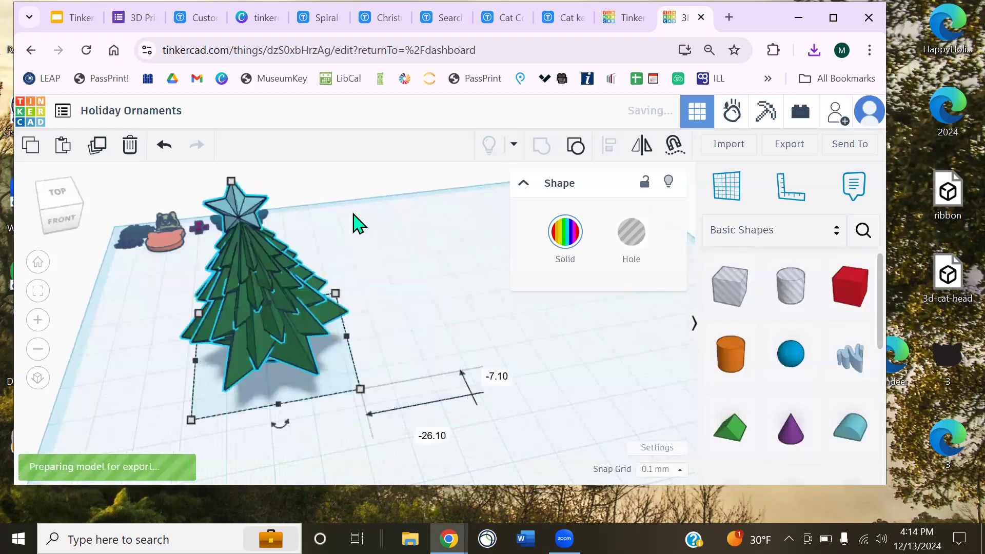
scroll(391, 349, up, 3)
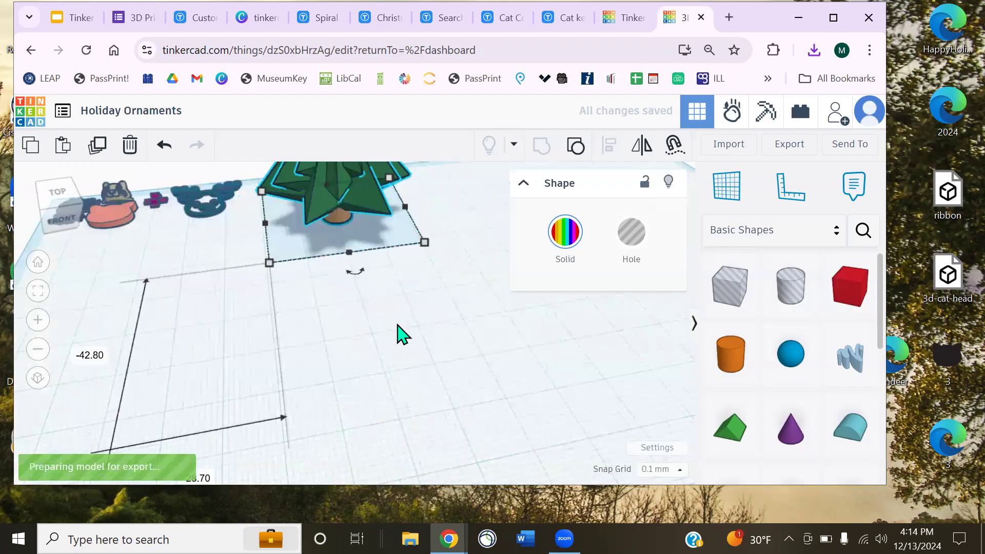
Look over the Christmas search results and the custom ornament page on Thingiverse for ornament ideas
right_drag(435, 325, 410, 363)
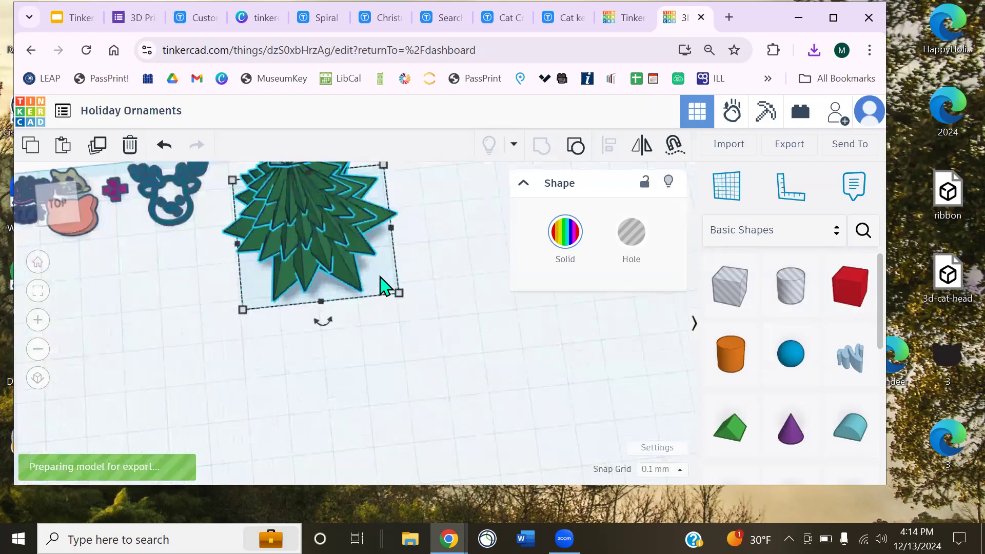
click(210, 325)
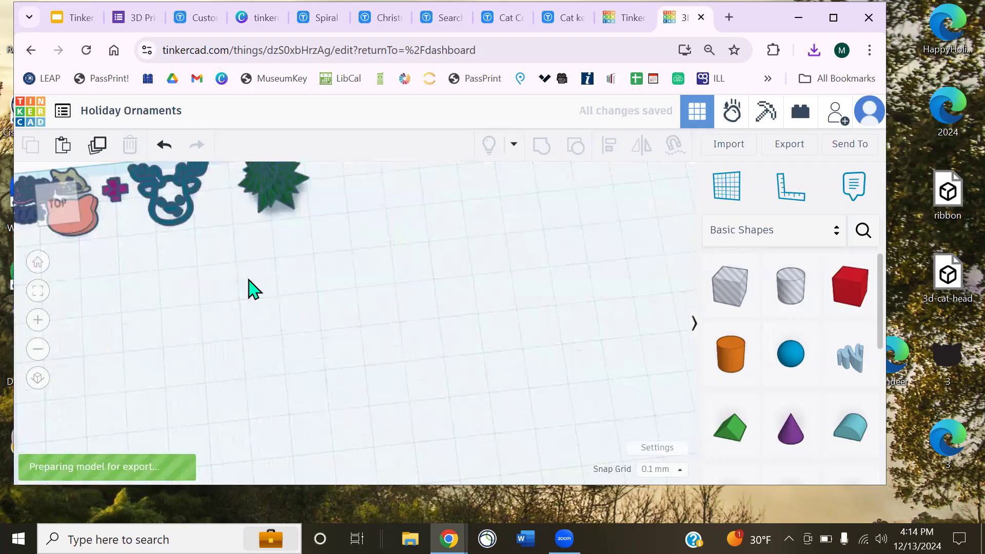
click(184, 19)
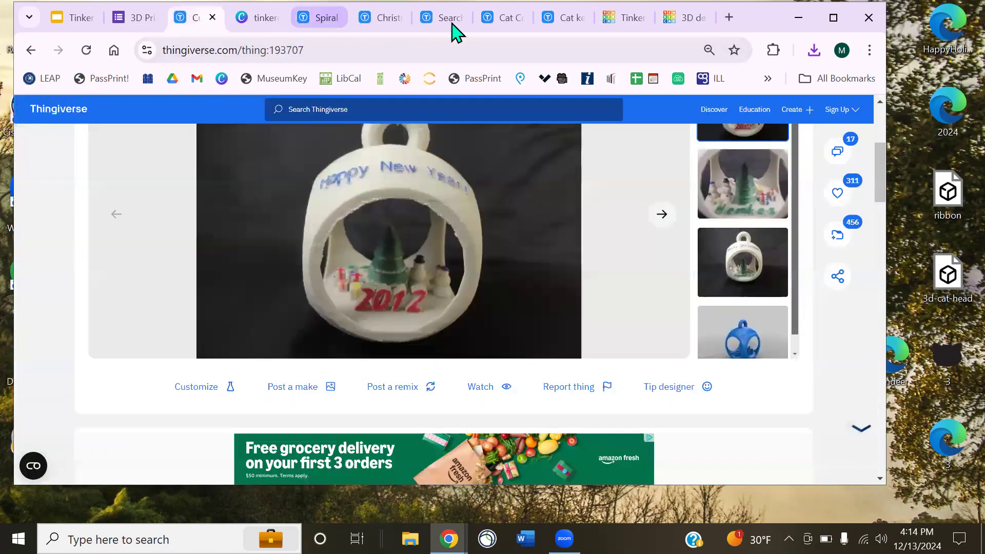
click(468, 23)
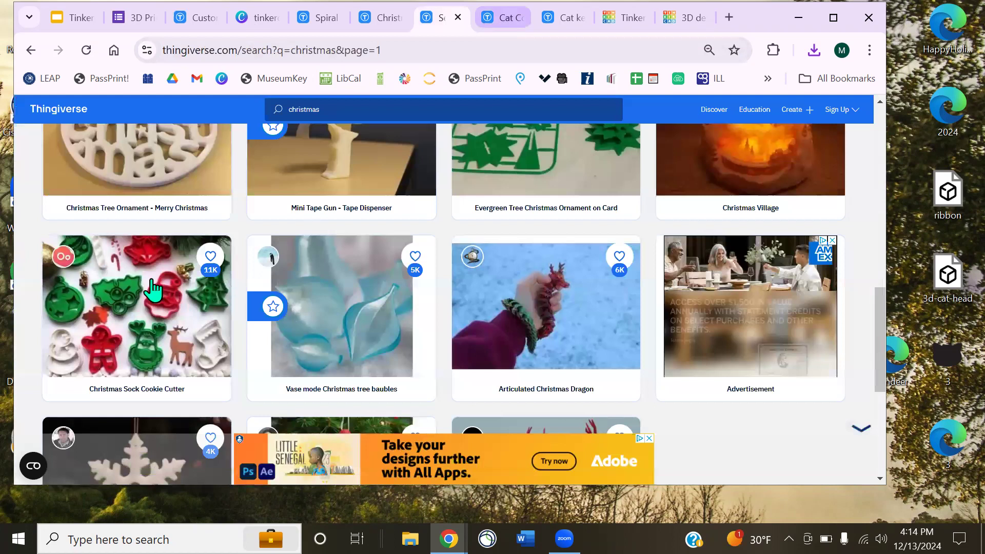
scroll(152, 290, up, 3)
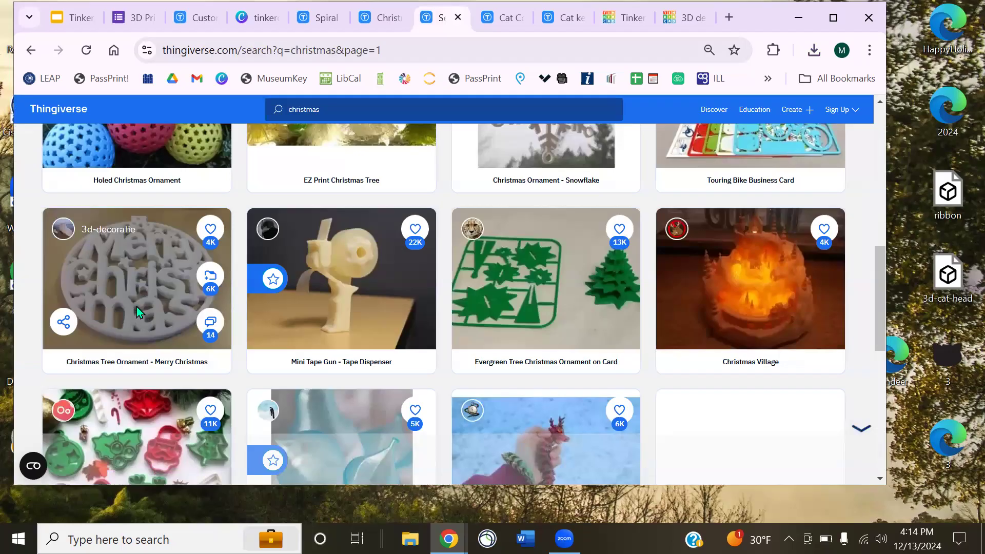
click(195, 21)
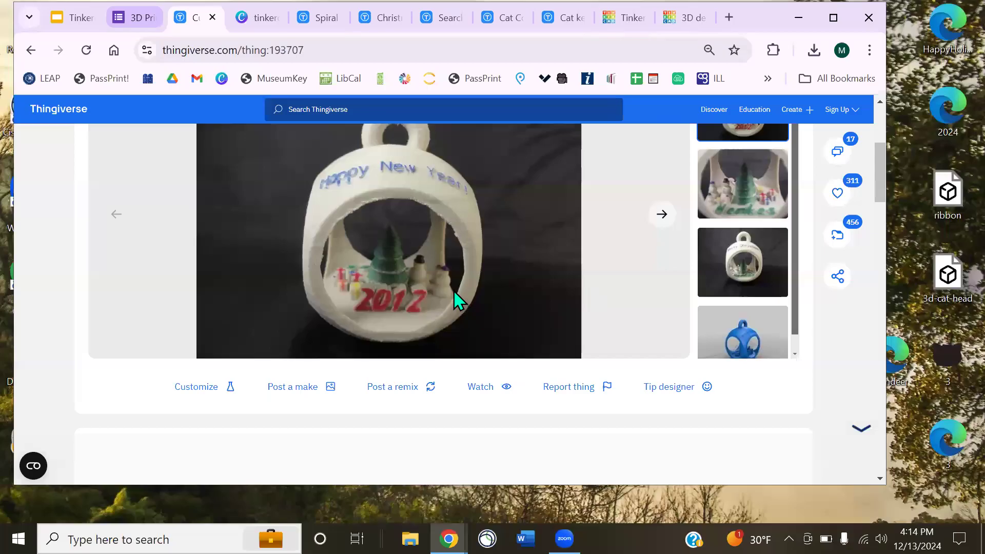
Switch back to the Tinkercad design and add a solid cylinder on the open area of the workplane
key(ctrl+9)
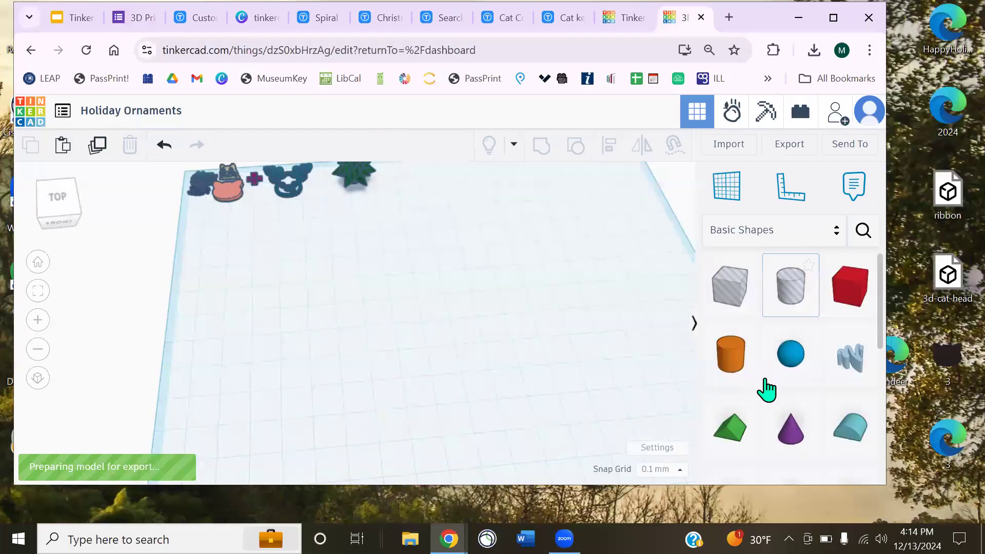
scroll(780, 420, down, 3)
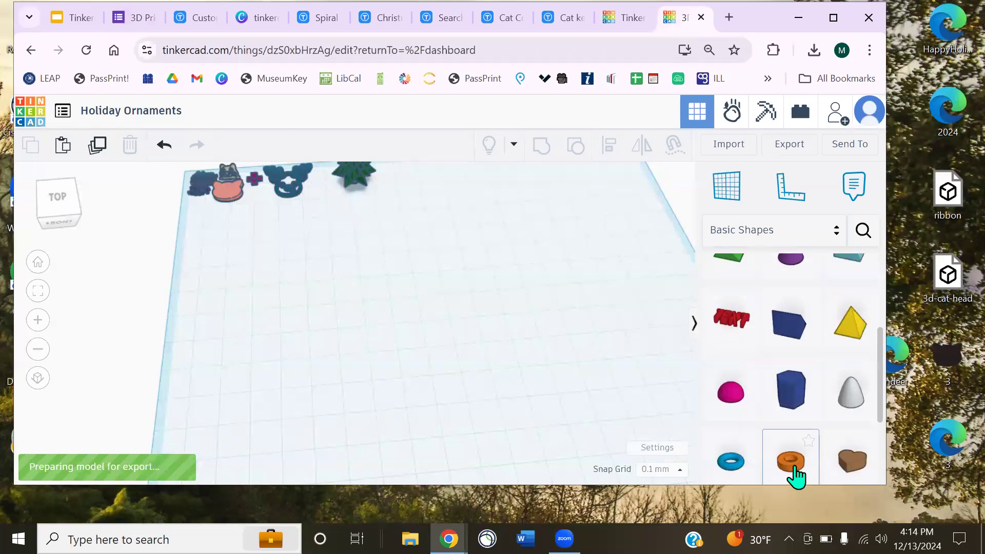
scroll(739, 368, up, 3)
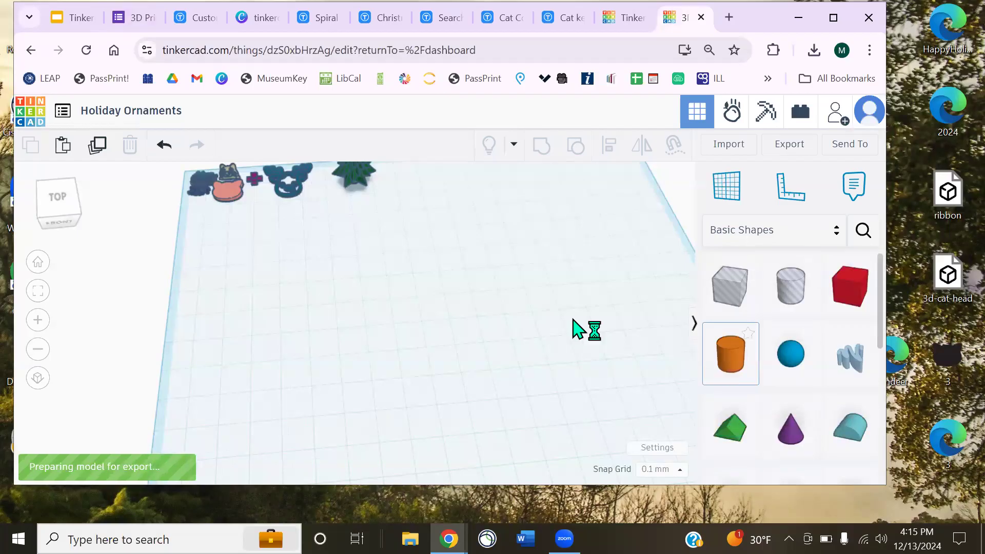
right_drag(468, 343, 465, 323)
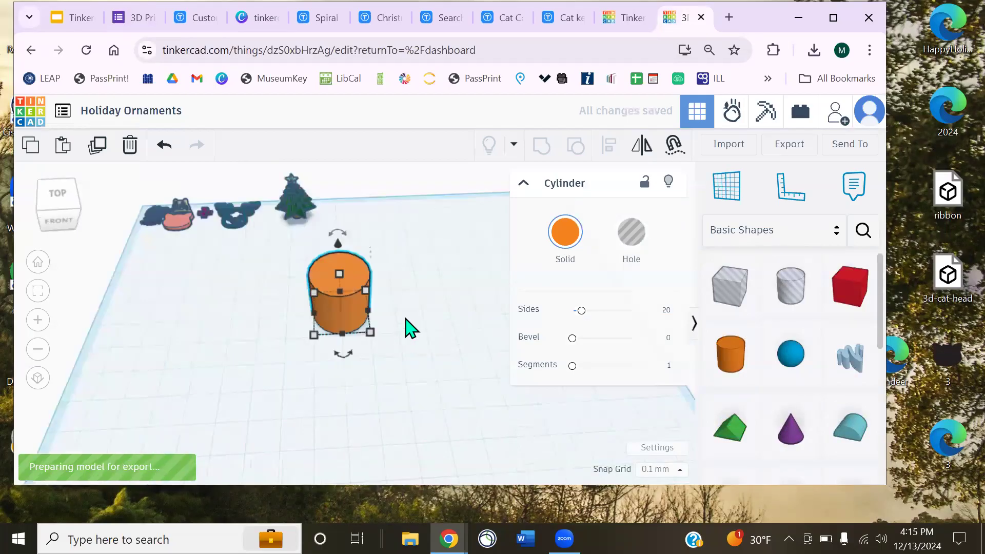
scroll(405, 328, up, 2)
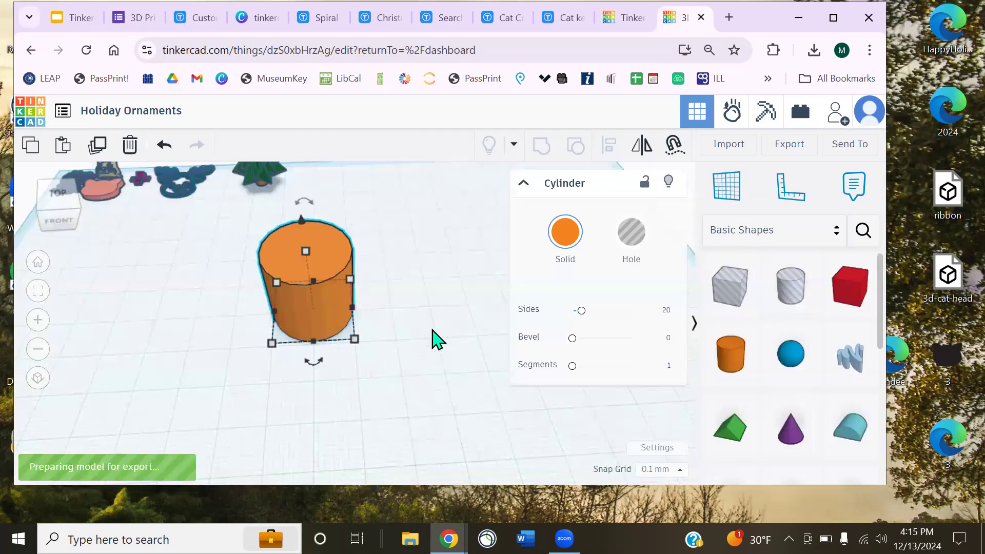
middle_drag(432, 330, 468, 355)
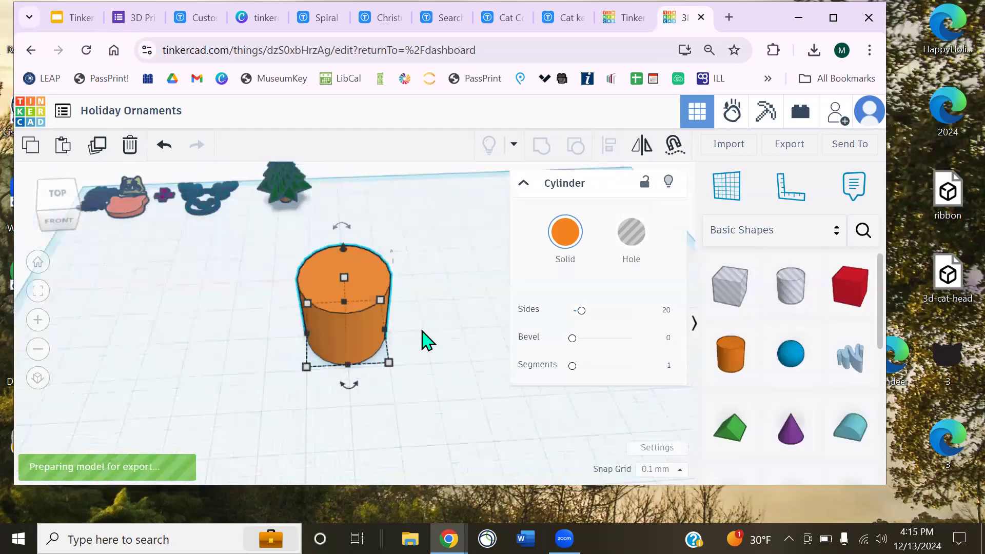
scroll(446, 272, up, 2)
click(258, 306)
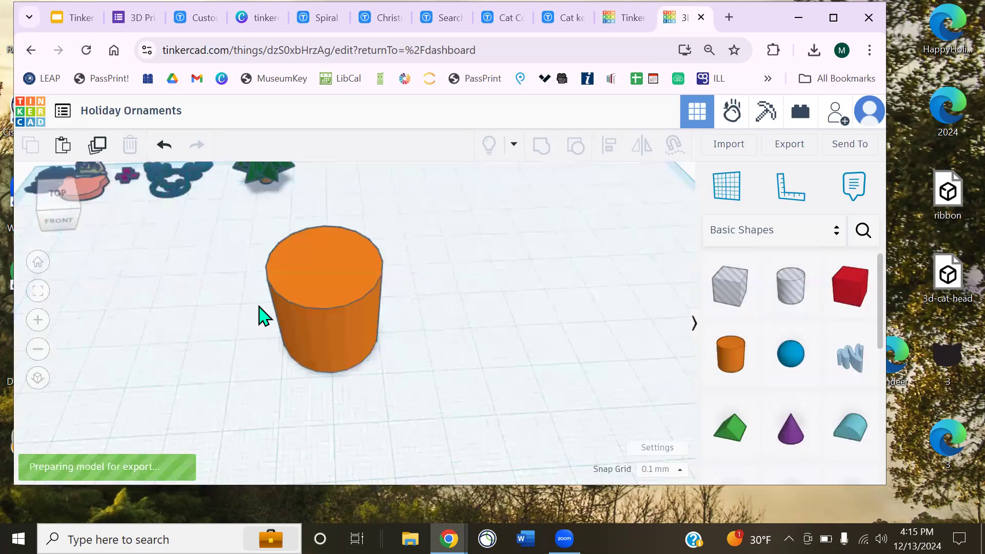
Set the orange cylinder's sides to 64, leaving its bevel at 0 and segments at 1
click(341, 290)
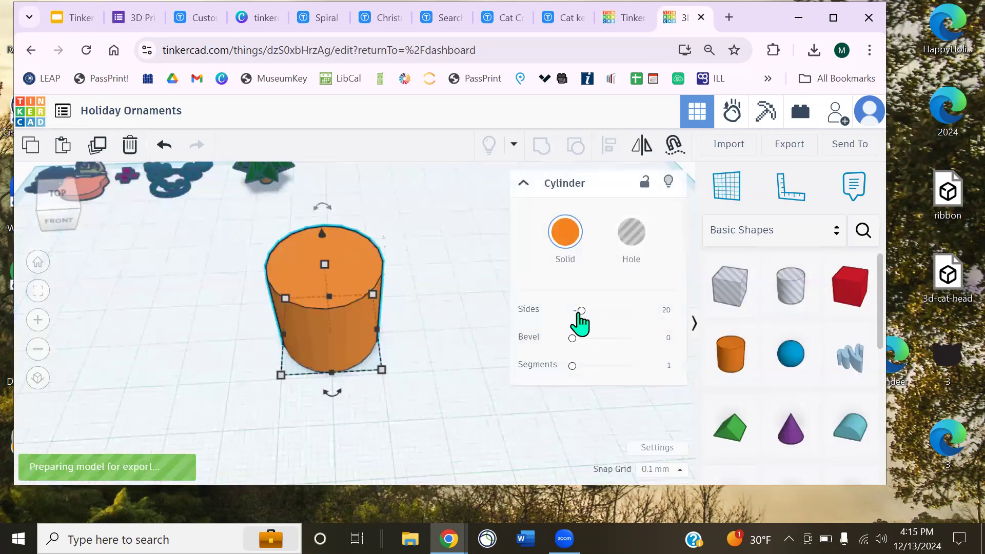
scroll(402, 316, up, 2)
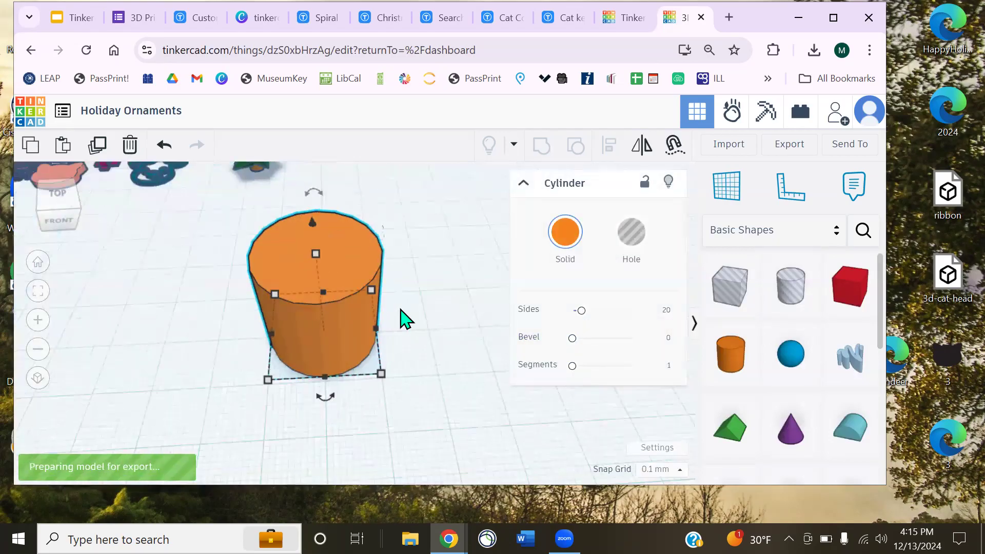
scroll(418, 314, up, 2)
drag(581, 310, 679, 322)
drag(572, 323, 563, 322)
drag(638, 313, 665, 312)
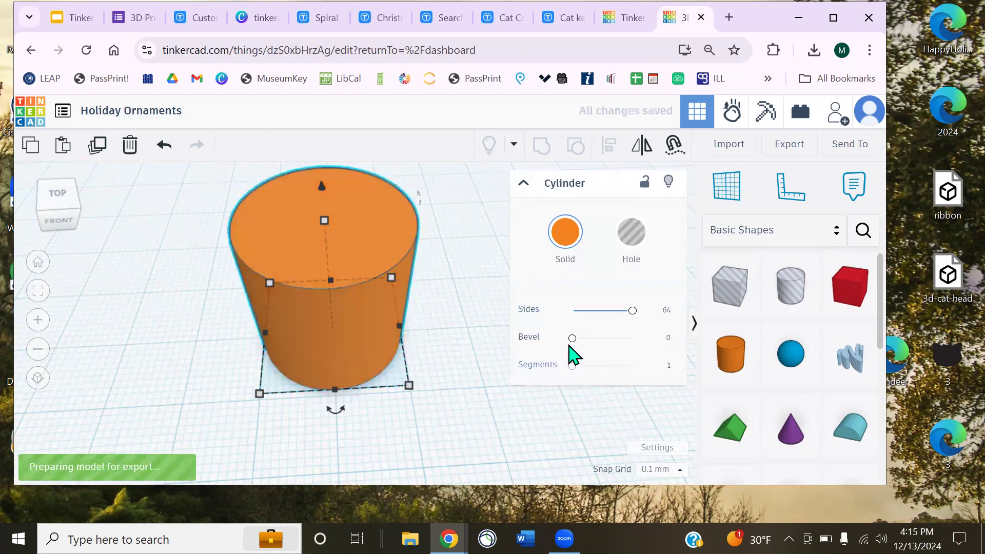
drag(581, 338, 555, 348)
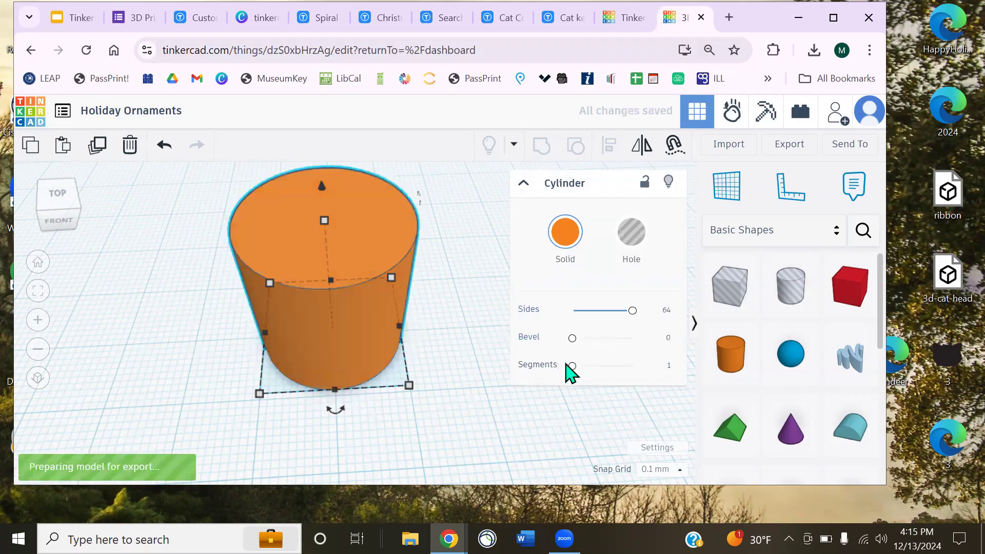
drag(599, 373, 528, 352)
click(458, 357)
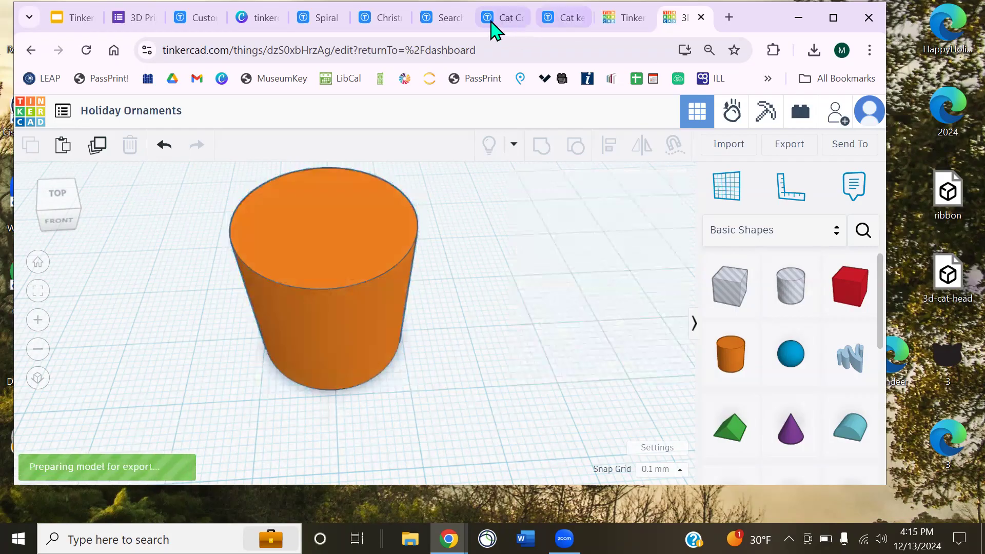
Check the round Merry Christmas ornament on Thingiverse, and flatten the Tinkercad cylinder into a disc 2 mm high
click(445, 20)
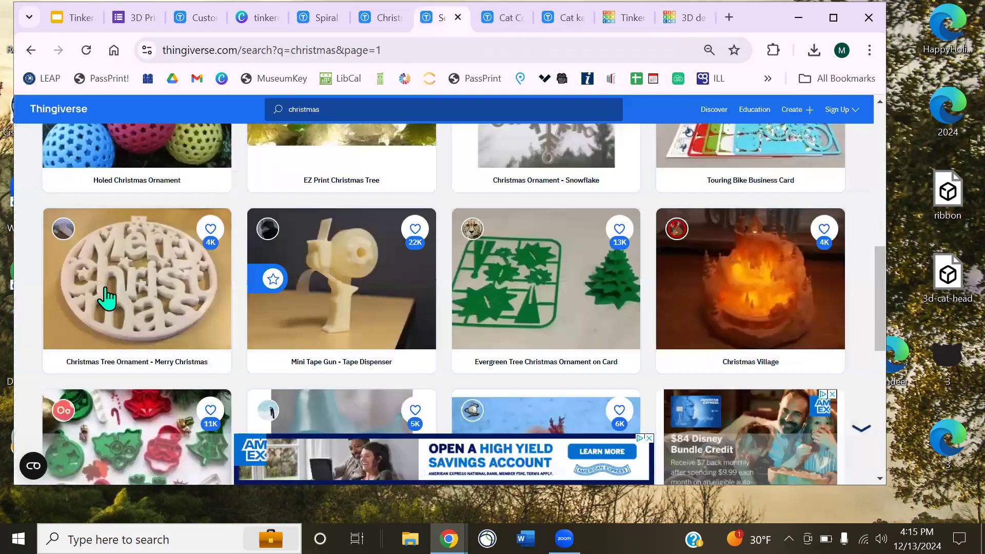
click(685, 19)
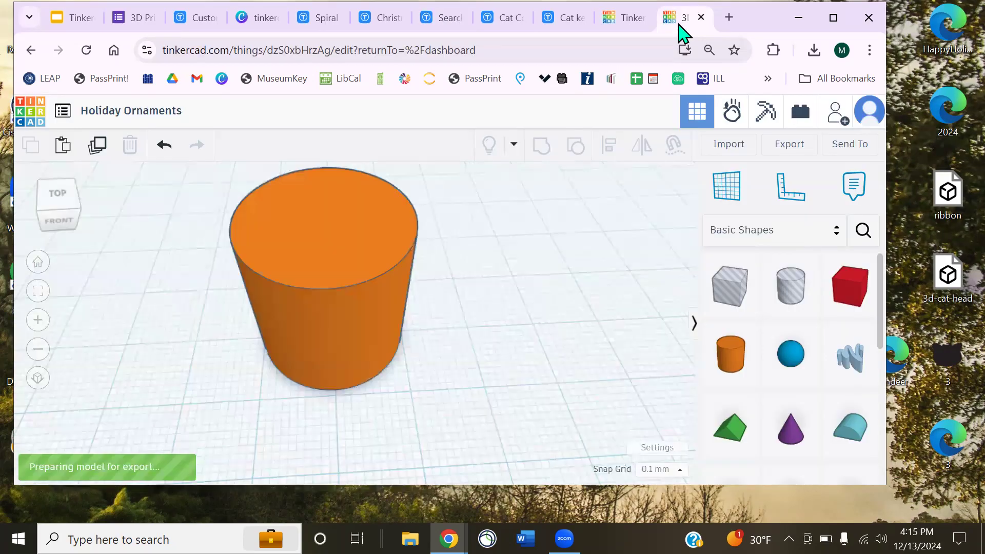
click(364, 251)
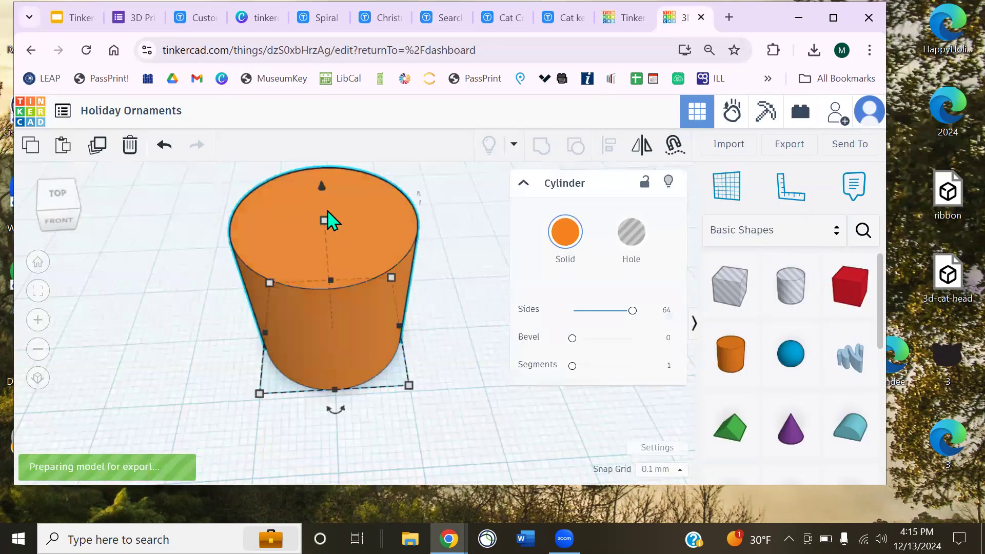
drag(324, 220, 339, 328)
click(407, 325)
text(2.)
key(Return)
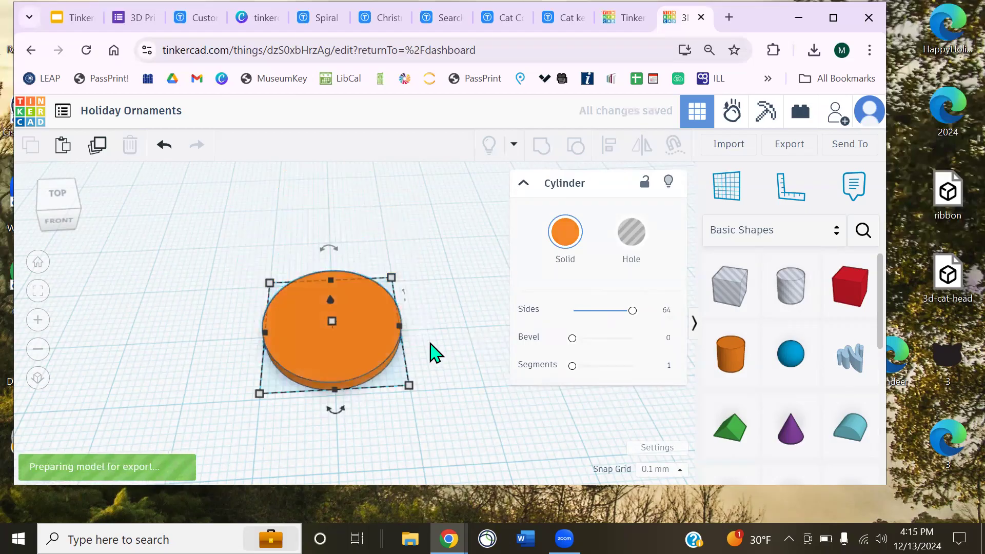
Move the orange disc aside and enlarge it proportionally to about 35.4 mm across
drag(301, 346, 208, 292)
drag(216, 345, 275, 272)
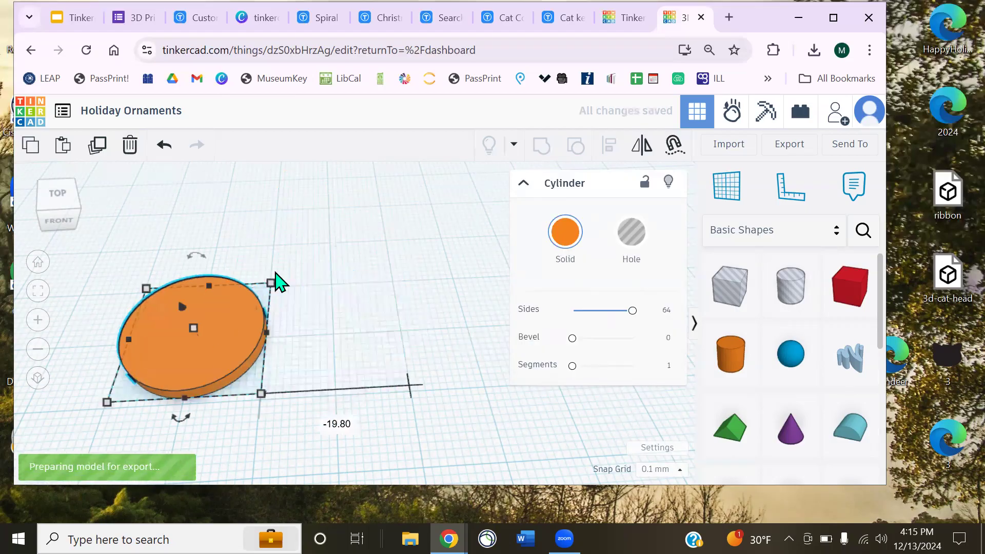
mouse_move(305, 302)
drag(307, 303, 405, 388)
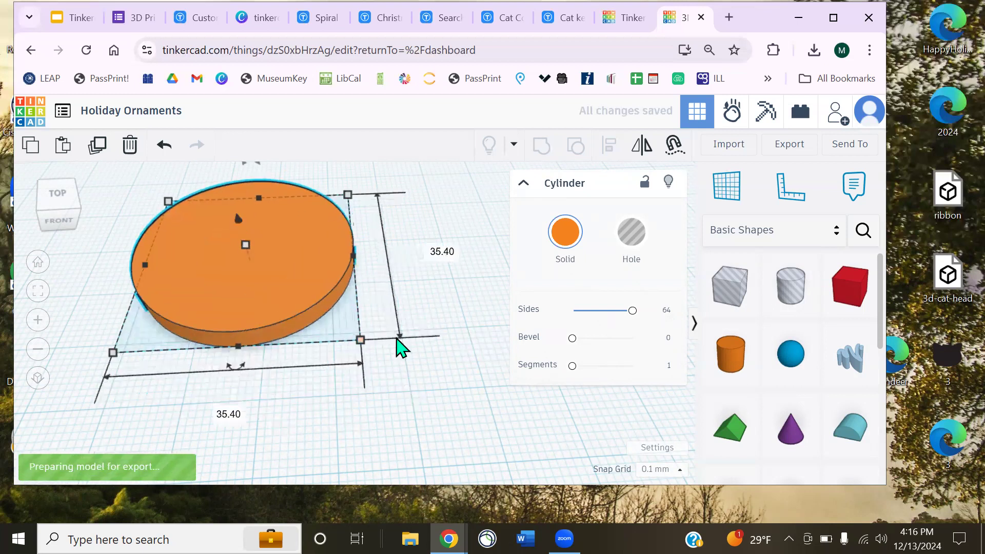
click(402, 354)
right_drag(285, 268, 325, 291)
key(f)
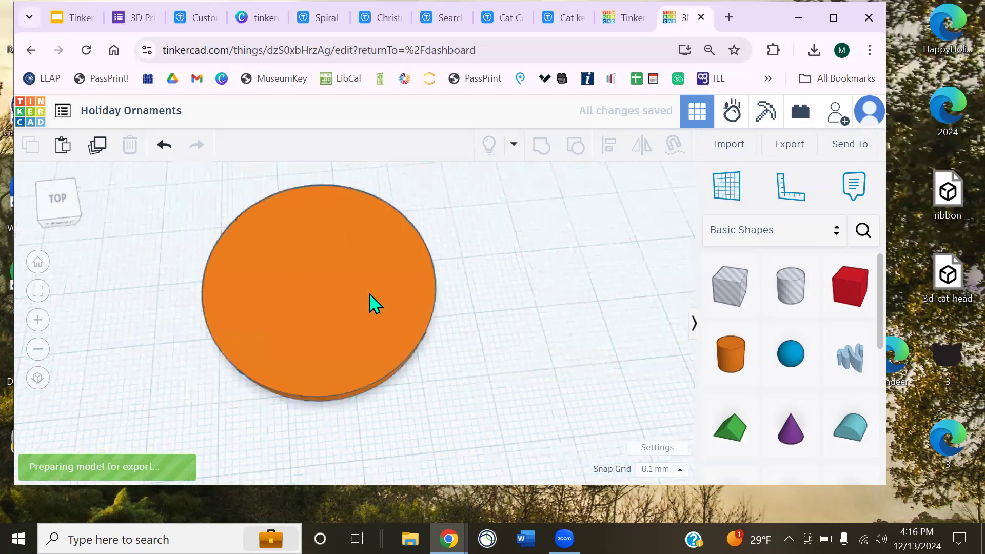
Paste a copy of the orange disc beside the original and turn the copy into a hole
click(333, 303)
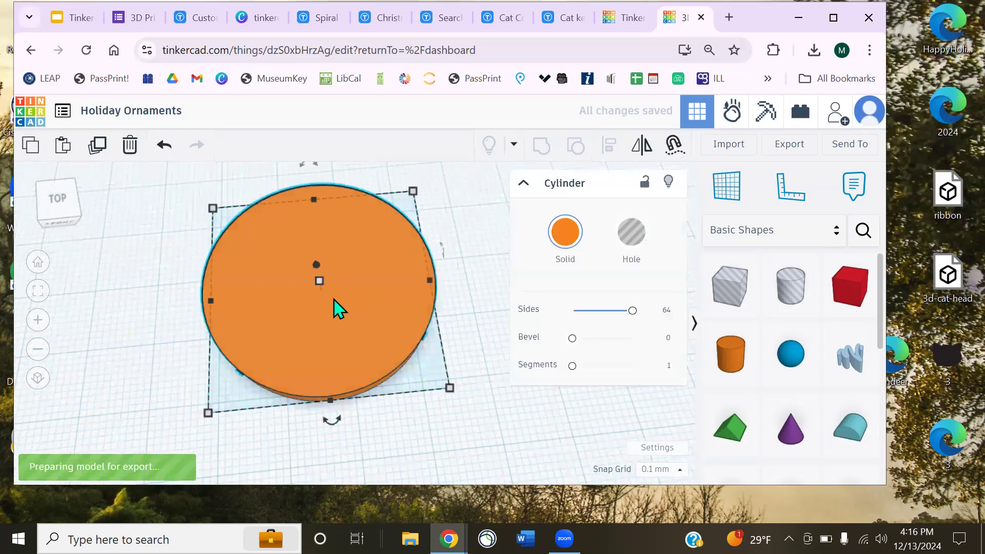
key(ctrl+v)
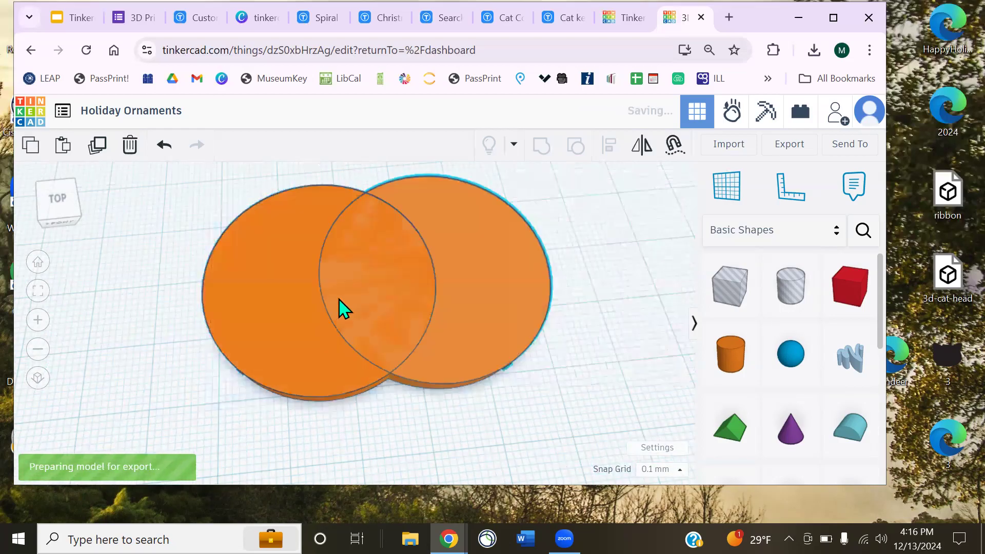
click(342, 308)
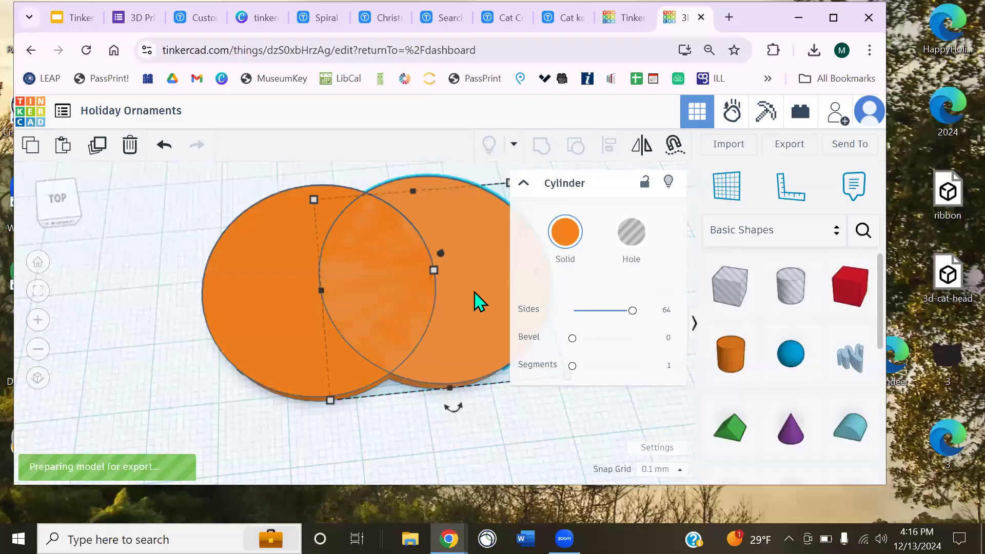
click(632, 233)
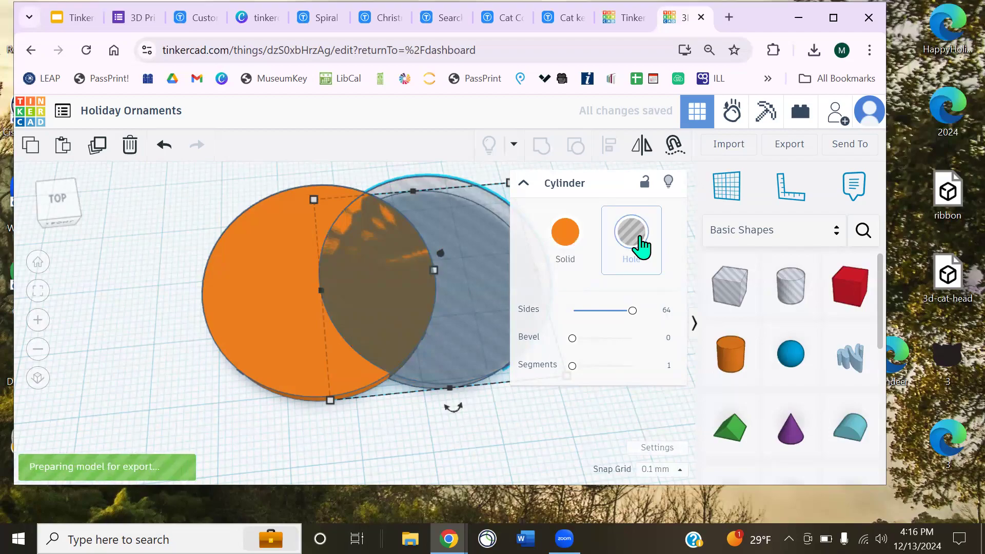
click(155, 288)
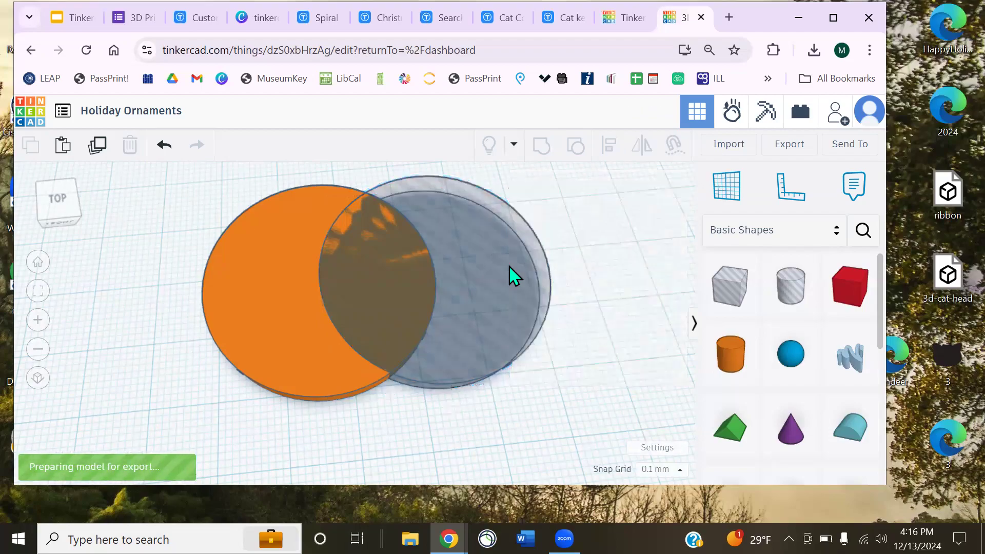
Move the hole disc so it partly overlaps the orange disc and shrink it proportionally to about 30 mm across
drag(459, 411, 315, 341)
click(625, 391)
drag(501, 334, 393, 422)
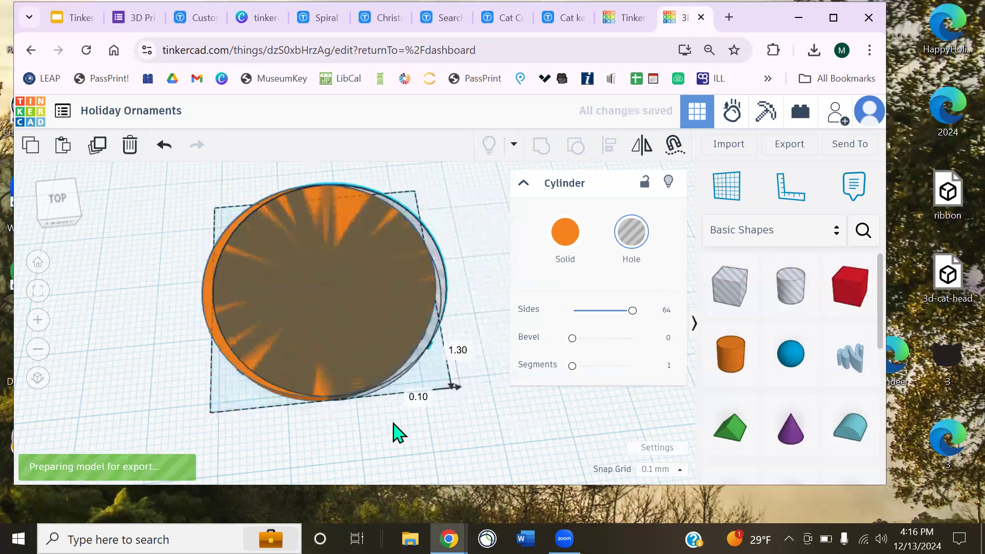
middle_drag(177, 393, 123, 334)
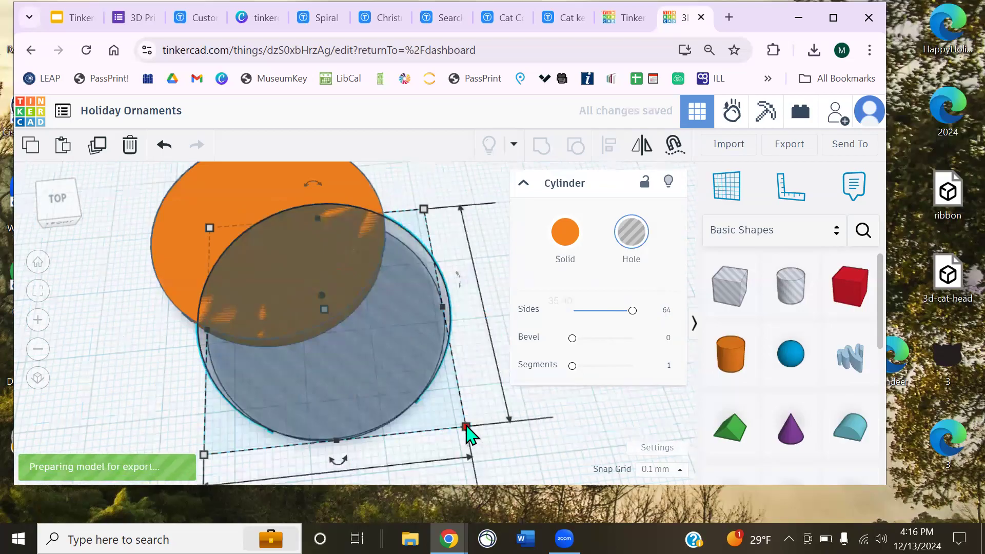
drag(462, 428, 444, 409)
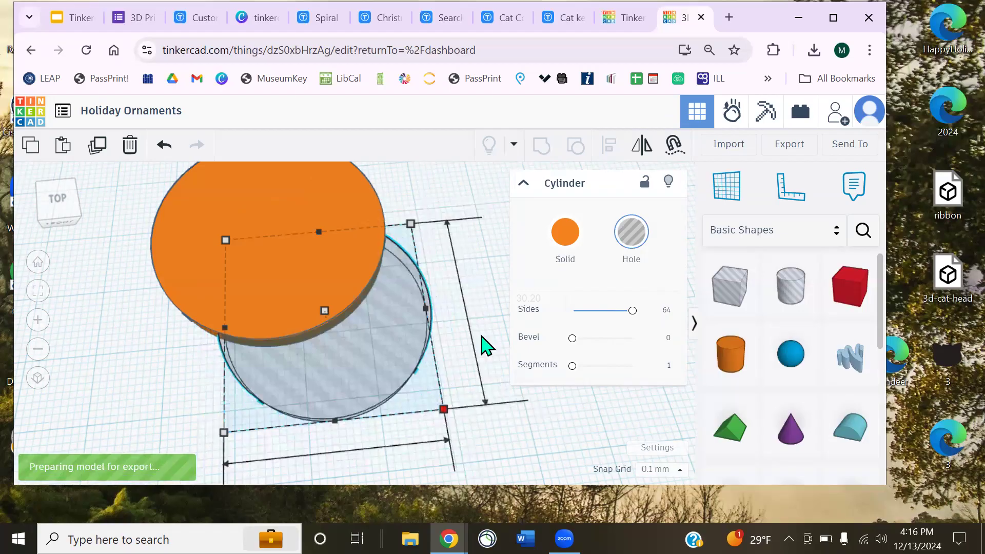
click(490, 278)
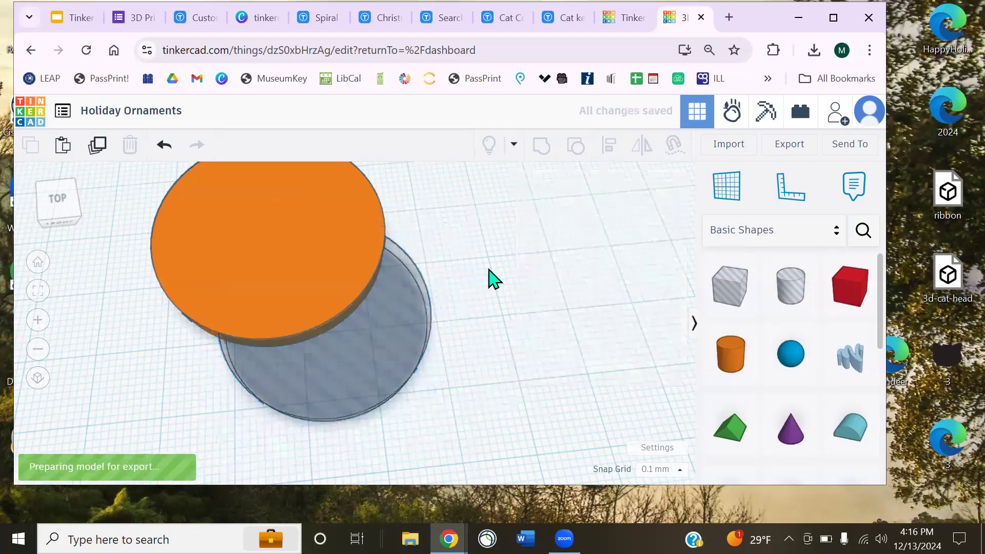
right_drag(399, 242, 365, 215)
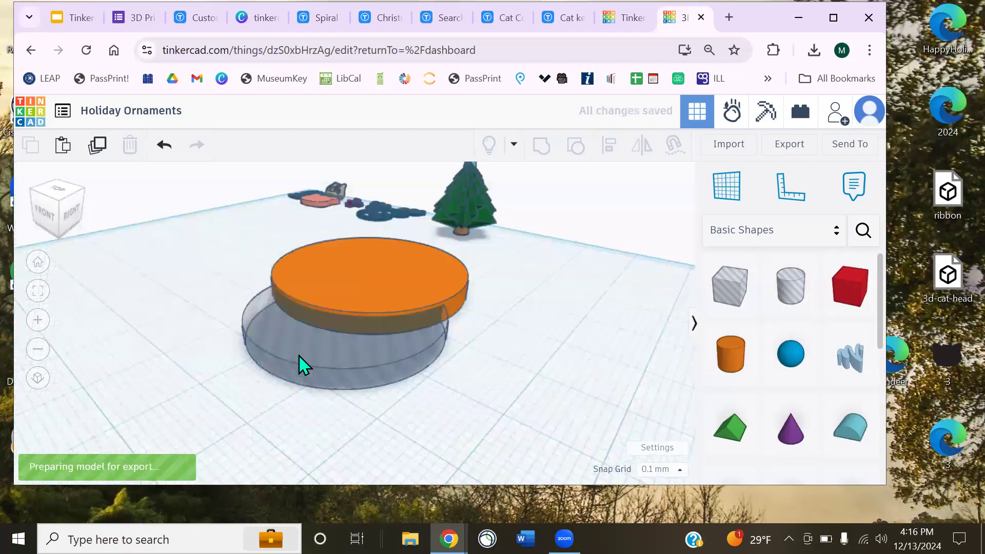
Shrink the hole disc proportionally to about 21.2 mm across and stretch it upward into a tall cylinder passing well above the orange disc
click(336, 412)
drag(336, 412, 338, 391)
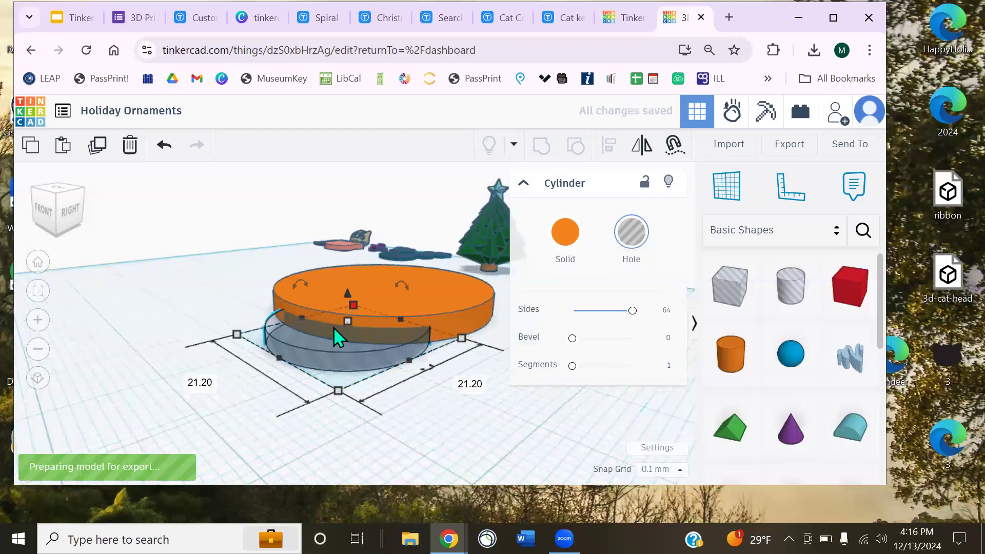
scroll(334, 327, up, 3)
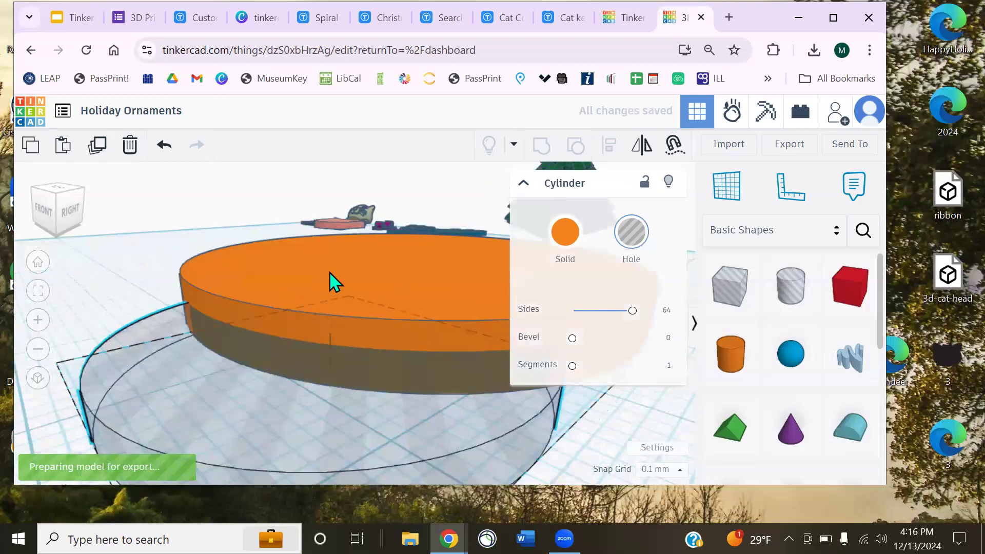
click(161, 290)
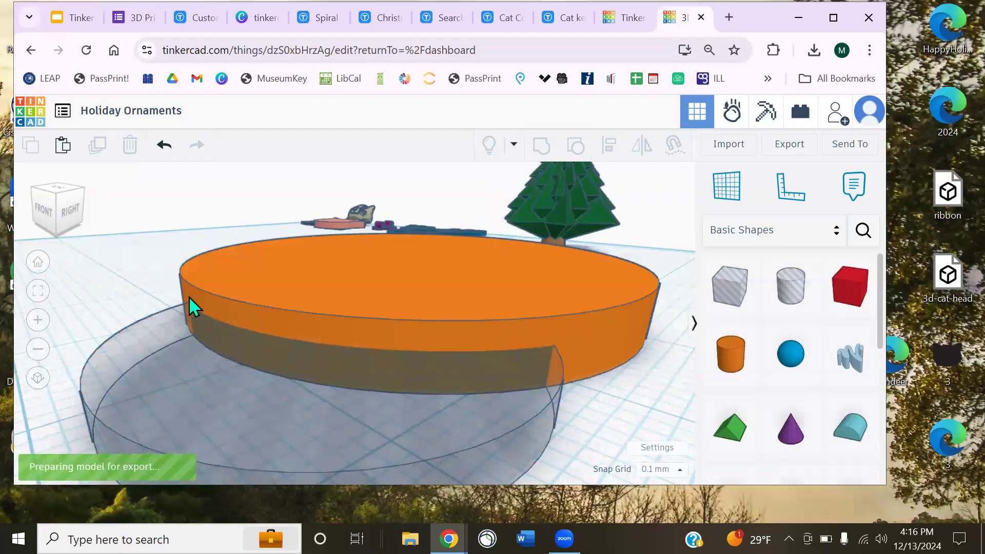
scroll(211, 325, down, 4)
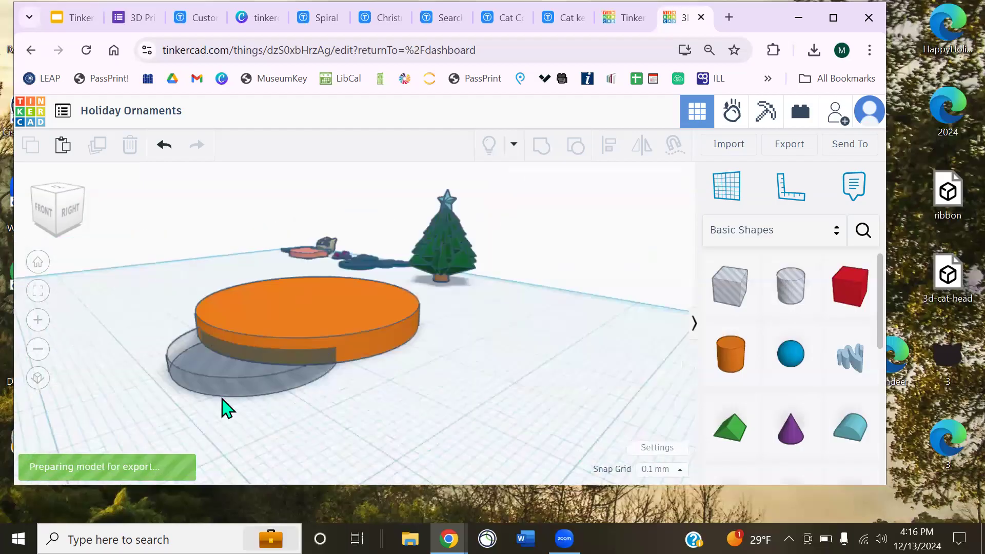
click(258, 349)
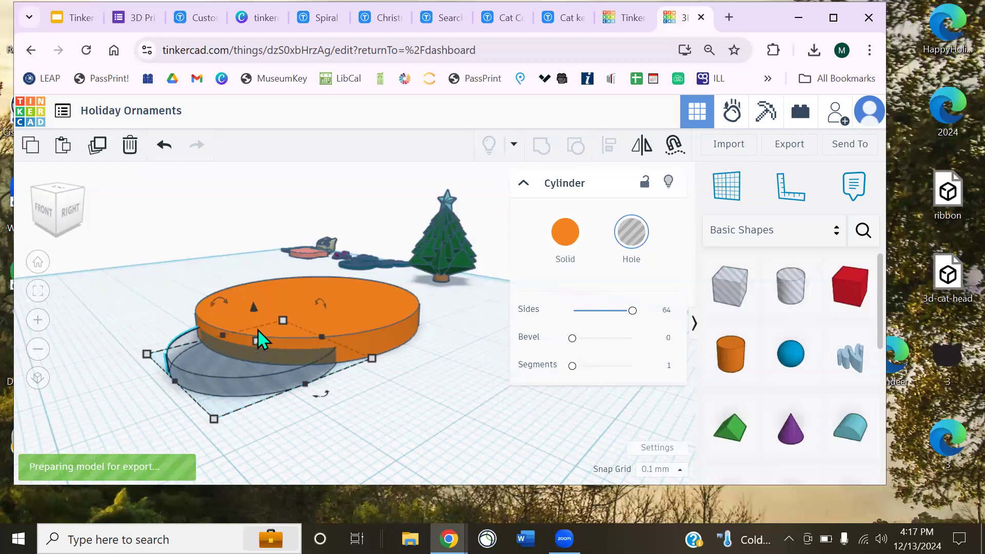
drag(245, 261, 245, 214)
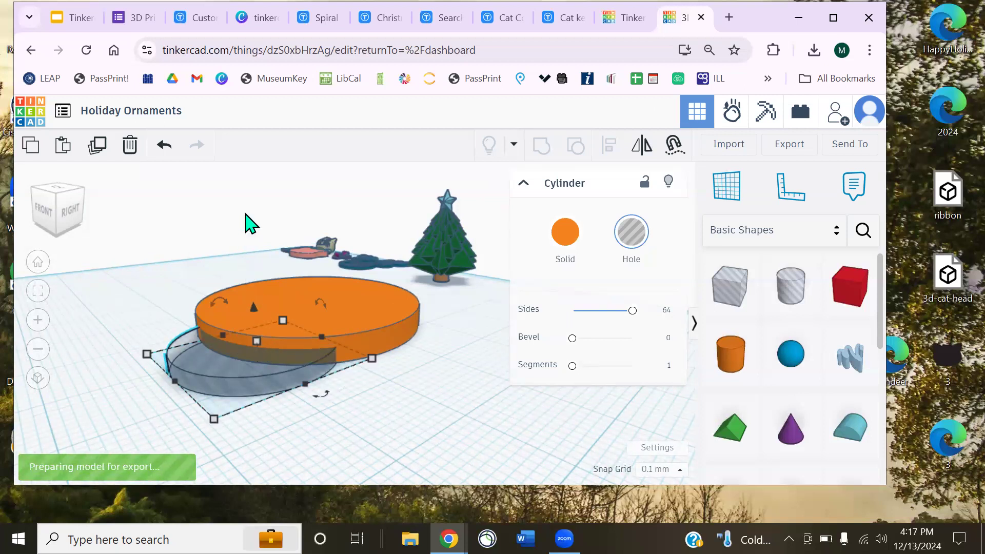
click(363, 413)
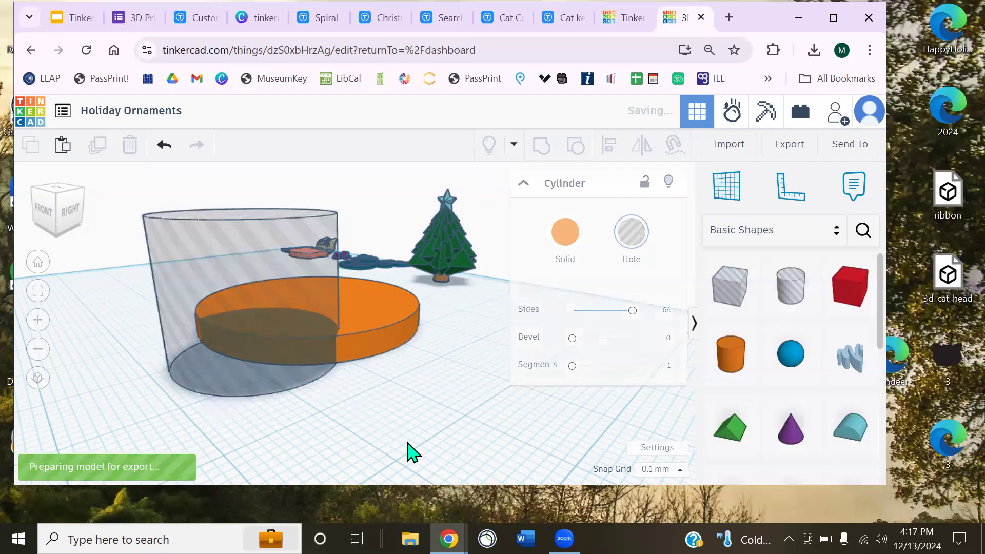
Move the tall hole cylinder across the workplane so that it overlaps the orange disc off-centre
right_drag(409, 451, 415, 446)
right_drag(378, 386, 409, 382)
scroll(408, 383, down, 3)
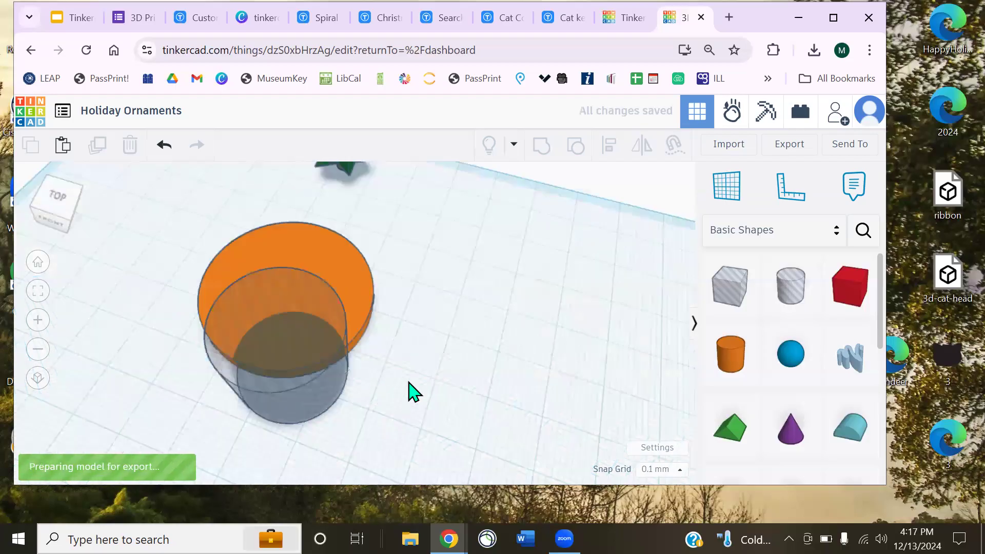
right_drag(578, 409, 428, 356)
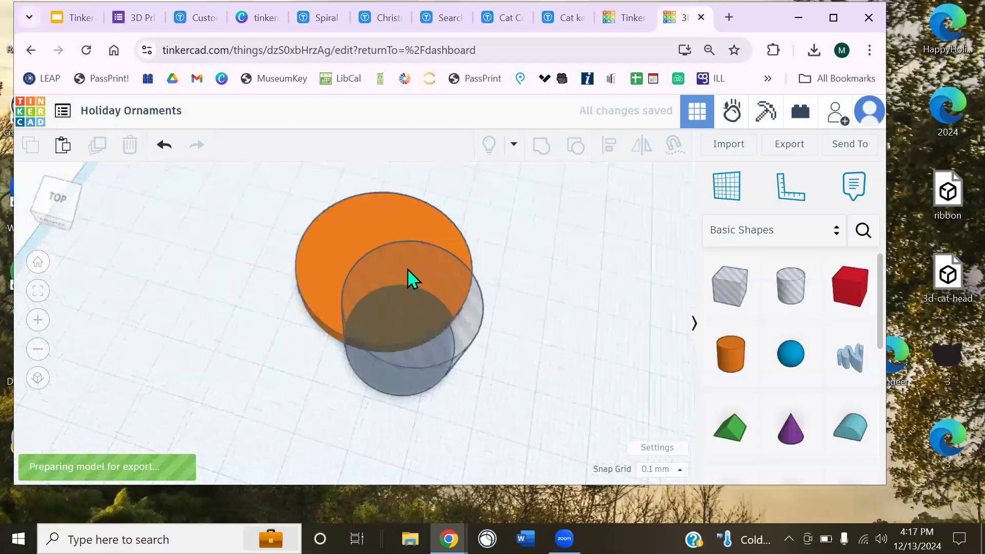
click(403, 248)
drag(303, 287, 305, 349)
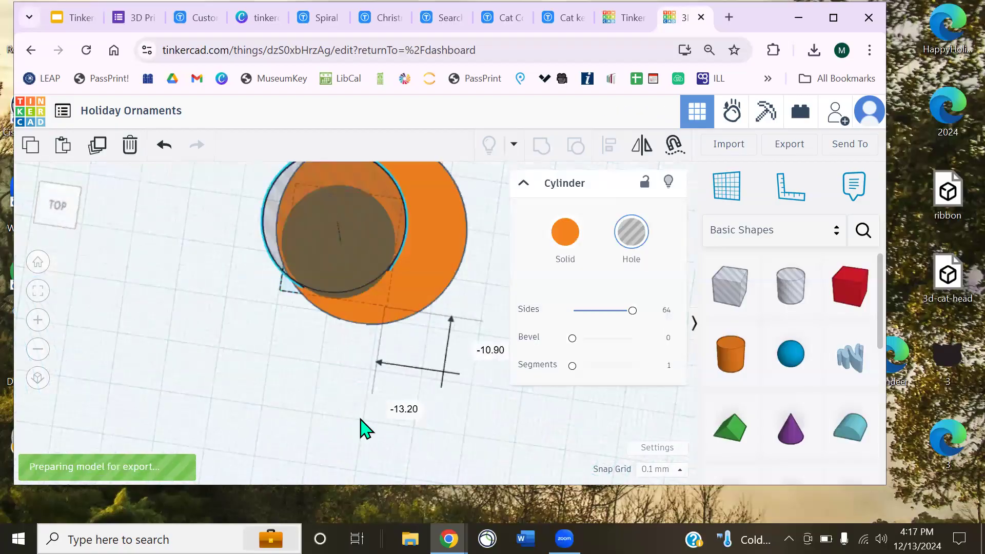
Select the hole cylinder together with the orange disc and align their centres in both horizontal directions
click(289, 366)
drag(368, 396, 203, 284)
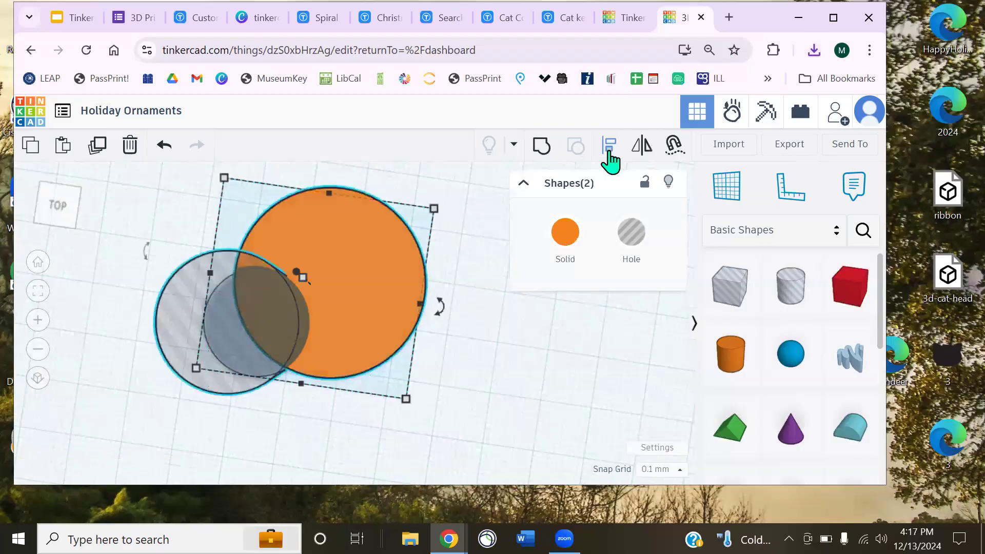
click(609, 149)
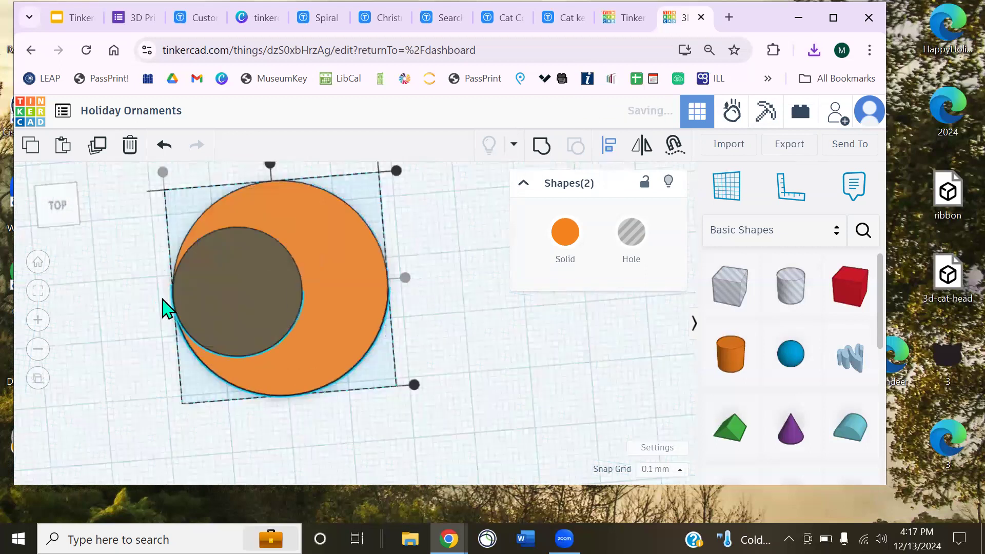
click(269, 172)
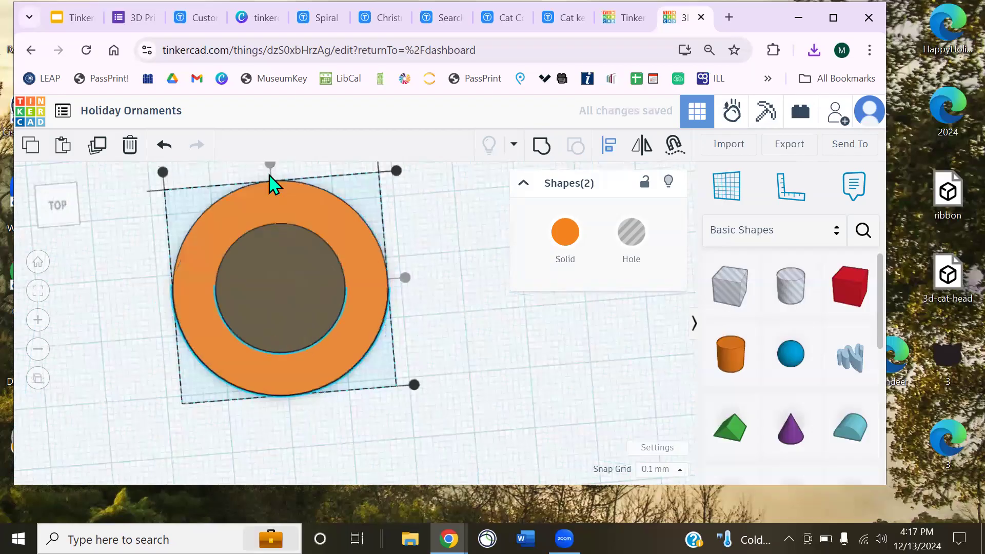
click(444, 358)
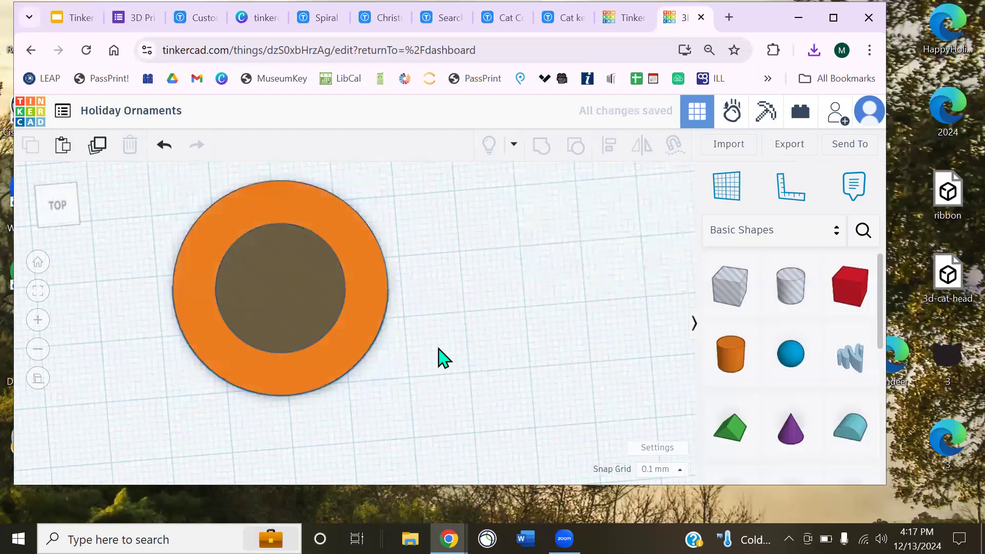
Check the centred hole from above, comparing the perspective view with the flat orthographic view and ending in the orthographic one
right_drag(425, 310, 407, 319)
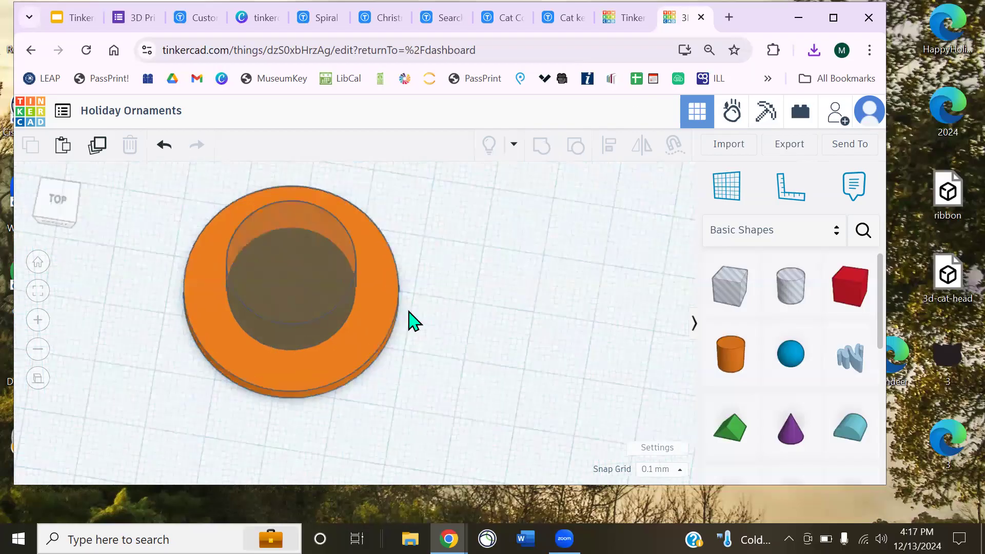
scroll(314, 301, up, 2)
click(314, 301)
right_drag(472, 334, 480, 345)
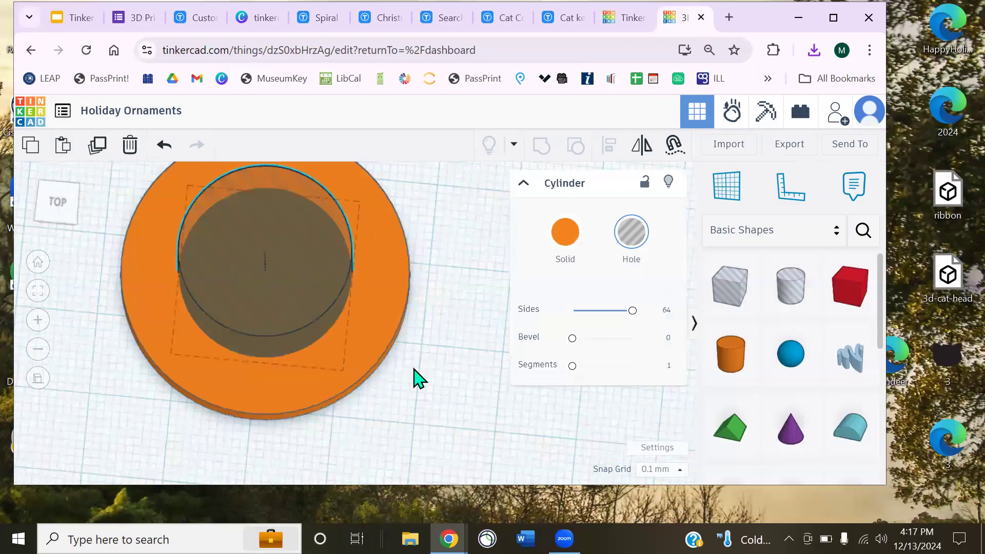
right_drag(414, 370, 435, 387)
middle_drag(339, 353, 387, 388)
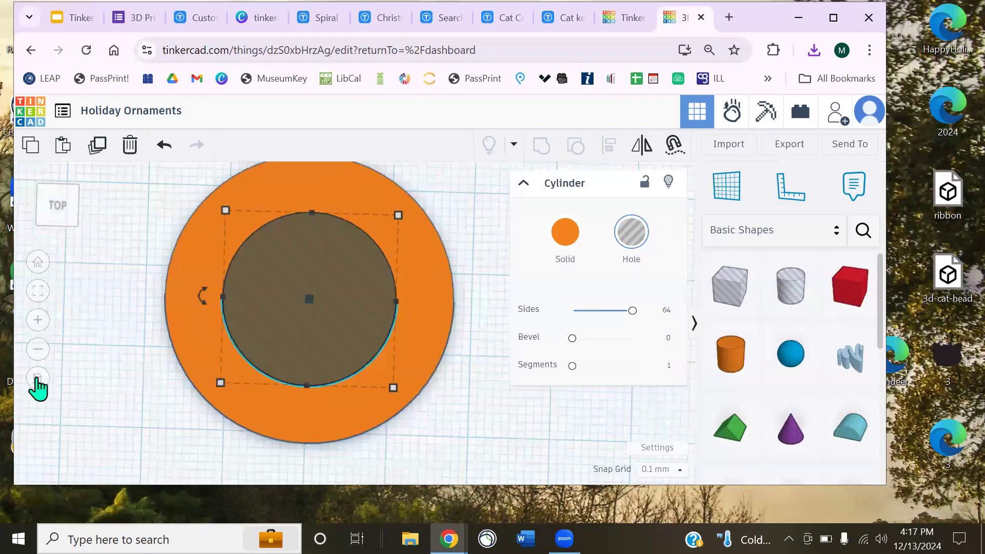
click(37, 379)
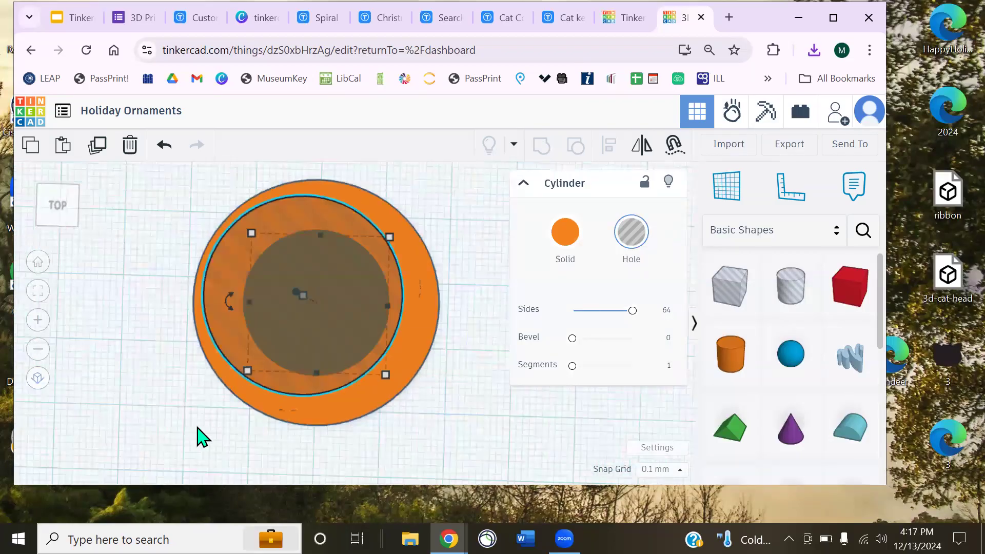
click(37, 381)
click(43, 382)
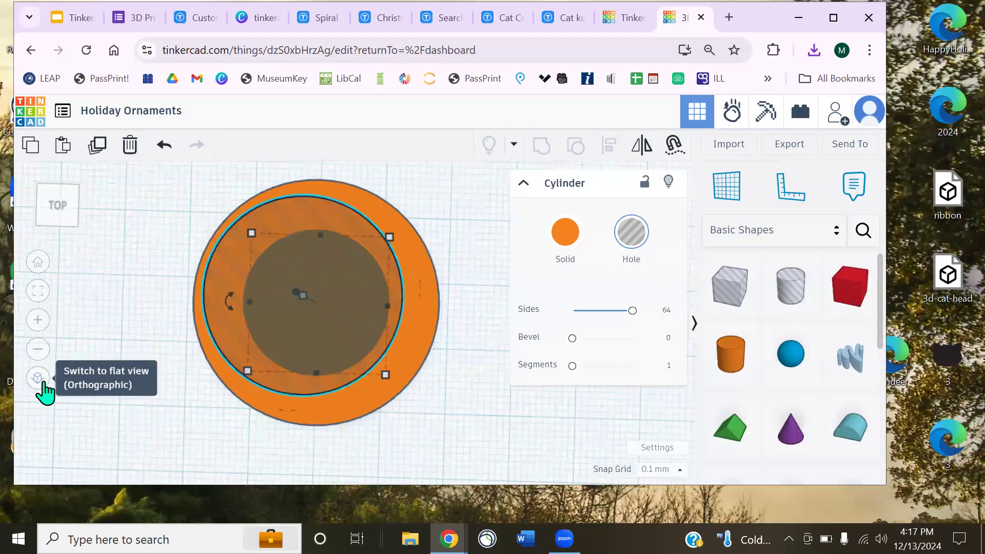
click(41, 382)
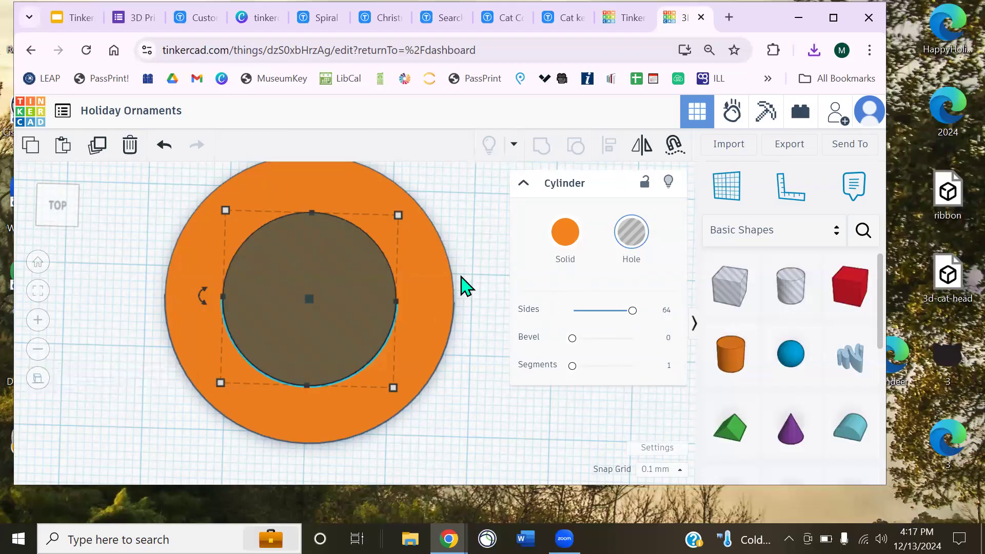
right_drag(485, 299, 469, 213)
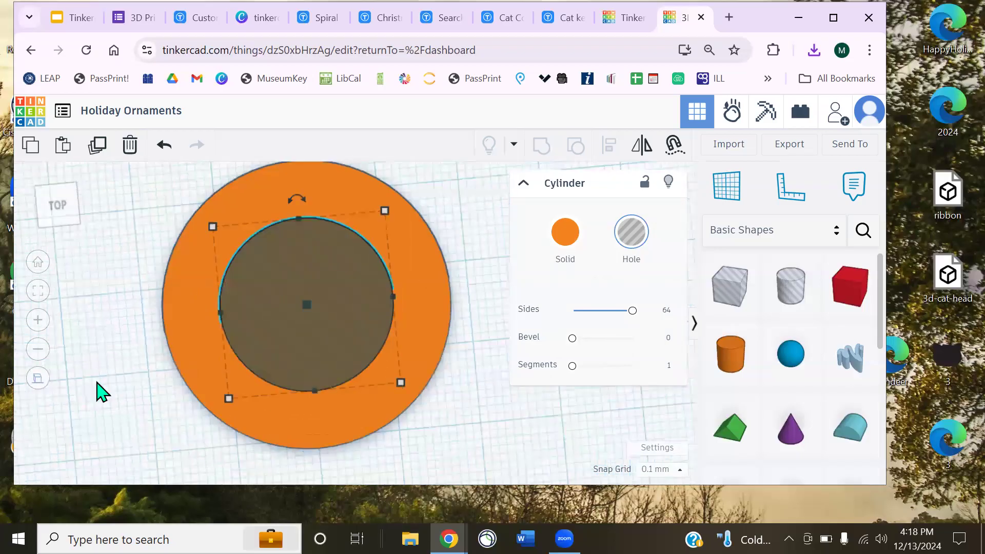
click(37, 381)
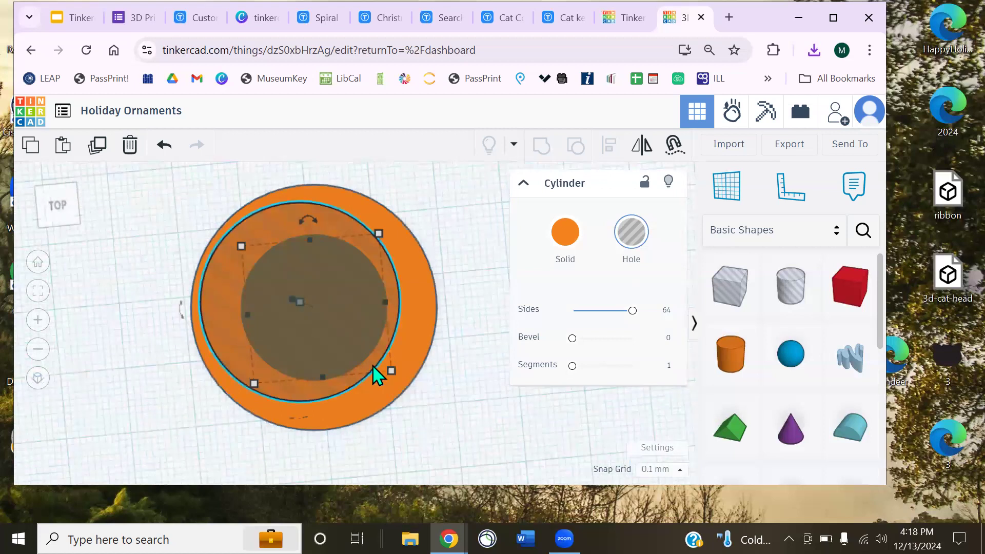
right_drag(373, 365, 379, 442)
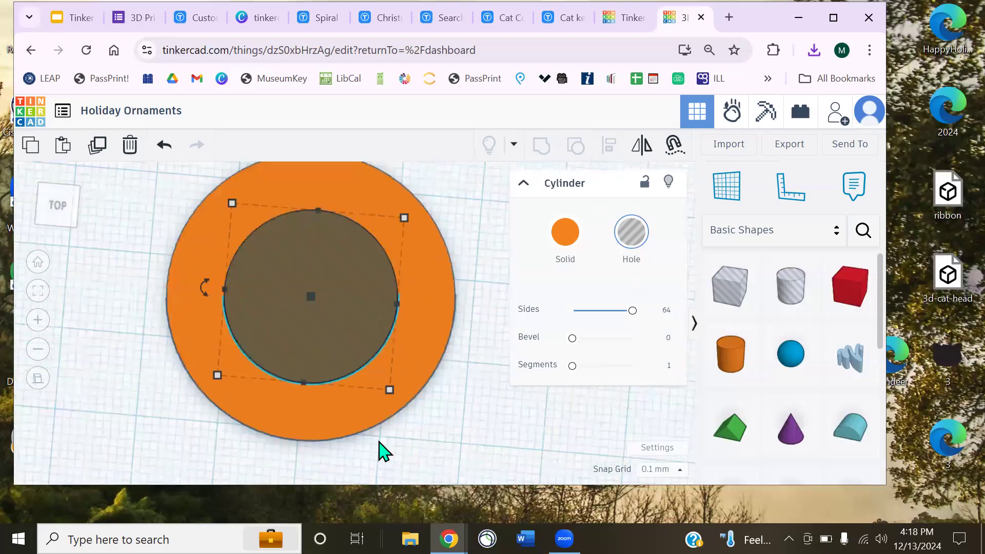
Enlarge the hole cylinder proportionally about its centre to about 31.8 mm across, leaving a narrow orange rim
mouse_move(404, 220)
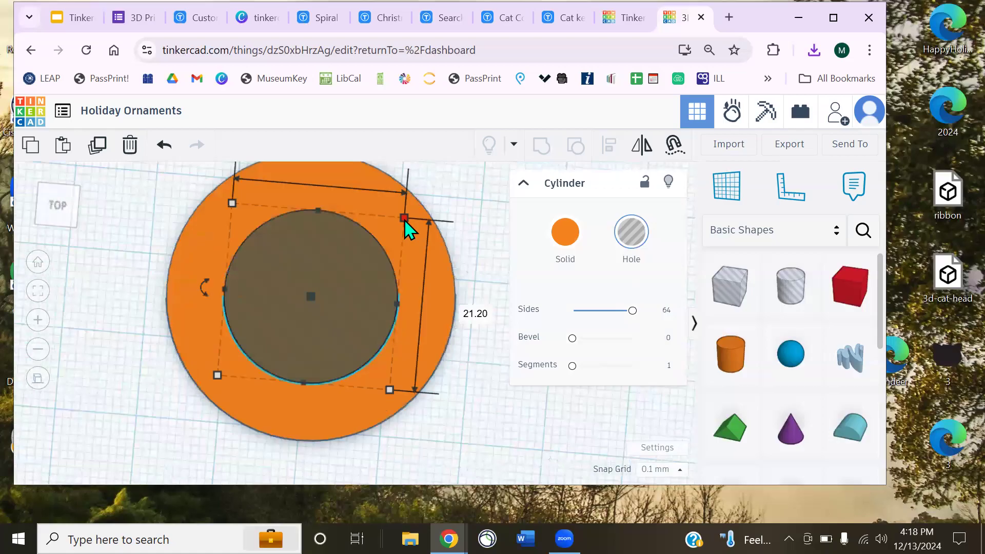
drag(406, 220, 449, 203)
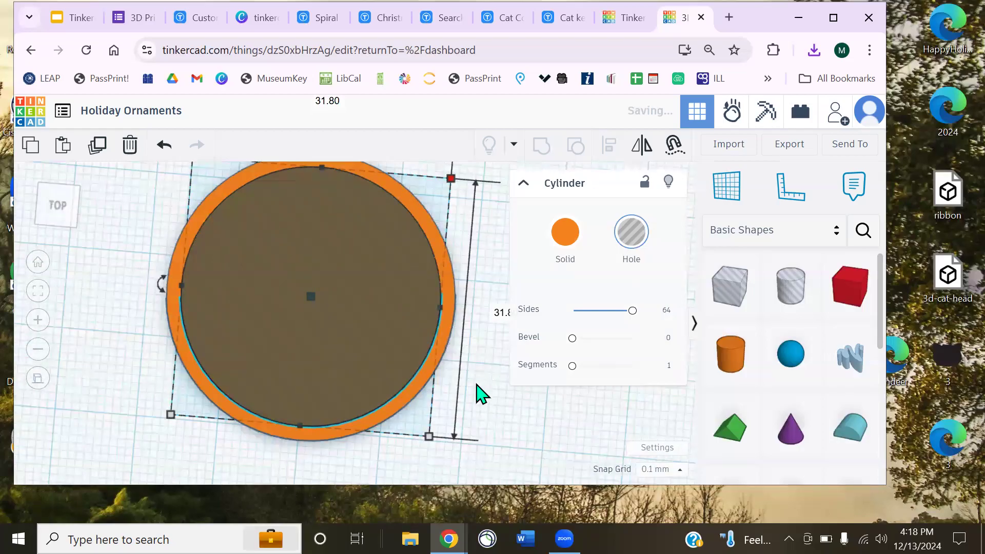
click(477, 387)
right_drag(368, 395, 404, 472)
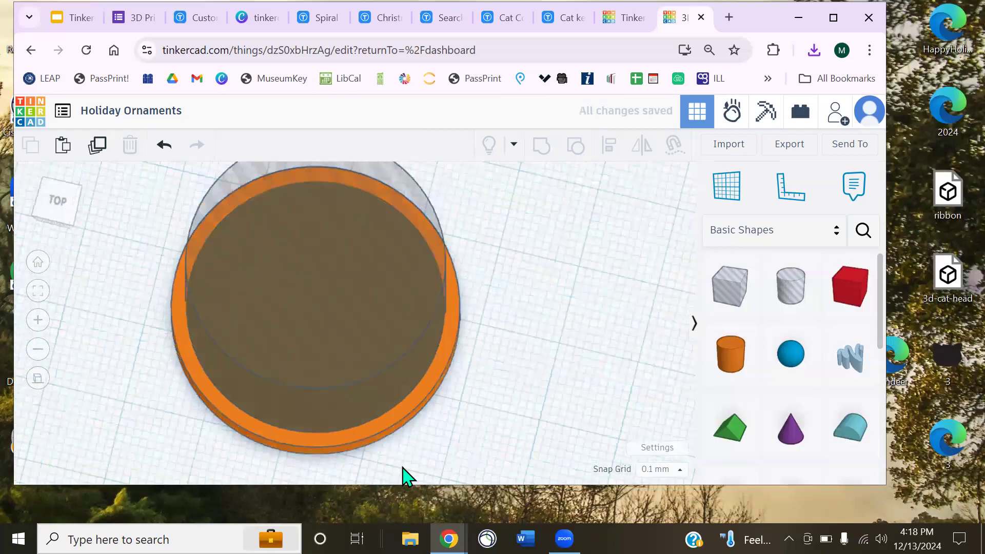
Try enlarging the hole cylinder until only a very thin orange rim is left, and undo that enlargement
click(410, 469)
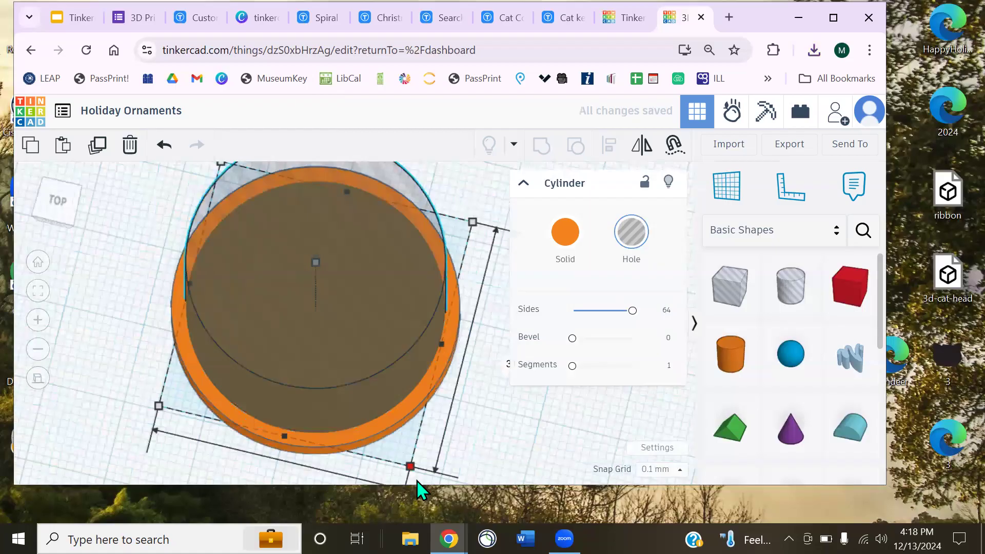
alt+shift+drag(419, 482, 420, 485)
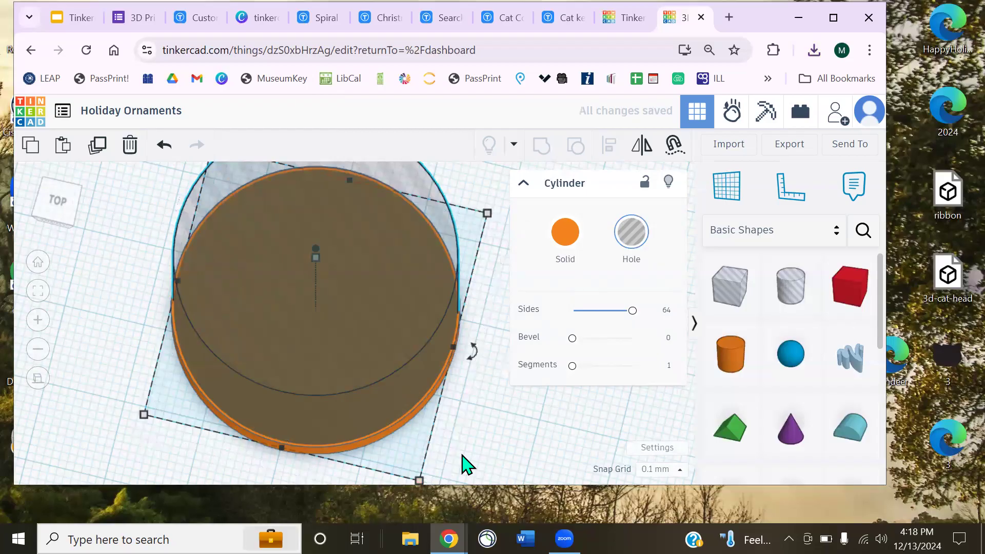
key(ctrl+z)
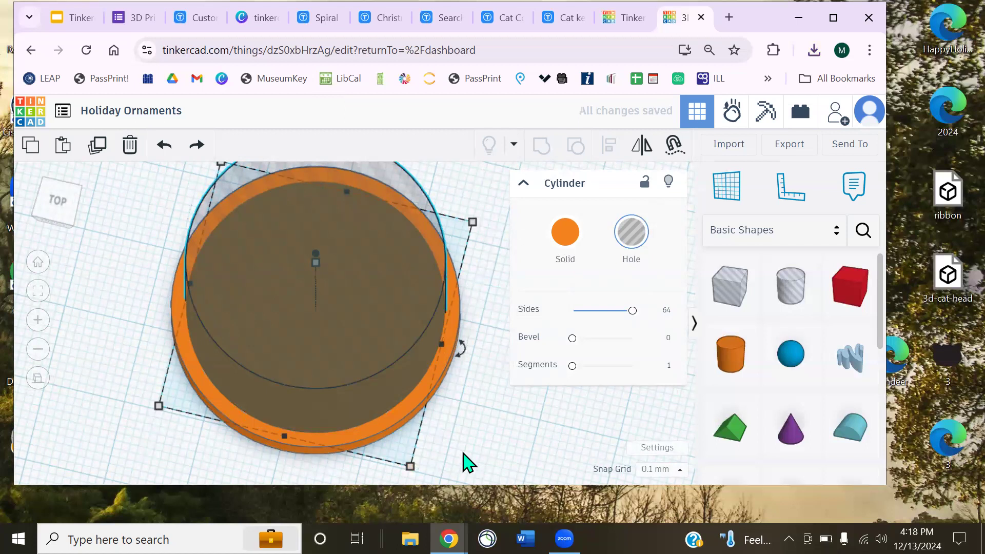
click(485, 450)
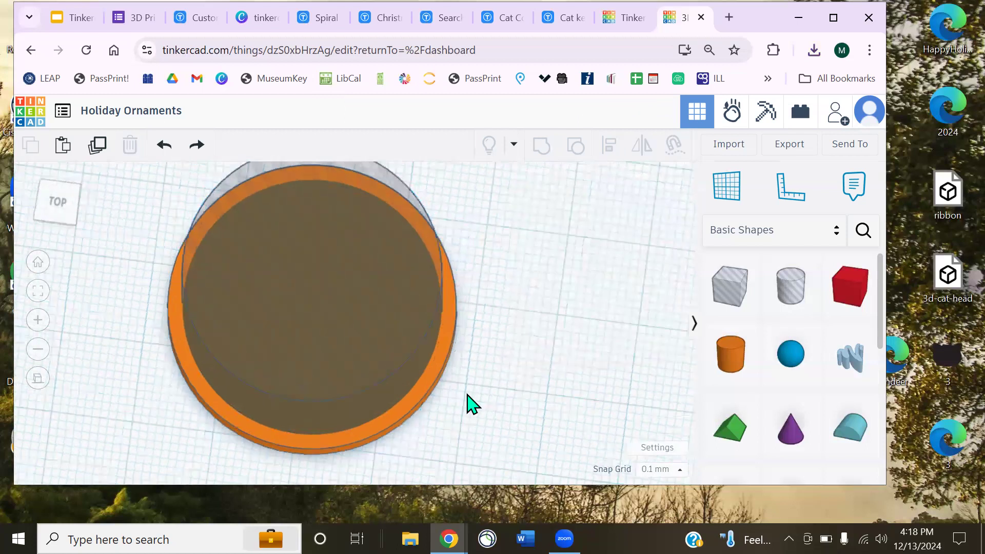
Group the orange disc with the hole cylinder to cut out its centre and form a ring
right_drag(488, 442, 477, 411)
right_drag(480, 327, 488, 408)
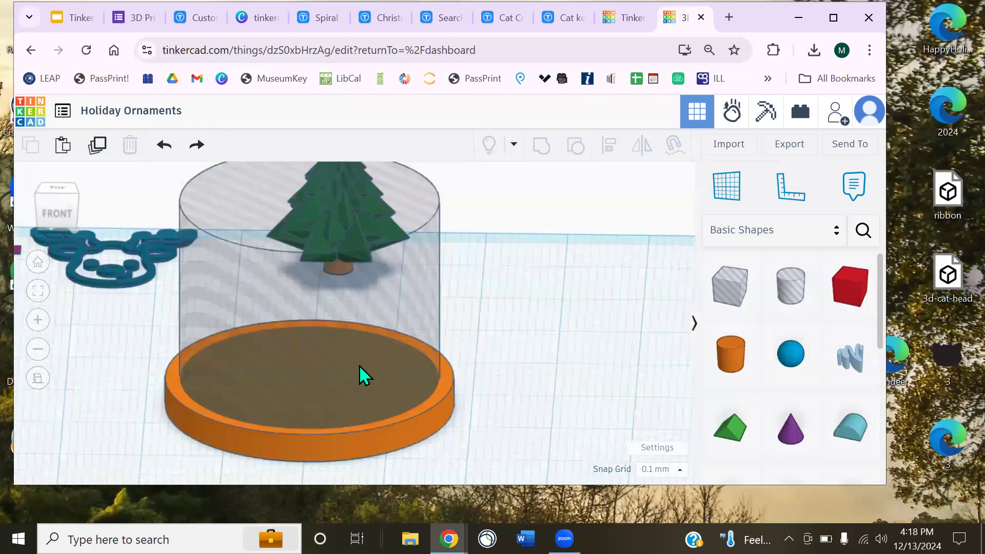
click(380, 352)
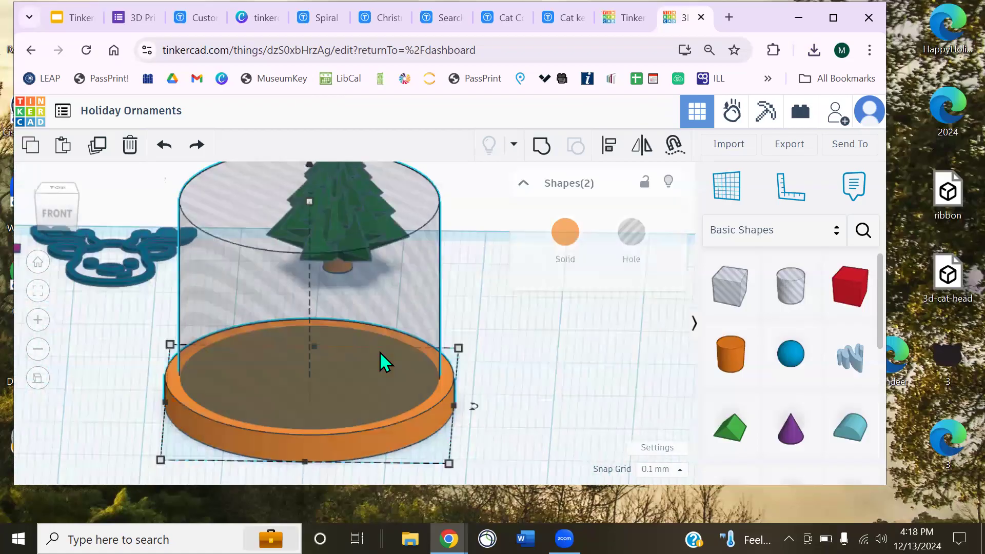
click(543, 150)
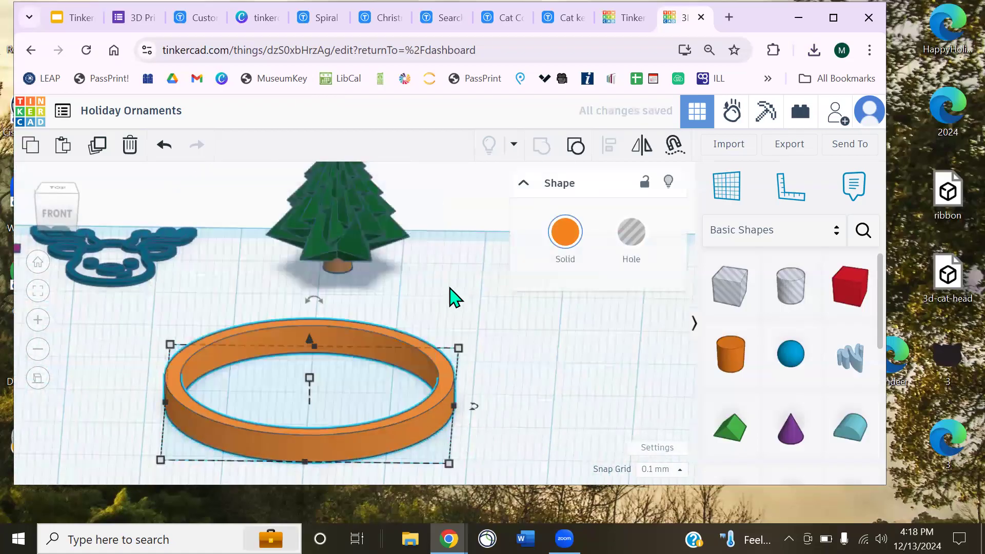
click(439, 303)
right_drag(449, 299, 451, 300)
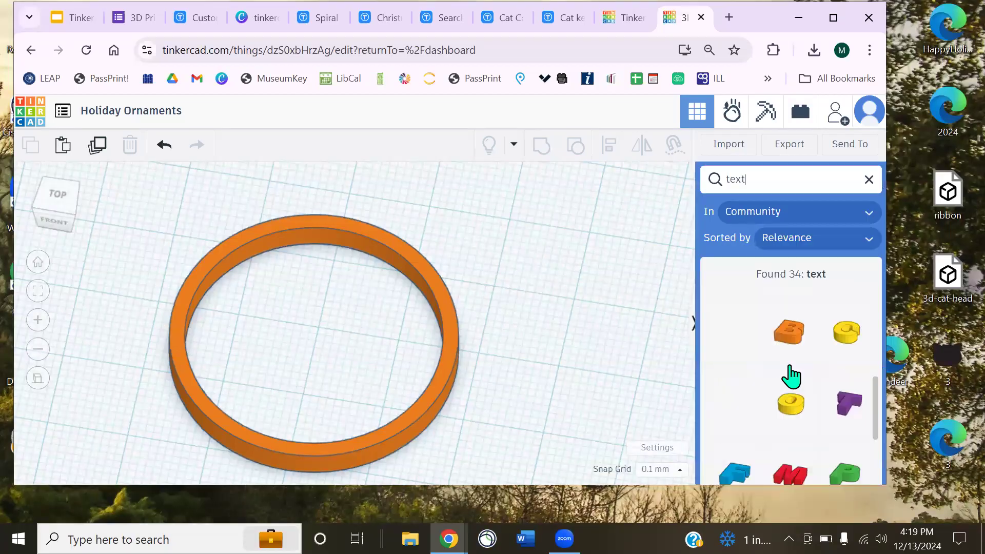
scroll(792, 374, down, 1)
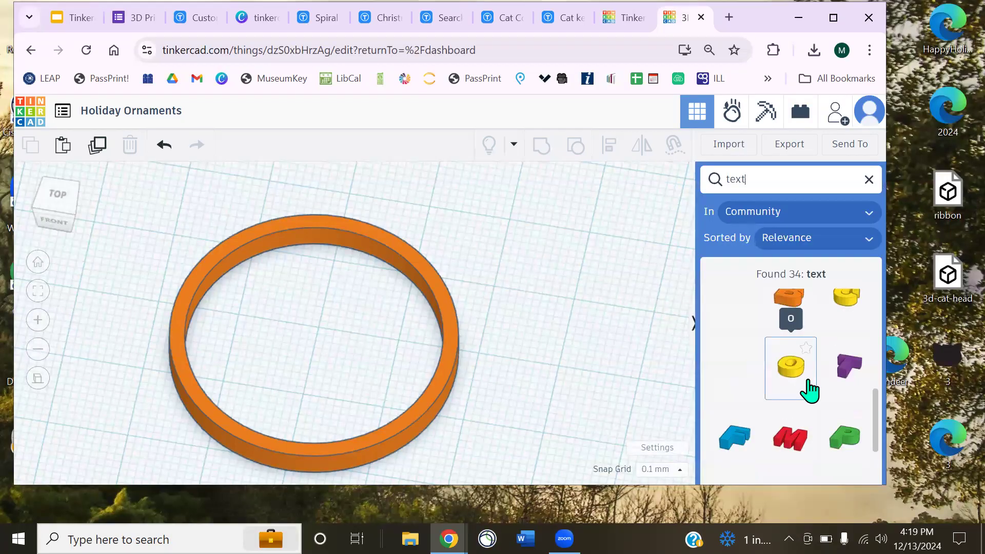
drag(787, 385, 578, 325)
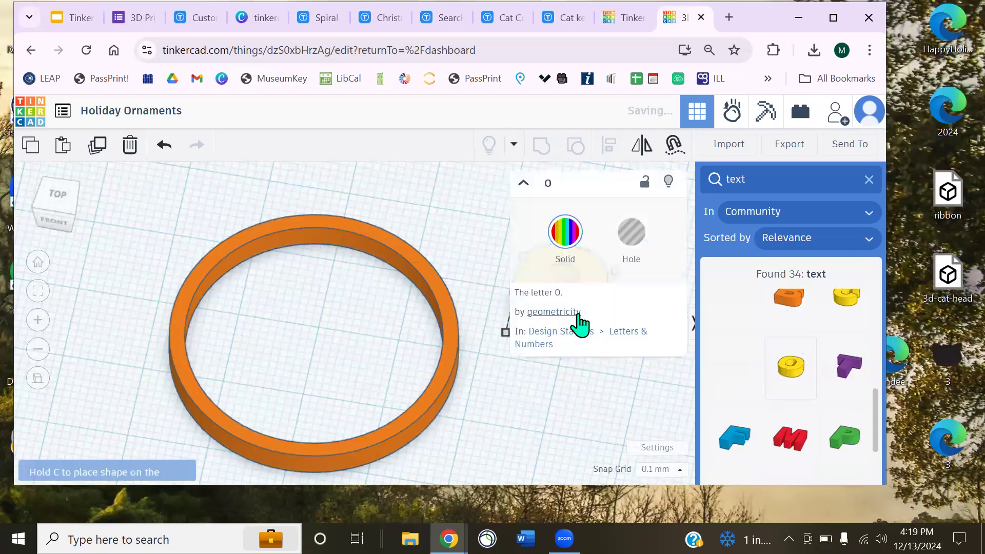
click(513, 413)
click(557, 324)
key(Delete)
scroll(787, 384, up, 3)
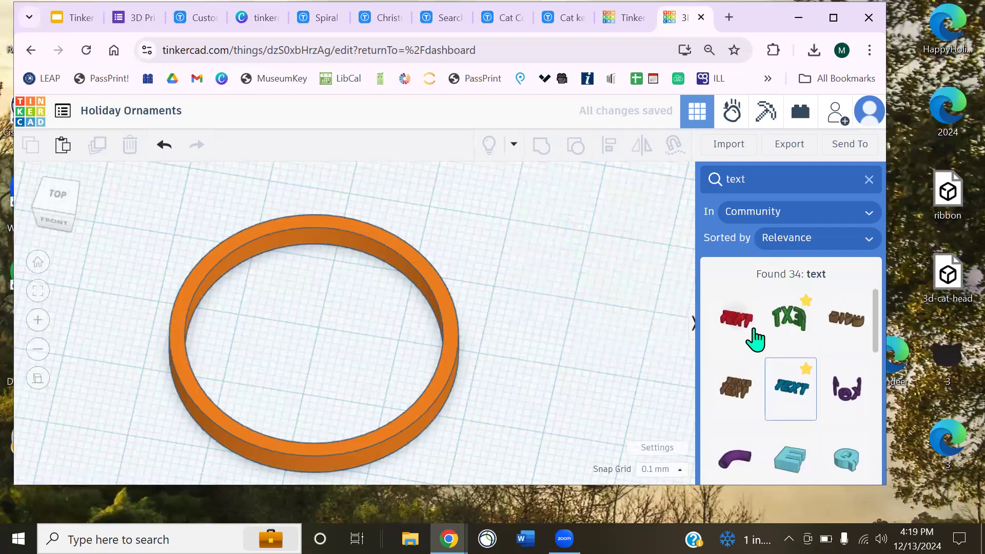
Place the red Text shape over the ring and set its text to "happy holidays"
drag(739, 336, 460, 381)
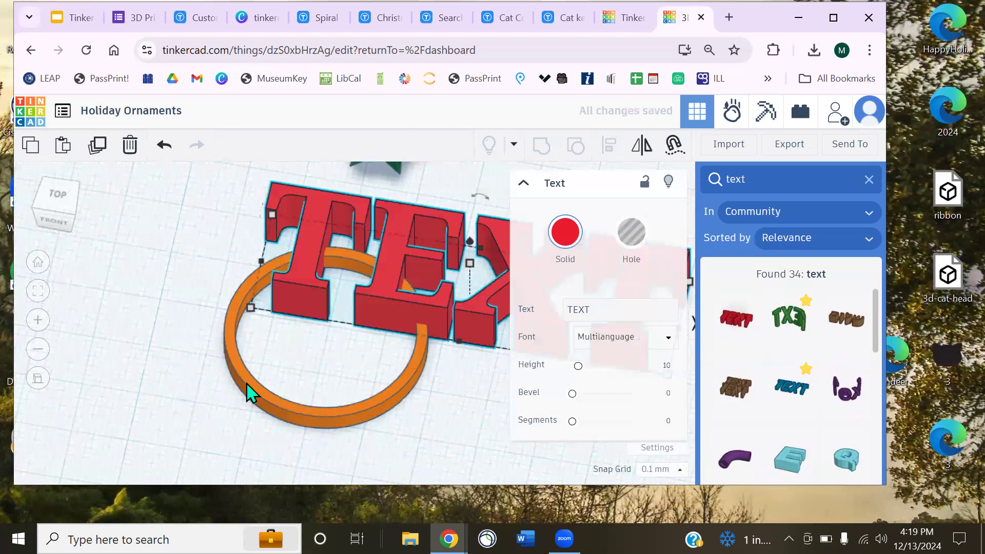
drag(246, 383, 158, 434)
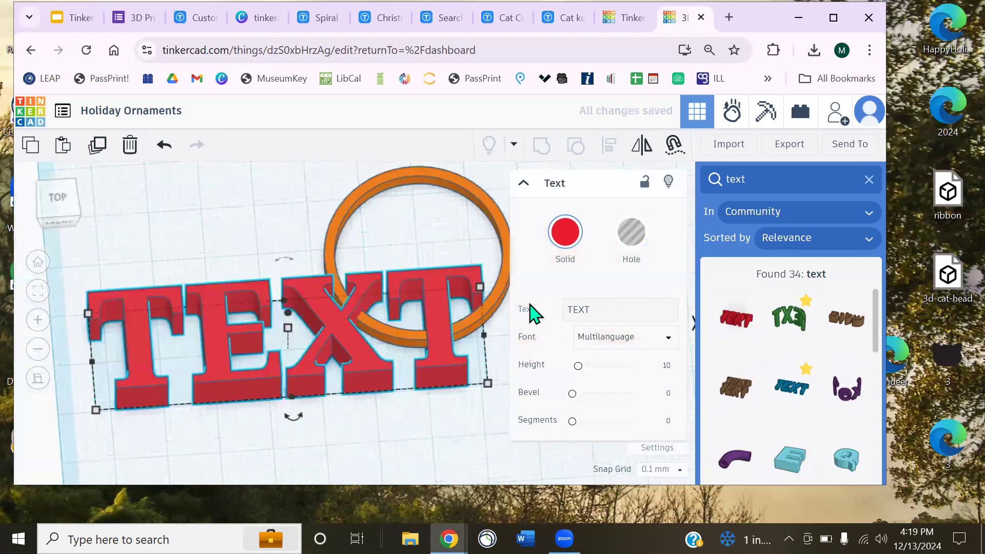
click(614, 303)
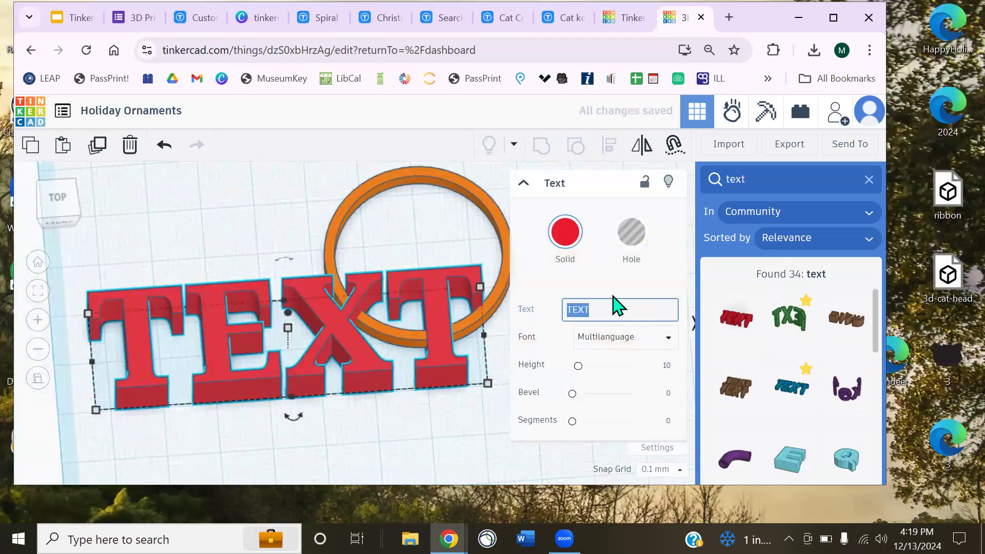
text(happy hi)
text(lidays)
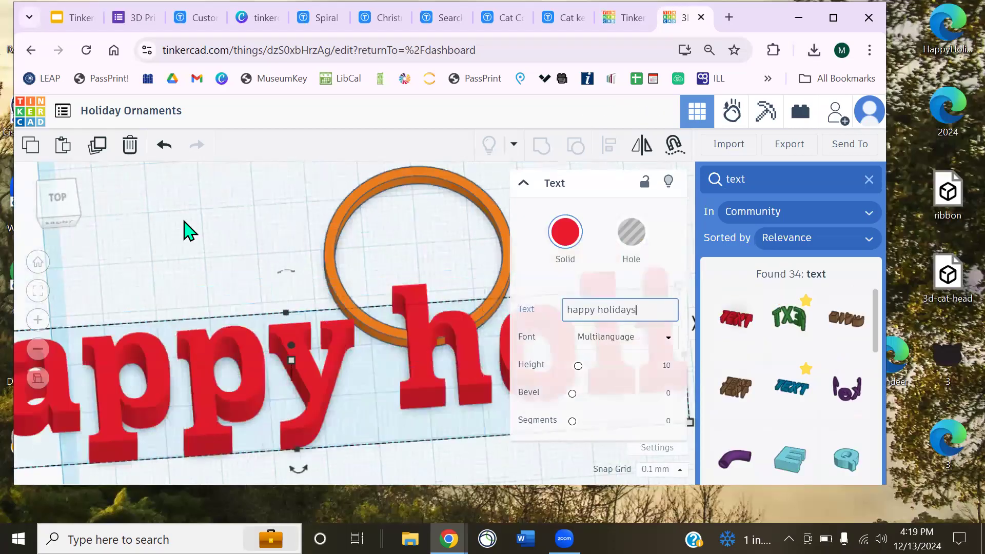
click(251, 284)
scroll(204, 353, down, 4)
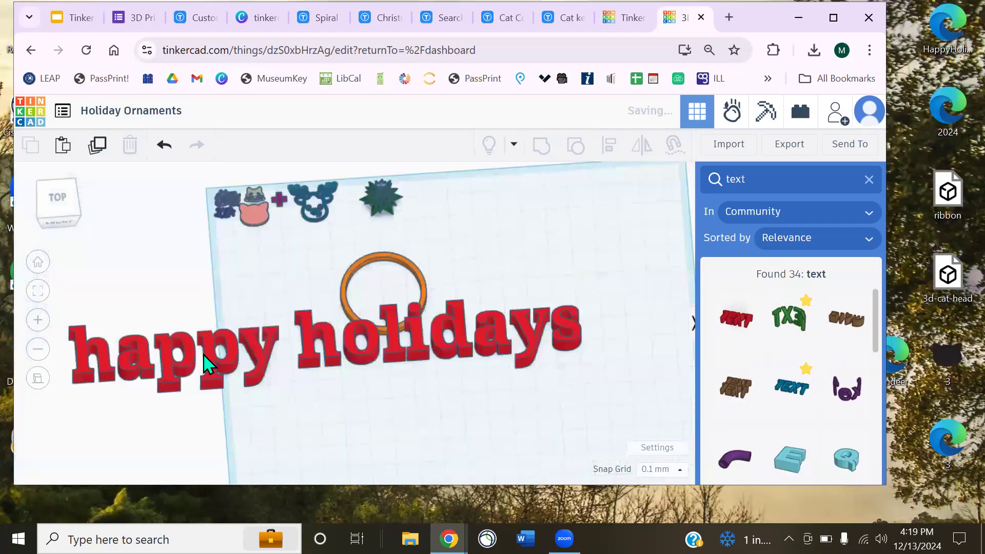
Change the red lettering's font to Sans Mono and shrink it proportionally about its centre to about 116 mm long
click(207, 349)
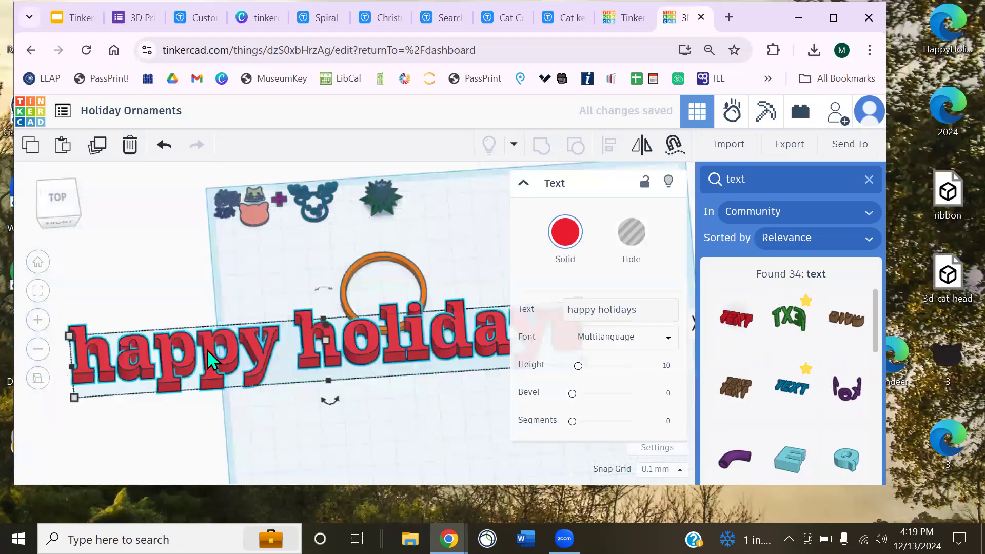
click(631, 340)
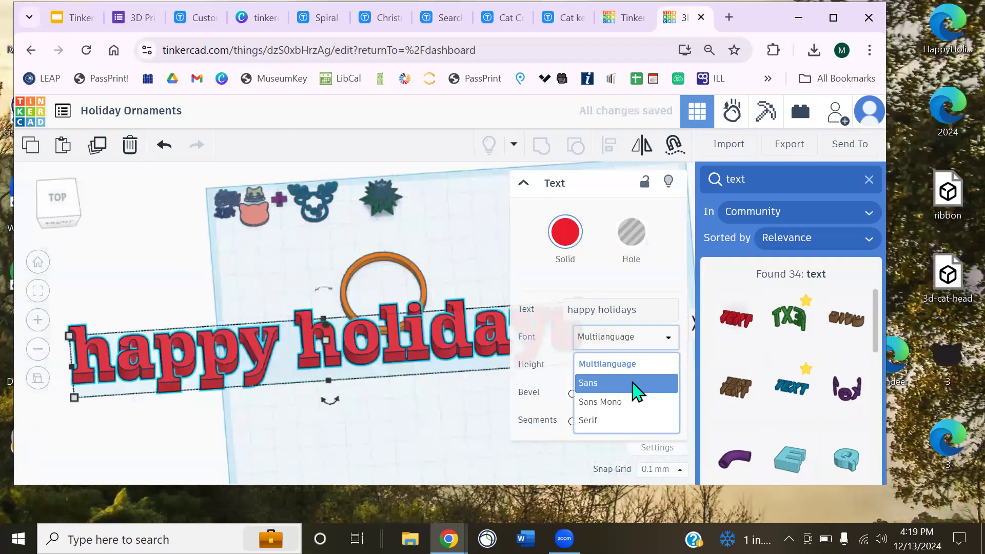
click(600, 402)
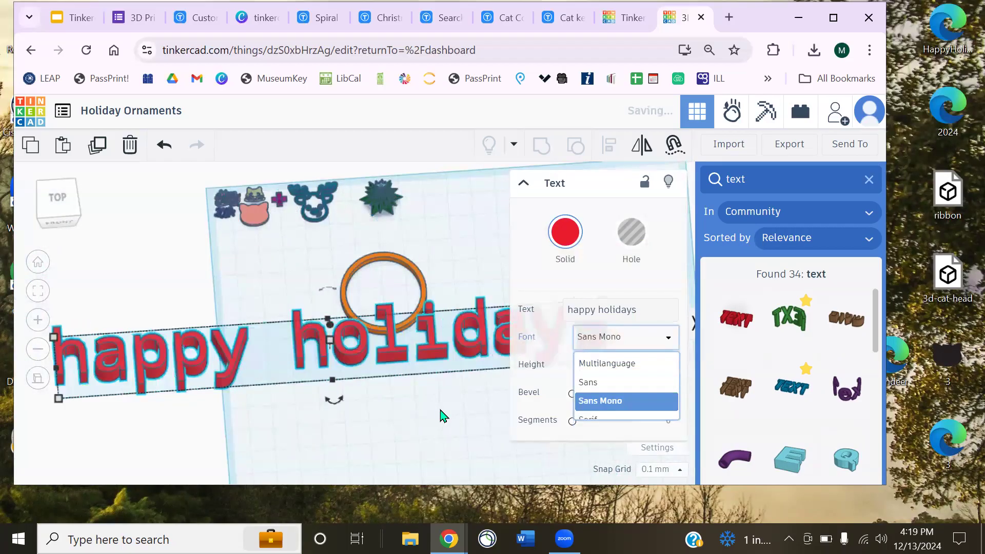
click(440, 358)
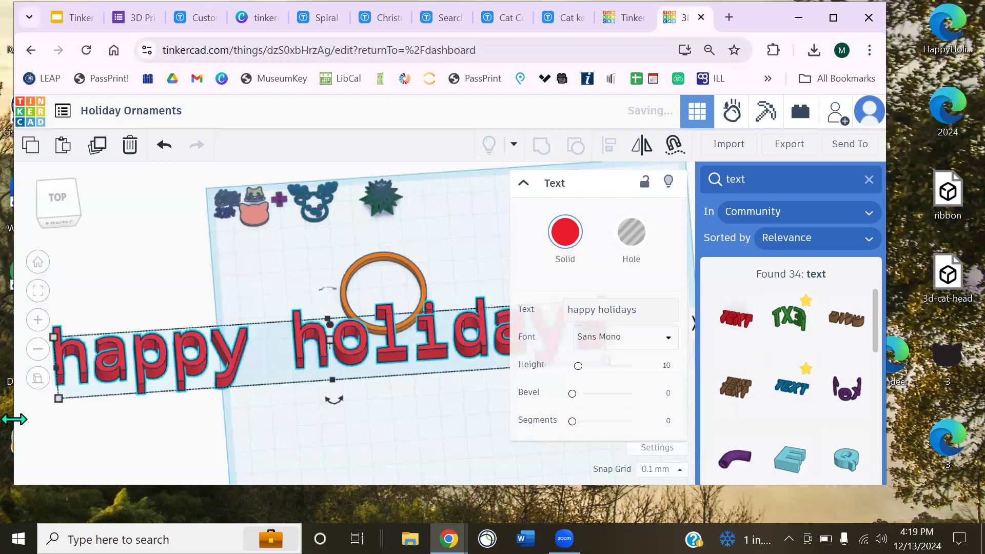
alt+shift+drag(58, 399, 195, 373)
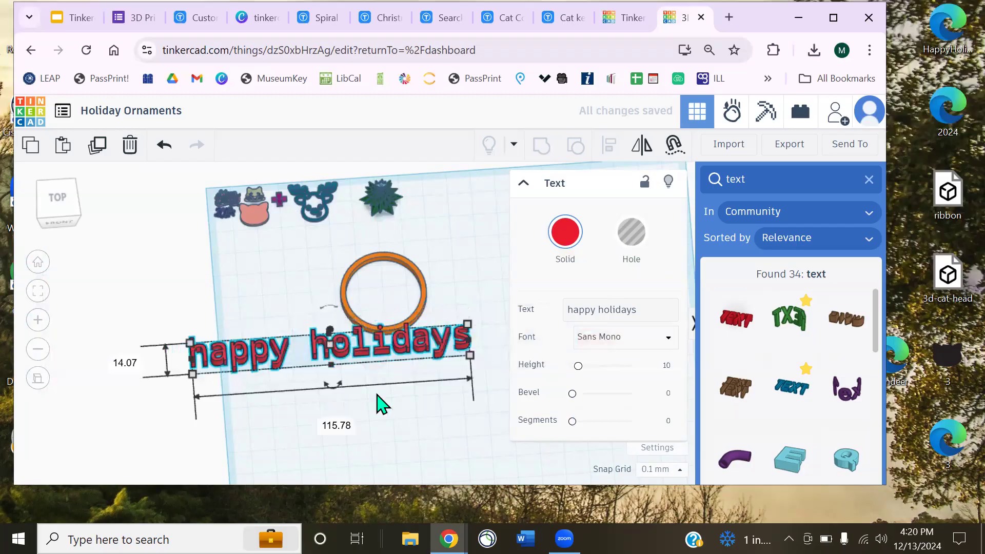
Replace the red lettering with the brown two-line text shape below the ring, and set its text to "happy holidays"
click(383, 352)
click(382, 354)
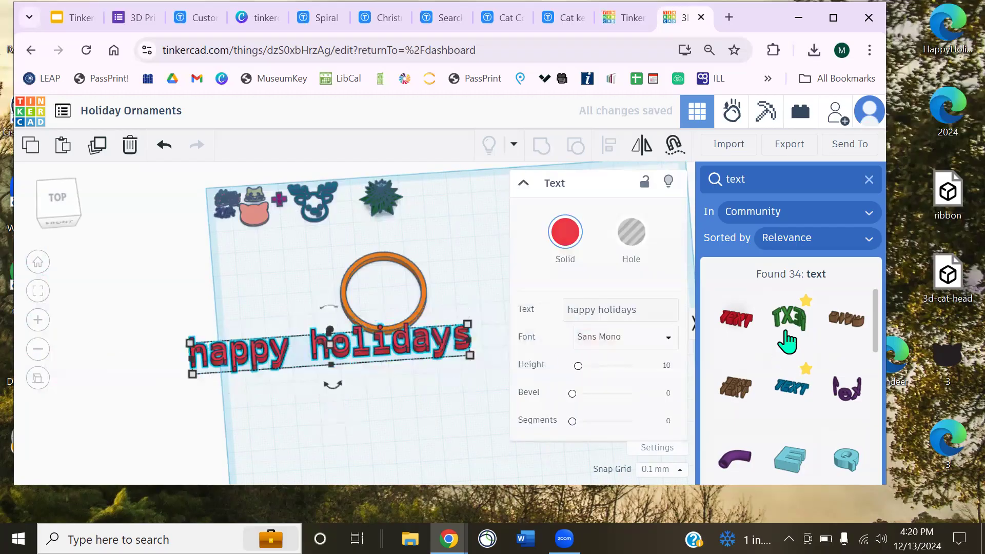
click(738, 392)
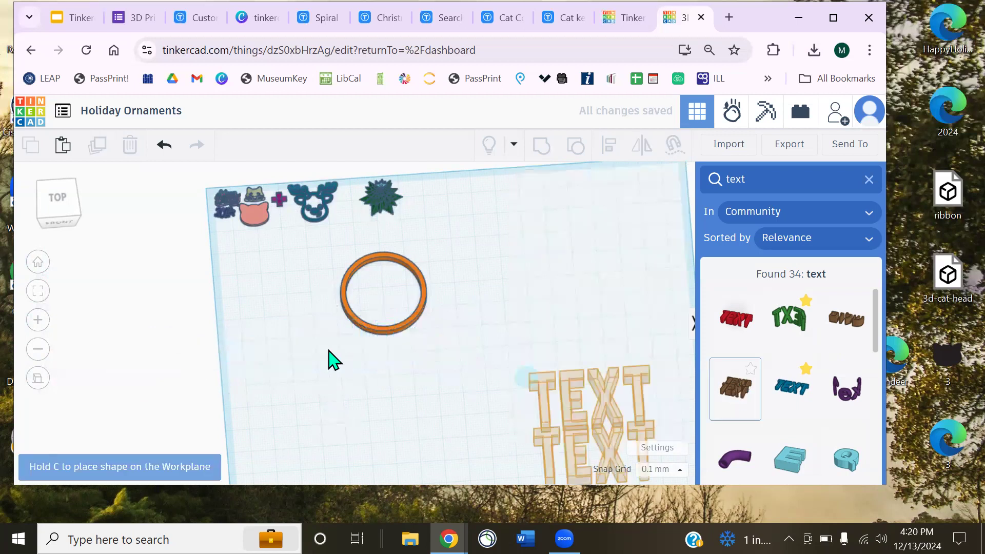
click(331, 354)
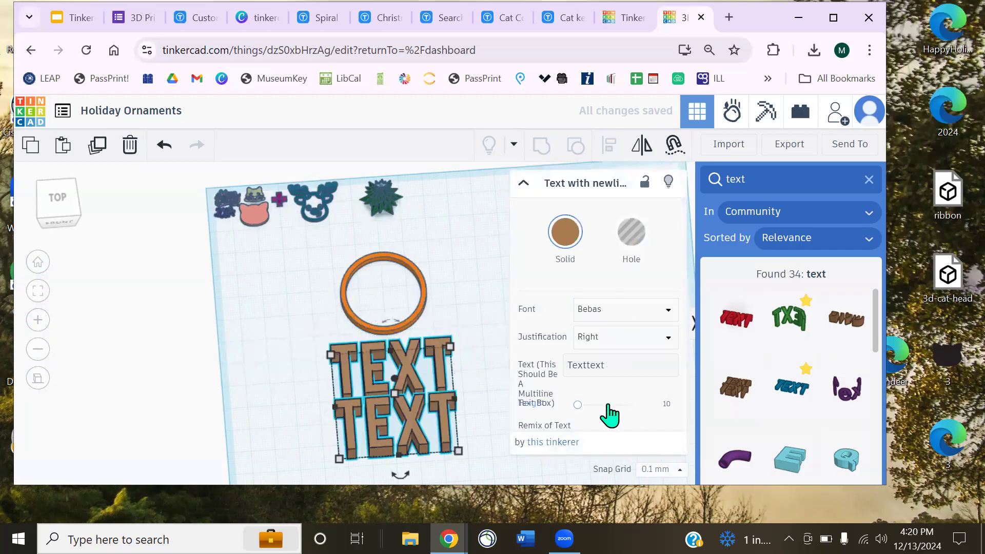
click(600, 366)
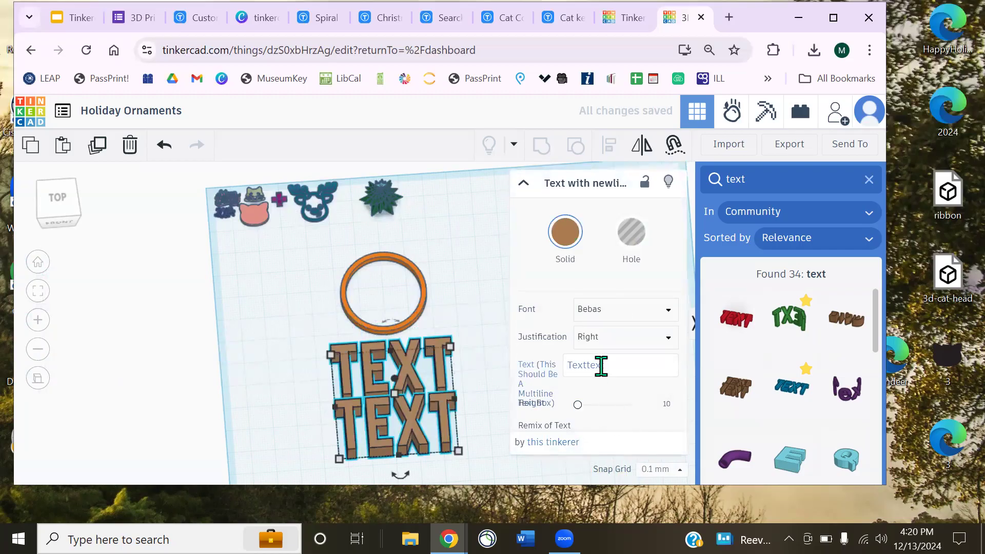
key(ctrl+a)
text(happy)
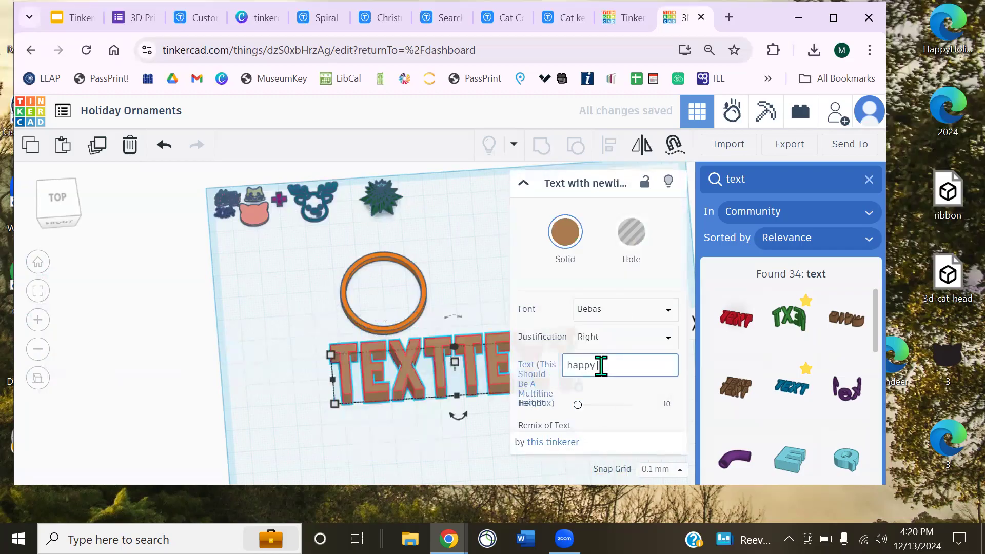
text( holidays)
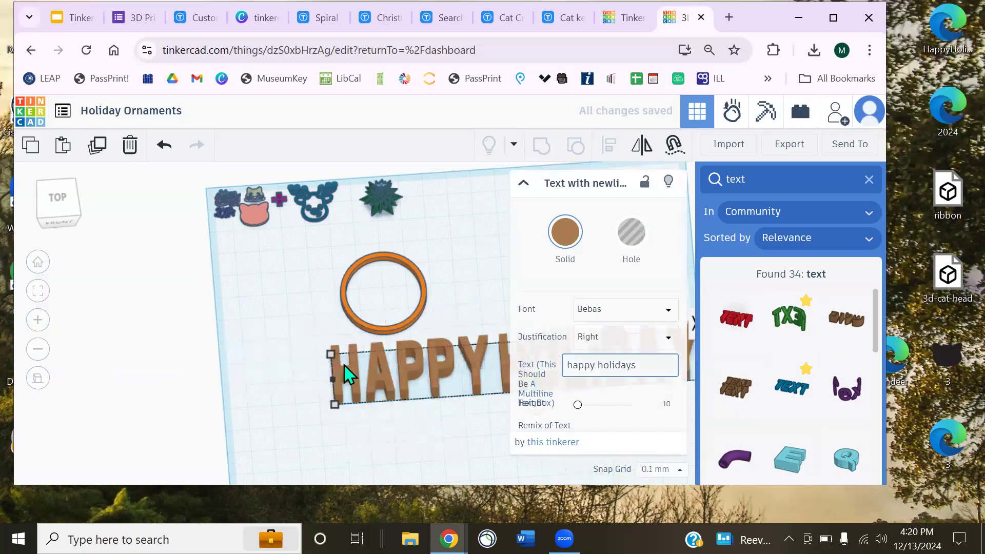
Try to split the brown lettering between "happy" and "holidays" by editing its text
middle_drag(344, 374, 198, 368)
click(596, 365)
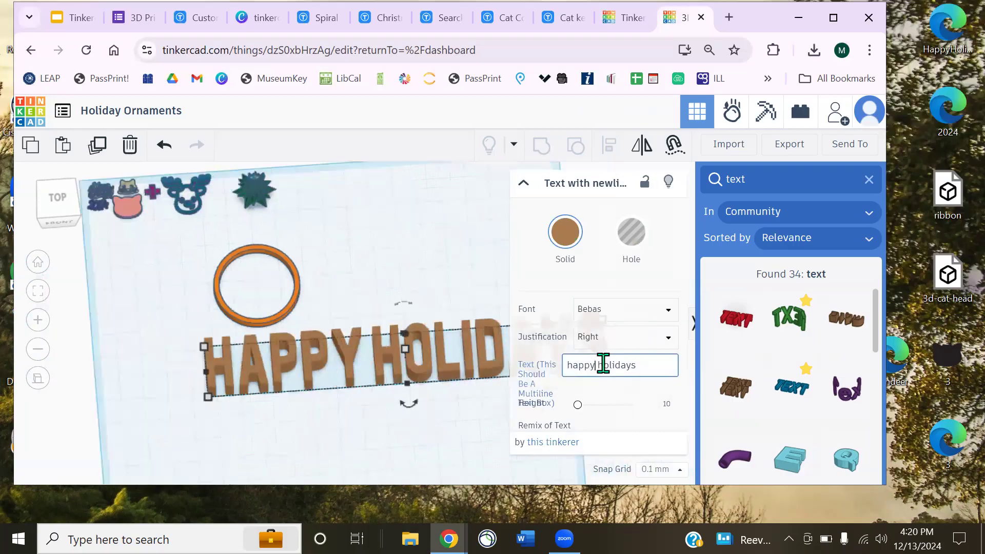
click(603, 364)
key(Left)
key(BackSpace)
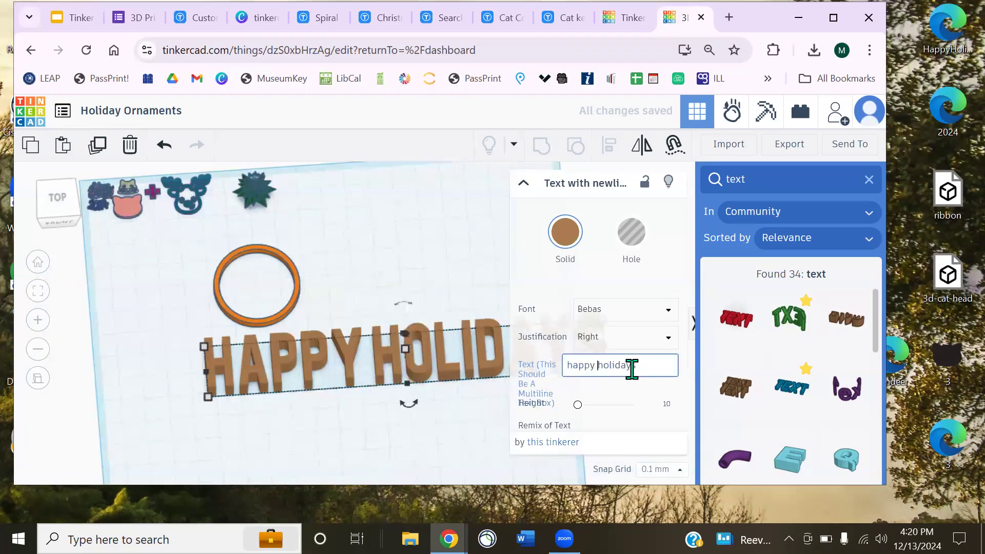
Set the brown lettering's height to about 12.95 and its justification to center
drag(578, 405, 583, 404)
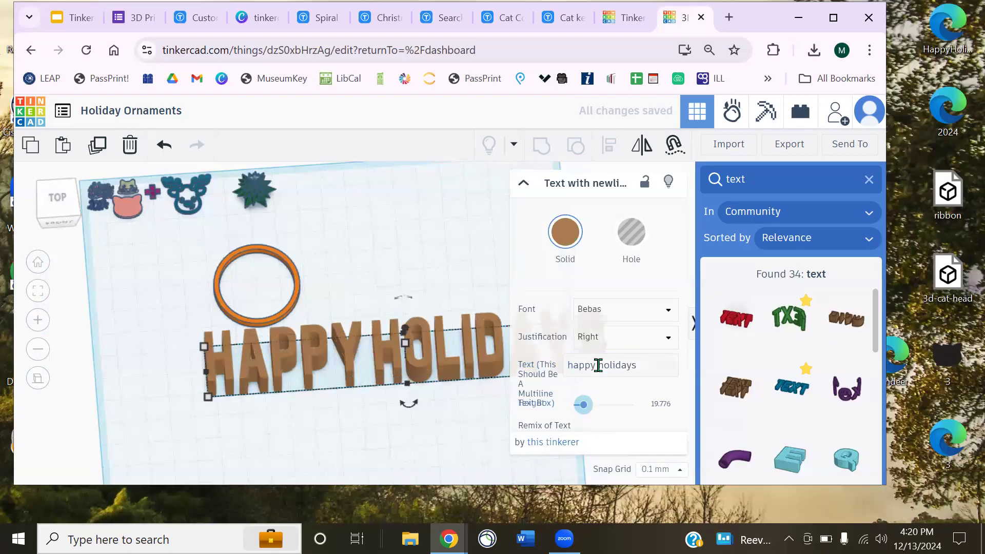
click(611, 339)
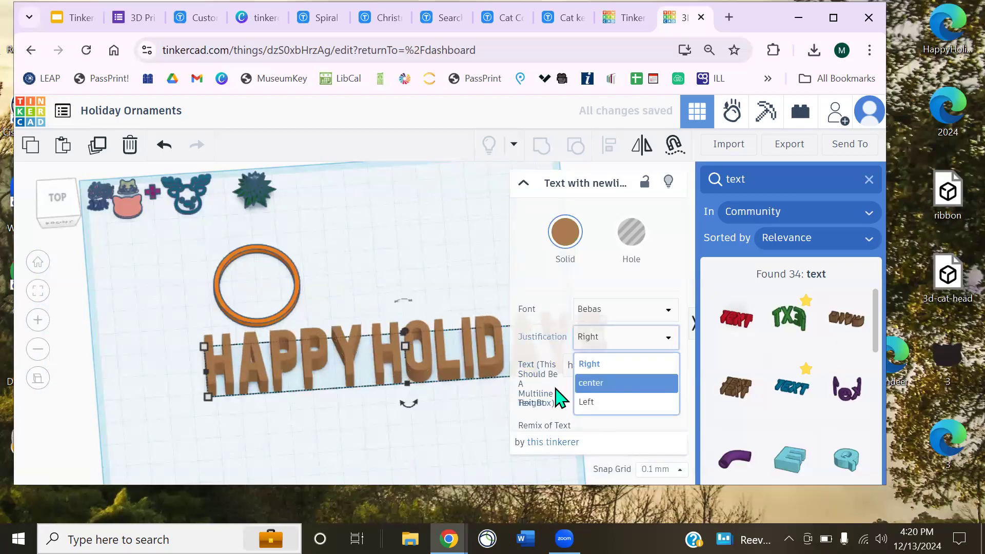
click(577, 384)
click(474, 395)
Try again to add a line break between the two words of the brown lettering
click(600, 354)
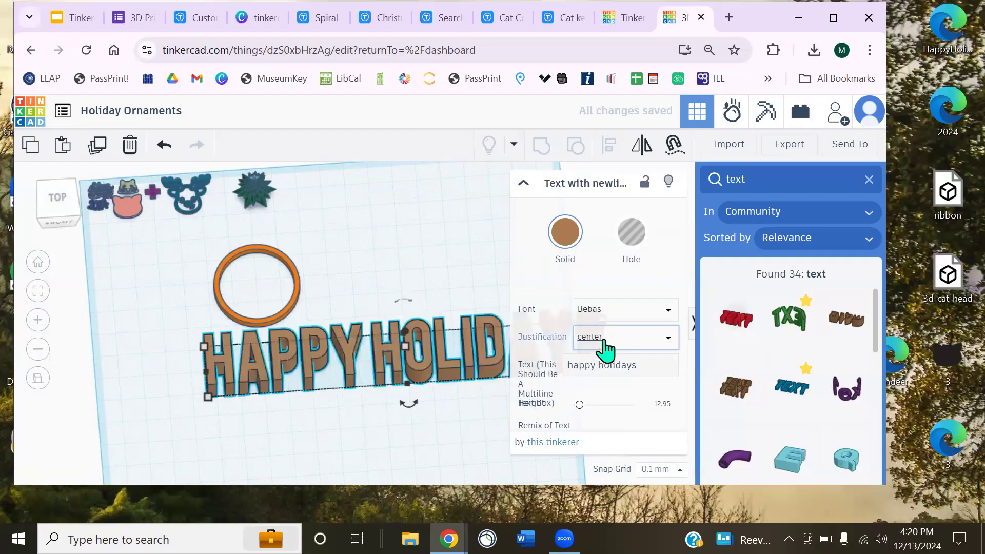
drag(252, 382, 272, 379)
click(596, 365)
key(Return)
Duplicate the brown HAPPY HOLIDAYS lettering beside the original, and delete both copies from the workplane
alt+drag(295, 382, 159, 457)
middle_drag(351, 450, 445, 438)
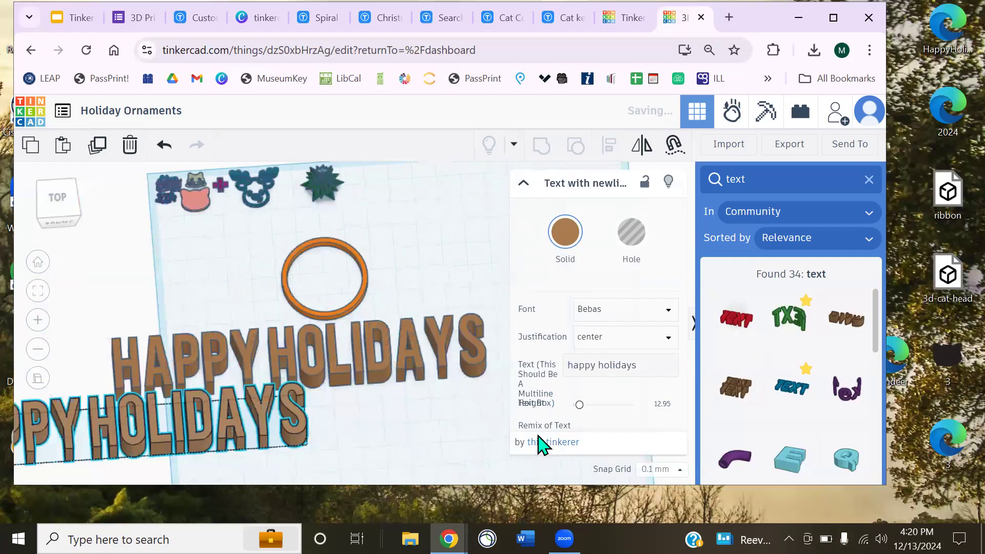
shift+click(482, 377)
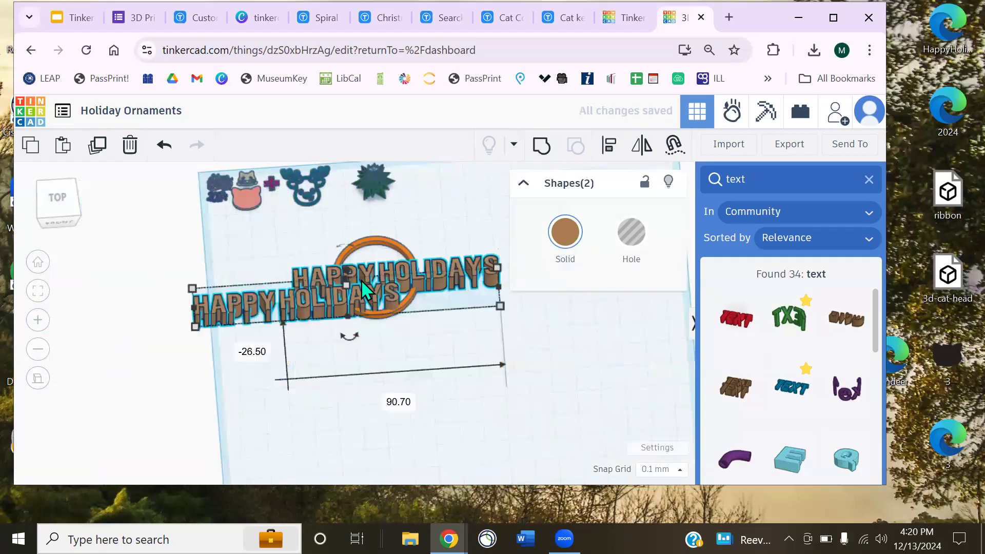
key(Delete)
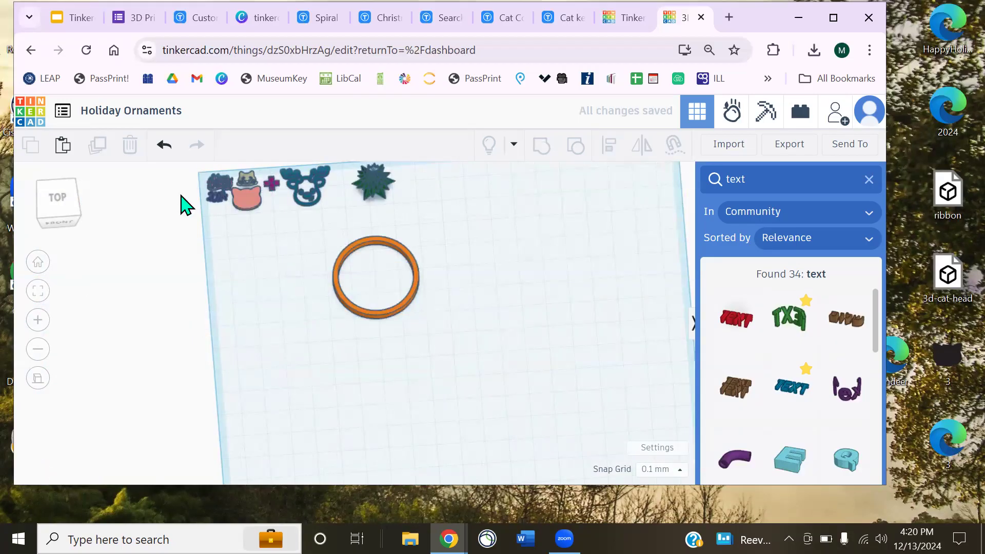
Switch to Canva to view the Happy Holidays design on page 1, and open the shape import back in Tinkercad
mouse_move(242, 21)
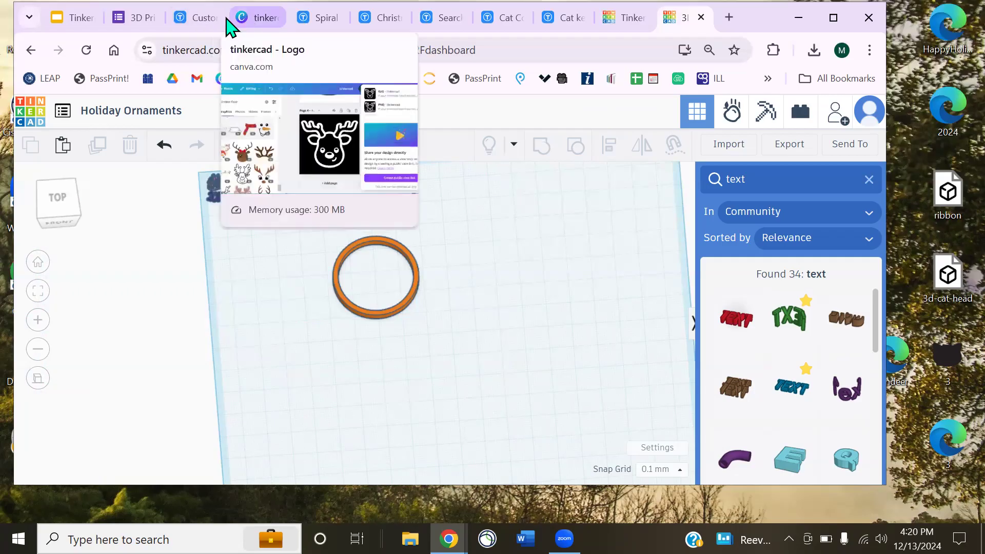
click(244, 19)
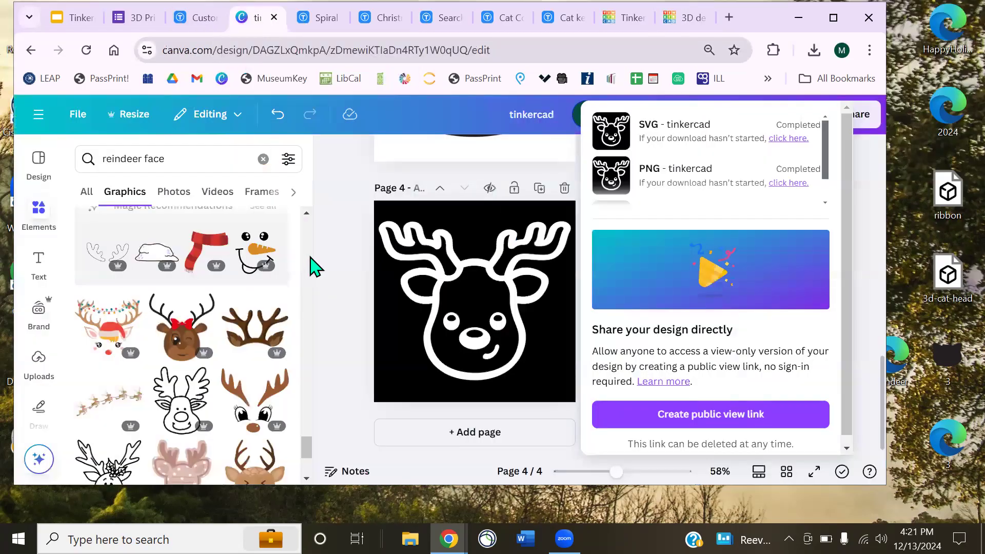
click(353, 257)
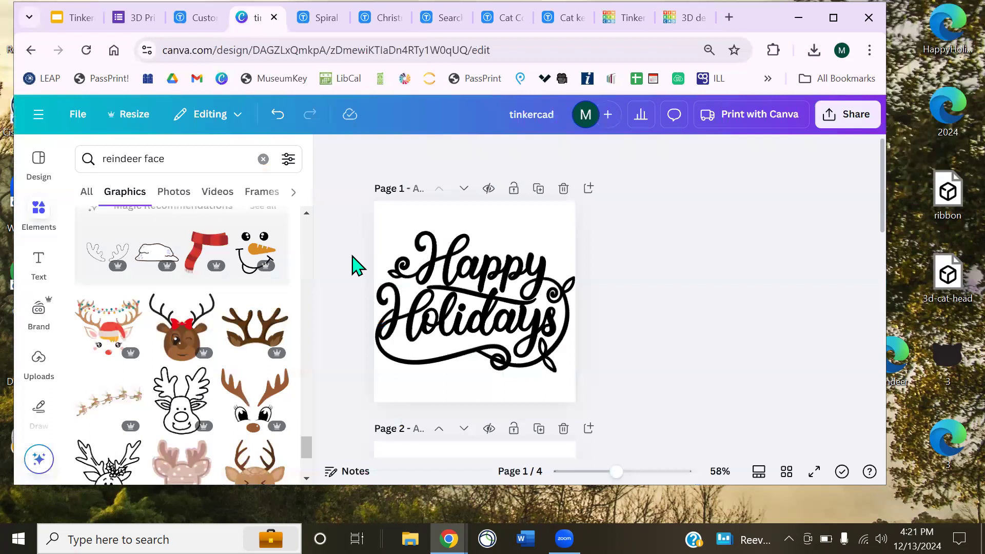
click(679, 19)
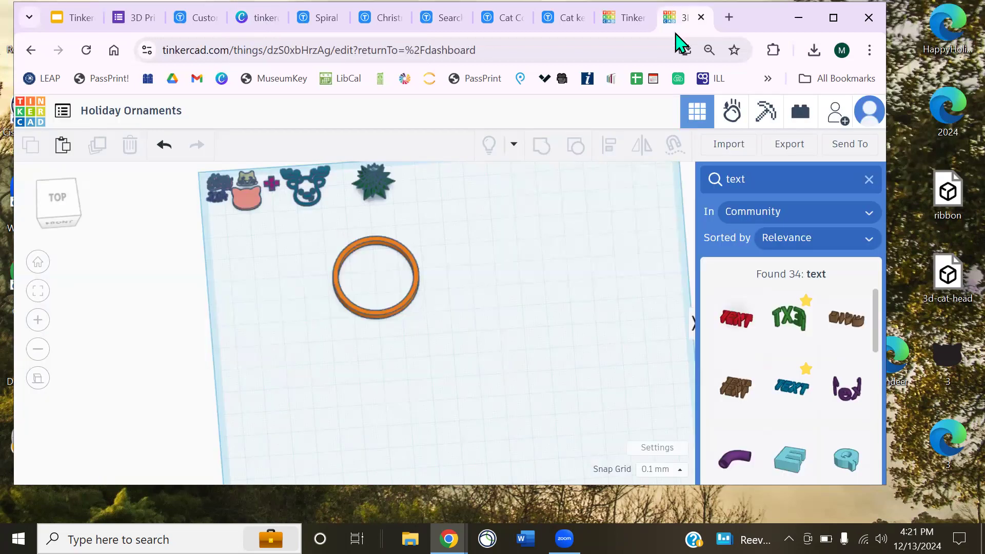
click(741, 149)
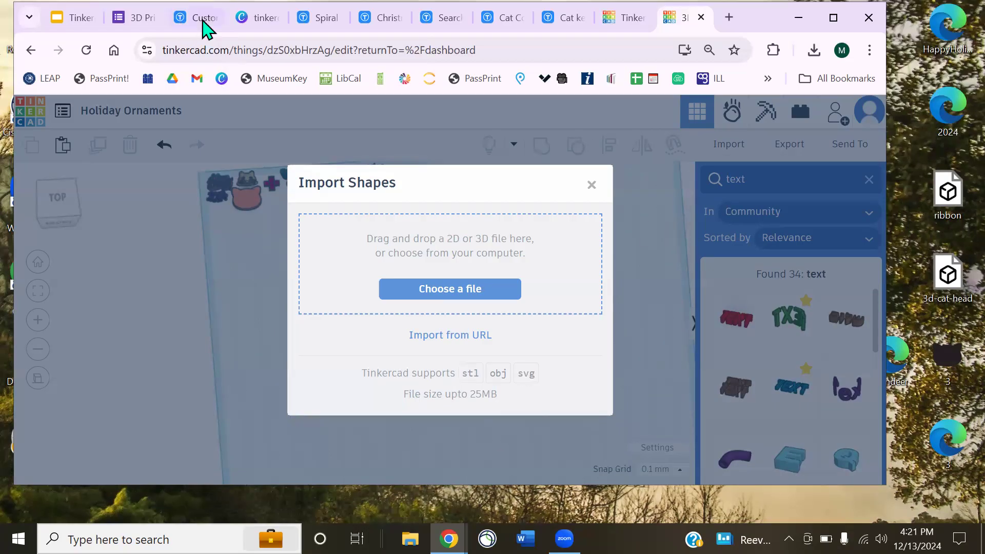
Switch to Canva, search the graphics for "happy holidays", and browse the lettering designs
click(253, 21)
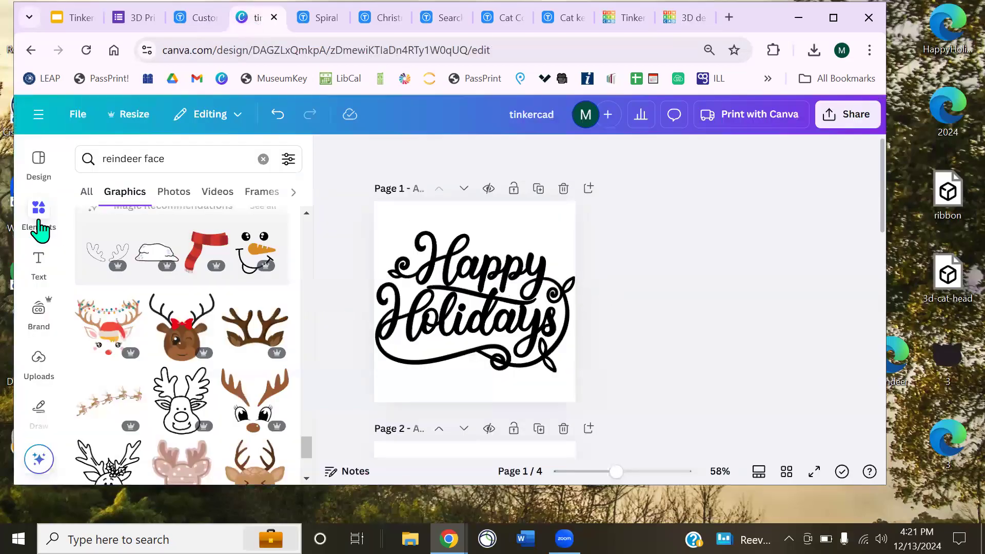
click(205, 158)
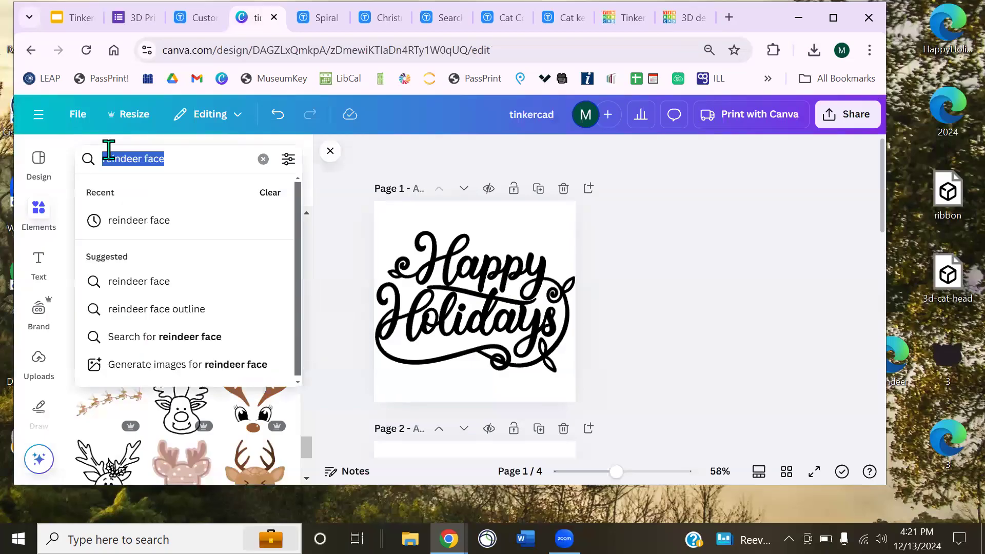
key(BackSpace)
text(holidauy)
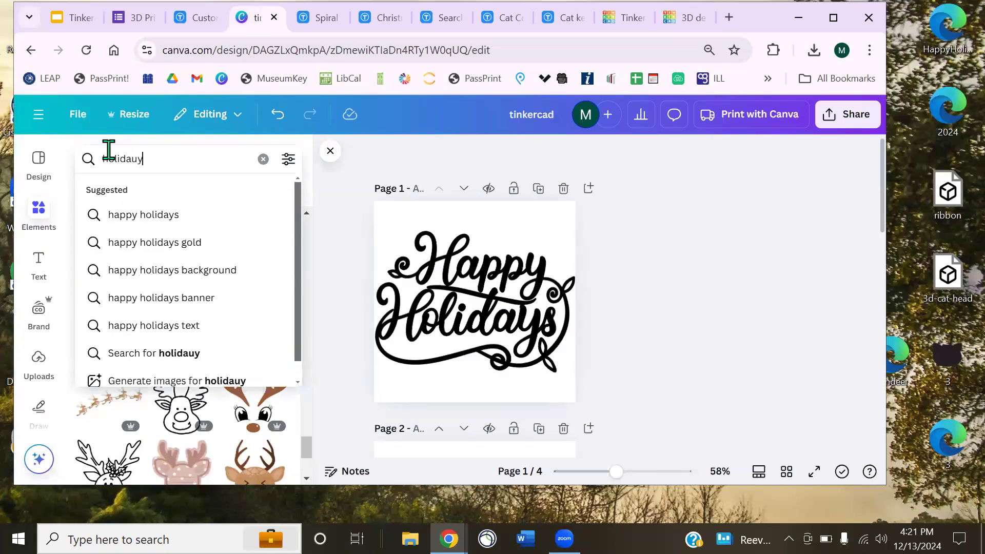
key(BackSpace)
key(BackSpace)
key(BackSpace)
text(happy h)
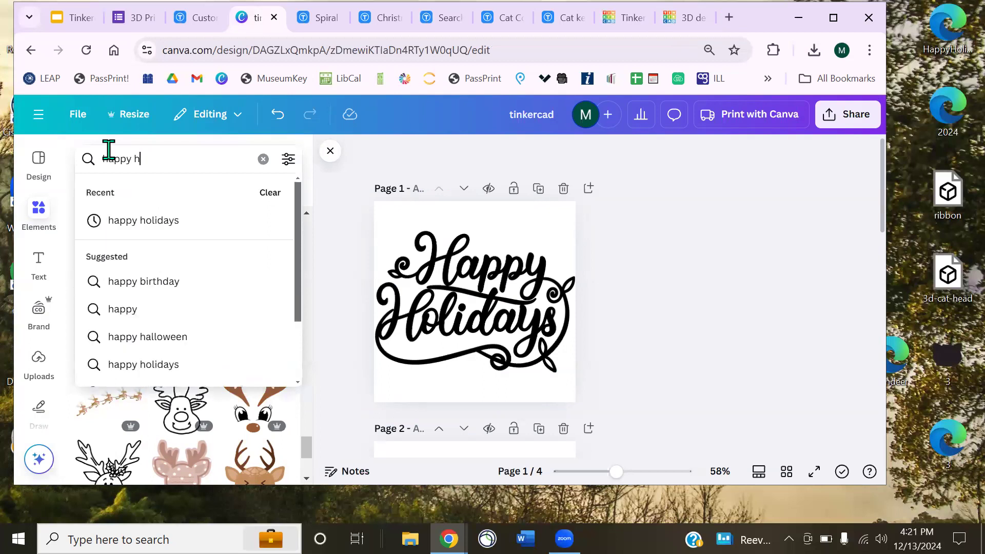
text(olidays)
key(Return)
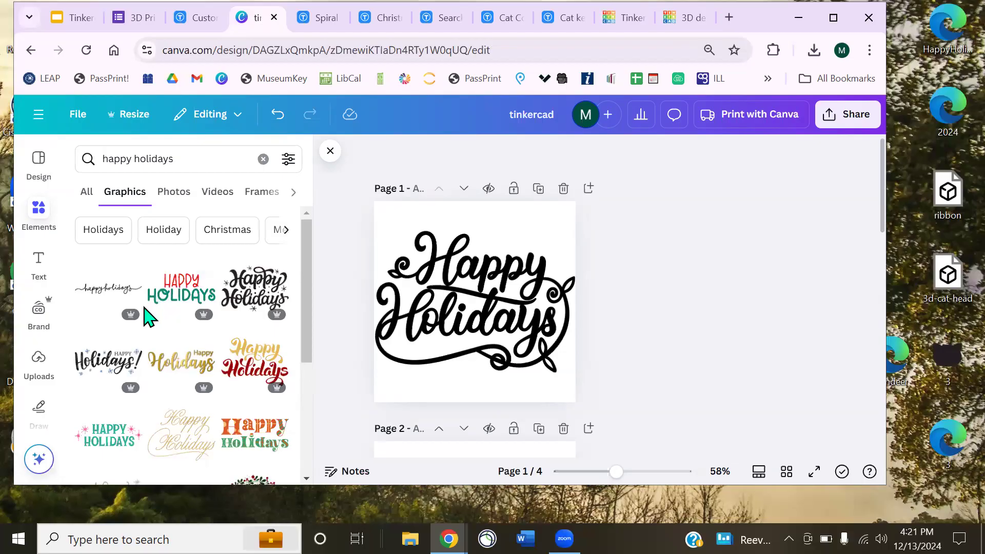
scroll(136, 307, down, 3)
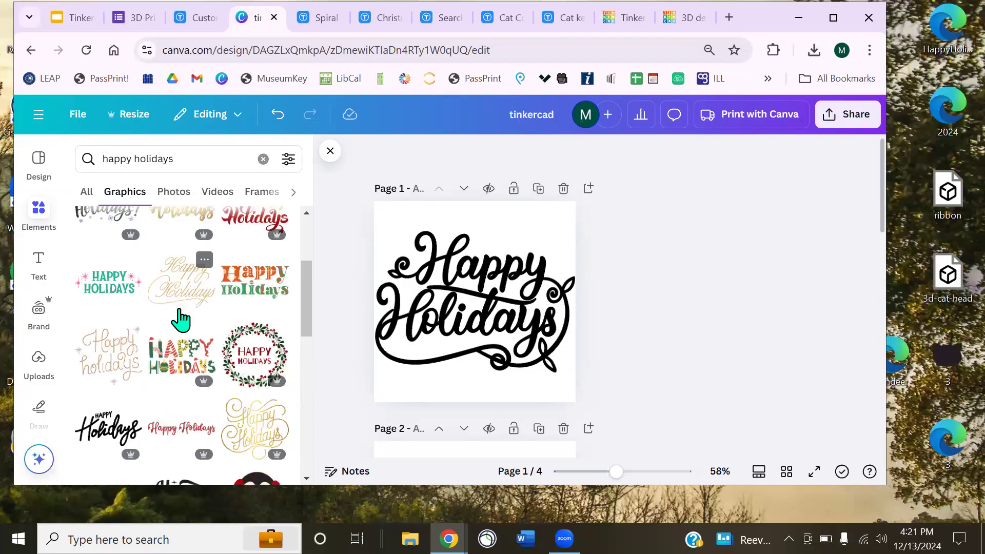
scroll(181, 319, down, 3)
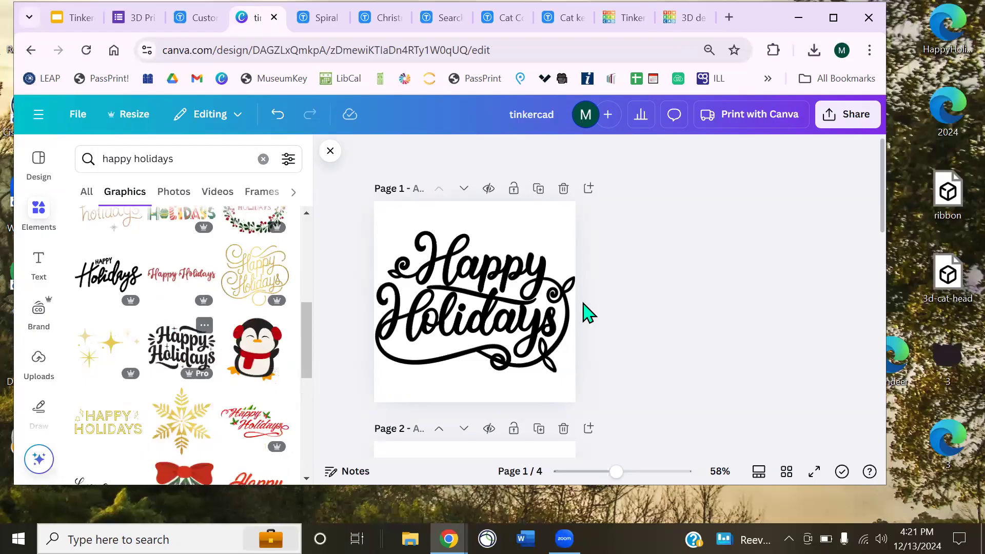
Review the download file types for the Happy Holidays graphic on page 1, including SVG, and close the download options
click(531, 317)
ctrl+scroll(531, 317, up, 4)
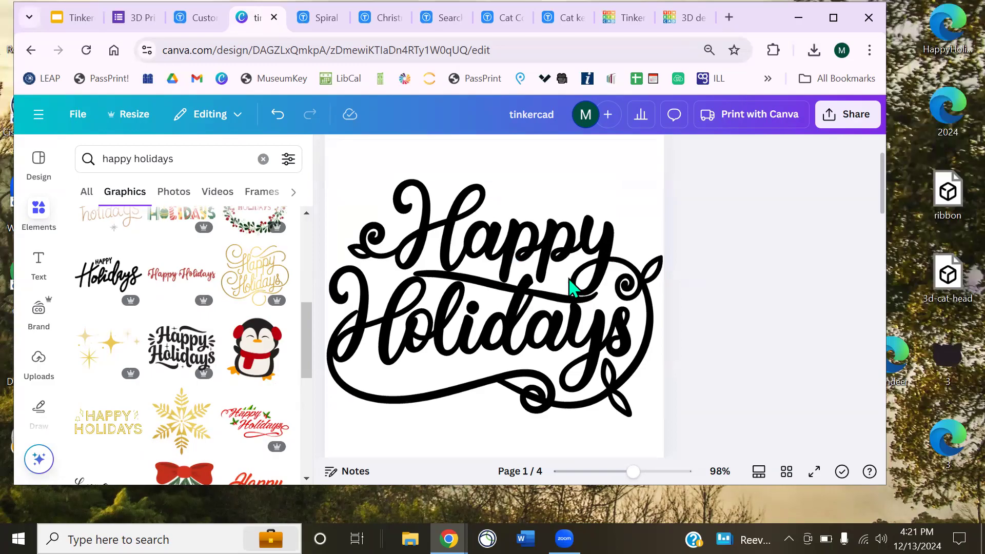
click(551, 275)
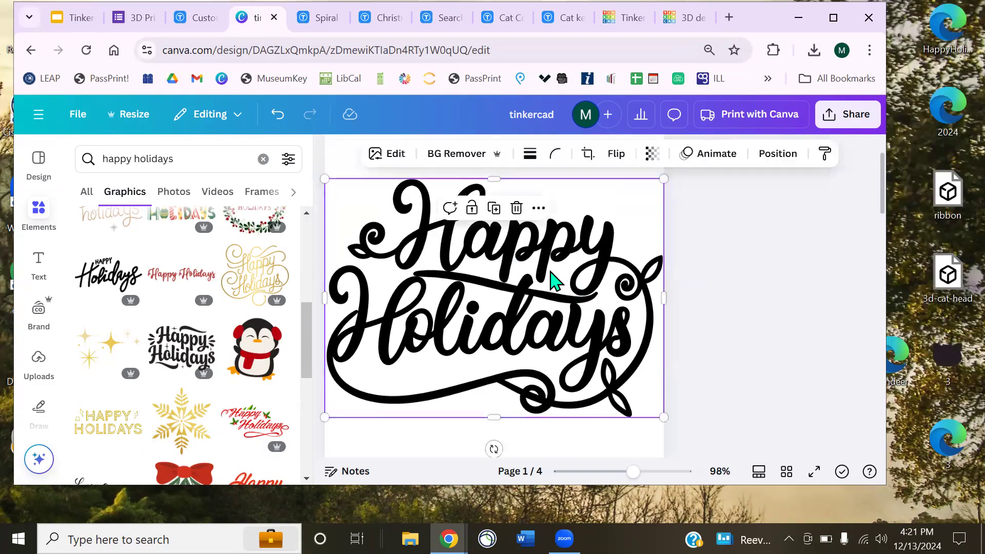
click(844, 119)
click(630, 403)
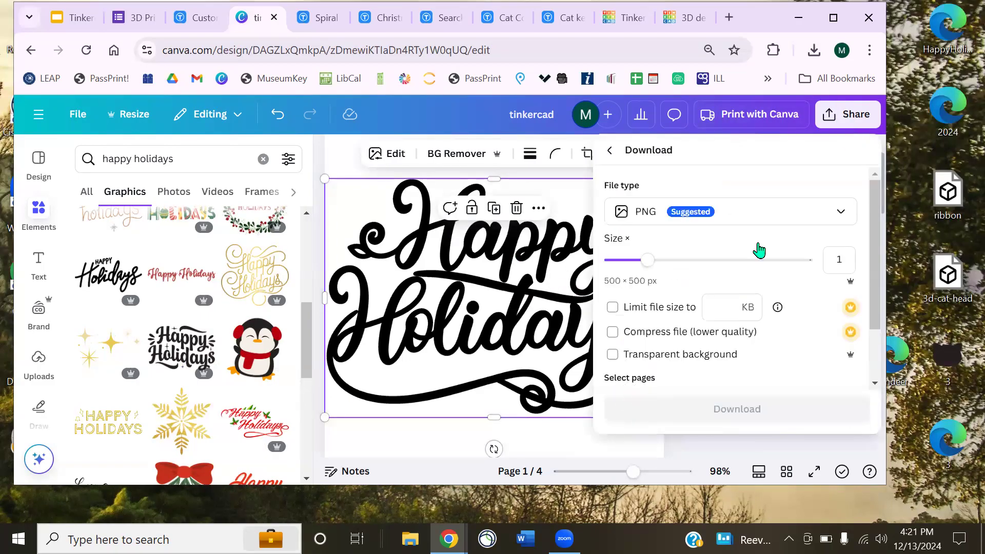
click(768, 226)
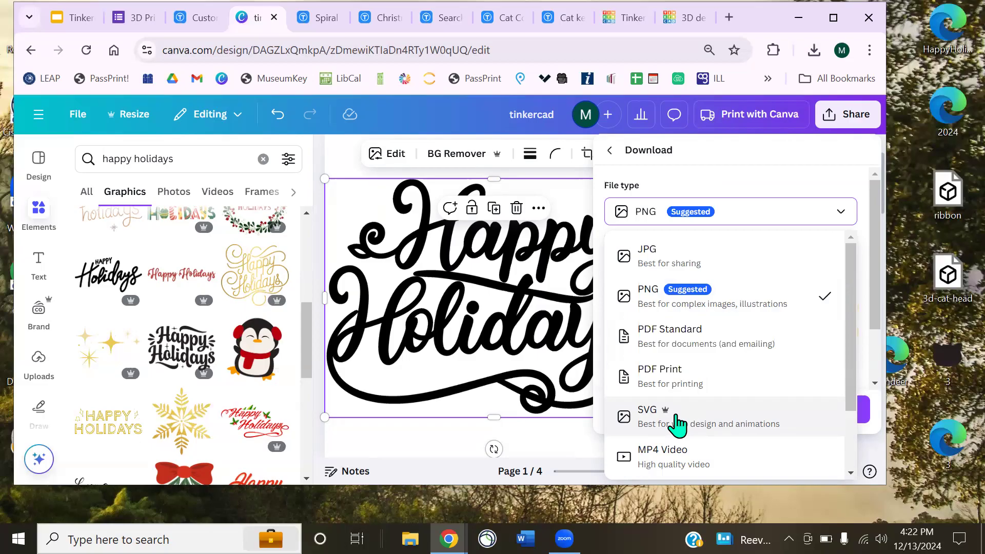
click(472, 296)
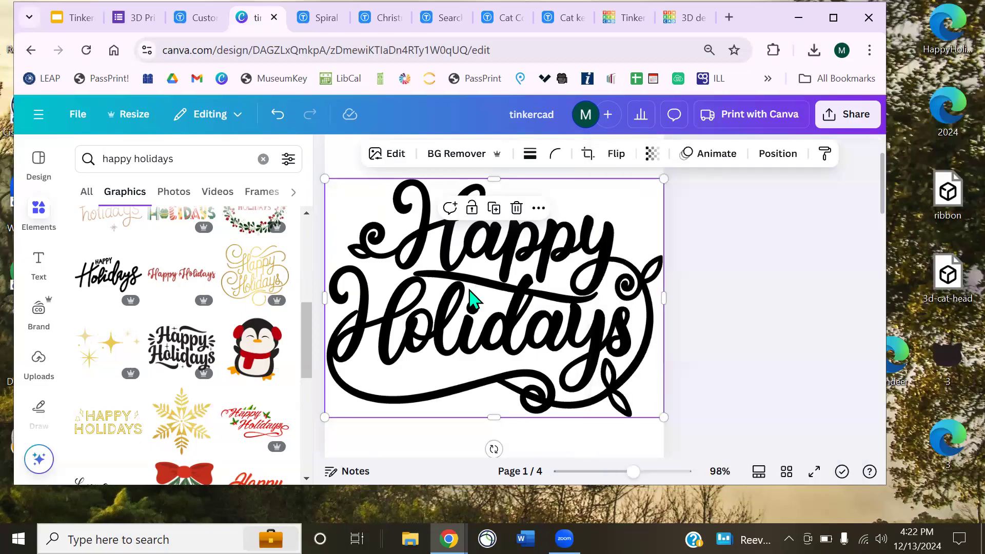
Return to Tinkercad, dismiss the shape import, move the small Happy Holidays shape away from the cat shapes, and enlarge it proportionally
click(687, 20)
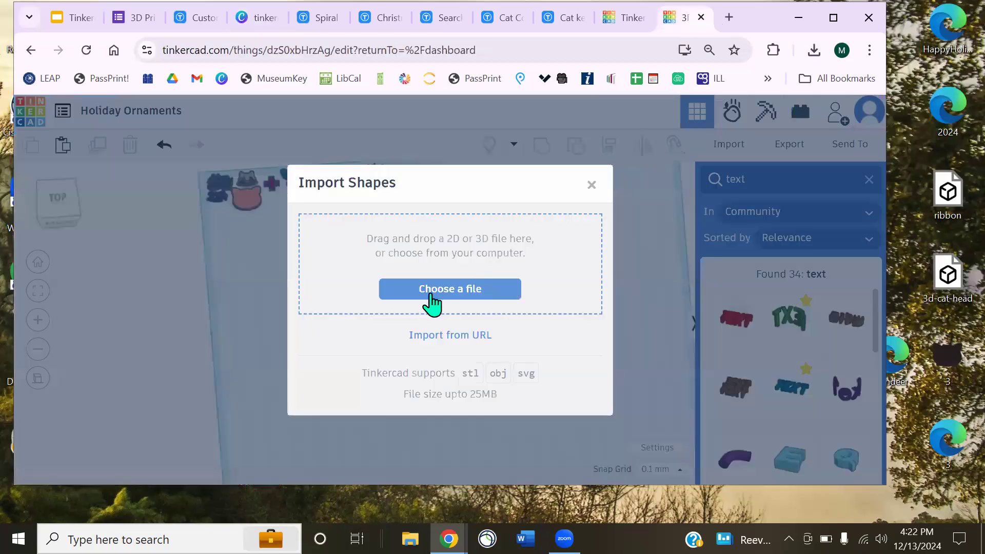
click(291, 328)
scroll(313, 308, up, 3)
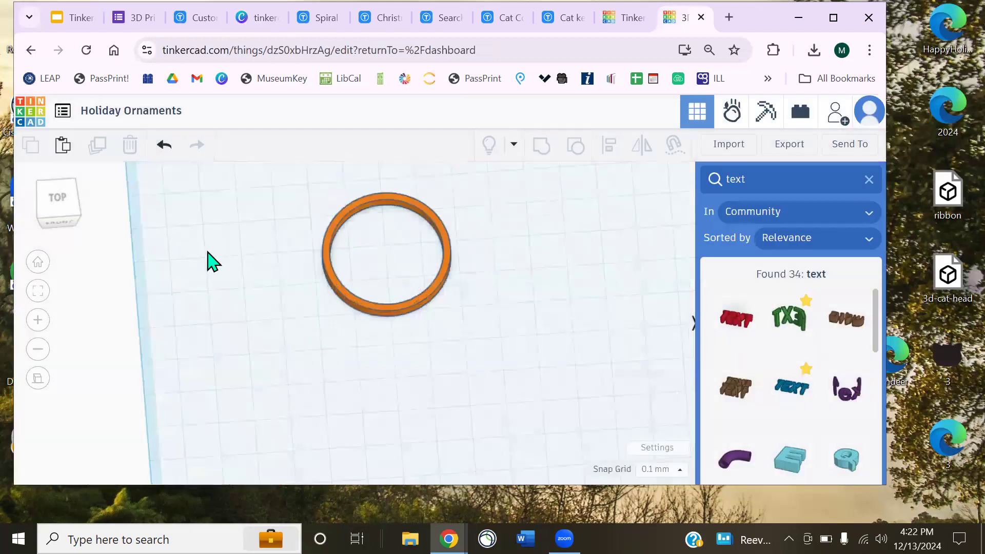
scroll(275, 329, up, 2)
drag(223, 238, 271, 439)
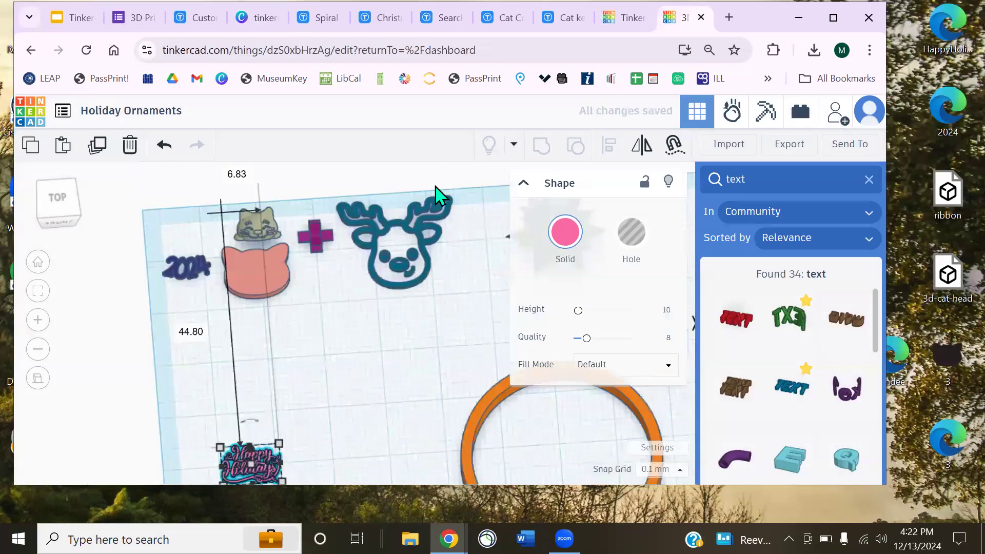
alt+shift+drag(337, 311, 518, 430)
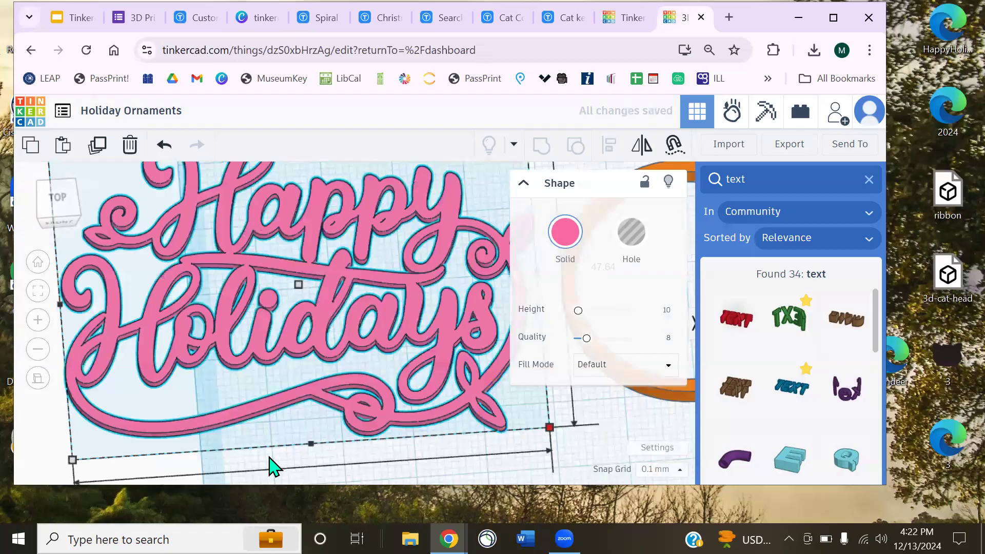
click(269, 464)
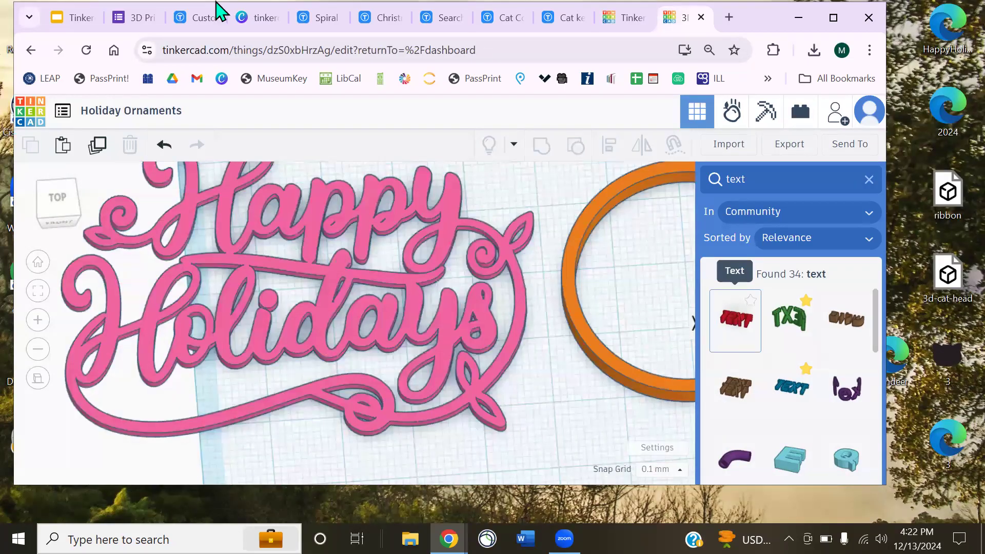
Compare the Happy Holidays graphic in Canva with the pink lettering in Tinkercad, examining the letters of Holidays up close
click(250, 23)
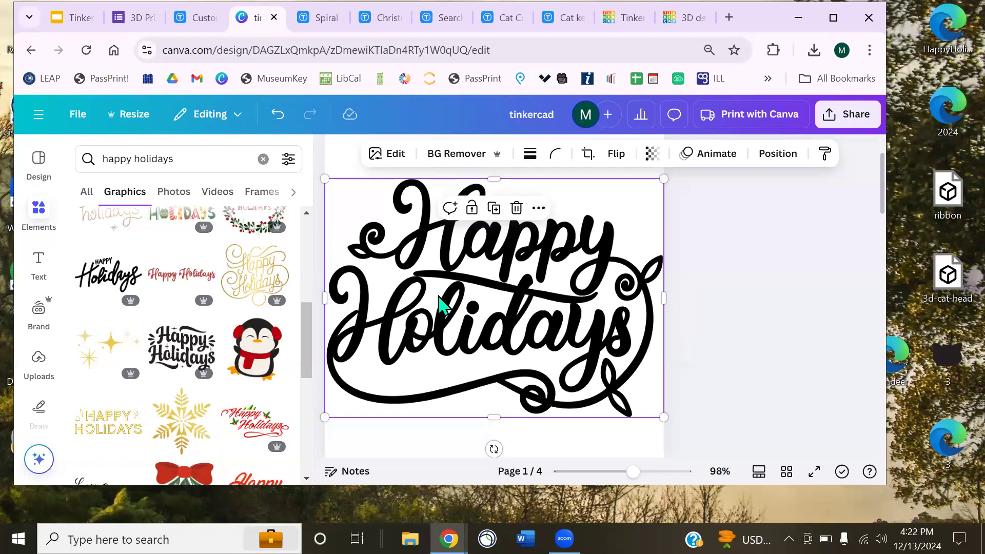
click(684, 17)
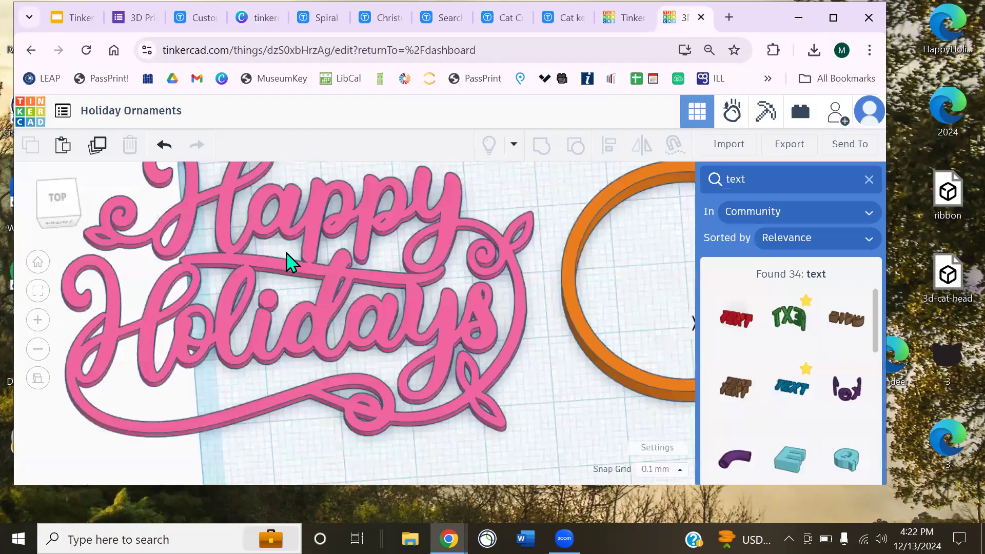
click(227, 256)
scroll(234, 258, up, 3)
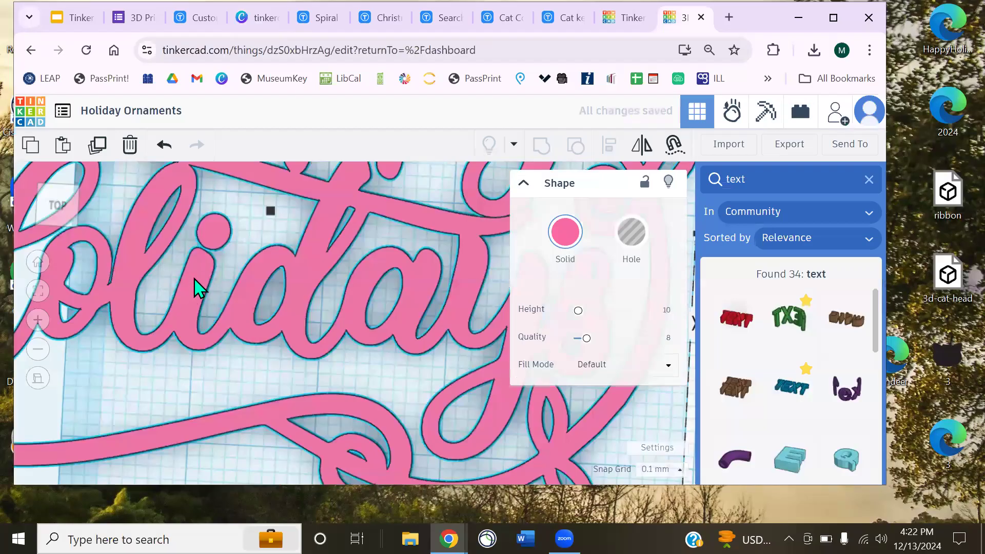
right_drag(195, 279, 202, 274)
scroll(202, 274, up, 2)
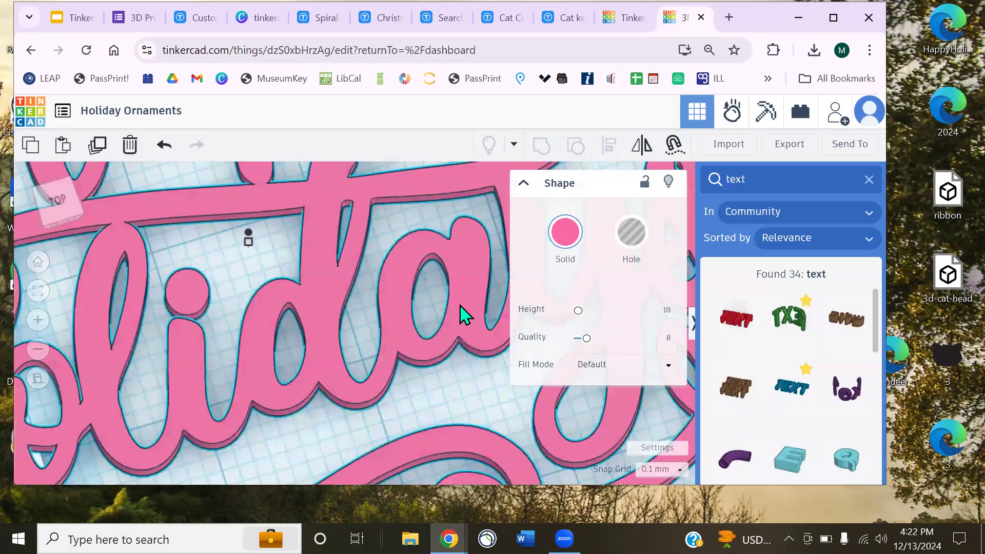
Move the pink Happy Holidays lettering so that it overlaps the orange ring
key(f)
drag(345, 336, 371, 332)
right_drag(257, 347, 204, 359)
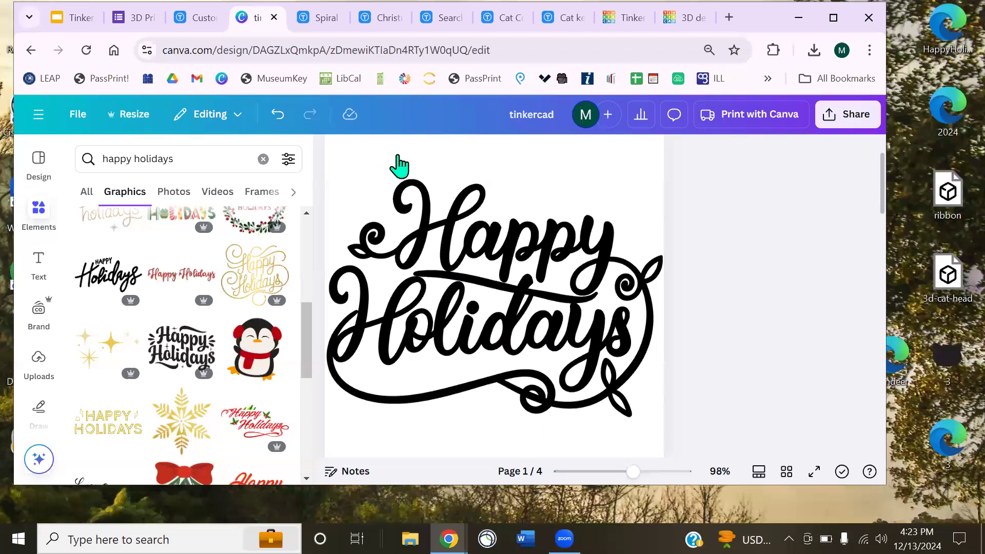
Switch to Canva, clear the Happy Holidays graphic's shadow effect, and apply the Outline shadow style
click(374, 193)
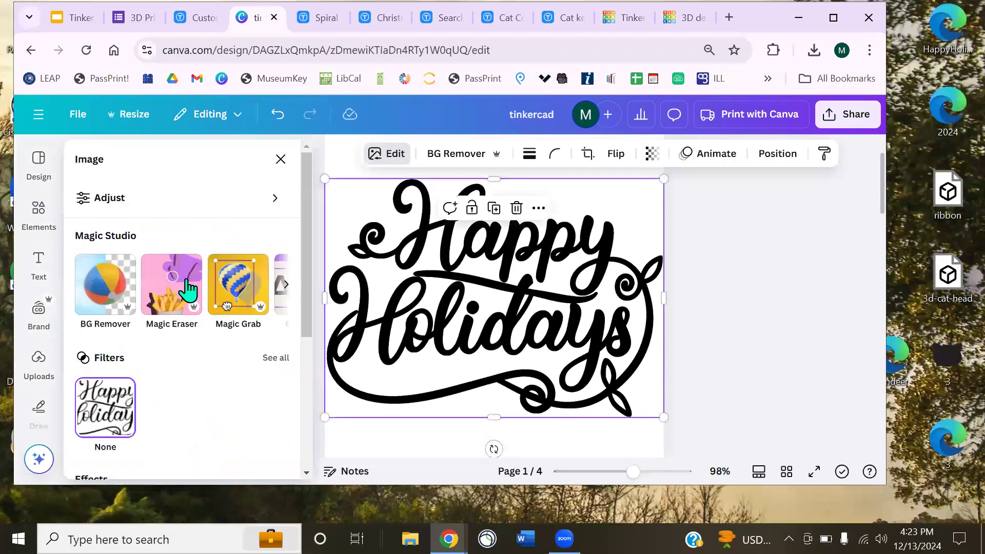
scroll(105, 288, down, 5)
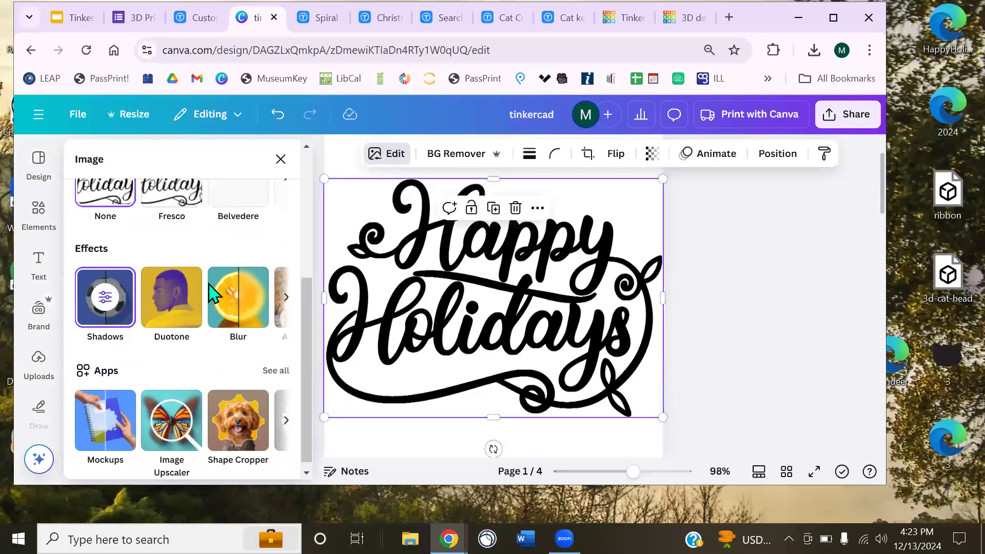
click(129, 282)
click(123, 244)
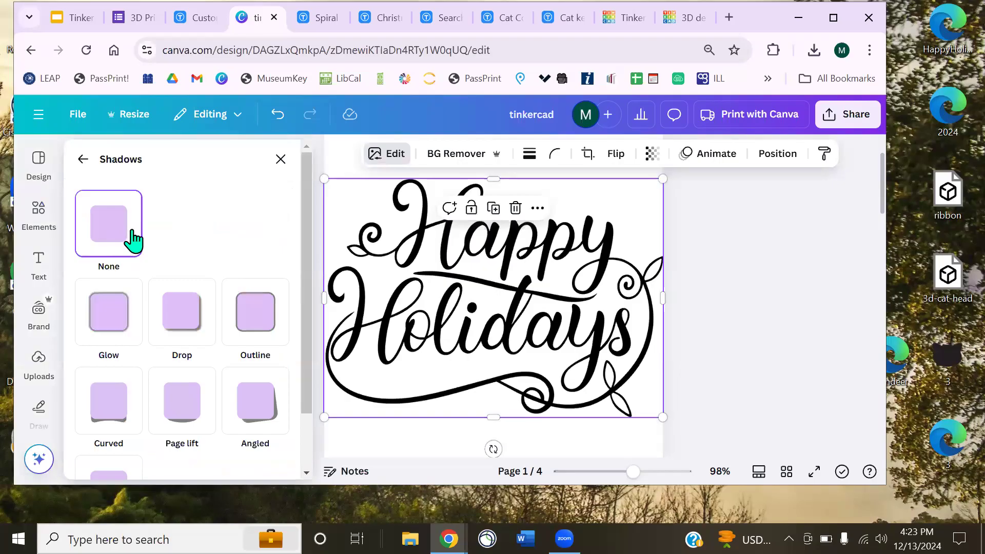
click(410, 296)
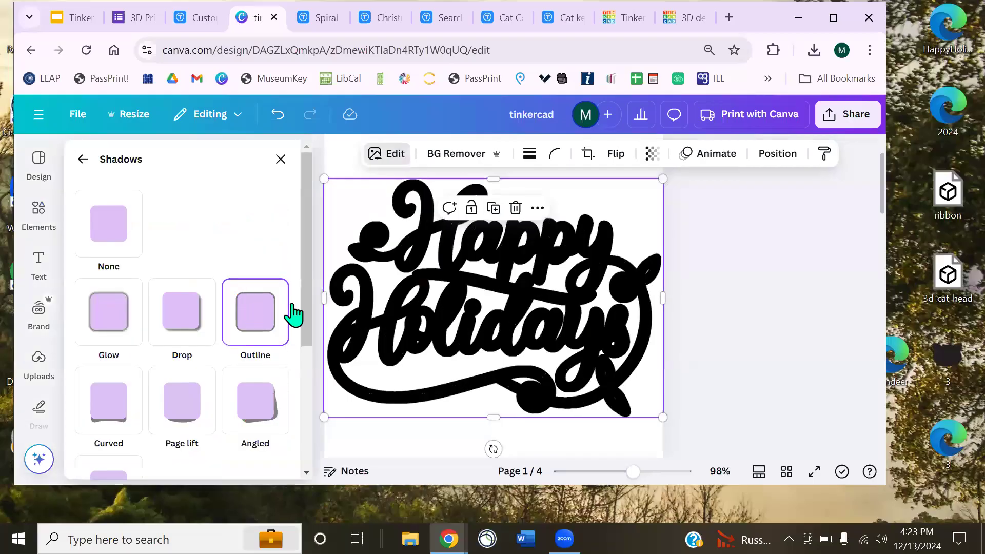
Check the outline's color setting and set the outline size on the Happy Holidays graphic to 11
scroll(294, 315, down, 4)
click(278, 403)
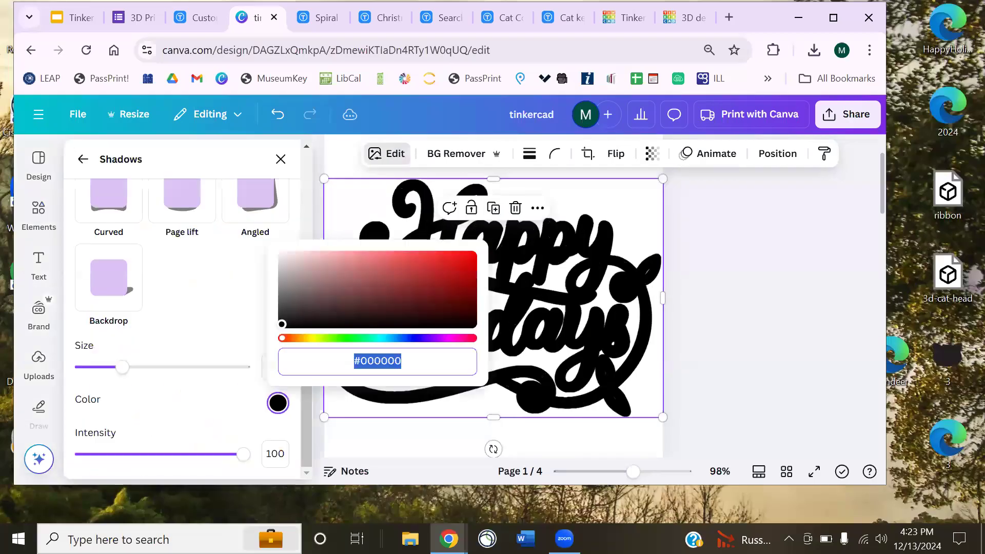
click(126, 376)
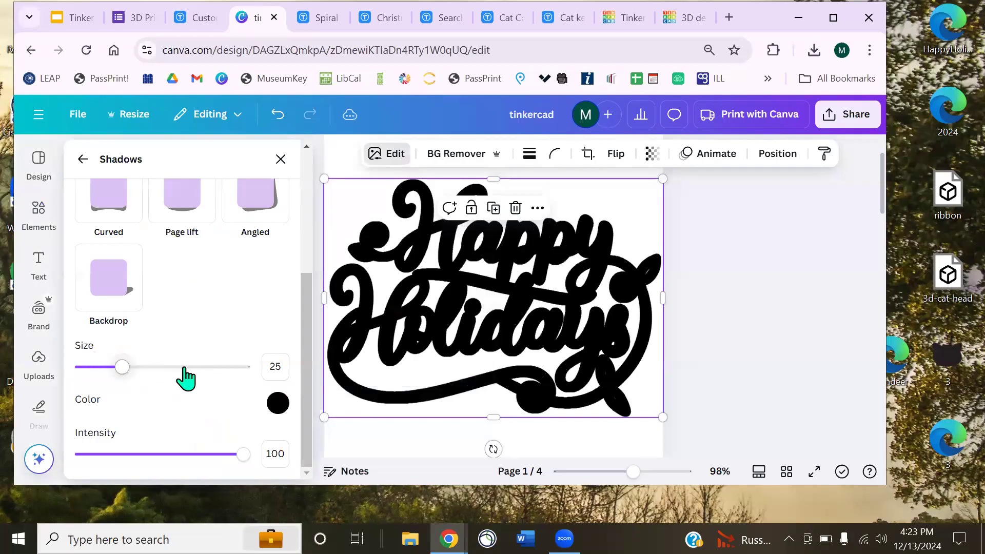
click(106, 367)
drag(107, 367, 113, 366)
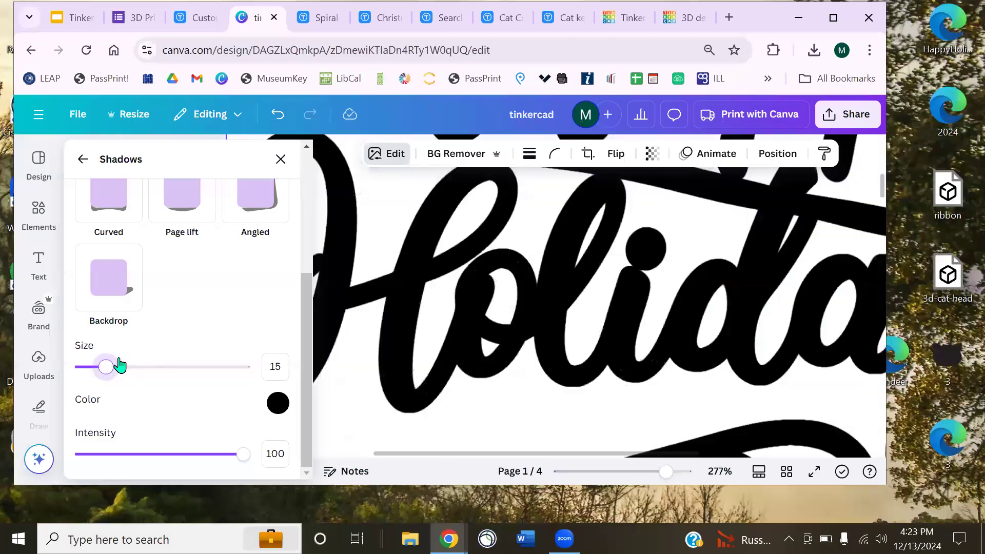
key(Left)
key(Left)
key(Left)
key(Left)
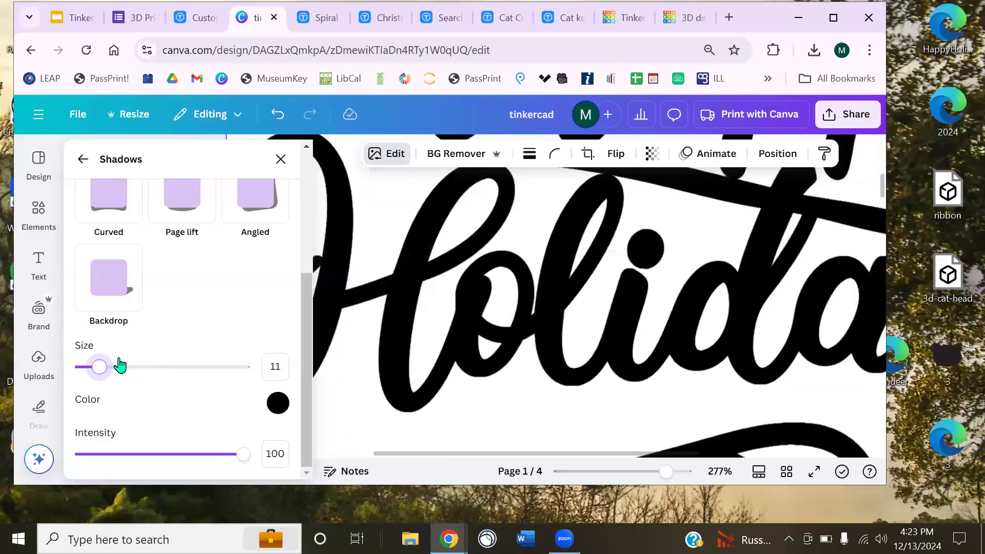
ctrl+scroll(533, 338, down, 5)
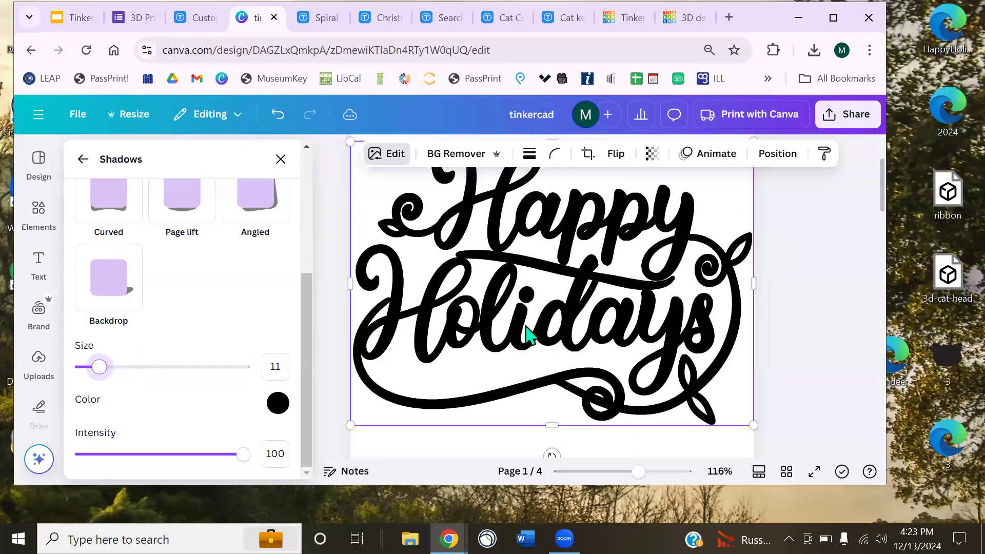
Switch to Tinkercad and examine the stroke thickness and connections of the pink lettering around the orange ring
click(683, 25)
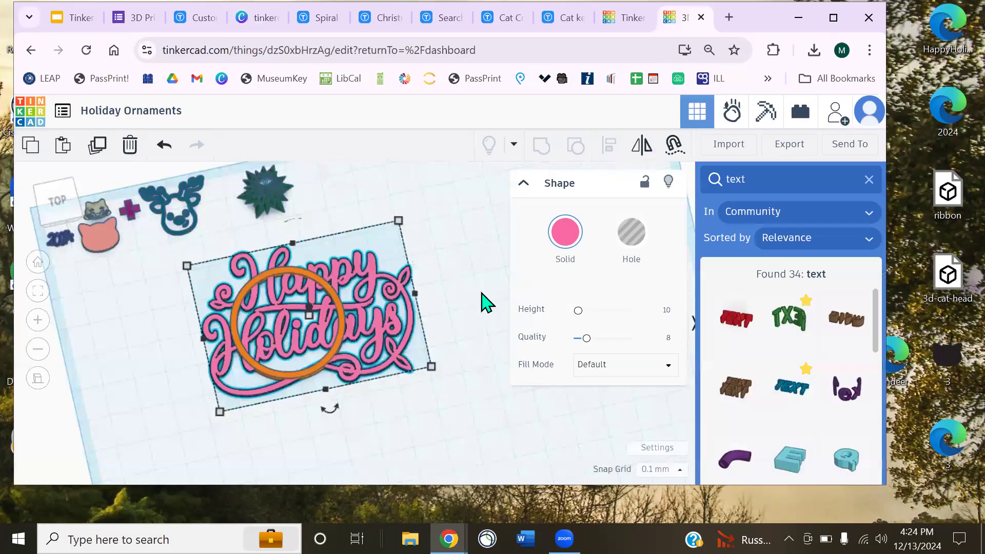
right_drag(302, 323, 328, 310)
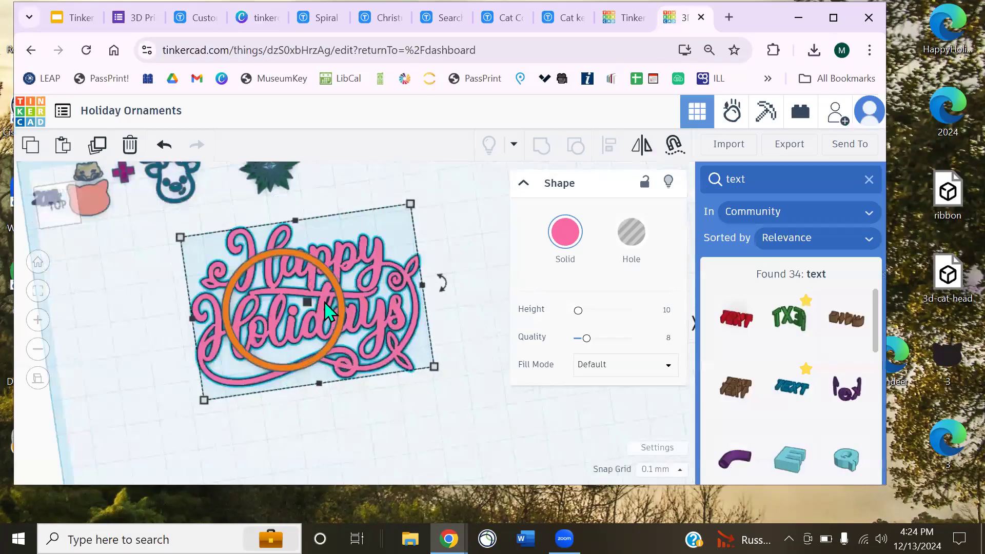
scroll(331, 310, up, 5)
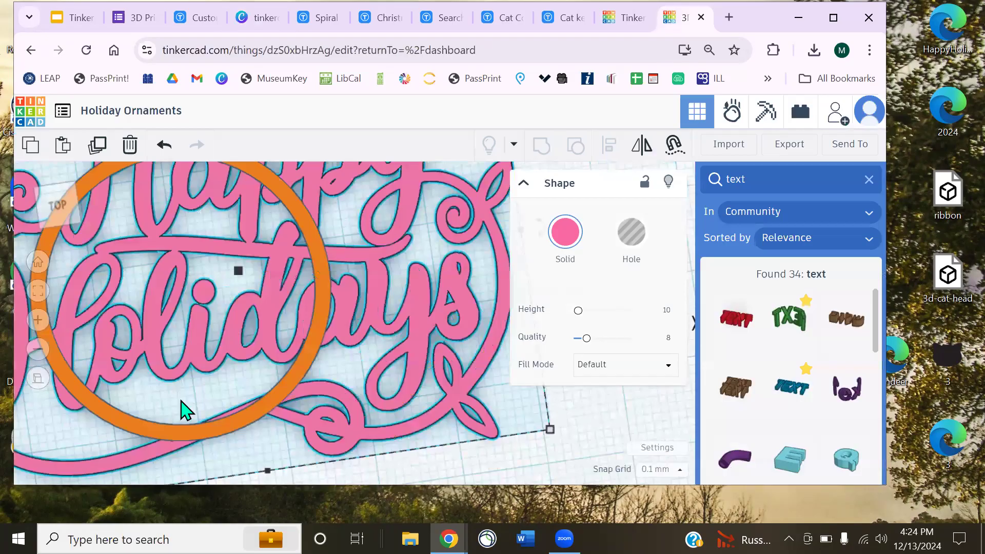
scroll(410, 415, up, 2)
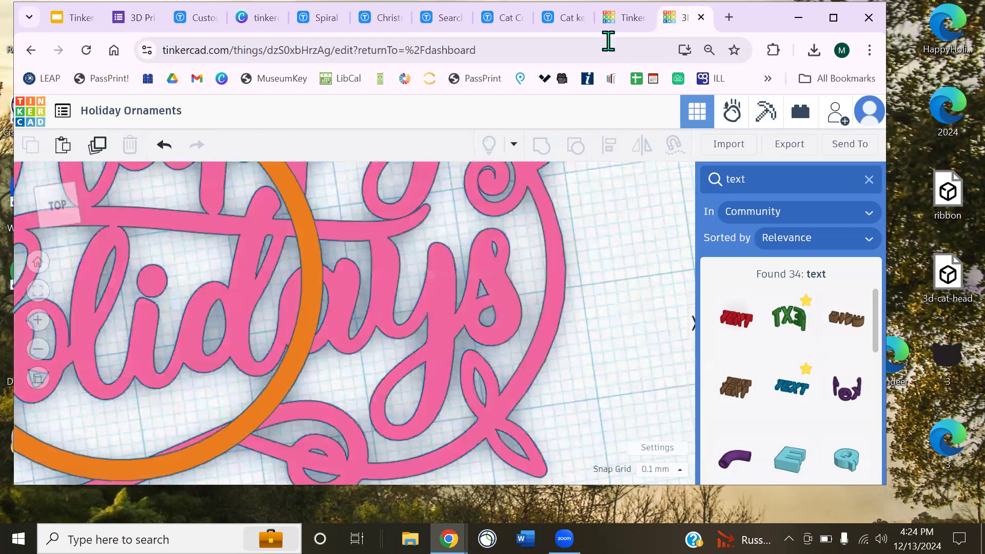
Switch to Canva and set up the design's download as a PNG with a transparent background
click(259, 20)
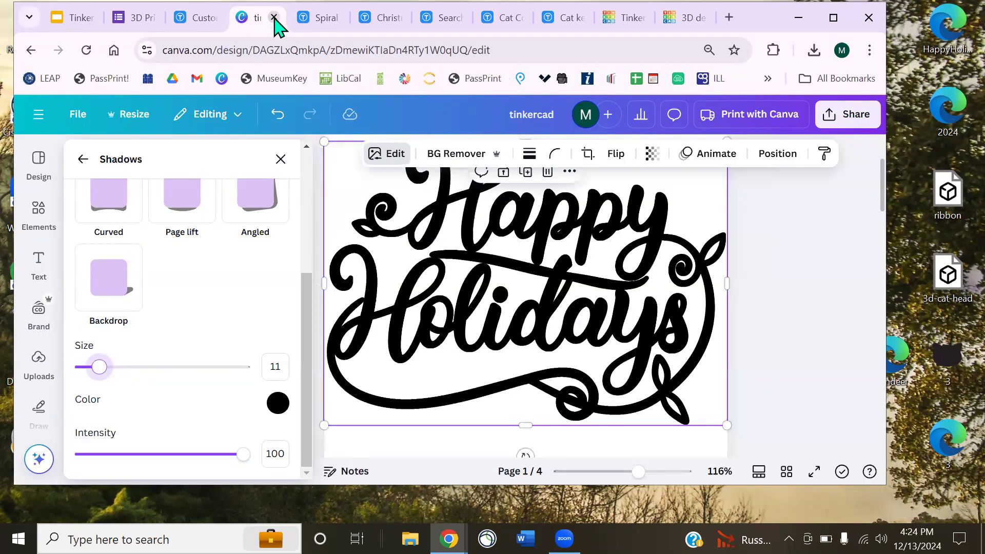
click(831, 120)
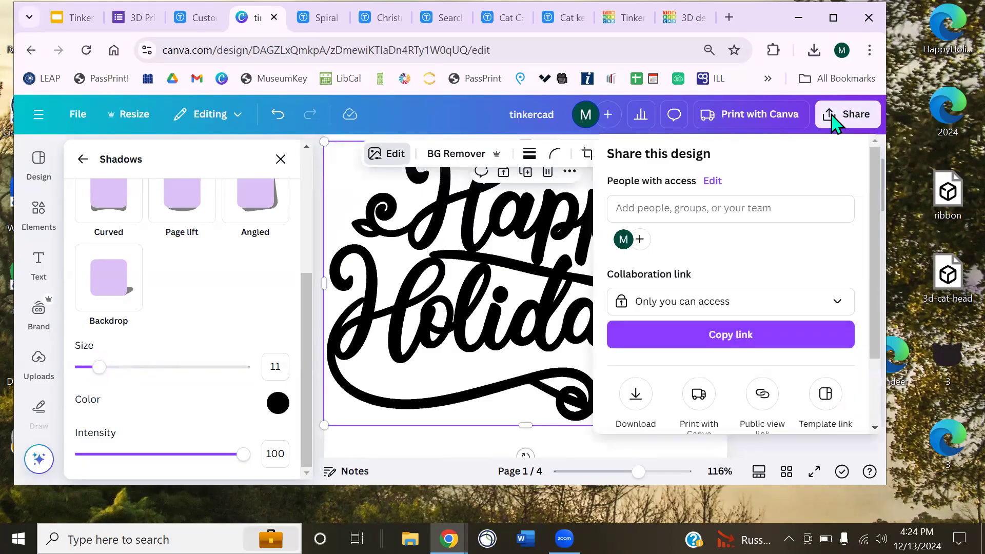
click(635, 396)
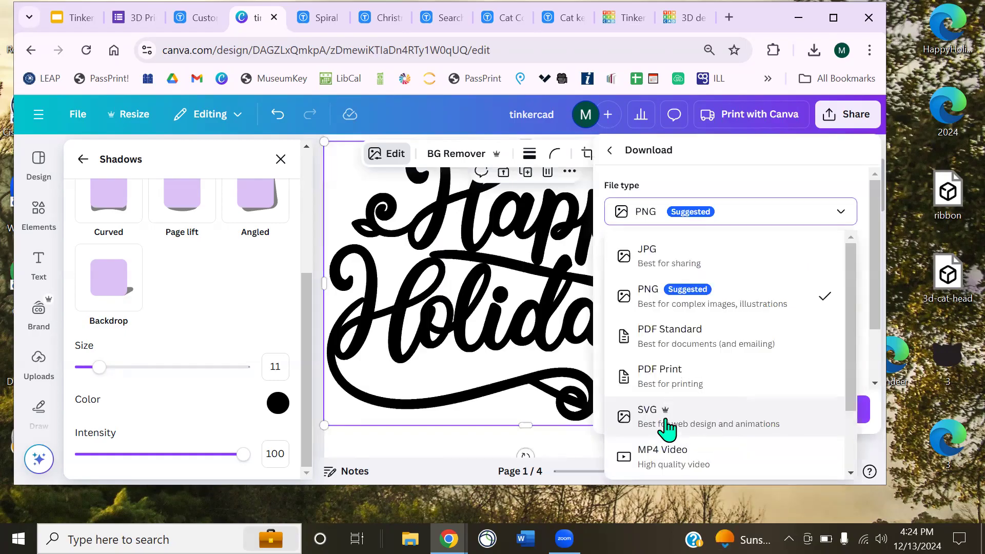
click(666, 413)
click(644, 302)
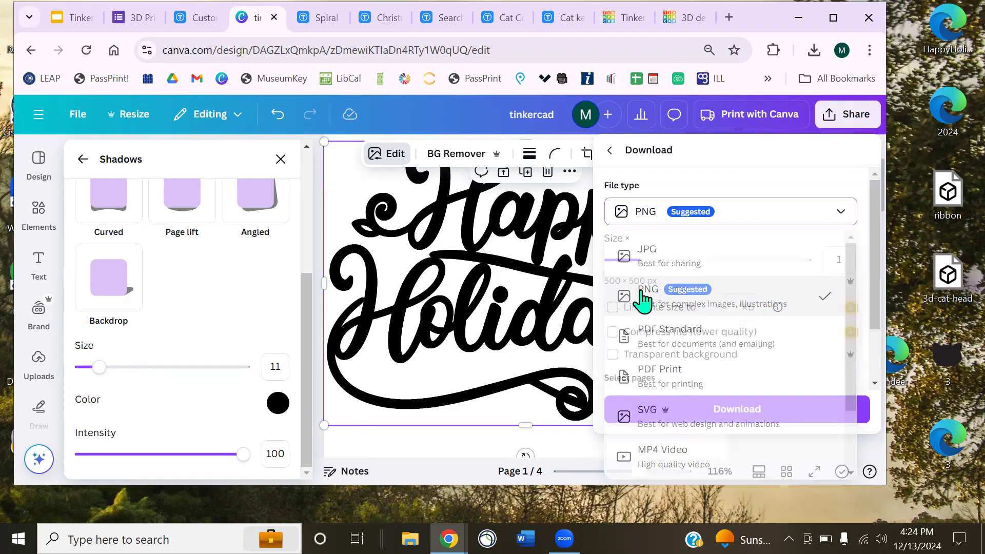
click(614, 358)
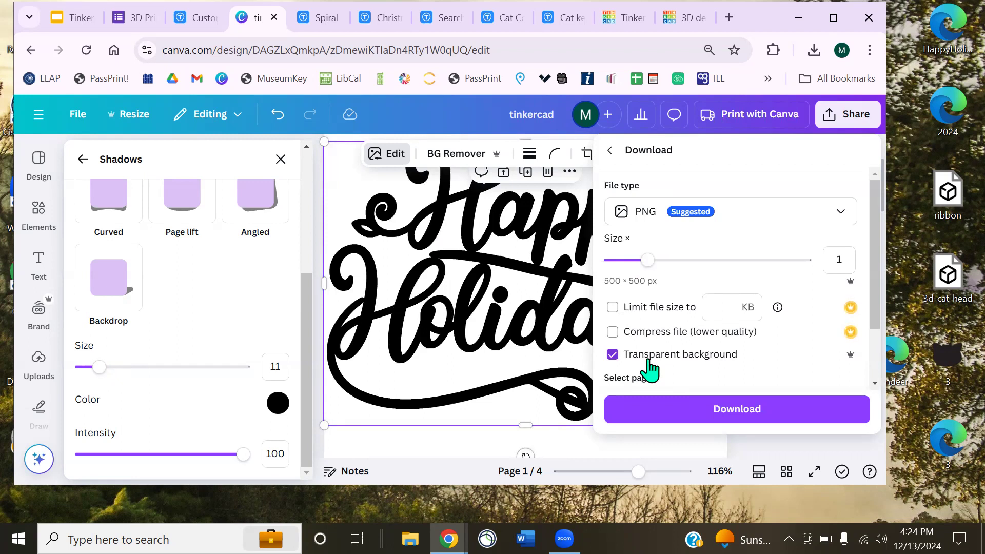
Search the web for "convert png to svg" from a new browser page
click(729, 18)
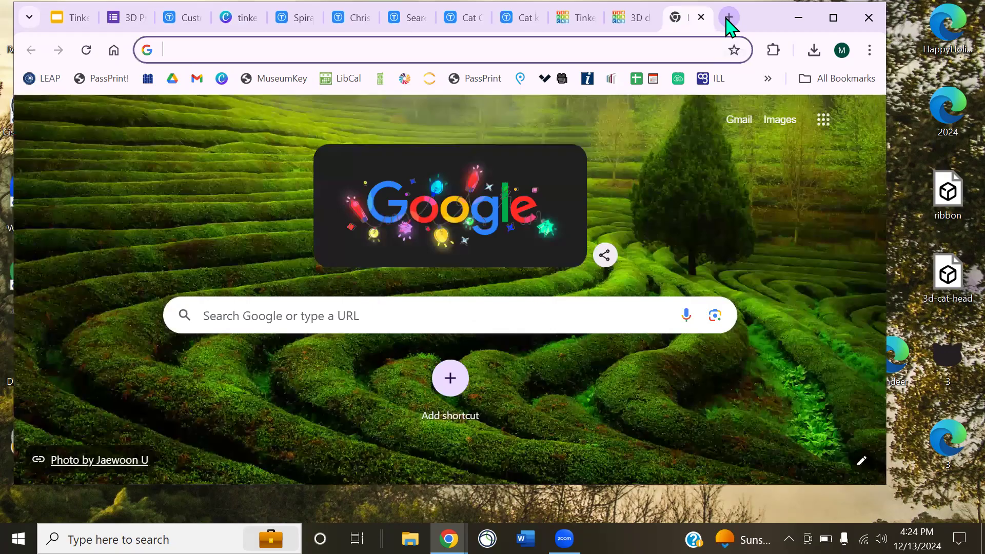
text(convert png to svg)
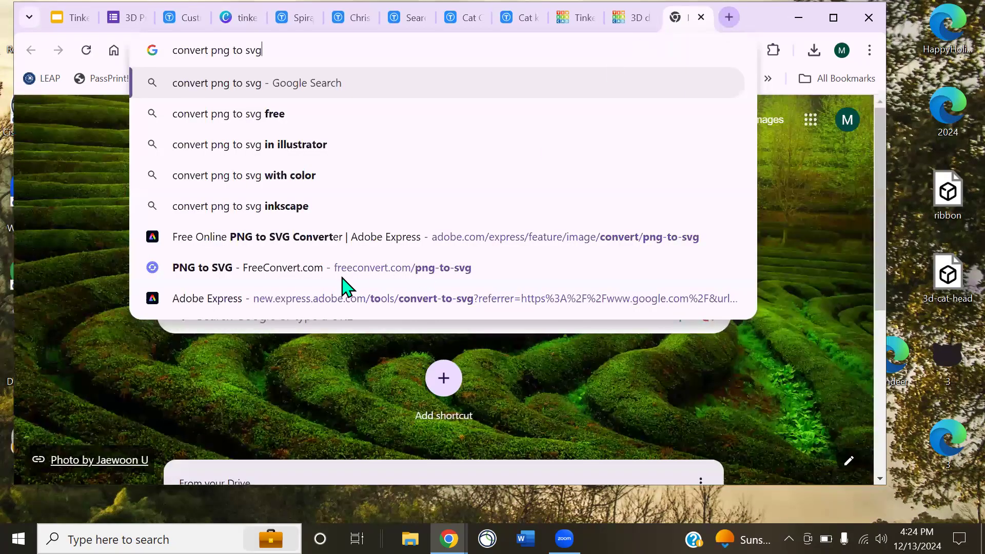
key(Return)
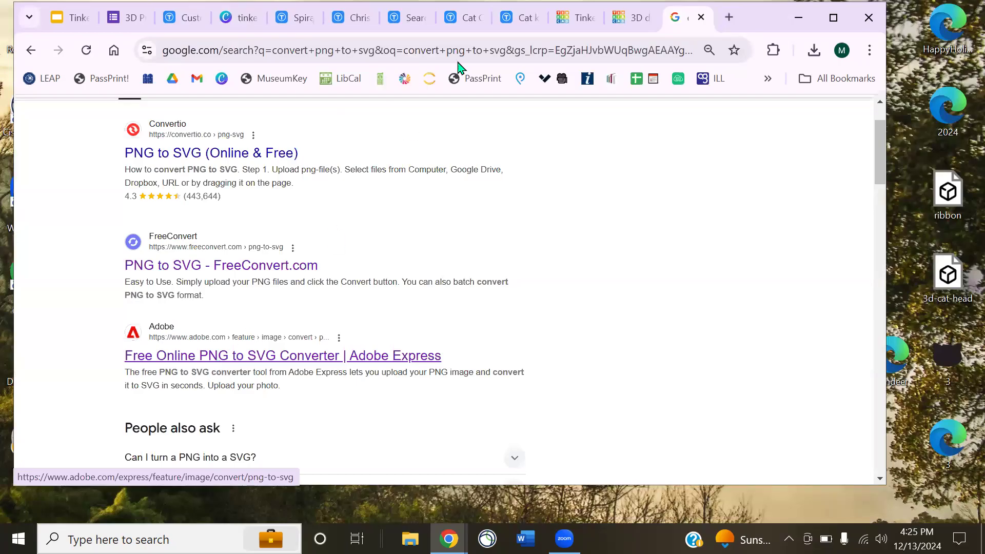
click(624, 21)
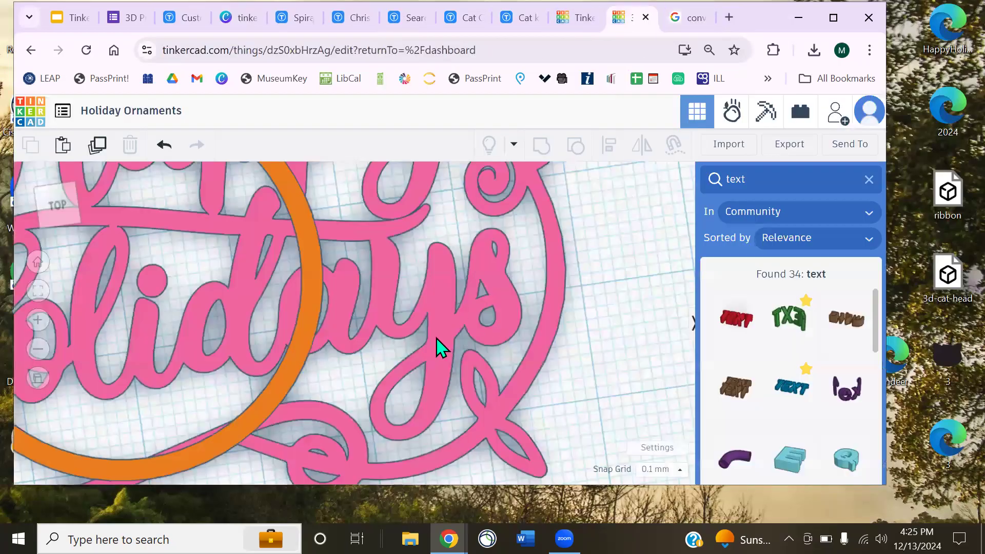
scroll(434, 328, down, 5)
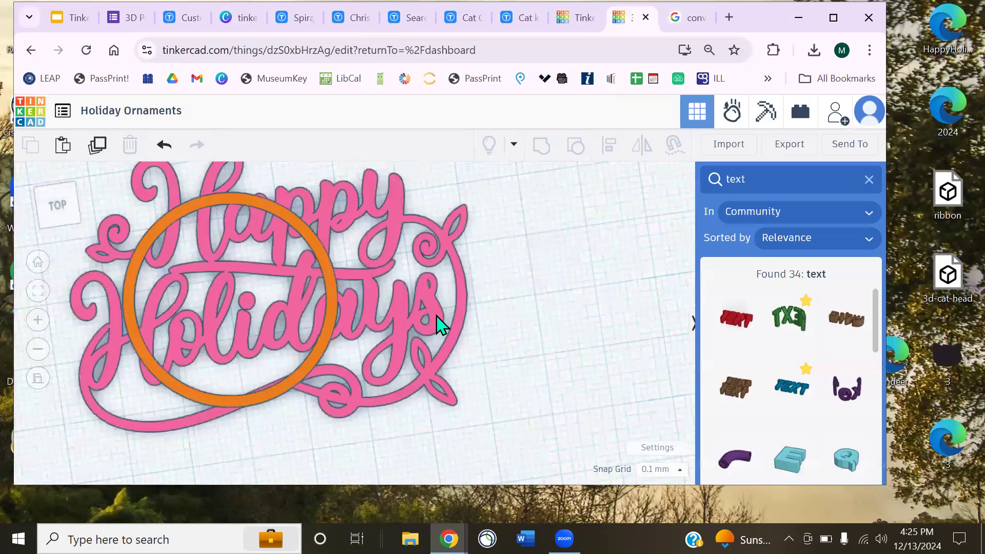
Switch to Canva and place the recently used Santa-hat reindeer graphic over the Happy Holidays lettering
key(ctrl+4)
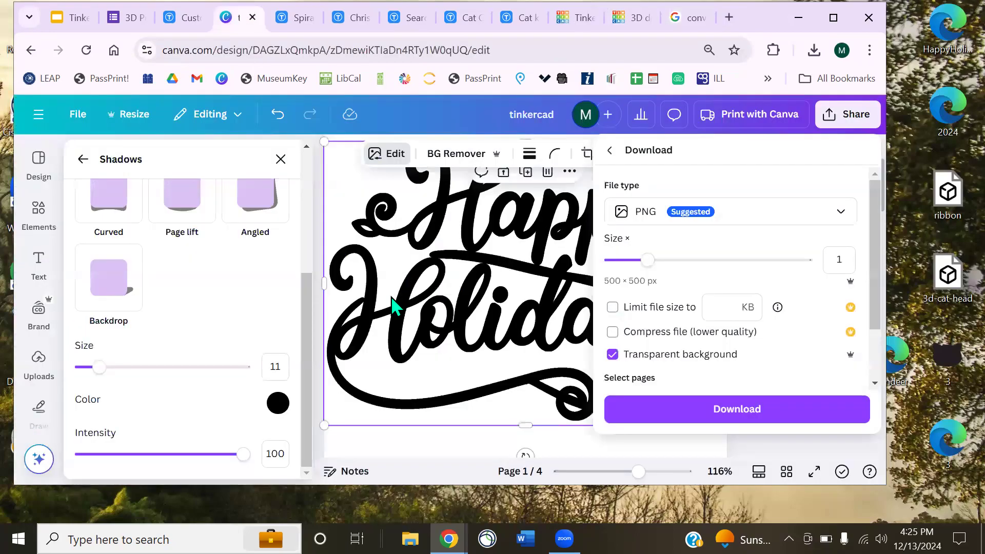
key(ctrl+minus)
key(ctrl+minus)
key(ctrl+minus)
key(ctrl+minus)
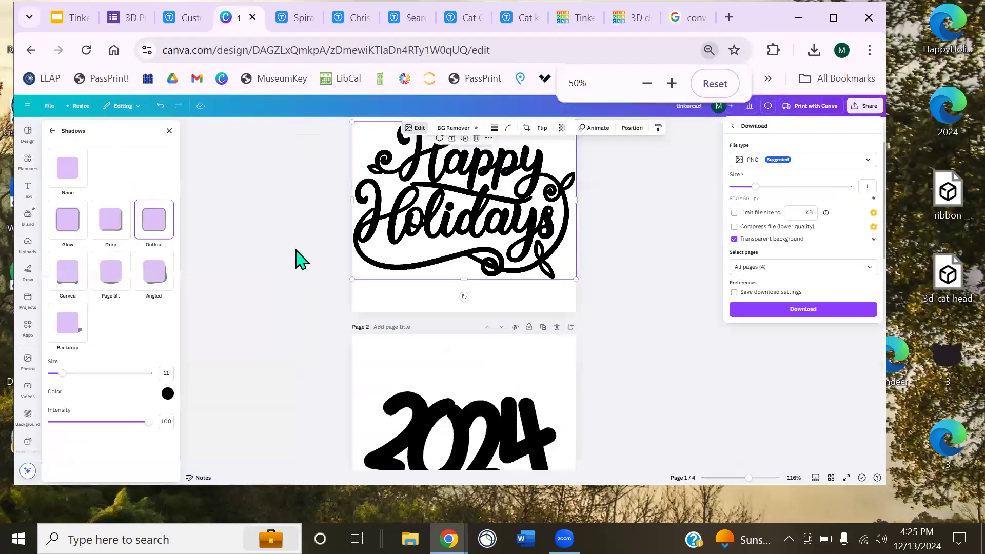
key(ctrl+0)
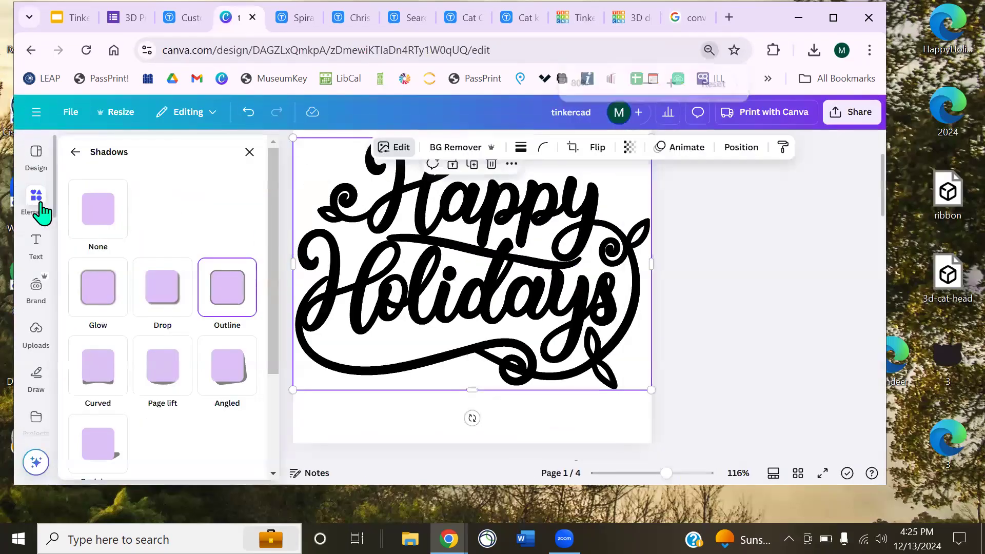
click(37, 200)
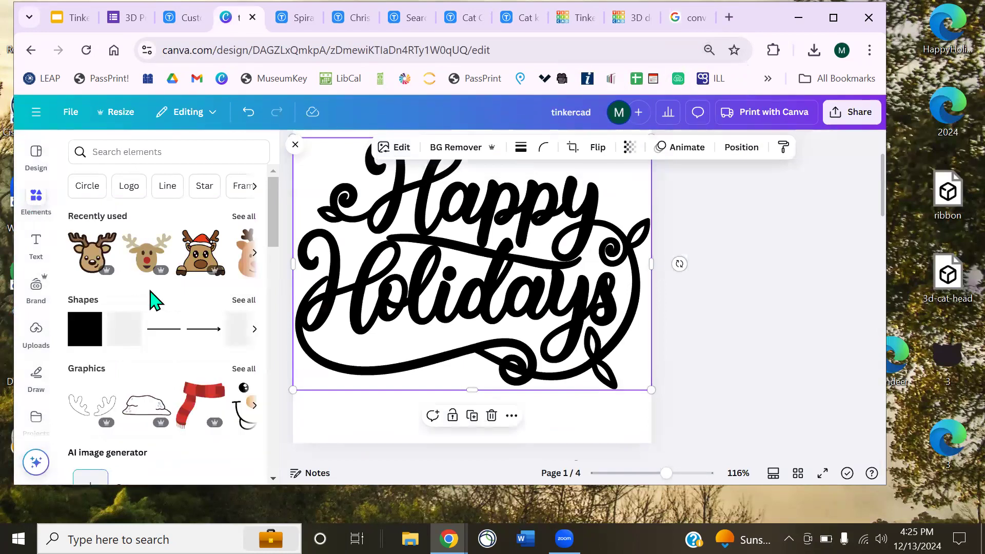
drag(203, 259, 438, 294)
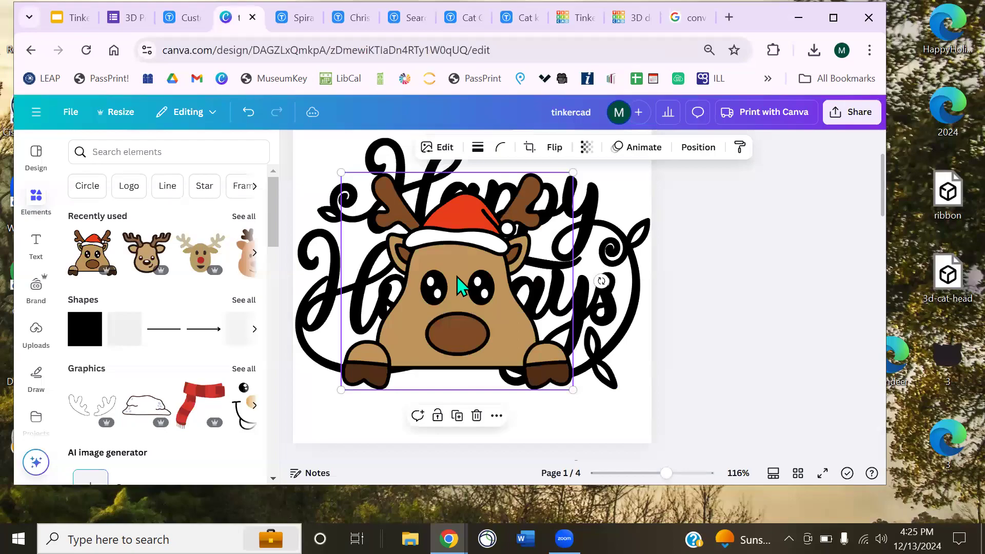
Shift the Santa-hat reindeer slightly lower on the Canva page and delete it
click(633, 20)
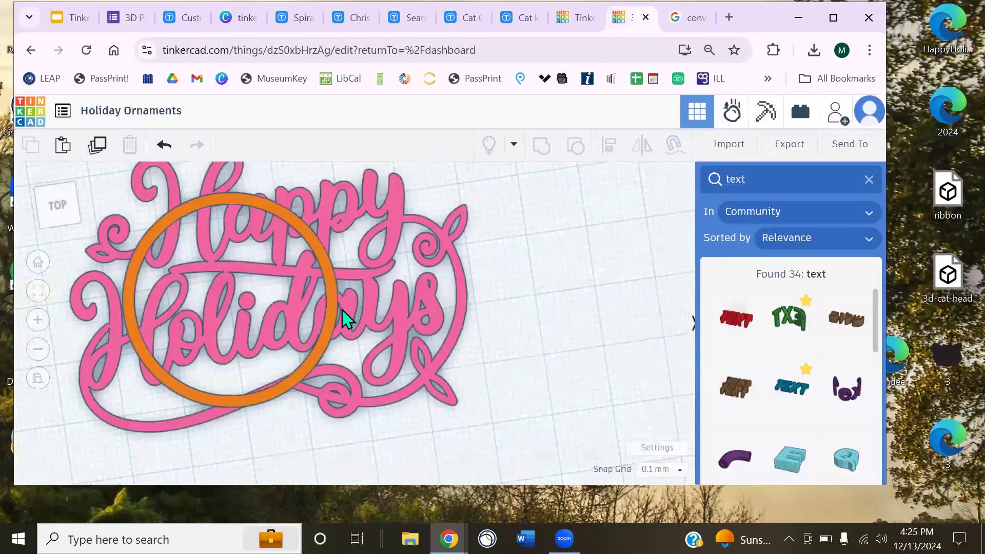
click(664, 17)
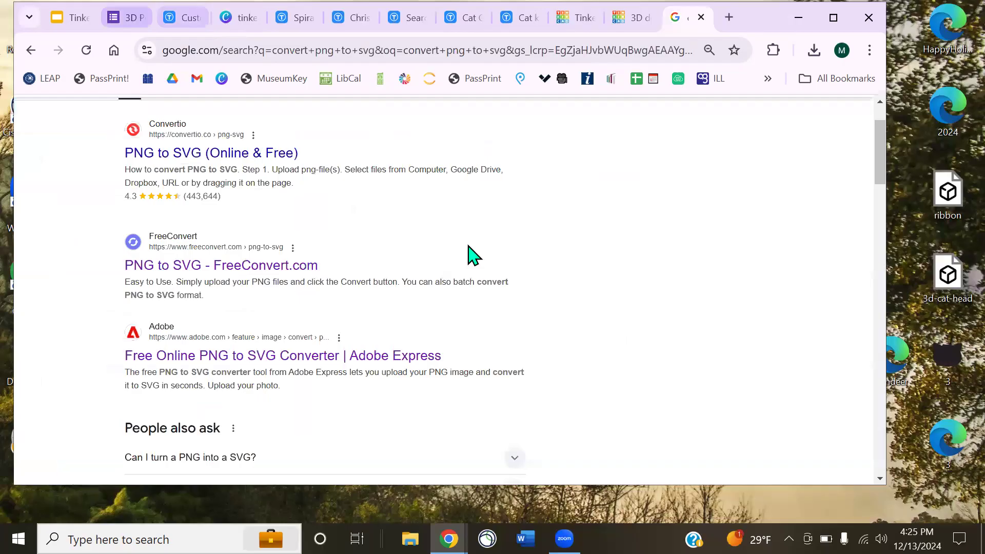
key(ctrl+4)
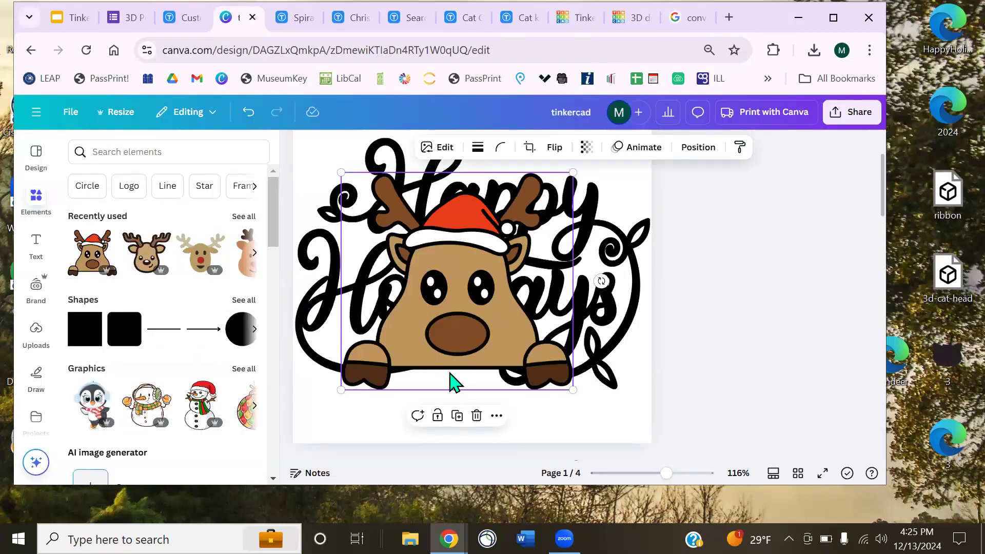
drag(435, 343, 449, 373)
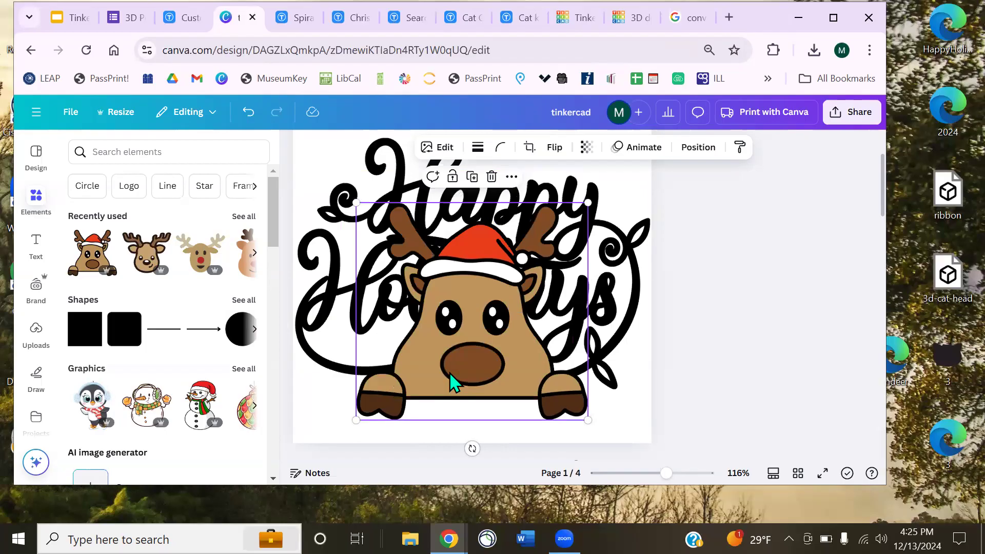
key(Delete)
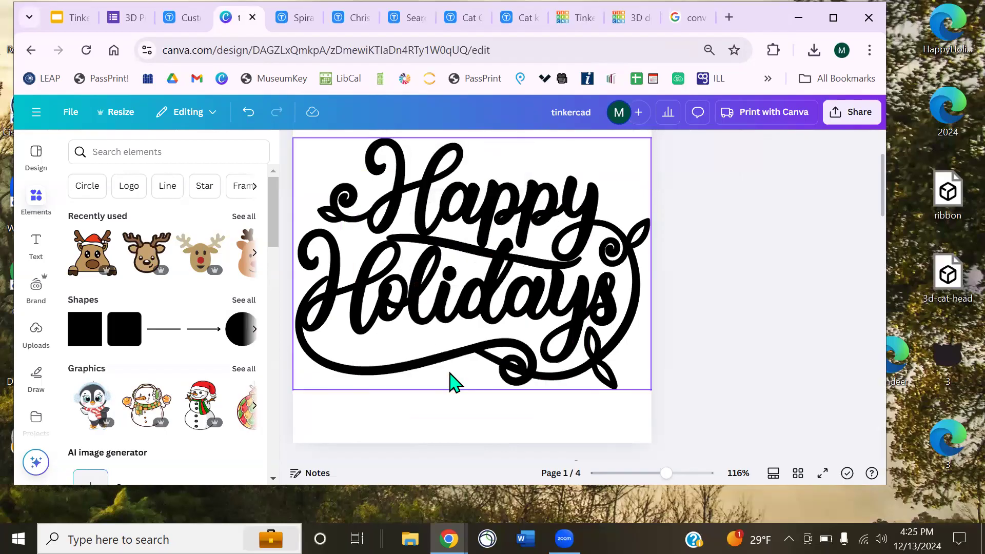
Switch to Tinkercad and align the orange ring and the pink lettering on their centers, both horizontally and vertically
click(636, 19)
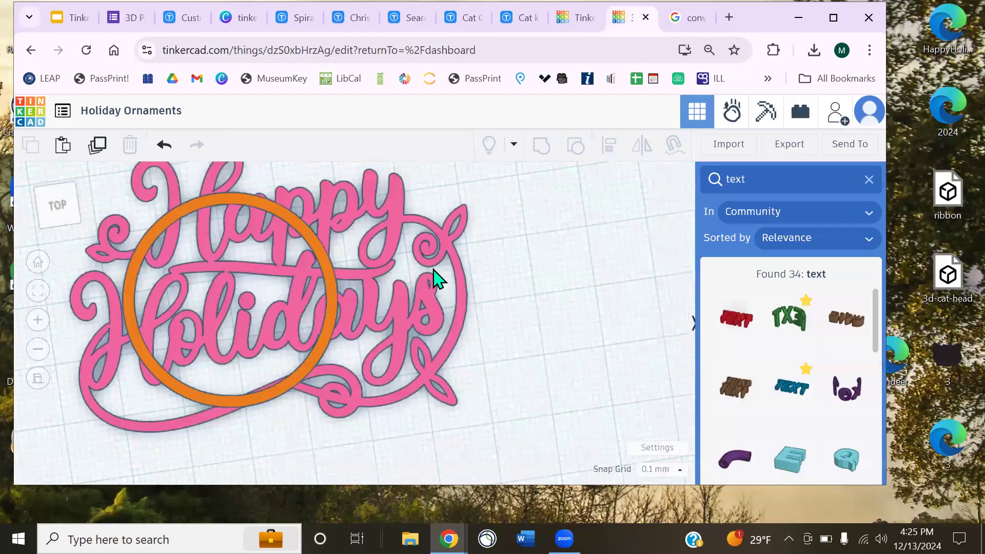
scroll(485, 336, down, 1)
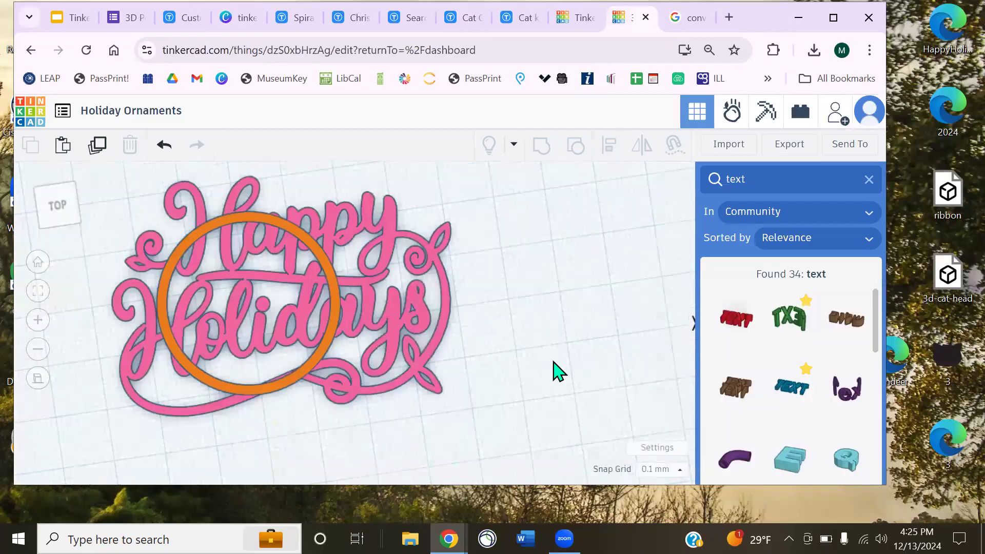
right_drag(553, 362, 547, 347)
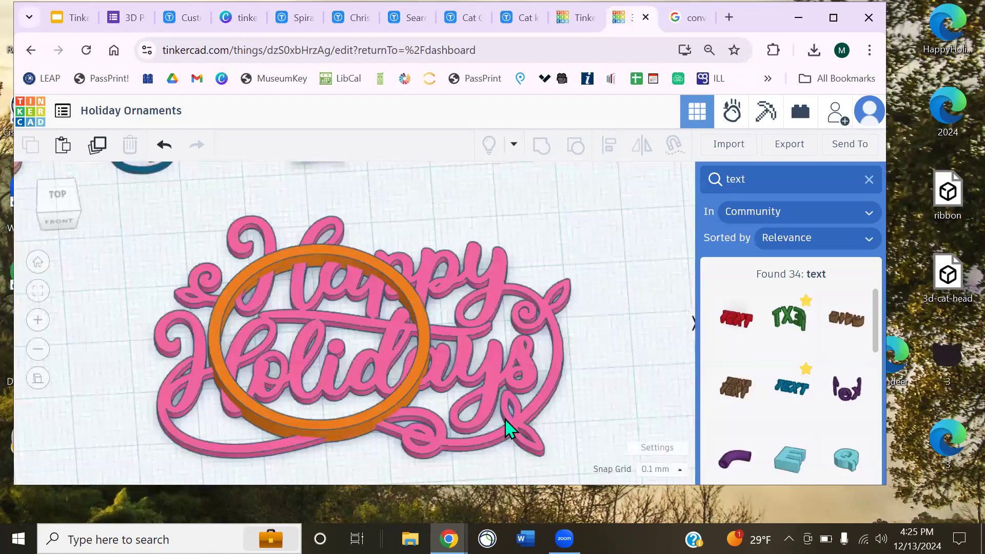
scroll(238, 309, up, 1)
click(238, 308)
shift+click(239, 309)
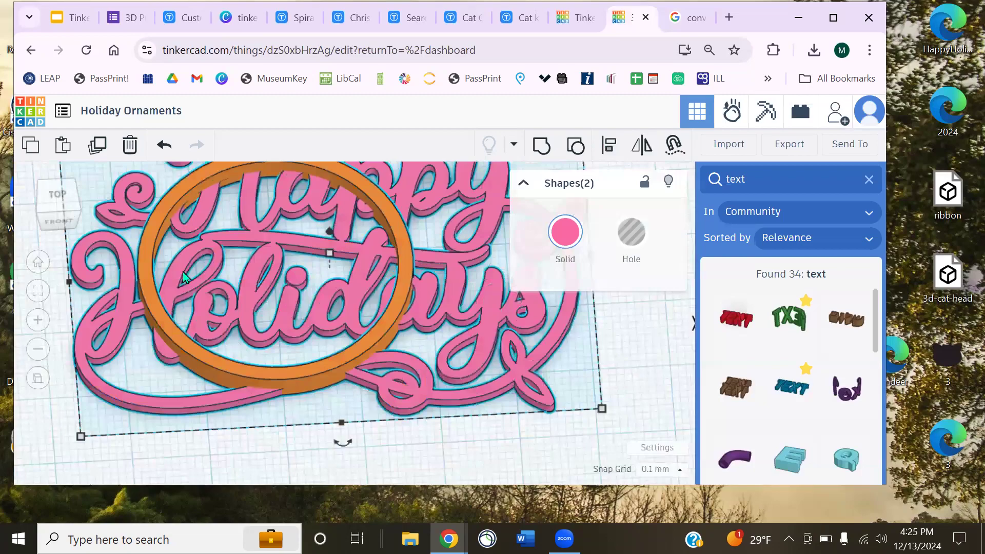
key(l)
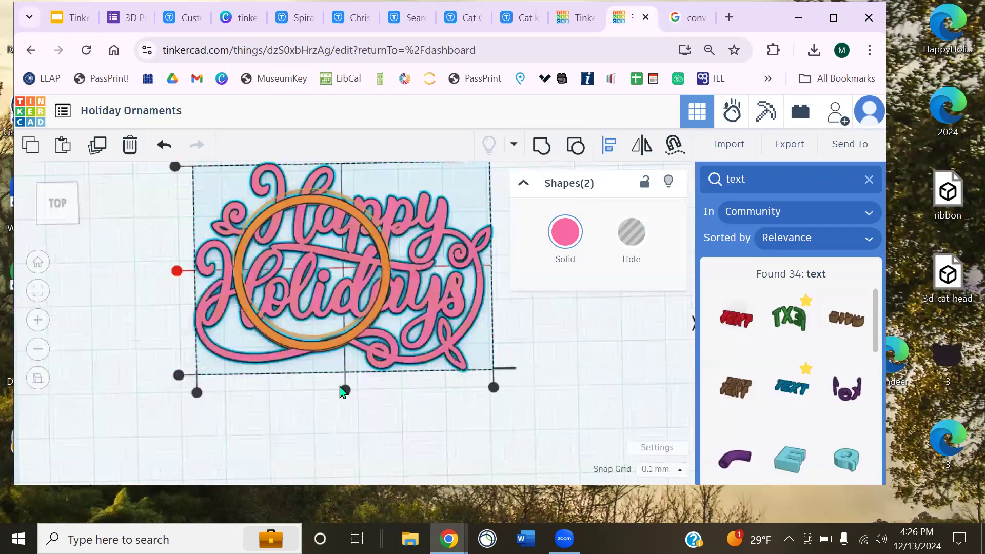
click(450, 436)
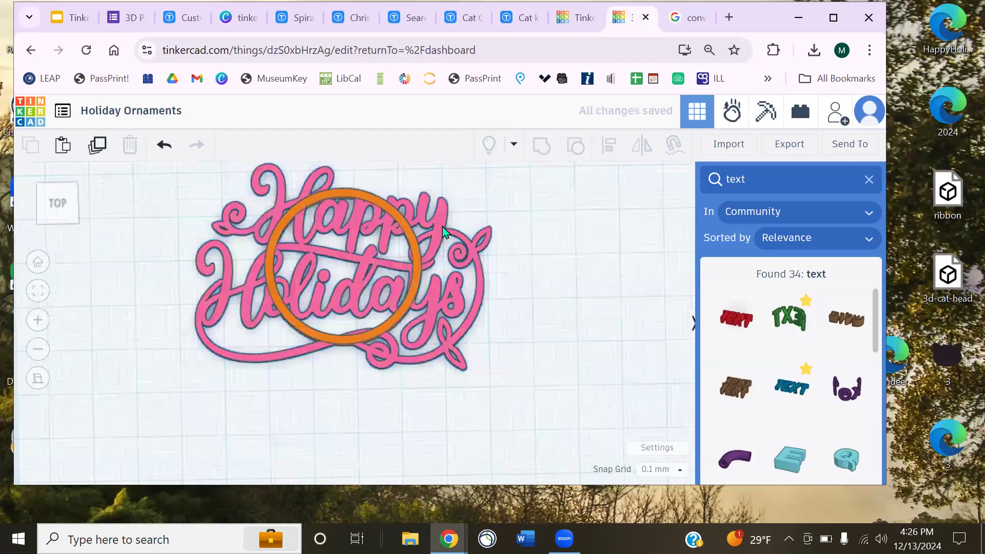
Scale the pink lettering down proportionally about its center to about 31.55 by 22.36 mm so it fits the orange ring
click(492, 173)
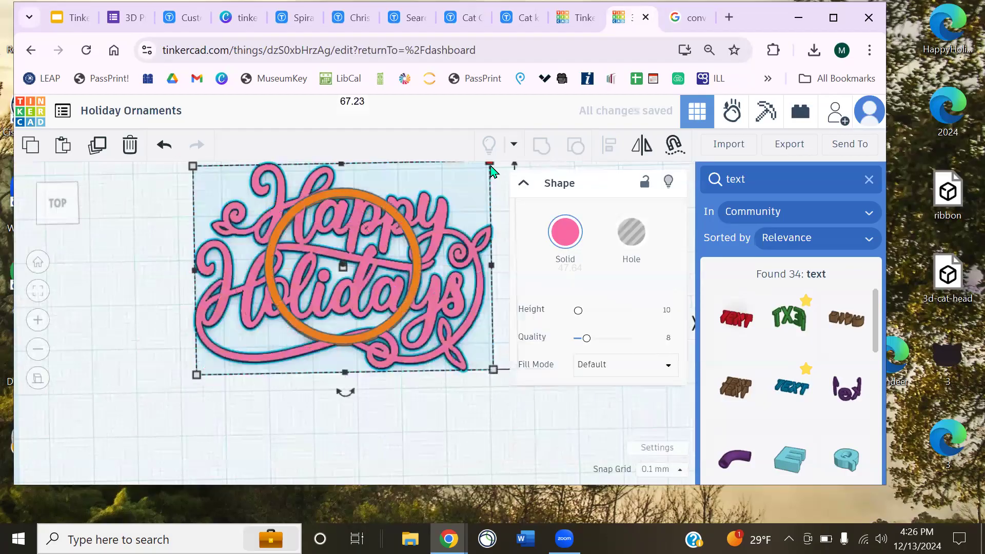
alt+shift+drag(491, 167, 363, 225)
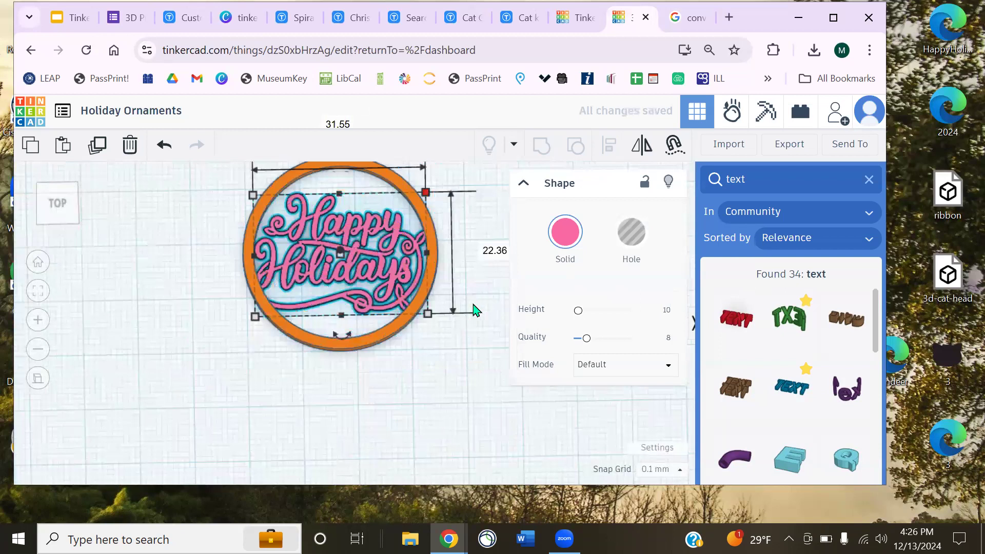
scroll(475, 307, up, 3)
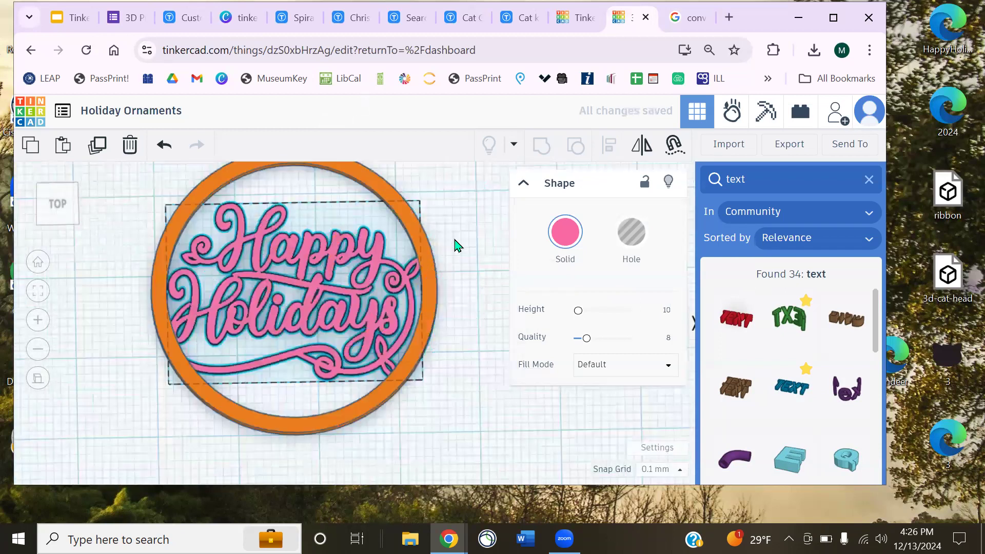
click(278, 315)
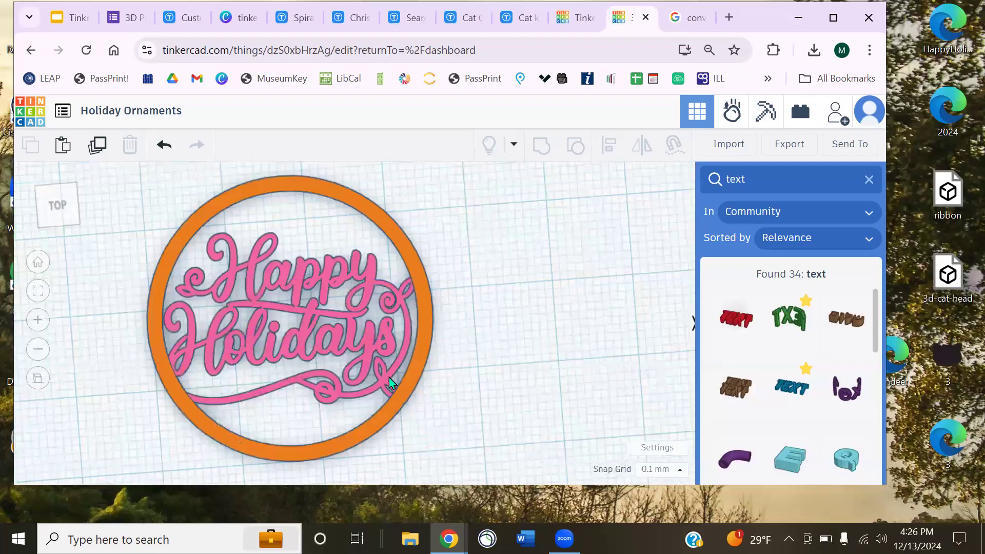
Nudge the pink lettering up inside the orange ring and slightly back down so its outer flourishes meet the ring
click(389, 377)
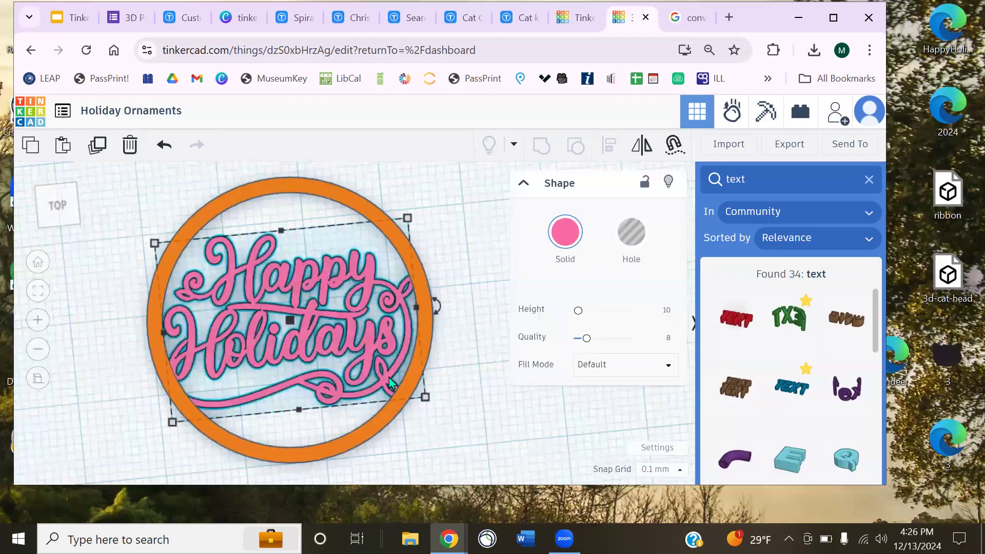
key(Up)
key(Up)
key(Up)
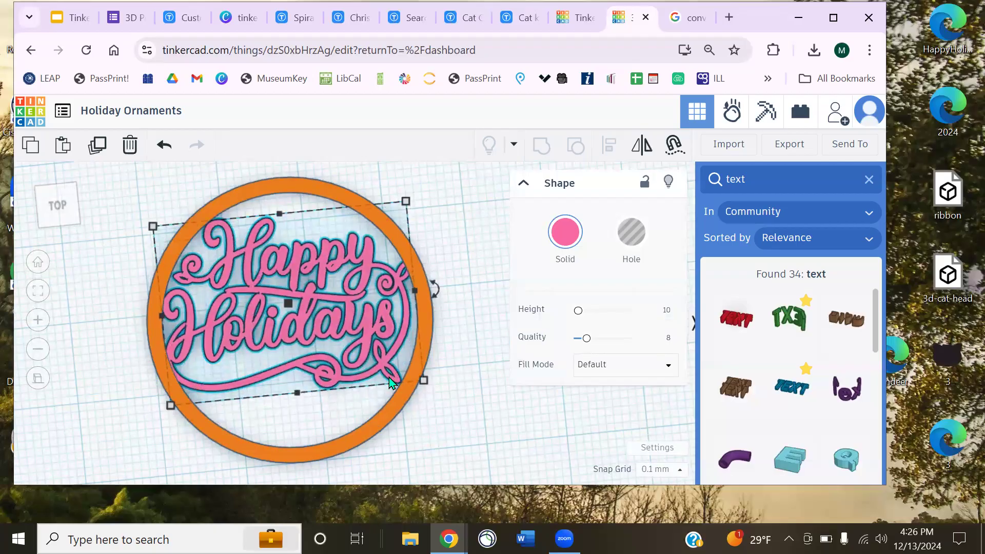
key(Up)
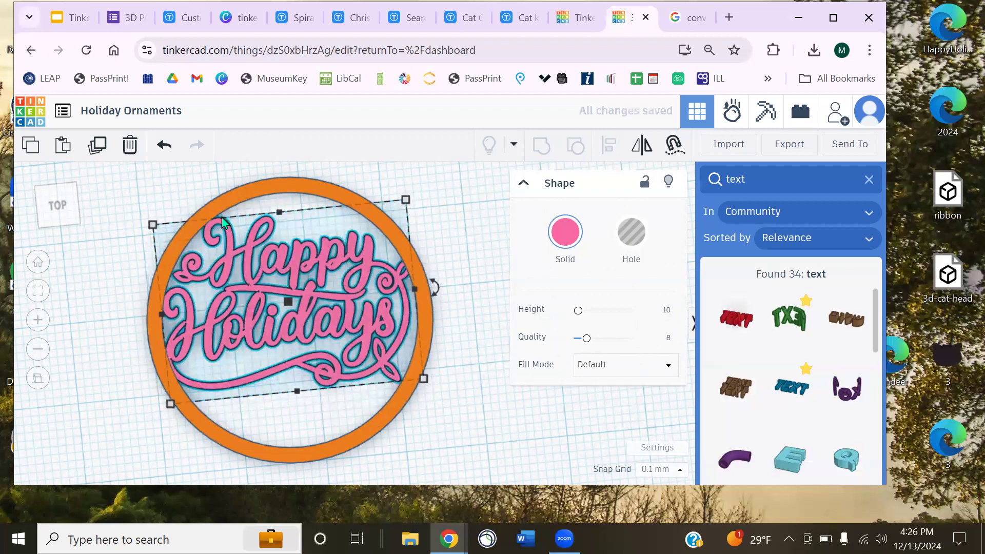
key(Up)
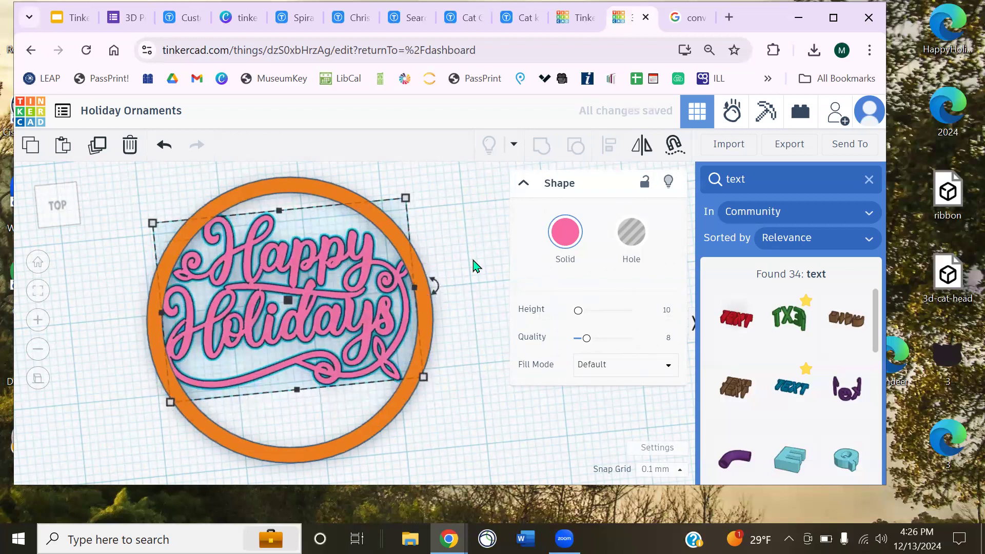
key(Down)
key(Down)
key(Down)
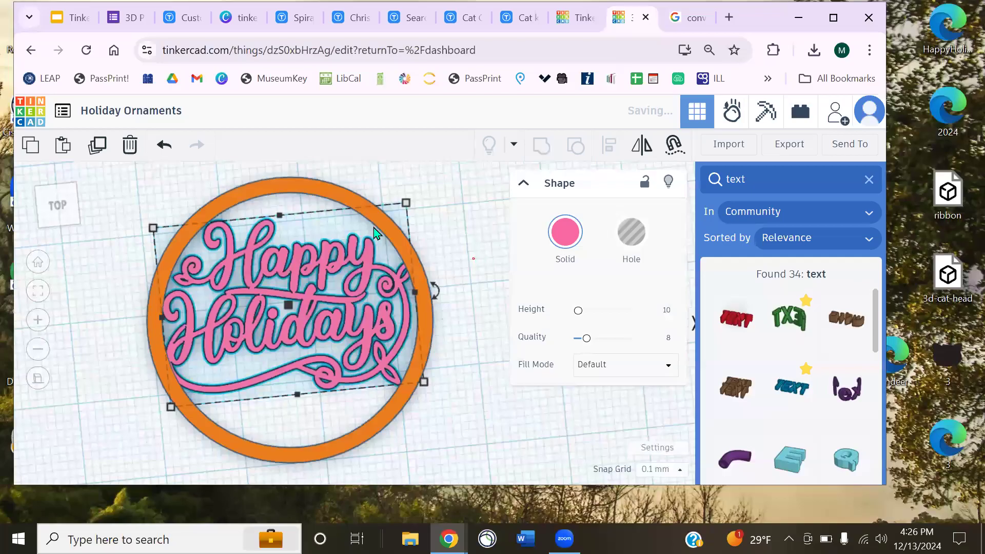
Set the height of the orange ring around the Happy Holidays lettering to 5 mm
click(436, 266)
right_drag(429, 269, 366, 226)
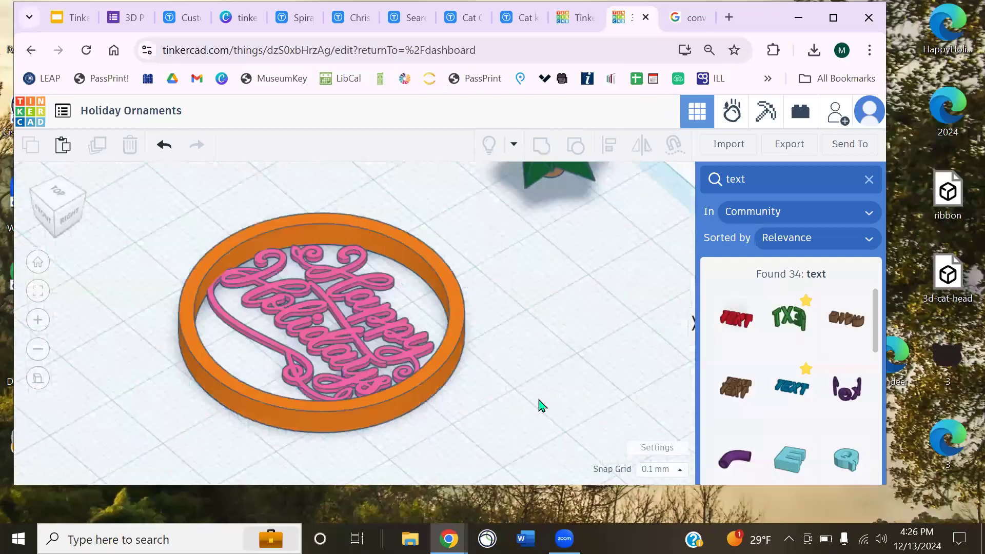
click(461, 314)
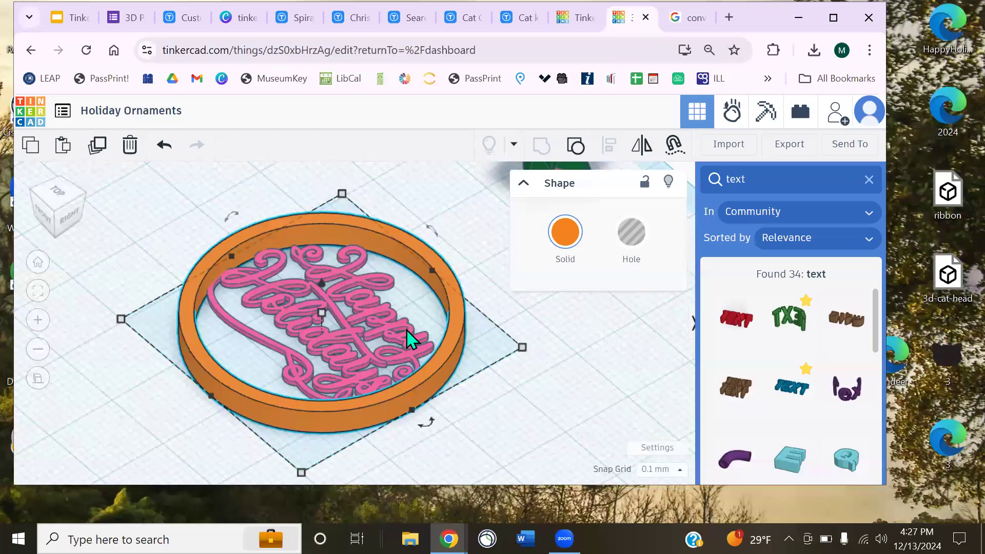
key(Return)
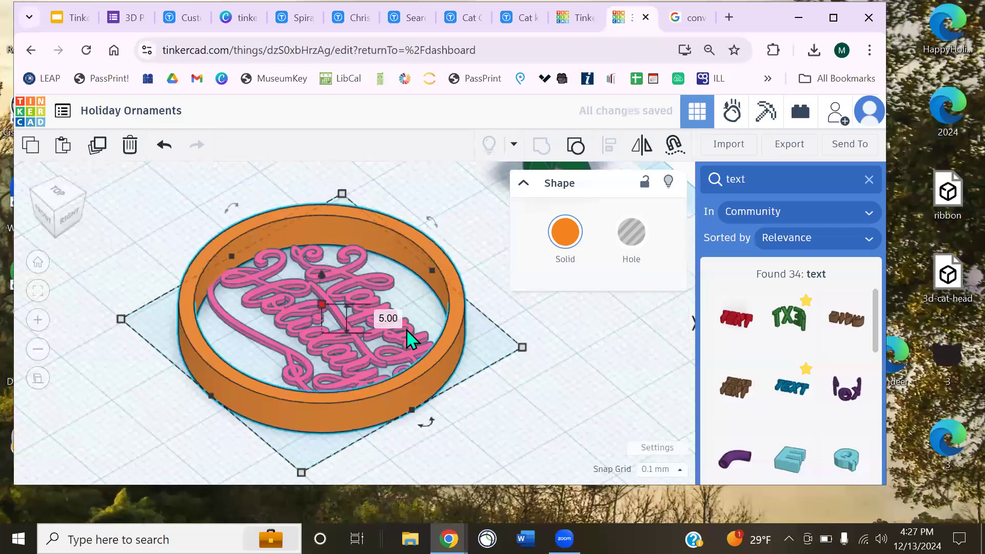
Increase the height of the pink Happy Holidays lettering to match the orange ring
click(320, 313)
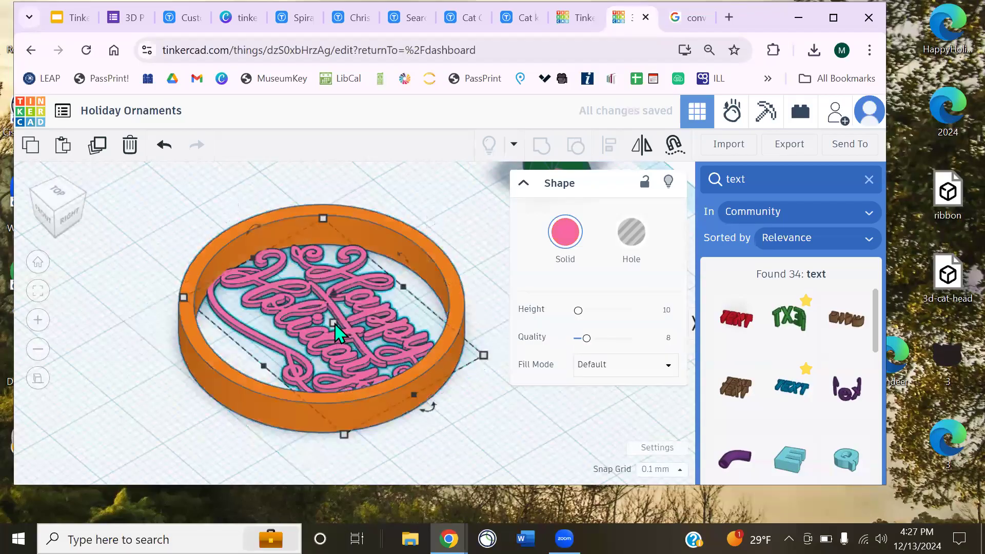
click(398, 323)
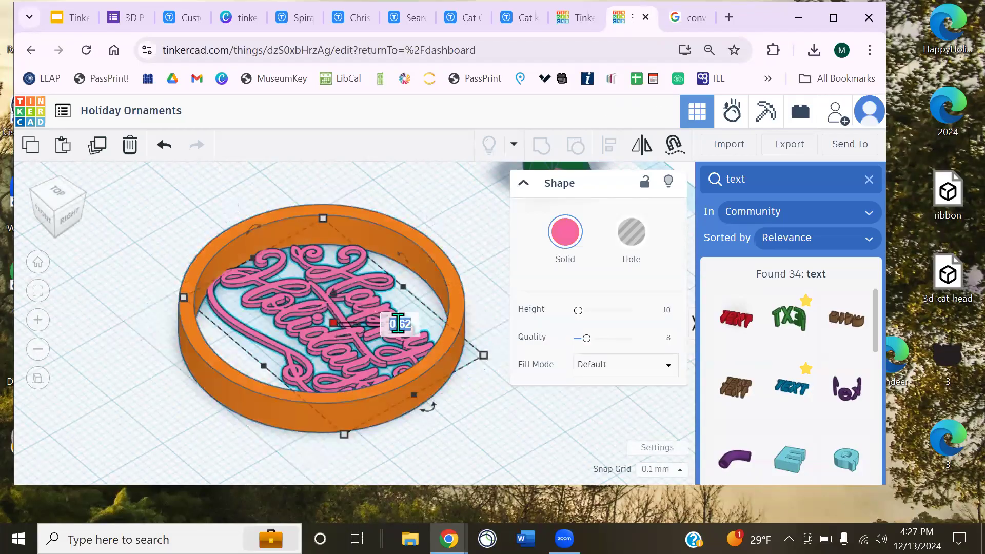
key(BackSpace)
key(Return)
right_drag(449, 363, 589, 436)
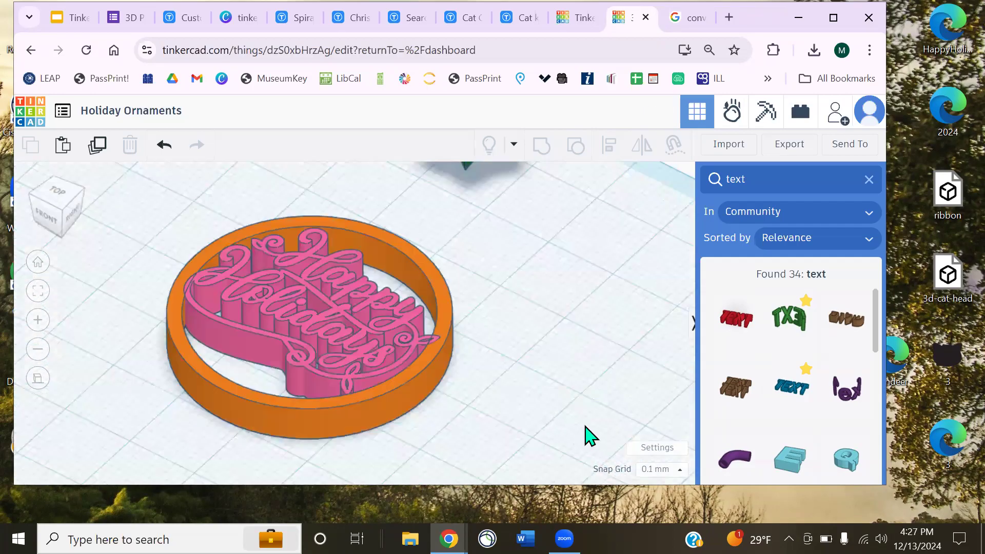
Group the orange ring and the pink Happy Holidays lettering into one ornament
right_drag(460, 364, 310, 314)
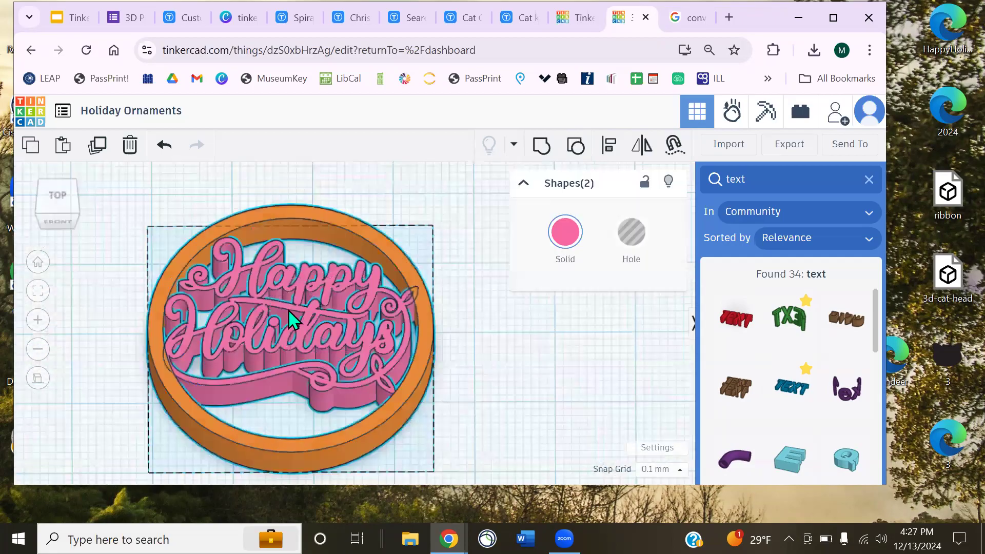
click(542, 149)
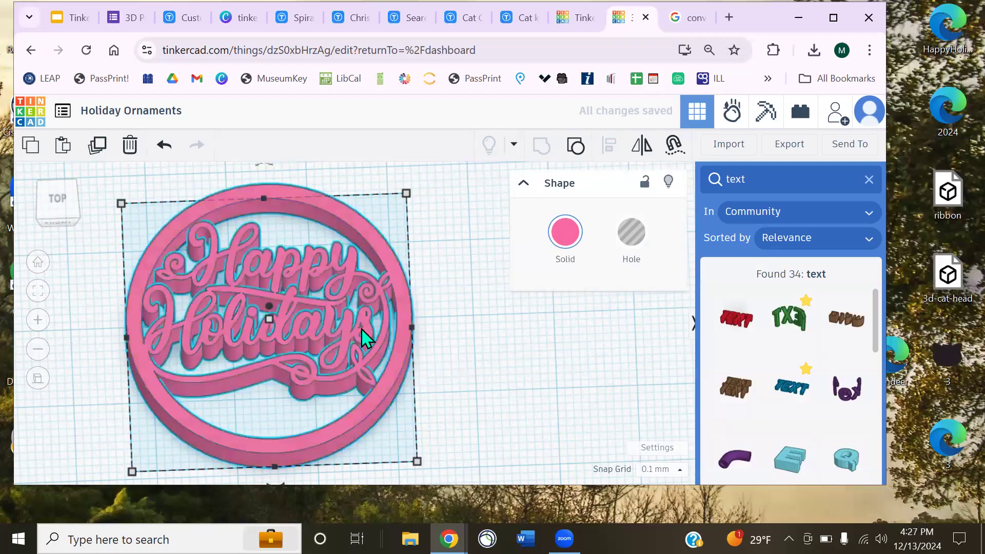
drag(407, 307, 400, 299)
mouse_move(486, 365)
right_down()
mouse_move(470, 340)
mouse_move(479, 356)
right_up()
right_drag(497, 394, 482, 380)
click(482, 381)
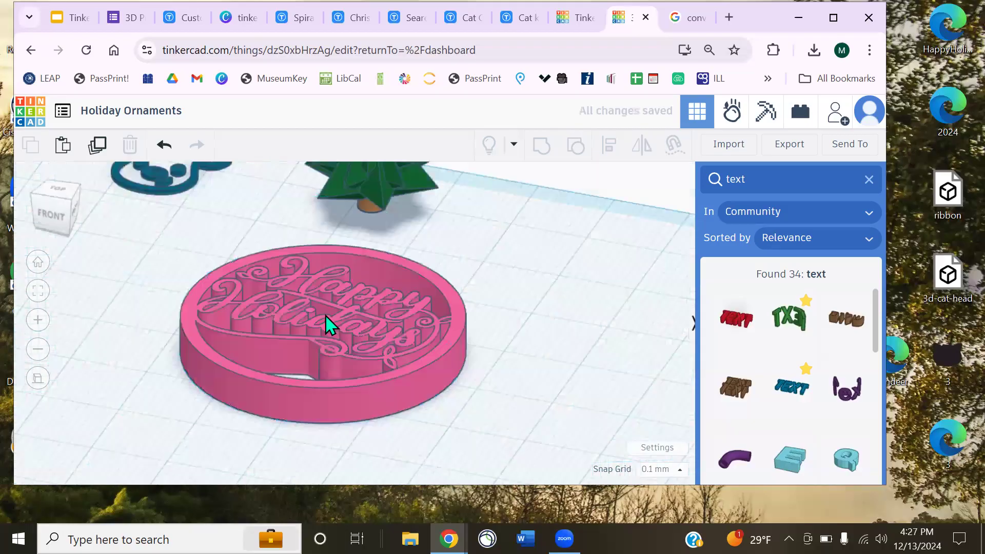
Set the height of the grouped Happy Holidays ornament to 2 mm
click(404, 345)
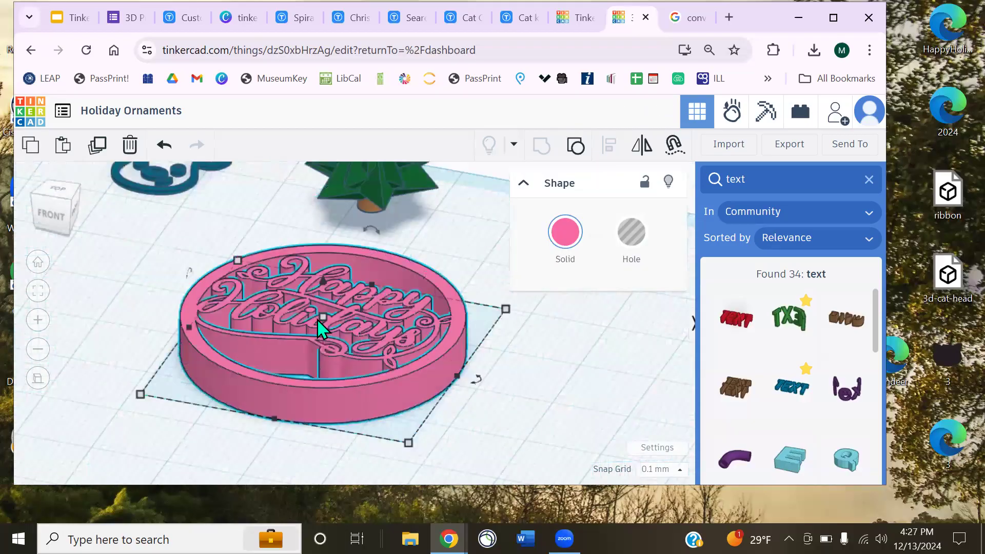
click(389, 333)
text(2)
key(Return)
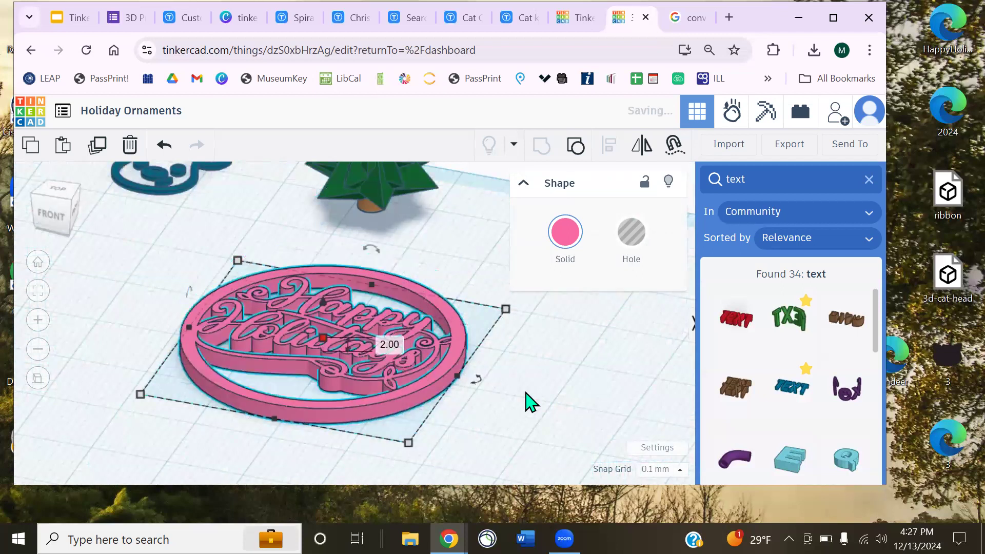
click(508, 393)
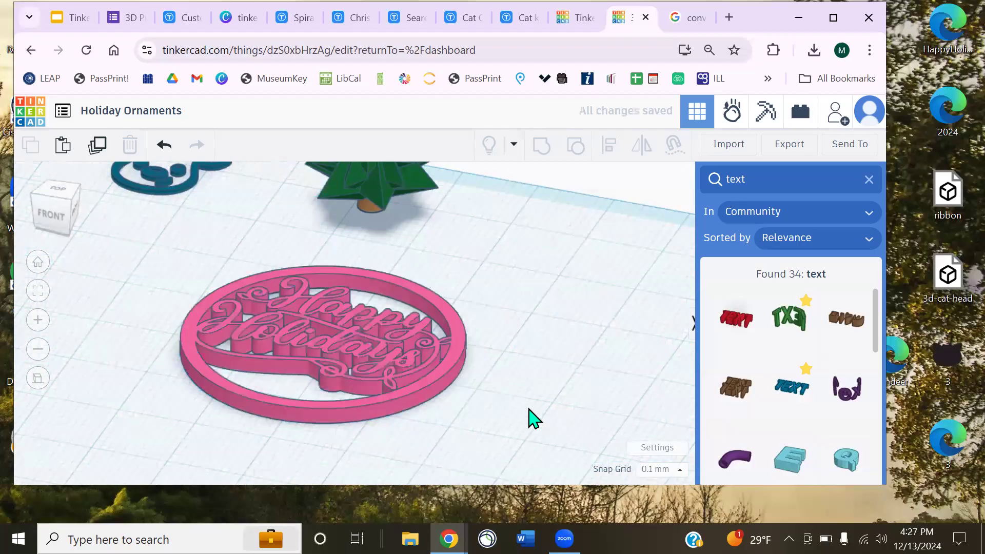
Add two overlapping 64-sided cylinders beside the ornament and turn one of them into a hole
right_drag(572, 350, 603, 406)
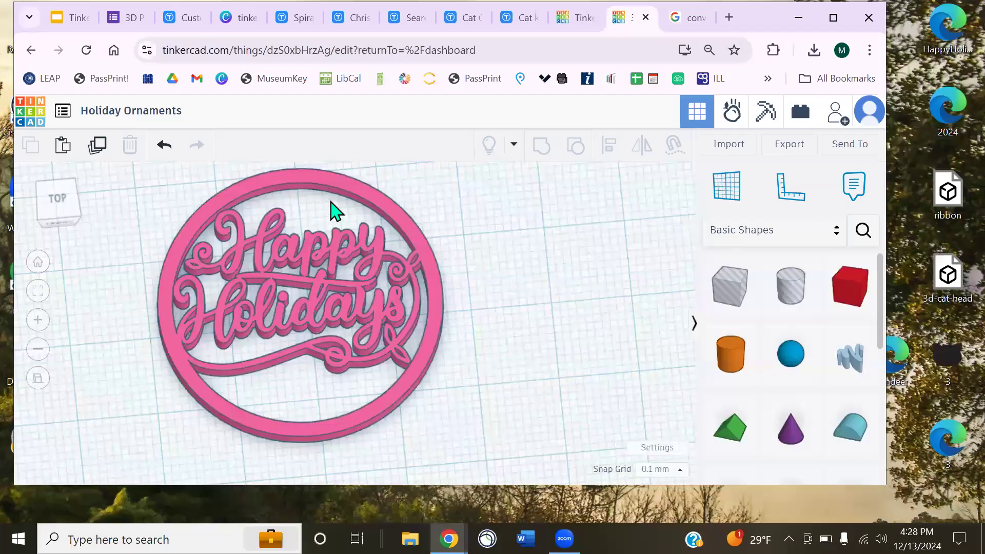
middle_drag(330, 202, 362, 247)
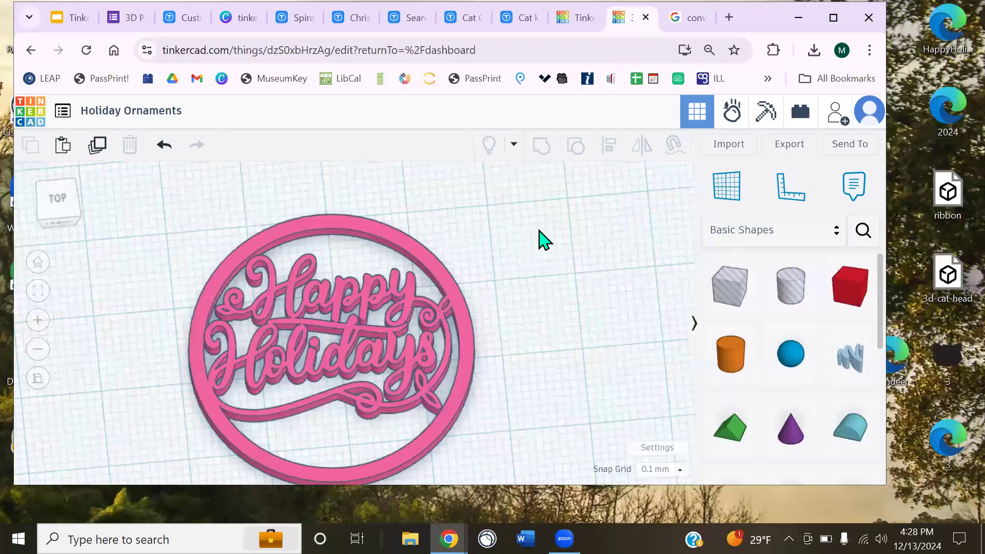
drag(566, 220, 547, 226)
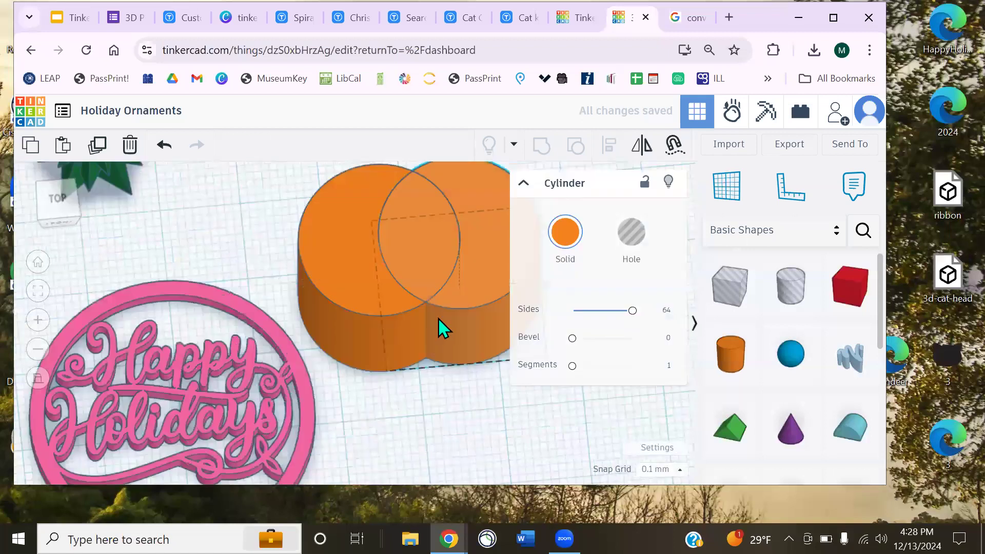
click(631, 236)
scroll(451, 235, down, 2)
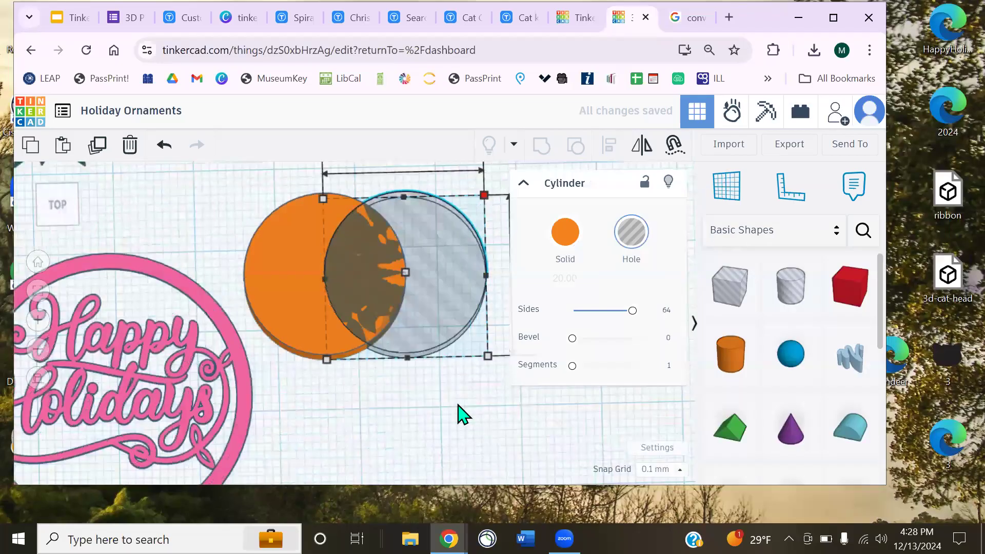
Make the hole cylinder slightly narrower than the orange one and raise its height to about 34.5 mm
click(470, 389)
right_drag(466, 380, 440, 366)
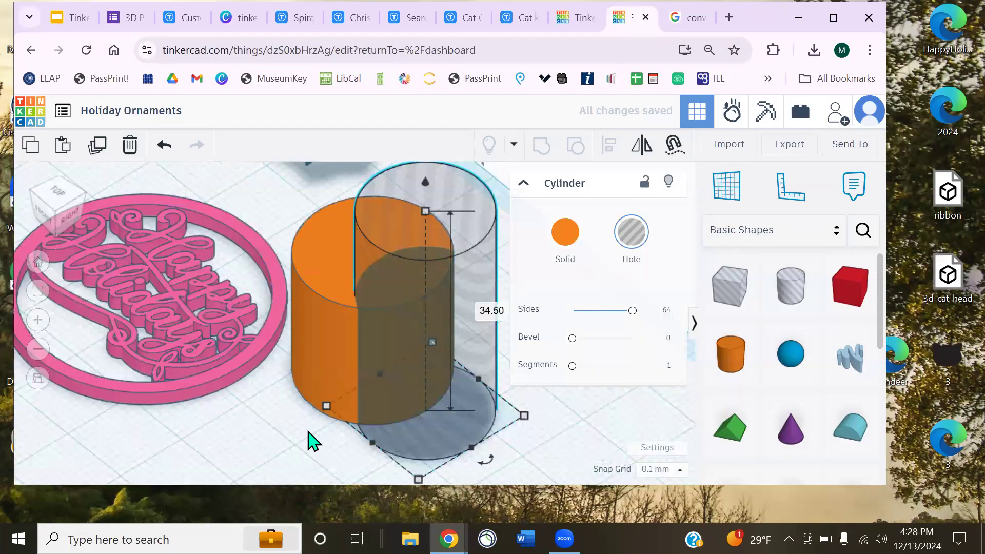
right_drag(329, 436, 383, 446)
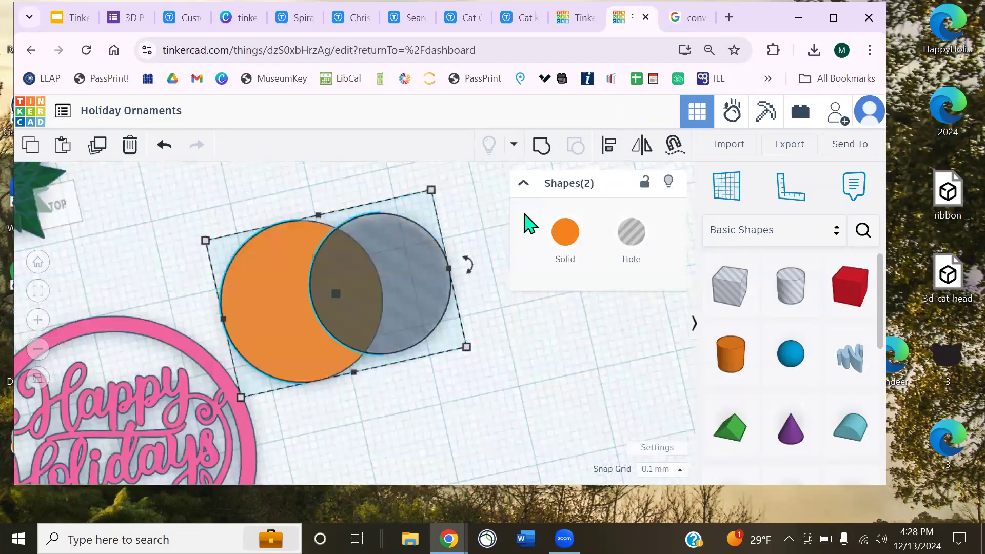
Align the hole on the orange cylinder's center in both directions and combine them into a thin ring
click(433, 295)
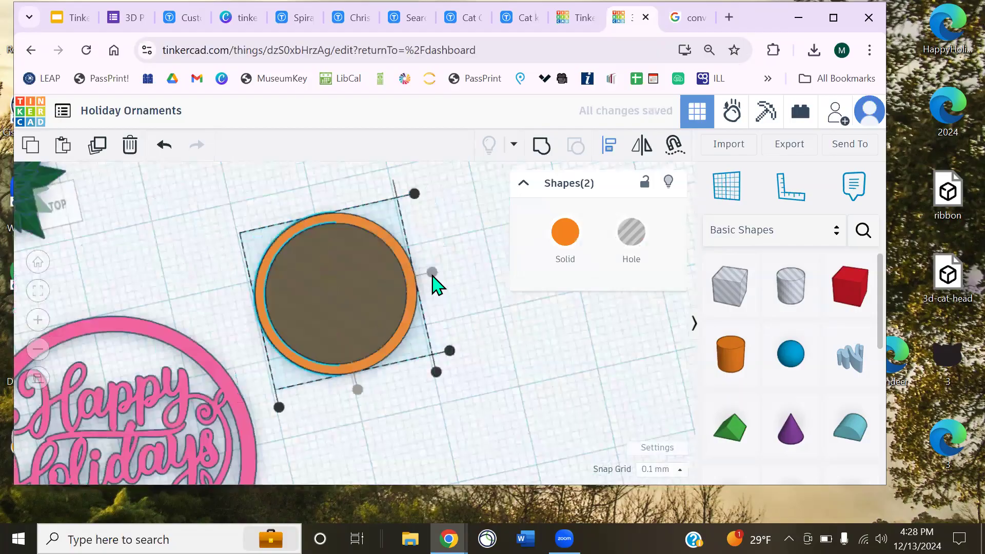
click(508, 365)
right_drag(446, 316, 396, 288)
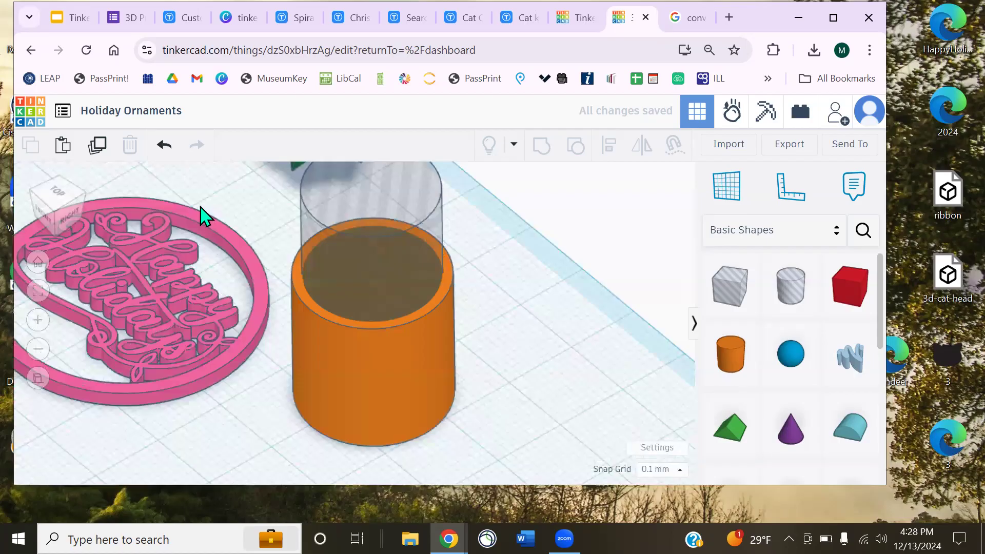
click(201, 212)
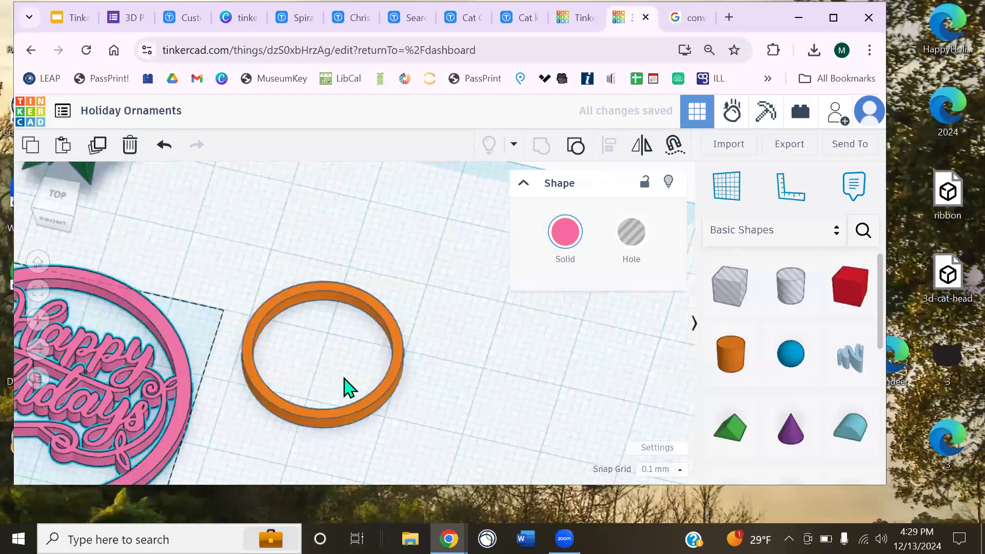
Align the small orange ring and the Happy Holidays ornament on their centers, both horizontally and vertically
key(f)
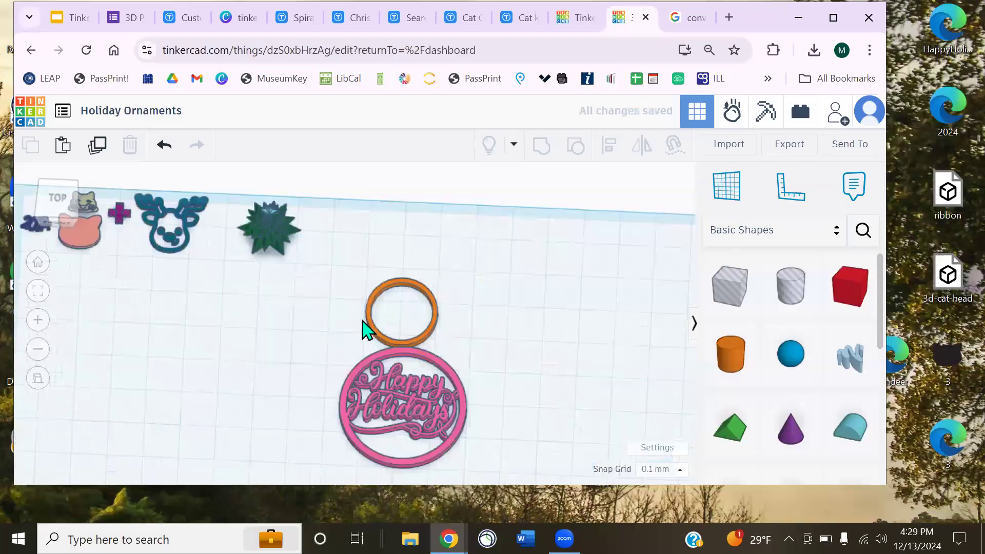
drag(310, 298, 451, 397)
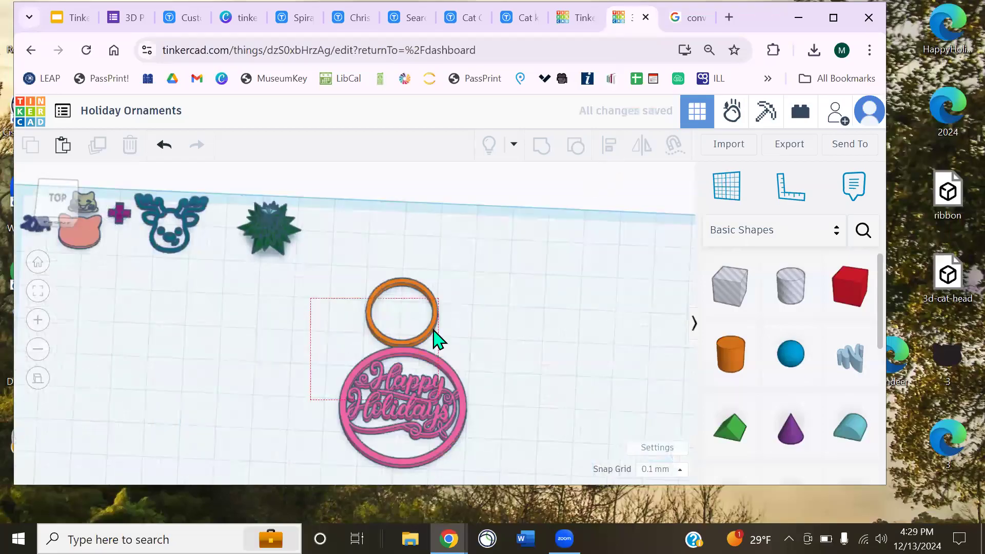
click(326, 369)
click(401, 450)
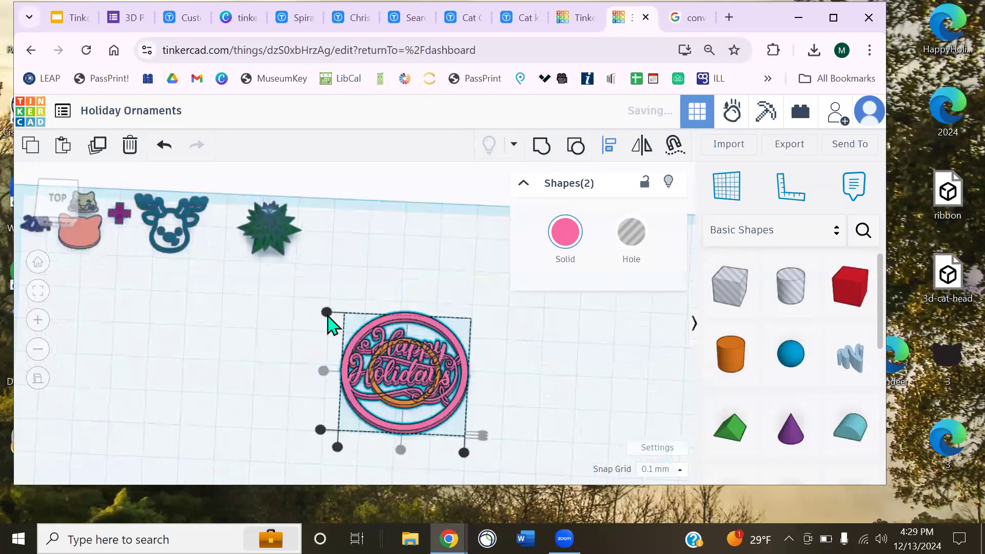
click(486, 345)
scroll(488, 344, up, 2)
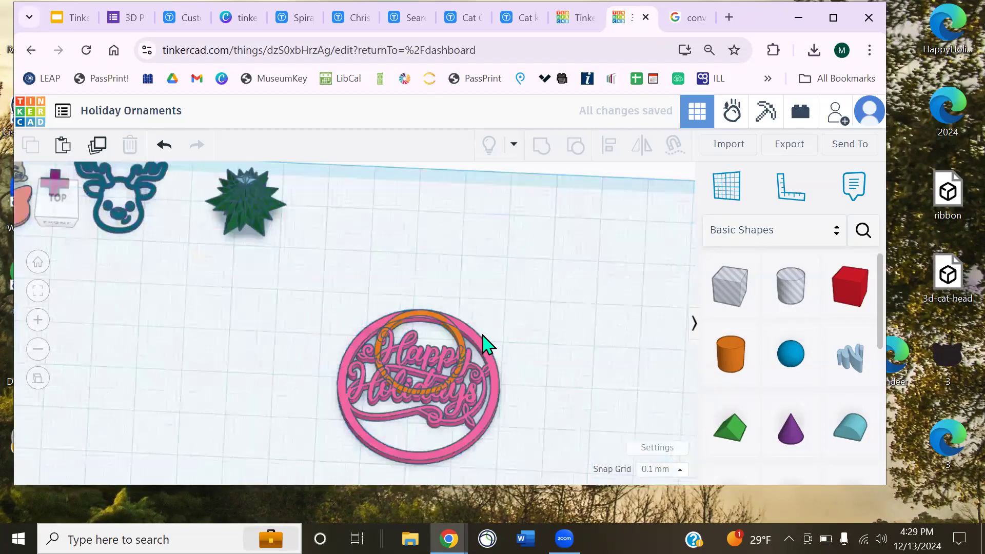
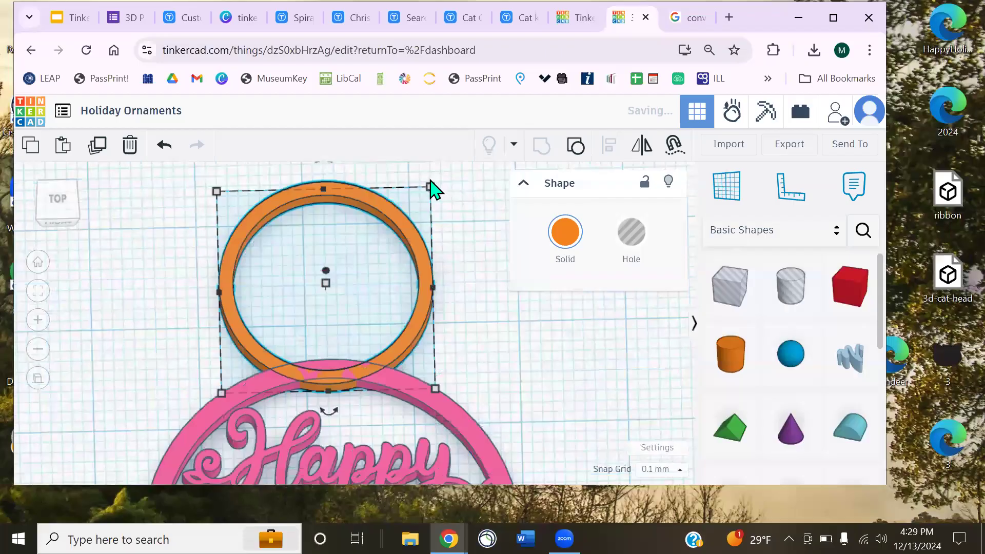
Scale the orange ring down proportionally to a tiny hanging loop and set its height to 2 mm
drag(430, 179, 407, 213)
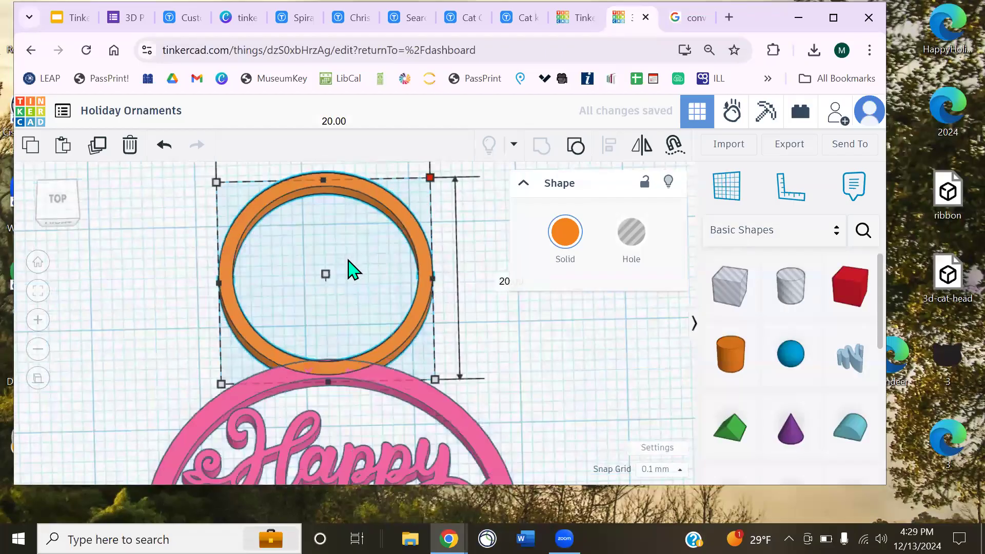
drag(339, 268, 340, 269)
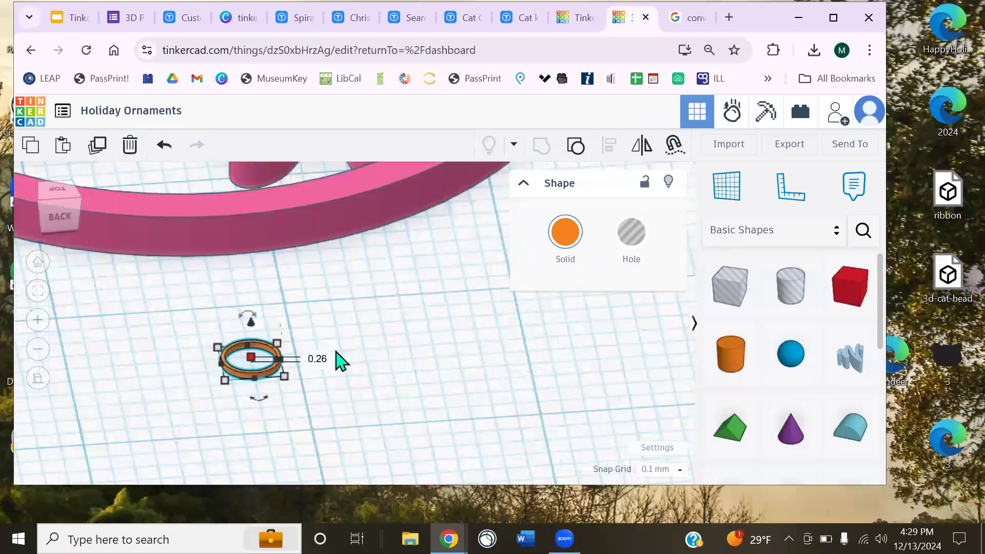
text(2)
key(Return)
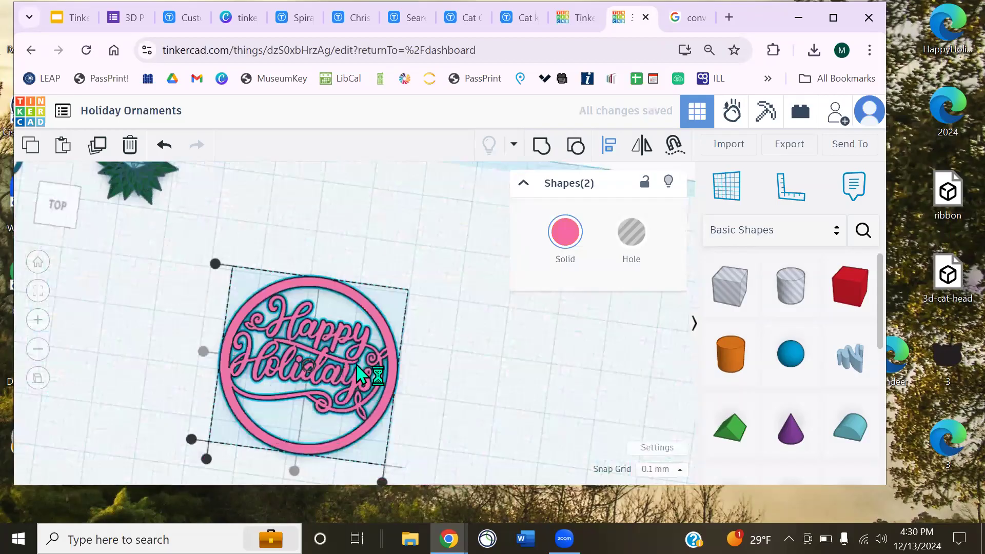
Center the small orange loop on the ornament and nudge it straight up to the ornament's top outer edge
click(301, 388)
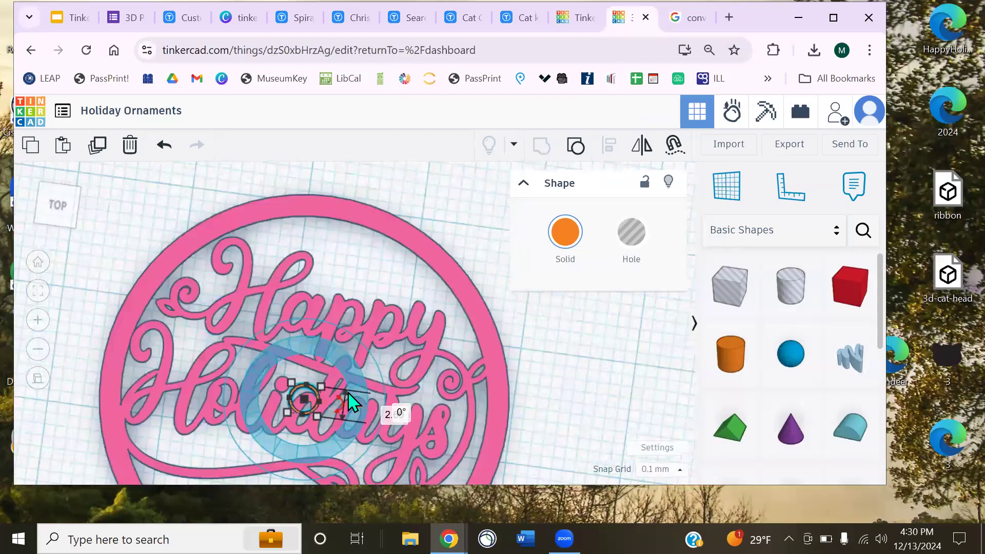
key(Up)
key(Up)
key(Up)
key(Up)
key(Up)
key(Up)
key(Up)
key(Up)
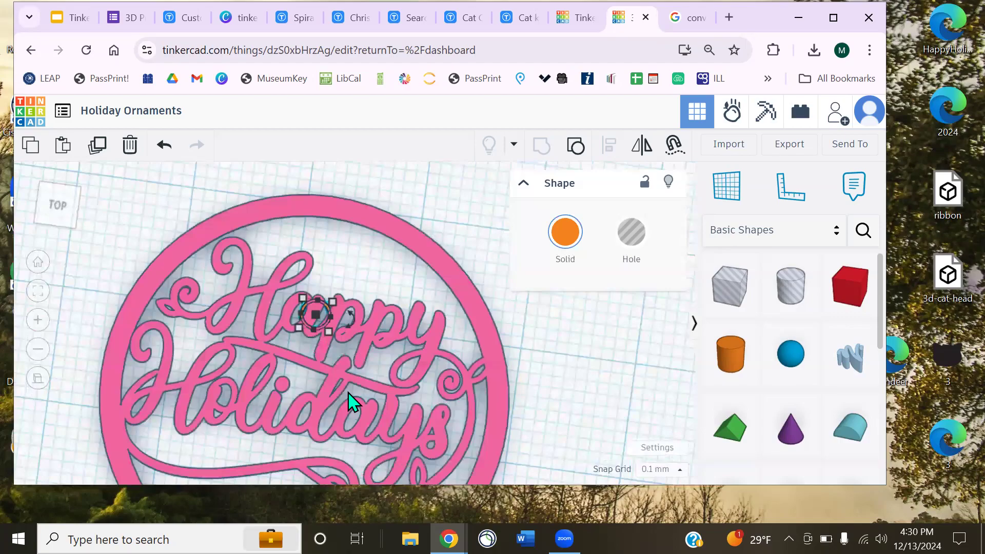
key(Up)
key(Up)
key(Up)
key(Up)
key(Up)
key(Up)
key(Up)
key(Up)
key(Up)
key(Up)
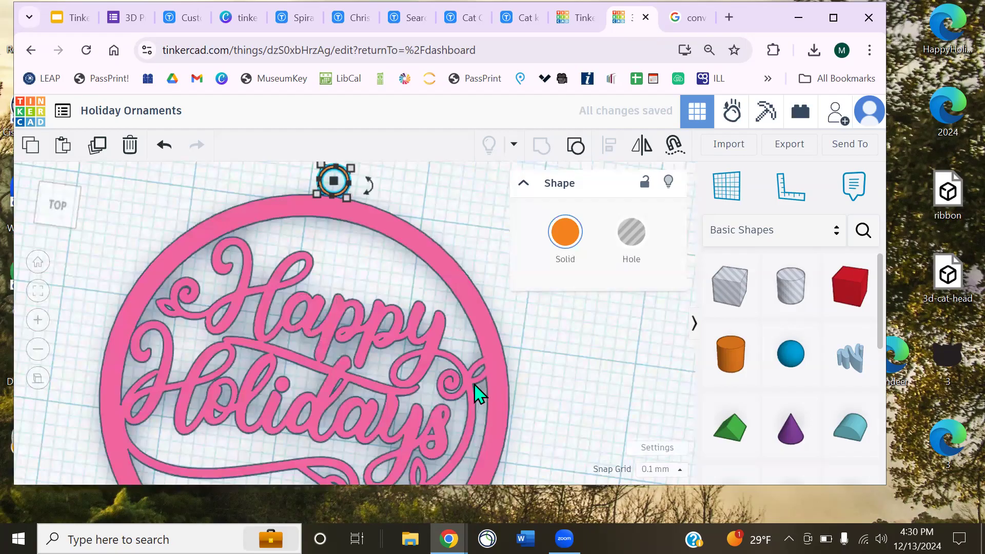
Group the small orange hanging loop with the pink Happy Holidays ornament
key(f)
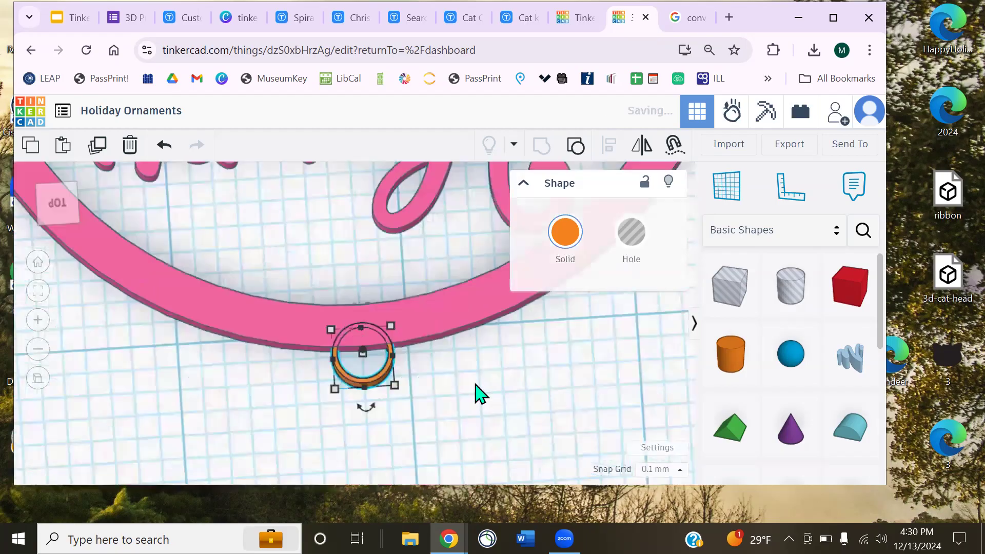
drag(446, 364, 420, 358)
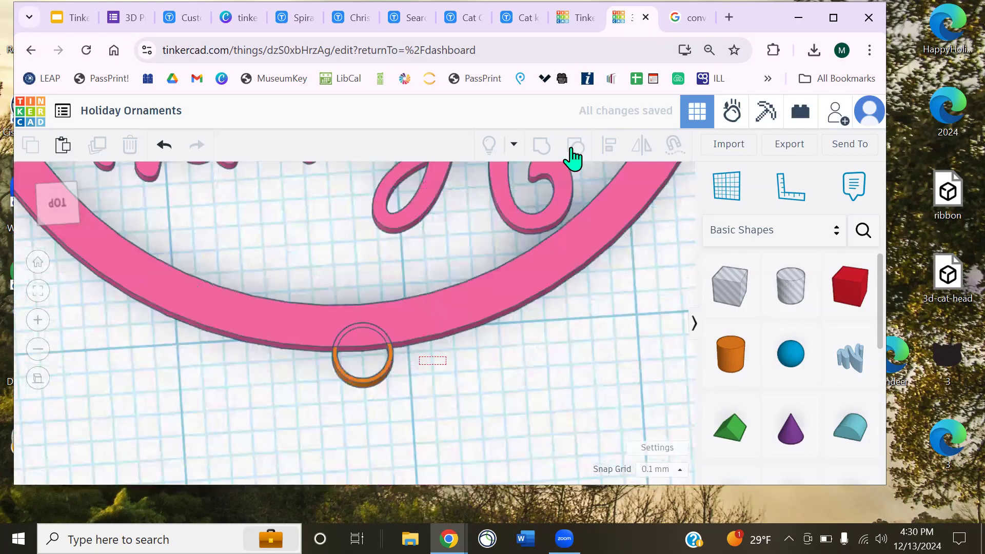
key(ctrl+a)
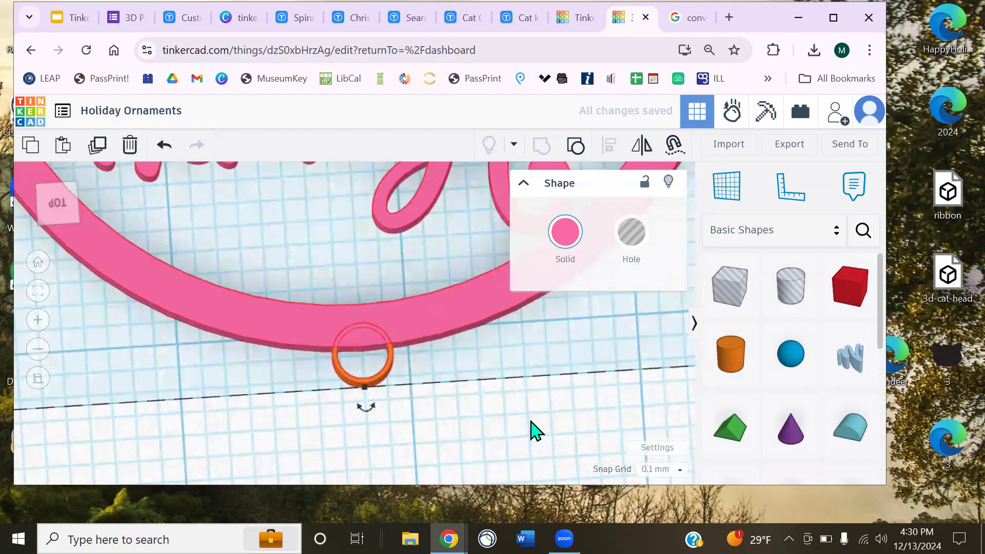
Combine the small orange loop and the pink Happy Holidays ornament into one shape and check the joint from several sides
key(ctrl+g)
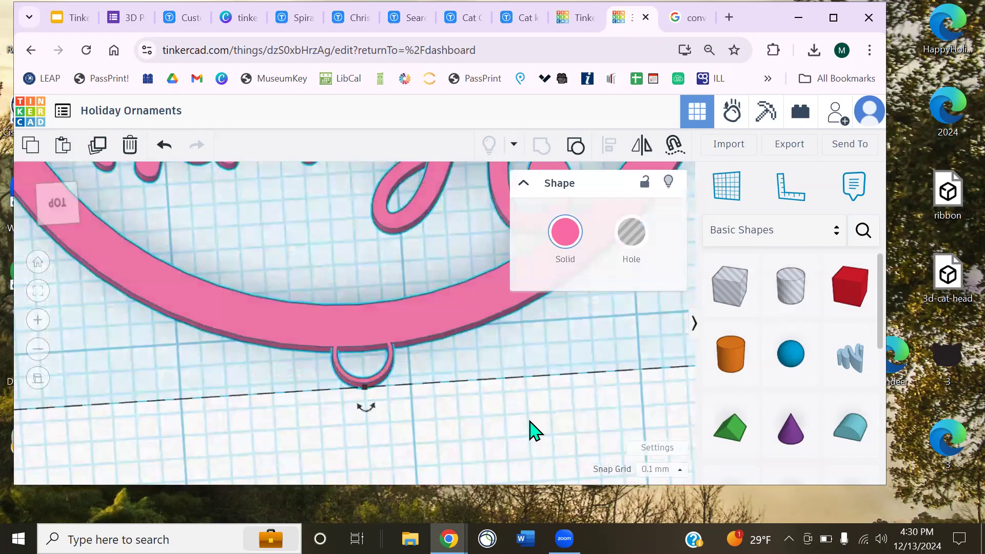
click(411, 406)
right_drag(393, 374, 361, 309)
click(371, 321)
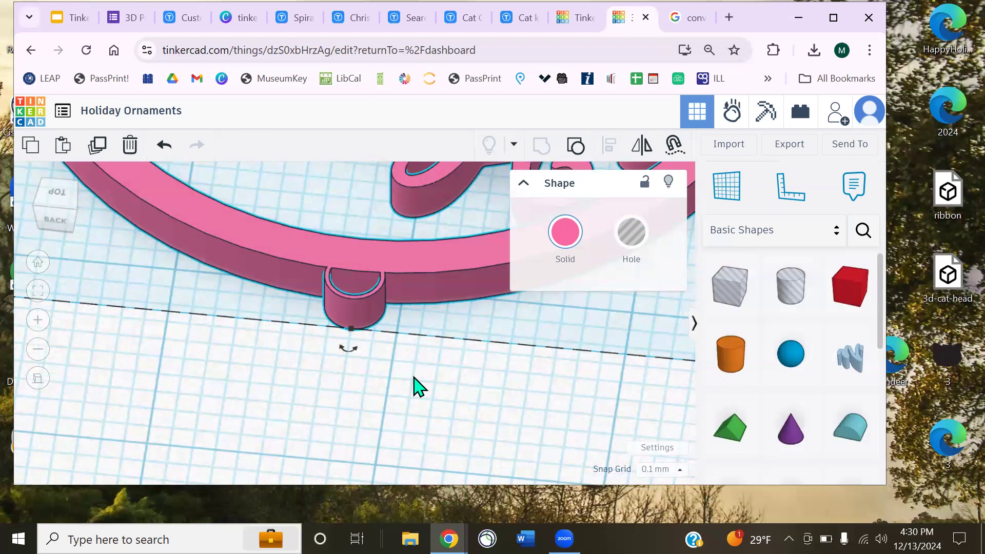
right_drag(412, 401, 319, 381)
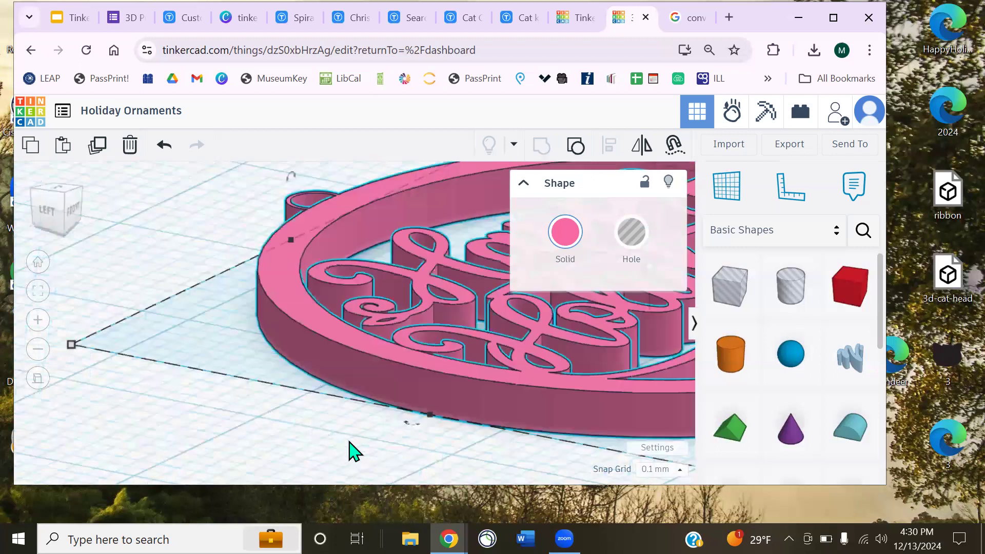
right_drag(408, 469, 323, 431)
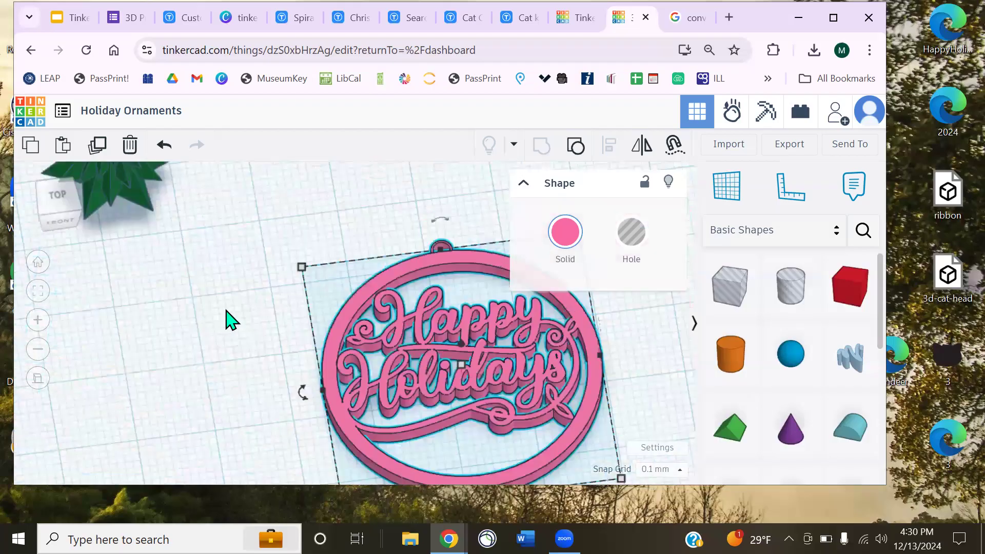
Move the dark blue 2024 lettering from the workplane's corner to just below the Happy Holidays ornament
click(264, 291)
scroll(262, 297, down, 2)
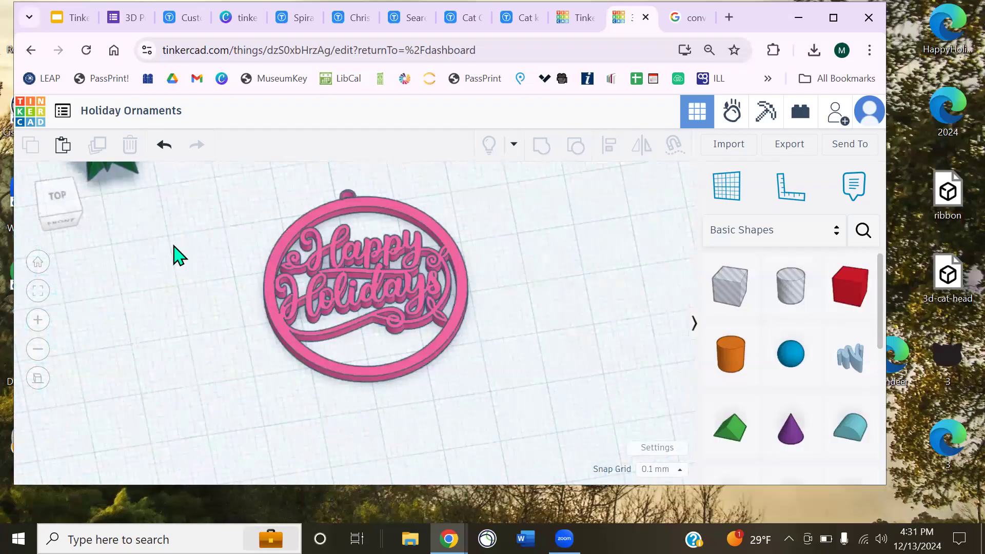
middle_drag(94, 277, 261, 286)
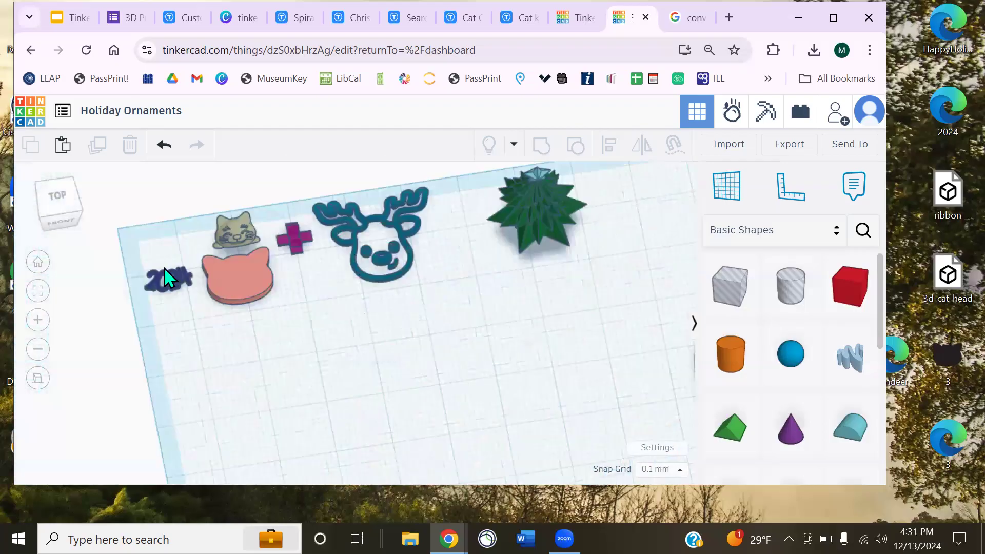
drag(186, 294, 517, 416)
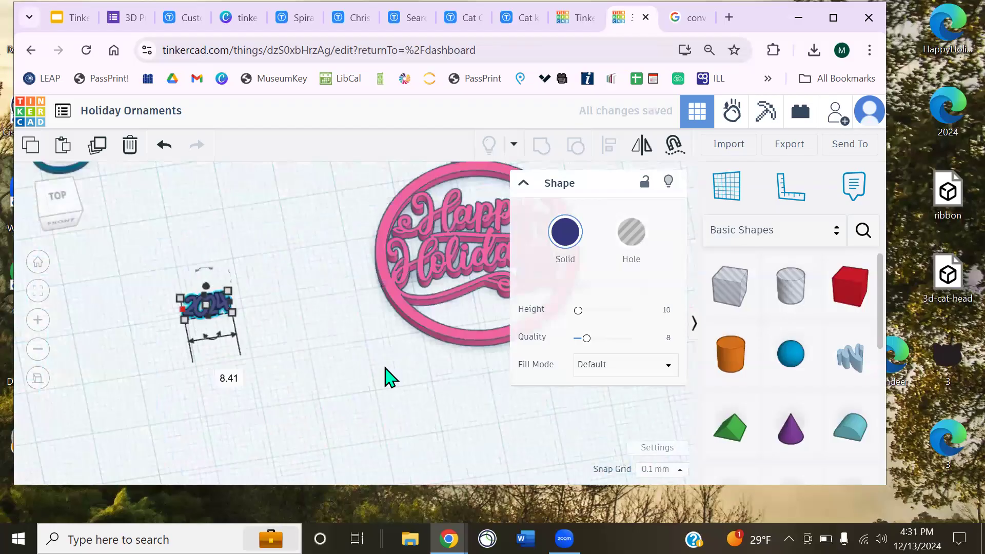
Switch to the Canva design and examine the 2024 text on page 2
click(239, 17)
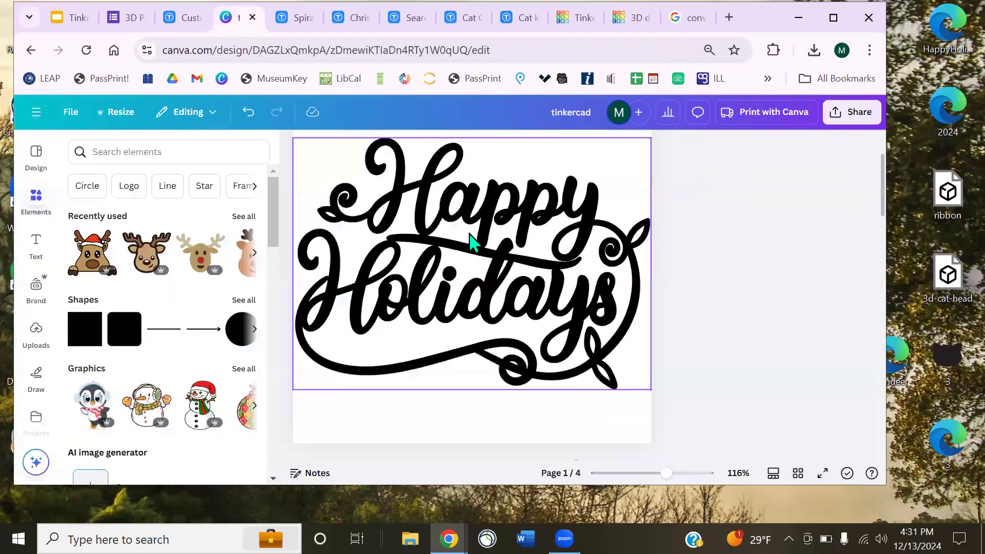
click(471, 243)
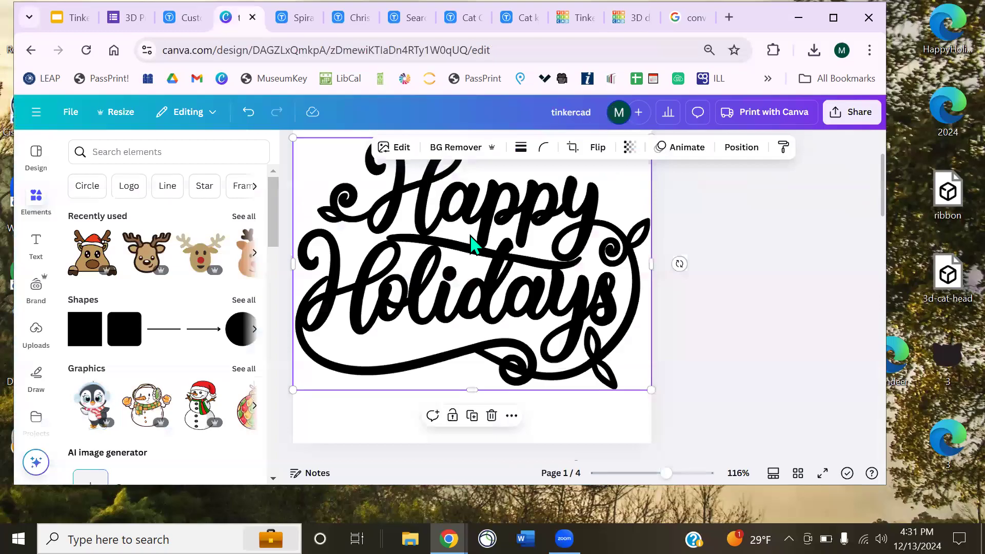
scroll(483, 256, down, 5)
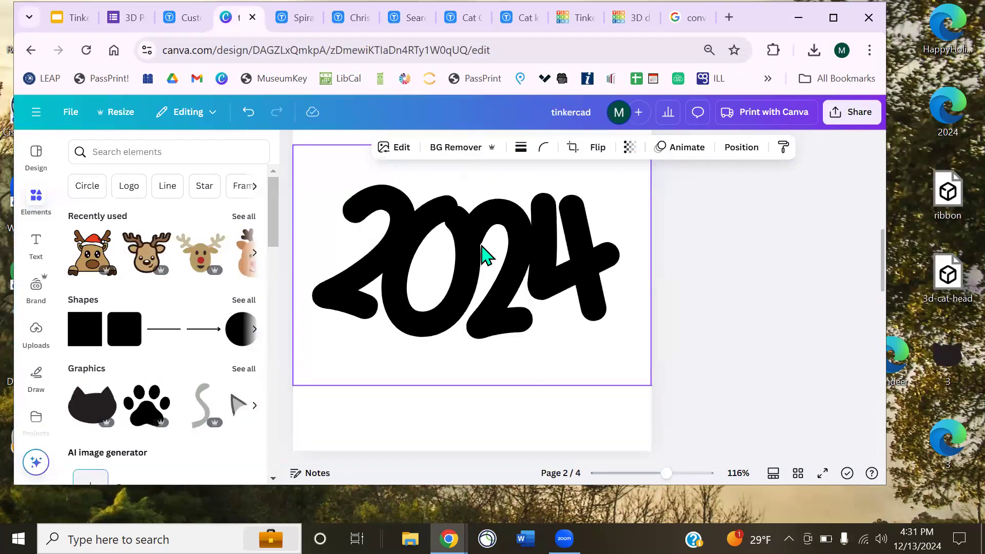
double_click(481, 245)
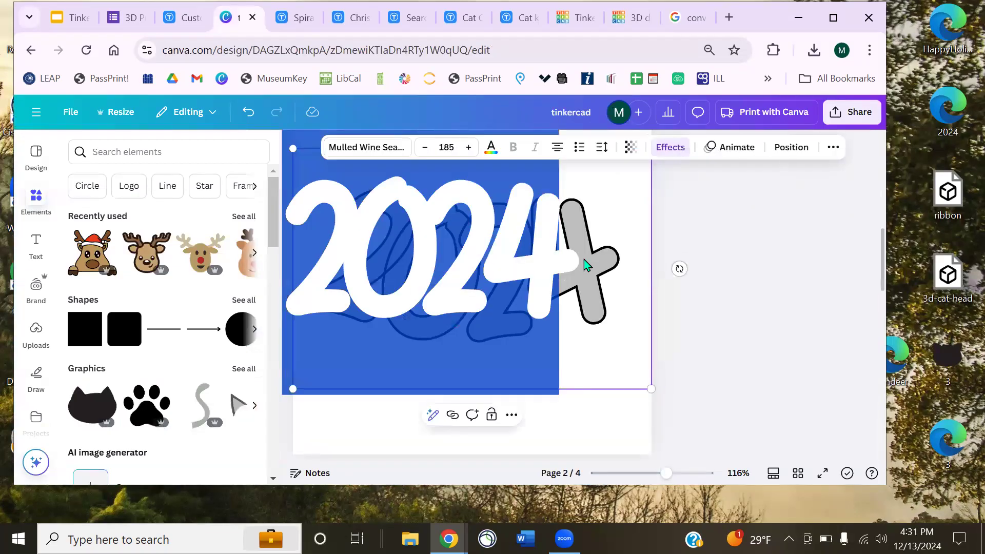
click(706, 257)
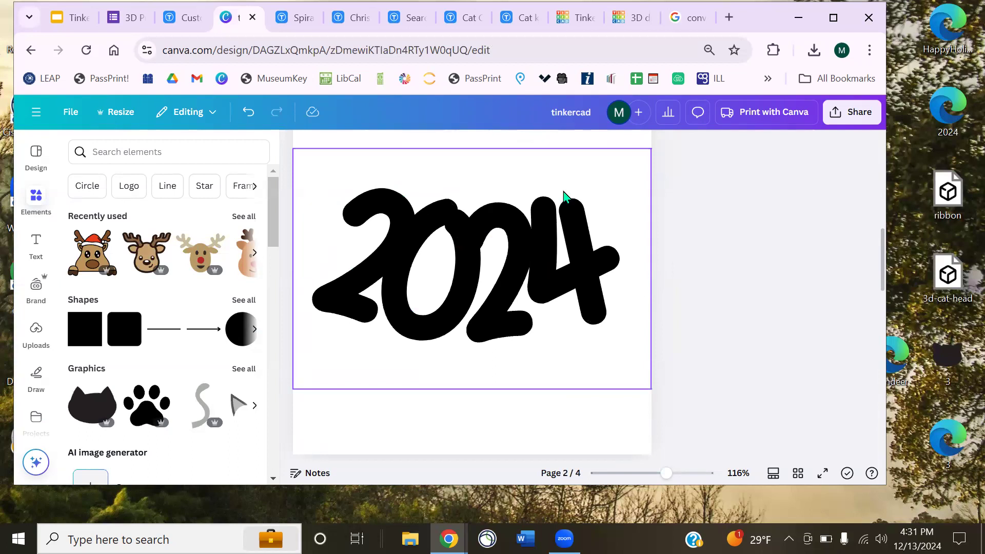
Apply a Curve effect of -100 to the 2024 text on page 2
click(571, 240)
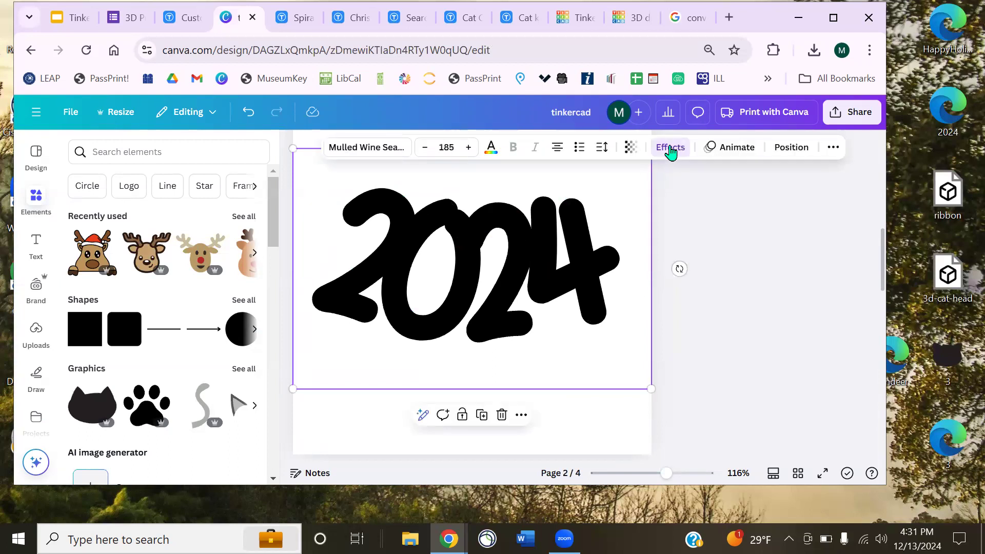
click(669, 148)
scroll(153, 390, down, 5)
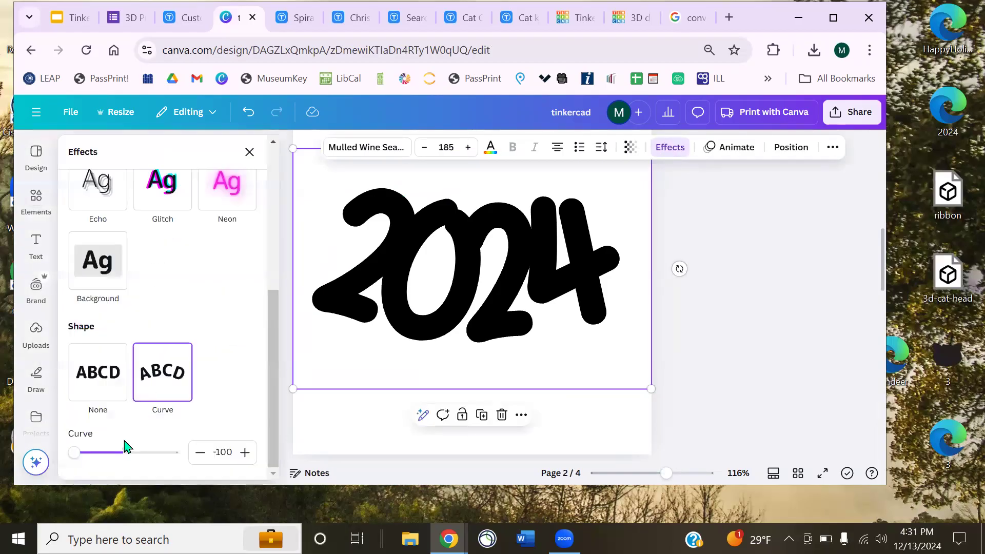
mouse_move(77, 454)
mouse_down()
mouse_move(233, 466)
mouse_move(57, 457)
mouse_up()
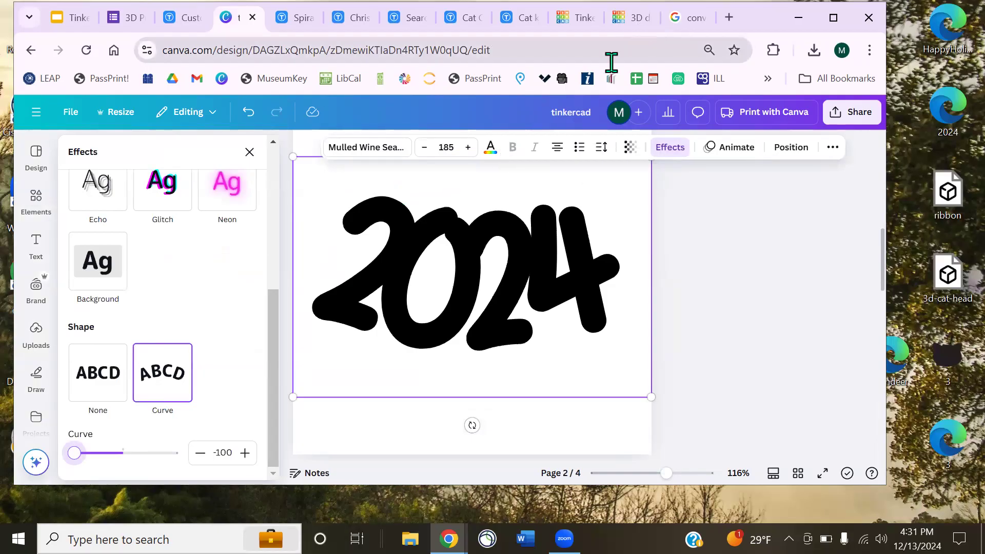
click(714, 278)
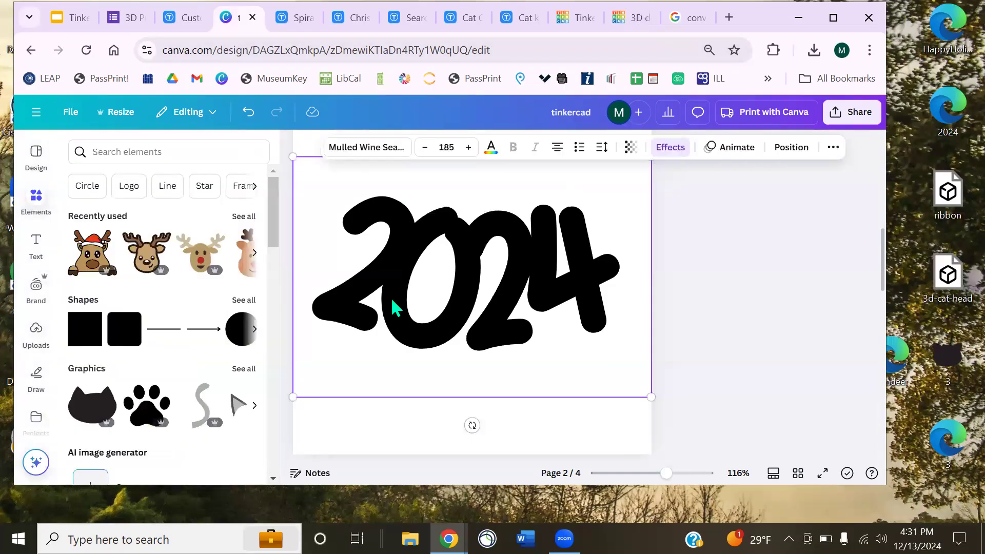
Widen the letter spacing of the 2024 text slightly and return to the Tinkercad Holiday Ornaments design
click(402, 275)
key(Escape)
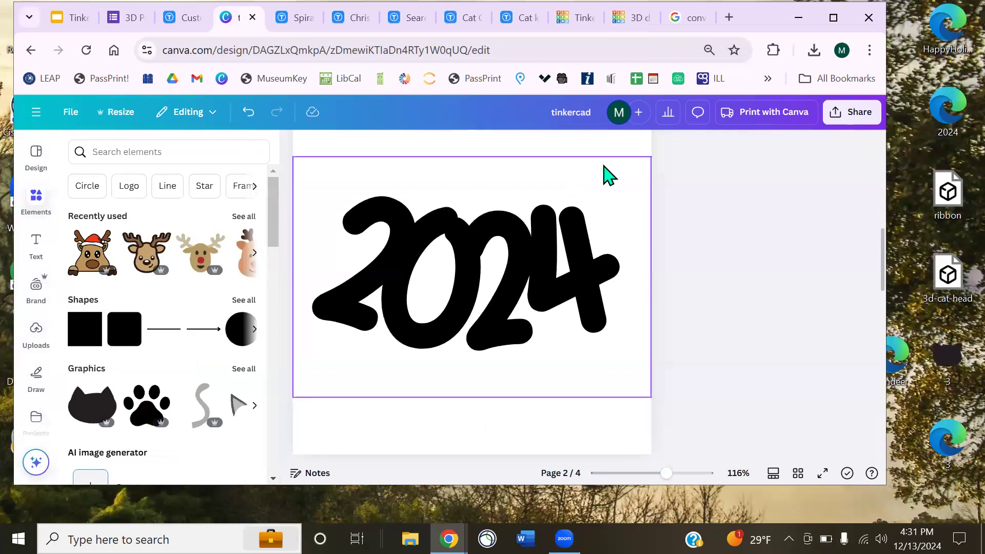
click(602, 147)
mouse_move(547, 200)
mouse_down()
mouse_move(588, 199)
mouse_move(547, 202)
mouse_up()
click(691, 276)
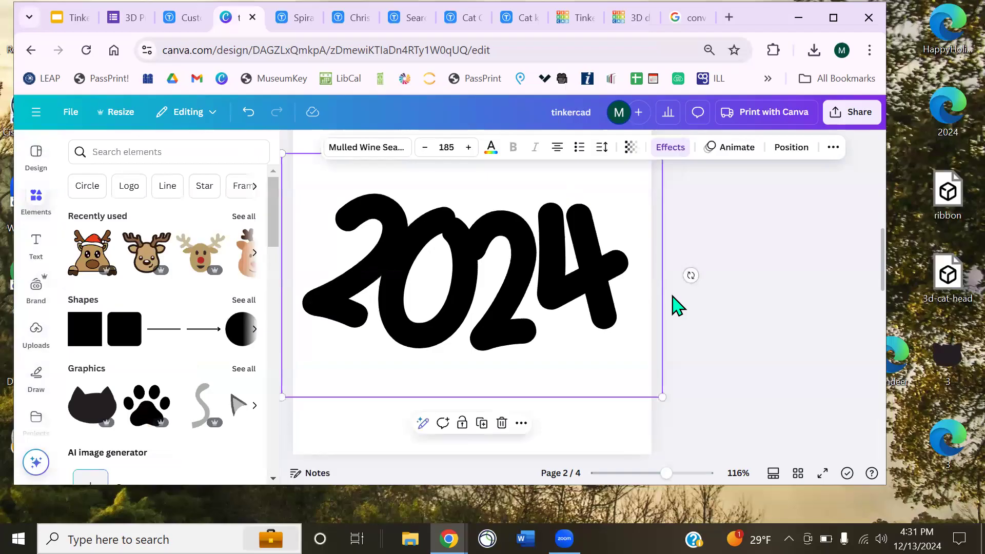
click(852, 131)
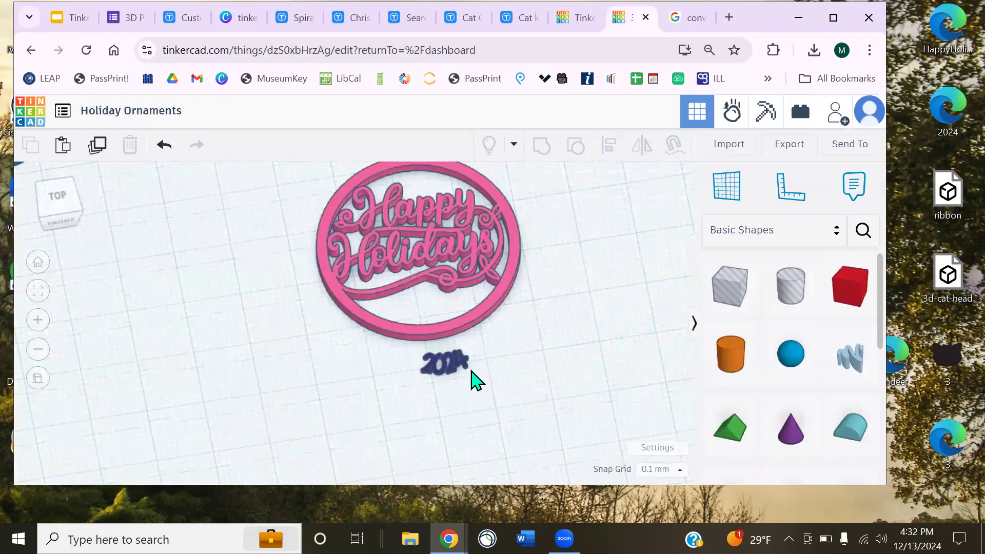
Set the height of the dark blue 2024 lettering to 2 mm
scroll(546, 363, up, 2)
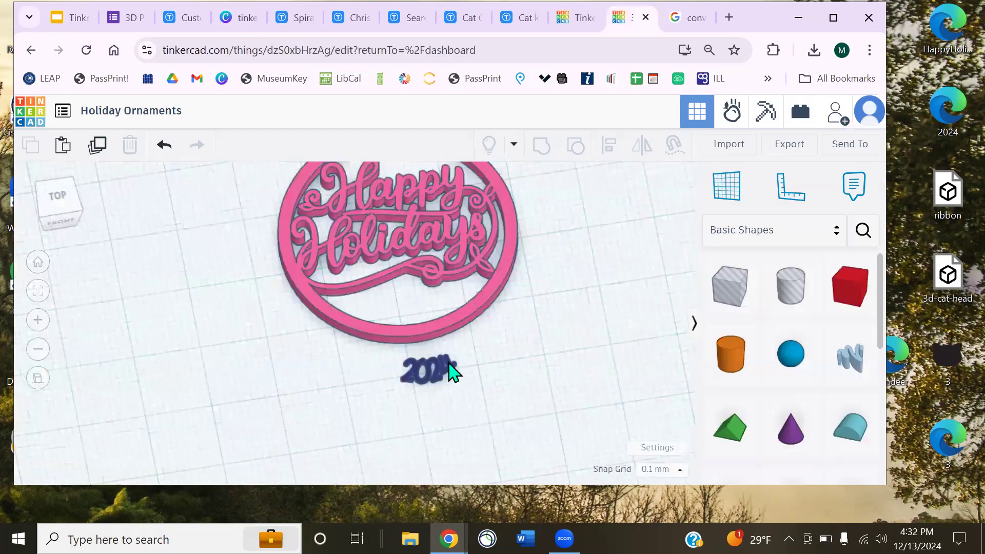
scroll(446, 372, up, 3)
middle_drag(445, 367, 435, 370)
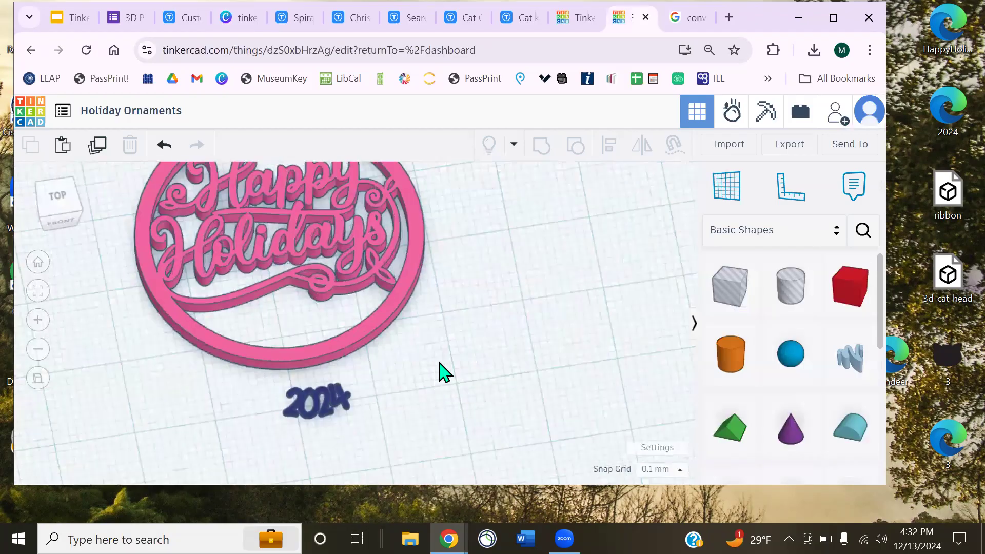
right_drag(440, 362, 418, 405)
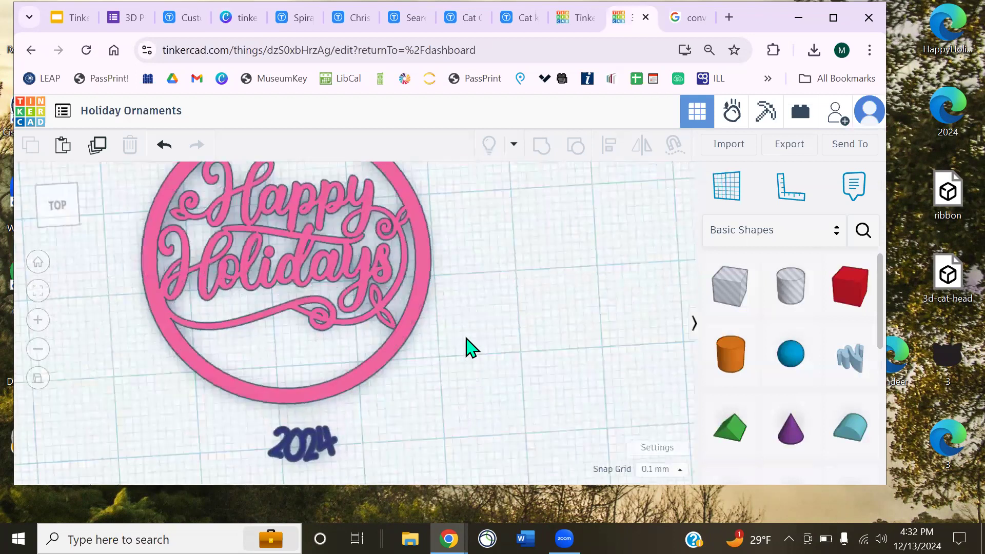
right_drag(469, 347, 466, 336)
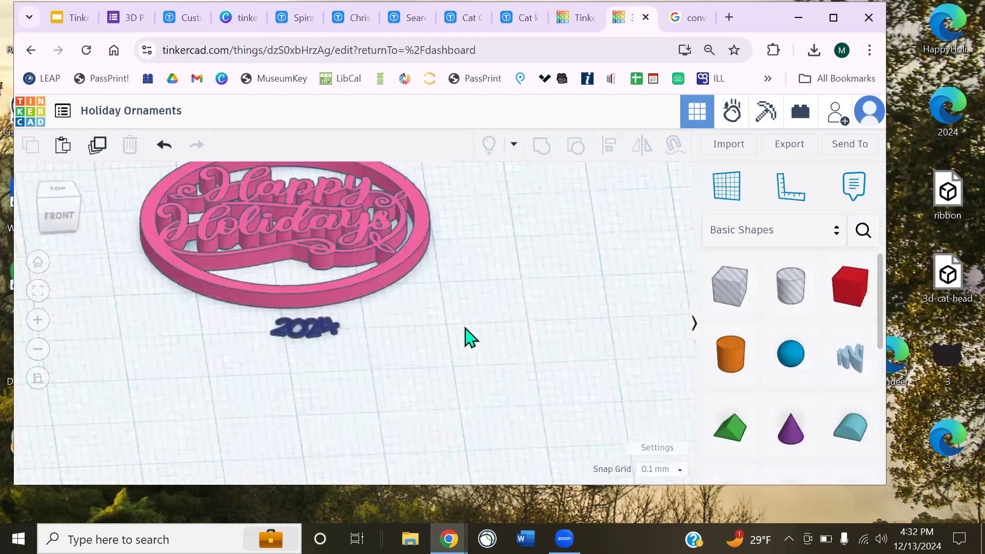
click(324, 334)
scroll(386, 351, up, 5)
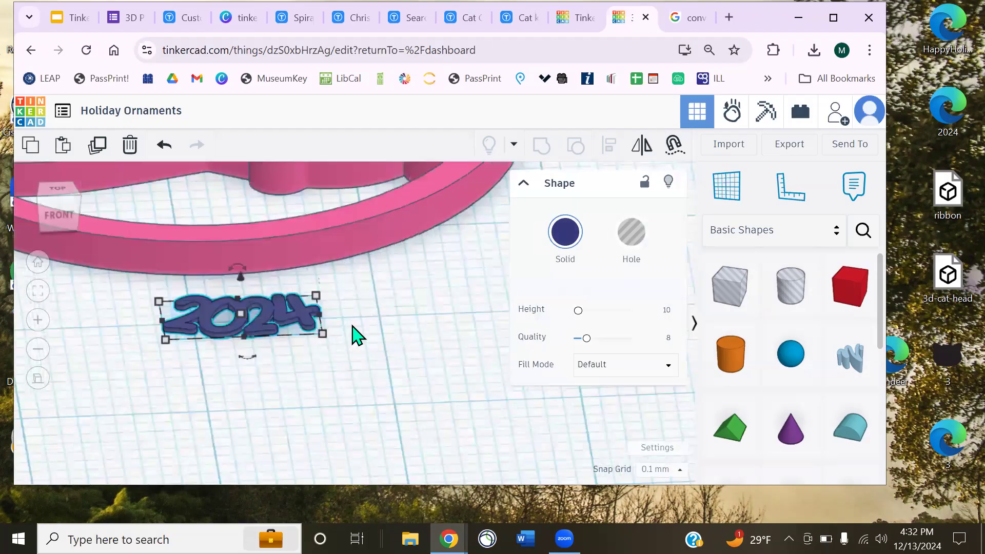
drag(329, 342, 342, 290)
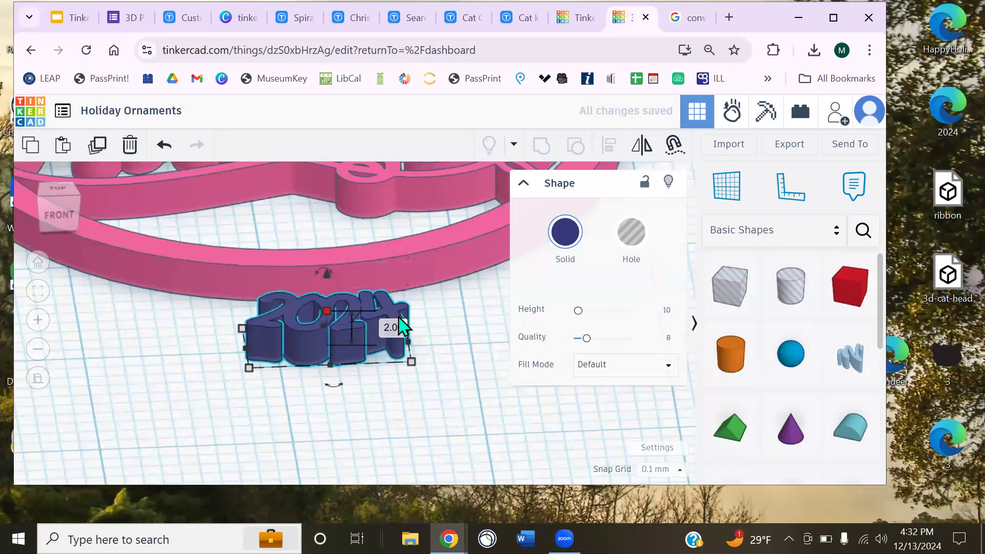
click(433, 446)
scroll(434, 343, down, 1)
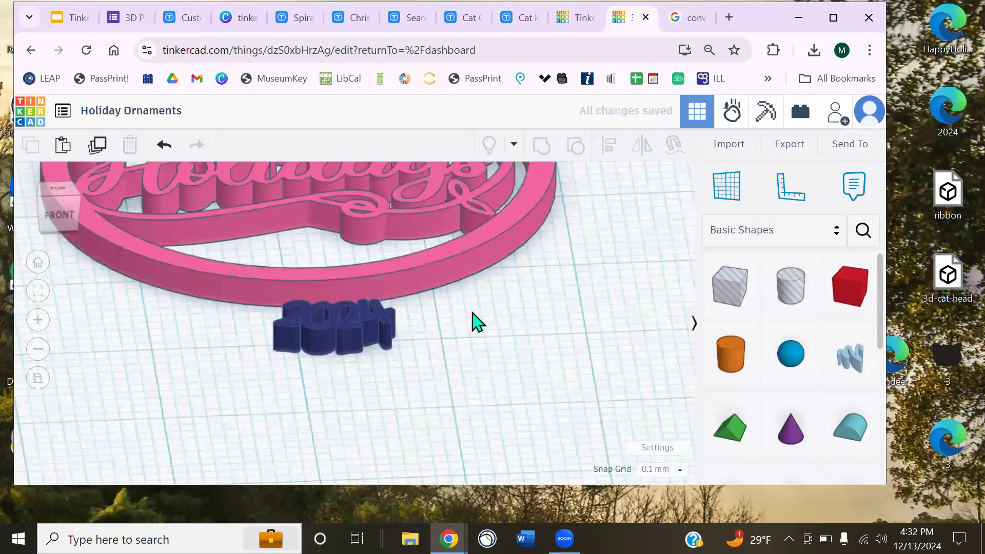
Align the 2024 lettering and the Happy Holidays ornament on their shared left-to-right center
scroll(471, 354, down, 1)
right_drag(367, 430, 312, 463)
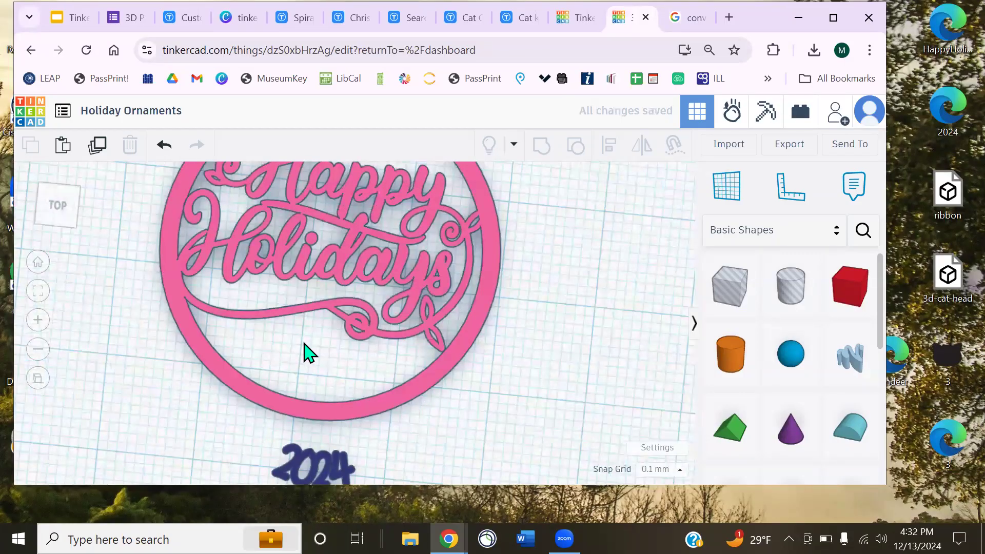
click(613, 148)
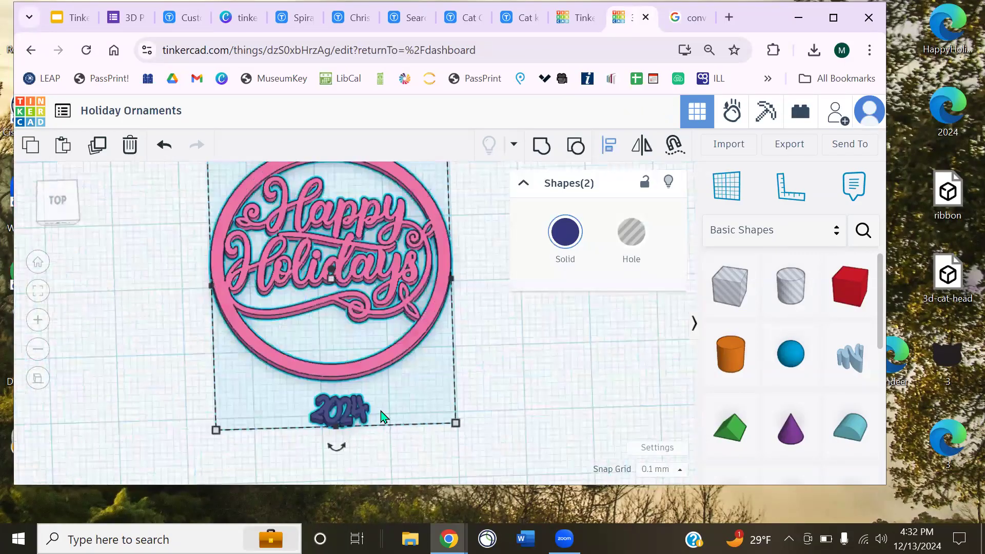
click(336, 444)
click(504, 377)
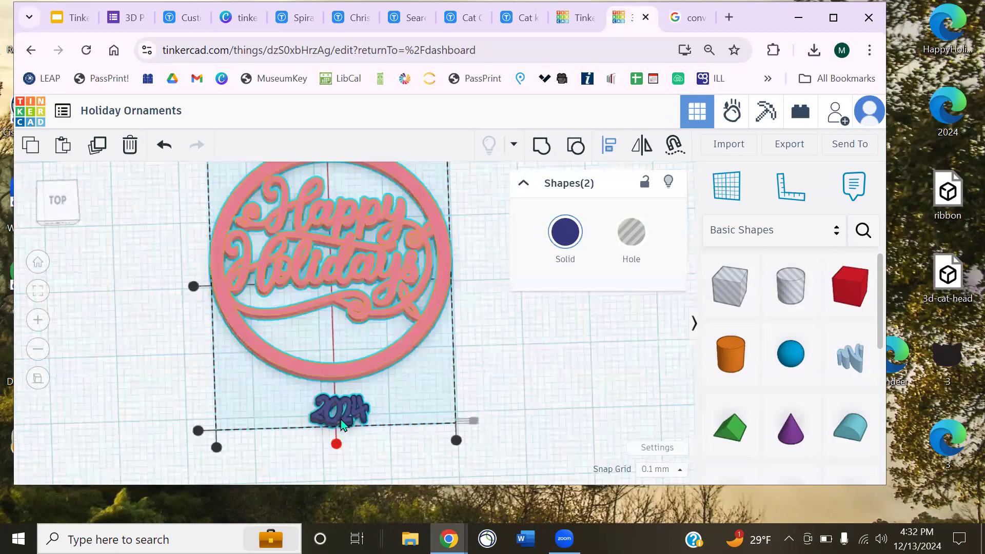
Nudge the 2024 lettering straight up until its lower part overlaps the inner edge of the ornament's ring
click(339, 403)
key(Up)
key(Up)
key(Up)
key(Up)
key(Up)
key(Up)
key(Up)
key(Up)
key(Up)
key(Up)
key(Up)
key(Up)
key(Up)
key(Up)
key(Up)
key(Up)
key(Up)
key(Up)
key(Up)
key(Up)
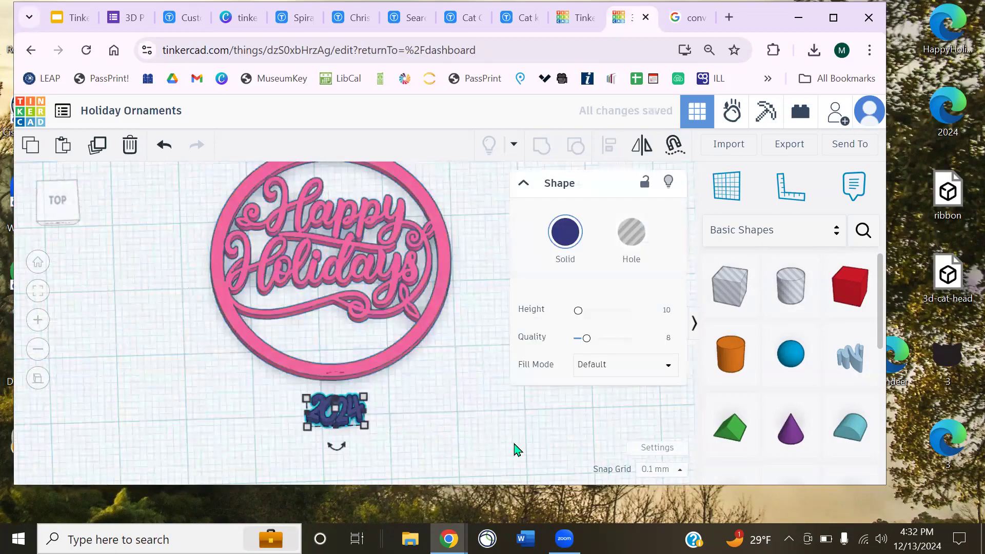
scroll(366, 381, up, 1)
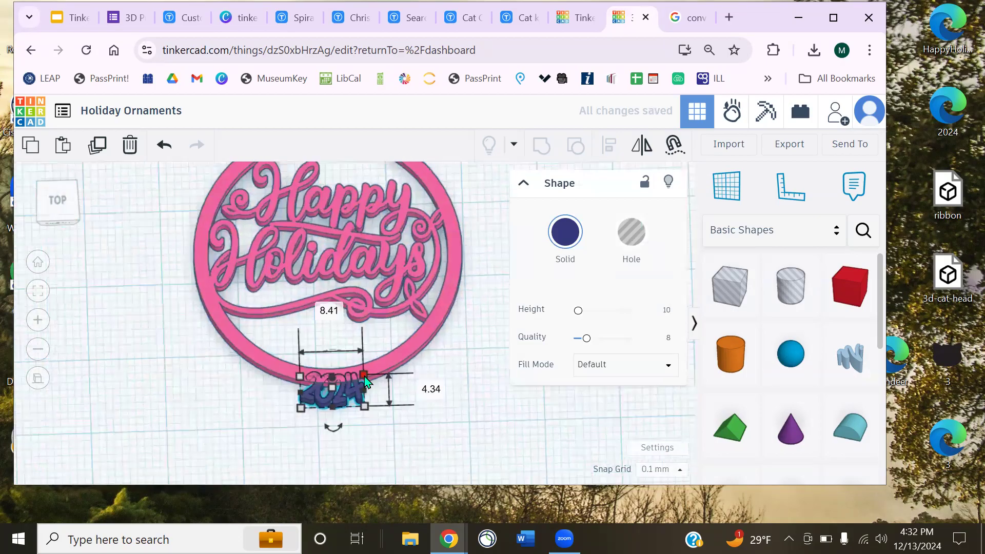
scroll(366, 381, up, 3)
scroll(374, 375, up, 1)
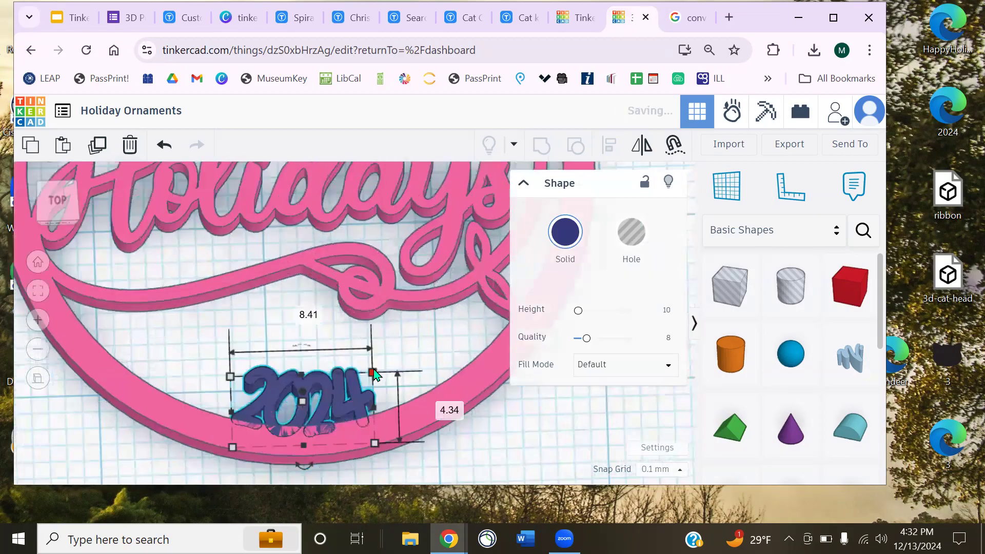
Enlarge the 2024 text proportionally and shift it up so it spans the ribbon flourish and the ring's lower edge
shift+drag(375, 375, 488, 427)
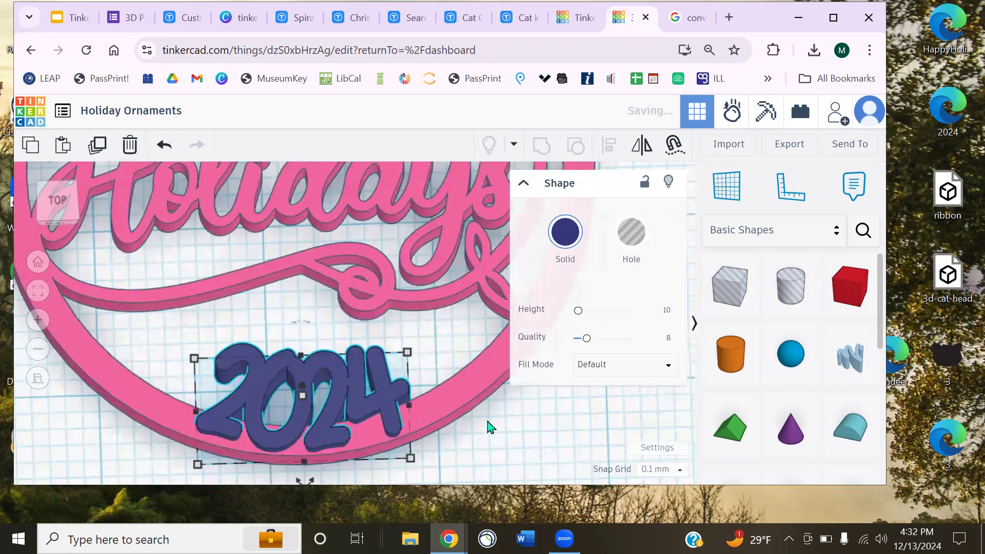
key(shift+Up)
right_drag(506, 442, 505, 450)
middle_drag(217, 445, 214, 361)
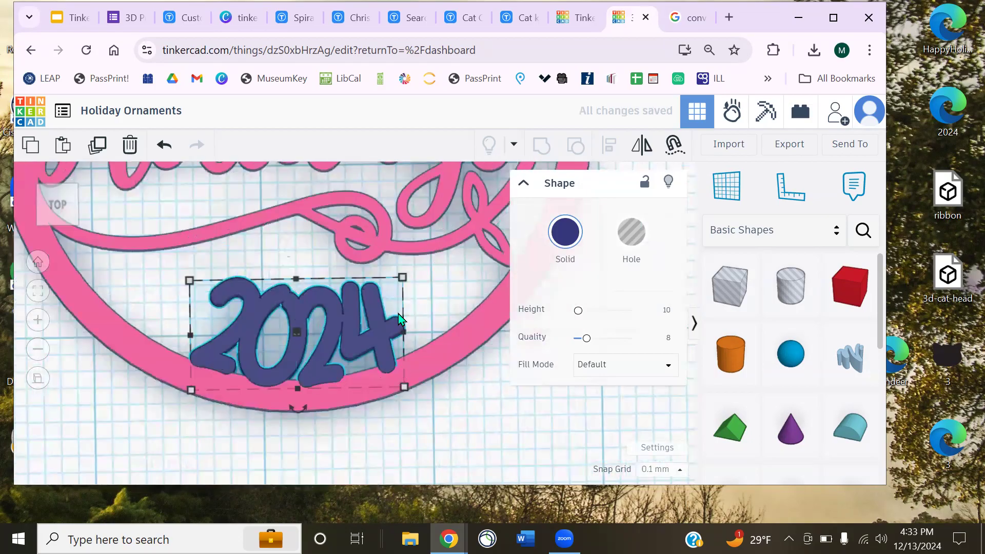
drag(405, 286, 424, 277)
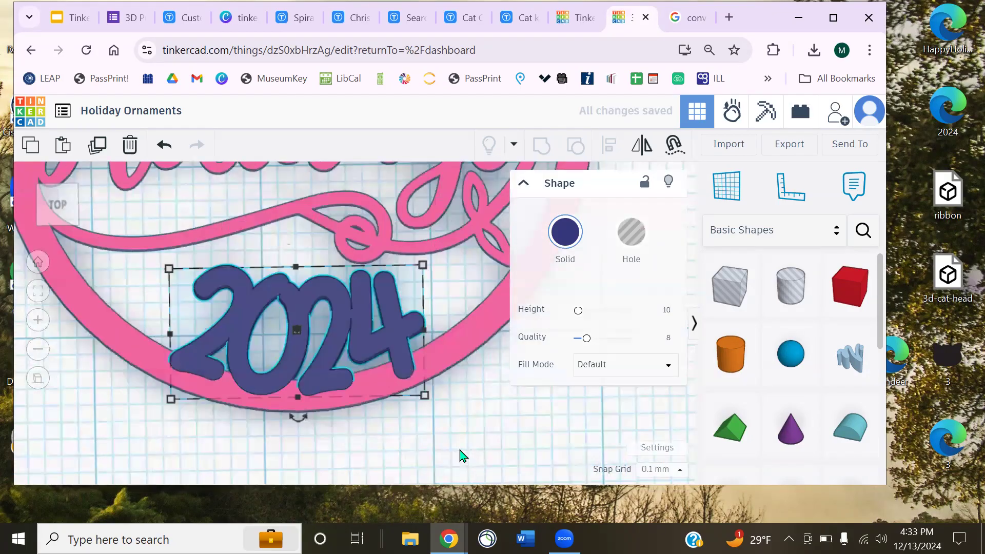
click(480, 442)
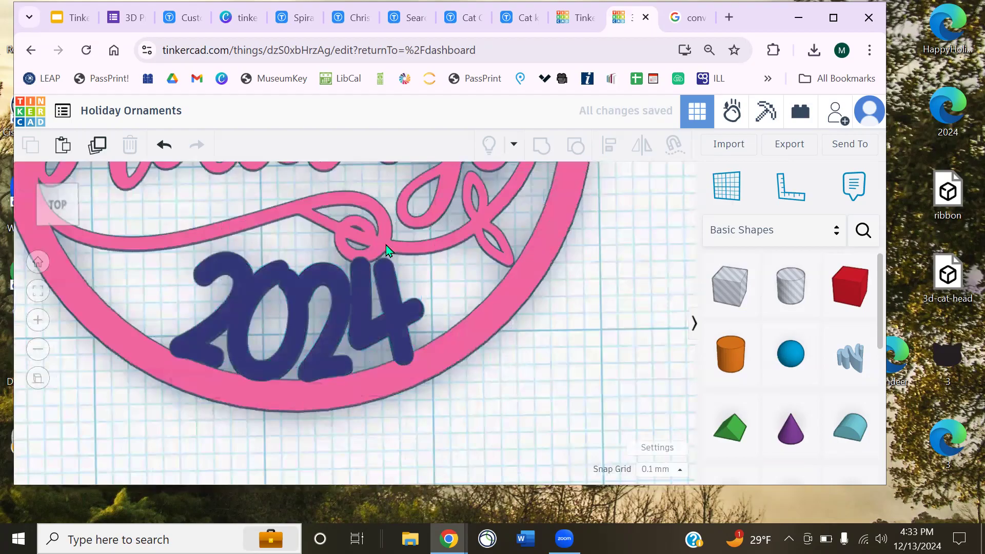
Set the height of the 2024 text to 2 mm
right_drag(470, 369, 280, 340)
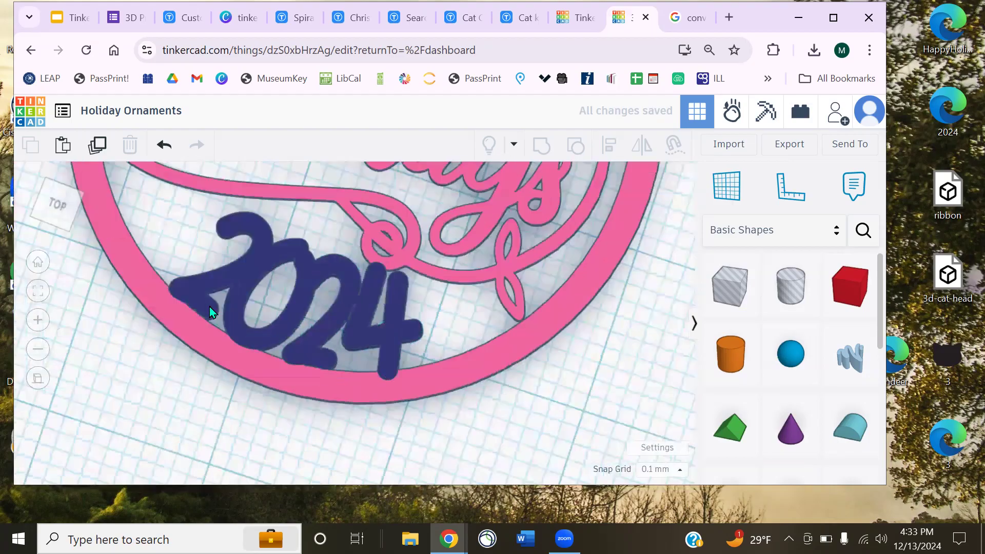
right_drag(513, 319, 351, 359)
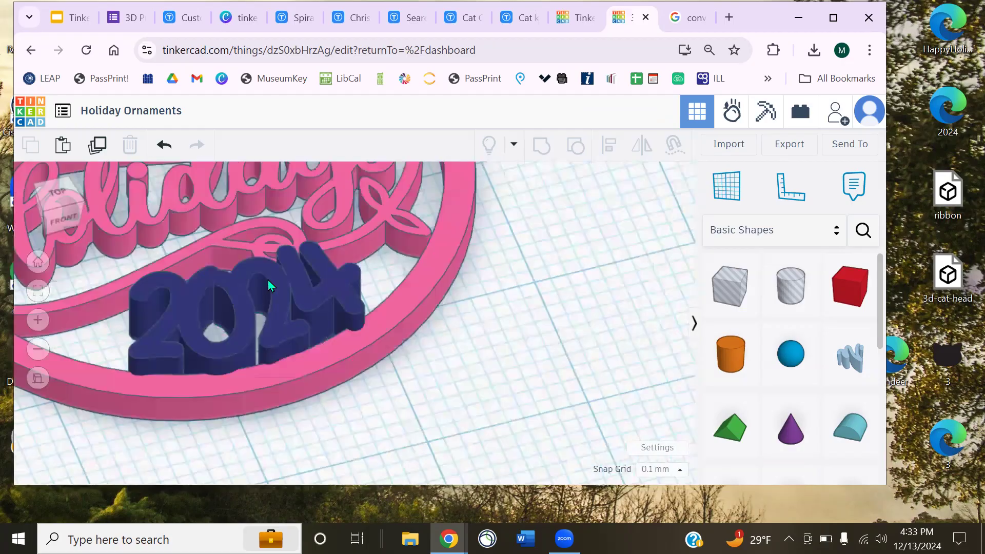
click(223, 291)
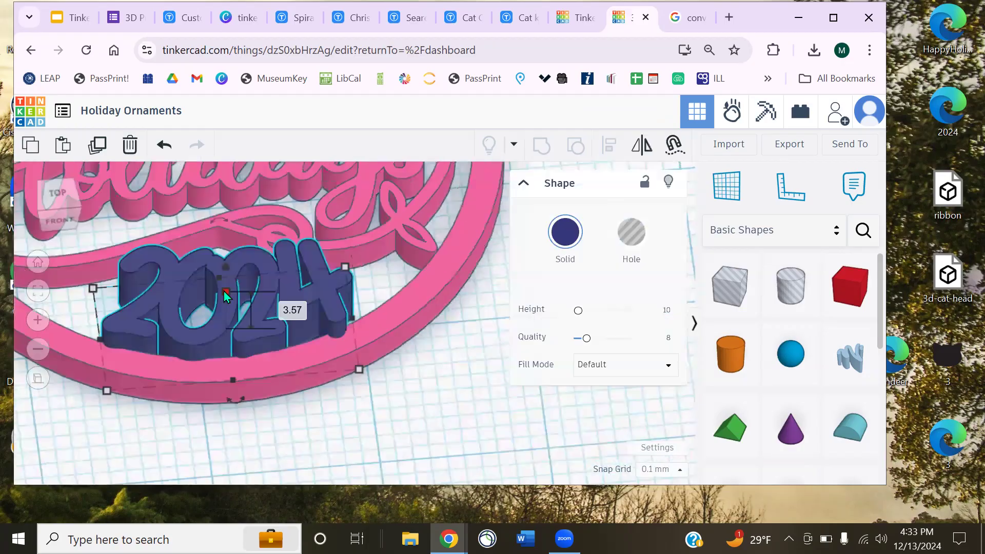
click(291, 310)
text(2)
key(Return)
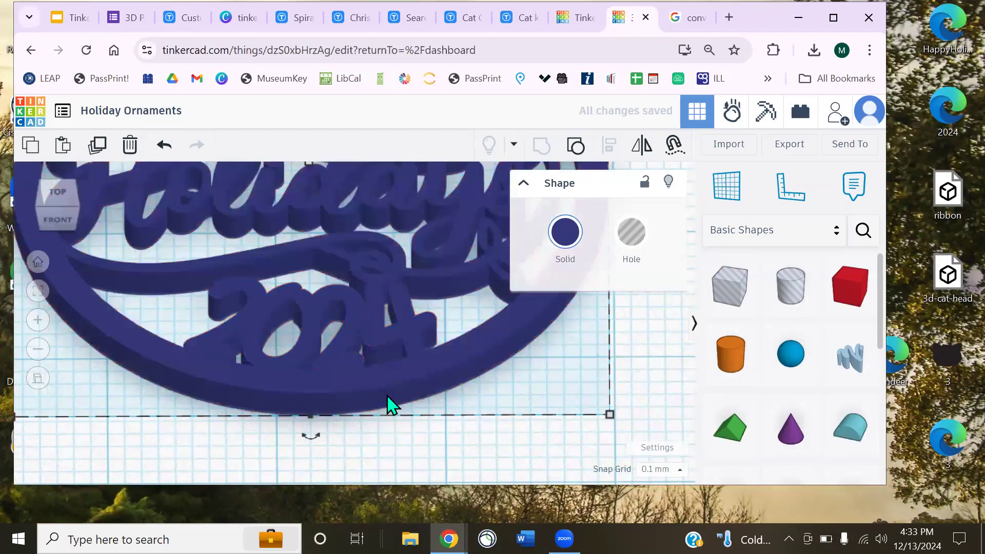
Recolour the combined Happy Holidays 2024 ornament yellow with a preset solid colour
scroll(388, 390, down, 4)
click(420, 391)
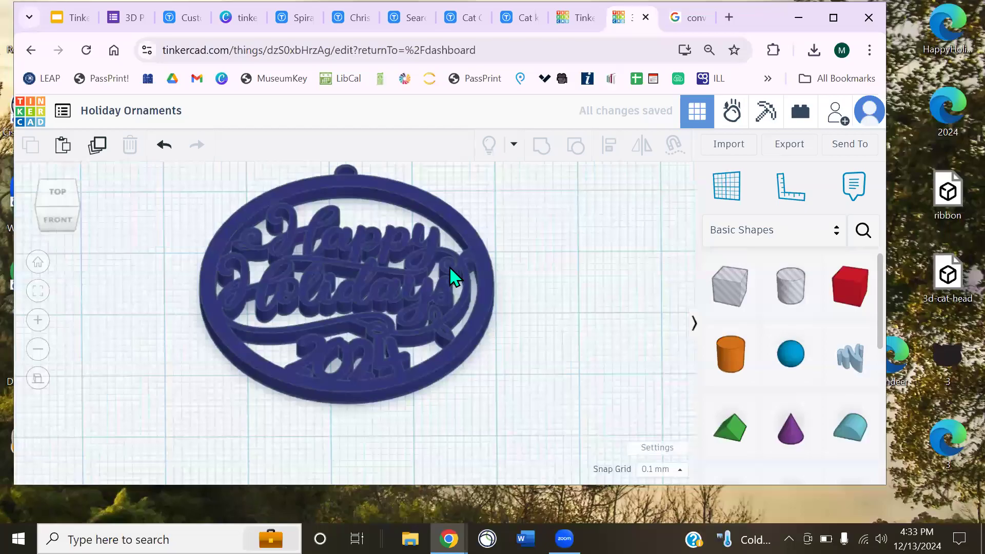
right_drag(469, 384, 392, 300)
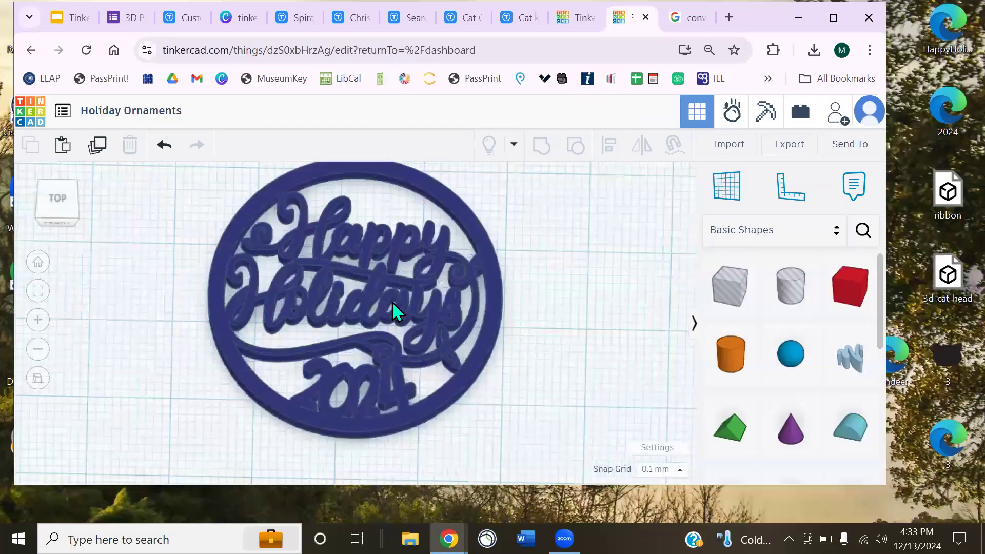
click(371, 284)
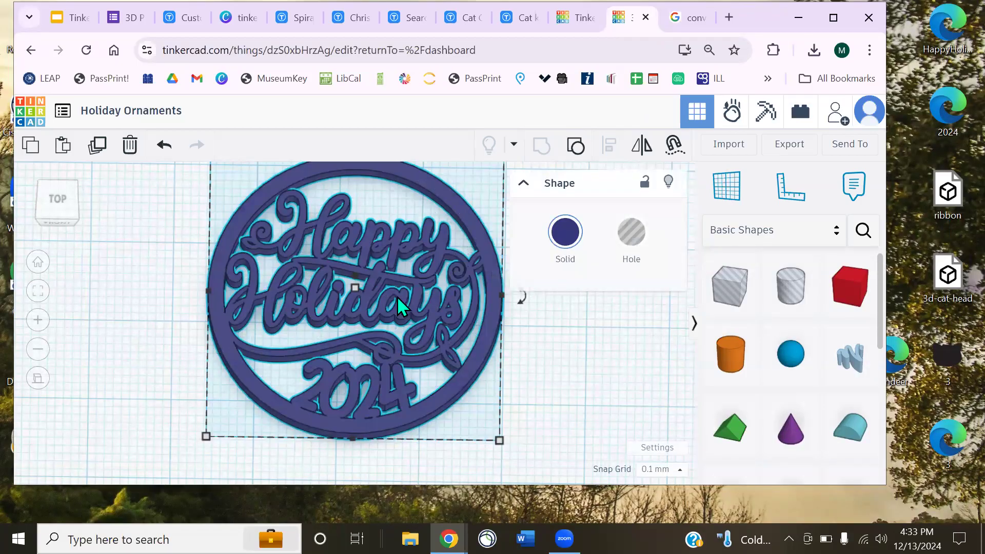
click(565, 231)
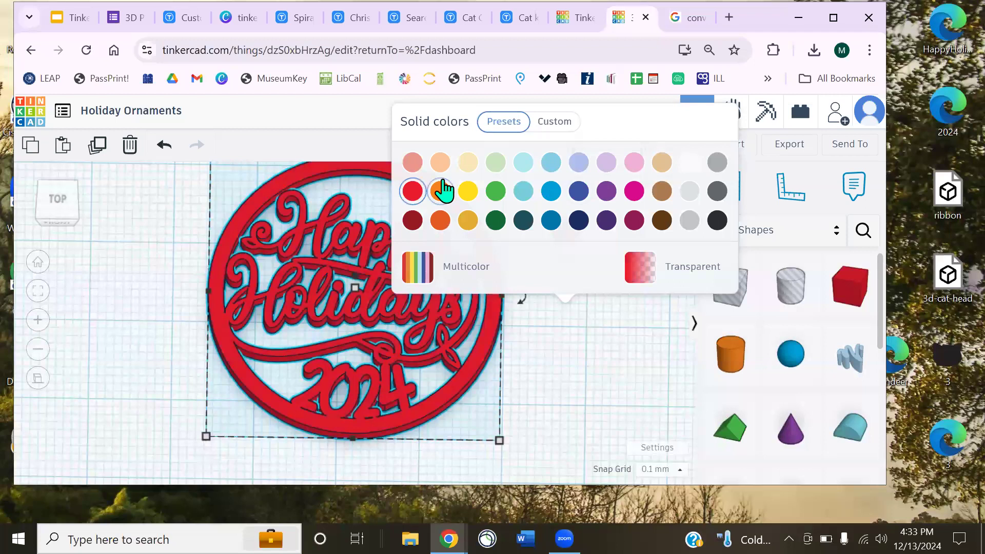
click(603, 198)
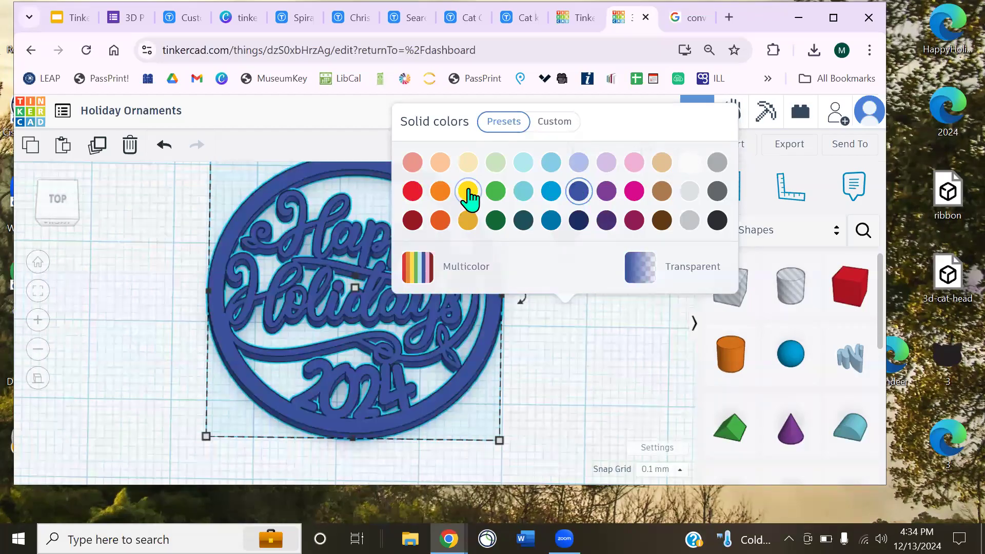
click(557, 404)
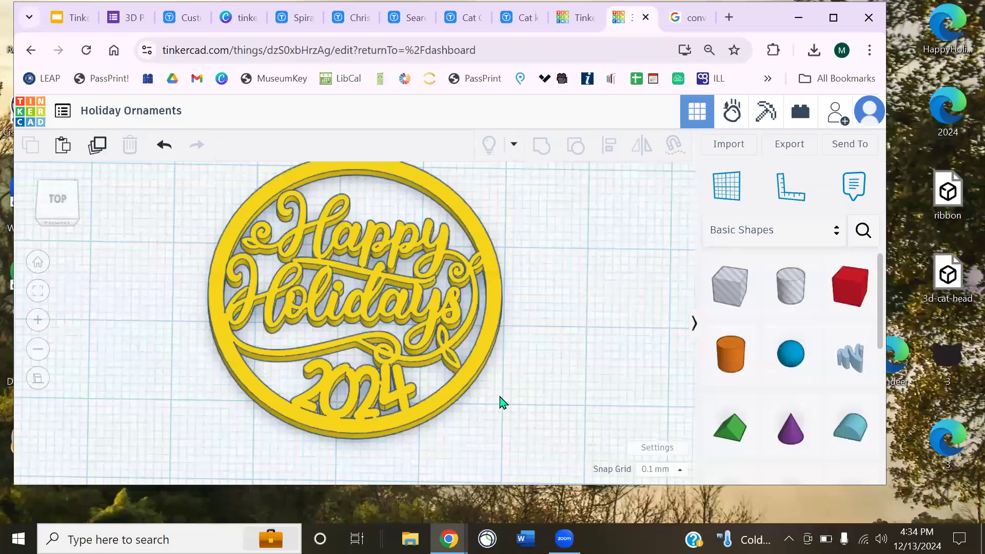
Move the Happy Holidays ornament toward the workplane's back edge, in line with the other ornaments
scroll(500, 403, down, 3)
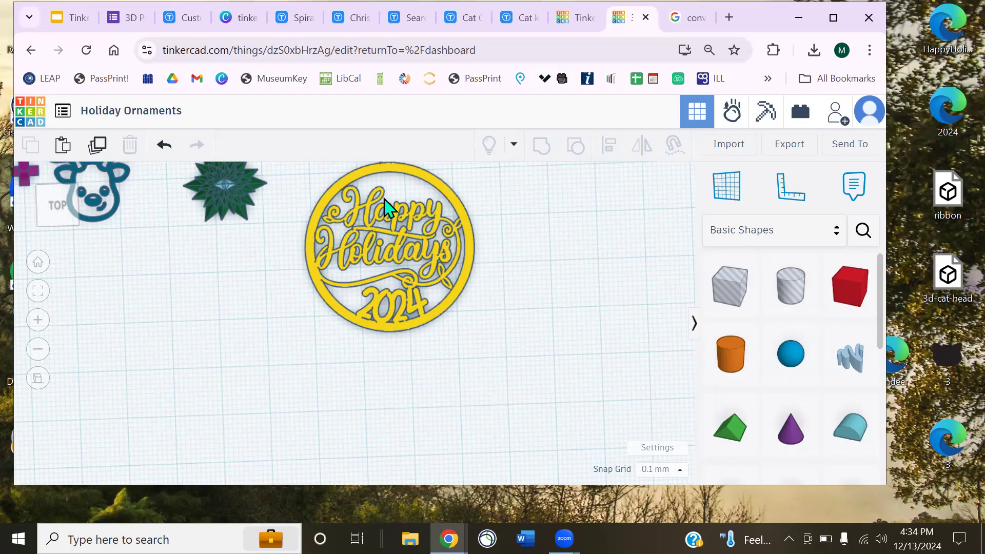
scroll(383, 197, down, 2)
drag(383, 197, 371, 171)
click(424, 370)
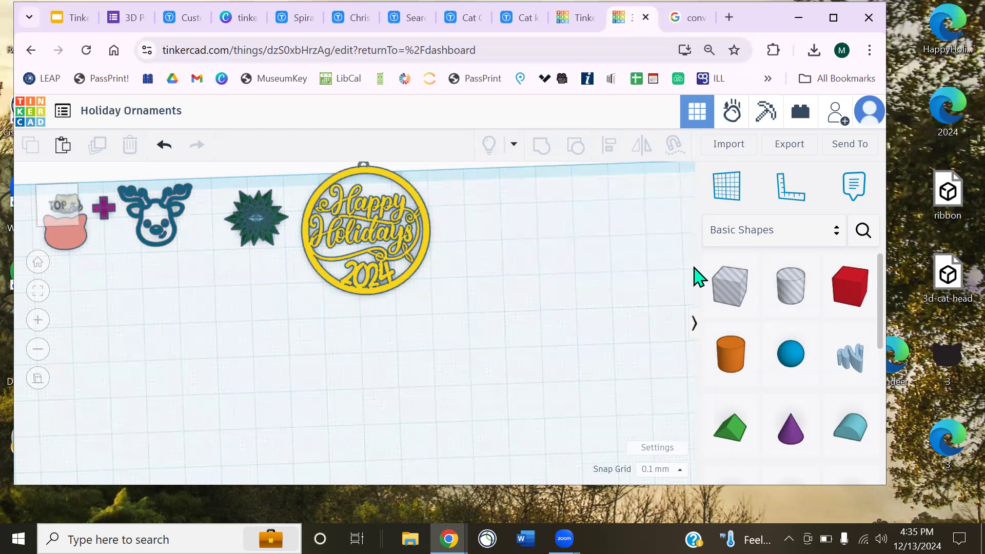
right_drag(523, 289, 519, 242)
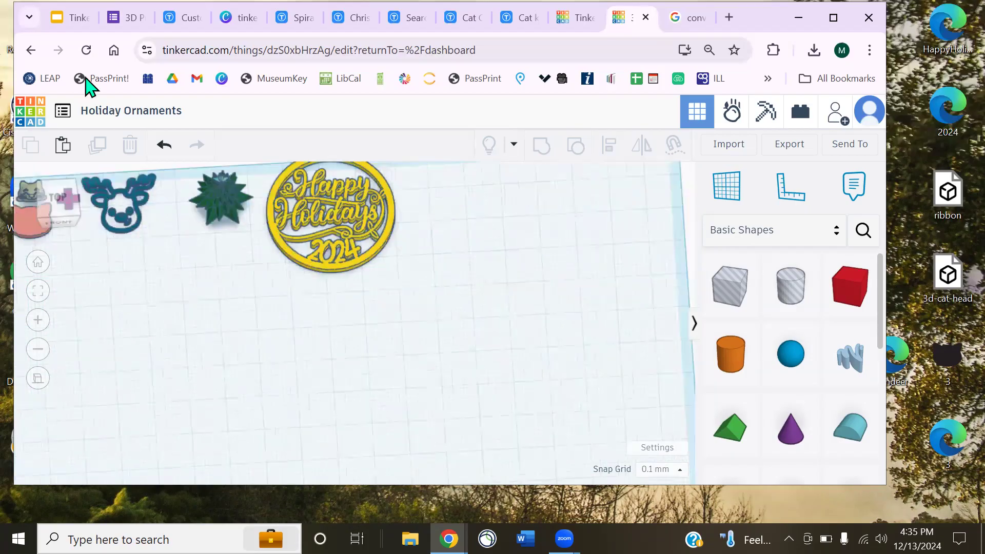
key(ctrl+5)
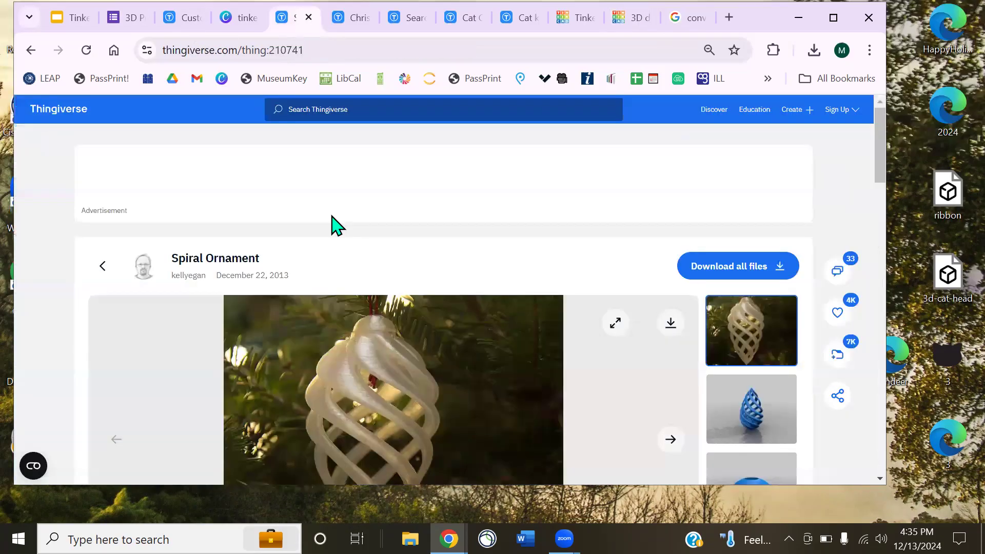
click(632, 19)
Place two solid 20 mm boxes side by side on the workplane in front of the Happy Holidays ornament
click(852, 286)
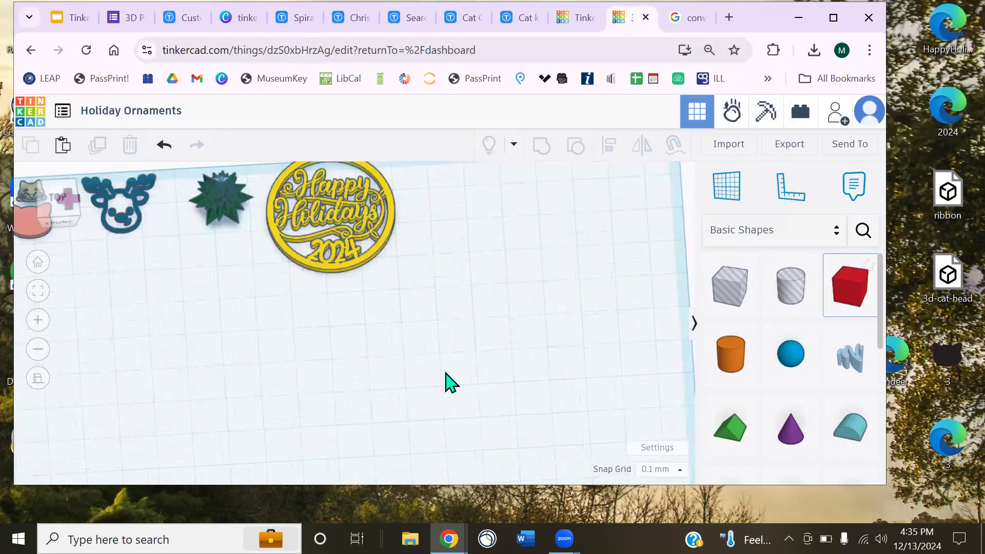
click(421, 383)
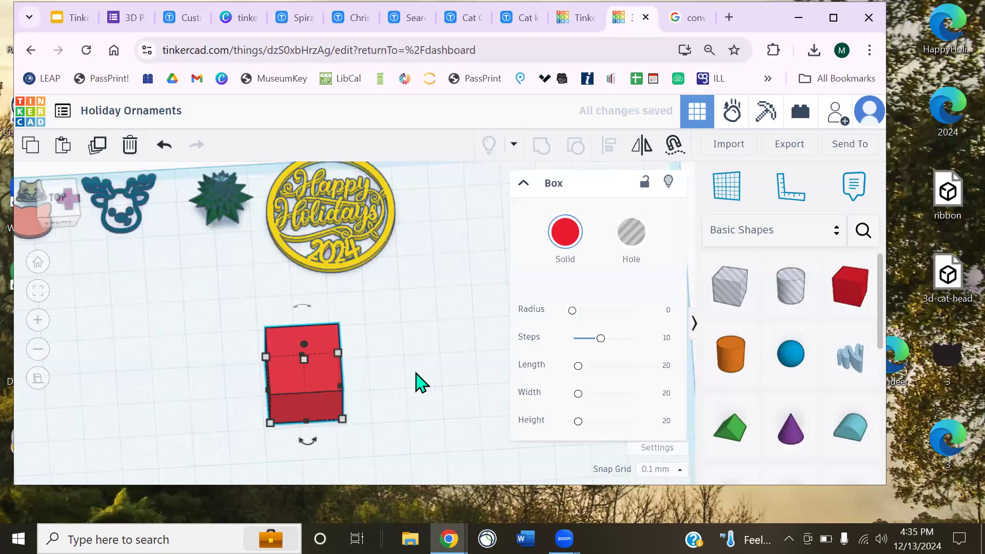
scroll(415, 364, up, 3)
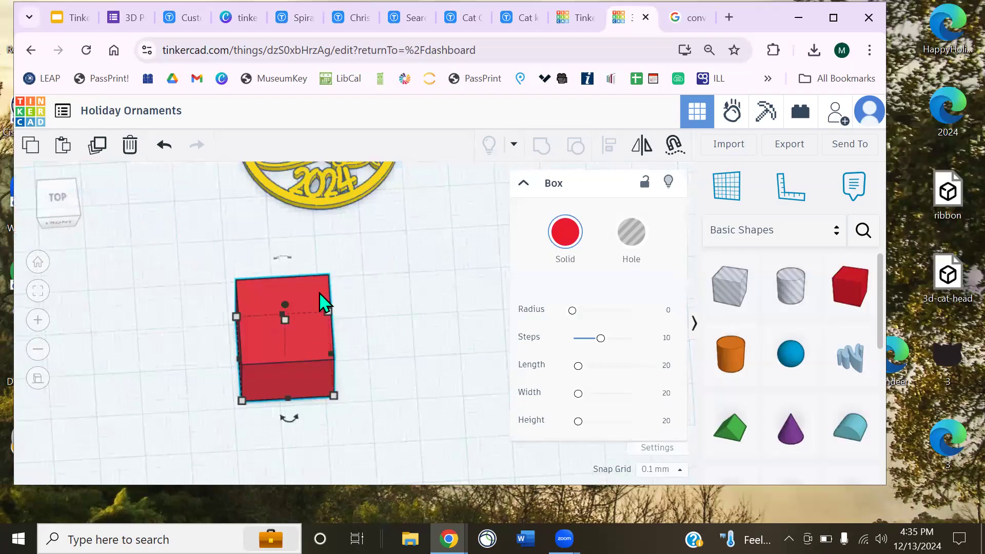
right_drag(319, 292, 315, 304)
right_drag(365, 348, 376, 362)
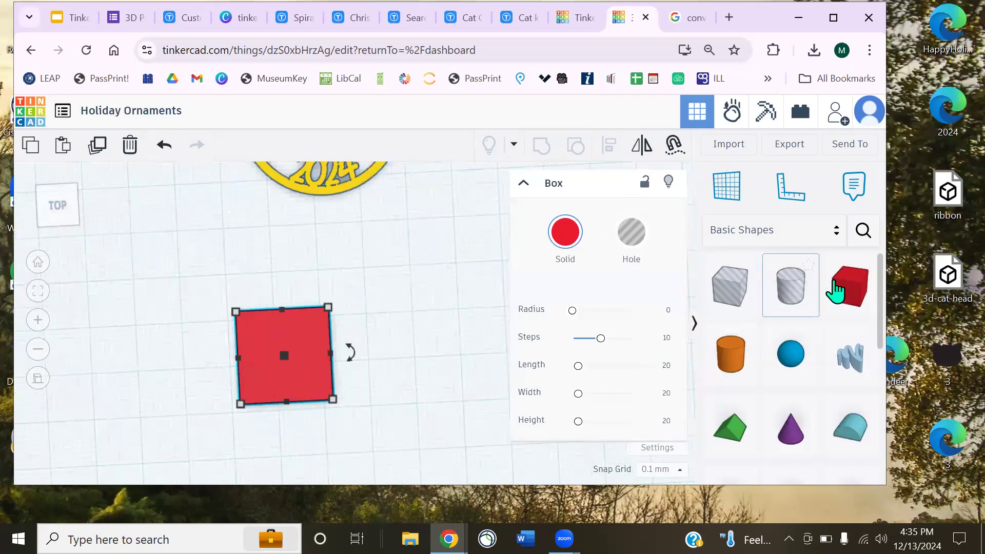
drag(494, 354, 362, 408)
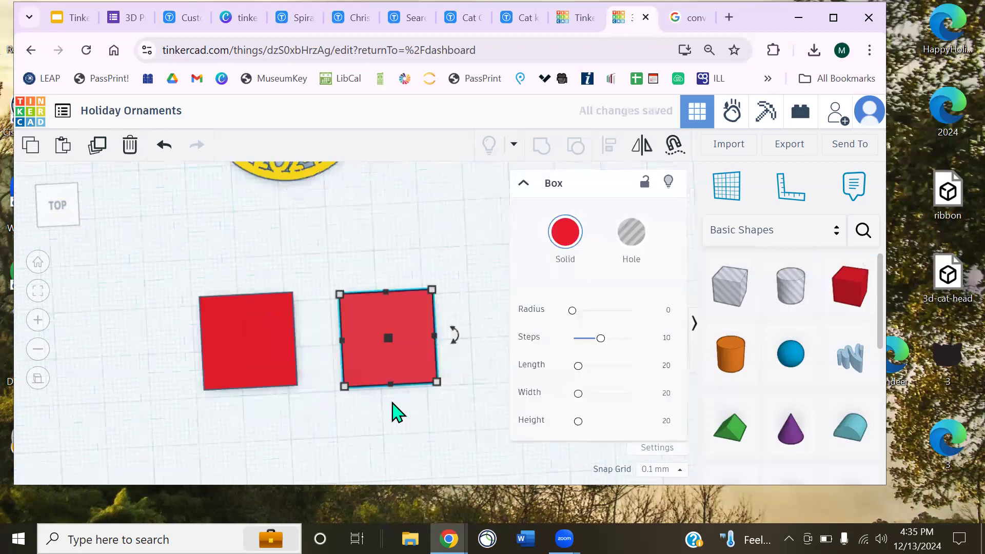
Shrink the second box's footprint to a narrow slab about 6.8 mm wide and 1.7 mm thick
right_drag(280, 389, 256, 379)
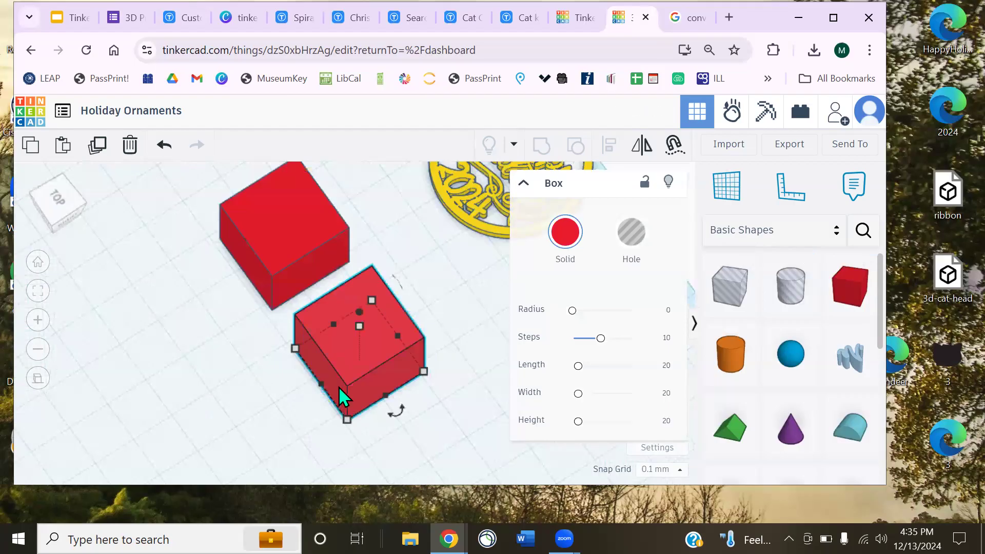
right_drag(348, 300, 325, 202)
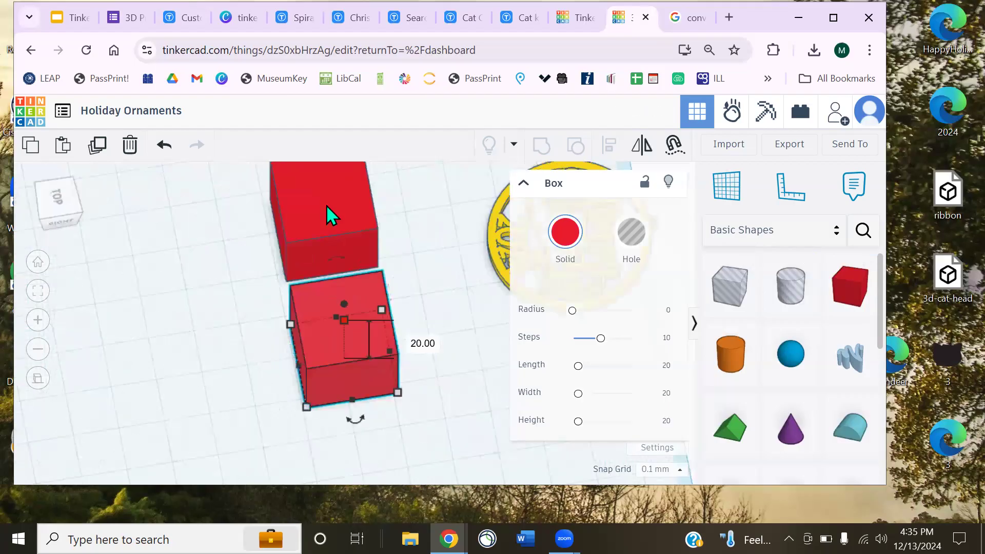
click(327, 204)
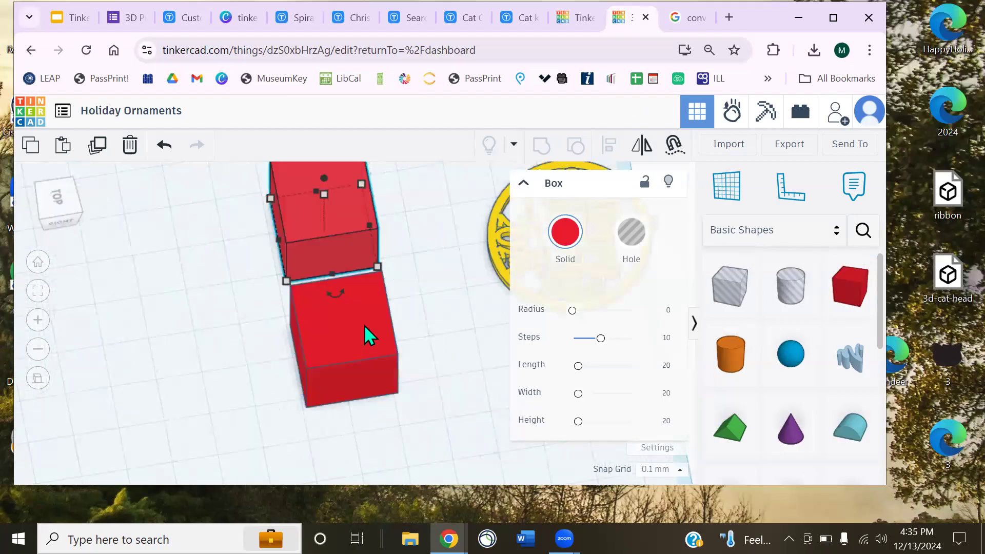
click(341, 306)
drag(352, 400, 336, 322)
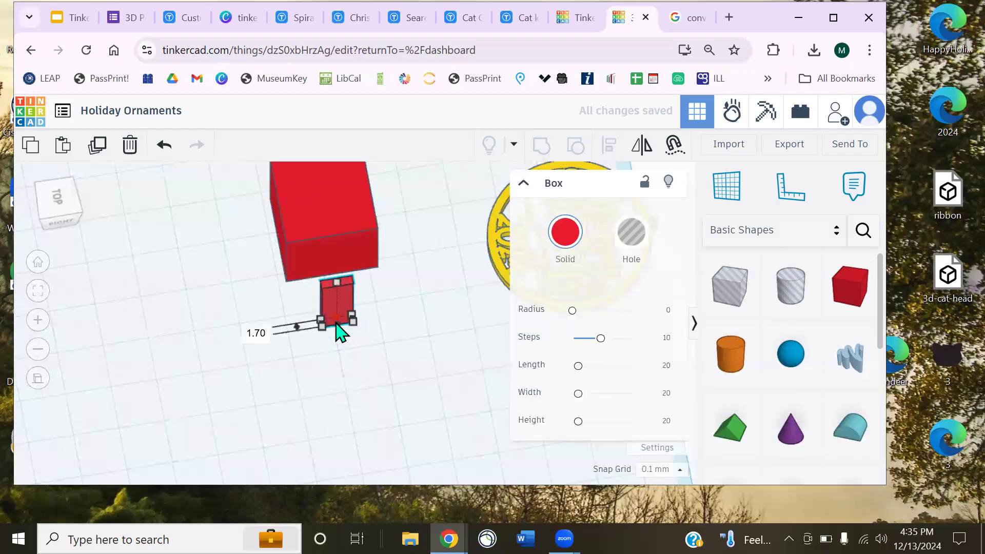
click(379, 284)
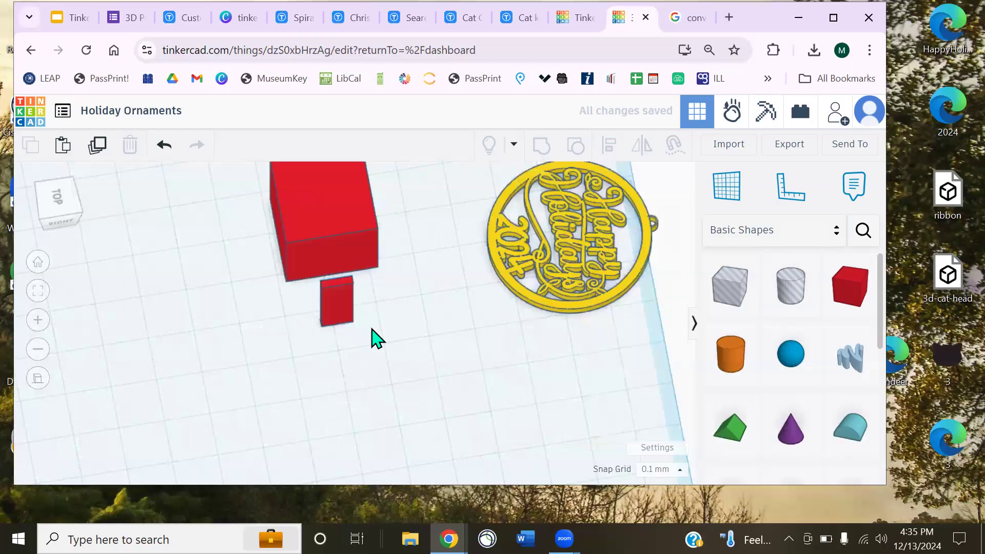
middle_drag(371, 329, 365, 371)
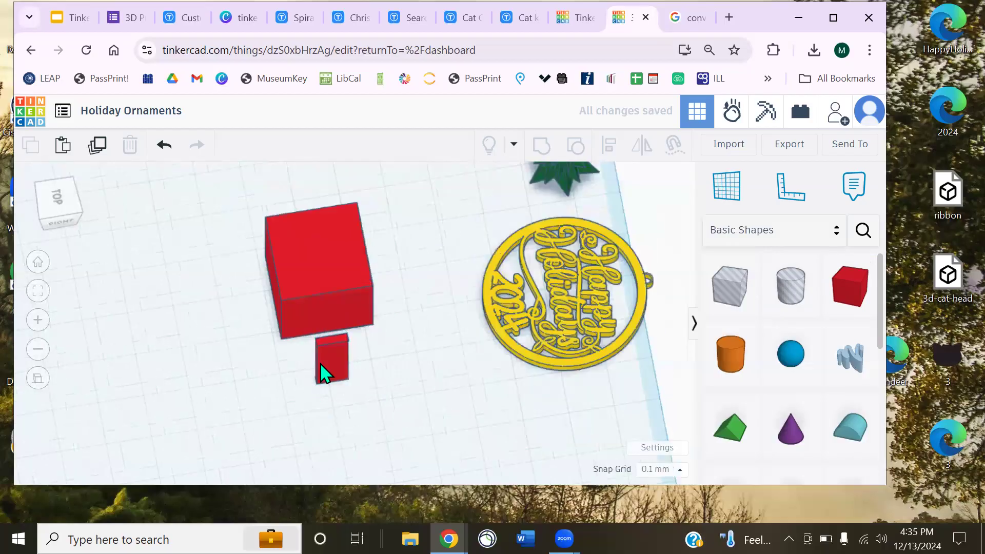
Move the thin slab up against the middle of the large box's nearest side face
right_drag(320, 363, 307, 330)
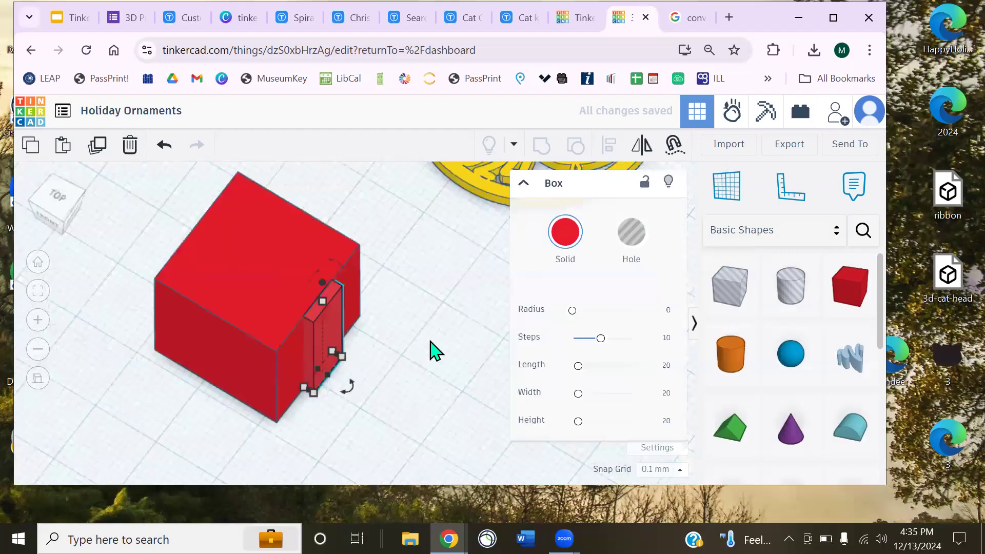
right_drag(393, 340, 285, 340)
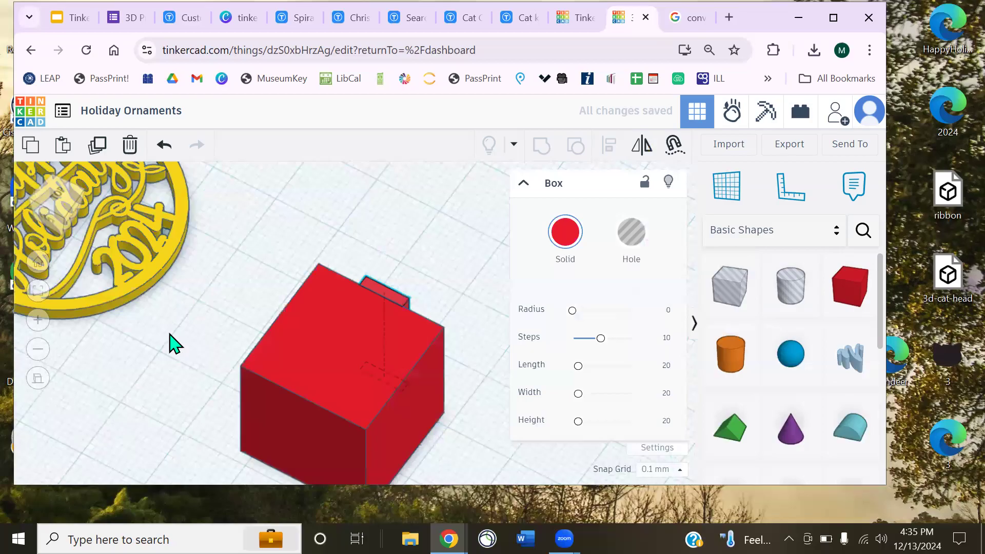
right_drag(277, 398, 301, 362)
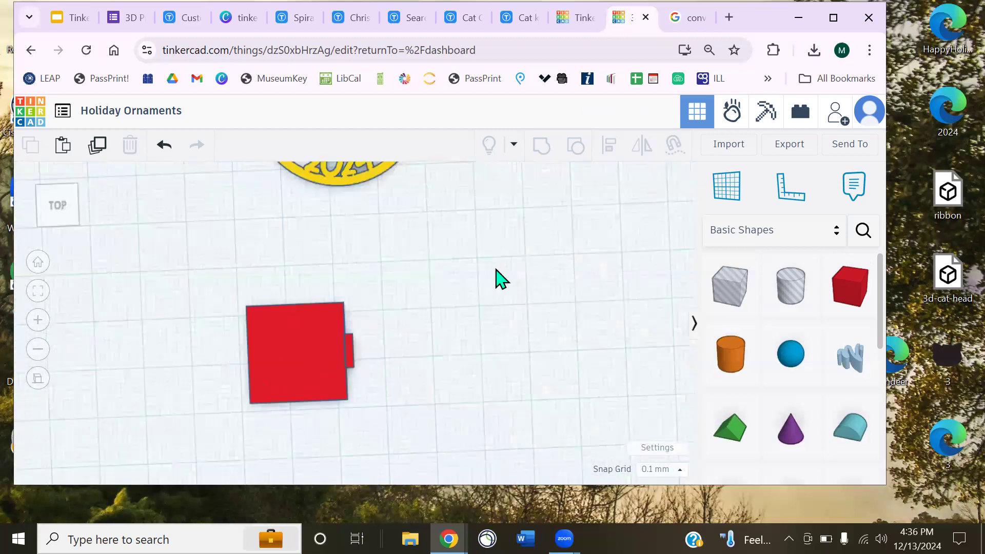
Duplicate the thin slab and shift the copy through the large box toward its opposite side
scroll(472, 295, up, 2)
click(444, 301)
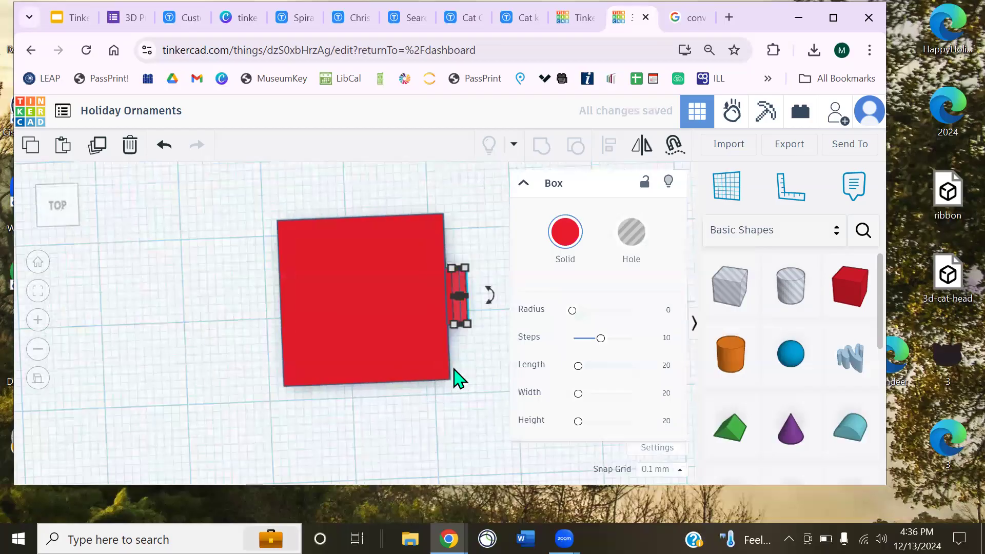
right_drag(451, 346, 490, 310)
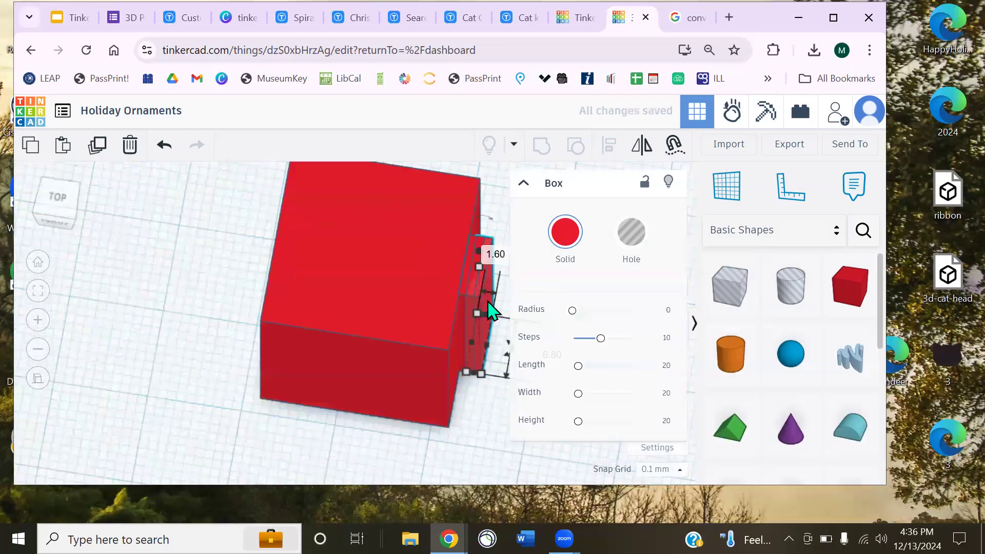
key(Left)
key(Left)
key(Left)
key(Left)
key(Left)
key(Left)
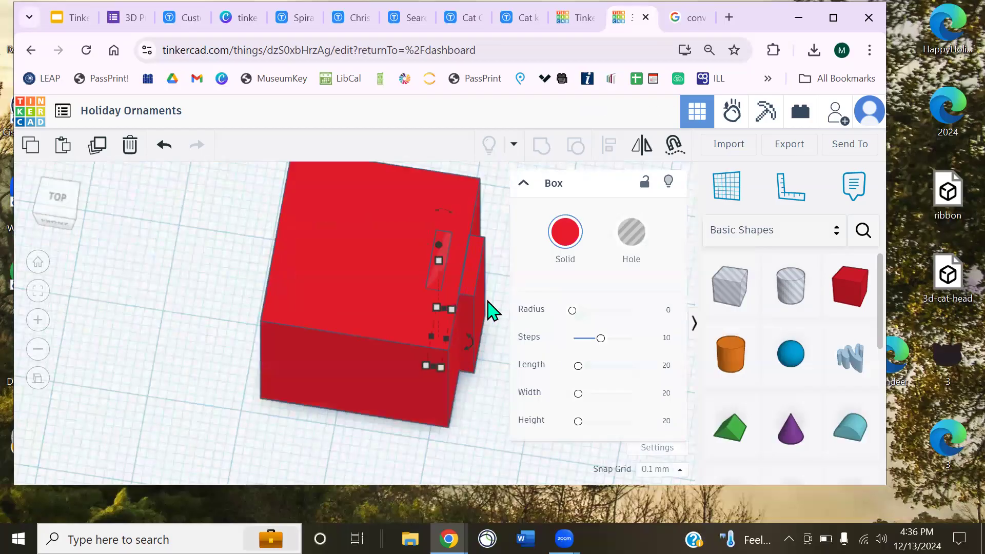
key(Left)
key(Left)
key(Left)
key(Left)
key(Left)
Slide the large box away from the two slabs and place one slab beside each of its two opposite sides
right_drag(348, 421, 380, 330)
drag(305, 257, 406, 300)
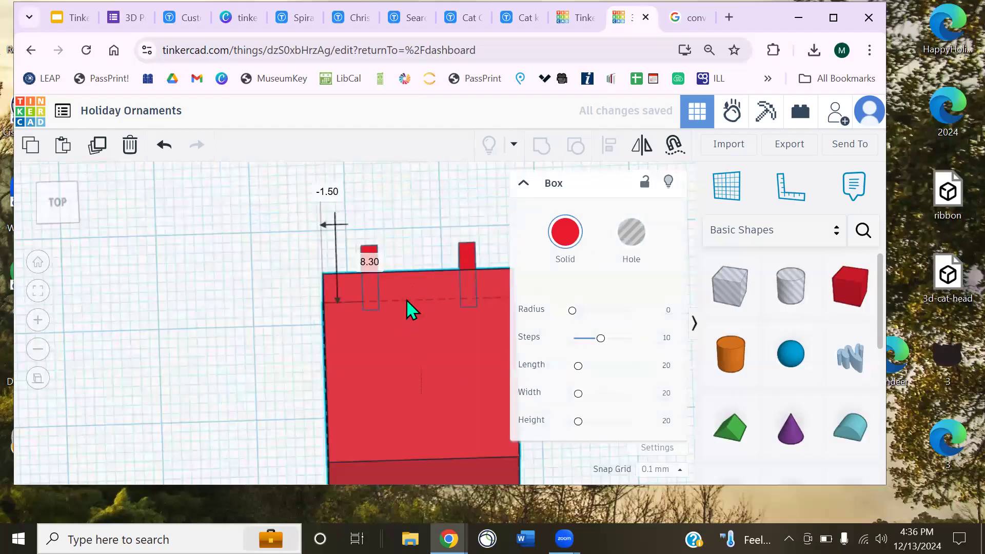
click(376, 264)
drag(373, 257, 296, 332)
middle_drag(255, 332, 186, 262)
drag(409, 191, 472, 277)
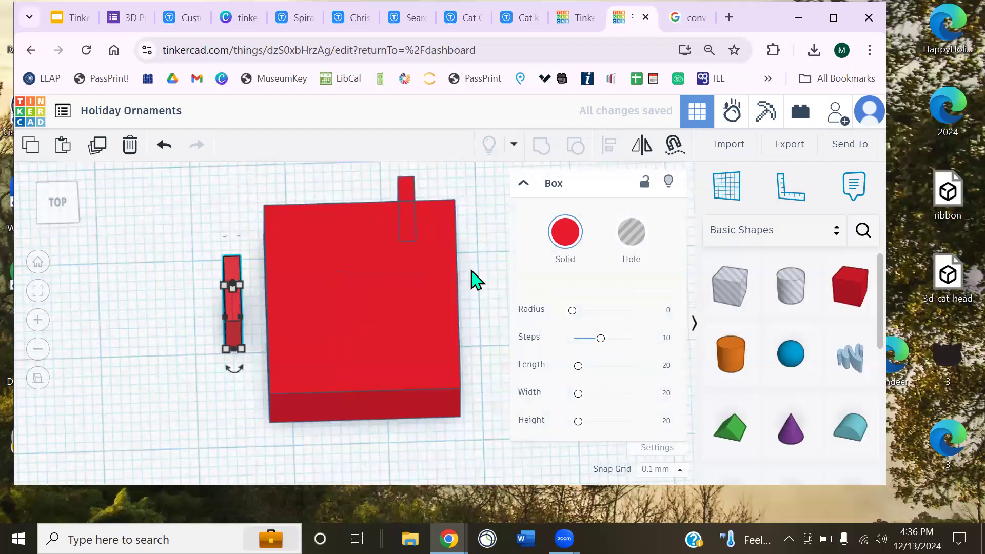
Align the two thin slabs with each other on their centres, front to back
shift+click(237, 303)
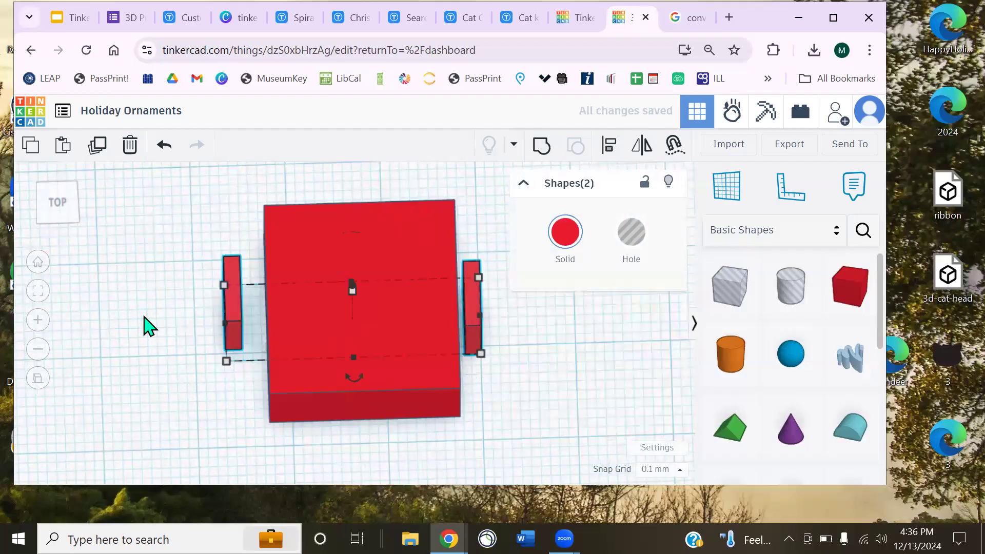
right_drag(143, 325, 152, 332)
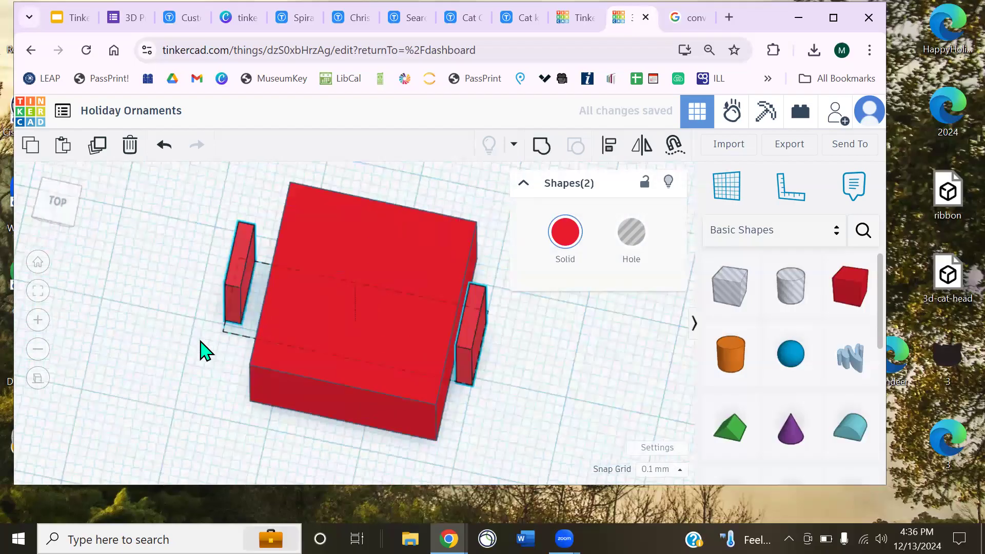
right_drag(205, 347, 216, 334)
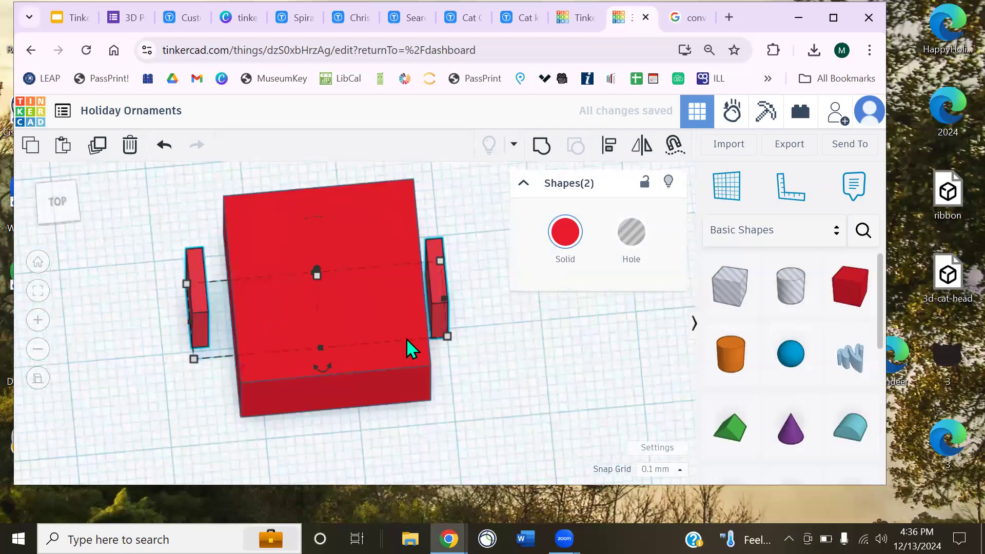
key(l)
click(173, 323)
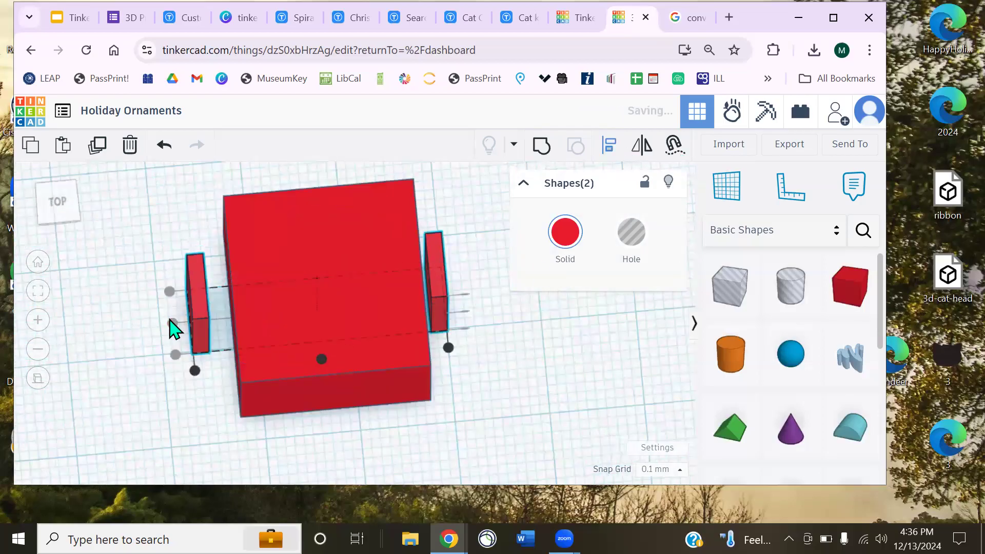
click(158, 365)
Move both thin slabs inward until each sits against its side face of the large box
click(200, 335)
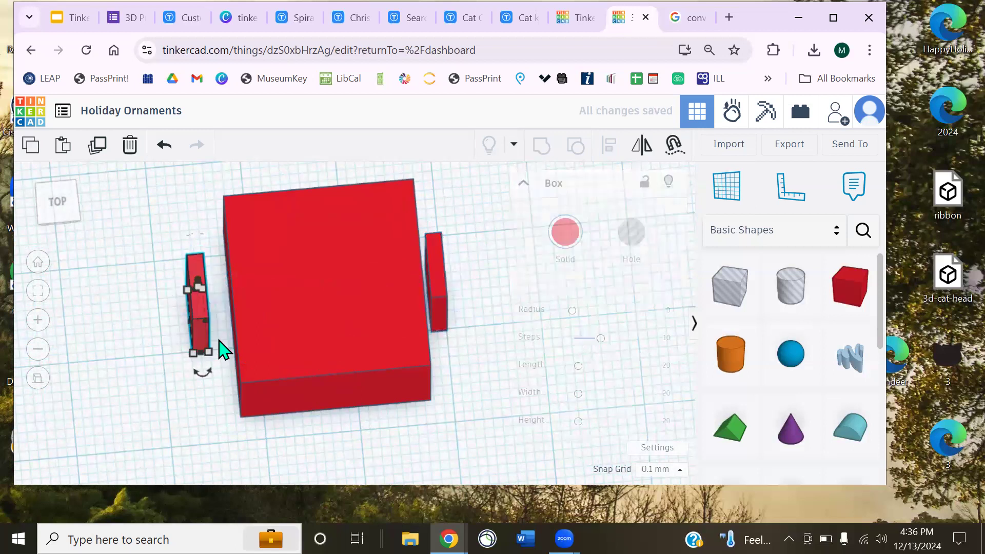
key(Right)
key(Right)
key(Right)
key(Right)
key(Right)
key(Right)
key(Right)
key(Right)
key(Right)
key(Right)
key(Right)
key(Right)
key(Right)
key(Right)
key(Right)
key(Right)
key(Right)
key(Right)
key(Right)
key(Right)
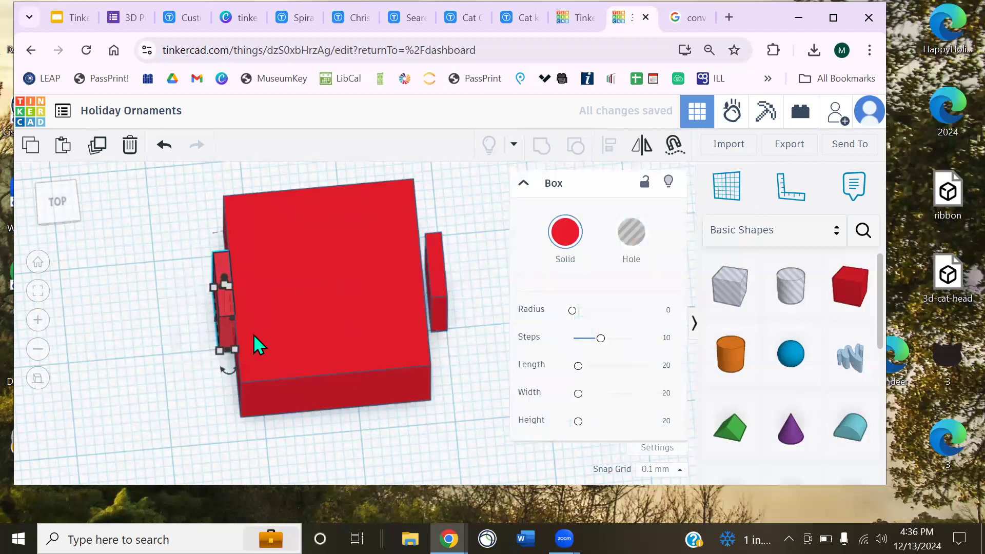
drag(431, 279, 424, 282)
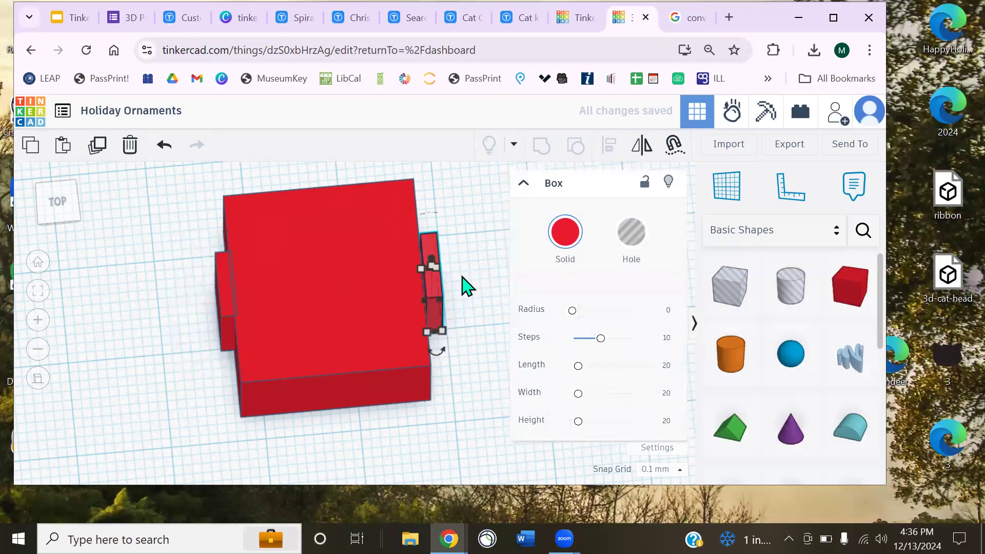
Push the slab on the large box's left side about 0.6 mm further into its face
right_drag(234, 281, 218, 289)
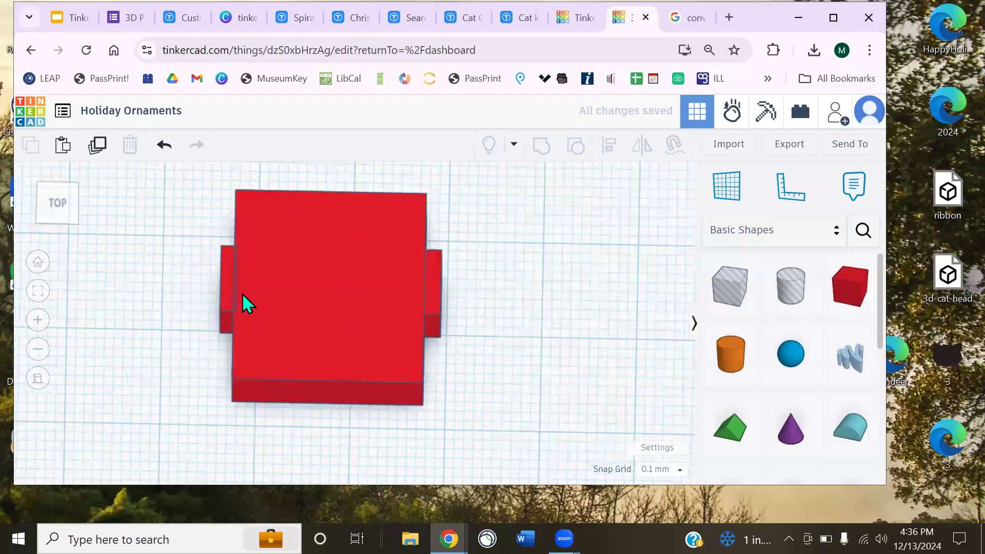
click(241, 294)
key(Right)
key(Right)
key(Right)
key(Right)
key(Right)
key(Right)
click(222, 280)
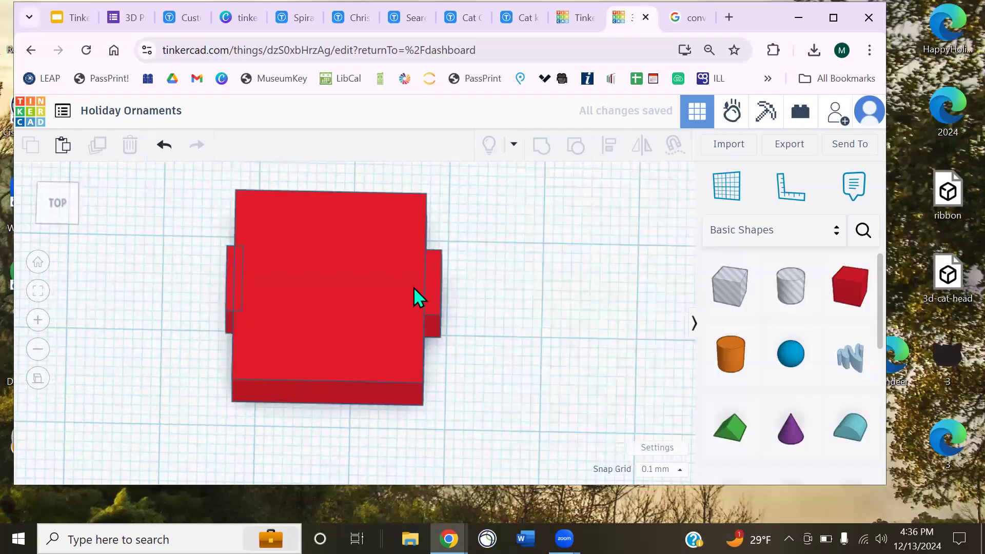
Group the two thin slabs and align the pair with the large box on their front-to-back centres
shift+click(231, 288)
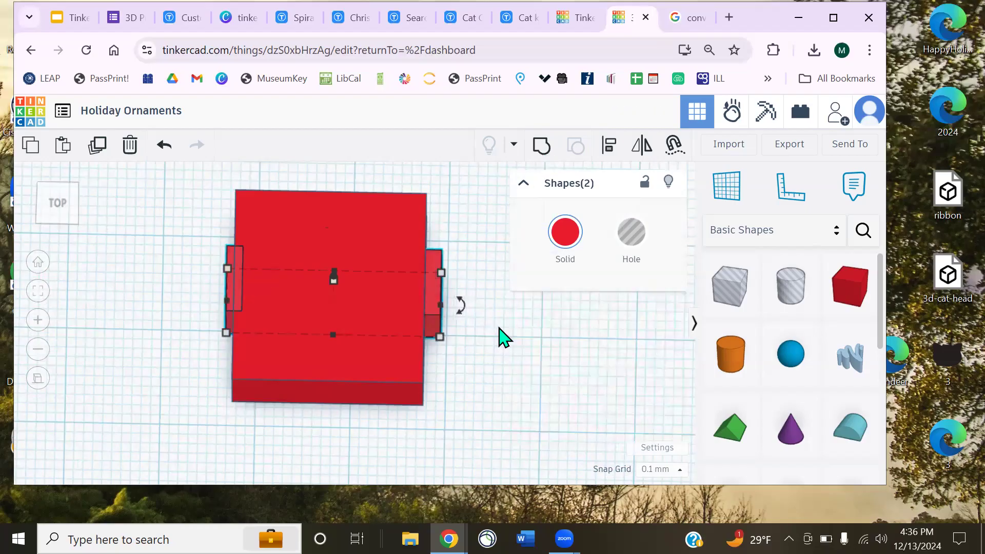
mouse_move(436, 303)
mouse_down()
mouse_move(474, 255)
mouse_move(473, 374)
mouse_move(457, 296)
mouse_move(437, 299)
mouse_up()
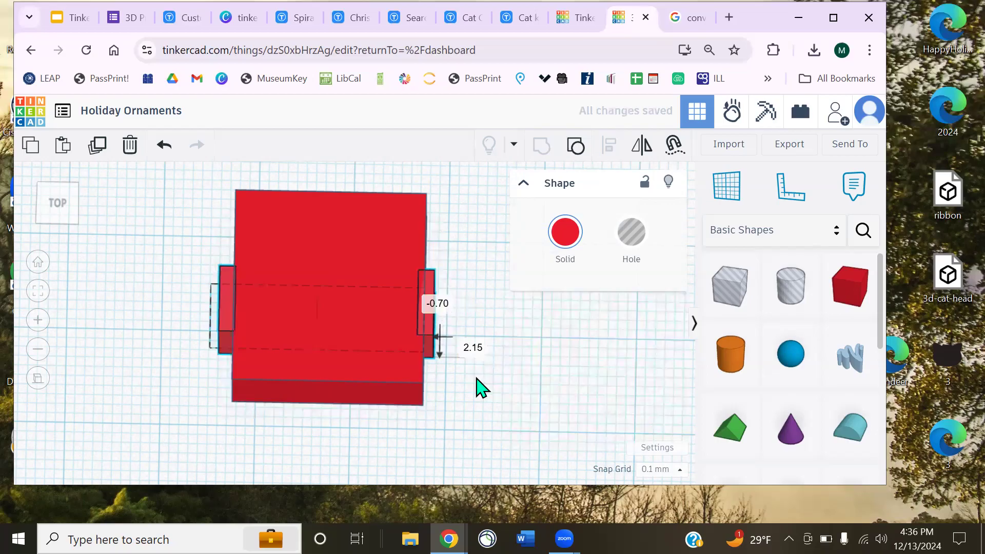
shift+click(379, 286)
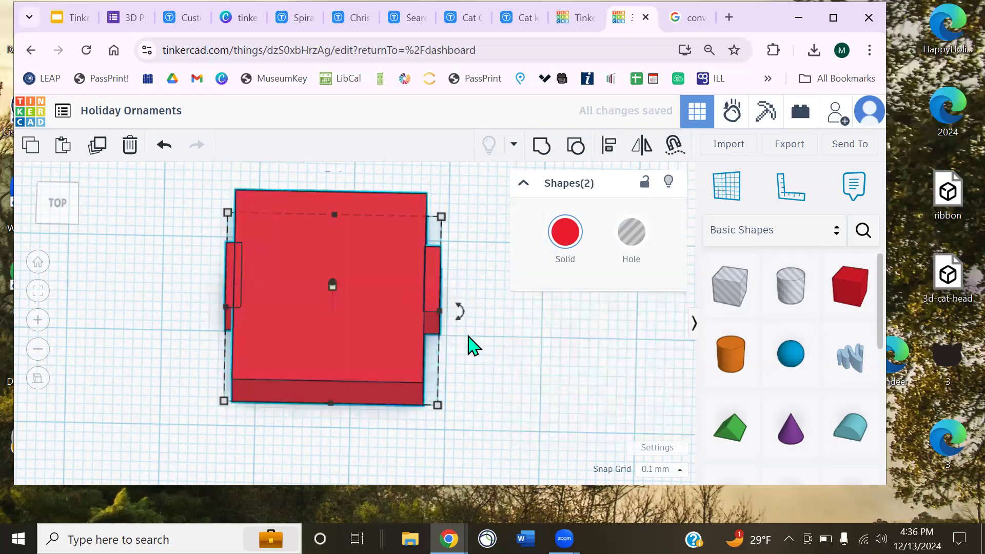
click(609, 146)
click(207, 306)
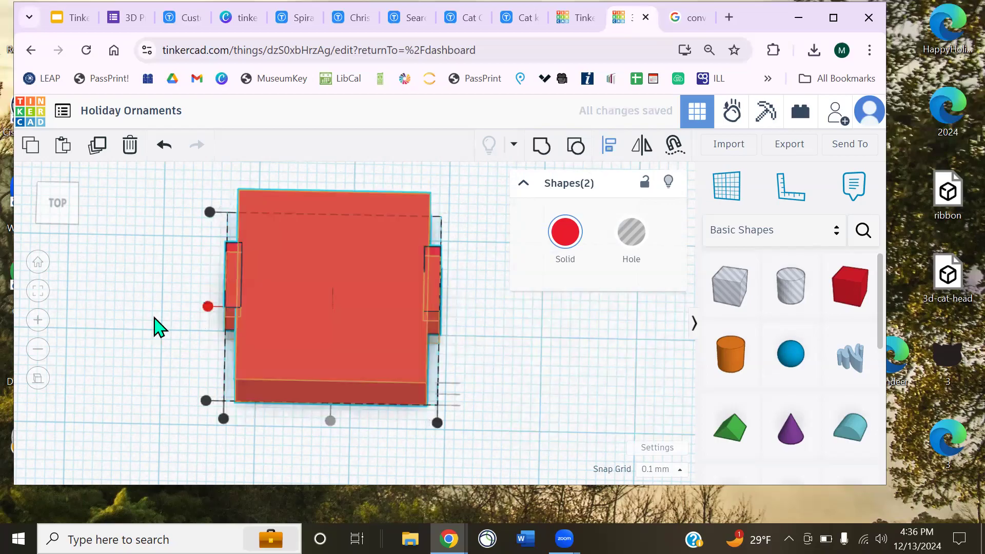
click(476, 341)
Duplicate the grouped slab pair and centre the copy on the large box
right_drag(471, 331, 511, 318)
scroll(393, 315, up, 4)
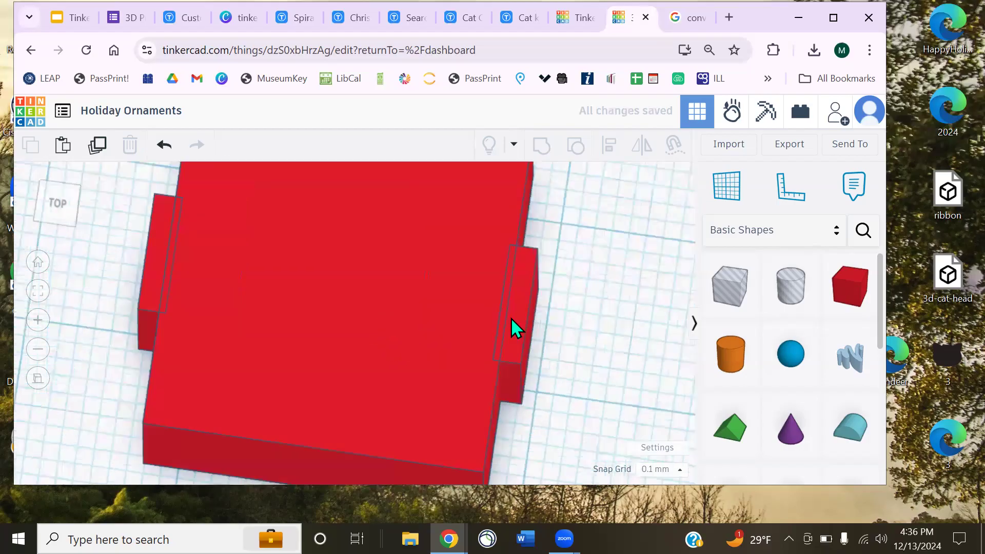
right_drag(167, 291, 336, 359)
scroll(456, 334, down, 3)
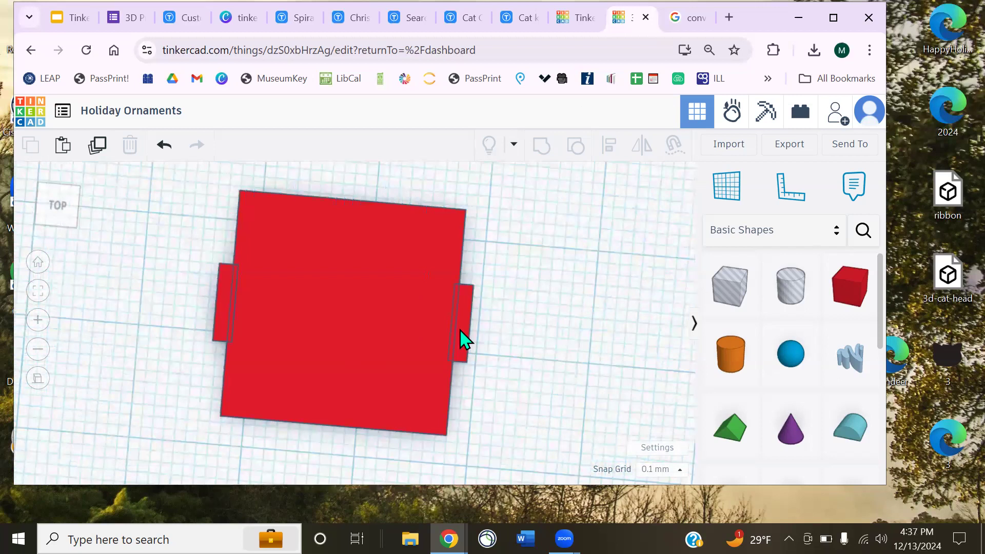
scroll(450, 324, down, 1)
click(441, 331)
key(ctrl+c)
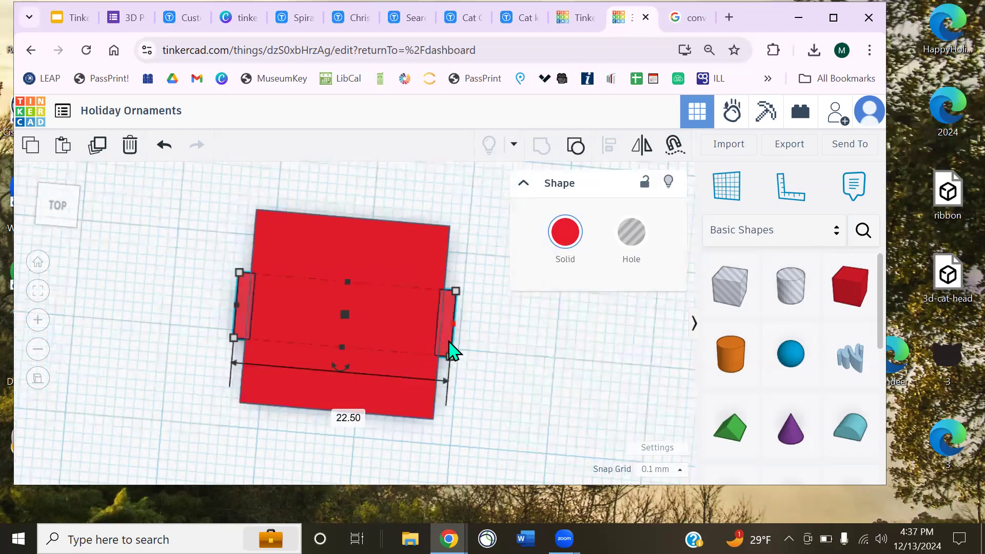
key(ctrl+v)
drag(216, 189, 457, 375)
click(602, 150)
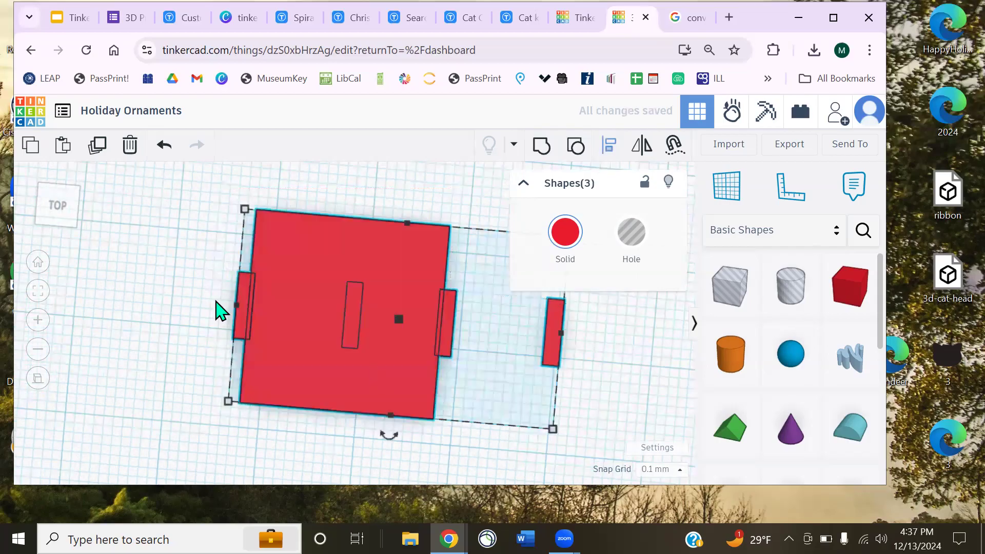
click(362, 220)
drag(201, 233, 523, 348)
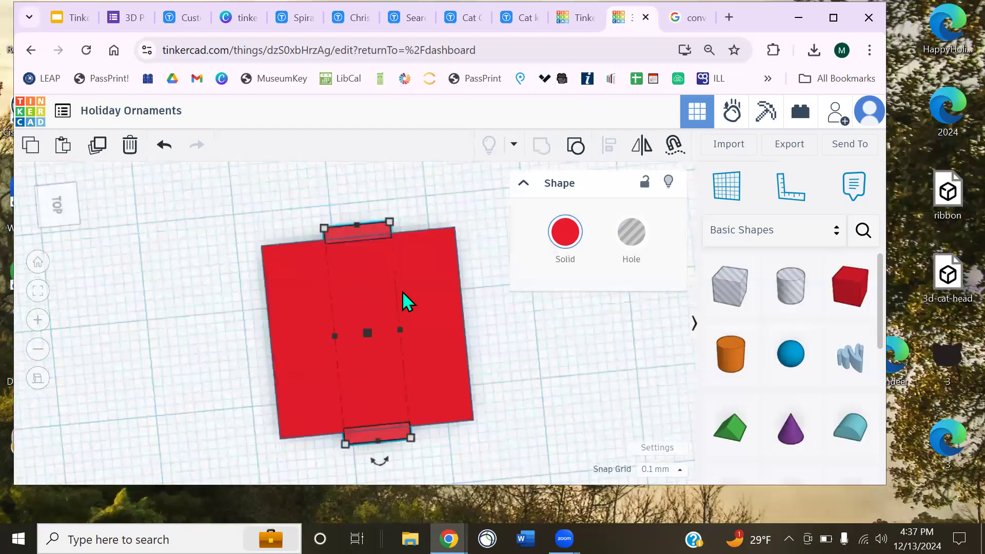
Rotate one slab pair by 90° so its slabs sit on the large box's two bare sides
drag(309, 336, 492, 394)
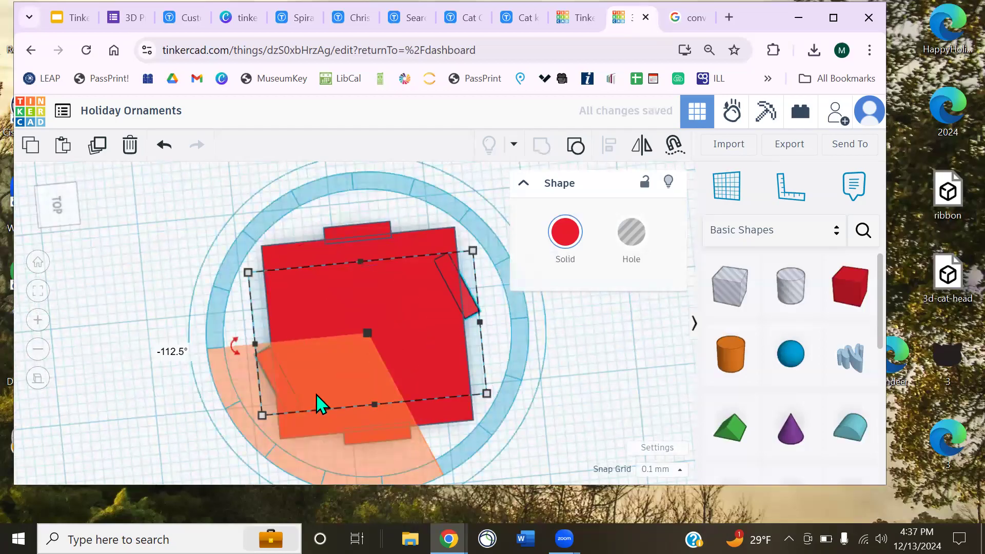
key(ctrl+z)
drag(310, 340, 275, 381)
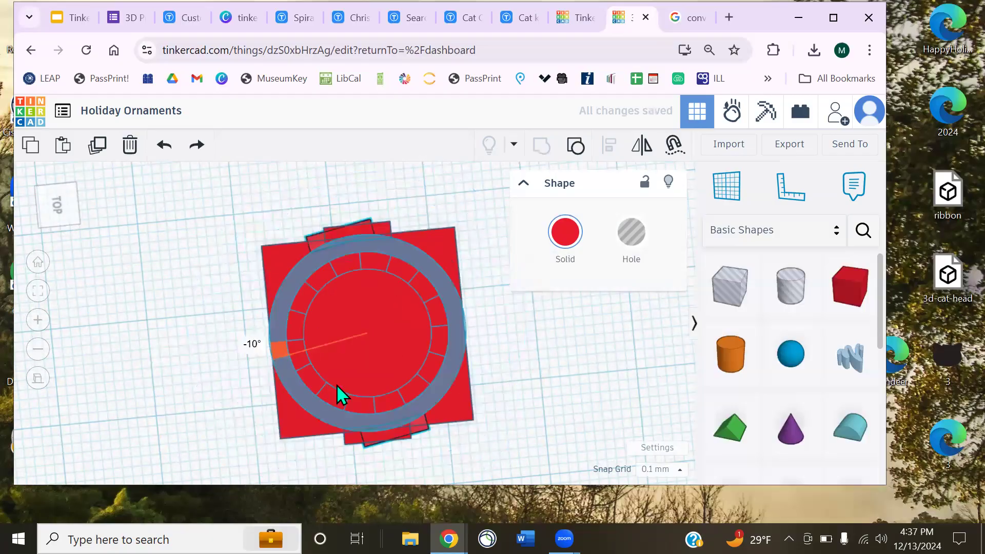
drag(362, 387, 553, 388)
click(549, 388)
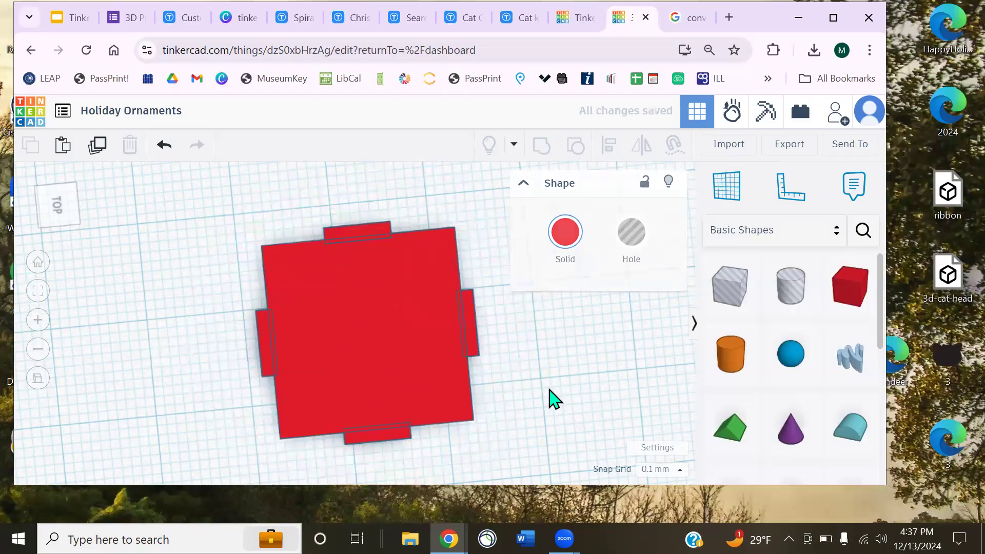
Recolour both slab pairs pale cream, leaving the large box red
right_drag(473, 353, 398, 332)
right_drag(335, 331, 277, 309)
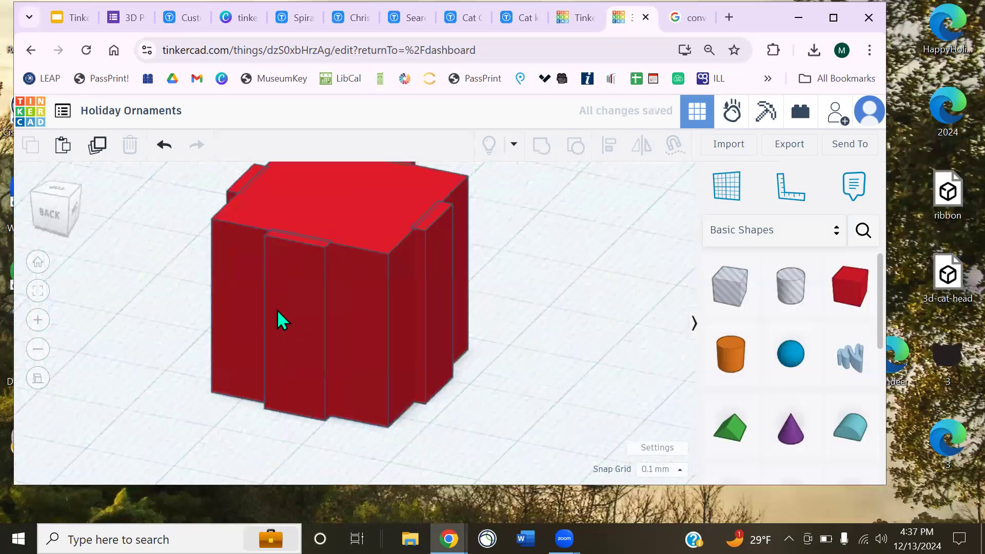
mouse_move(277, 310)
right_down()
mouse_move(224, 343)
mouse_move(263, 318)
right_up()
click(260, 312)
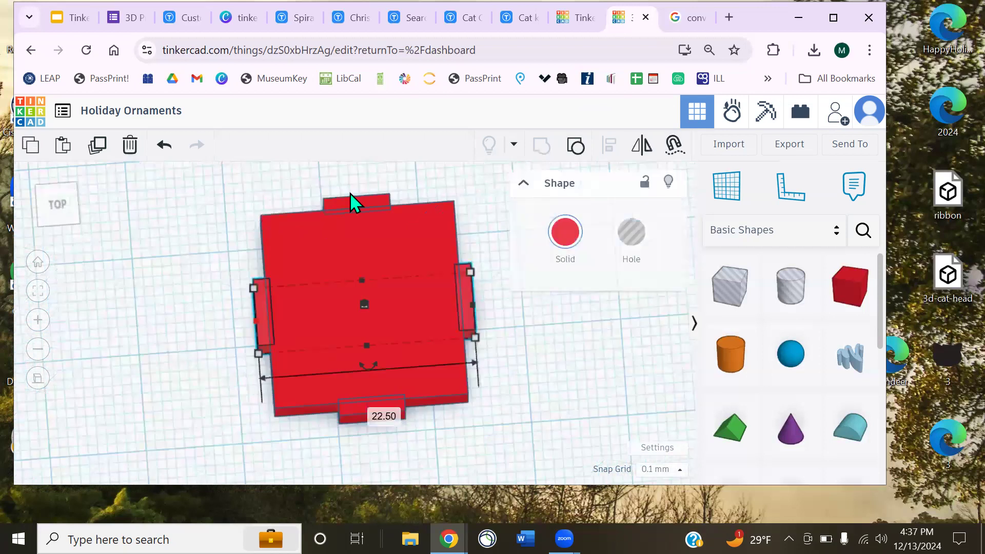
click(353, 197)
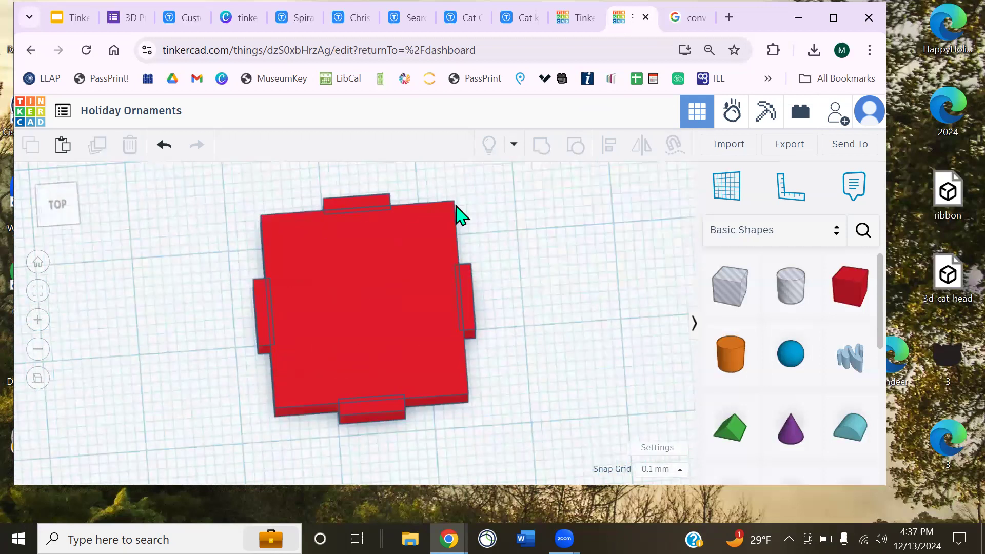
click(566, 232)
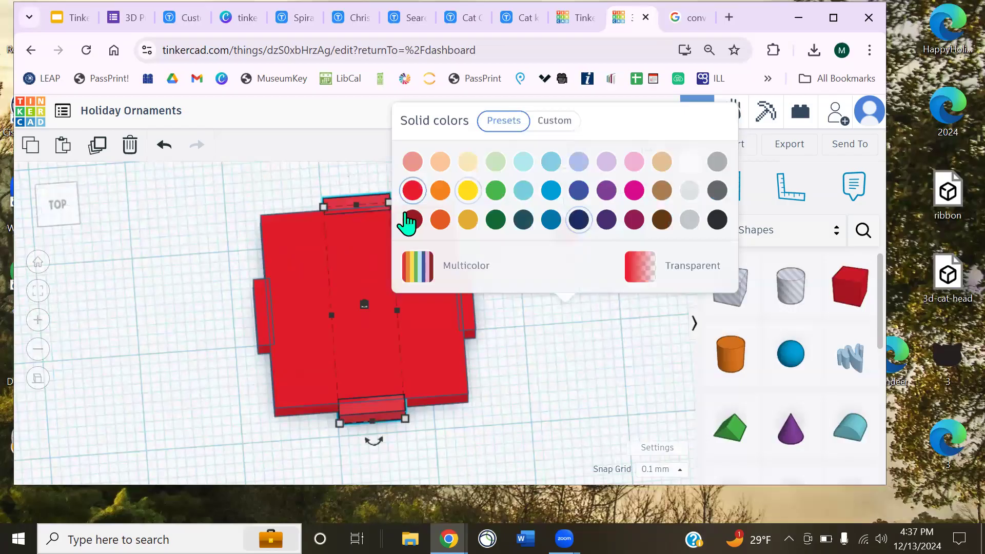
click(259, 315)
click(553, 224)
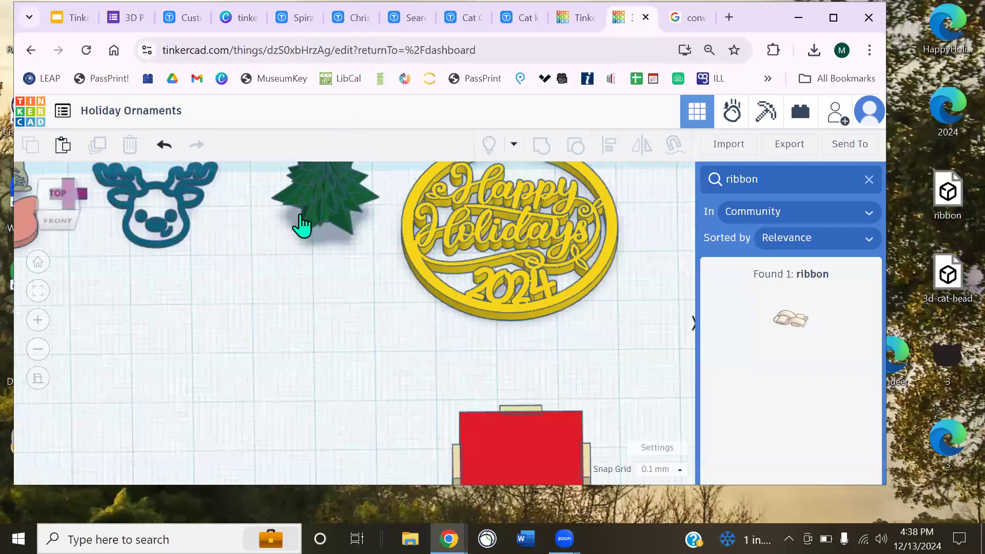
Look over the purple ribbon bow and switch to the spiral ornament's files page on Thingiverse
key(ctrl+5)
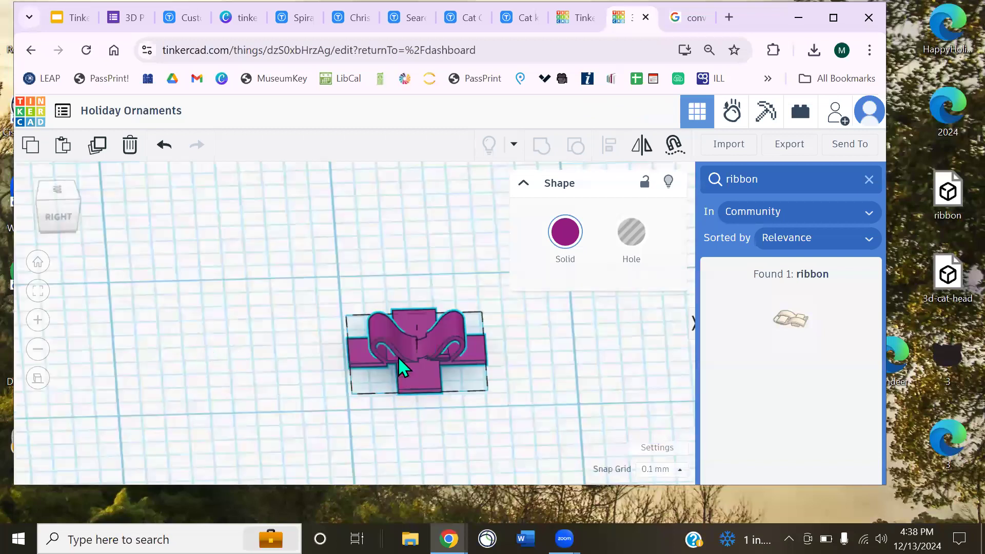
right_drag(437, 401, 429, 266)
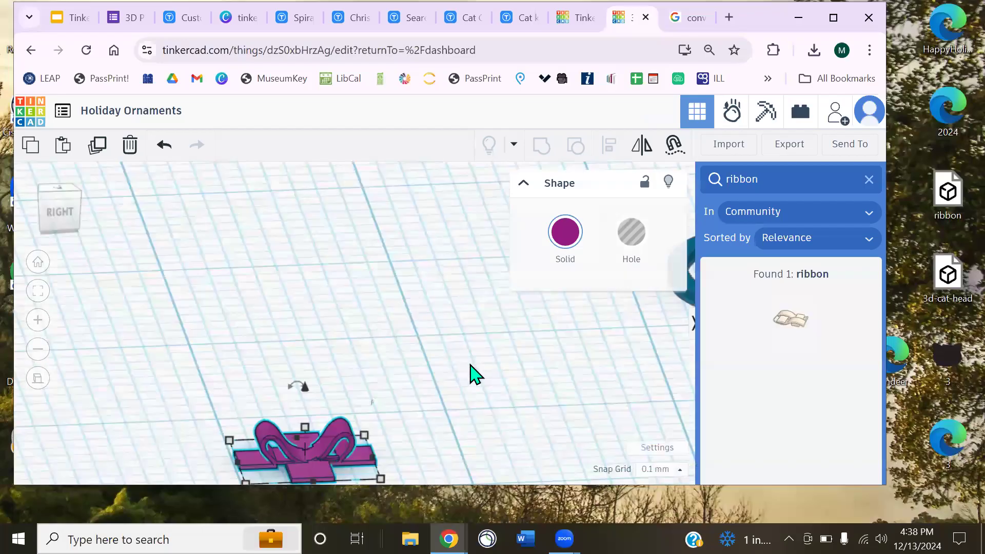
right_drag(554, 341, 572, 364)
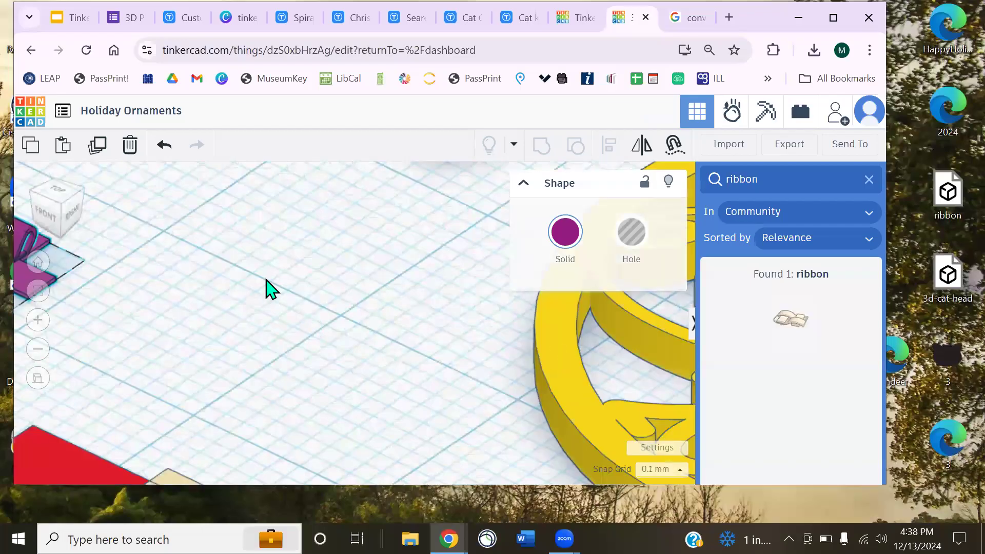
click(310, 17)
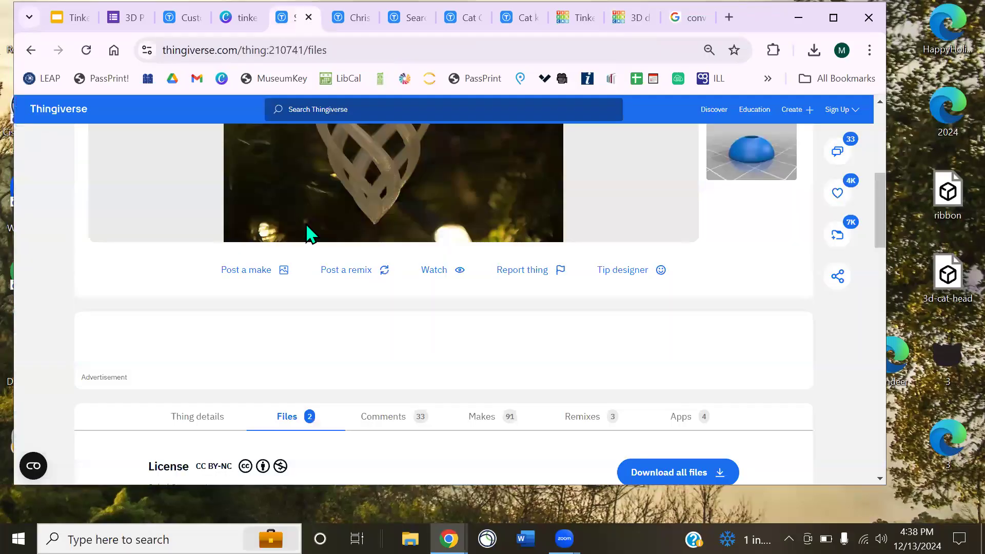
Back in the Tinkercad design, group the red box with its four cream slabs and clear the ribbon search
scroll(310, 234, up, 5)
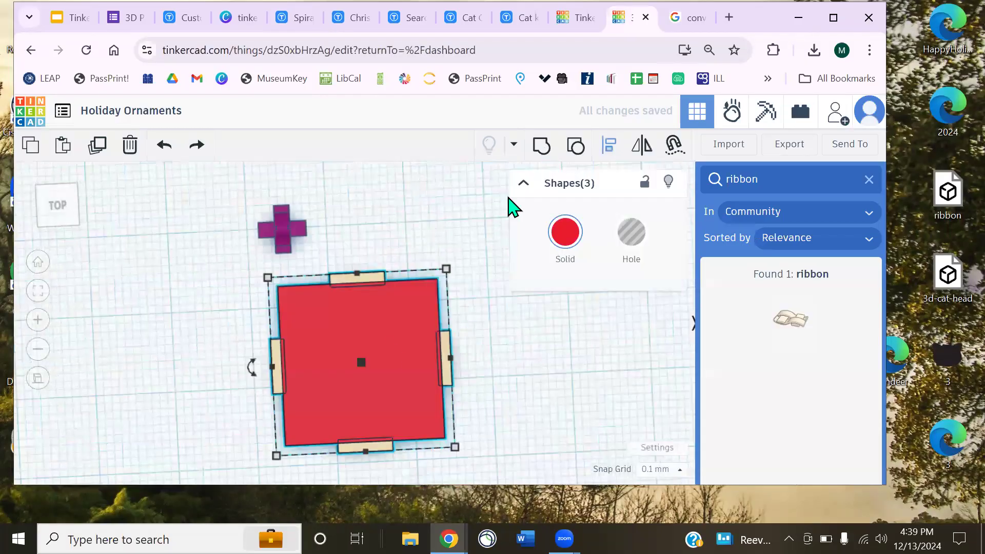
key(ctrl+g)
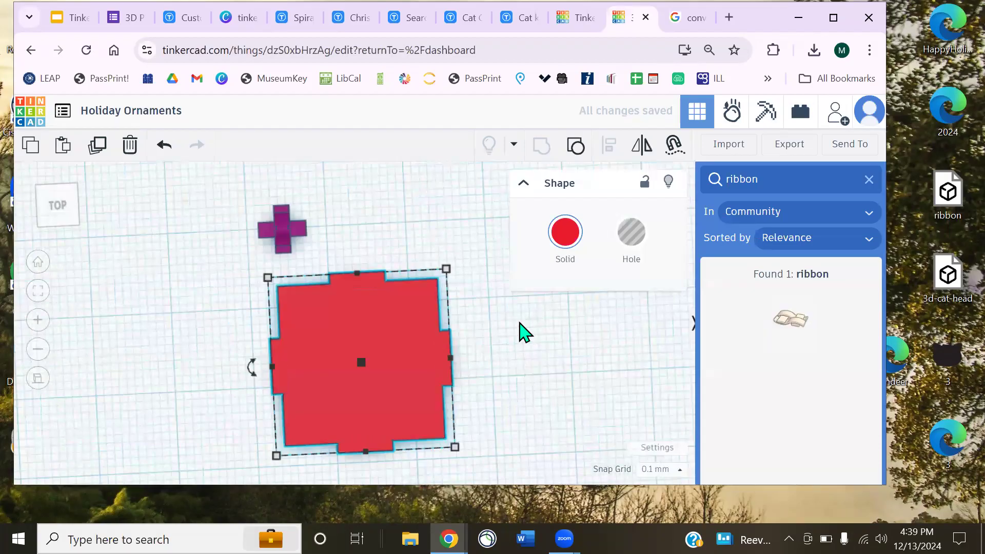
right_drag(464, 301, 439, 334)
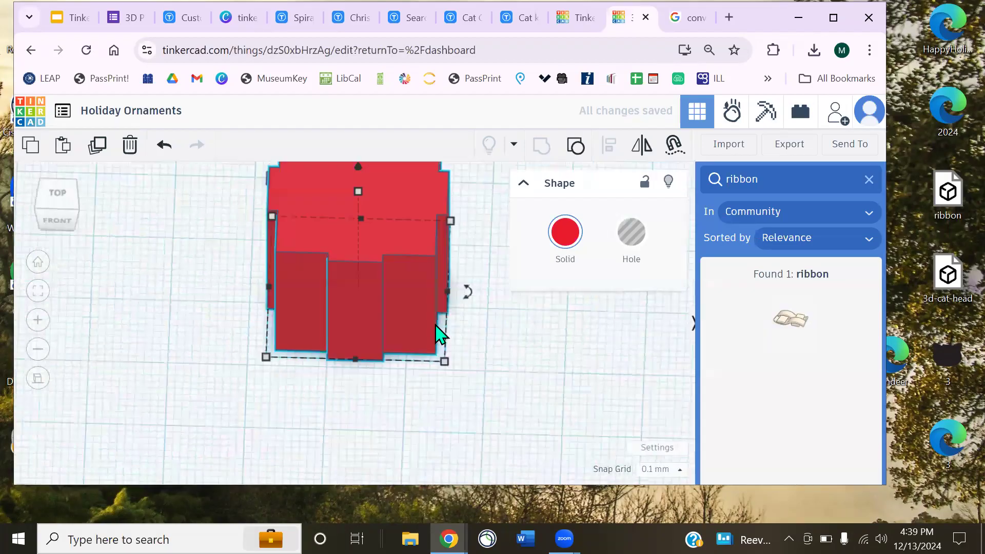
click(869, 178)
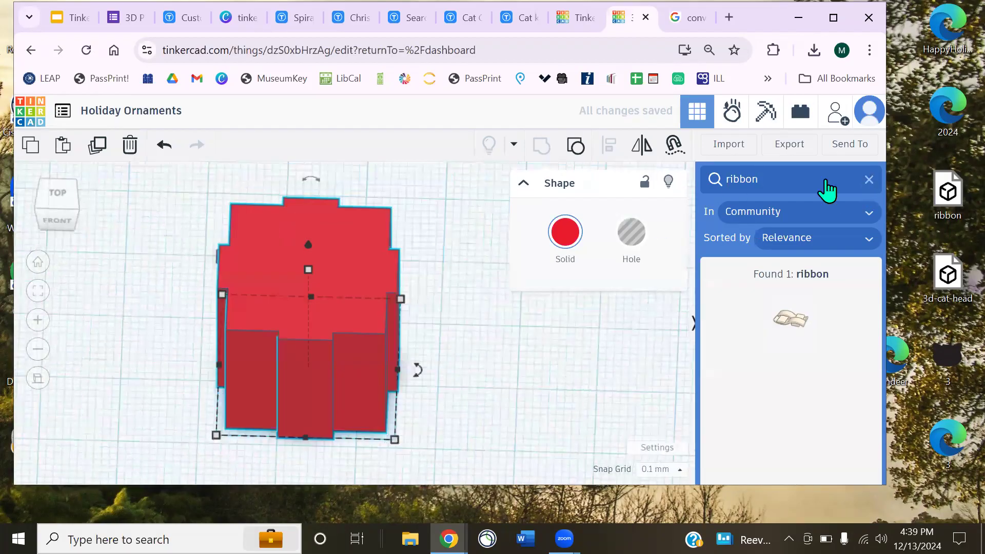
Set the workplane on the red box's top face and raise the purple bow to that level
click(339, 277)
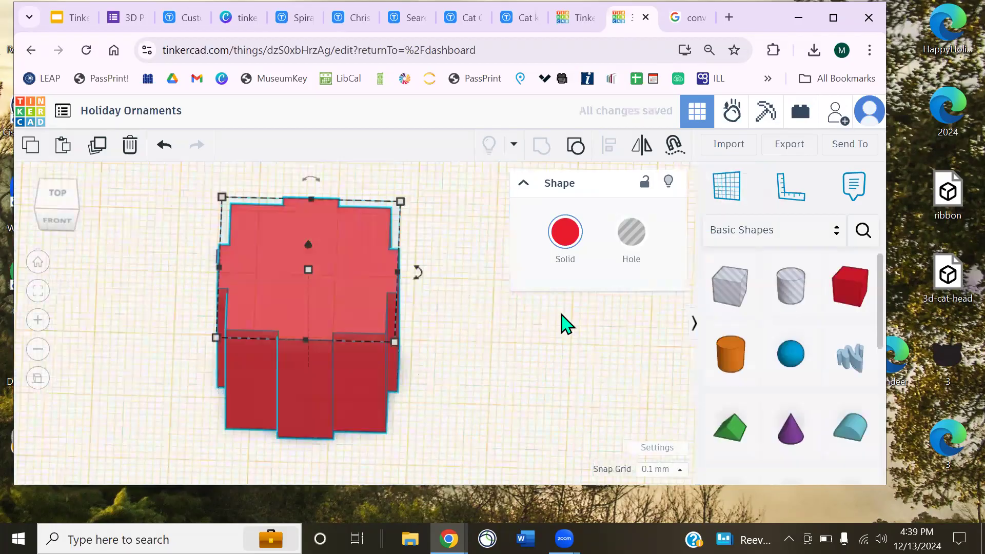
right_drag(266, 286, 235, 278)
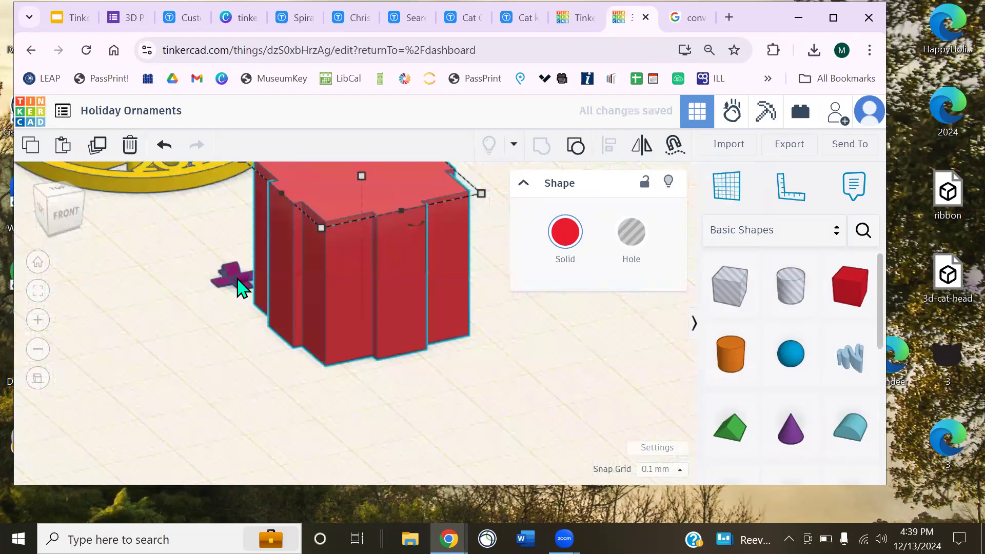
drag(247, 280, 320, 276)
middle_drag(318, 340, 309, 362)
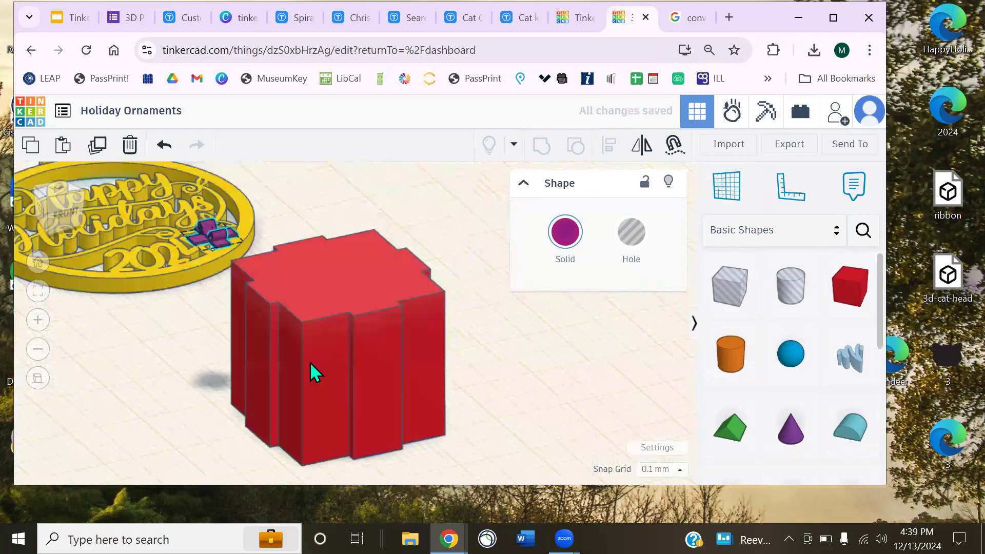
right_drag(327, 343, 318, 435)
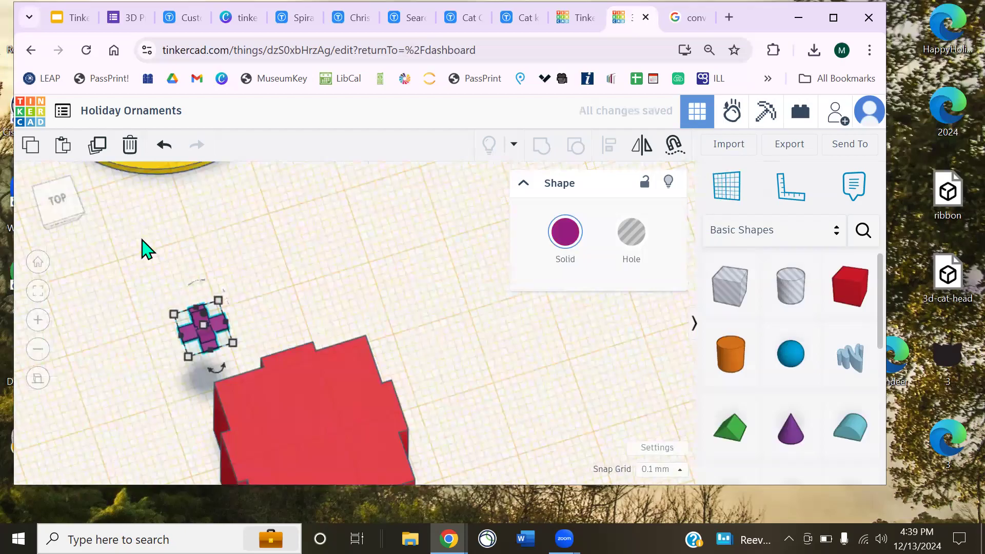
right_drag(148, 250, 273, 383)
Centre the bow on the red box in both horizontal directions and return the workplane to the base
drag(438, 354, 145, 208)
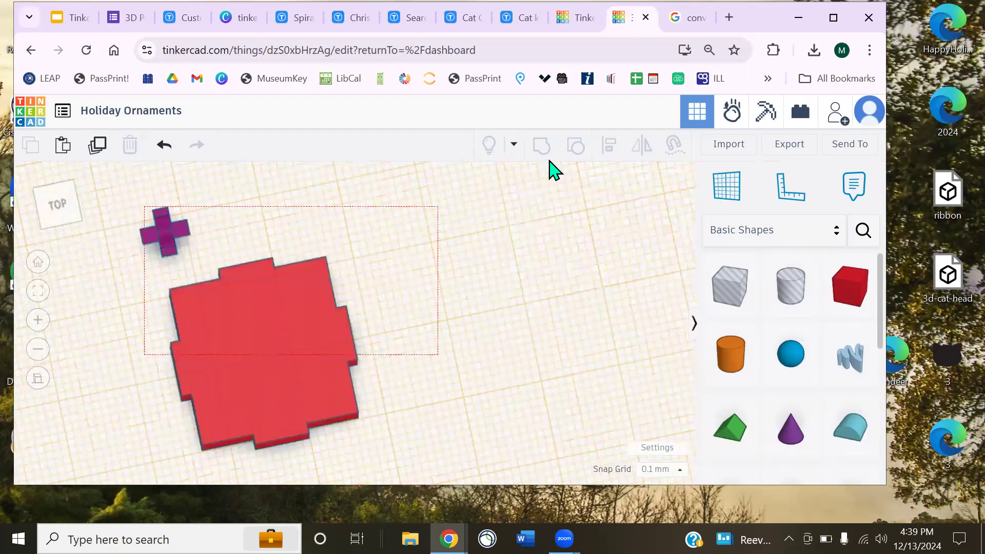
click(607, 149)
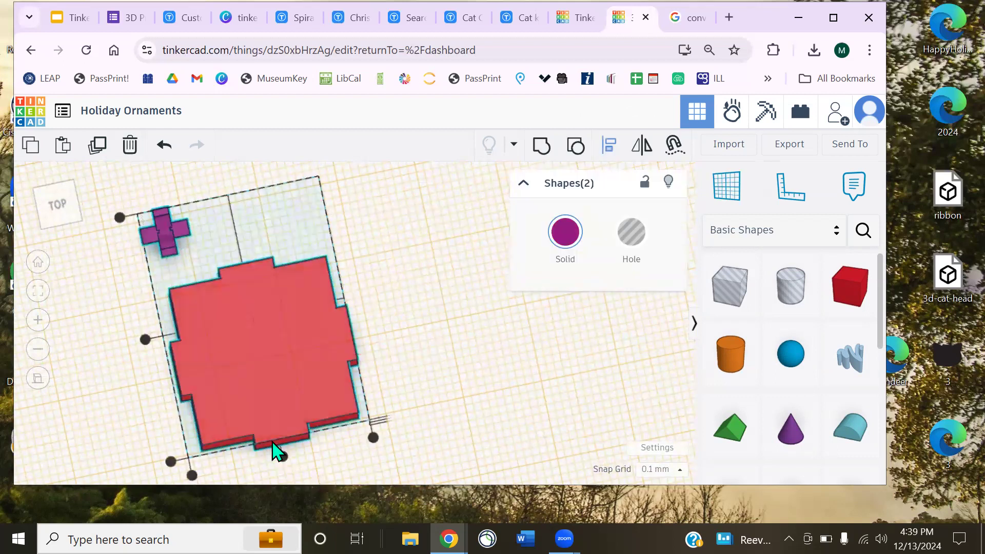
click(145, 340)
click(409, 376)
right_drag(409, 376, 264, 312)
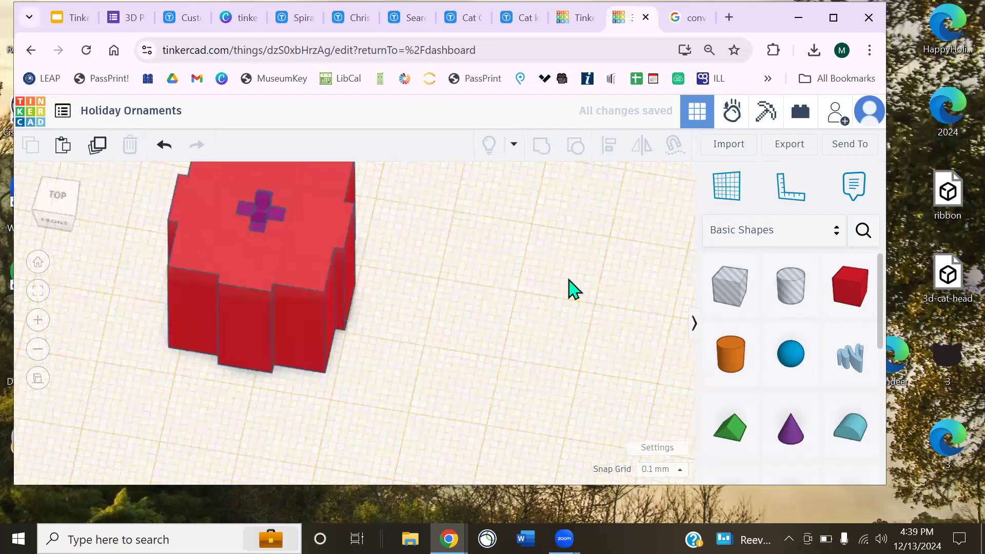
click(416, 352)
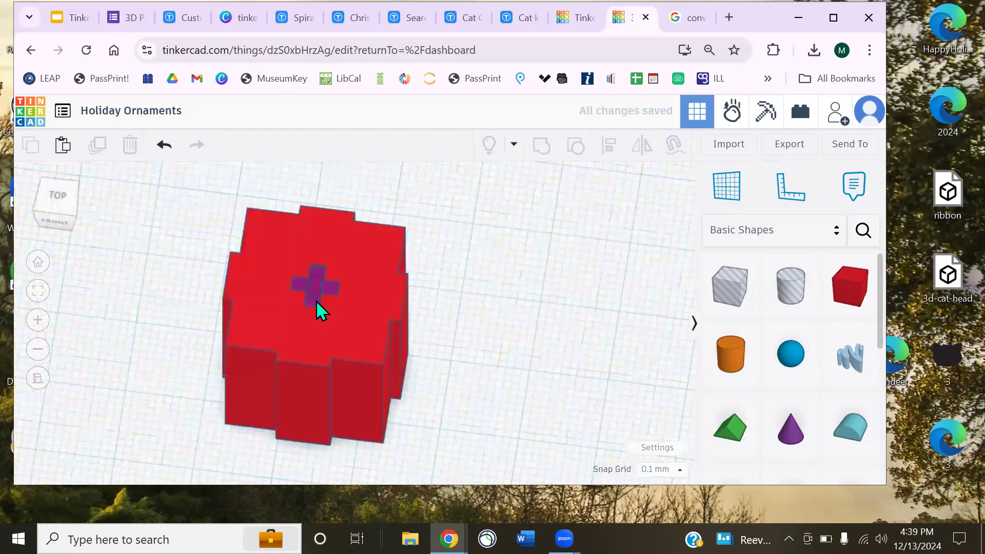
Scale the bow up to about 22.4 mm so its ribbon bands span the top of the box
scroll(365, 293, up, 3)
click(322, 264)
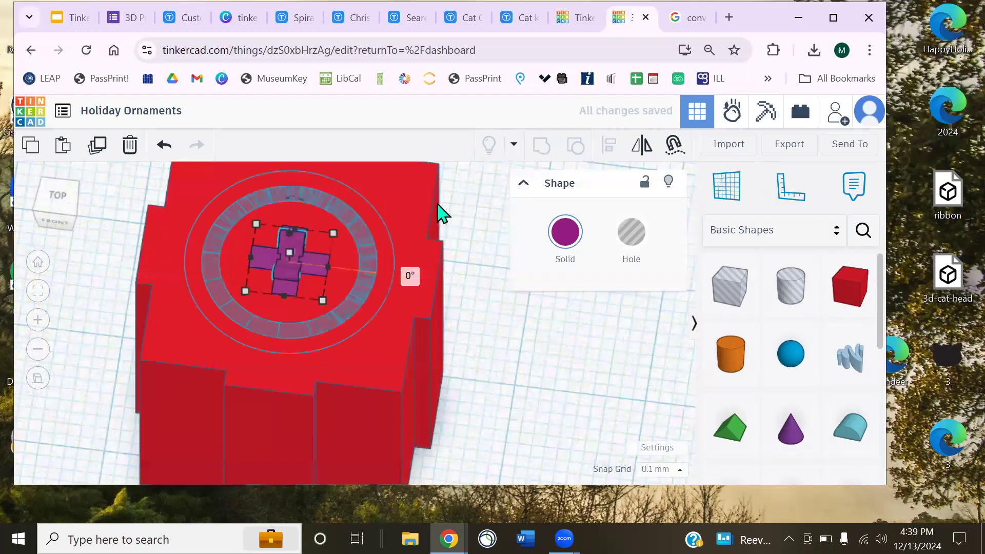
key(f)
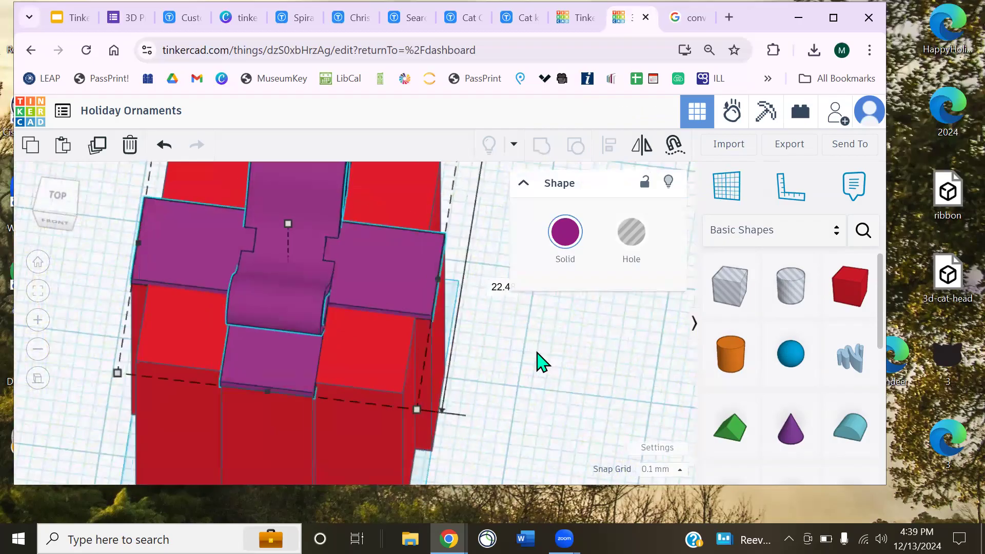
click(461, 301)
Group the bow and the red box into a single purple gift box
mouse_move(460, 301)
right_down()
mouse_move(410, 291)
mouse_move(451, 292)
right_up()
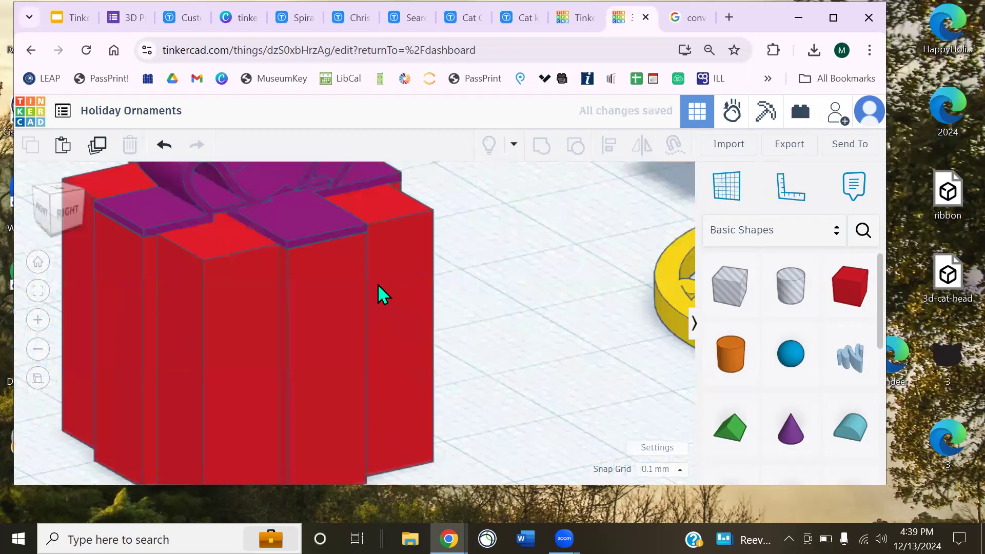
right_drag(299, 286, 272, 285)
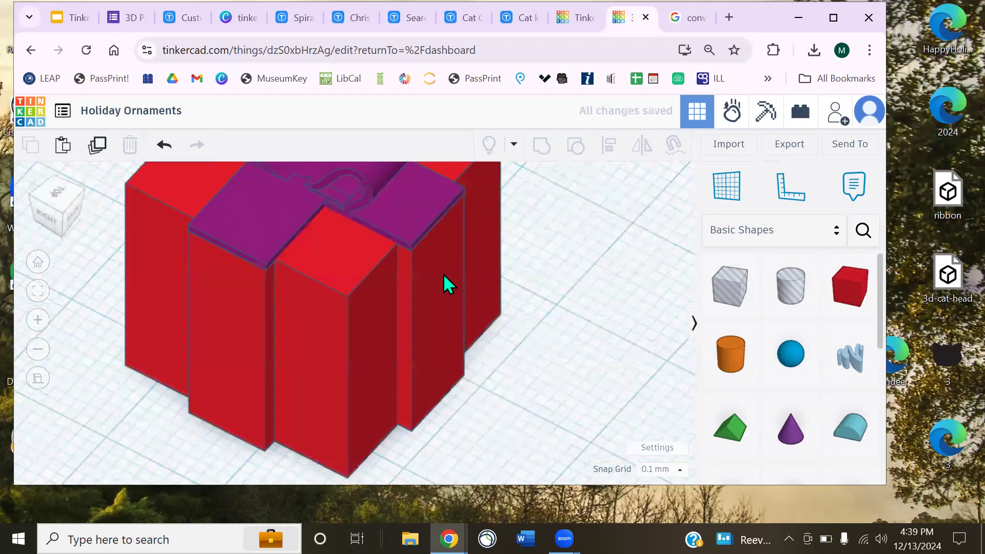
right_drag(417, 244, 304, 262)
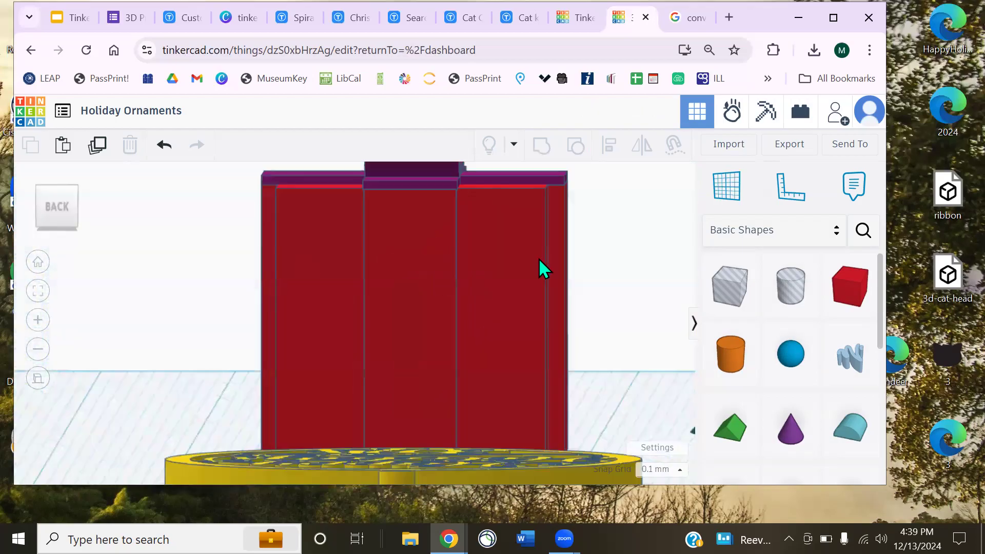
right_drag(539, 258, 374, 314)
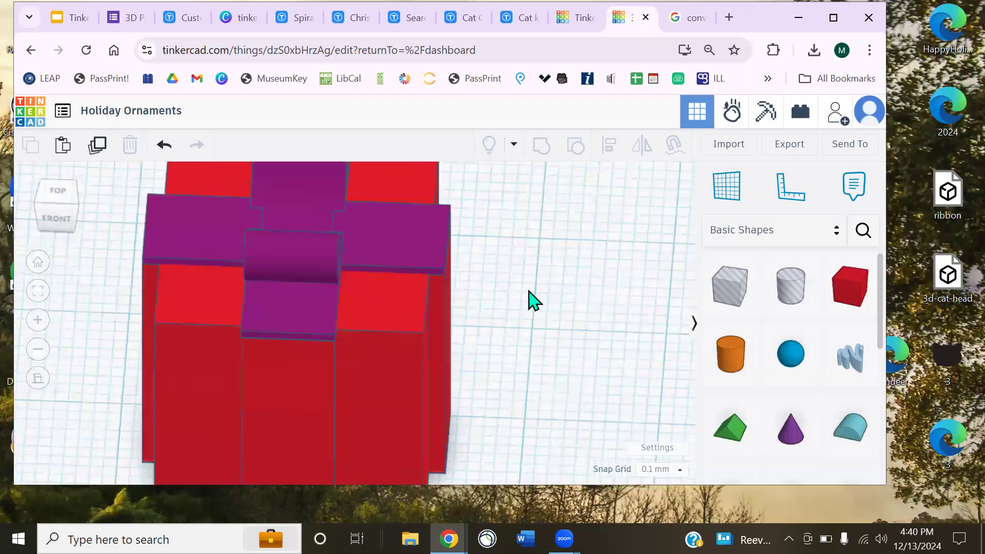
scroll(373, 257, down, 4)
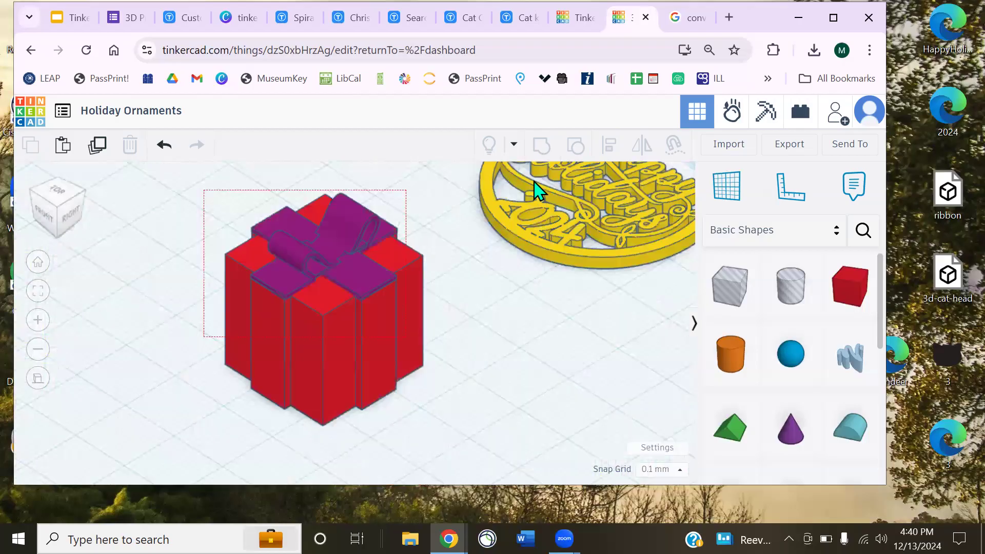
click(539, 152)
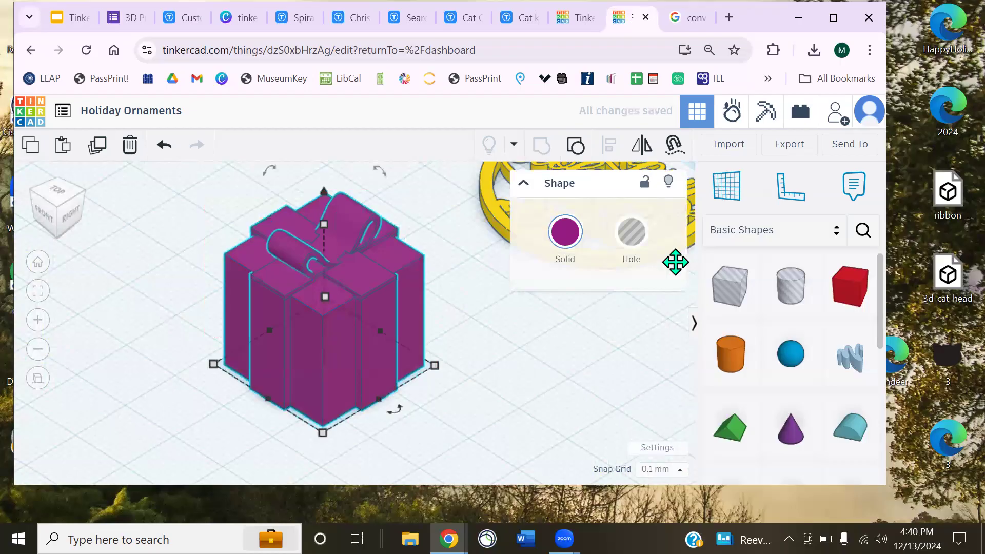
drag(132, 328, 160, 340)
Duplicate the purple gift box and place the copy about 38 mm beside and 20 mm in front of the original
right_drag(243, 298, 205, 285)
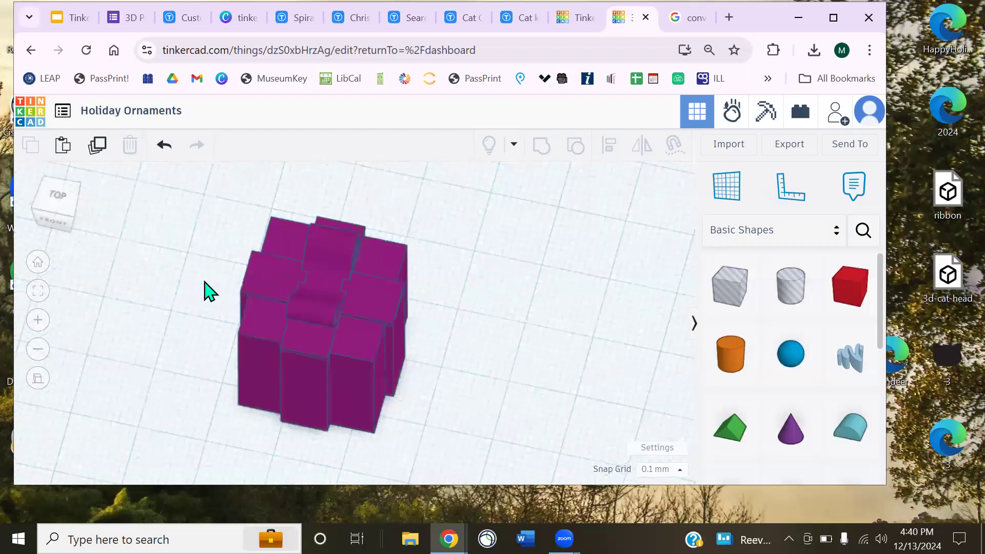
shift+right_drag(205, 205, 411, 462)
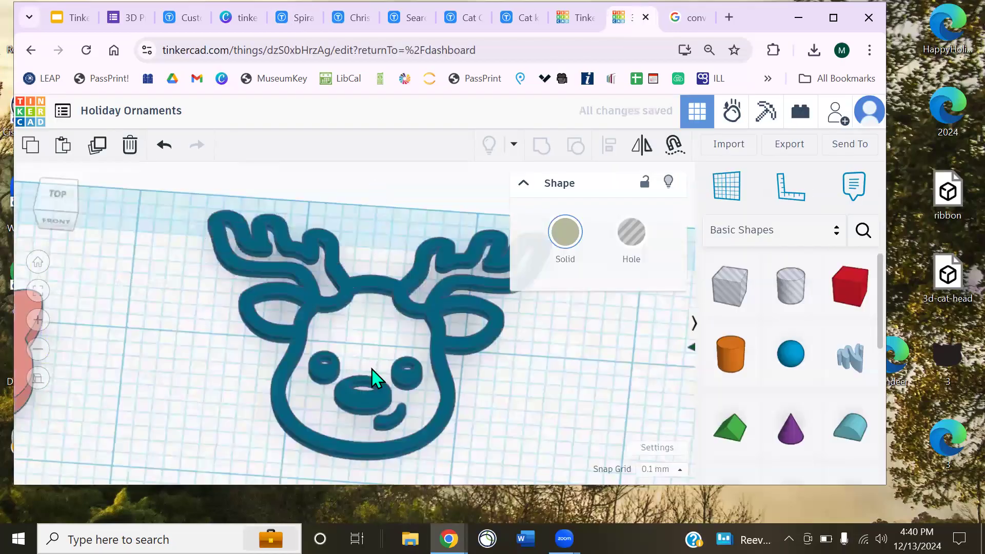
right_drag(404, 398, 381, 252)
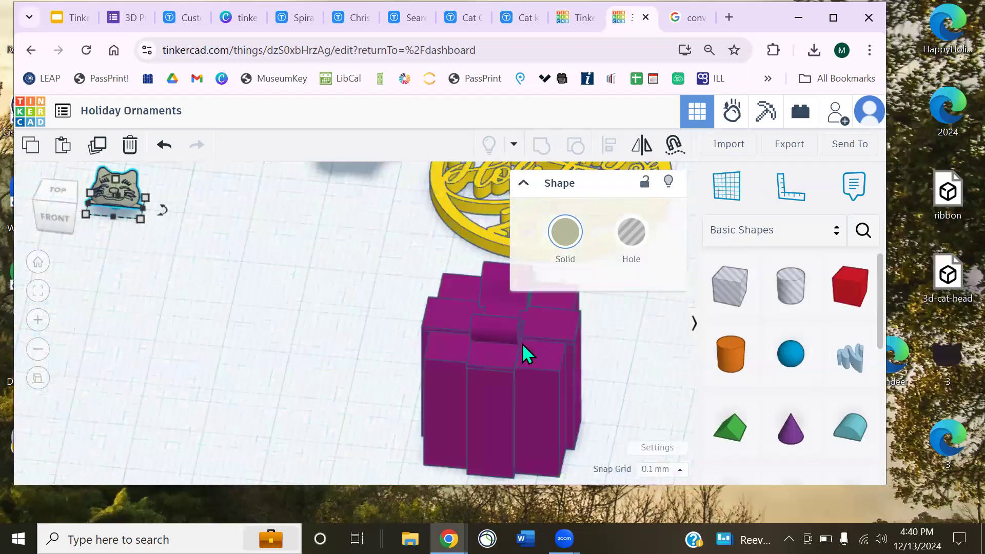
click(485, 412)
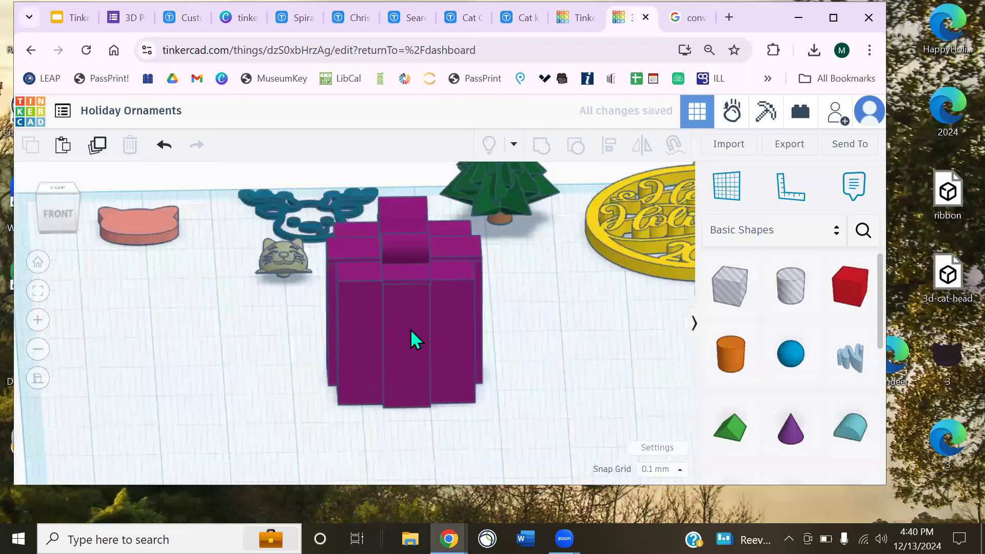
click(403, 331)
alt+drag(418, 334, 248, 363)
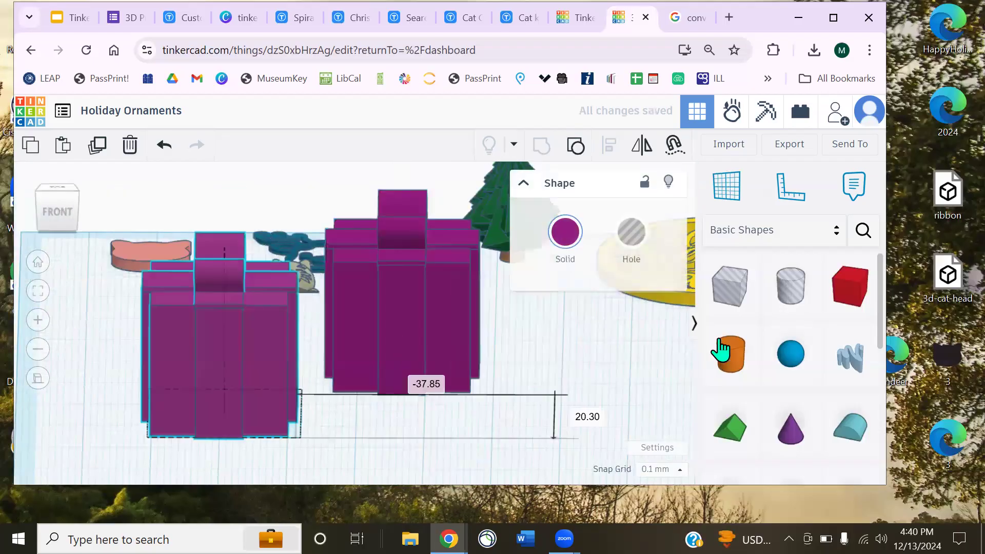
Place a box hole on the workplane beside the gift boxes and adjust its height
drag(730, 286, 565, 409)
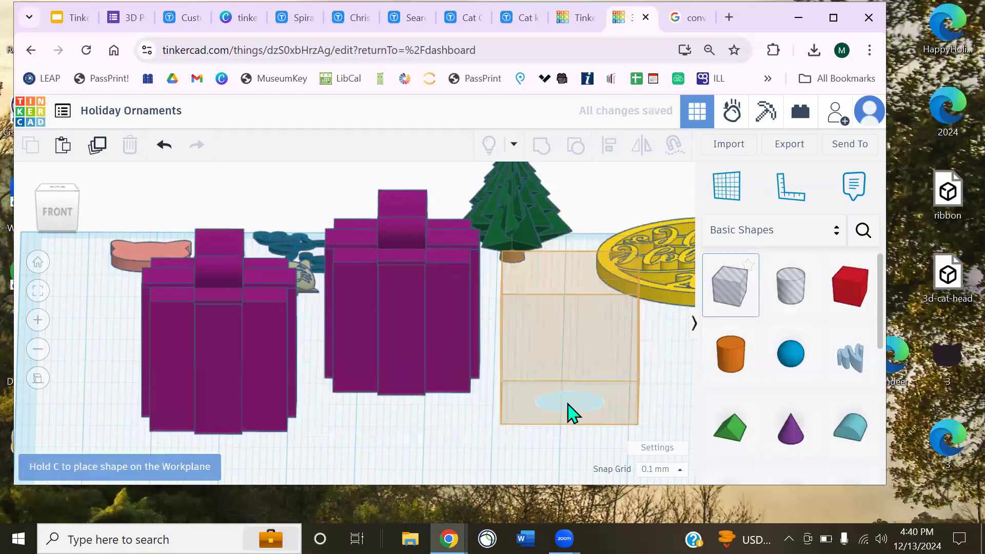
click(451, 425)
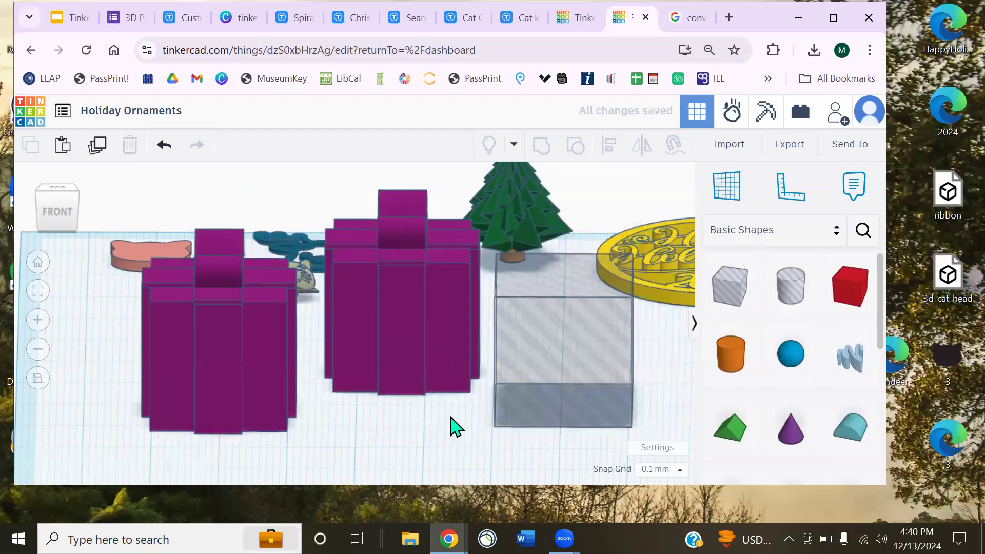
click(545, 286)
middle_drag(448, 364, 323, 367)
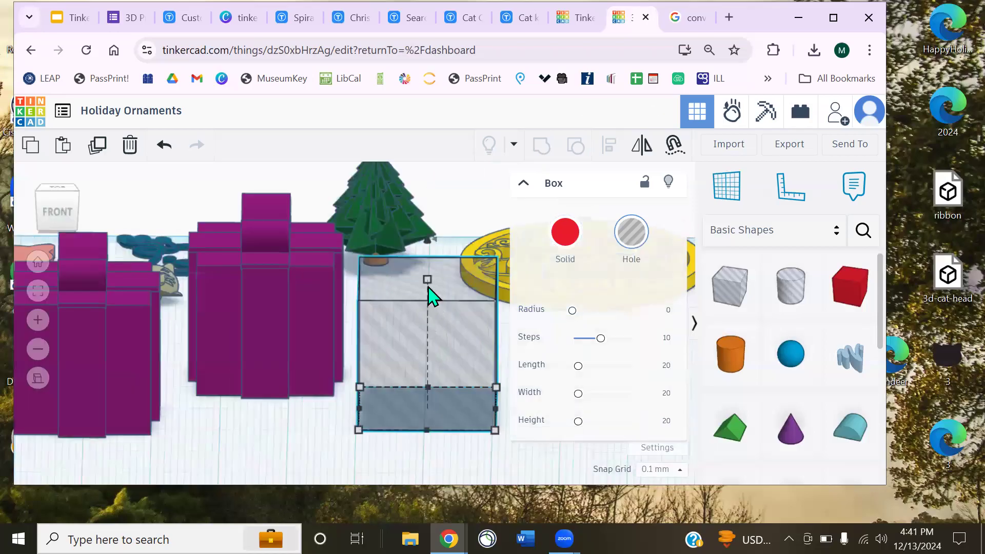
drag(428, 279, 427, 308)
right_drag(313, 389, 326, 225)
drag(429, 260, 428, 242)
mouse_move(308, 356)
right_down()
mouse_move(301, 385)
mouse_move(309, 337)
right_up()
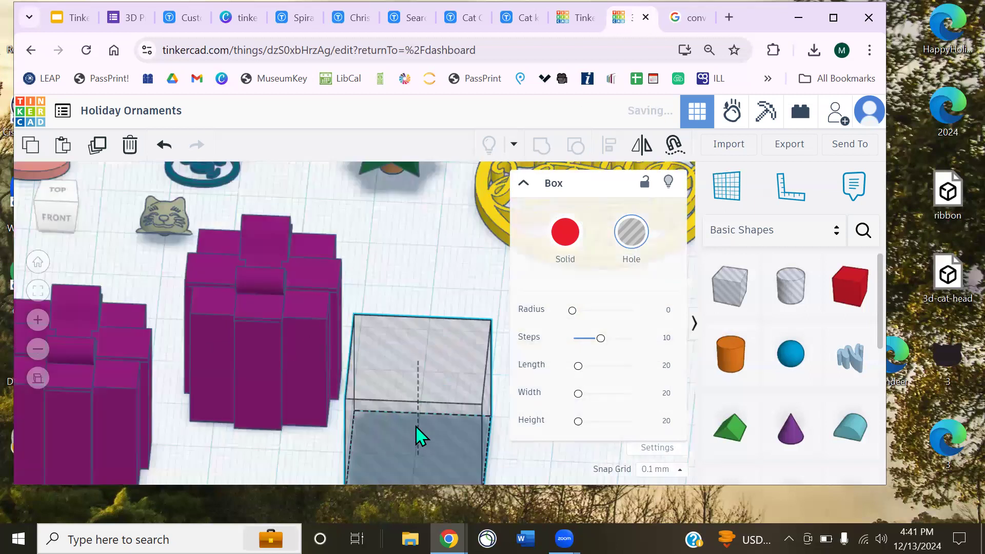
scroll(416, 427, down, 3)
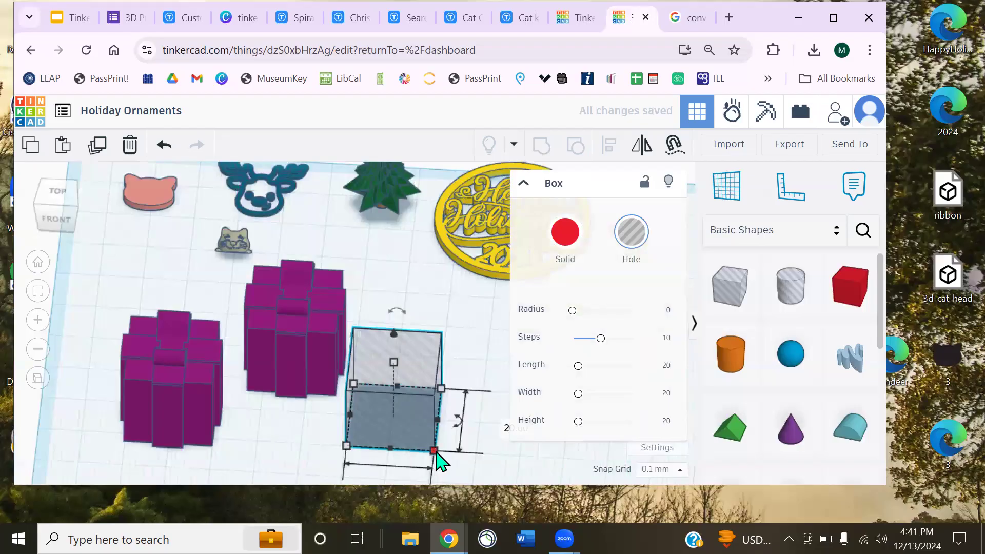
Scale the box hole up and place it around the original gift box, moving the copy about 26.6 mm aside
alt+shift+drag(436, 452, 201, 384)
drag(110, 394, 60, 385)
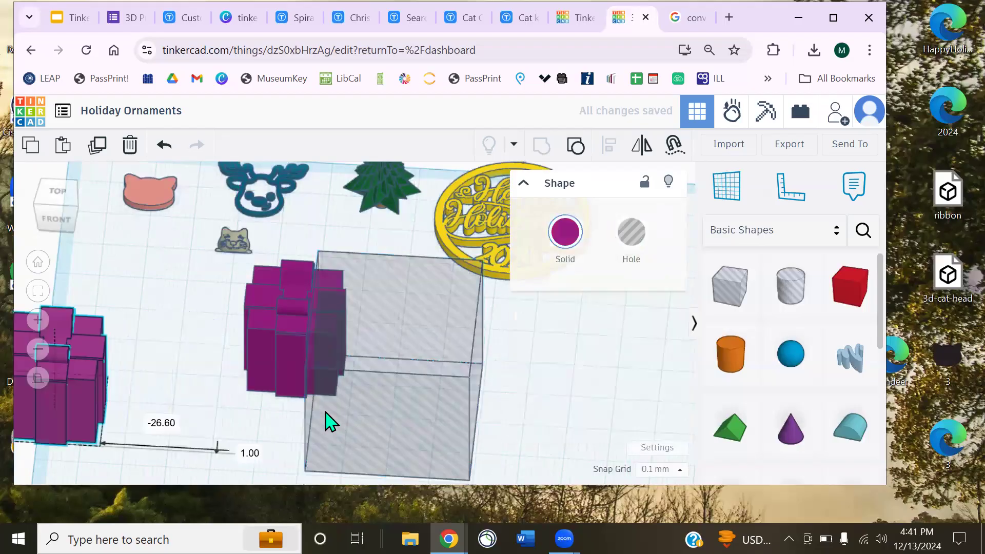
drag(454, 447, 363, 396)
shift+click(301, 261)
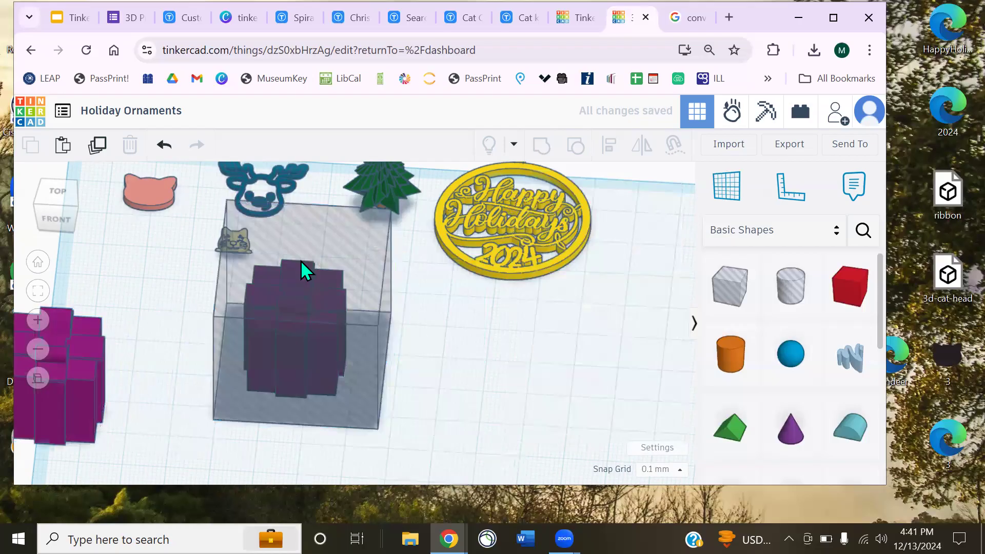
Set the height of the box hole around the original gift box to about 18.6 mm, leaving the bow above it
drag(300, 268, 334, 353)
scroll(334, 352, up, 3)
middle_drag(469, 335, 476, 328)
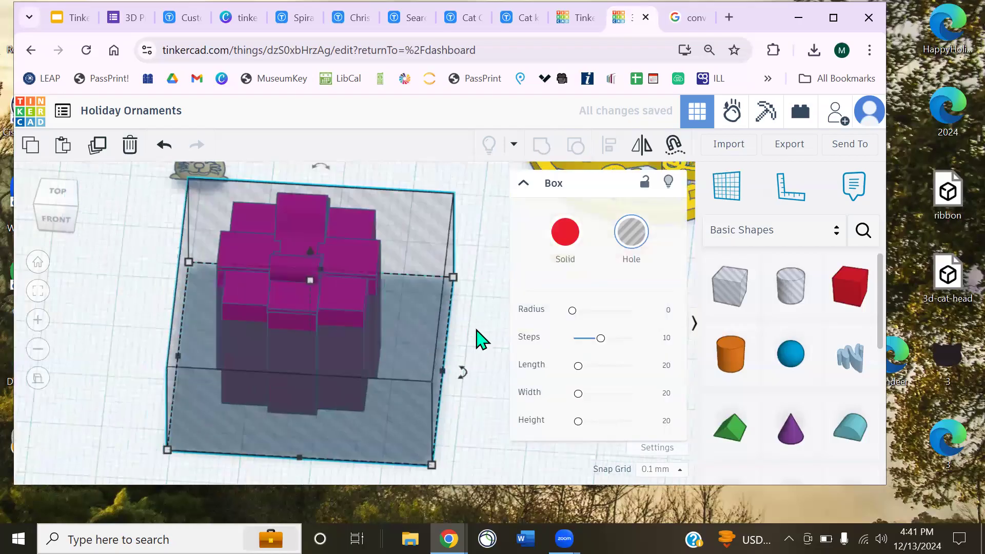
right_drag(485, 307, 391, 394)
middle_drag(311, 246, 305, 291)
drag(305, 290, 302, 277)
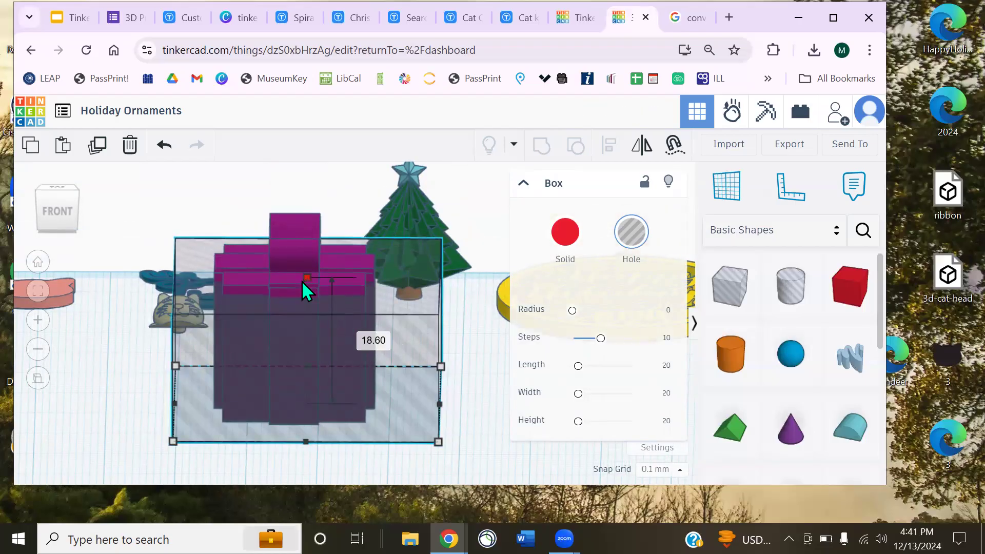
Group the box hole with the original gift box to cut away everything below the lid and bow
click(456, 334)
right_drag(456, 334, 456, 391)
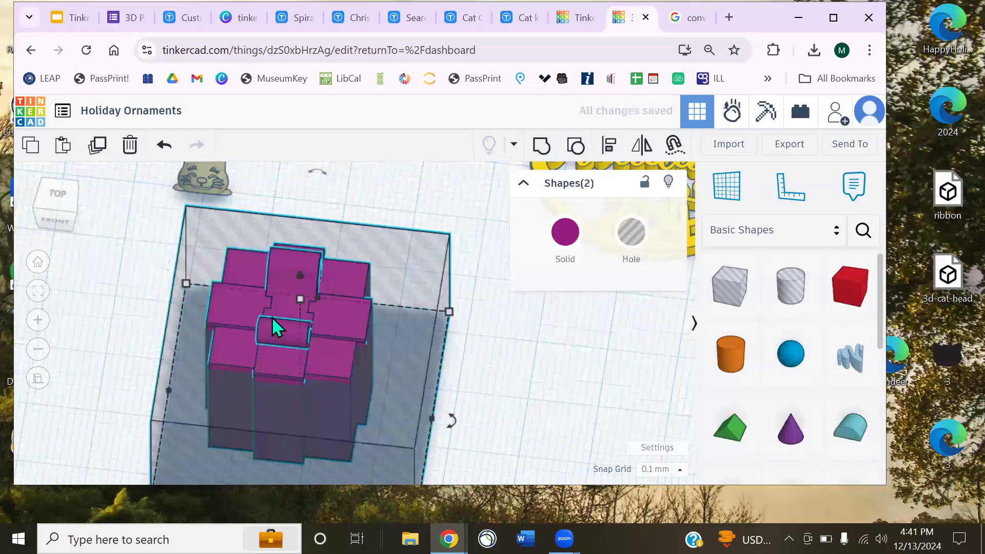
key(ctrl+g)
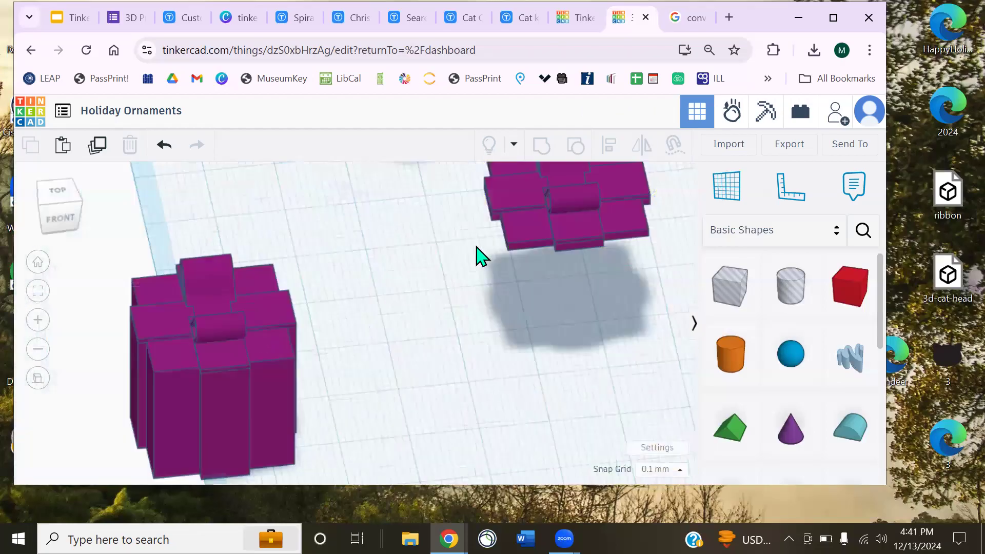
Set the workplane on top of the remaining gift box and place a box hole beside the box
click(727, 196)
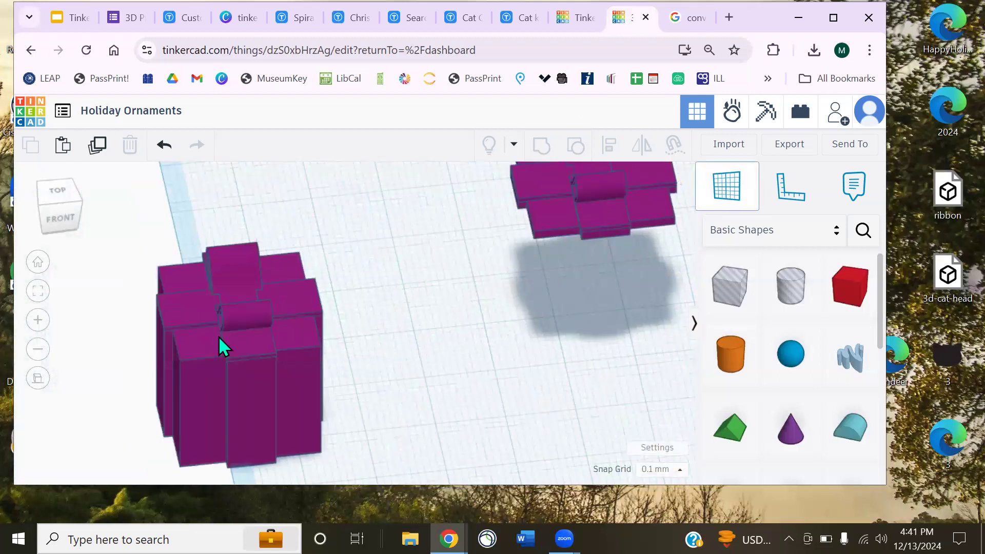
click(200, 354)
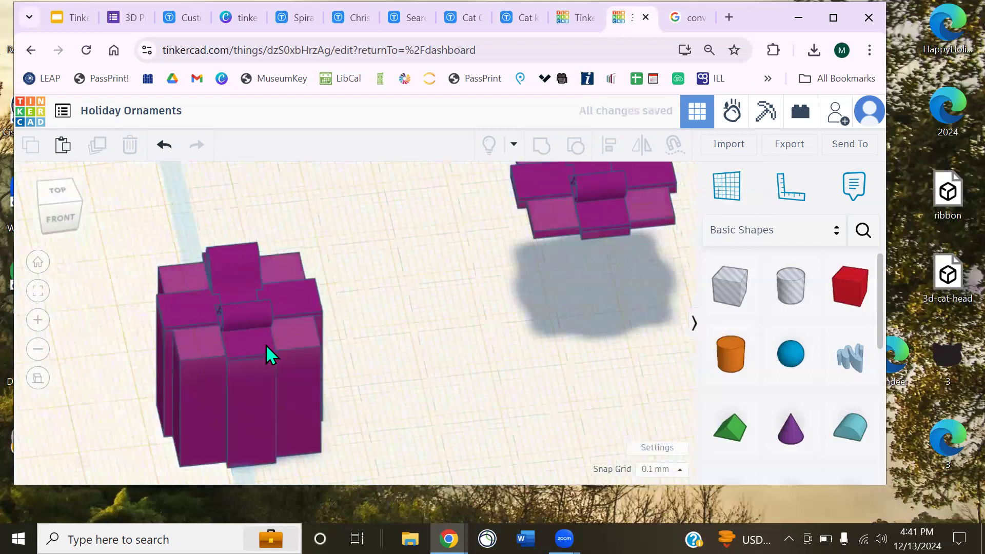
drag(730, 286, 310, 327)
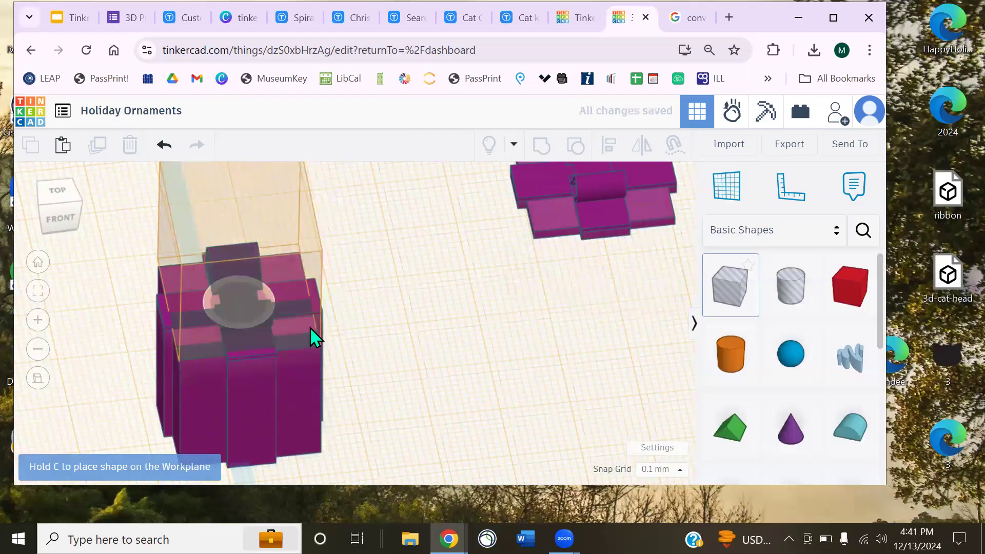
drag(407, 320, 407, 320)
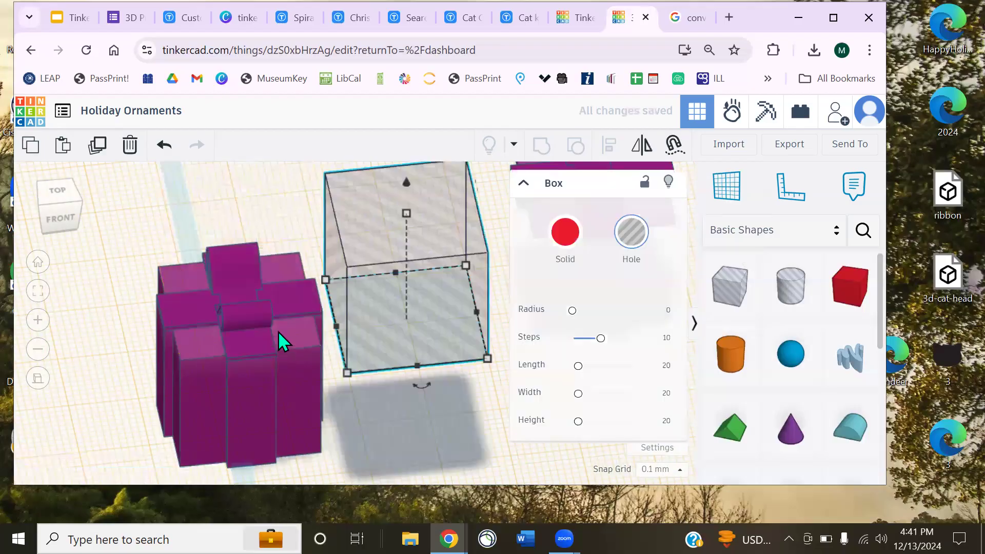
Align the box hole to the centre of the remaining gift box in both horizontal directions
right_drag(261, 322, 296, 358)
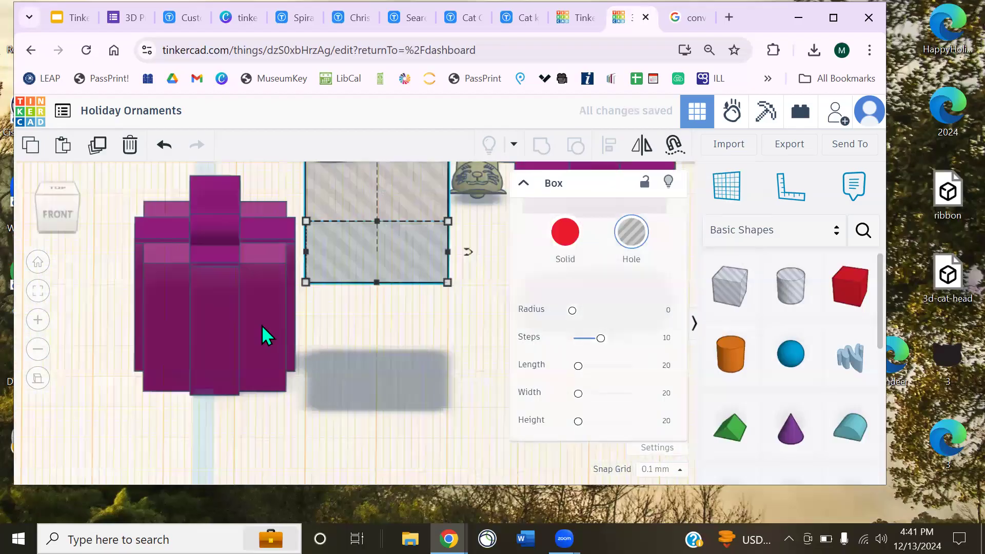
right_drag(261, 325, 258, 310)
scroll(257, 310, down, 3)
drag(218, 293, 407, 387)
click(609, 148)
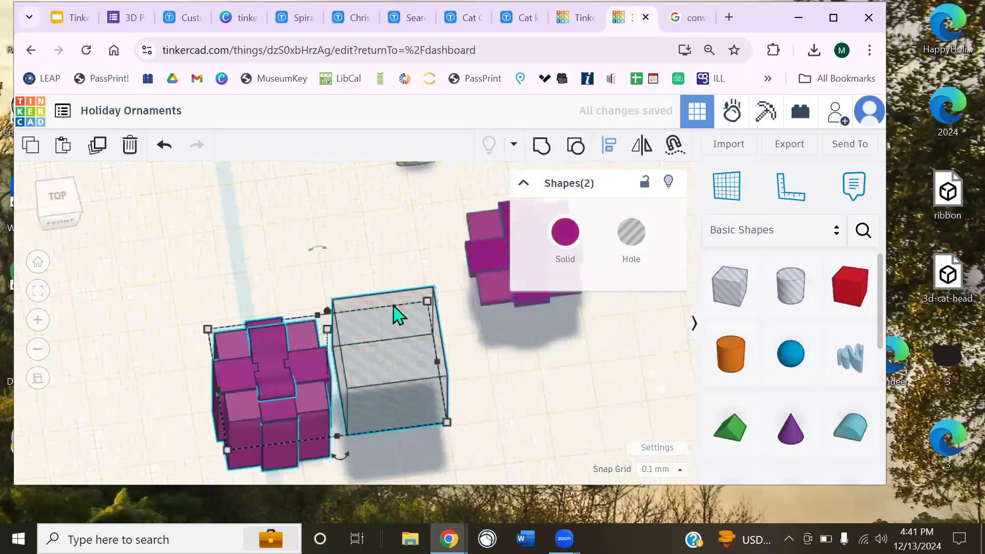
click(206, 393)
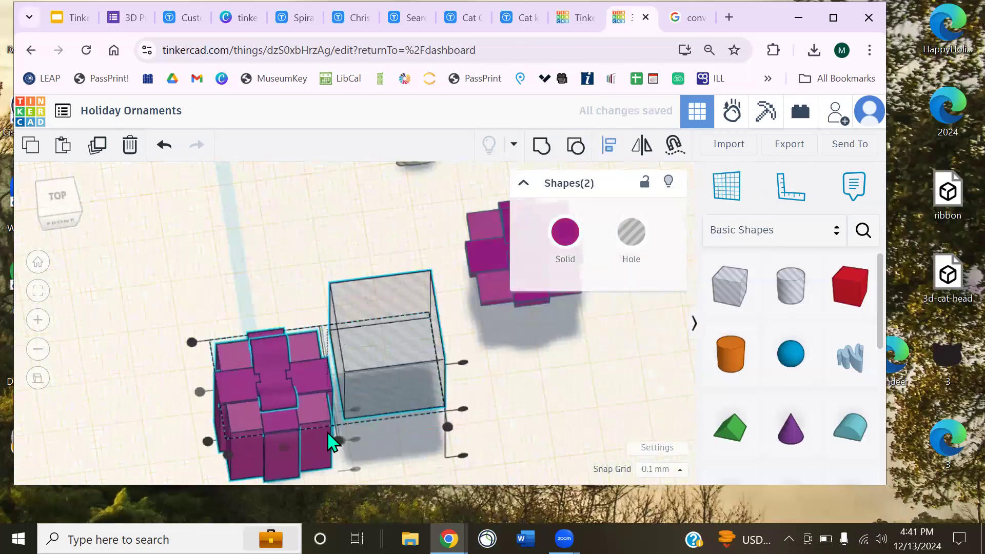
click(337, 439)
click(426, 366)
Enlarge the box hole so that it extends past the sides of the remaining gift box
right_drag(410, 354, 352, 378)
right_drag(417, 382, 358, 367)
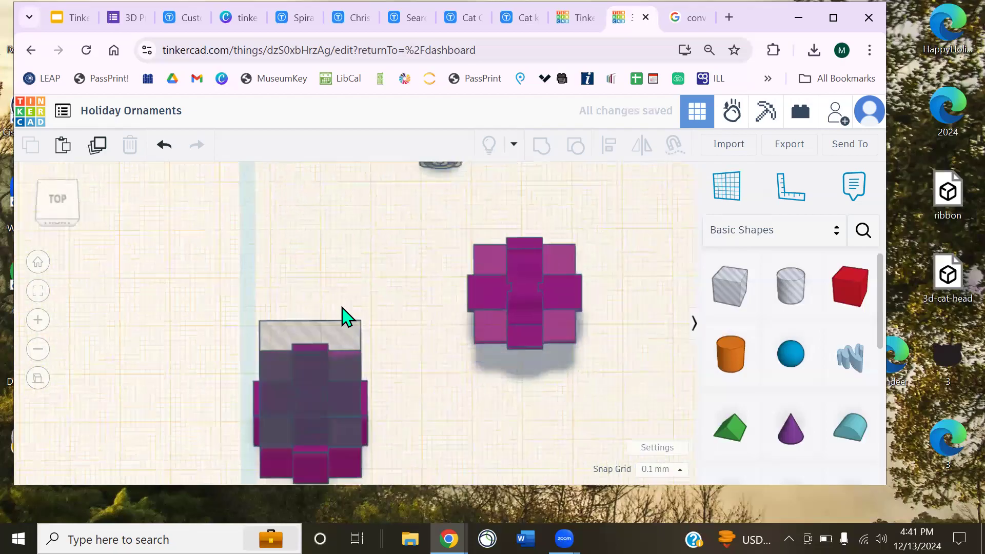
right_drag(343, 307, 351, 351)
click(333, 377)
drag(354, 413, 415, 428)
Return the workplane to the base and lower the box hole by 3.1 mm to 16.9 mm above it
click(437, 390)
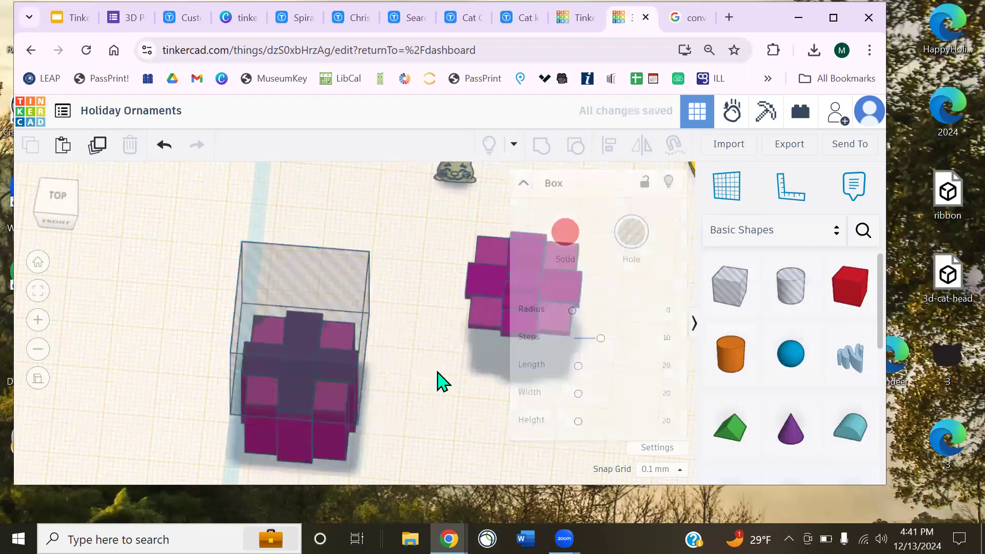
right_drag(425, 352, 405, 336)
scroll(691, 220, up, 2)
click(733, 195)
middle_drag(450, 297, 454, 449)
scroll(333, 267, down, 3)
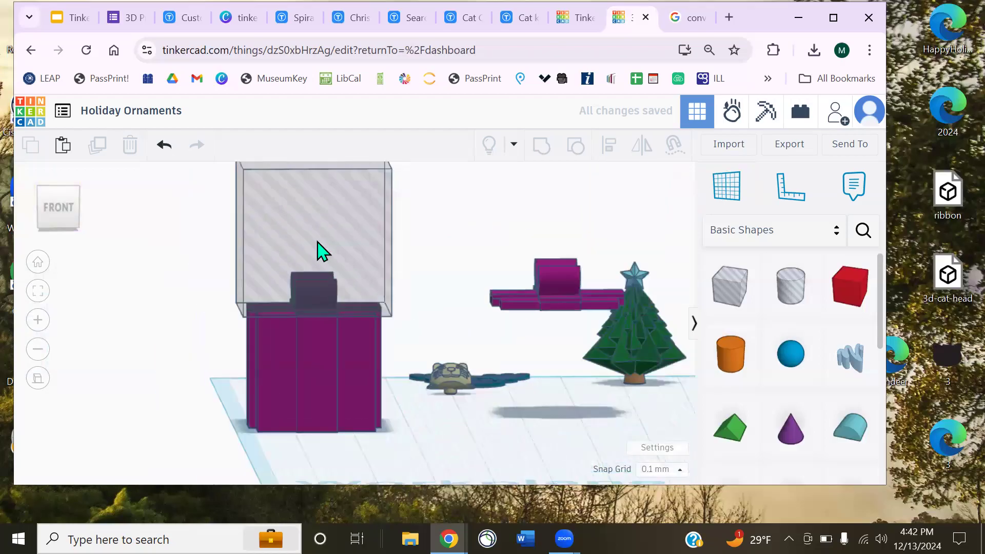
click(322, 215)
mouse_move(324, 177)
drag(325, 165, 327, 177)
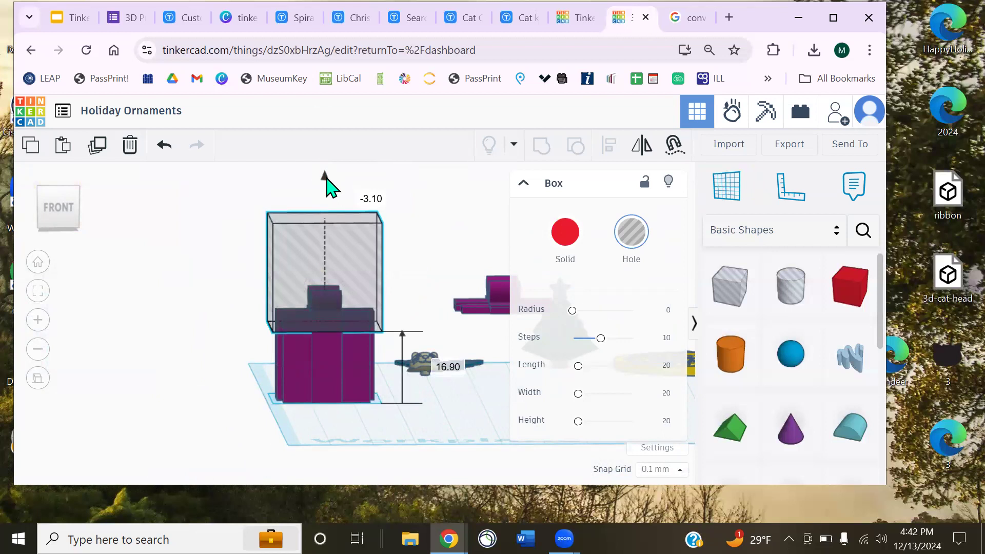
Group the box hole with the gift box to cut off its lid and bow
click(210, 318)
right_drag(228, 372, 277, 361)
drag(222, 339, 343, 418)
click(541, 153)
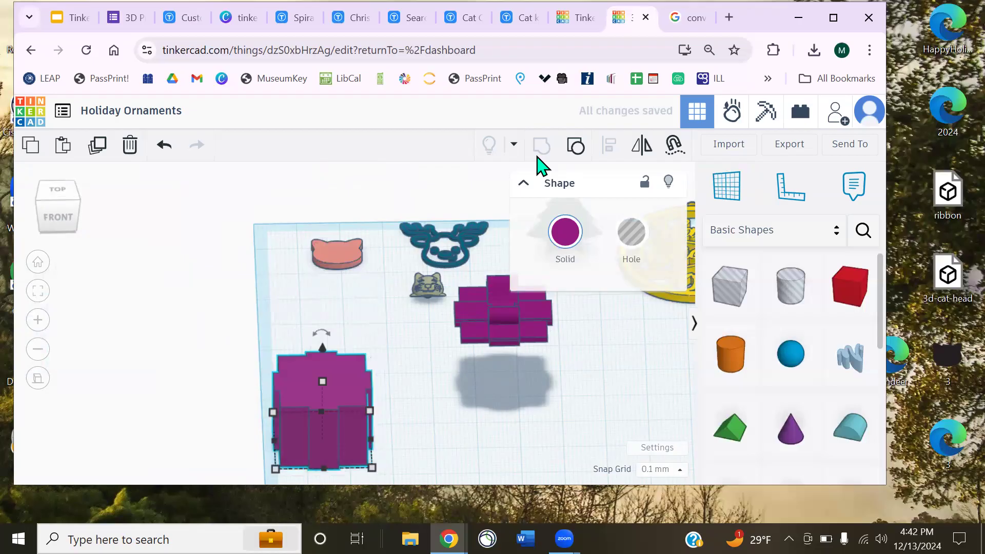
Move the bow lid beside the cut gift box and the small cat head just behind the box
drag(511, 334, 511, 351)
drag(475, 394, 463, 399)
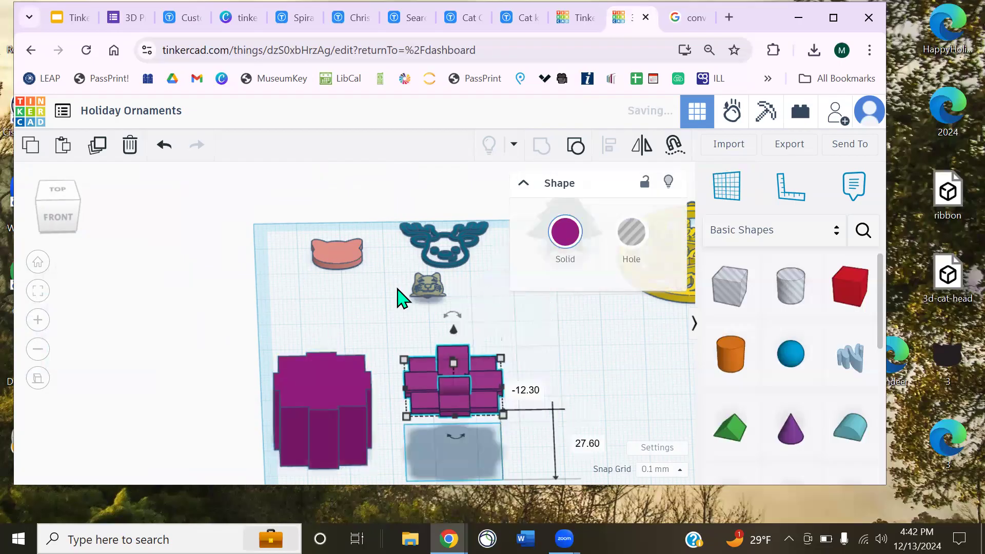
drag(428, 288, 356, 316)
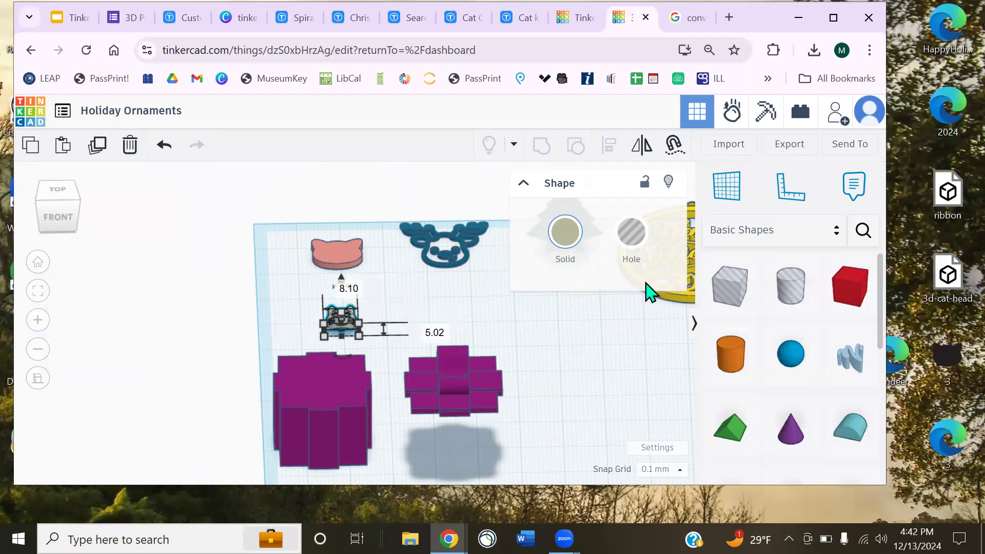
Set the workplane on the cut gift box's top face and drop the cat head onto that plane
click(729, 192)
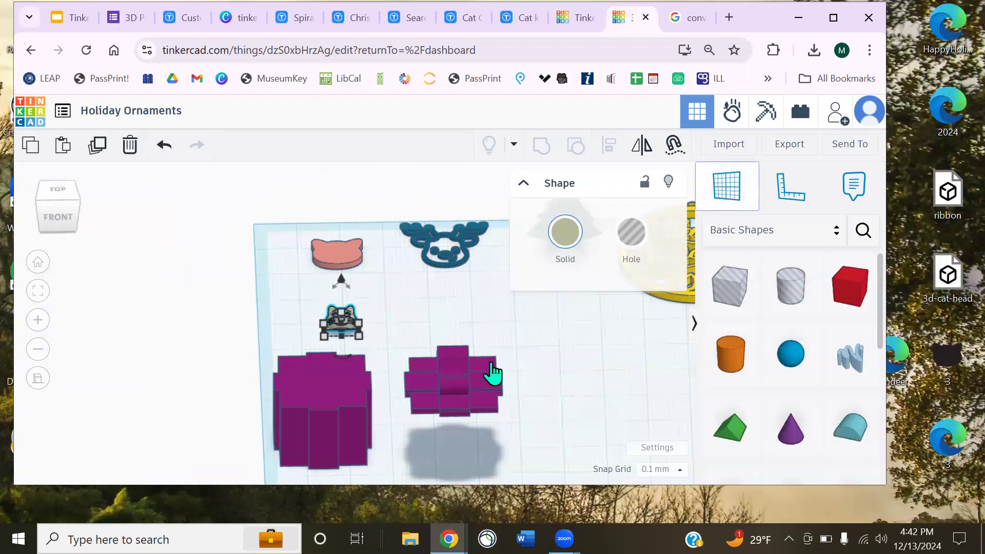
click(324, 392)
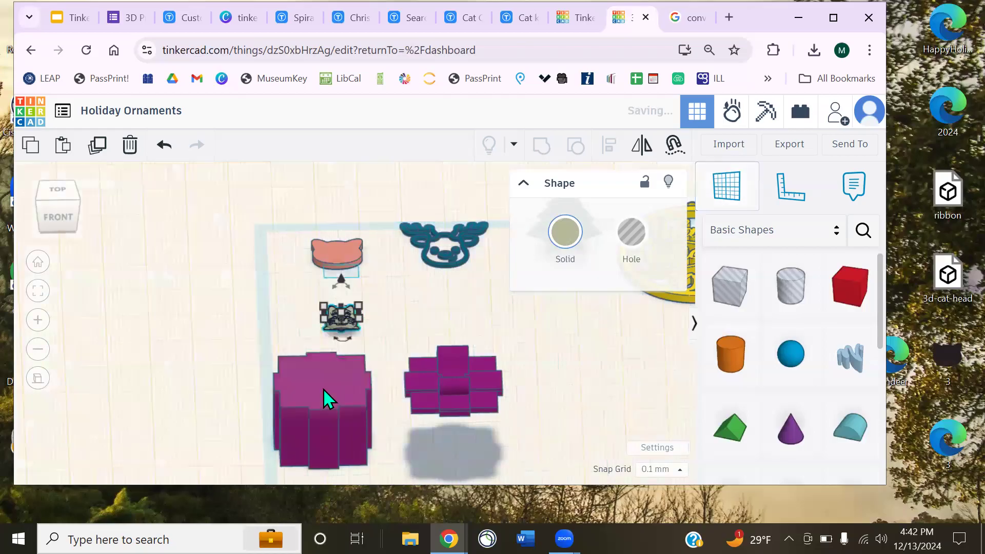
click(346, 320)
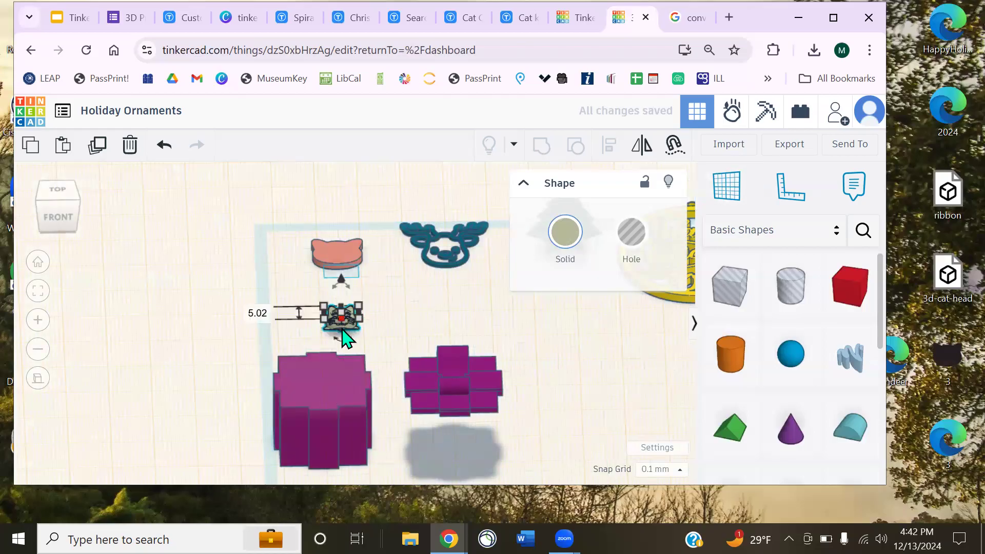
key(d)
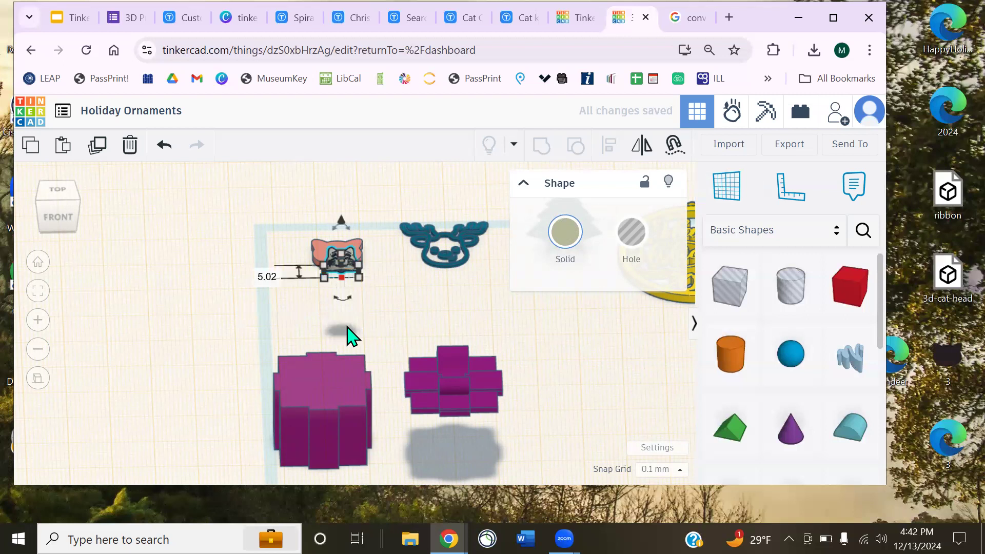
drag(346, 279, 363, 351)
key(ctrl+z)
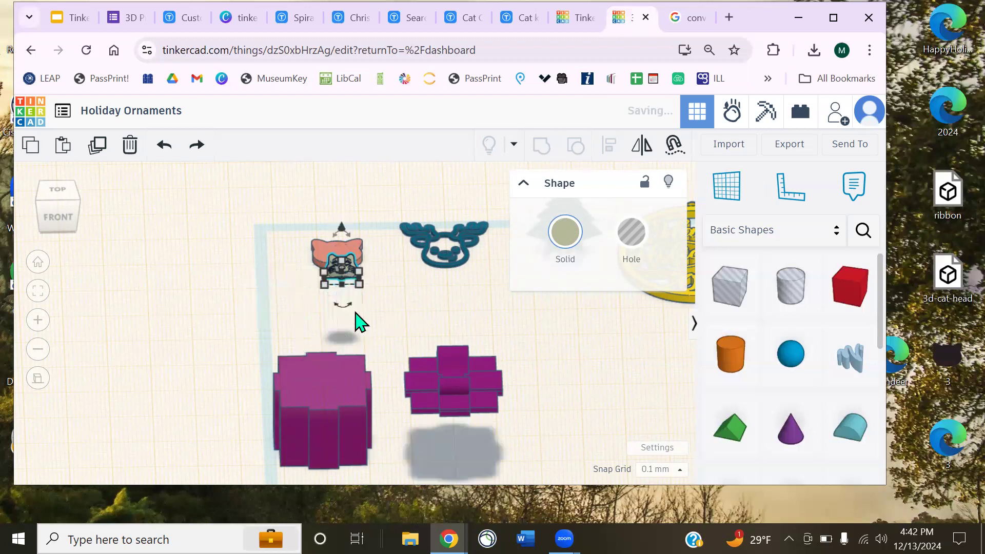
scroll(372, 323, down, 2)
right_drag(354, 272, 353, 292)
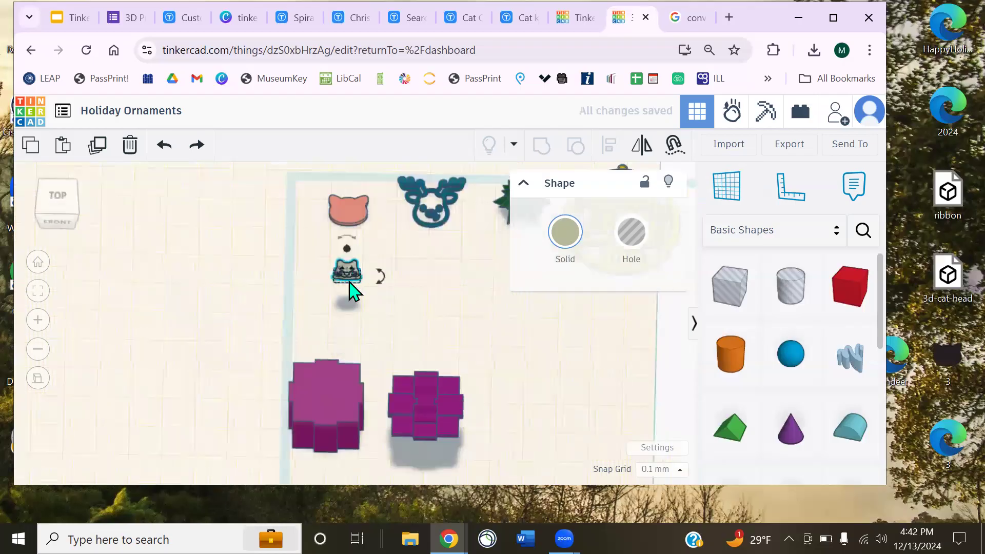
click(376, 300)
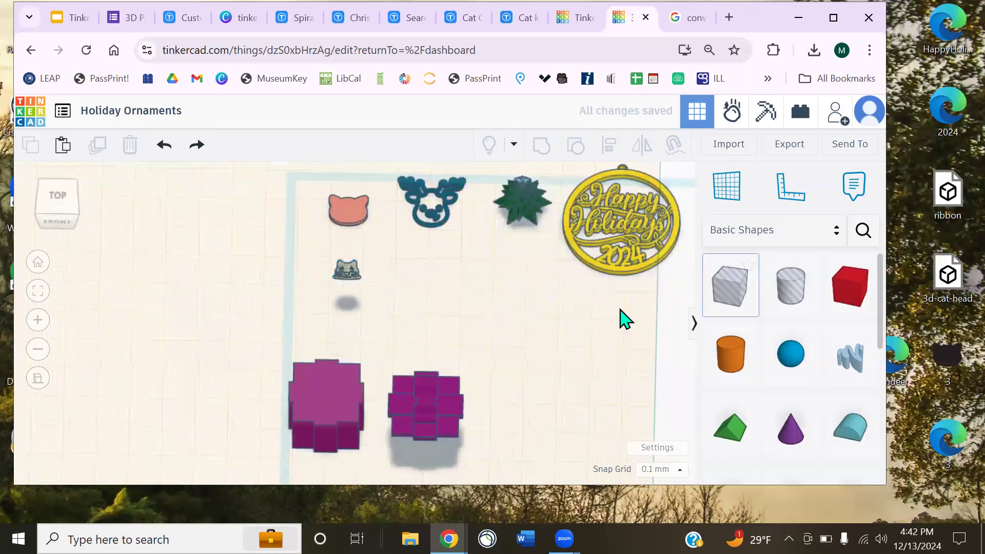
drag(731, 285, 589, 313)
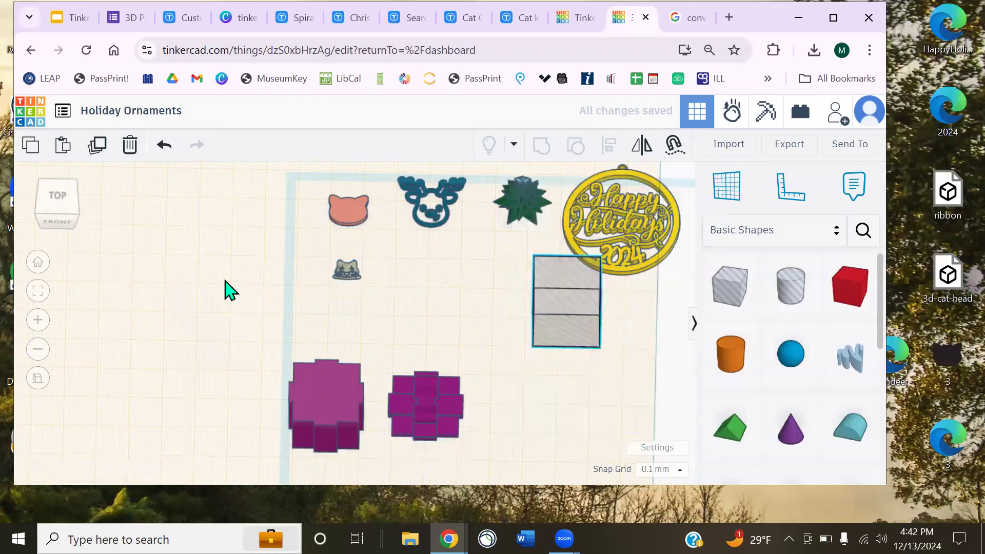
key(Delete)
scroll(318, 313, up, 2)
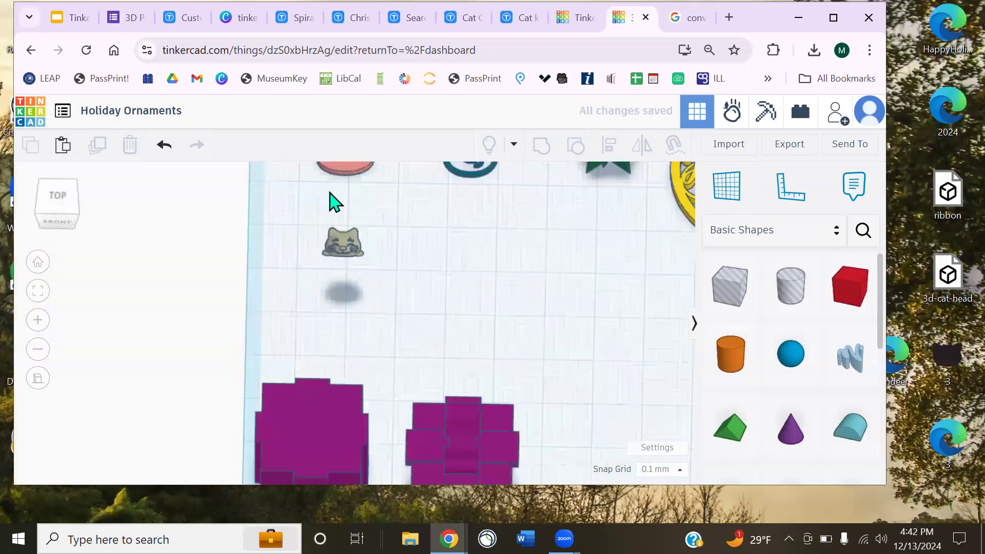
Move the small cat head onto the top face of the cut gift box
scroll(331, 203, up, 2)
drag(359, 195, 318, 444)
scroll(277, 281, down, 2)
shift+right_drag(290, 281, 336, 137)
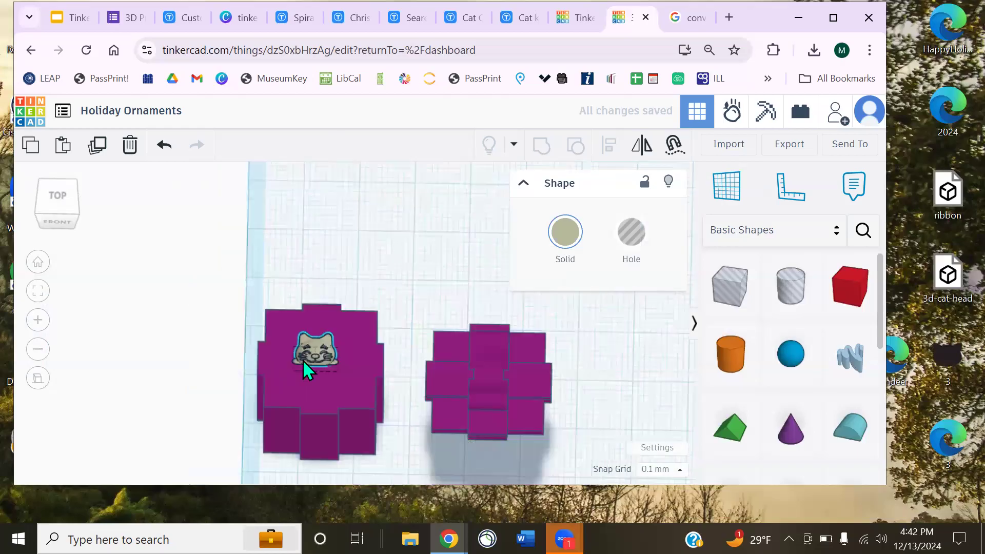
Scale the cat head proportionally to about 18.3 by 11.35 mm on top of the gift box
click(206, 365)
click(186, 356)
right_drag(318, 338, 329, 378)
click(339, 351)
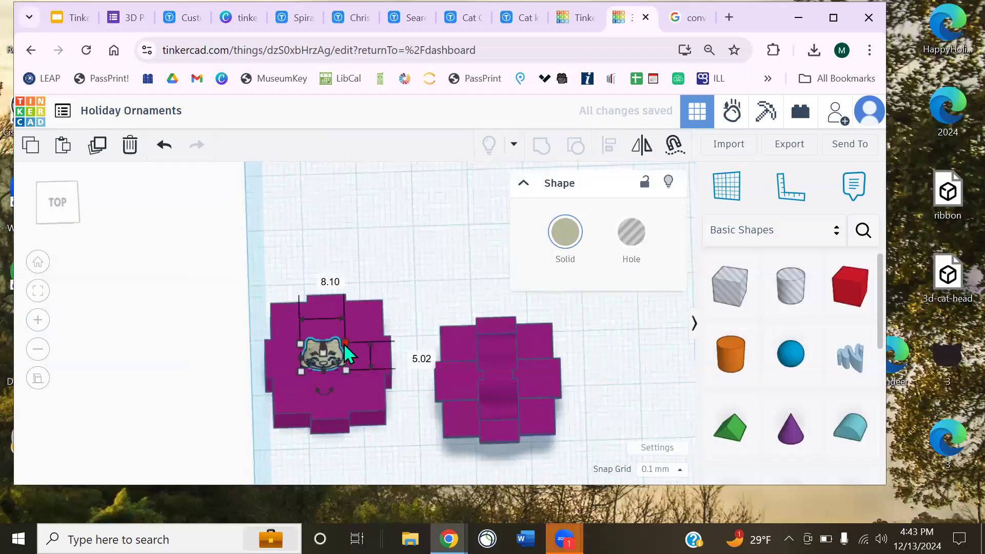
shift+drag(344, 343, 373, 328)
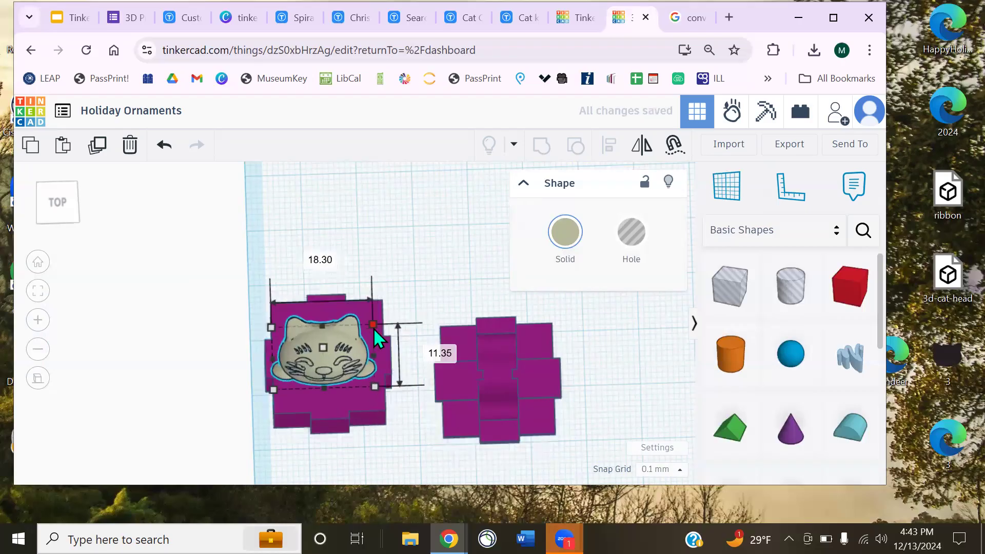
Lower the cat head by 2.6 mm into the gift box, to 14.3 mm above the workplane
click(228, 361)
right_drag(255, 323, 292, 329)
right_drag(358, 308, 348, 317)
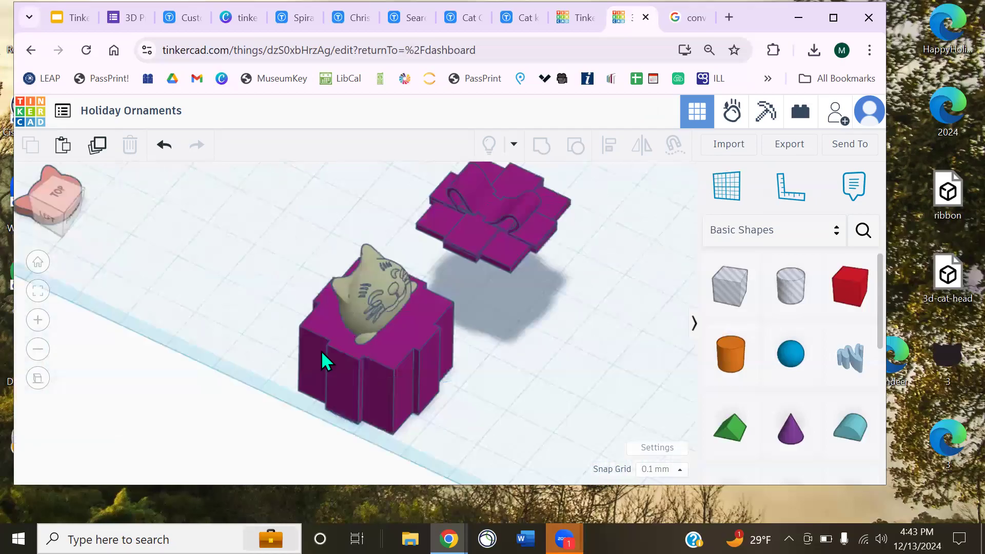
right_drag(321, 350, 354, 349)
click(365, 341)
right_drag(473, 290, 478, 211)
middle_drag(455, 232, 426, 258)
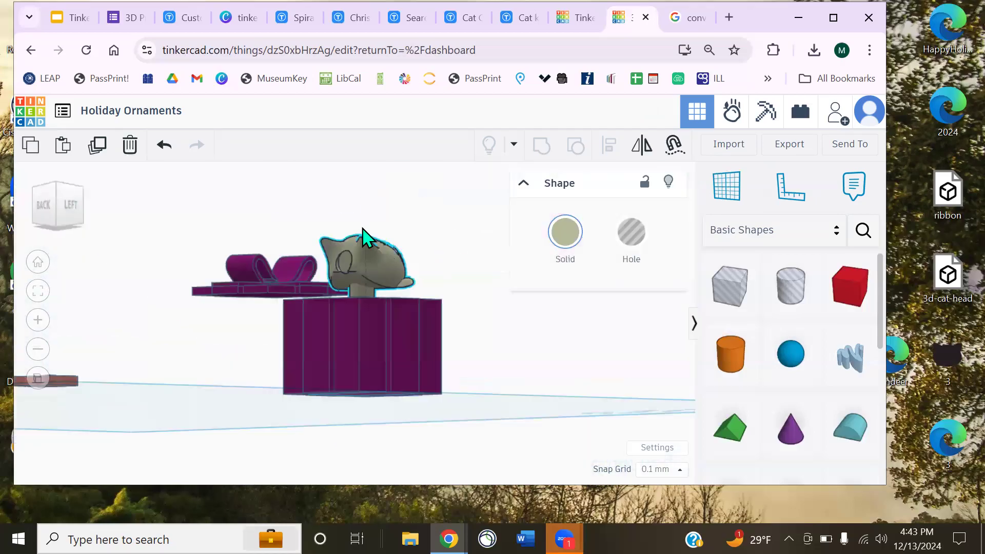
middle_drag(362, 228, 346, 237)
middle_drag(428, 248, 489, 321)
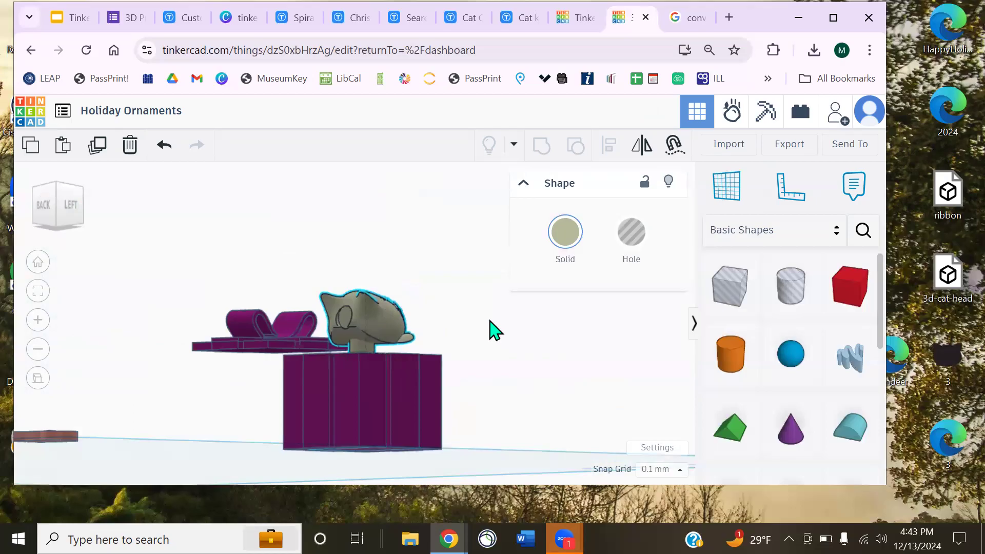
right_drag(455, 321, 364, 259)
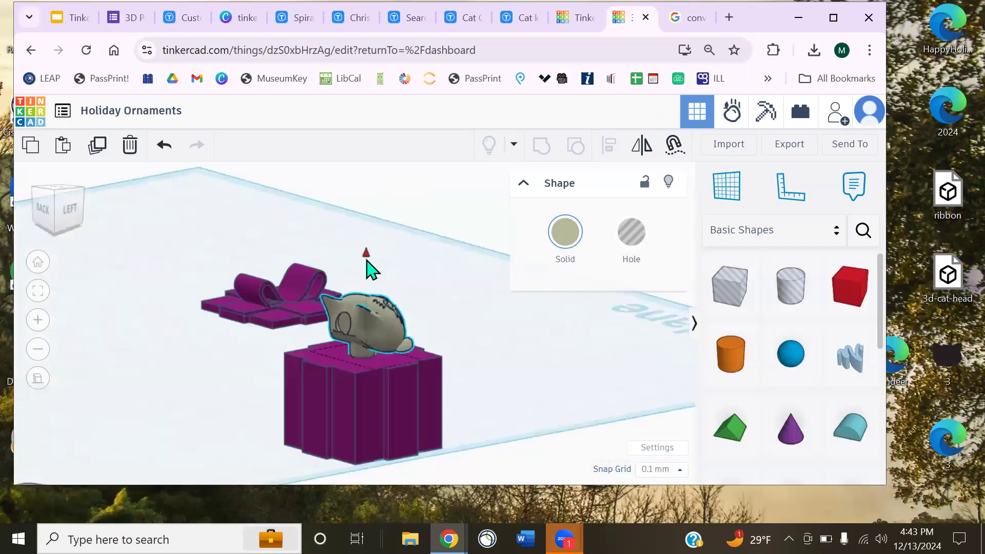
drag(366, 257, 369, 273)
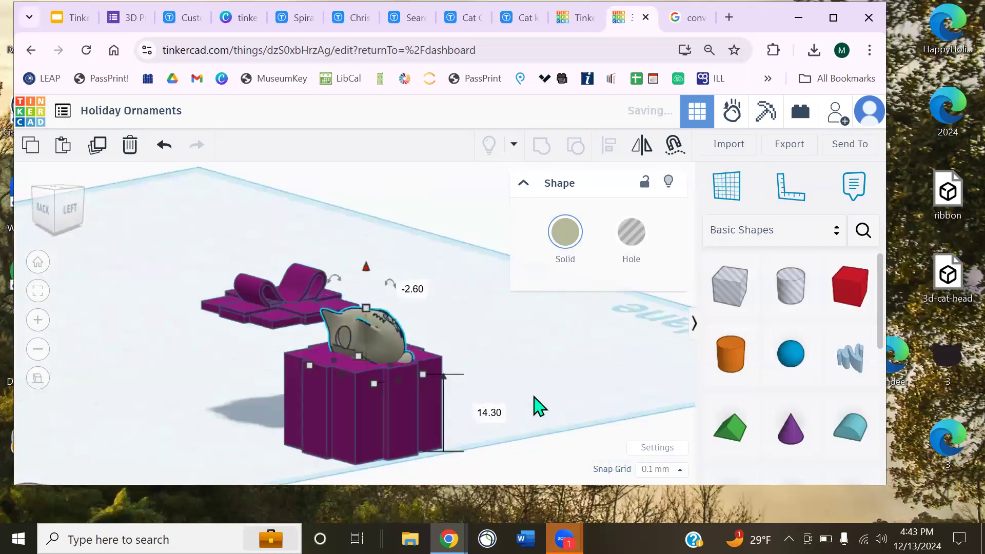
Inspect the cat head's placement in the gift box from the back, front and top
right_drag(339, 402, 491, 367)
right_drag(274, 350, 619, 341)
right_drag(275, 315, 318, 314)
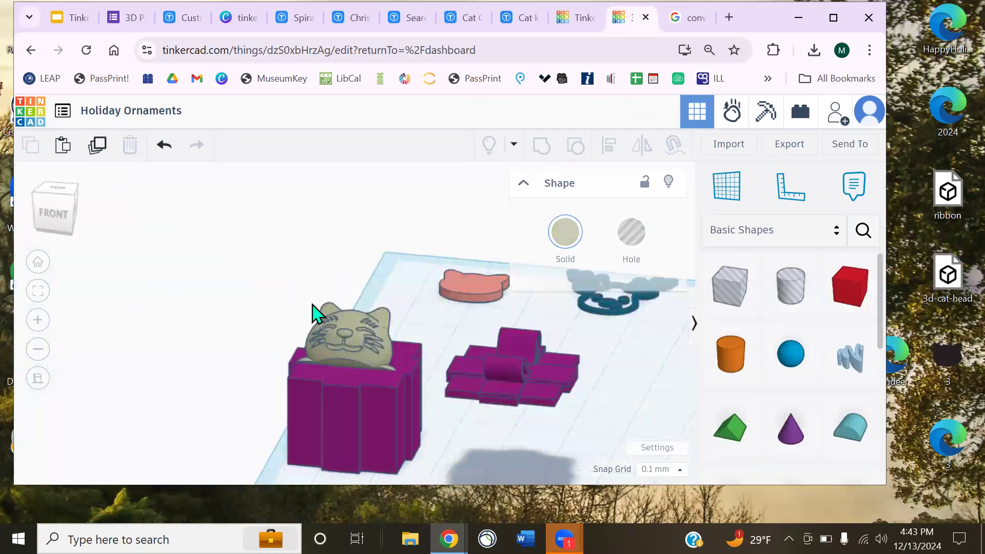
right_drag(87, 306, 324, 289)
mouse_move(322, 289)
mouse_down()
mouse_move(310, 293)
mouse_move(307, 283)
mouse_up()
click(513, 343)
right_drag(391, 349, 502, 390)
click(501, 390)
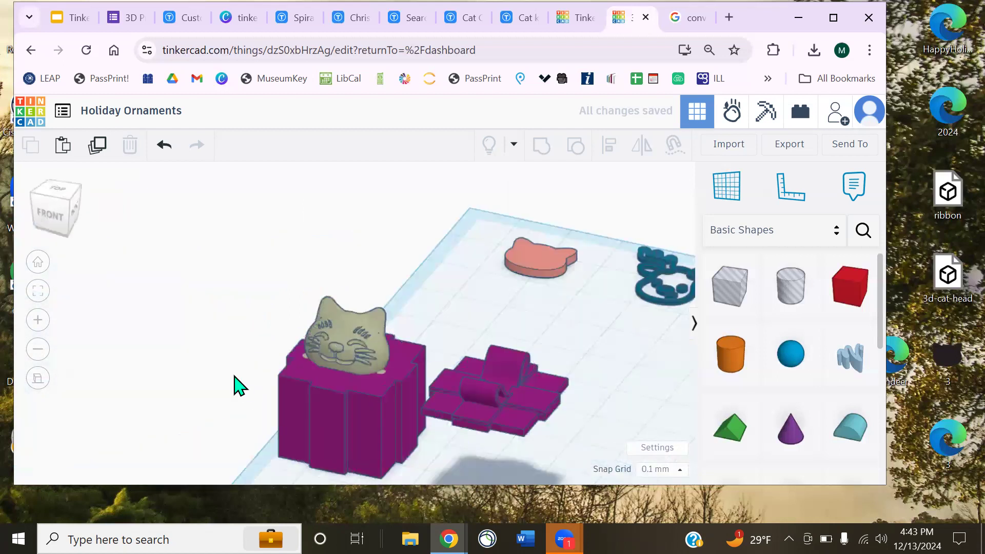
right_drag(287, 367, 257, 345)
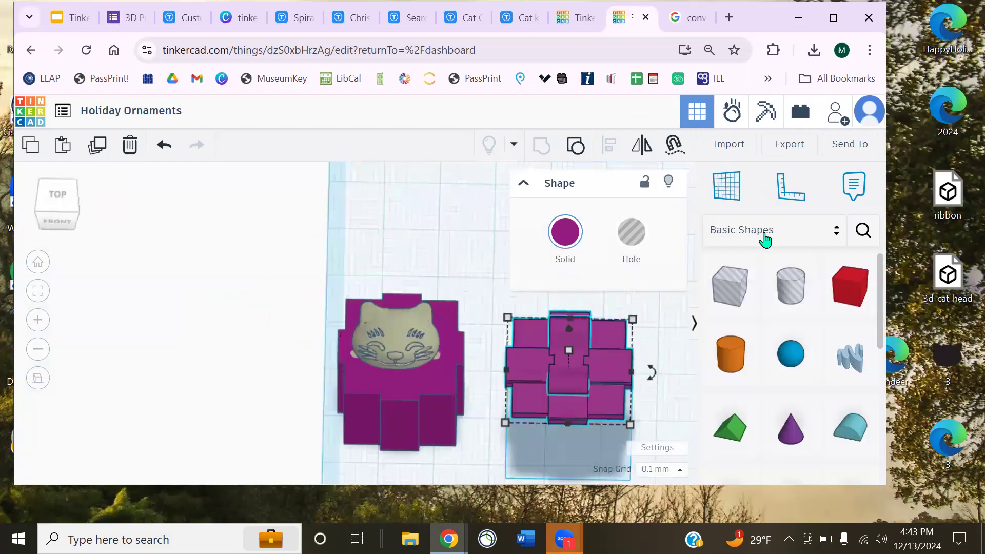
Reset the workplane to the base grid
click(735, 199)
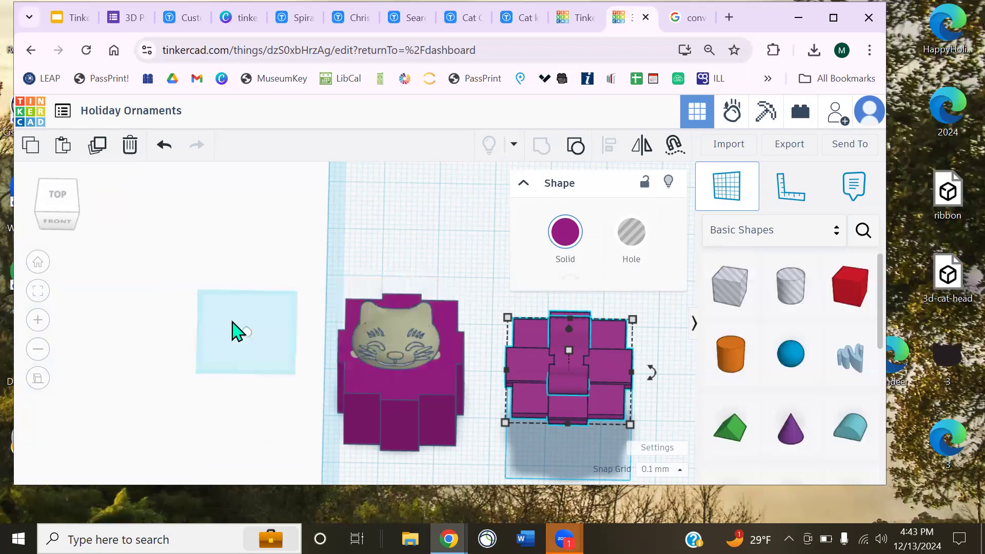
click(234, 331)
Try to align the cat head and the gift box by their middles, and undo the alignment
click(371, 410)
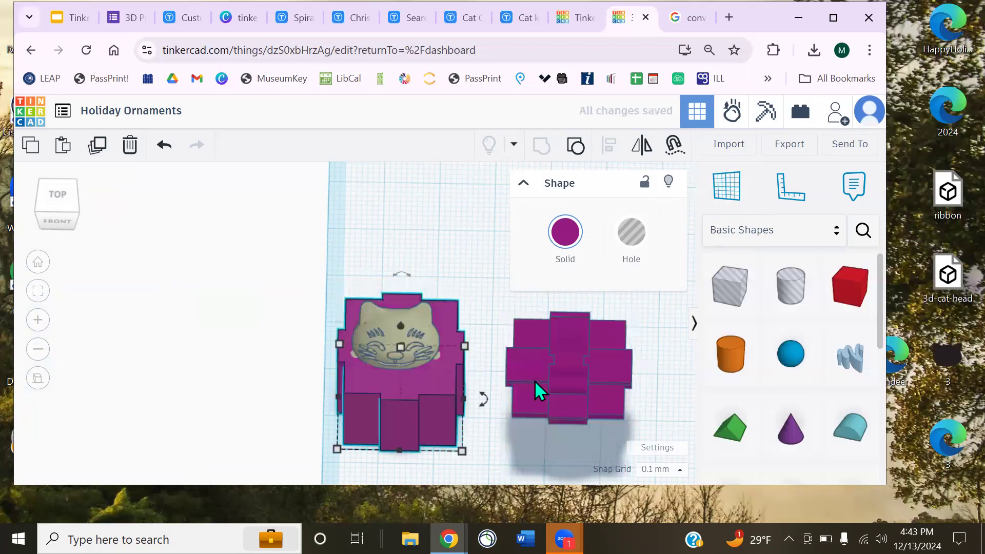
click(308, 310)
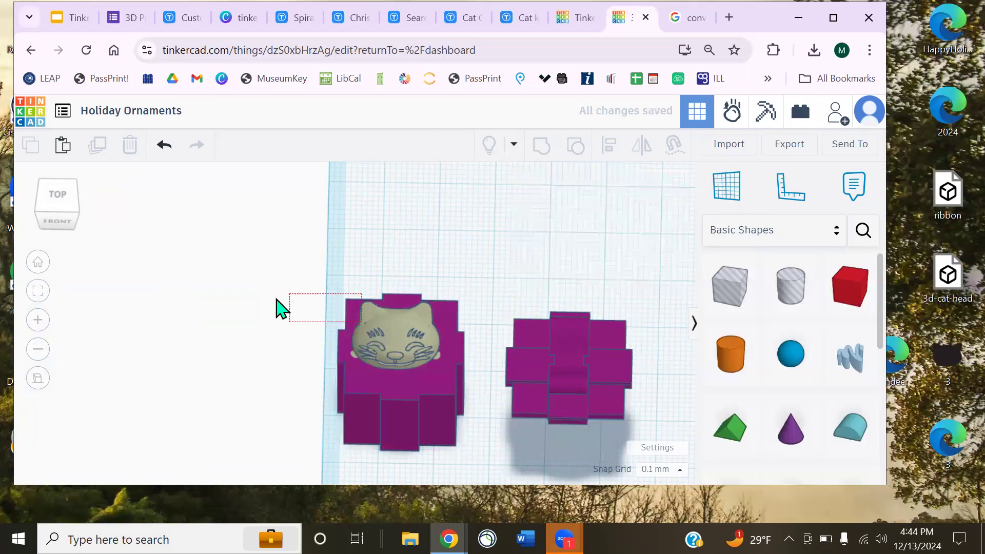
drag(277, 300, 311, 306)
click(609, 145)
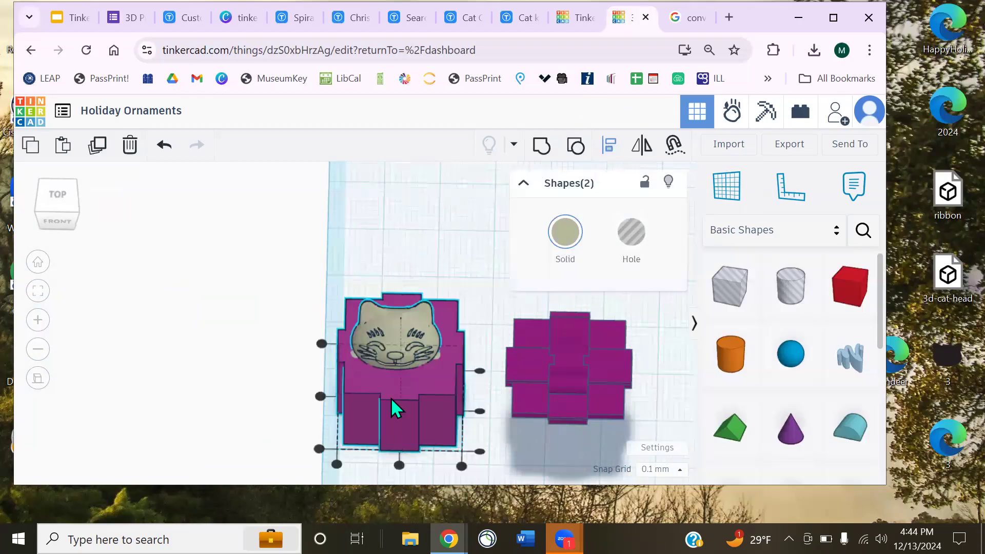
click(320, 395)
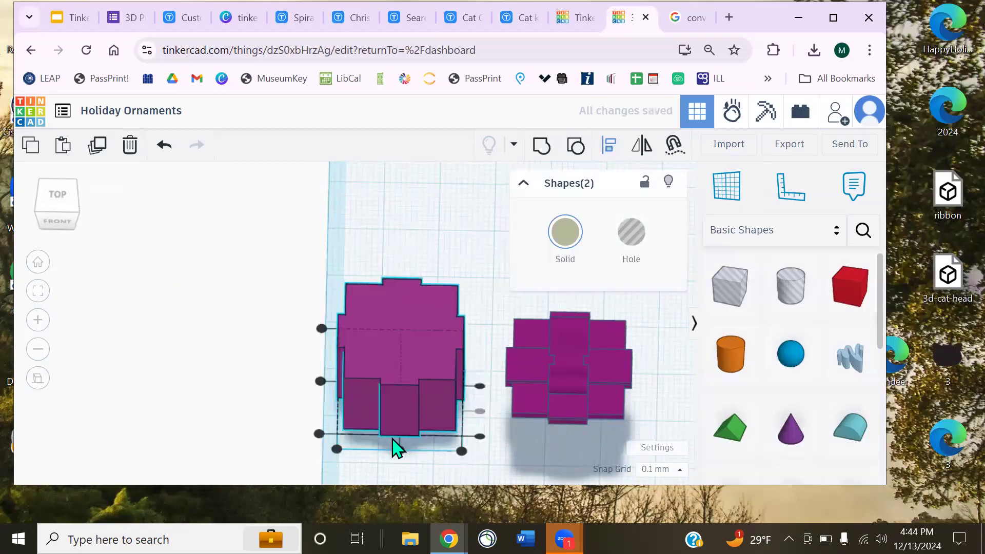
click(232, 396)
right_drag(231, 396, 271, 376)
key(ctrl+z)
middle_drag(271, 376, 234, 303)
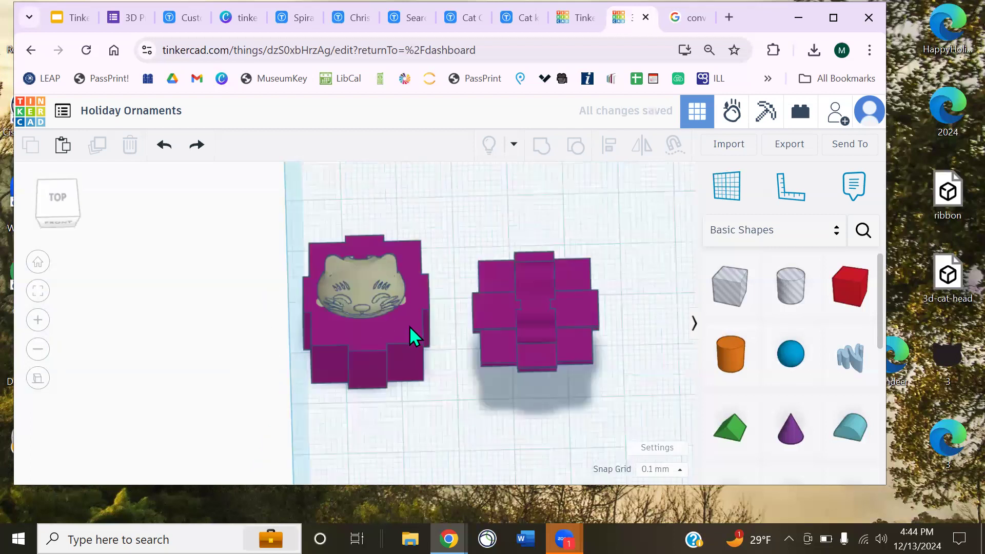
Centre the cat head and gift box on each other from side to side and group them
click(410, 326)
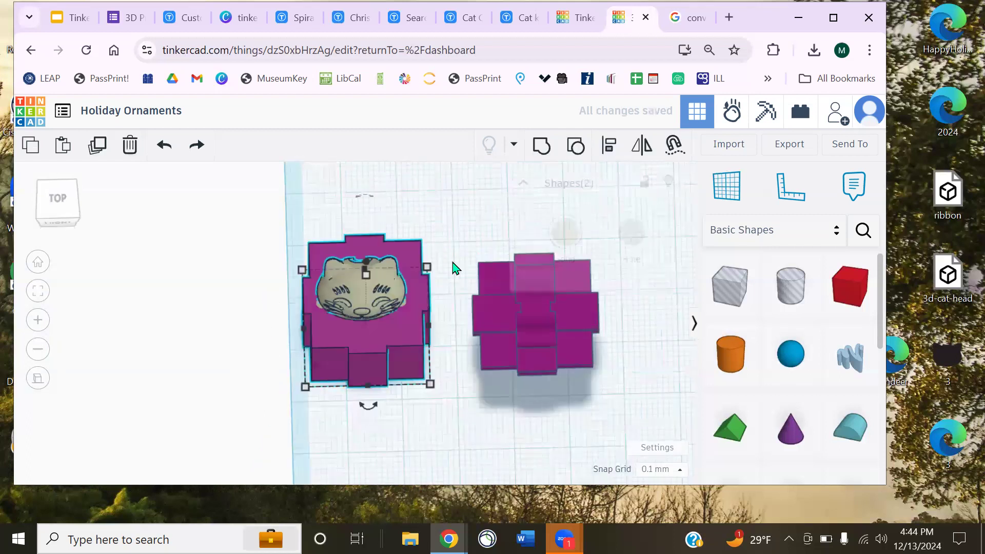
right_drag(213, 336, 288, 385)
click(284, 373)
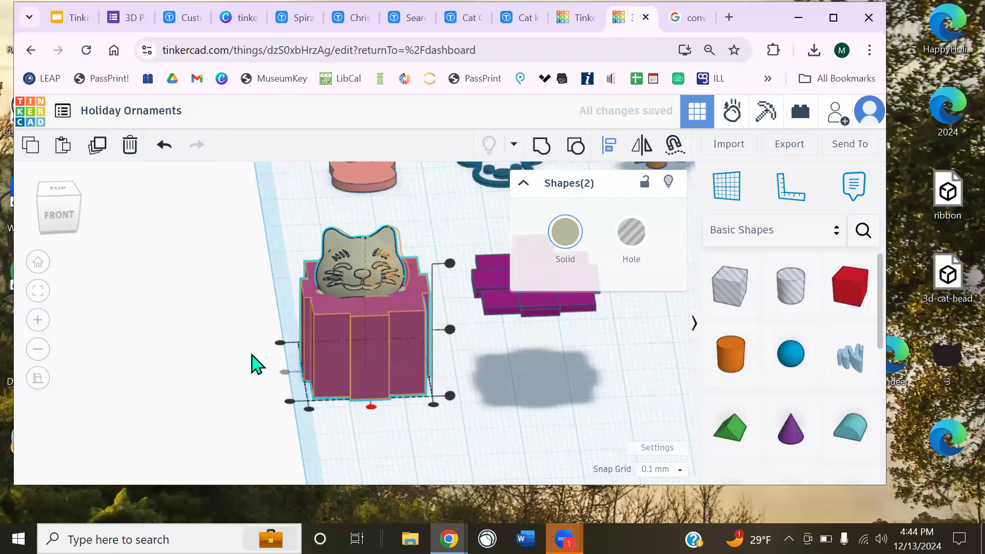
right_drag(222, 325, 249, 247)
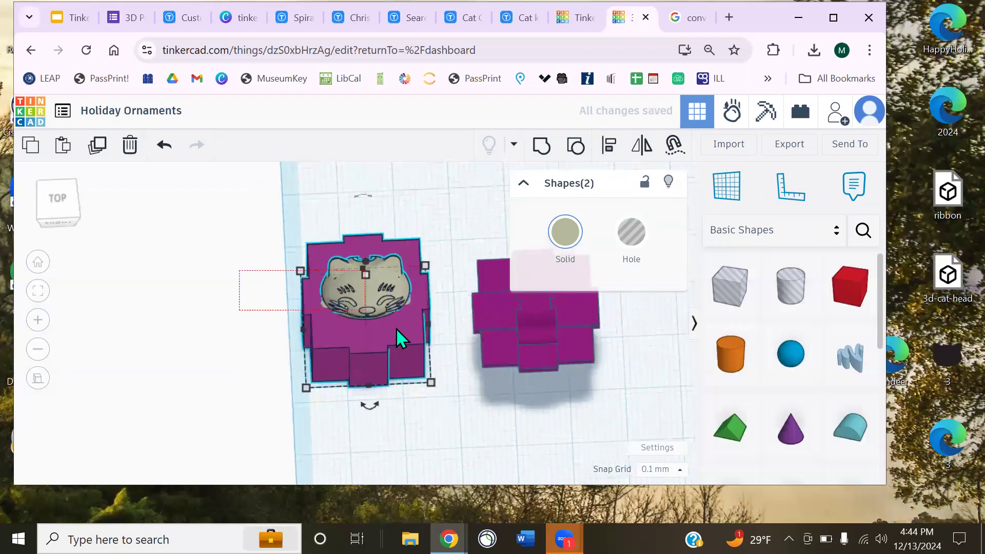
key(ctrl+g)
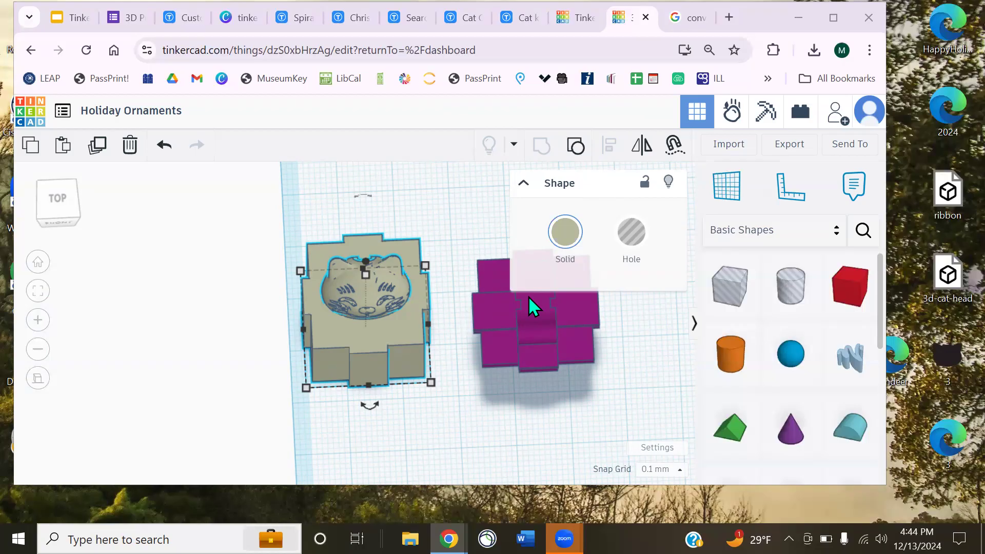
Align the bow lid with the grouped cat box so that it is centred over the box in both horizontal directions
click(219, 318)
middle_drag(298, 311, 236, 297)
right_drag(239, 307, 312, 303)
click(312, 303)
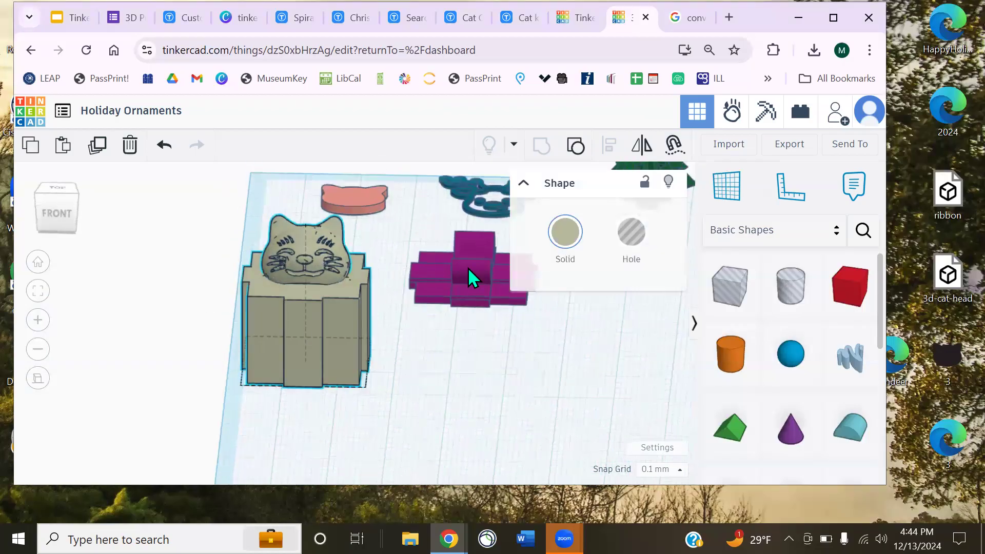
shift+click(468, 267)
click(609, 146)
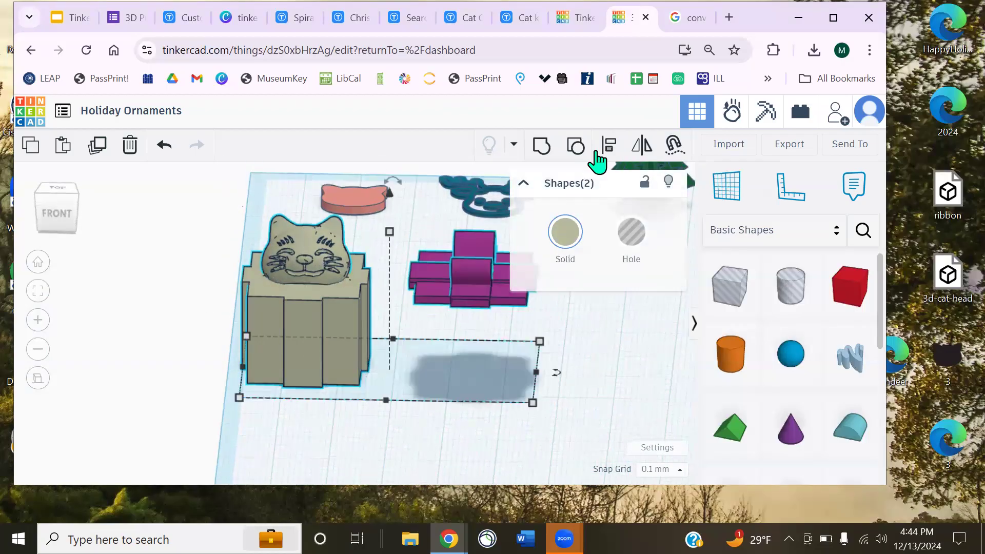
click(385, 407)
right_drag(467, 347, 387, 248)
click(323, 322)
click(223, 335)
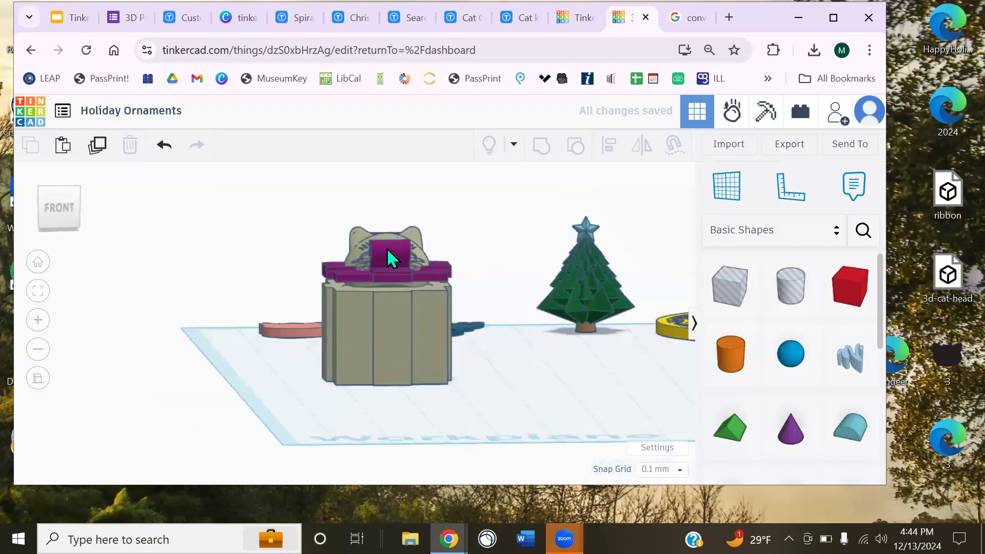
Raise the bow lid so that it sits on top of the cat's head
click(387, 247)
drag(392, 197, 395, 169)
right_drag(340, 430, 388, 332)
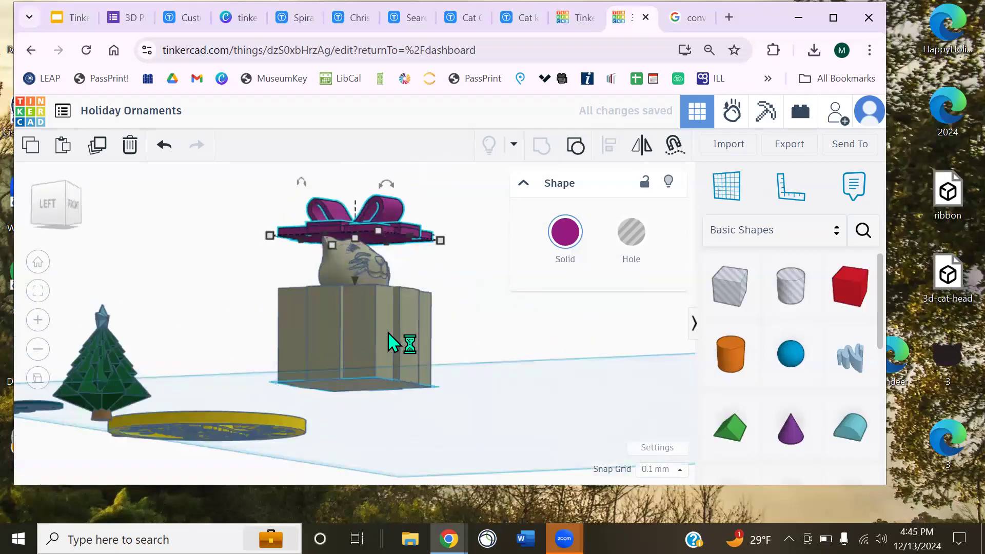
scroll(388, 334, up, 5)
right_drag(430, 364, 405, 366)
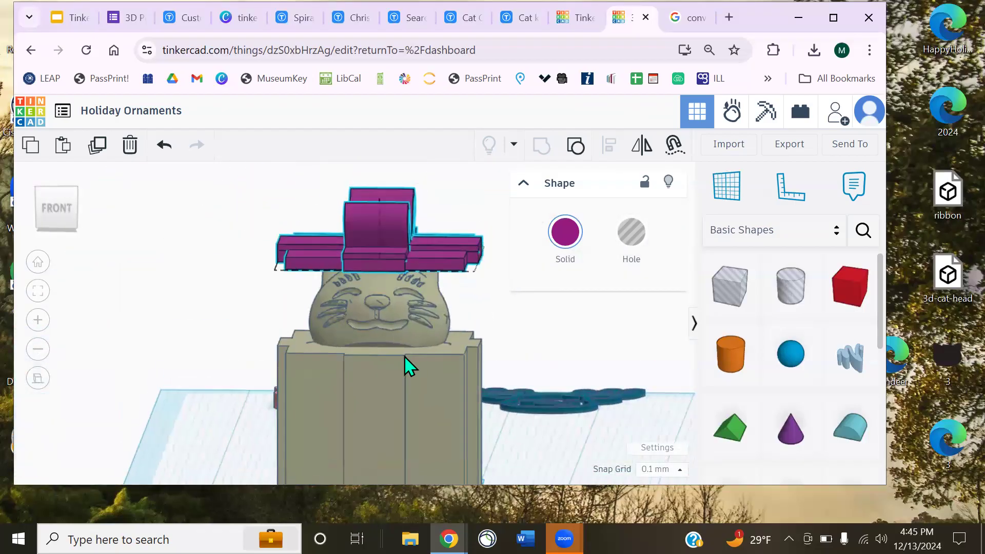
Tilt the bow lid backward so its front edge lifts above the cat's face like a hat
middle_drag(404, 356, 395, 366)
scroll(404, 339, up, 3)
scroll(410, 329, down, 5)
middle_drag(394, 288, 376, 312)
right_drag(379, 319, 282, 293)
drag(380, 236, 415, 325)
right_drag(286, 370, 474, 312)
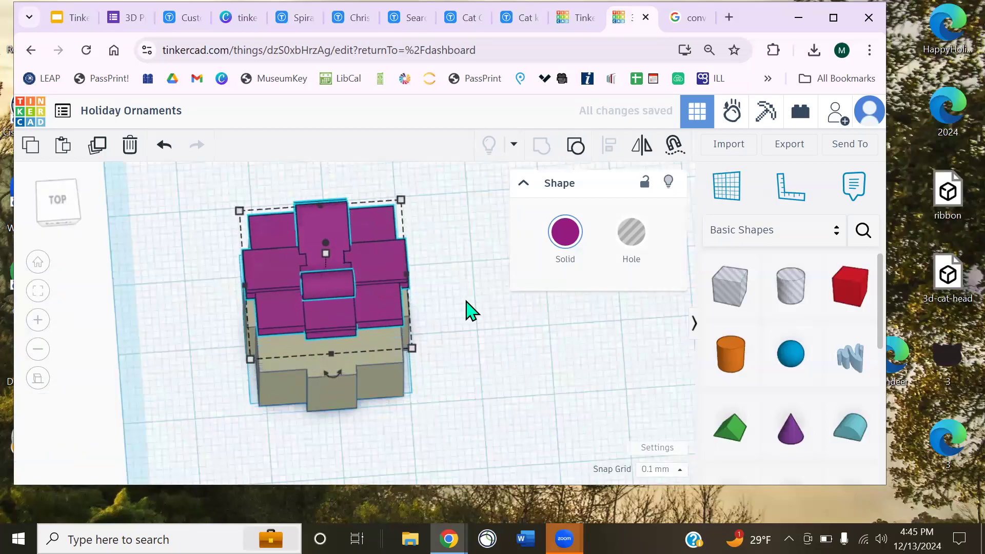
click(501, 366)
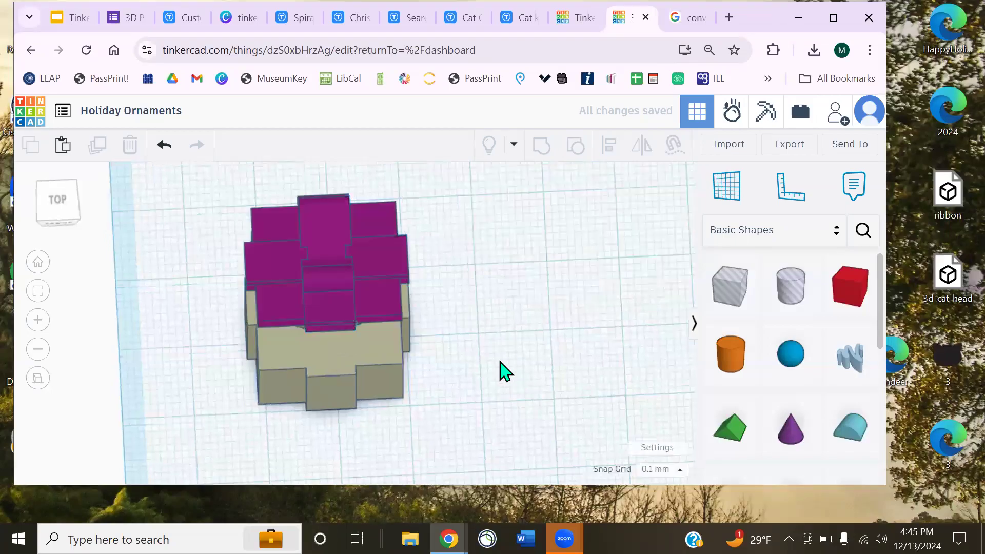
right_drag(502, 366, 462, 334)
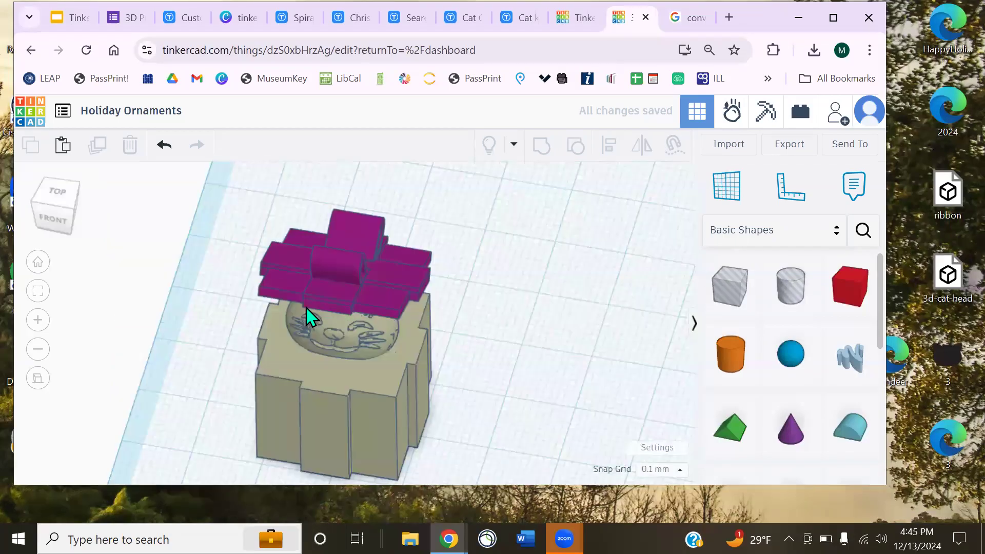
Lower the tilted bow lid slightly so that it overlaps the cat's ears
right_drag(340, 319, 398, 336)
scroll(303, 353, up, 4)
right_drag(433, 376, 271, 306)
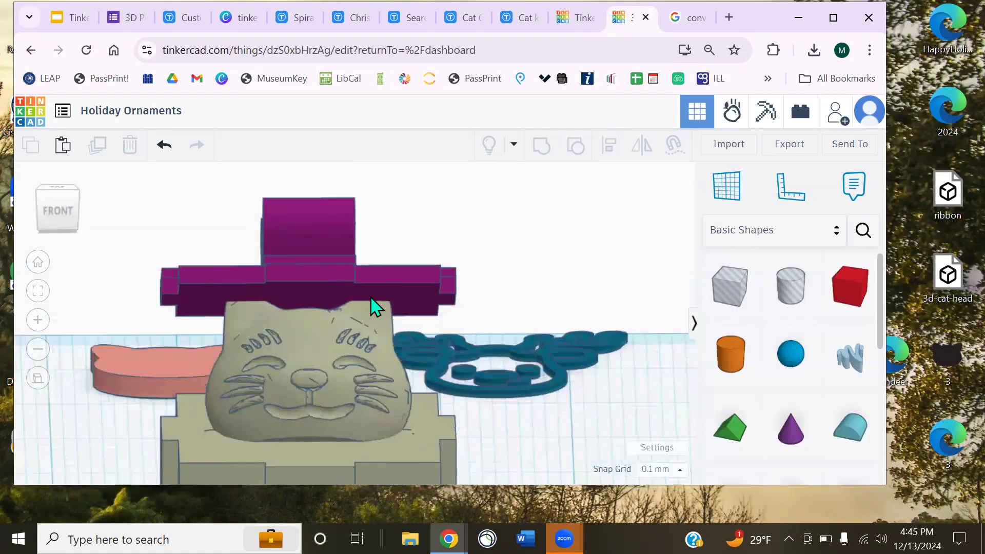
right_drag(385, 308, 461, 345)
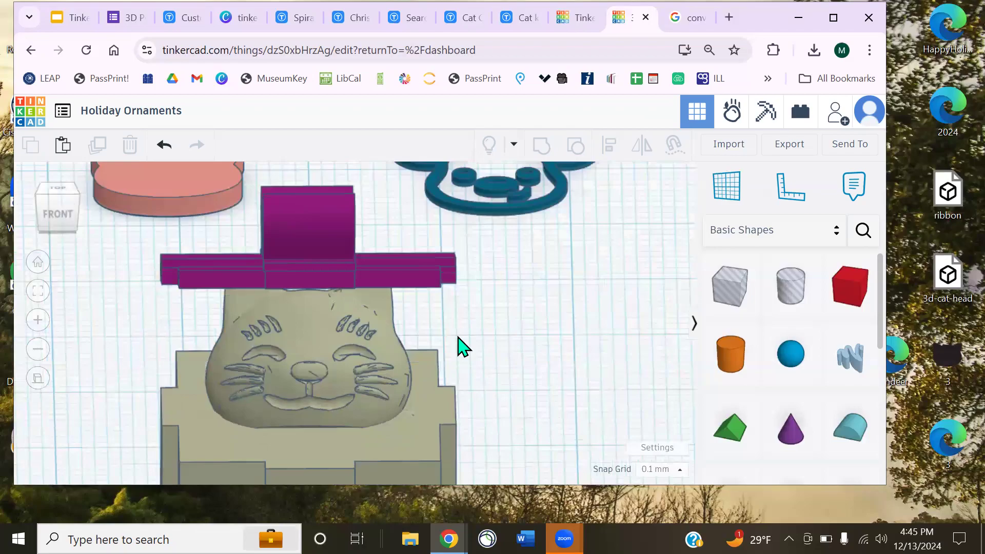
click(361, 272)
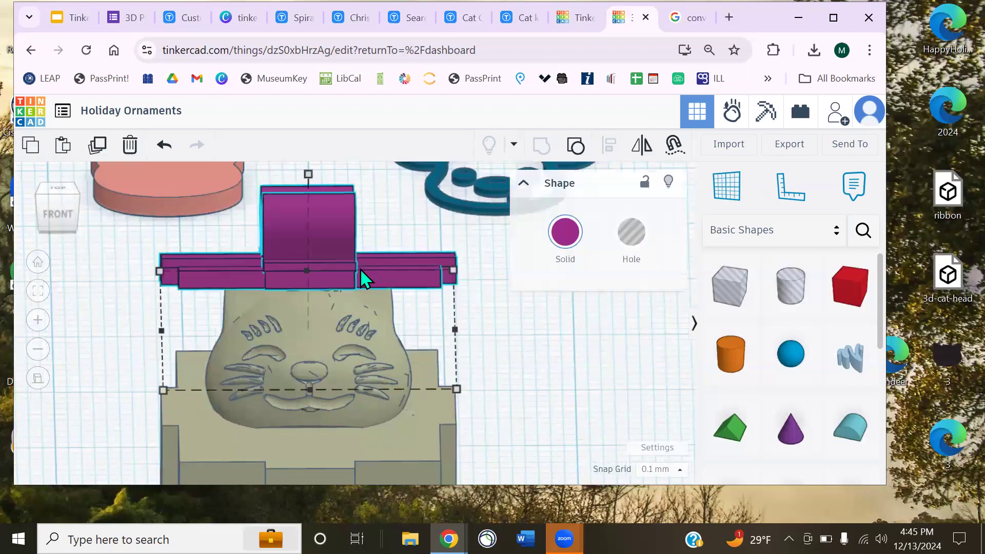
scroll(335, 242, down, 3)
mouse_move(350, 220)
right_down()
mouse_move(360, 200)
mouse_move(351, 196)
mouse_move(354, 209)
right_up()
scroll(354, 208, down, 3)
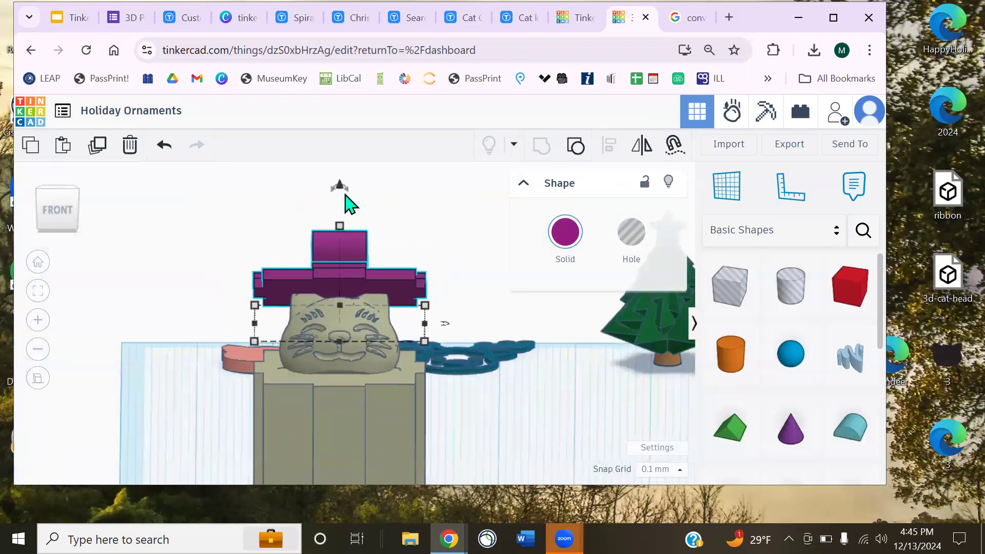
drag(338, 190, 339, 201)
Group the tilted bow lid with the cat gift box into one shape
click(539, 369)
right_drag(539, 370, 243, 332)
click(404, 376)
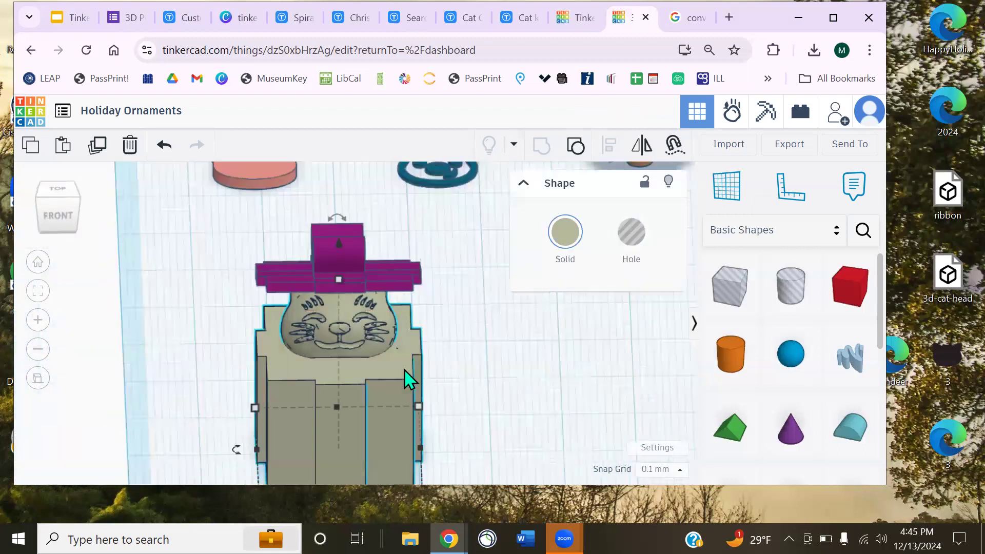
click(252, 253)
shift+click(341, 363)
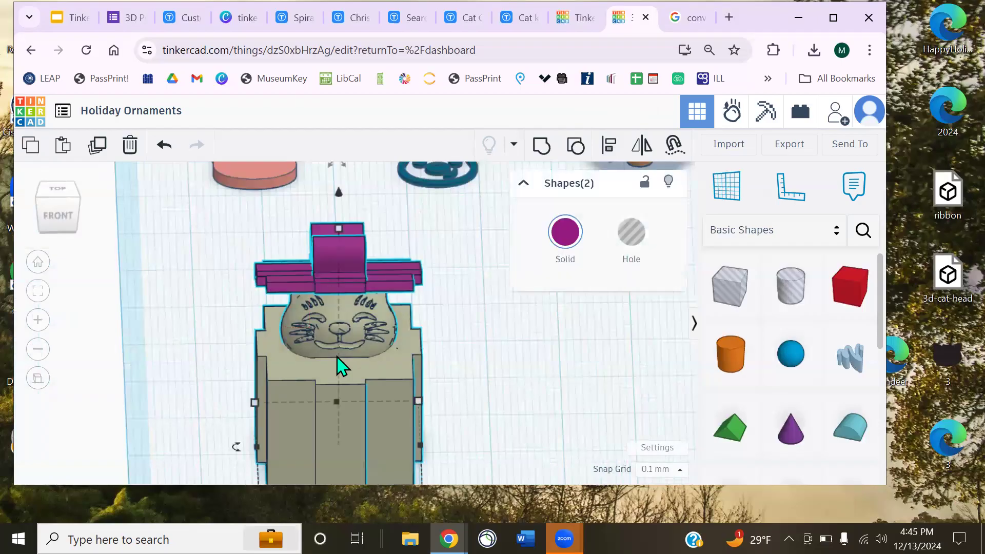
key(ctrl+g)
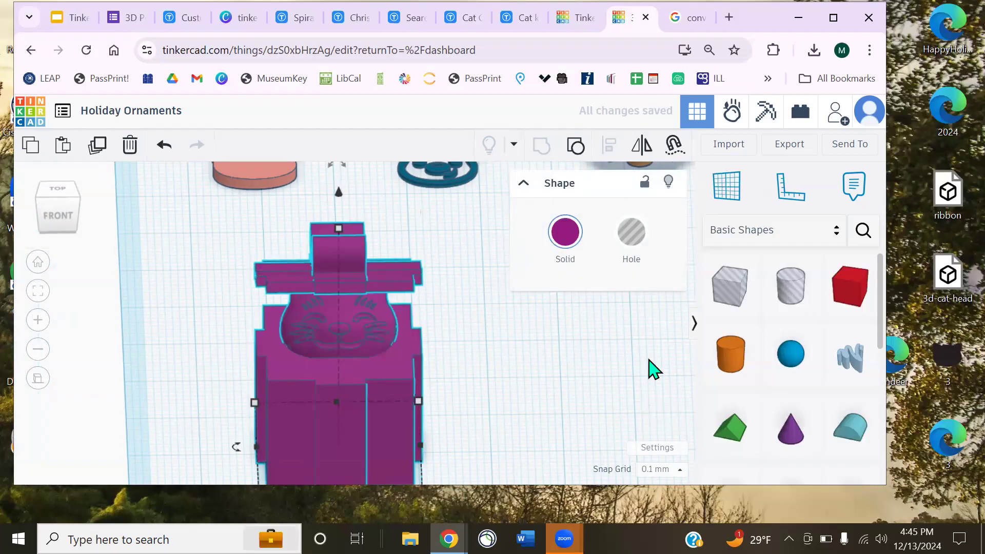
Scale the grouped cat gift-box ornament down and move it beside the Christmas tree
click(578, 349)
drag(338, 401, 247, 316)
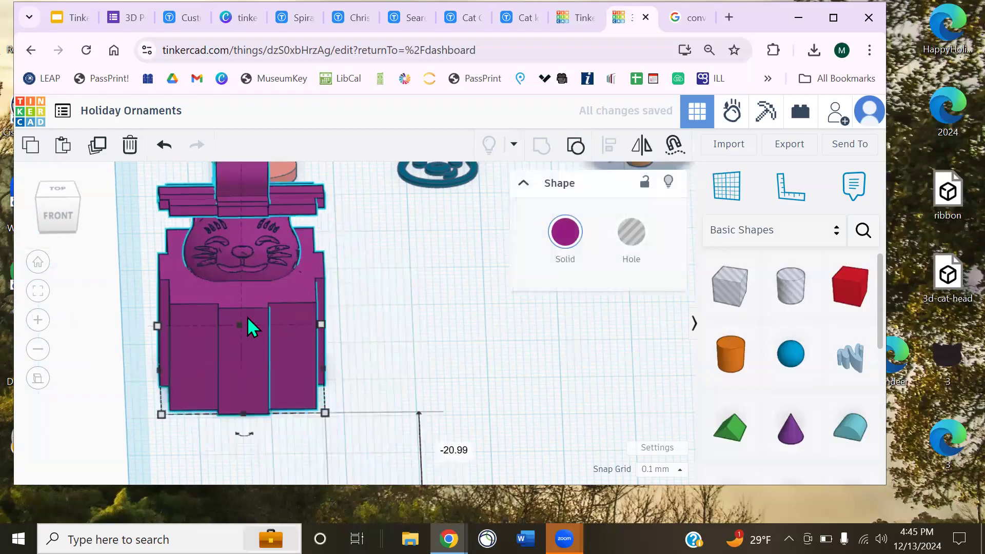
click(389, 306)
right_drag(390, 305, 462, 302)
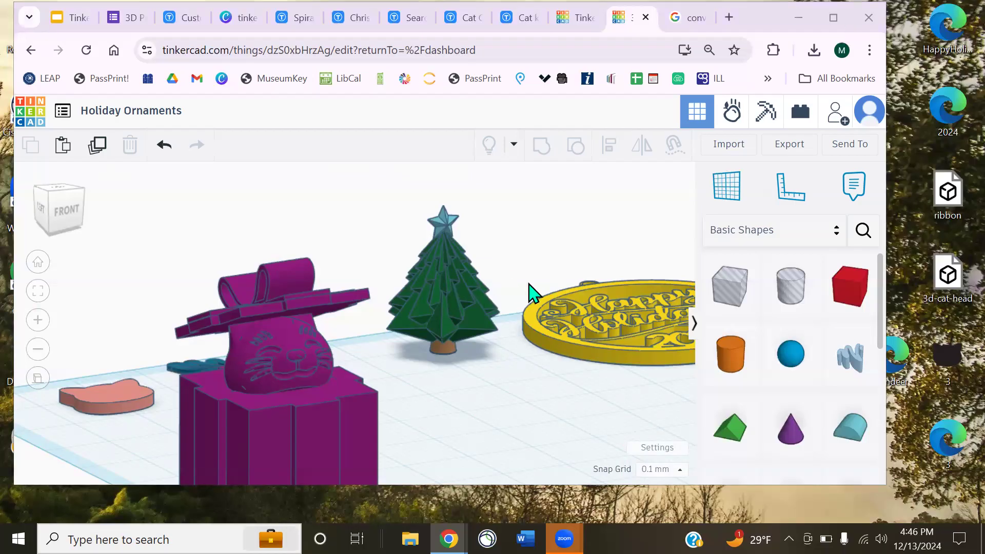
scroll(290, 330, up, 5)
click(267, 294)
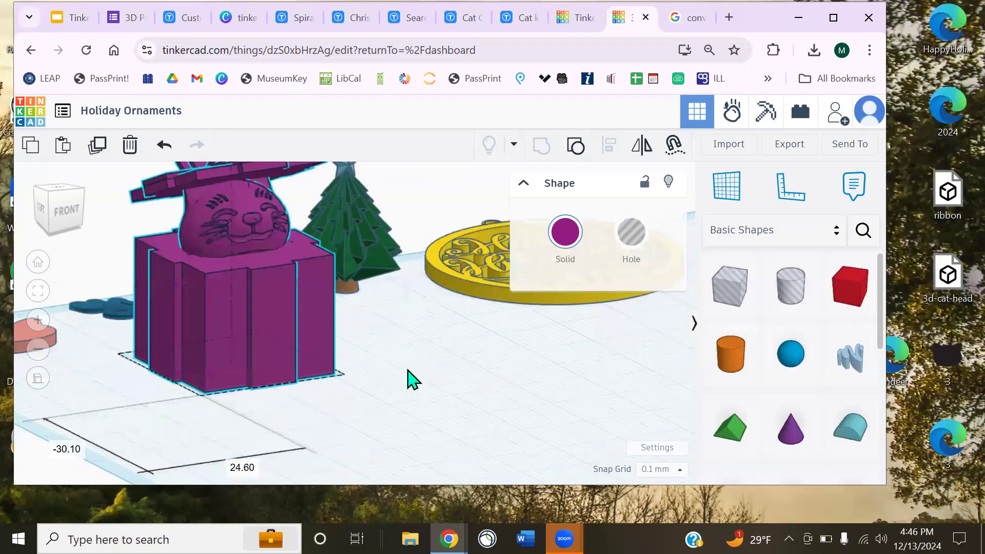
drag(408, 371, 410, 365)
drag(345, 367, 265, 307)
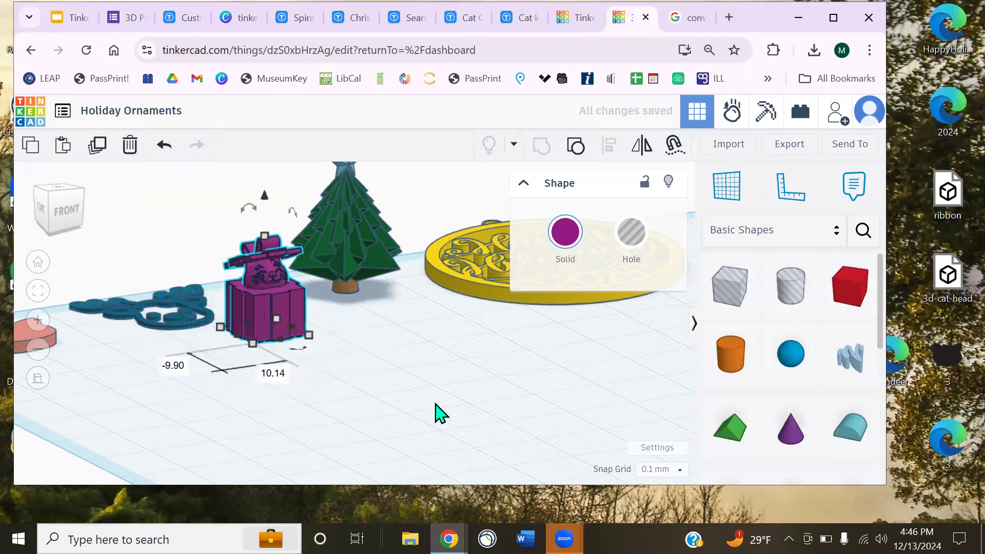
click(436, 414)
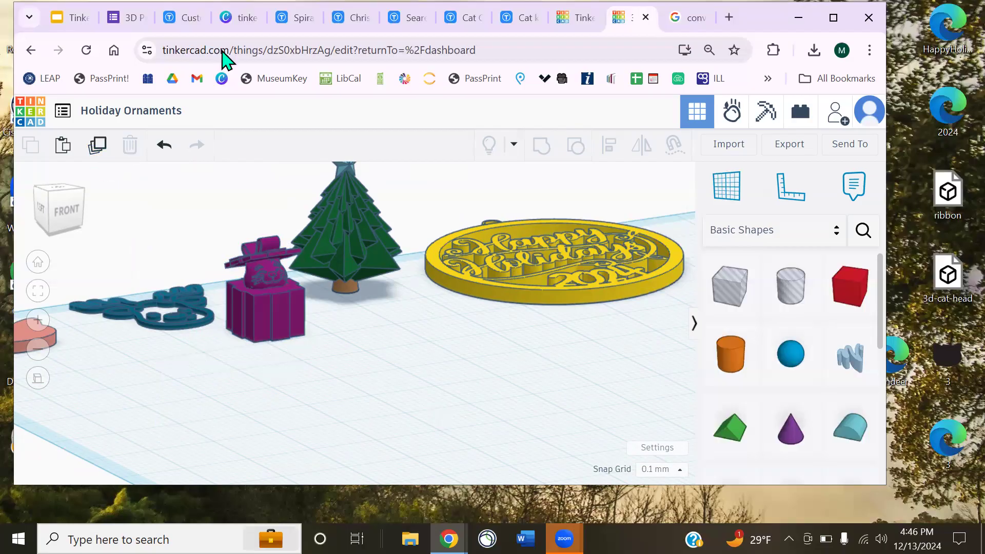
Switch to the Spiral Ornament page on Thingiverse and look at its photos
click(288, 20)
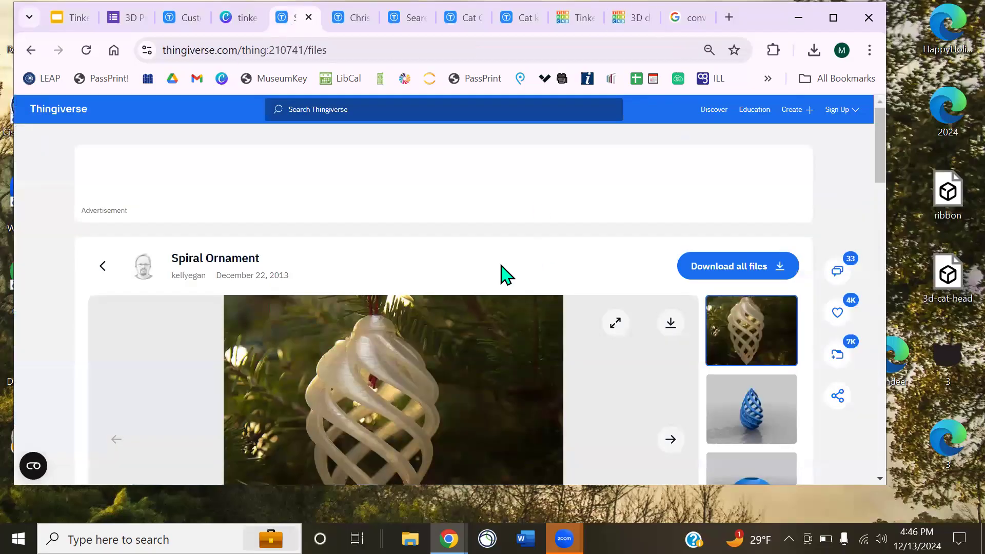
scroll(501, 265, down, 3)
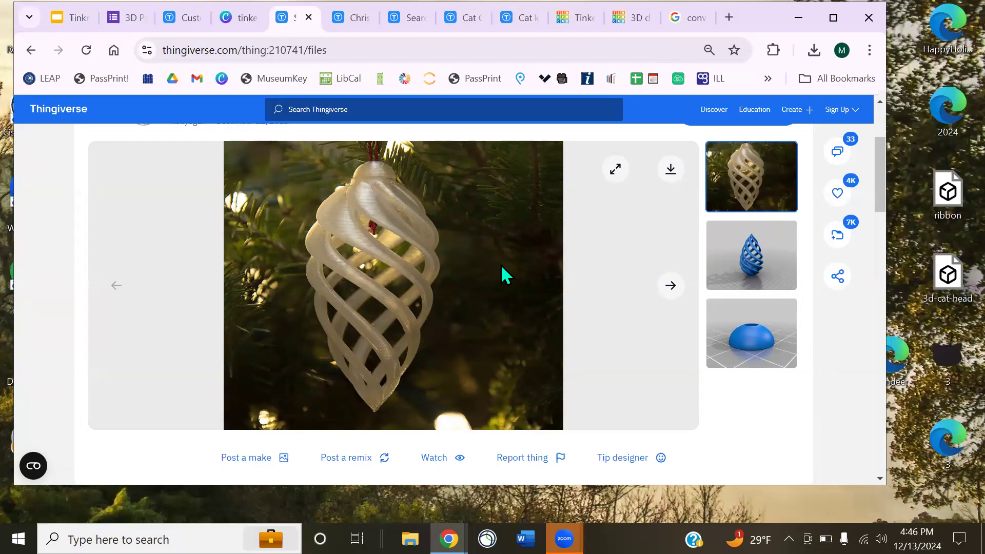
Close the PNG to SVG search results and view the Christmas and Spiral Ornament pages on Thingiverse
click(689, 19)
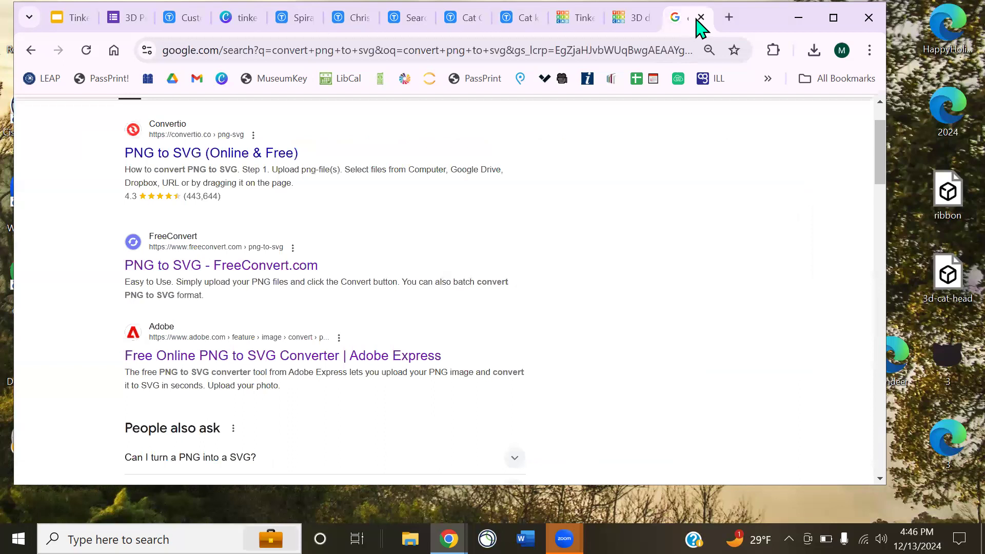
click(648, 21)
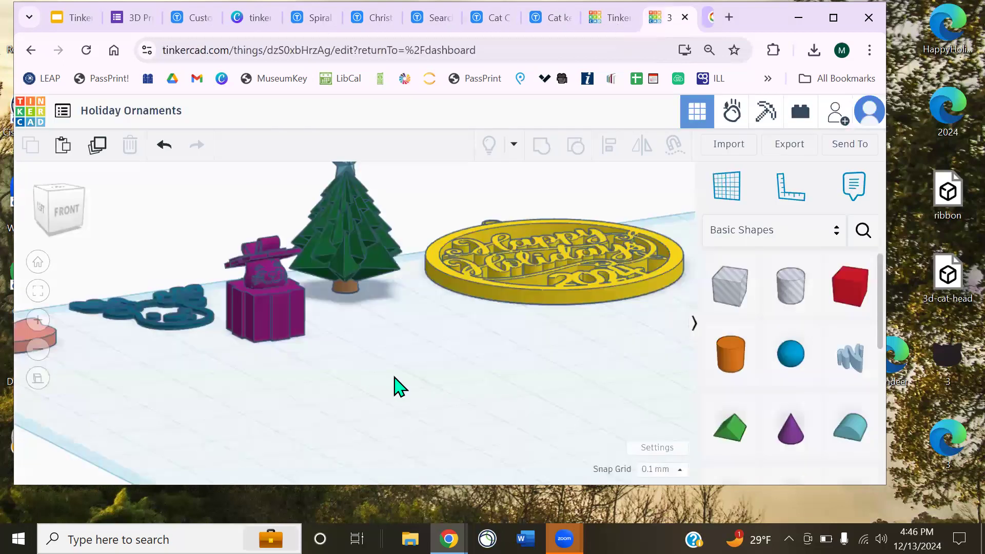
click(370, 20)
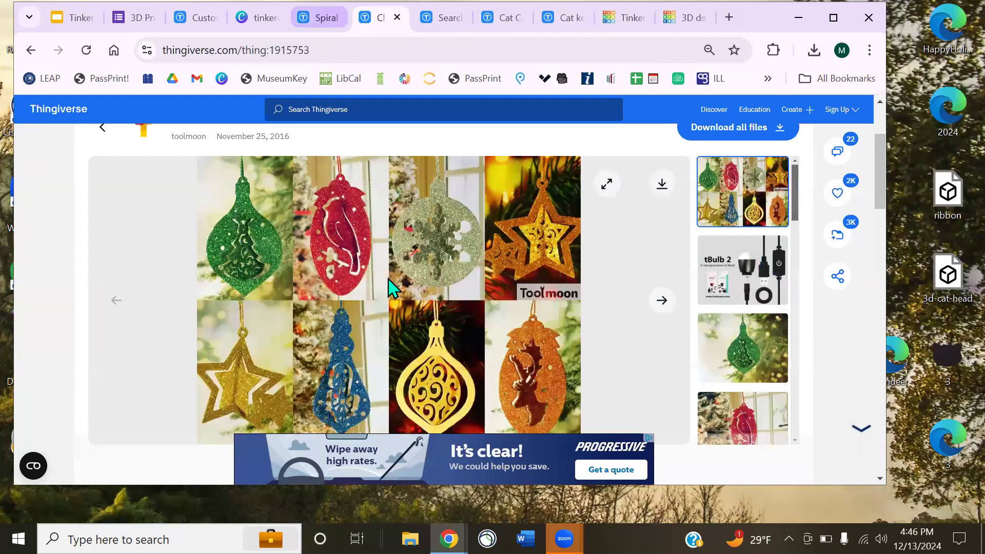
key(ctrl+shift+Tab)
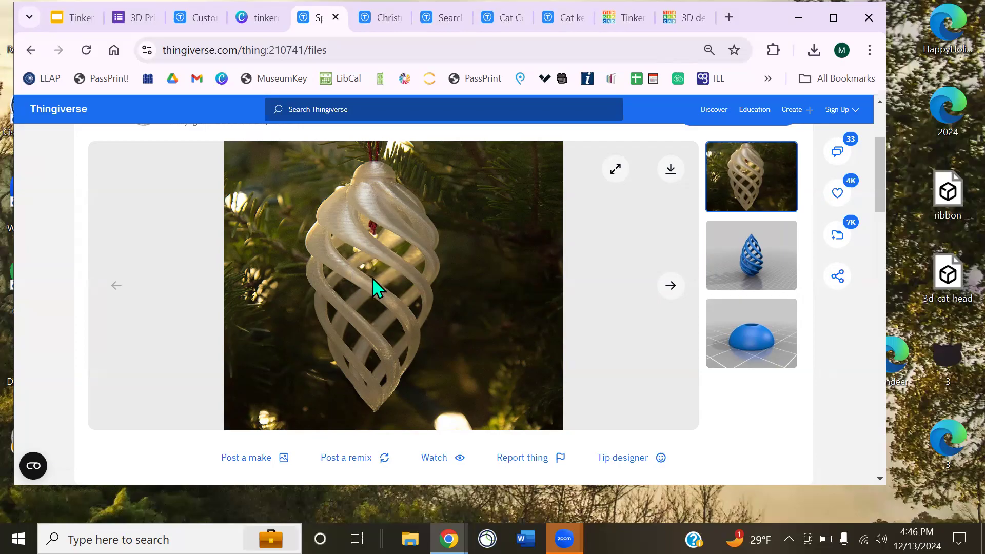
Switch to the Holiday Ornaments design in Tinkercad and add a paraboloid to the empty middle of the workplane
click(685, 17)
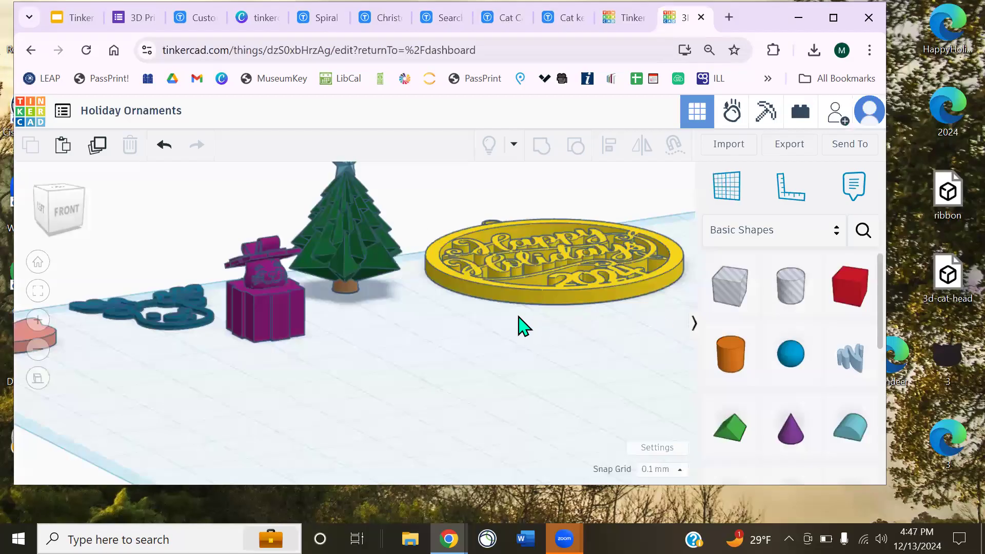
scroll(520, 329, down, 5)
click(49, 263)
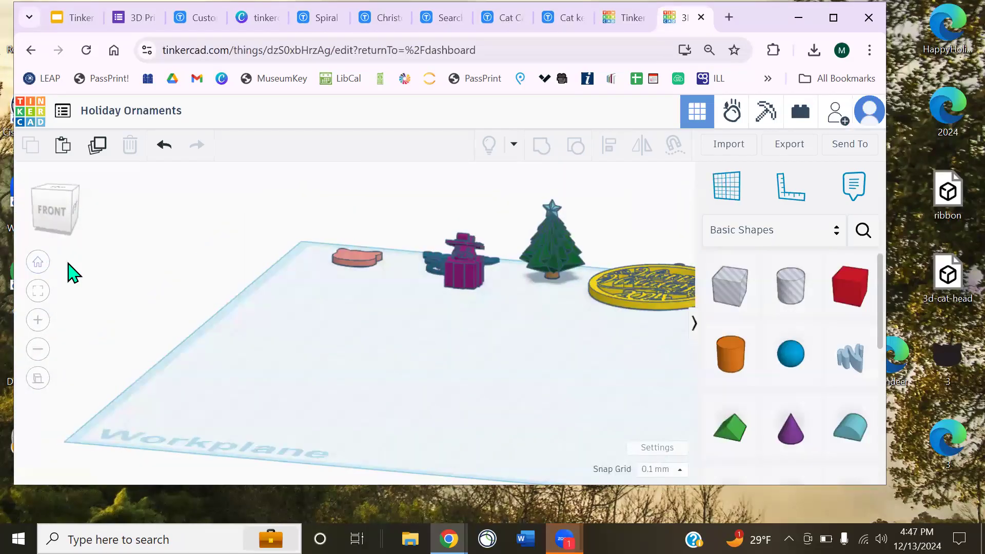
scroll(759, 348, down, 3)
scroll(769, 349, down, 4)
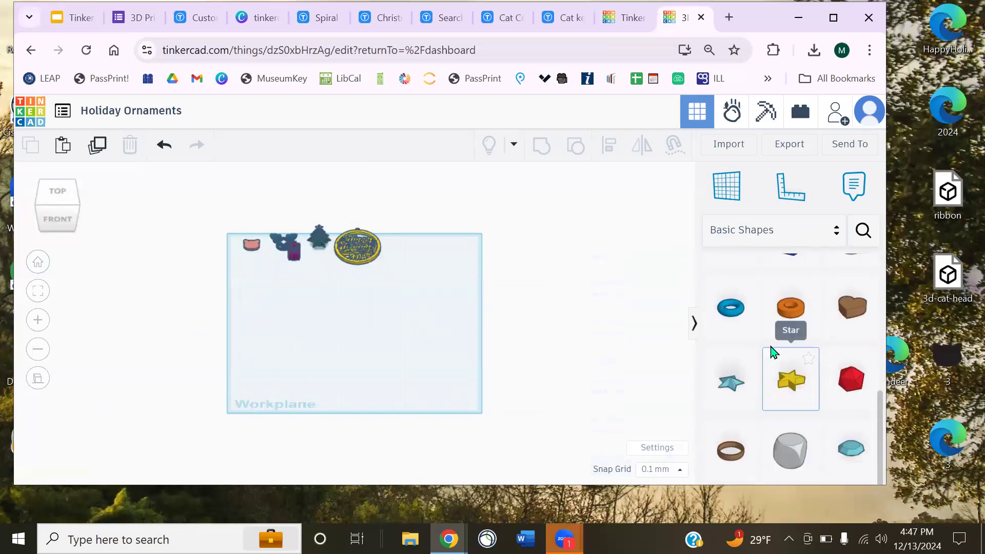
scroll(774, 354, up, 6)
scroll(778, 354, down, 5)
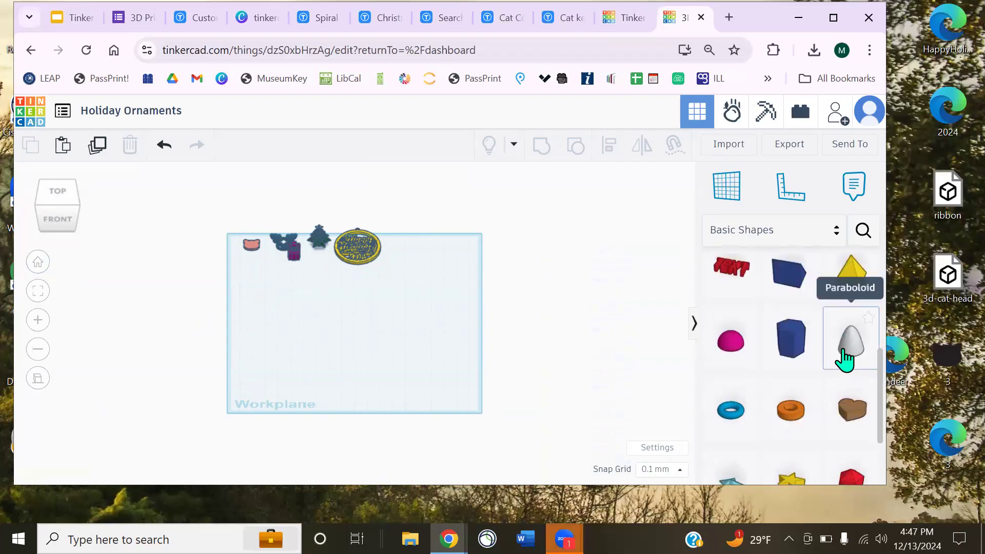
drag(844, 354, 339, 328)
key(f)
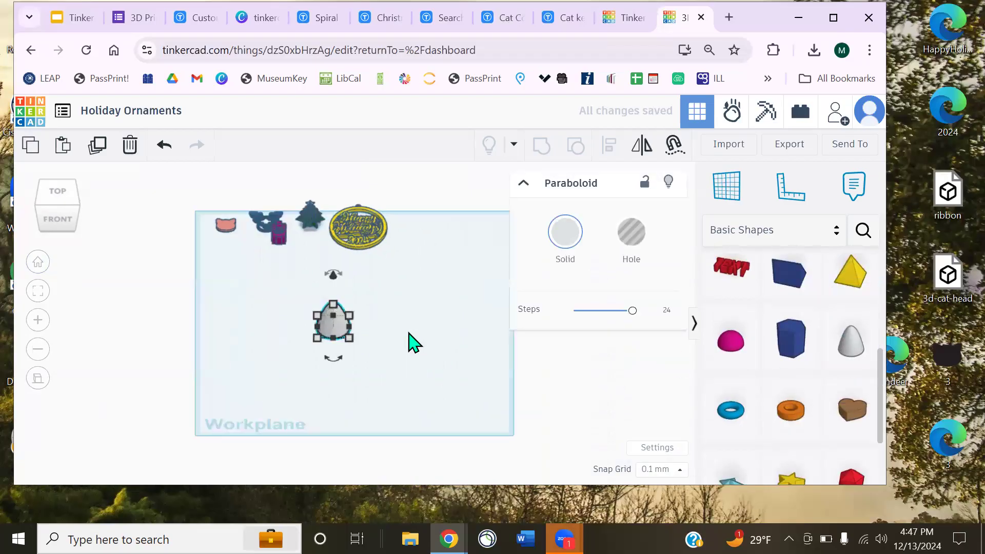
Switch to Thingiverse and compare the Christmas ornaments with the Spiral Ornament photo
click(265, 18)
click(385, 18)
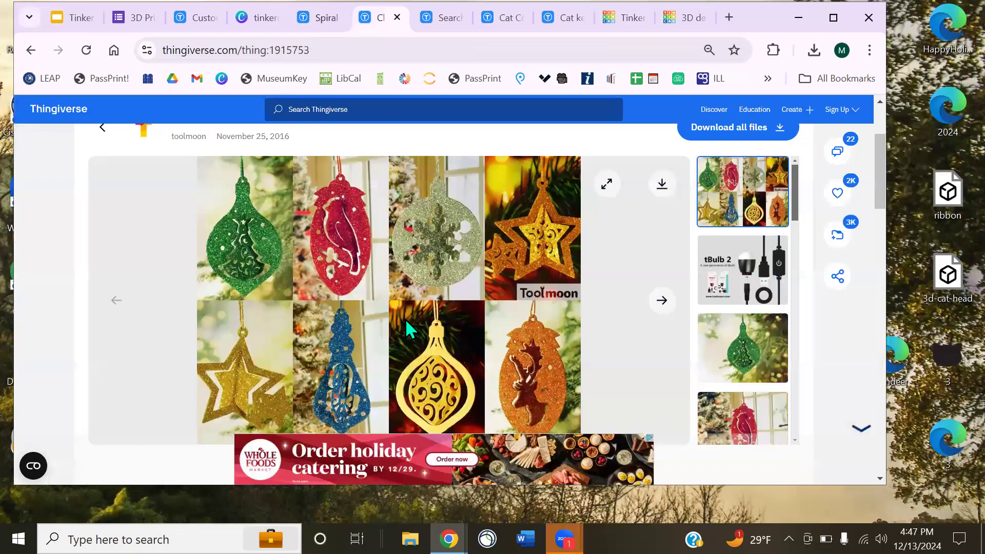
key(ctrl+shift+Tab)
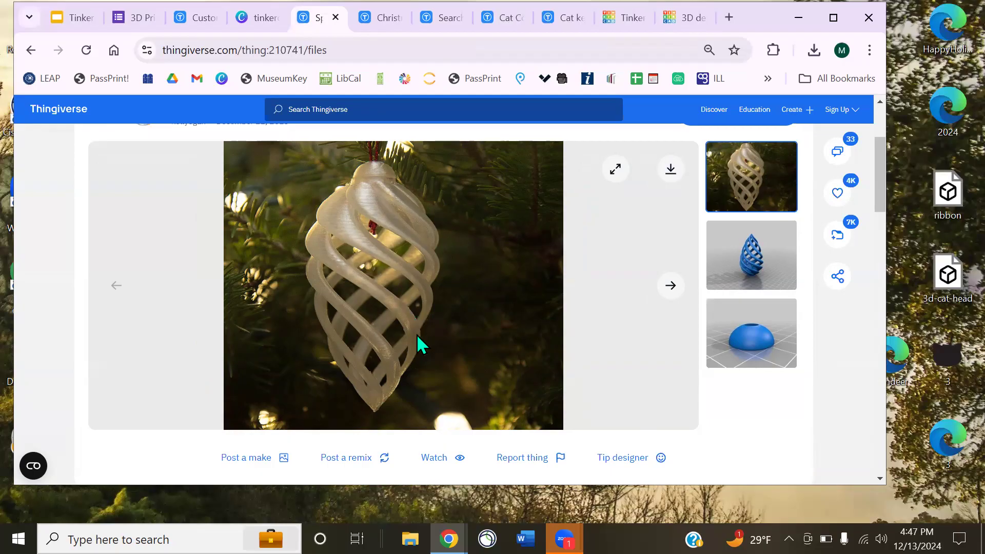
Switch back to the Holiday Ornaments design in Tinkercad and rotate the paraboloid 180° so that it stands upside down
click(682, 17)
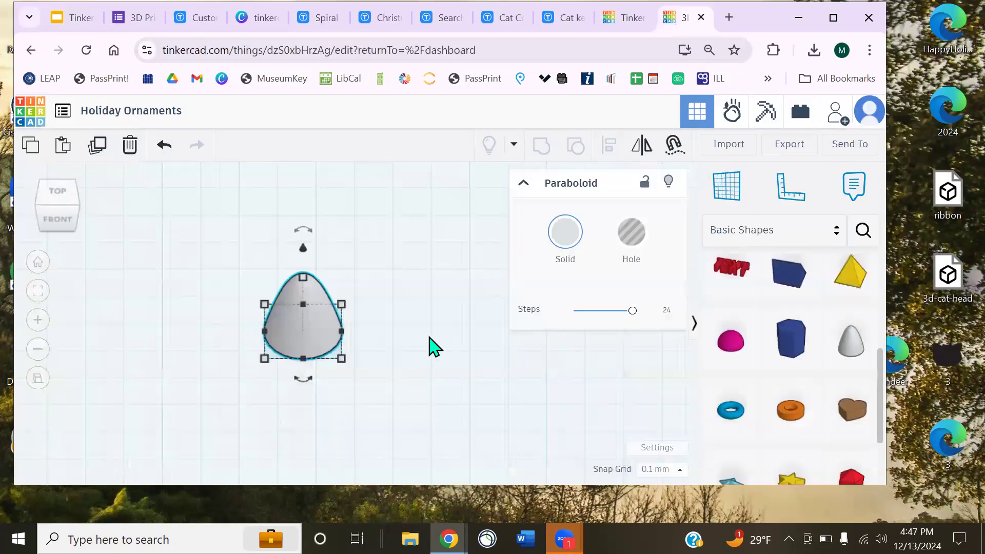
click(421, 339)
right_drag(357, 358, 318, 319)
click(318, 328)
drag(297, 227, 296, 328)
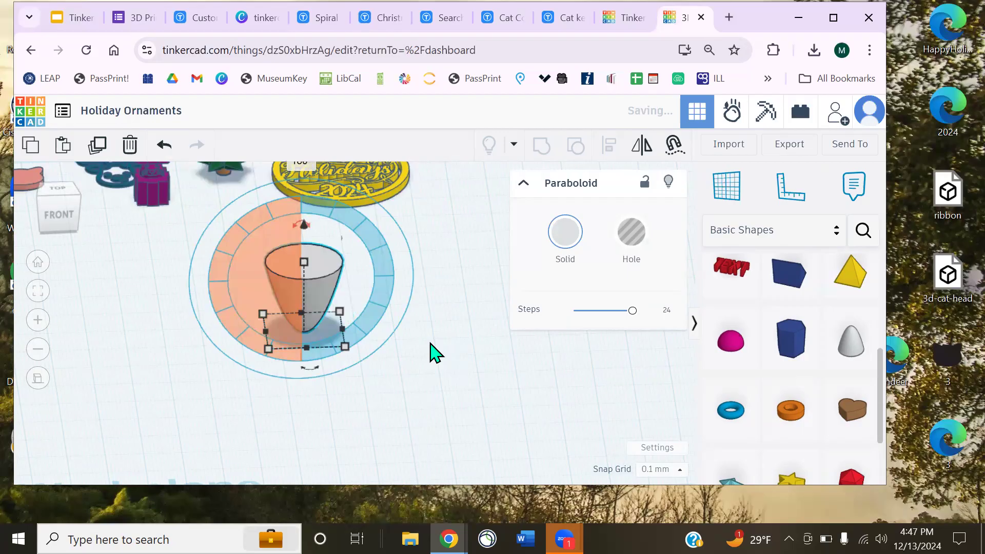
Duplicate the upside-down paraboloid, offset the copy sideways and turn the copy into a hole
middle_drag(436, 286, 427, 335)
click(321, 348)
drag(321, 349, 360, 349)
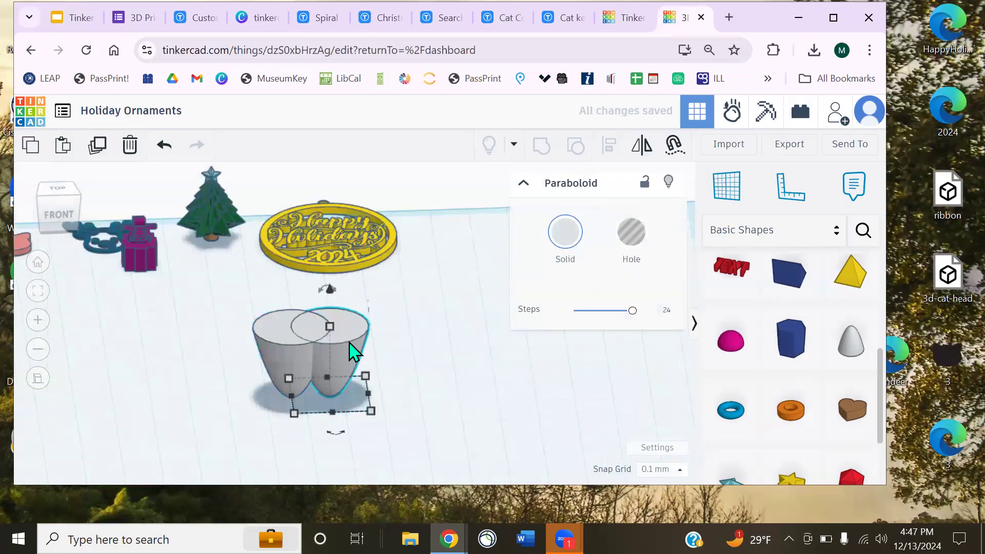
key(h)
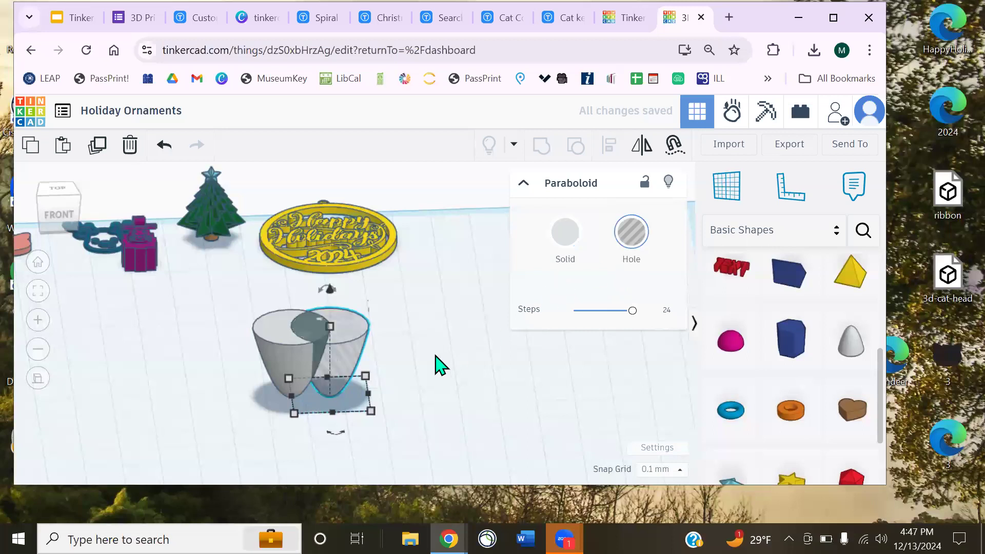
Scale the paraboloid hole down to 15.40 mm in both length and width
scroll(411, 354, up, 3)
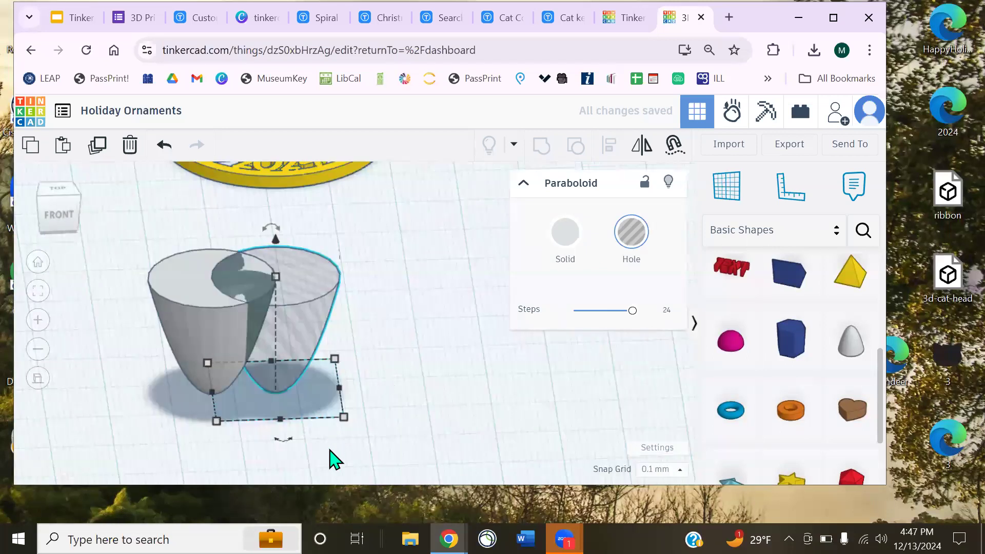
scroll(330, 456, up, 2)
drag(320, 437, 311, 437)
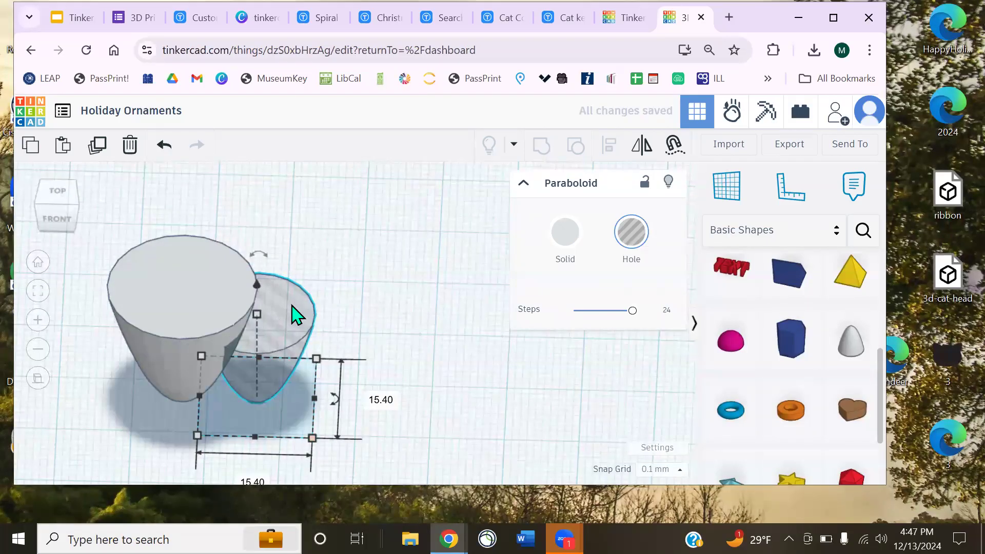
Set a temporary workplane on the flat top of the solid paraboloid and drop the hole onto it
click(728, 200)
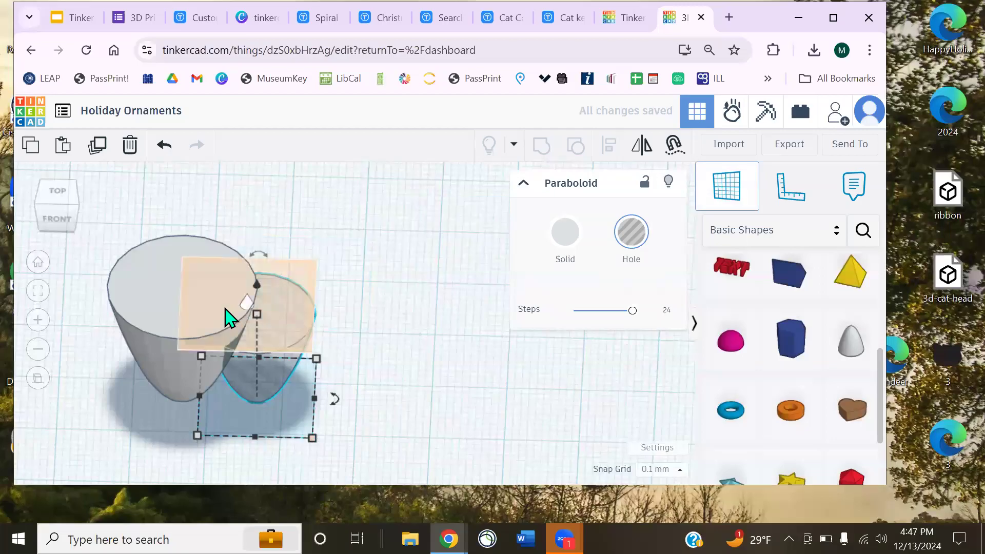
click(189, 286)
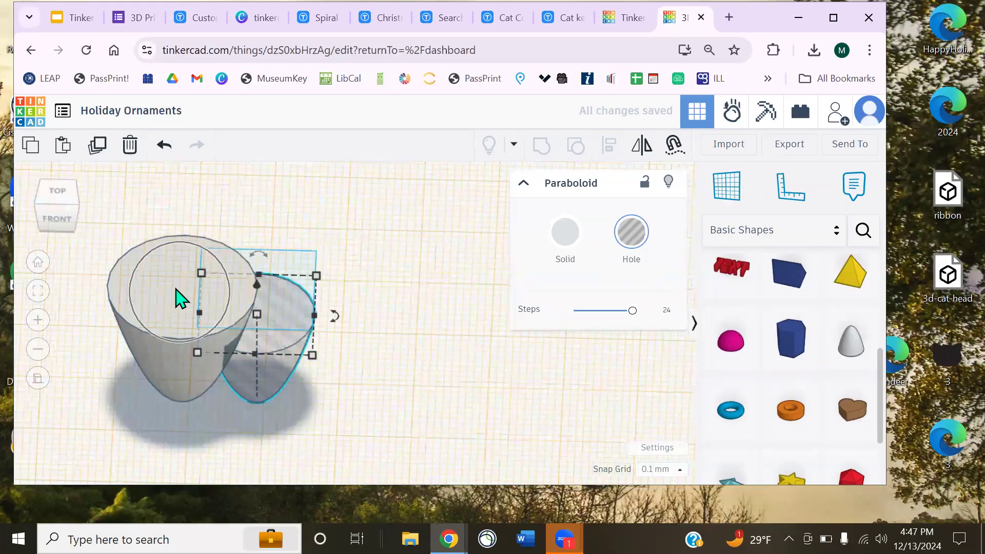
drag(279, 301, 280, 302)
key(d)
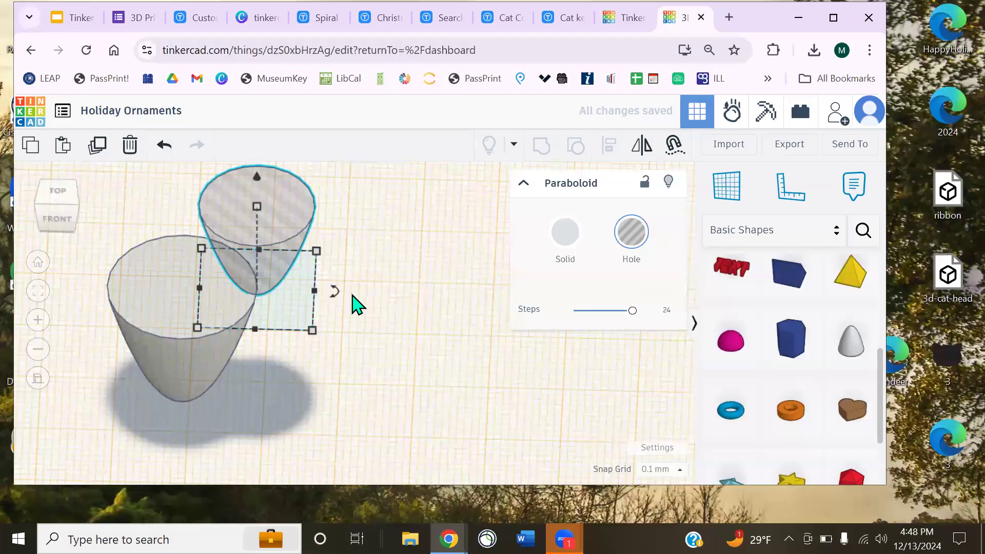
Align the solid paraboloid and the paraboloid hole on their centres as seen from above
click(365, 277)
right_drag(366, 291, 371, 362)
drag(116, 249, 331, 421)
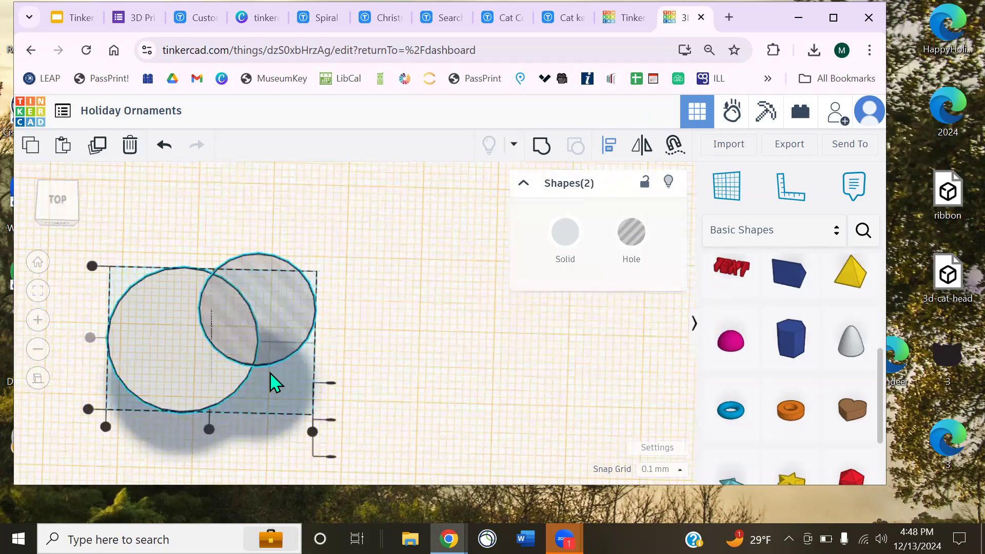
click(208, 433)
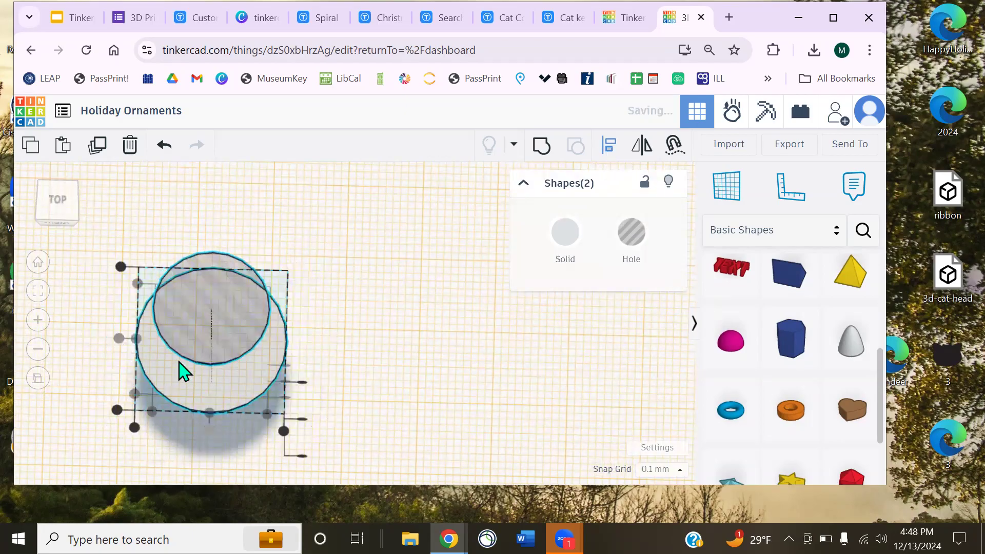
click(315, 365)
Return the workplane to the base grid and lower the paraboloid hole into the solid, with its top at the rim
right_drag(306, 303, 323, 242)
click(727, 186)
click(411, 345)
click(320, 238)
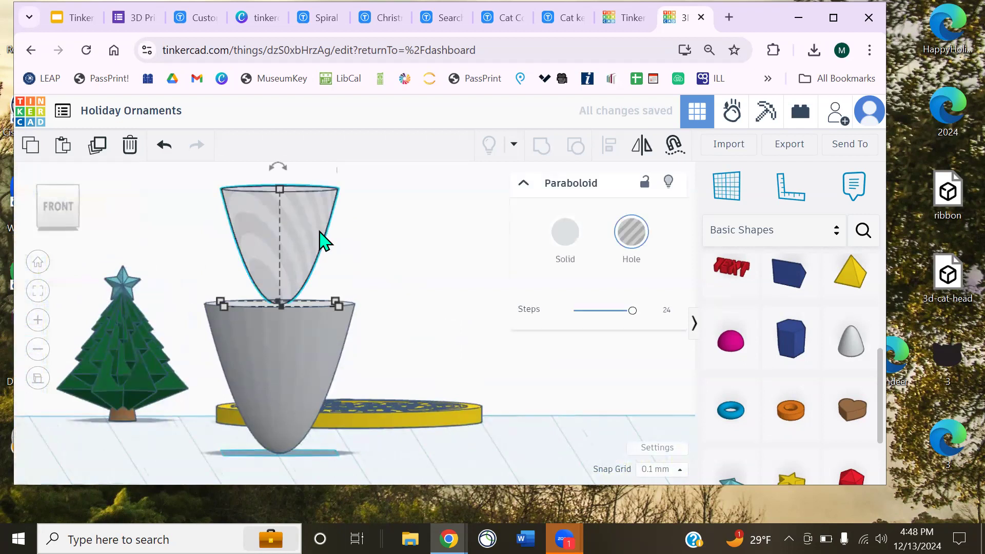
key(d)
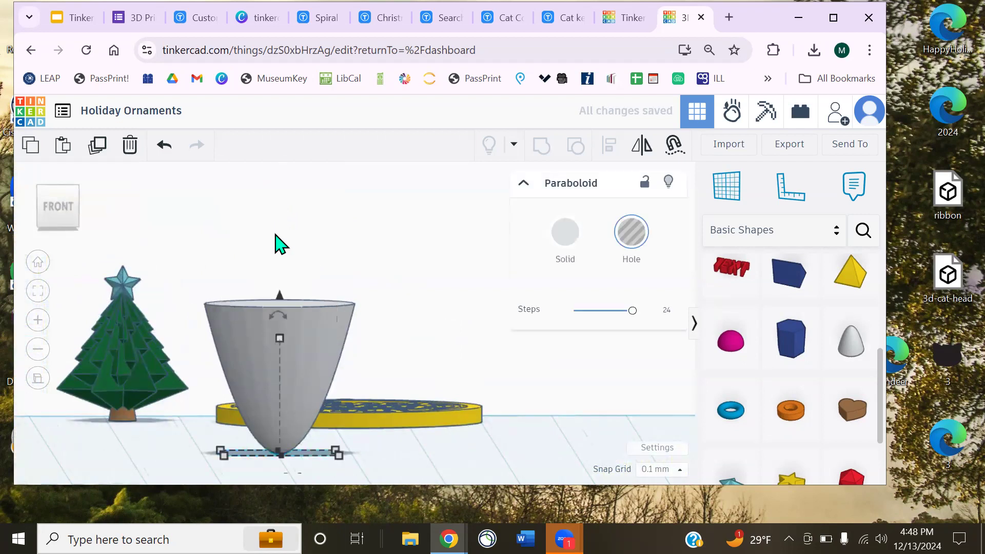
drag(279, 304, 292, 260)
Try hollowing out the solid paraboloid by grouping it with the hole, and undo the grouping
click(396, 285)
right_drag(417, 298, 392, 384)
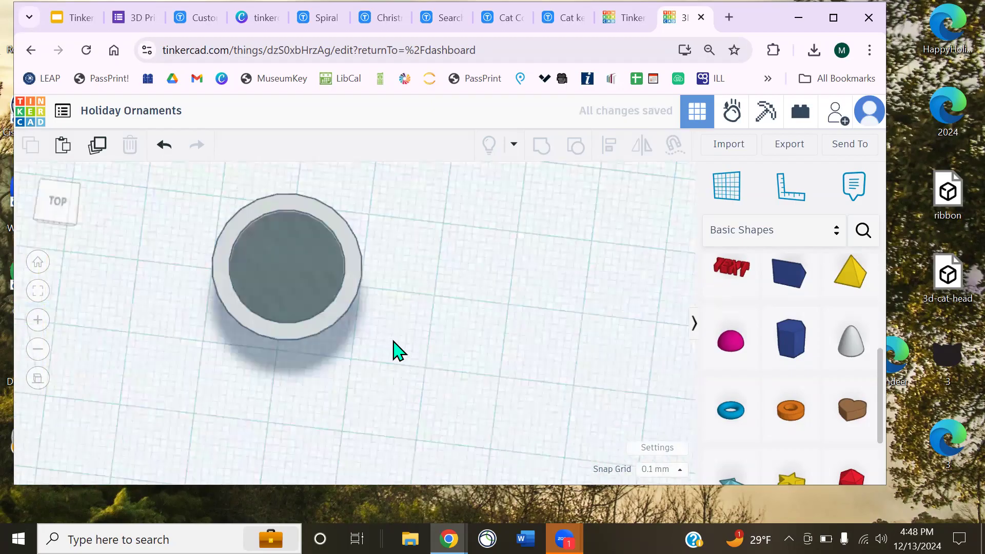
drag(391, 340, 265, 247)
click(542, 151)
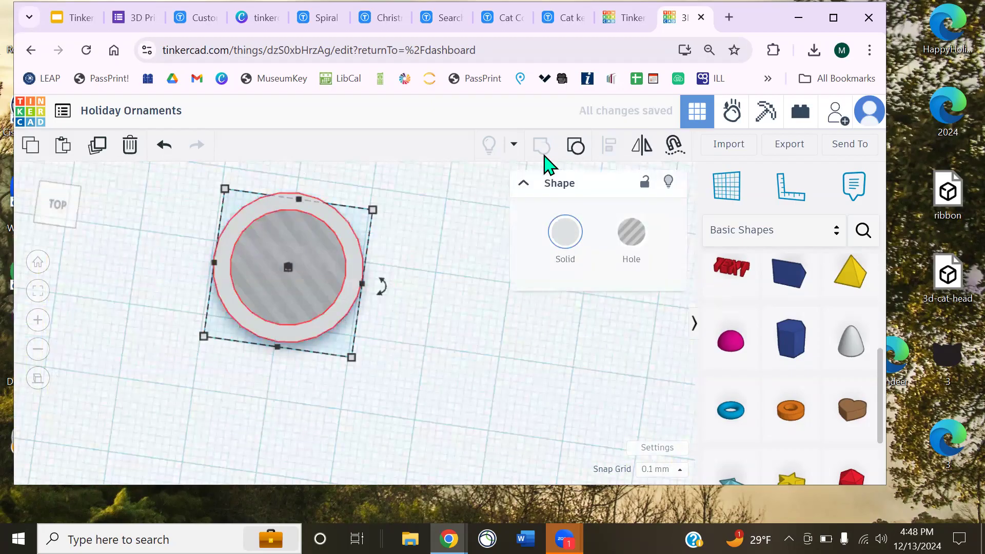
right_drag(374, 325, 390, 261)
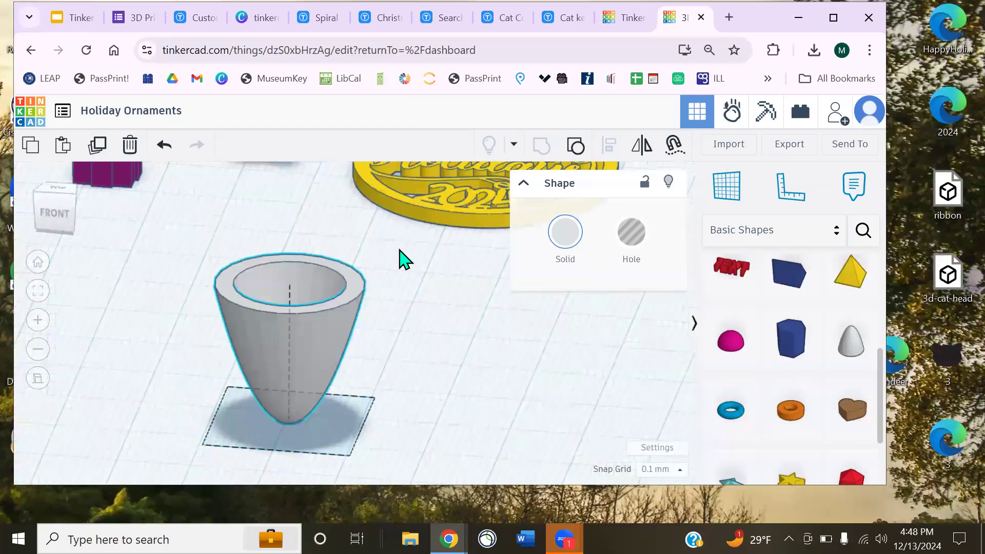
key(ctrl+z)
Stretch the paraboloid hole to a height of 20.70 mm and lower it deeper into the solid
click(291, 288)
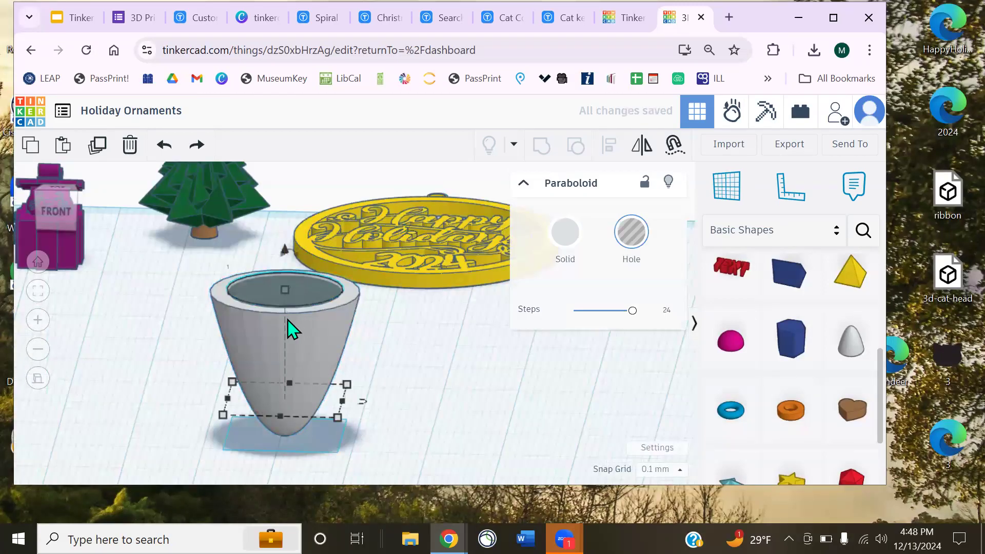
right_drag(408, 405, 409, 359)
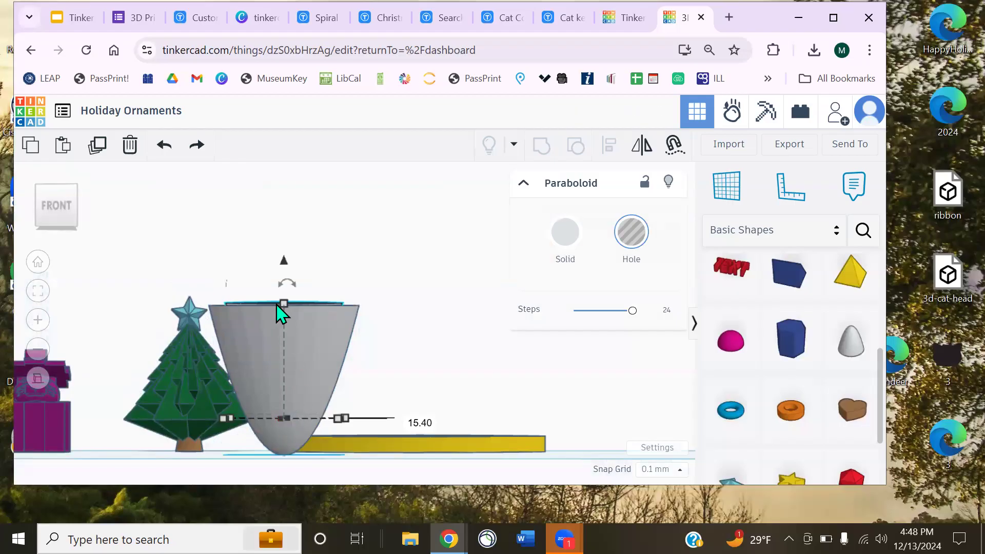
drag(285, 306, 295, 262)
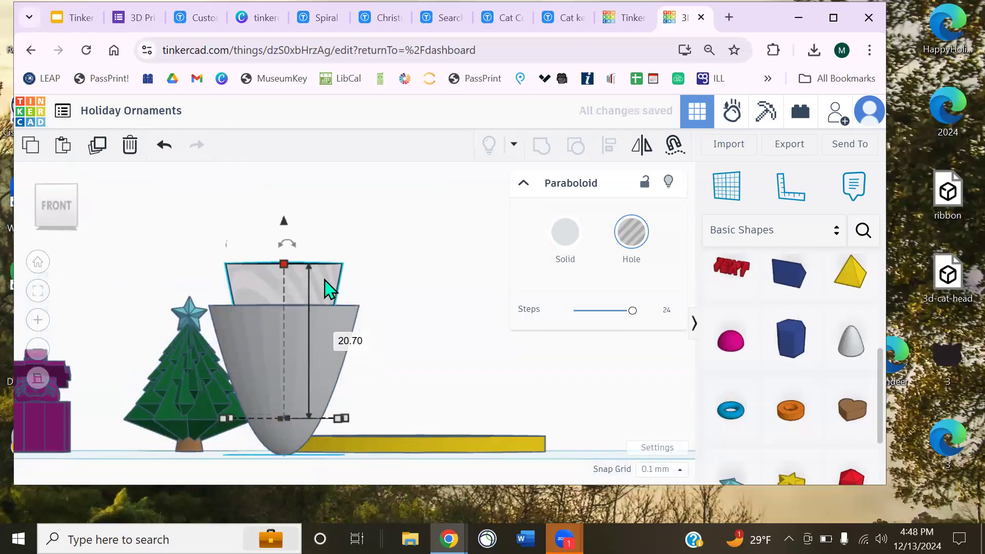
drag(285, 225, 282, 250)
click(287, 436)
drag(285, 242, 282, 259)
Group the solid paraboloid with the deeper hole to form a hollow cup
right_drag(424, 339, 417, 395)
click(390, 367)
key(ctrl+a)
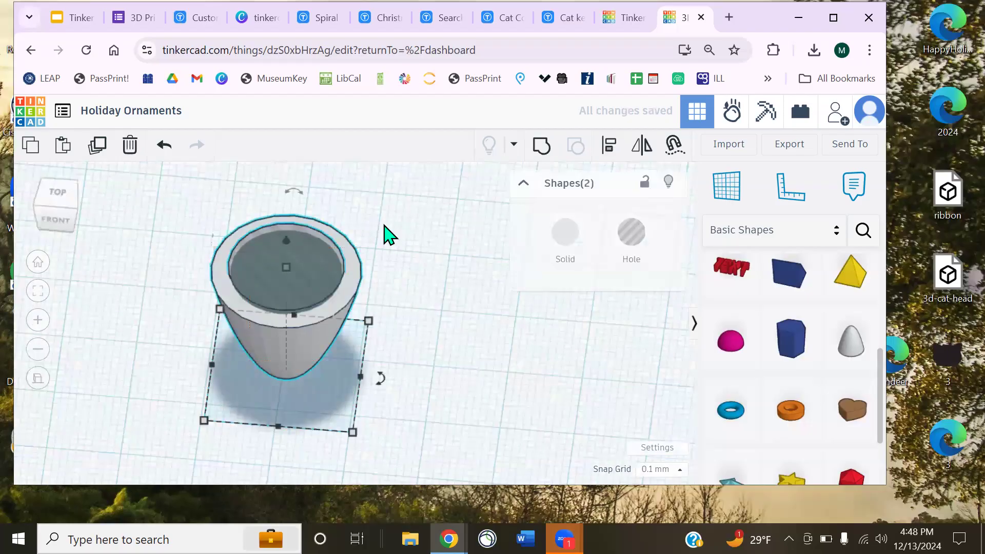
click(541, 146)
click(392, 352)
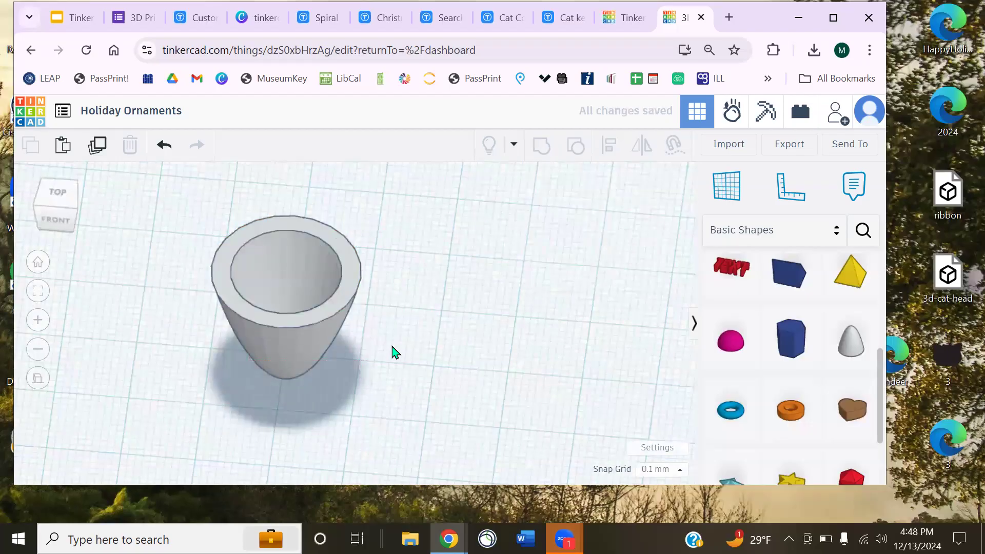
Compare the hollow paraboloid with the Spiral Ornament photo on Thingiverse, and return to the Tinkercad design
right_drag(393, 352, 467, 339)
click(318, 18)
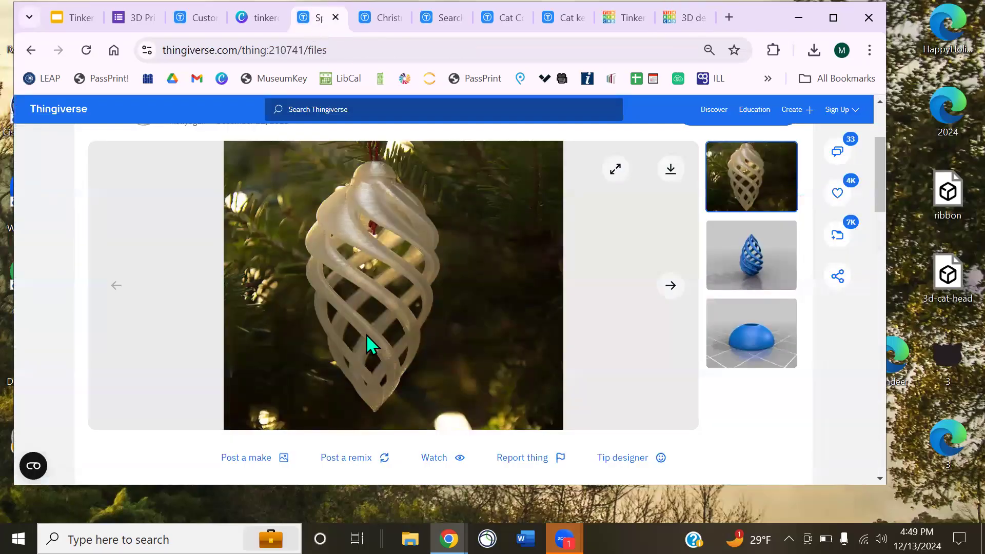
click(686, 18)
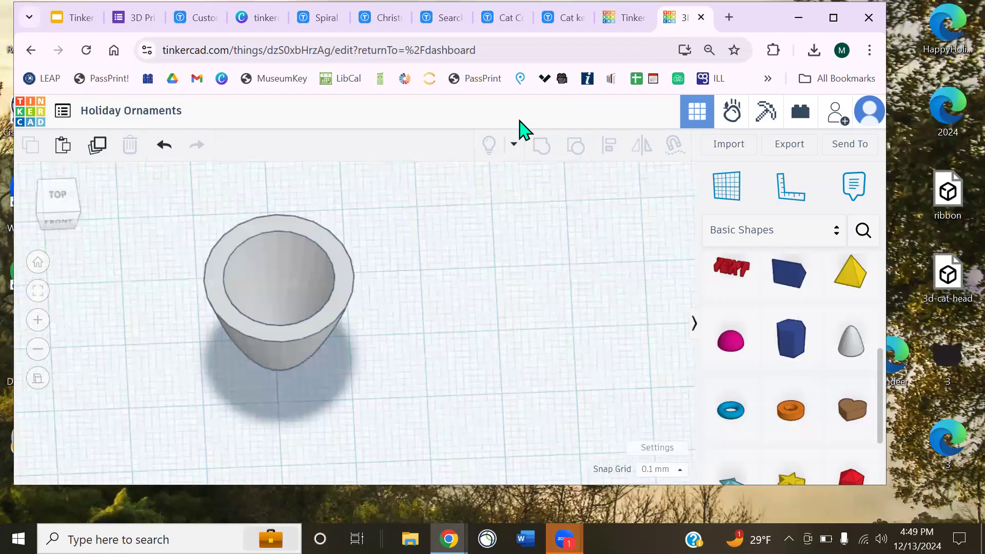
right_drag(362, 326, 409, 341)
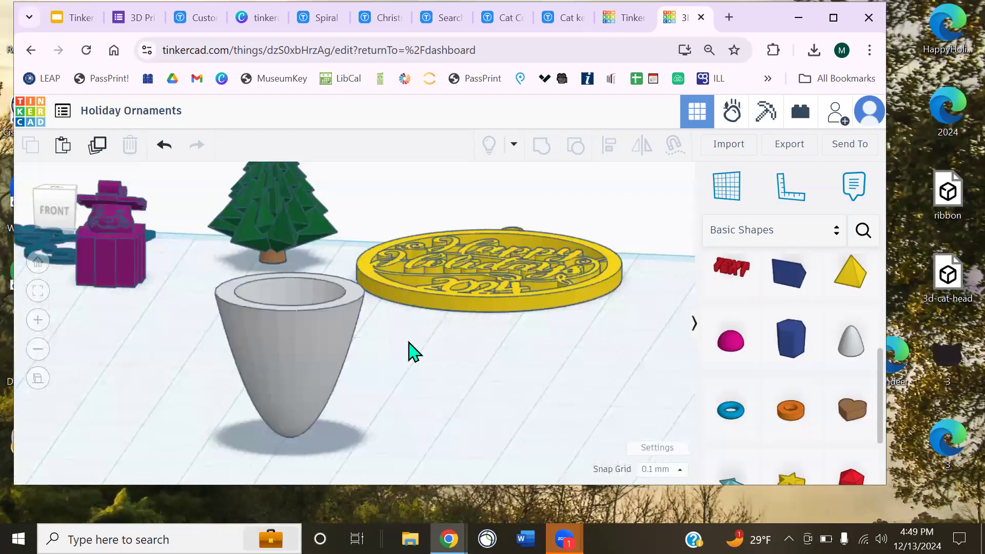
Duplicate the hollow paraboloid cup and place the copy beside the original
middle_drag(409, 341, 354, 340)
click(239, 349)
alt+drag(229, 374, 438, 405)
Set a workplane at the original cup's rim and flip the copied cup over so it forms an upward dome
click(718, 197)
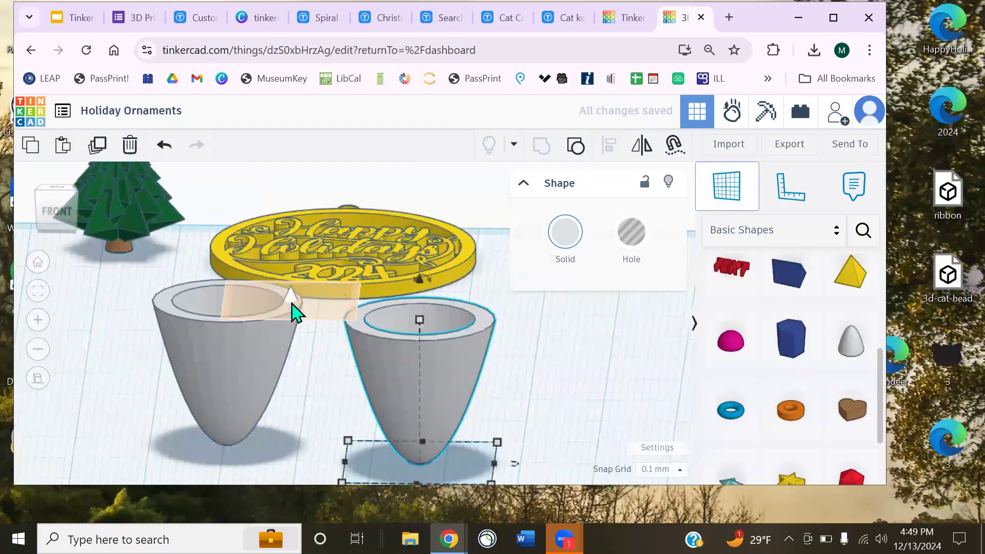
click(291, 311)
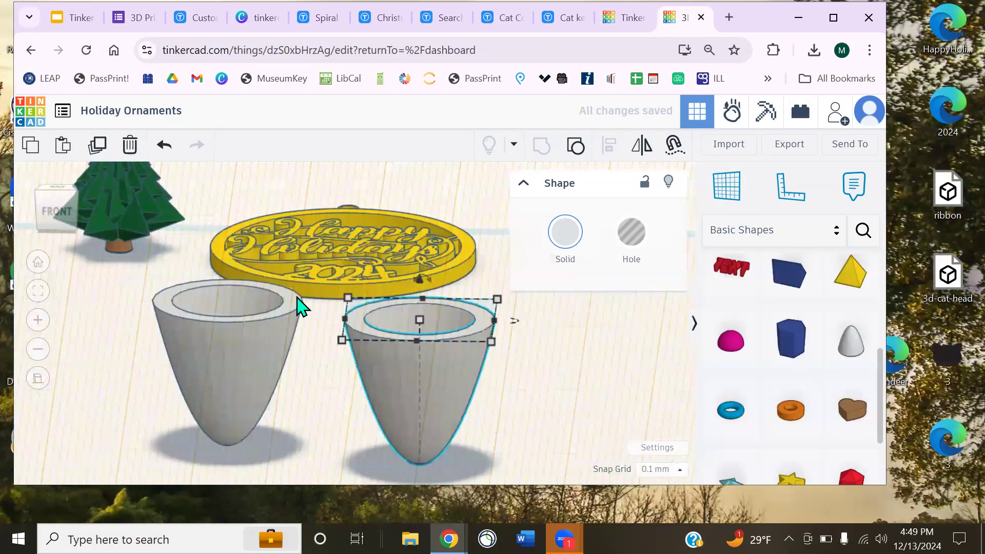
middle_drag(515, 322, 501, 272)
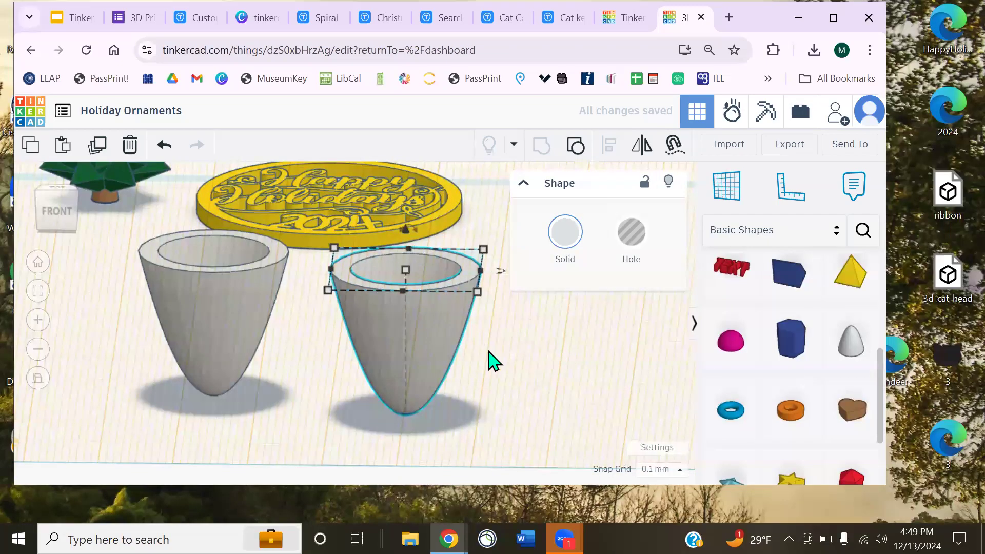
drag(408, 229, 413, 381)
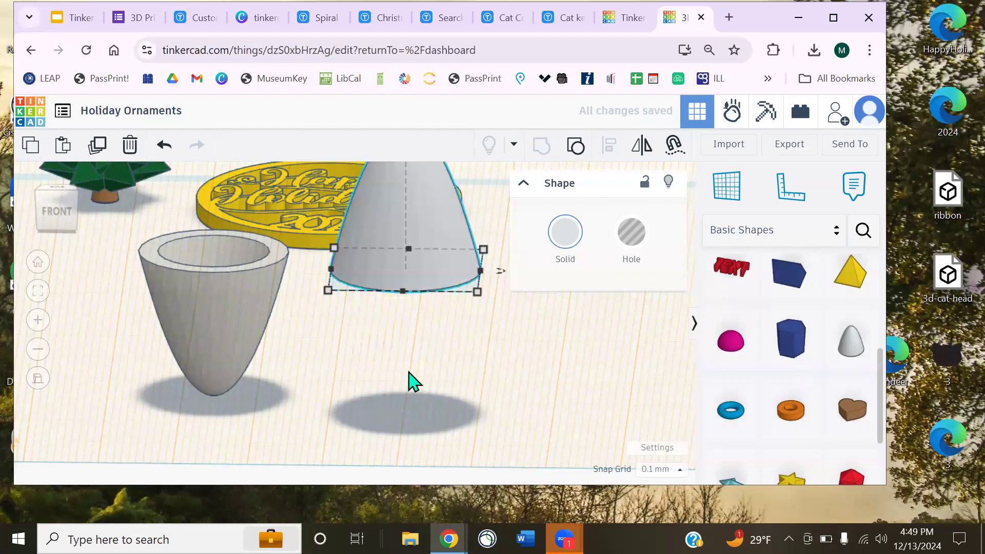
Select both halves and center-align them sideways so the dome sits directly on the cup's rim
right_drag(381, 351, 438, 379)
click(441, 380)
drag(474, 355, 212, 271)
click(611, 154)
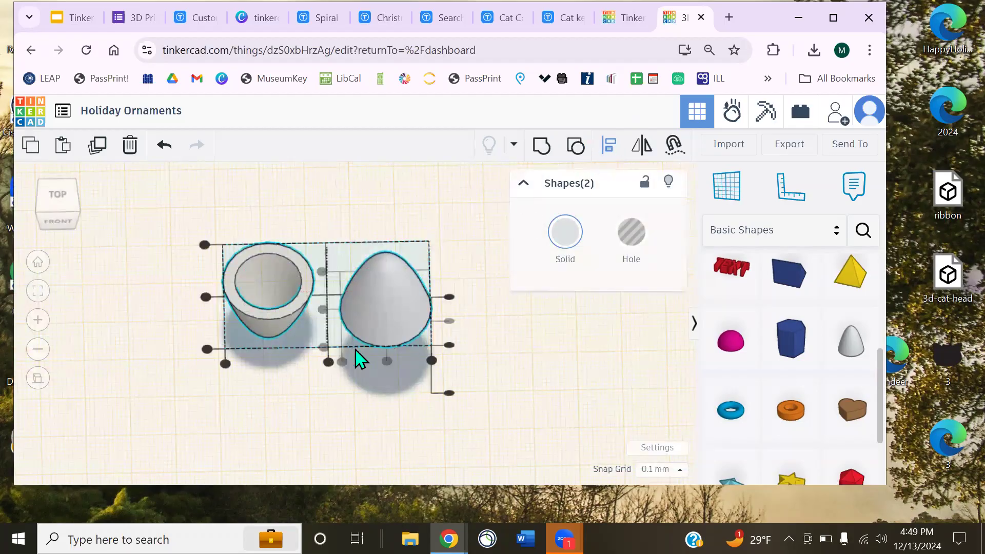
click(327, 359)
right_drag(405, 328, 448, 271)
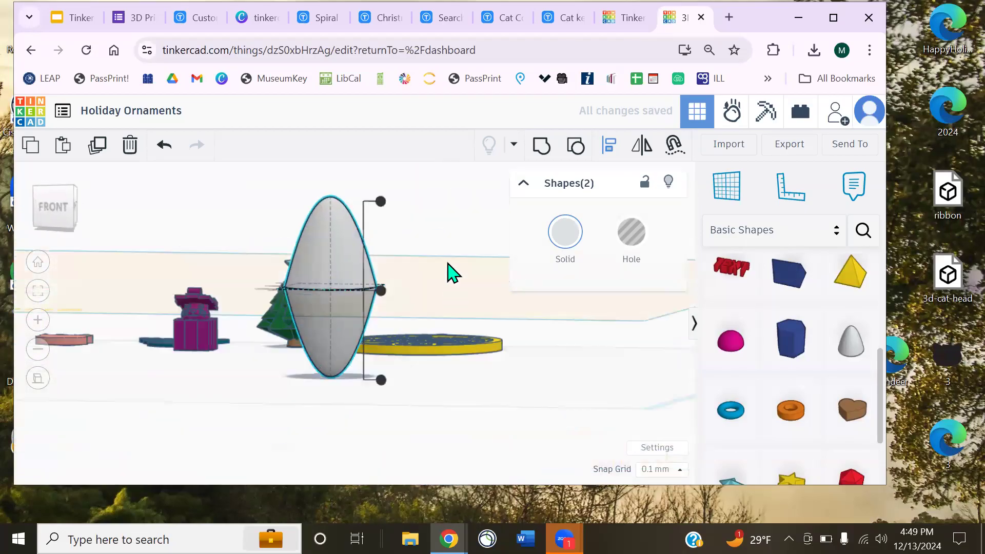
Check the Spiral Ornament photo on Thingiverse, and stretch only the ornament's upper dome taller
click(322, 19)
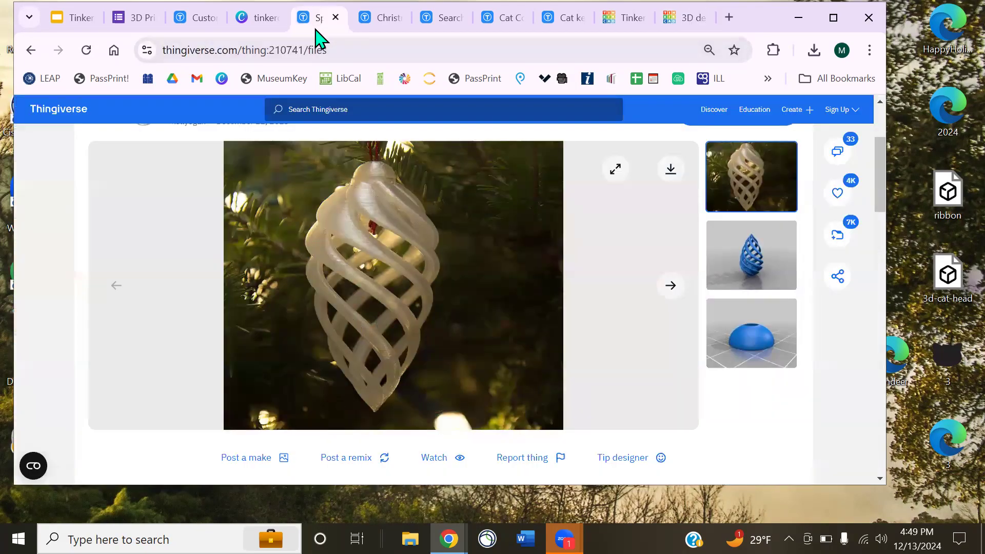
click(629, 17)
click(680, 17)
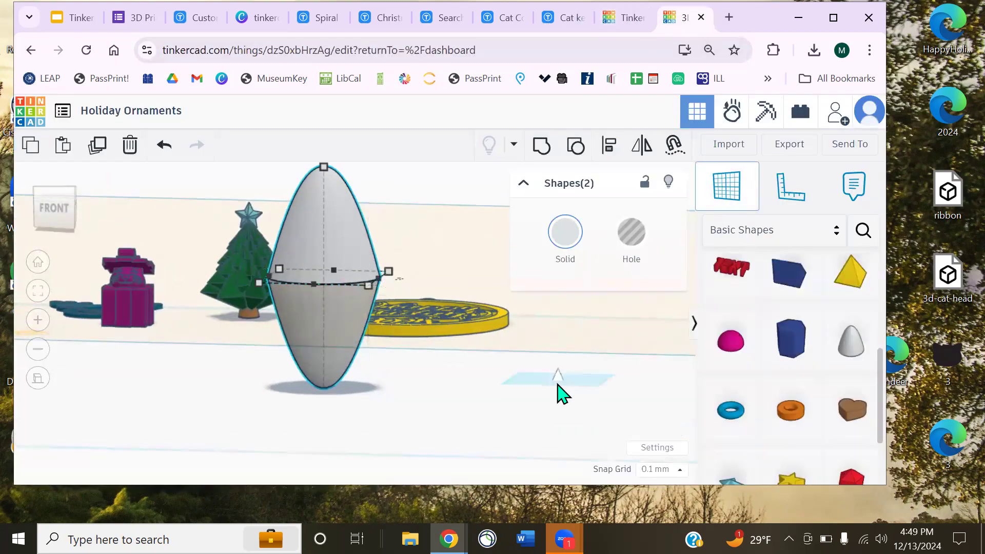
scroll(379, 275, down, 3)
drag(332, 212, 327, 176)
key(ctrl+z)
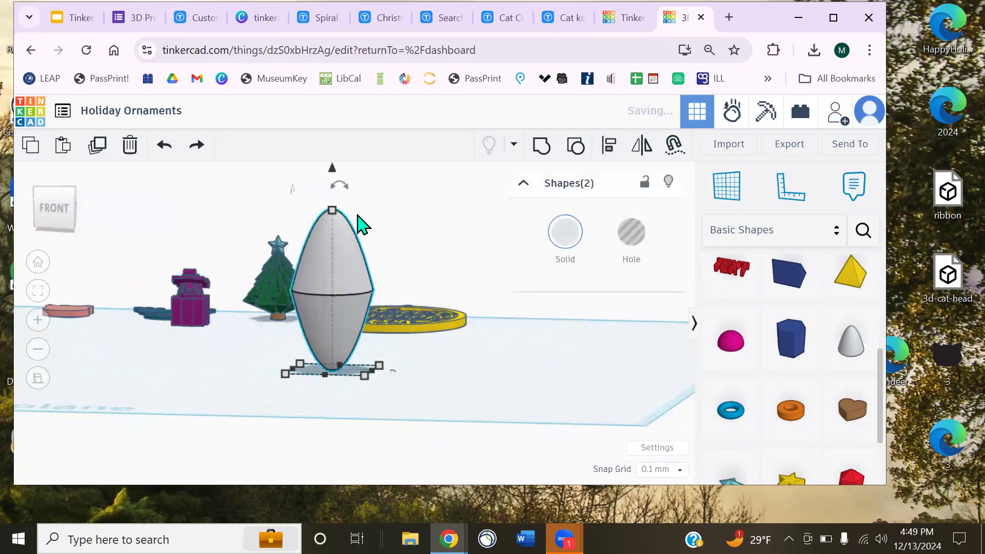
click(345, 218)
drag(345, 218, 342, 169)
click(434, 373)
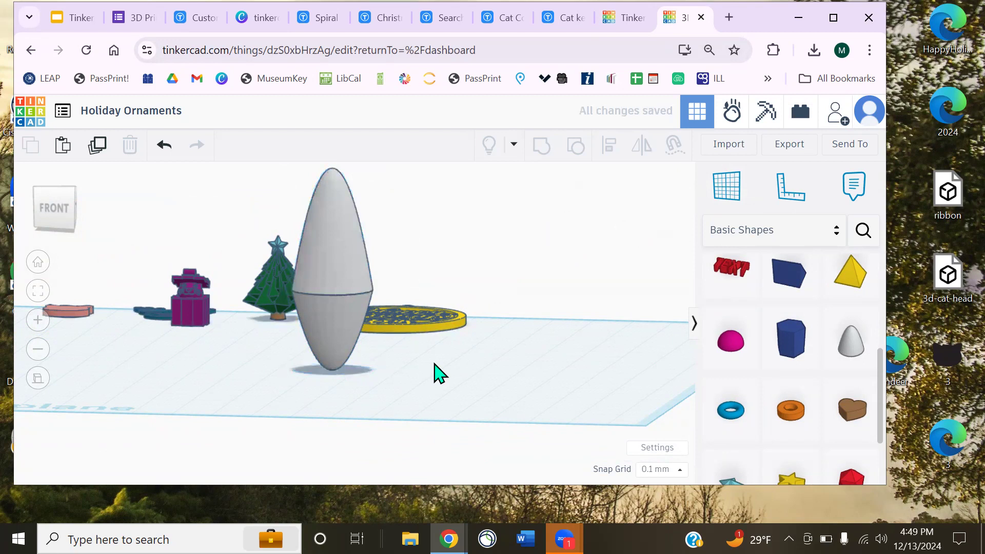
Group the upper dome and lower cup into one ornament shape
right_drag(425, 362, 392, 374)
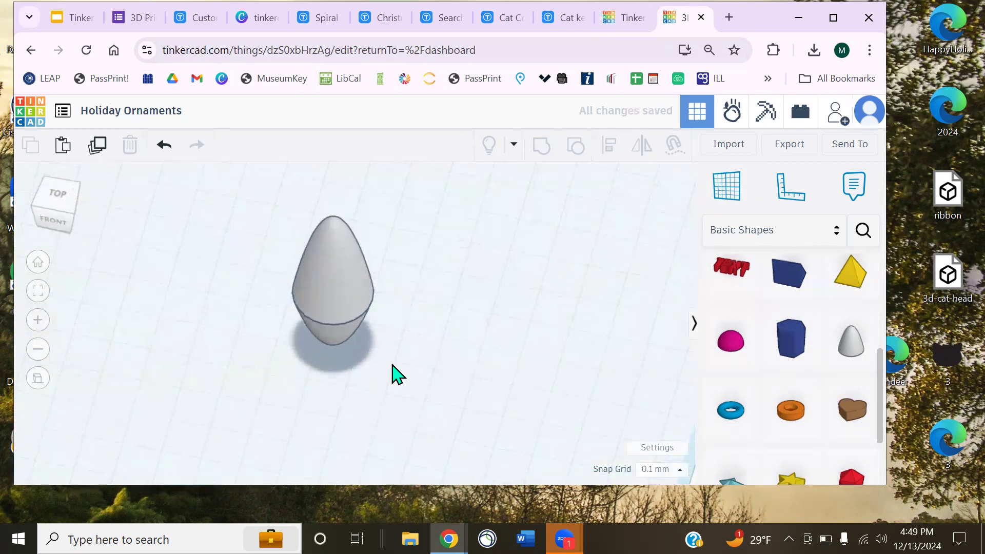
click(314, 286)
click(314, 286)
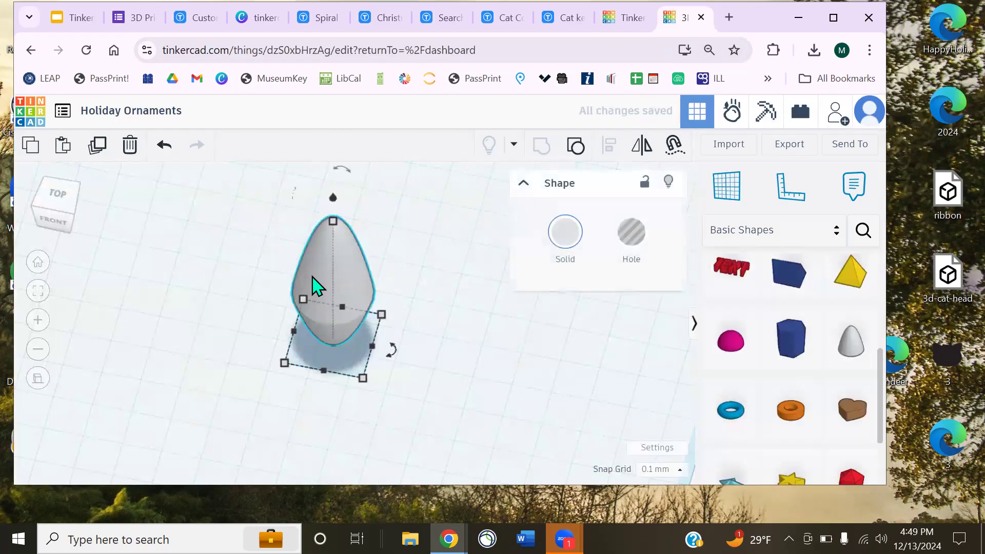
click(486, 369)
Place a box hole over one side of the ornament, stretch it upward and select it together with the ornament
scroll(764, 296, up, 4)
drag(732, 296, 371, 337)
right_drag(416, 400, 439, 323)
drag(361, 281, 374, 176)
drag(380, 250, 388, 260)
right_drag(444, 271, 256, 319)
drag(264, 273, 396, 322)
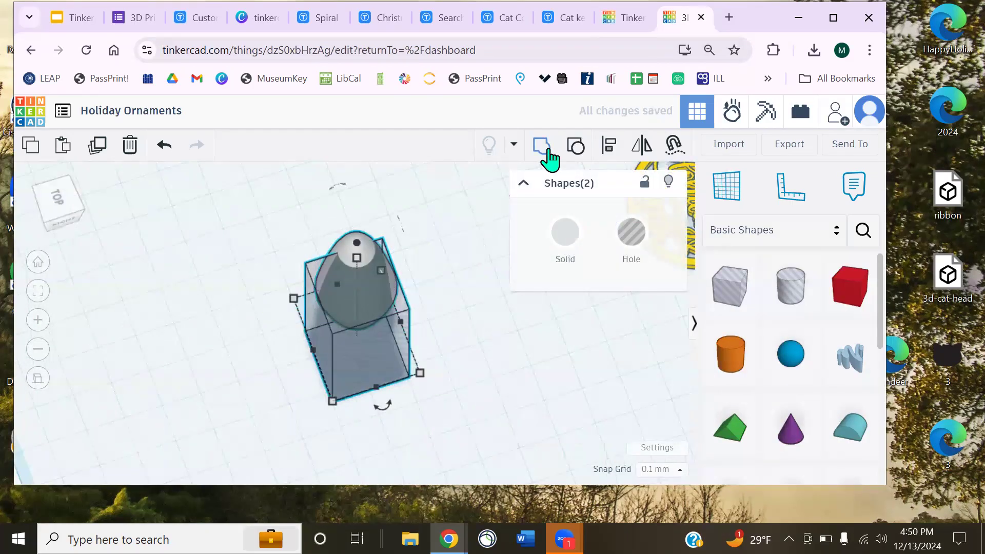
Try cutting the ornament open with the box hole to inspect its interior, and delete the box
click(545, 149)
right_drag(452, 337, 293, 347)
key(ctrl+z)
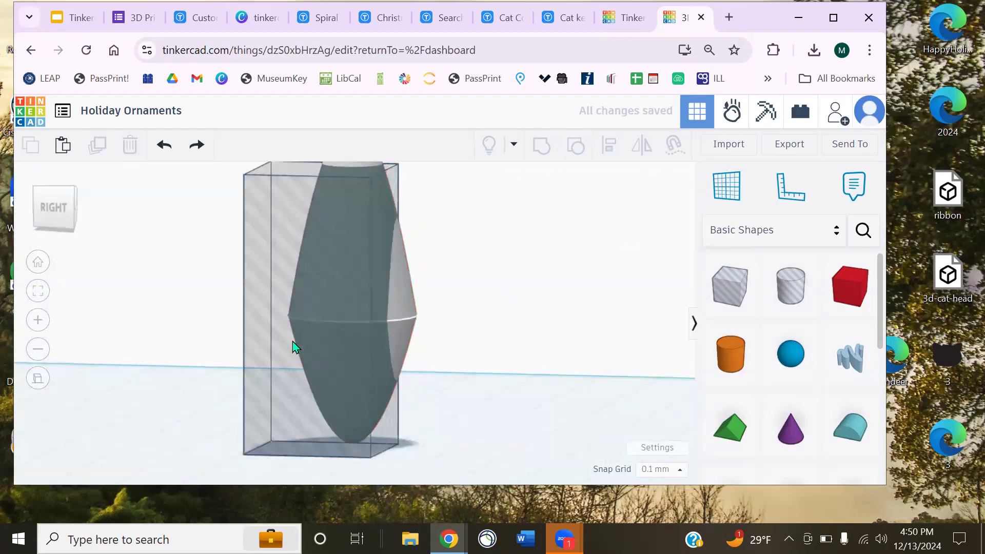
drag(266, 376, 198, 365)
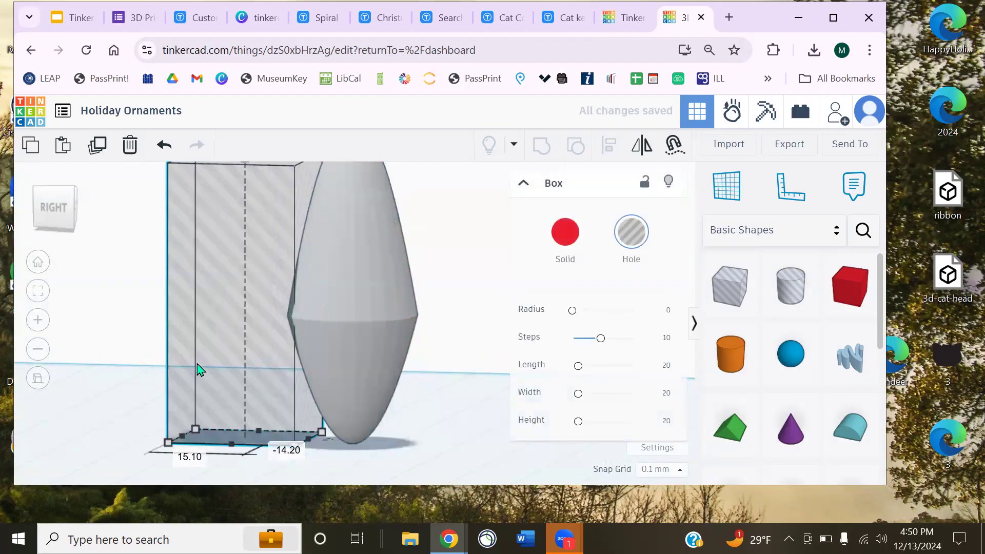
key(Delete)
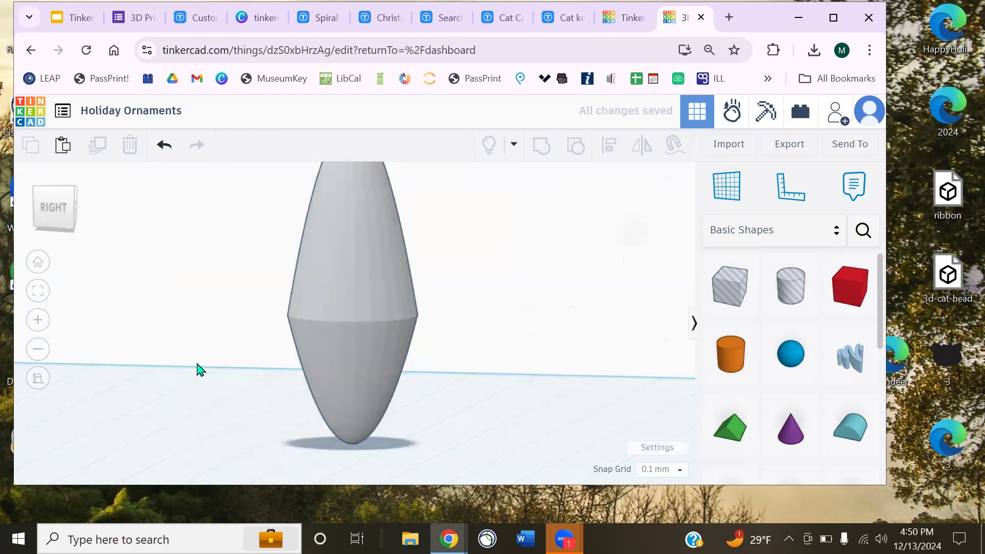
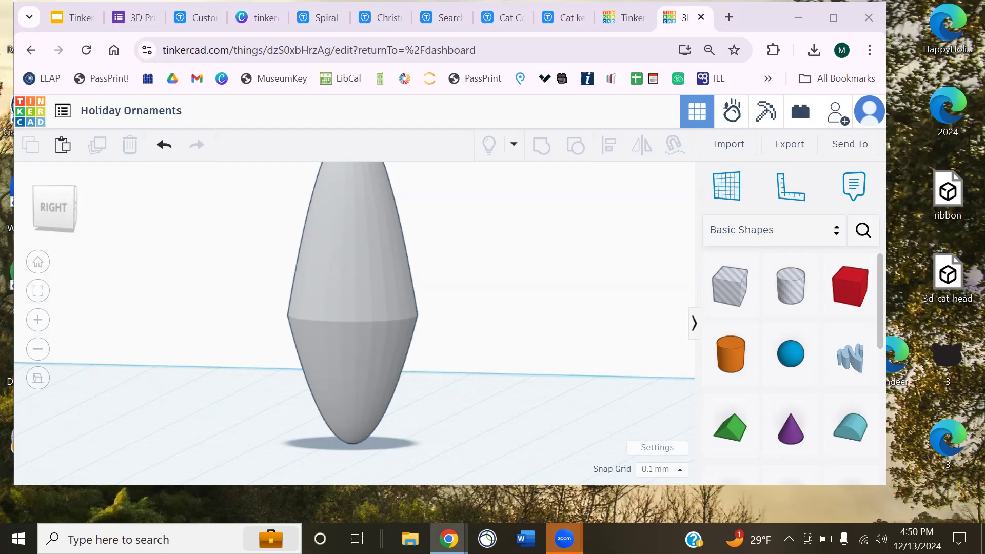
Inspect the closed ornament from several sides and compare it with the Spiral Ornament photo on Thingiverse
scroll(477, 390, down, 5)
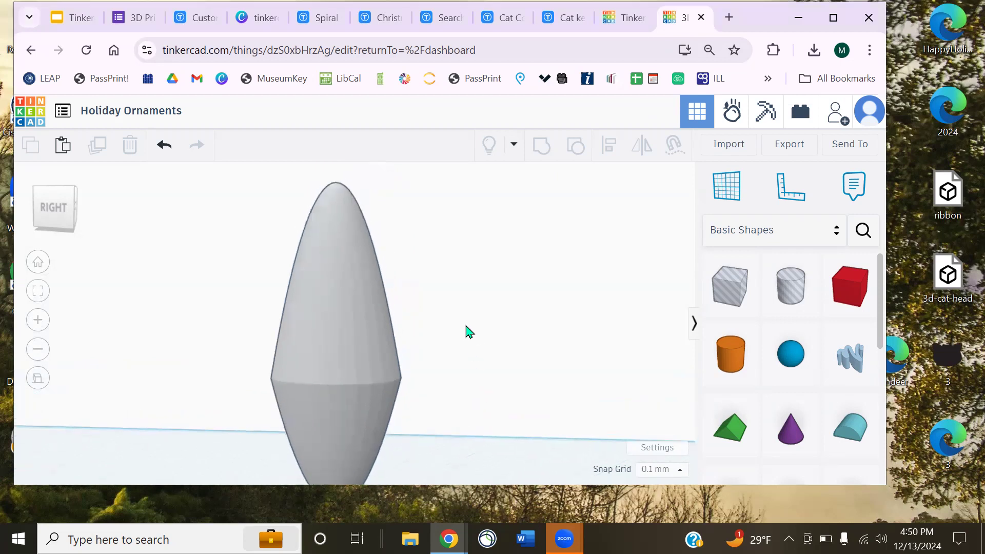
right_drag(487, 332, 408, 314)
right_drag(474, 272, 344, 410)
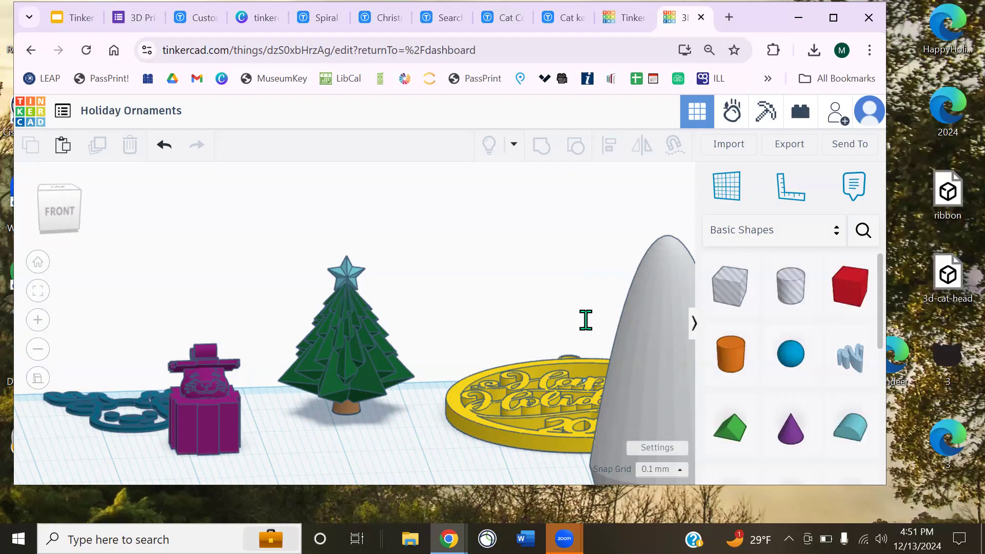
middle_drag(544, 285, 430, 180)
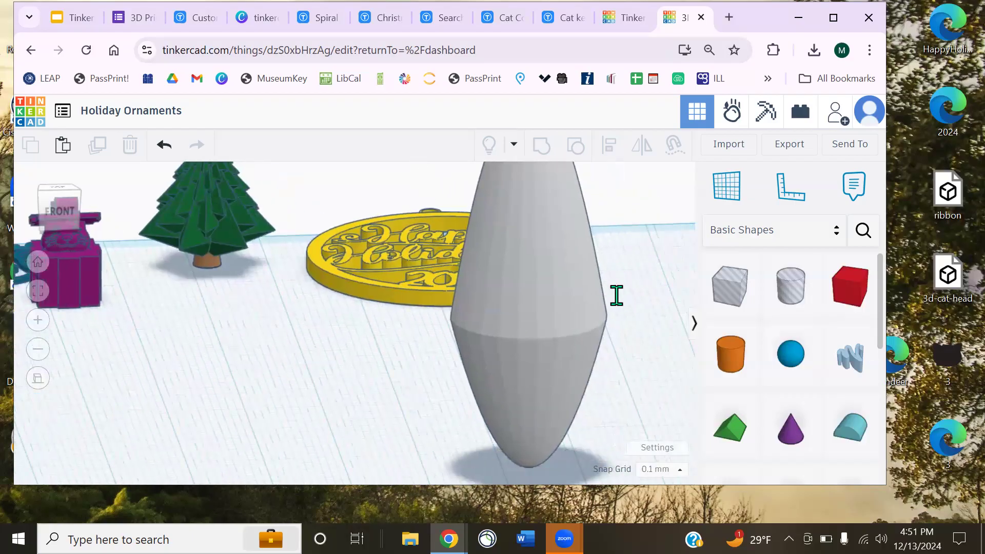
right_drag(615, 292, 519, 293)
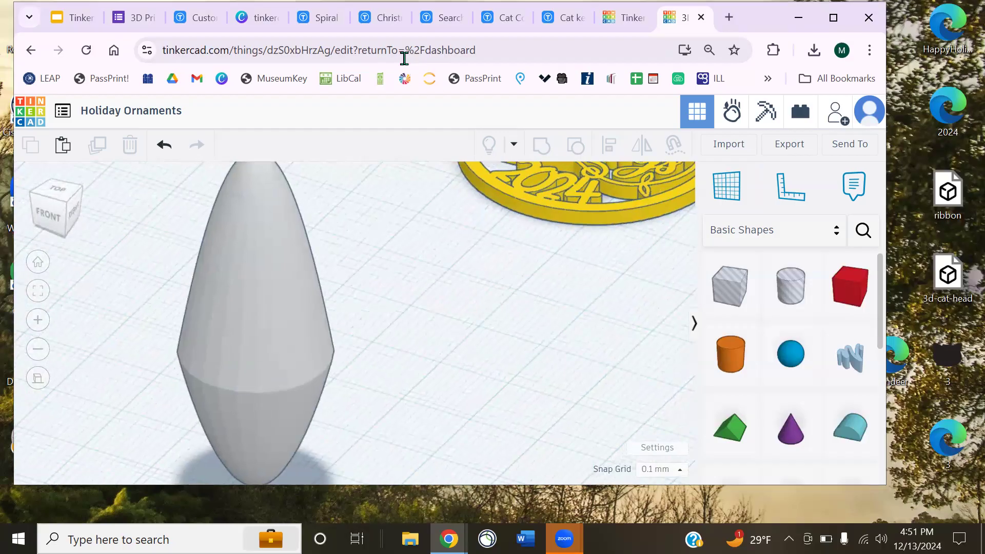
click(318, 17)
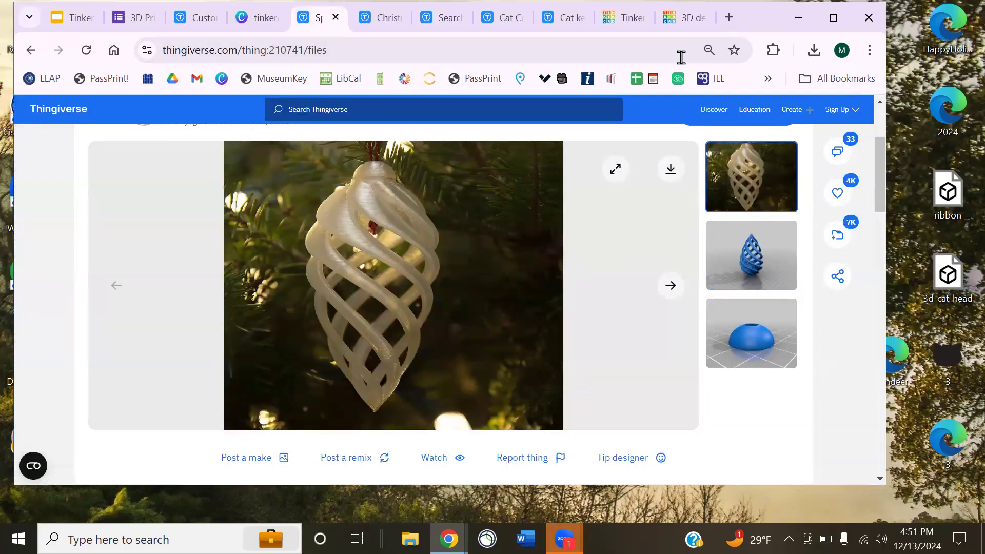
click(685, 17)
Add a box hole and move it next to the base of the ornament
drag(720, 286, 456, 408)
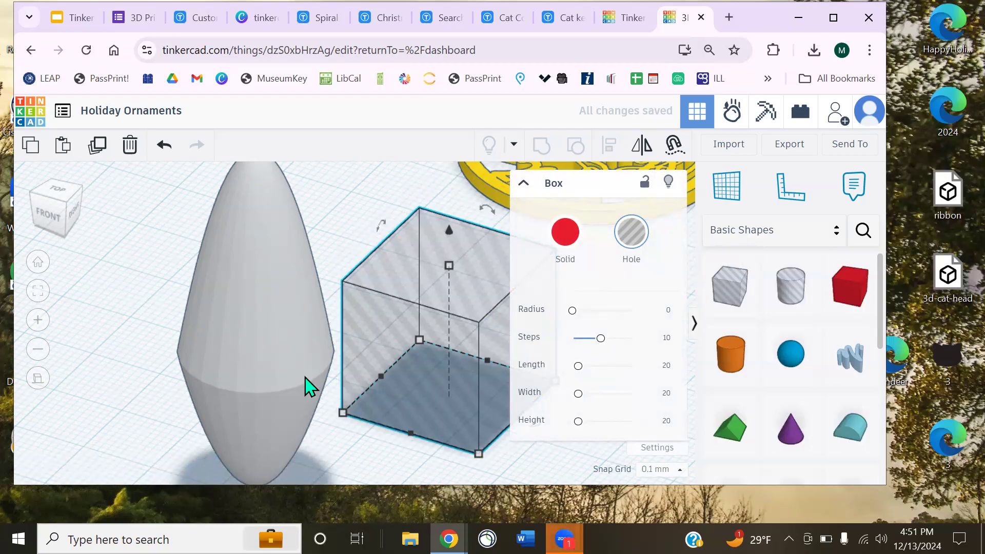
right_drag(365, 224, 290, 233)
middle_drag(225, 392, 209, 283)
drag(372, 337, 231, 401)
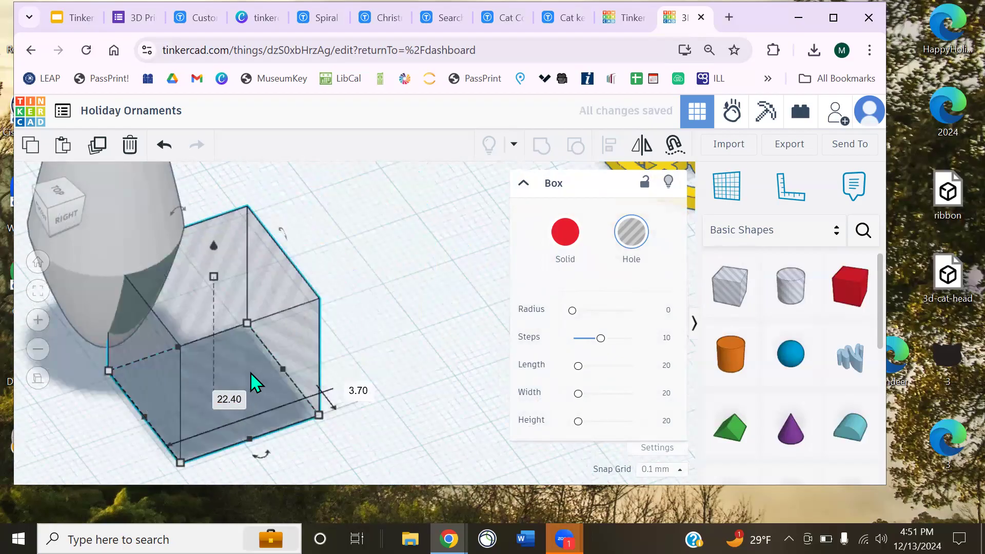
Stretch the box hole to a length of 44.60 mm, and narrow it into a slim bar
right_drag(343, 347, 525, 265)
right_drag(236, 432, 319, 432)
middle_drag(469, 373, 293, 358)
mouse_move(345, 373)
right_down()
mouse_move(300, 358)
mouse_move(299, 337)
mouse_move(348, 368)
right_up()
drag(360, 296, 556, 334)
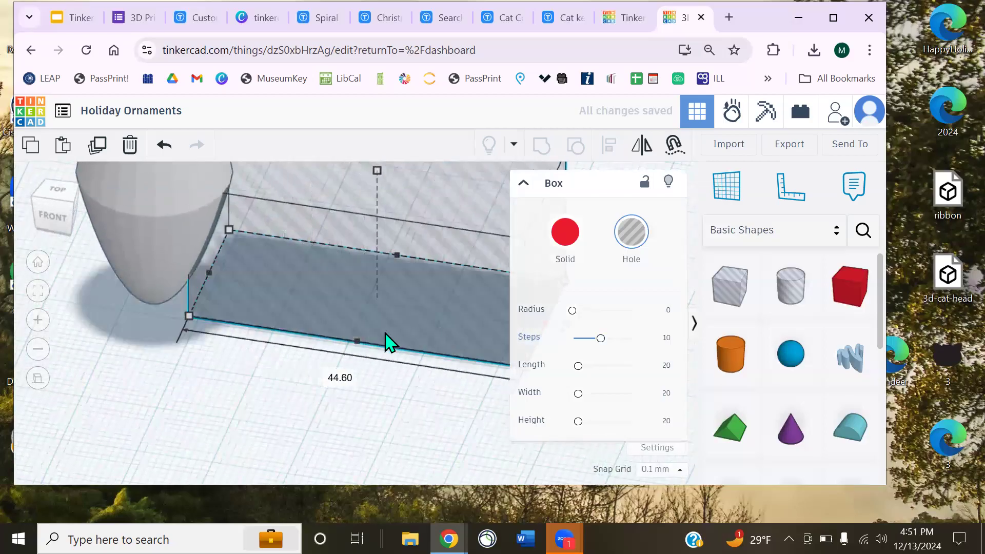
scroll(342, 347, down, 2)
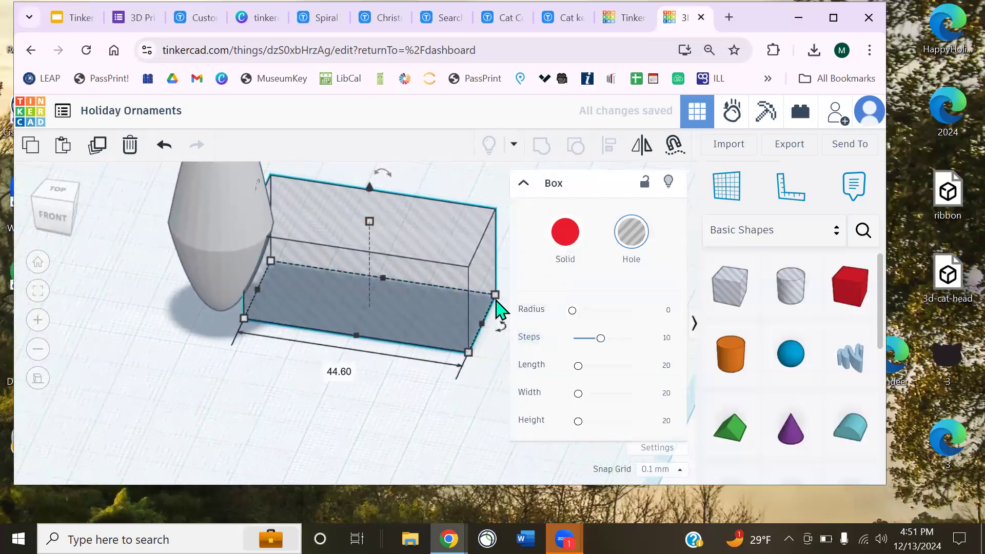
drag(495, 296, 321, 314)
Scale the bar hole proportionally down to about 3.40 mm wide and 31.87 mm long
right_drag(252, 355, 169, 341)
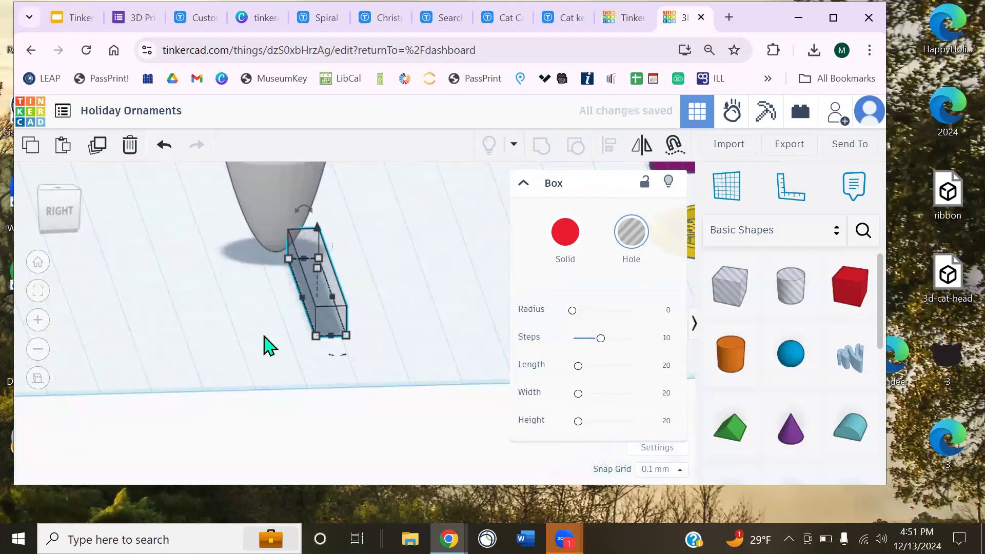
scroll(261, 348, up, 4)
right_drag(349, 377, 318, 308)
drag(318, 307, 335, 352)
right_drag(487, 411, 268, 301)
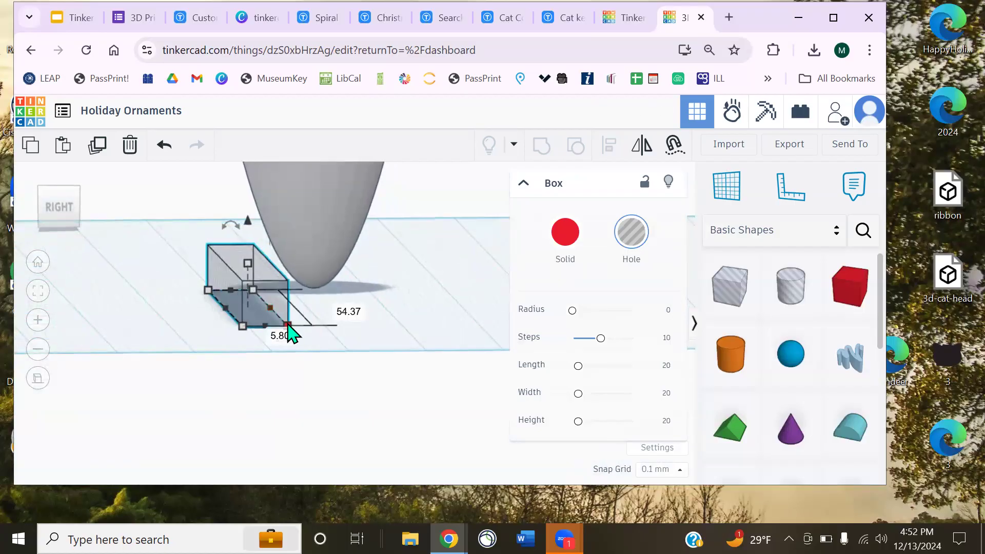
drag(288, 325, 270, 323)
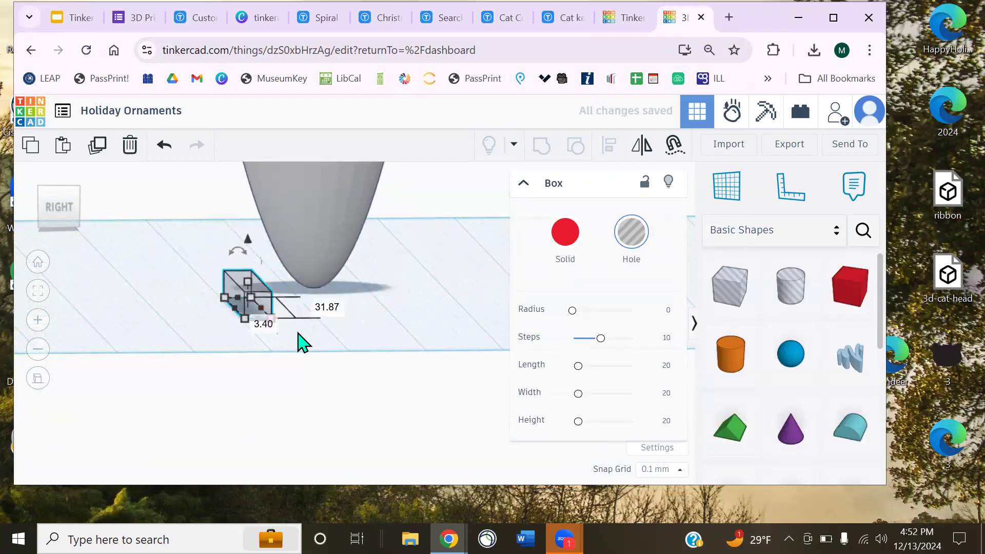
Rotate the bar hole about its long axis so its cross-section stands as a diamond
right_drag(297, 334, 251, 327)
scroll(252, 328, up, 4)
middle_drag(254, 329, 328, 359)
drag(265, 265, 222, 254)
click(336, 400)
mouse_move(336, 391)
right_down()
mouse_move(352, 377)
mouse_move(331, 388)
right_up()
drag(259, 330, 280, 328)
right_drag(280, 328, 336, 382)
Lengthen the diamond bar hole beyond the ornament's width and move it across the ornament's base
scroll(334, 374, down, 3)
drag(439, 387, 508, 411)
drag(394, 362, 380, 345)
right_drag(380, 354, 342, 422)
Center-align the diamond bar hole with the ornament, including at mid-height, so it passes through the body
shift+click(218, 270)
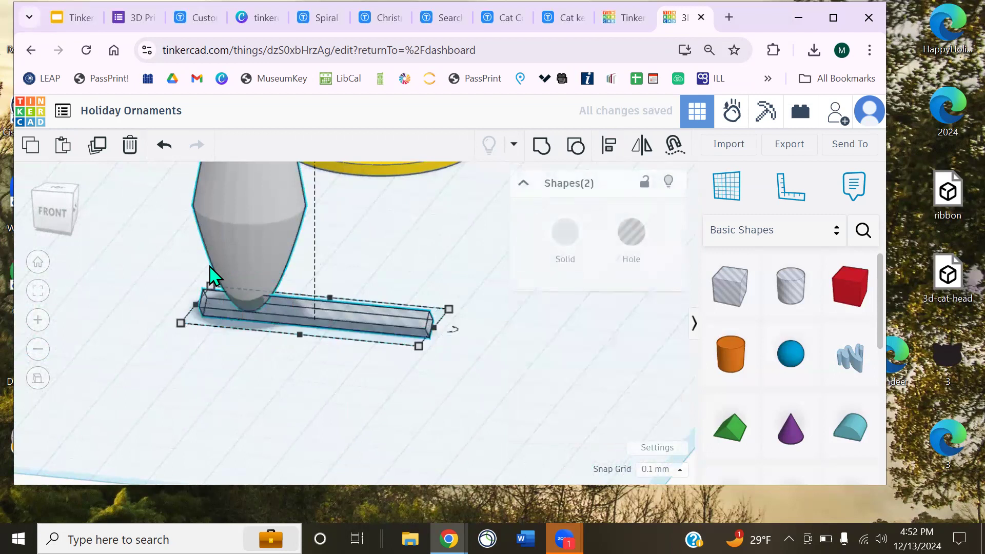
click(615, 153)
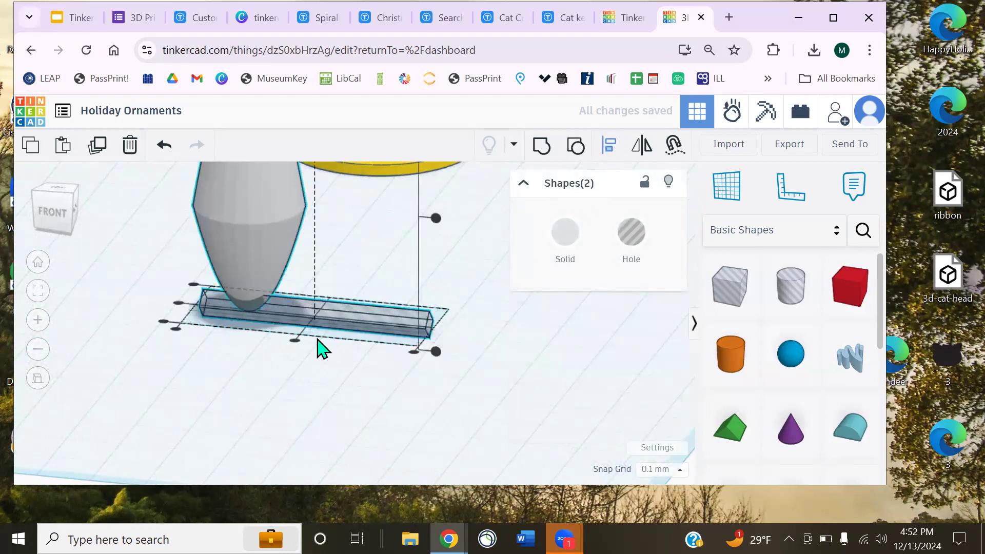
click(295, 340)
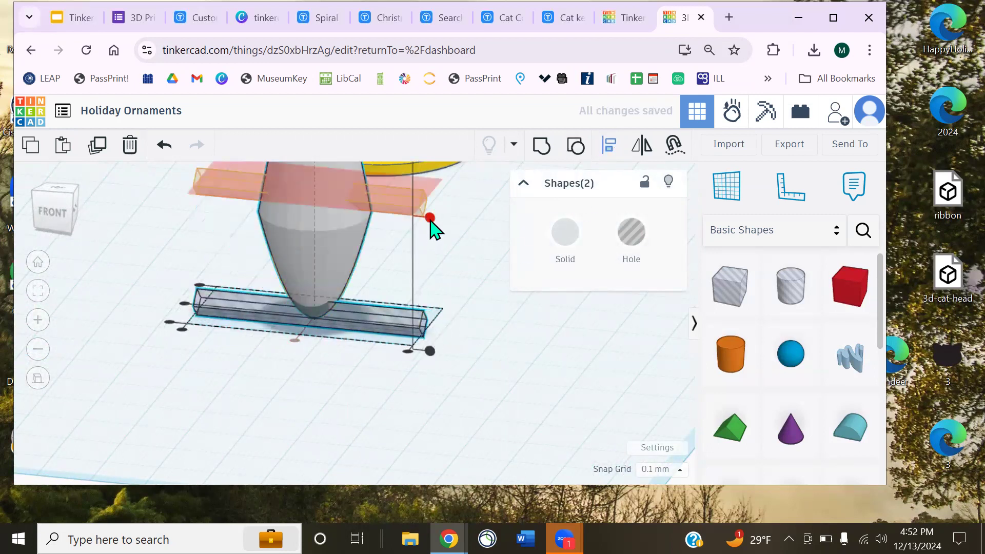
click(430, 218)
click(429, 349)
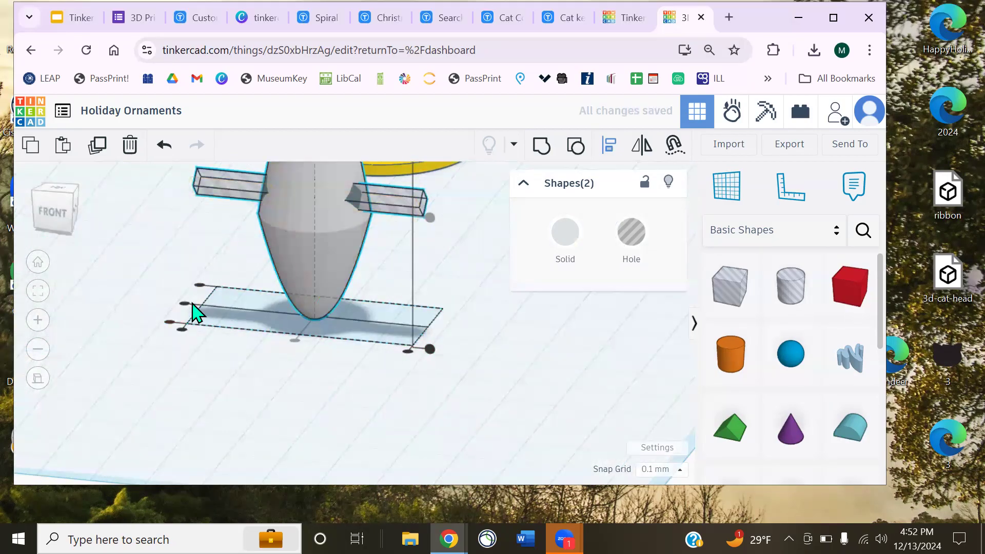
click(365, 377)
Group the bar hole with the ornament to cut a diamond-shaped opening through it
right_drag(402, 378, 361, 355)
drag(308, 288, 309, 288)
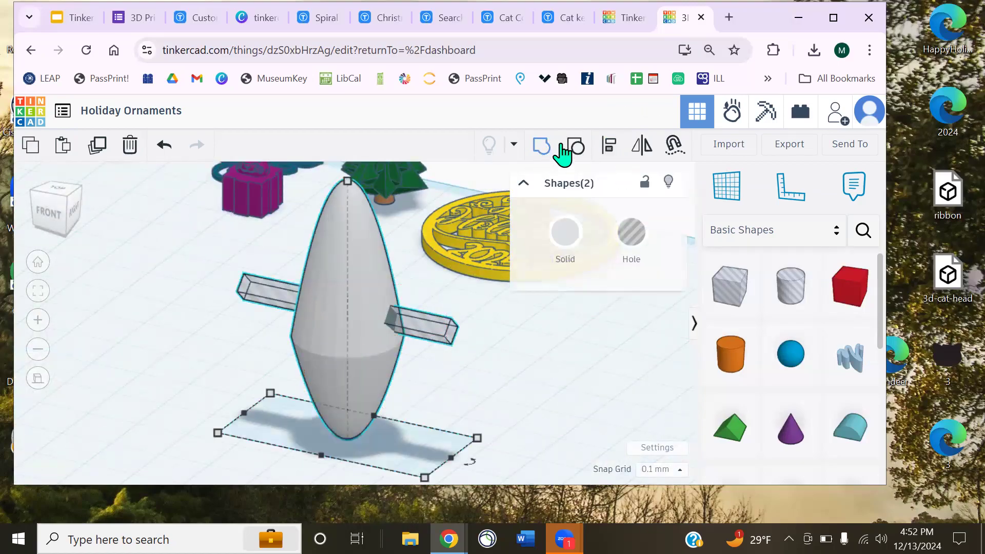
click(496, 381)
right_drag(518, 382, 373, 362)
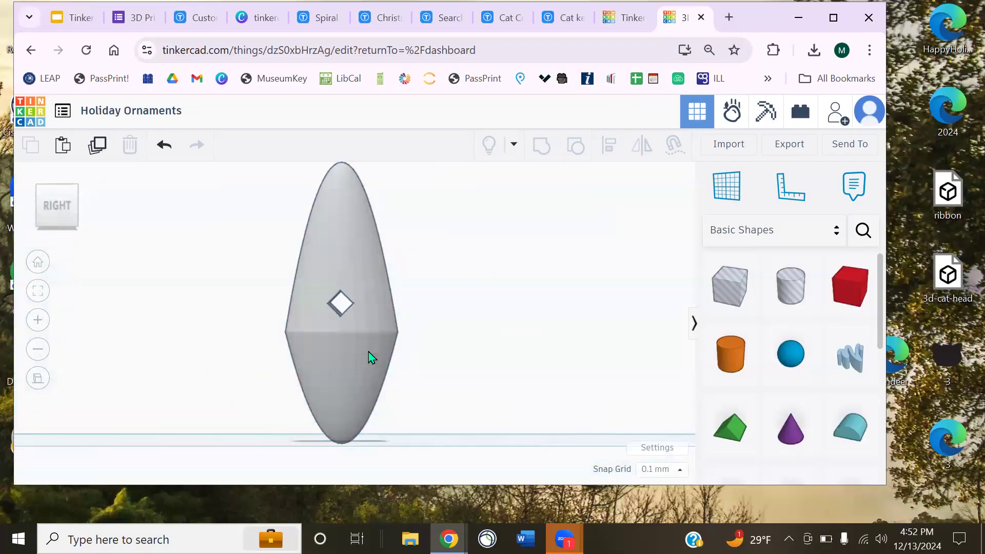
Undo the grouping of the diamond bar hole with the ornament
right_drag(380, 345, 359, 339)
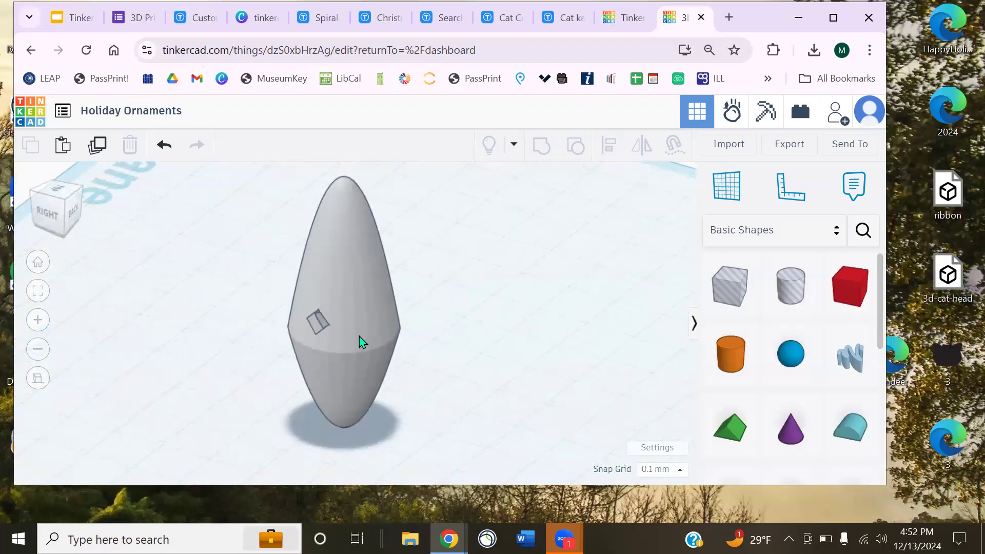
key(ctrl+z)
right_drag(476, 348, 631, 439)
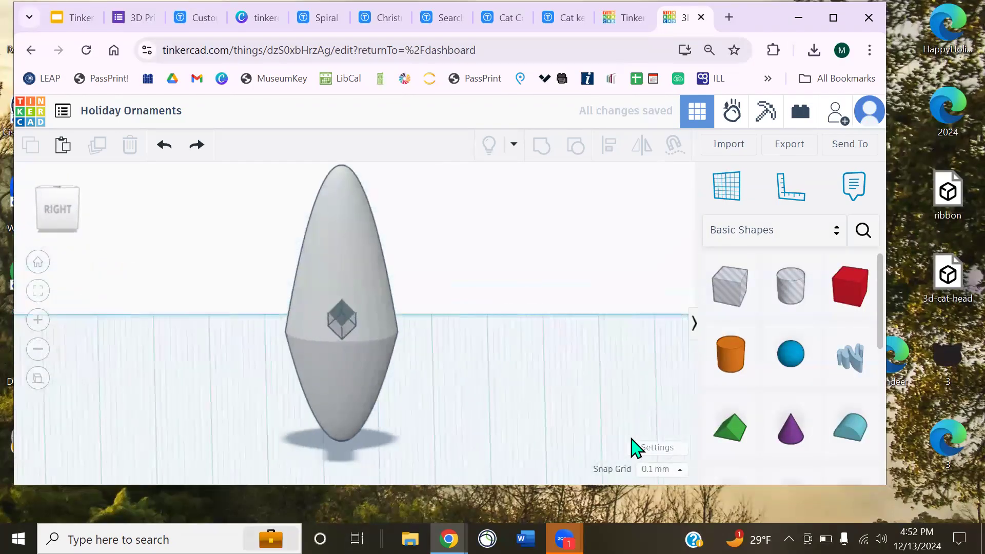
click(345, 324)
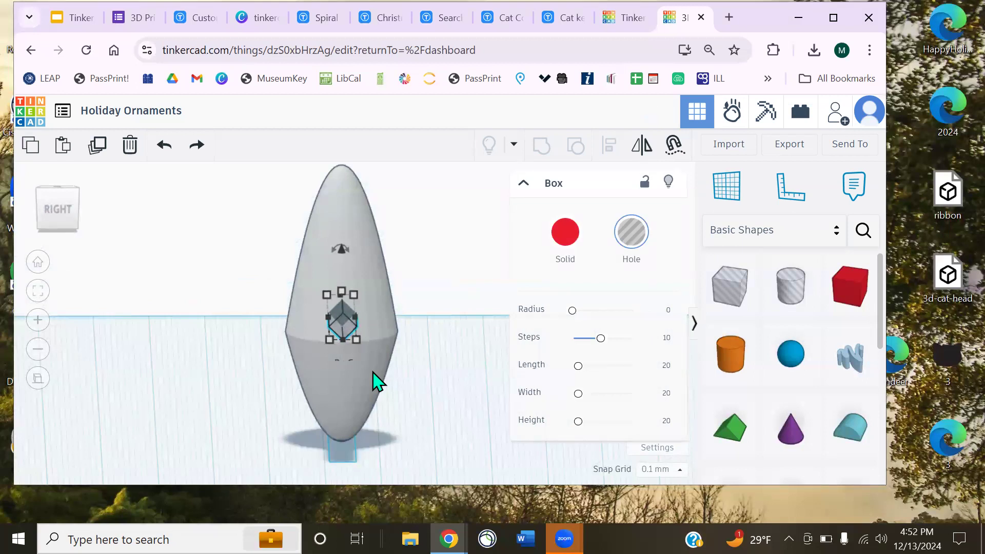
key(d)
key(ctrl+z)
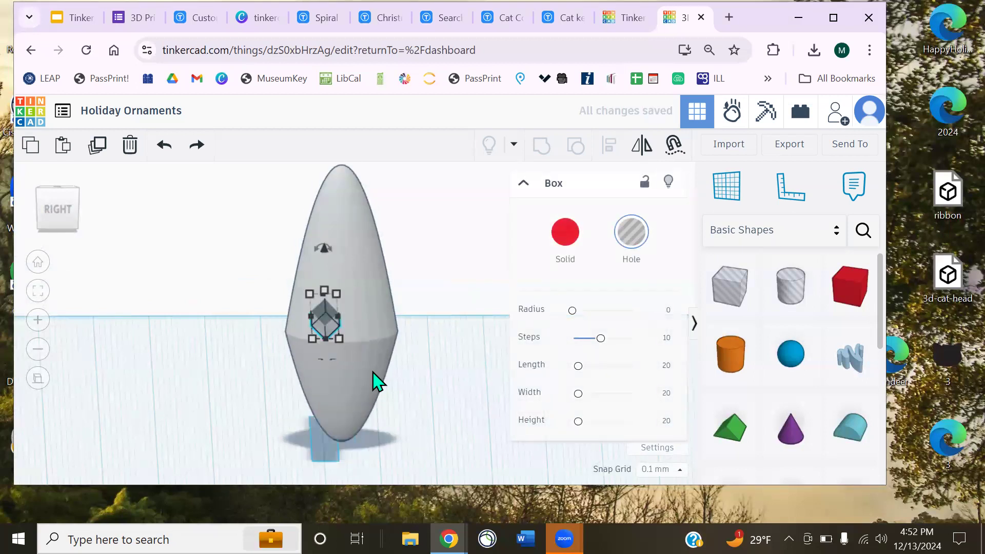
click(420, 374)
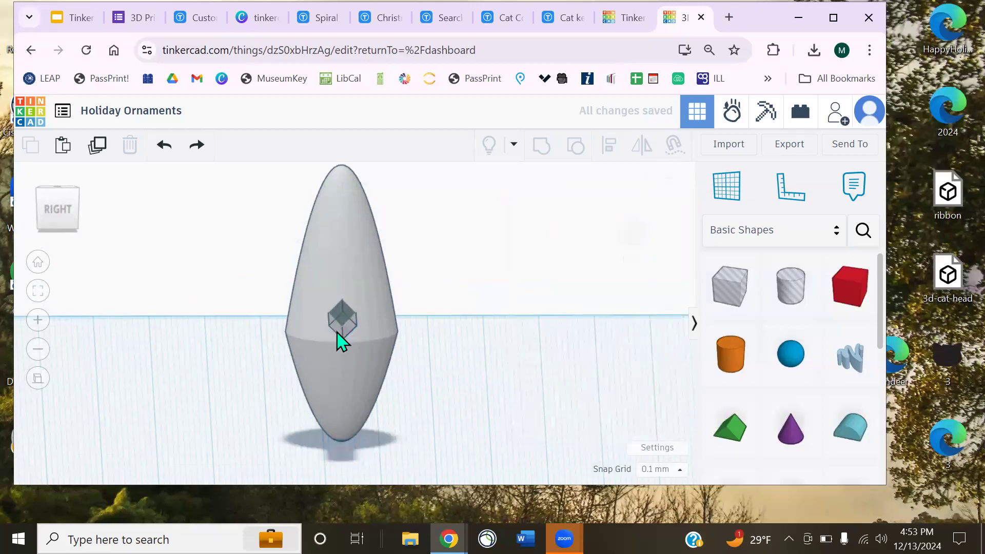
Lower the diamond bar hole until it passes through the ornament just above its bottom tip
scroll(338, 339, up, 5)
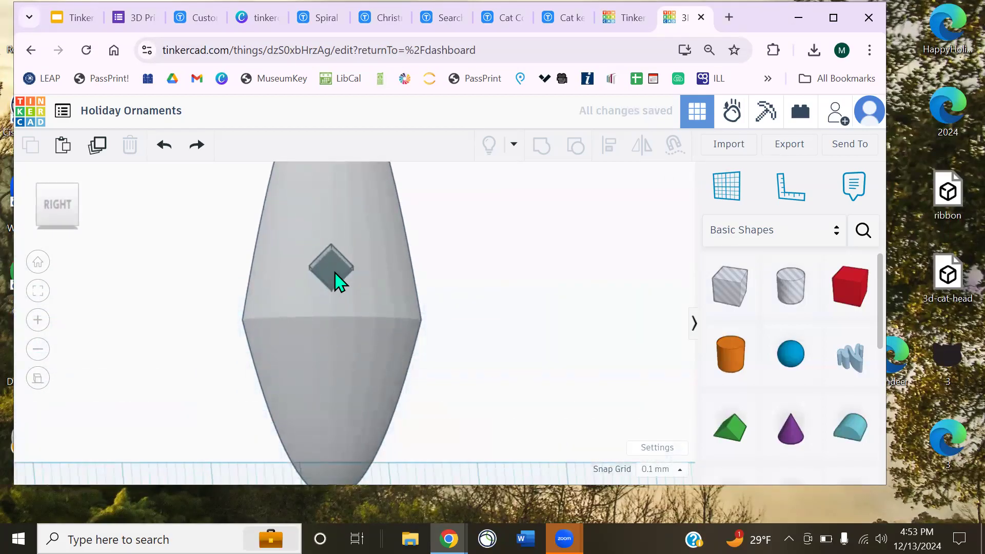
click(336, 282)
scroll(340, 338, down, 3)
drag(337, 345, 337, 480)
click(224, 368)
right_drag(224, 368, 319, 434)
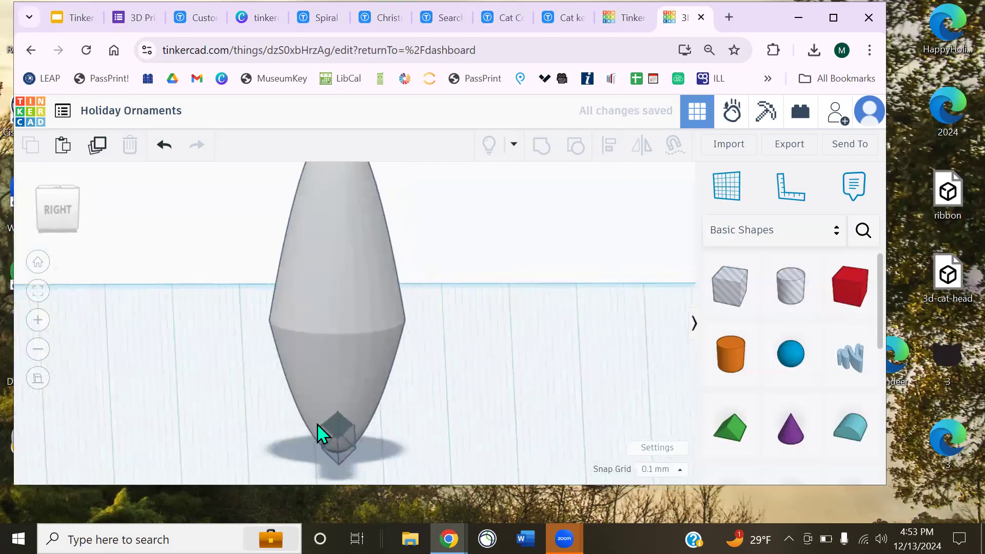
click(343, 427)
drag(337, 361, 339, 340)
click(425, 409)
middle_drag(415, 382, 387, 353)
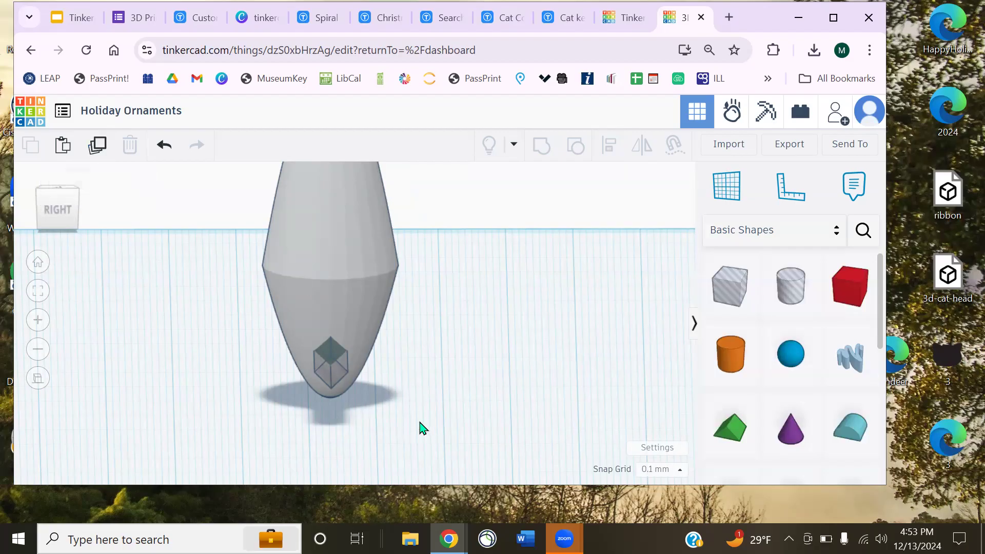
Duplicate the diamond bar hole in place and raise the copy slightly above the original
scroll(418, 426, up, 2)
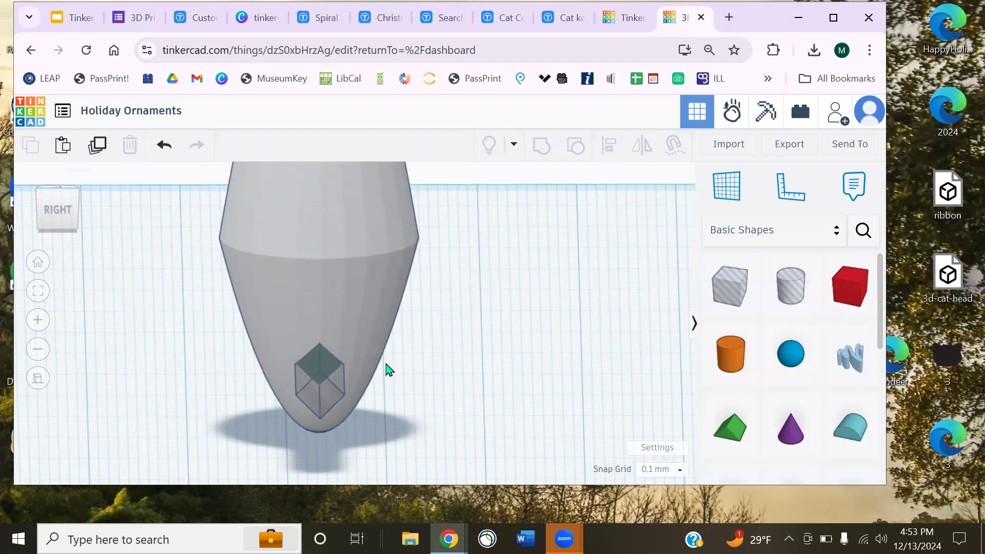
right_drag(471, 384, 387, 413)
right_drag(440, 395, 331, 382)
click(321, 374)
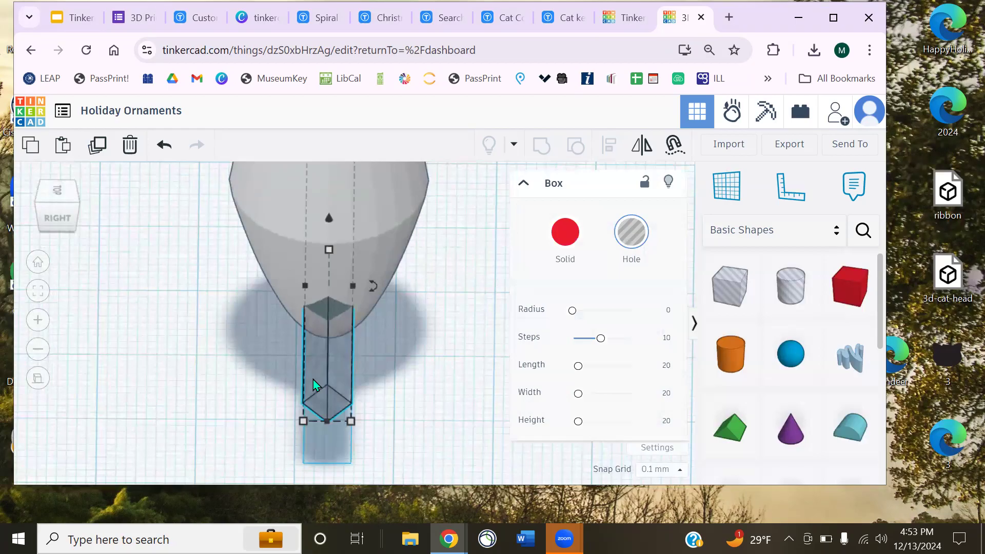
click(97, 149)
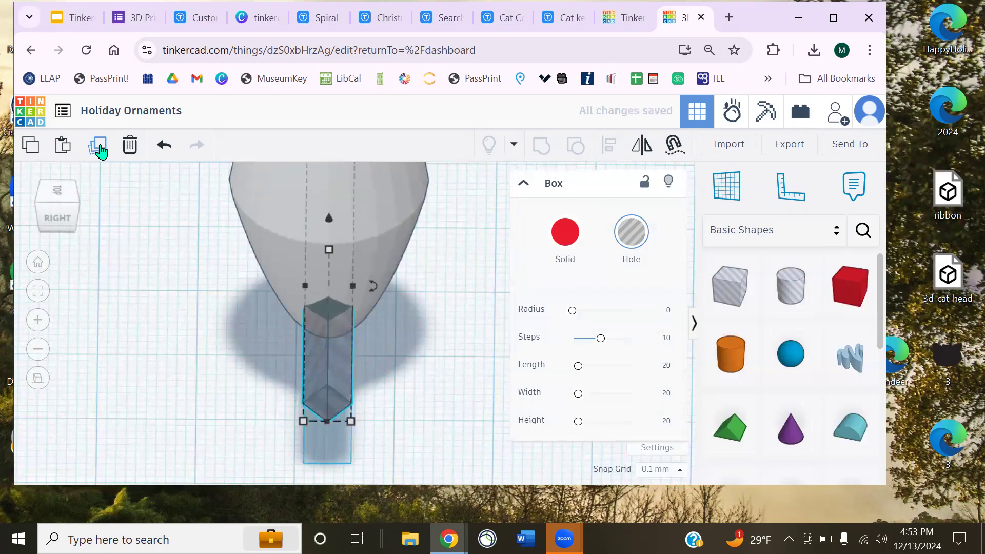
right_drag(406, 361, 355, 347)
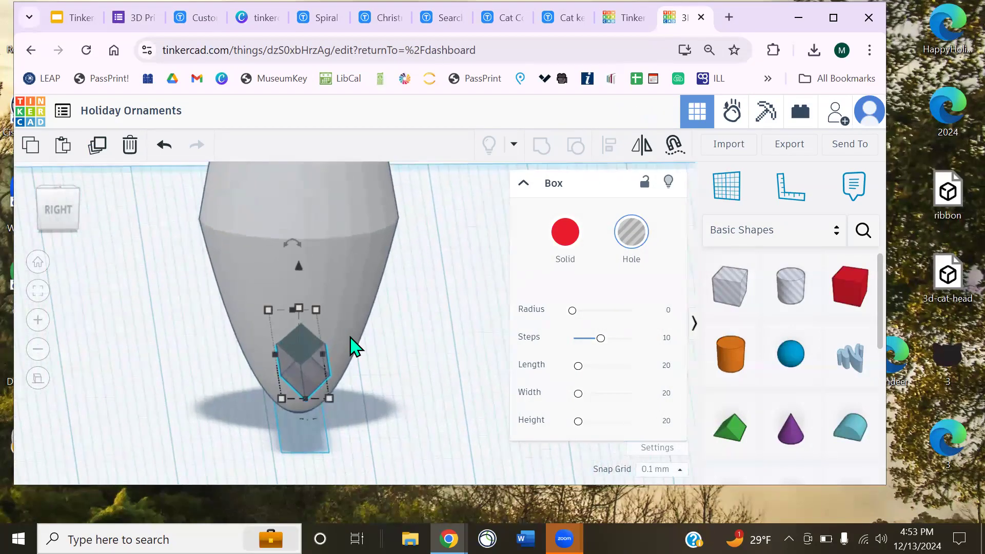
right_drag(355, 311, 356, 301)
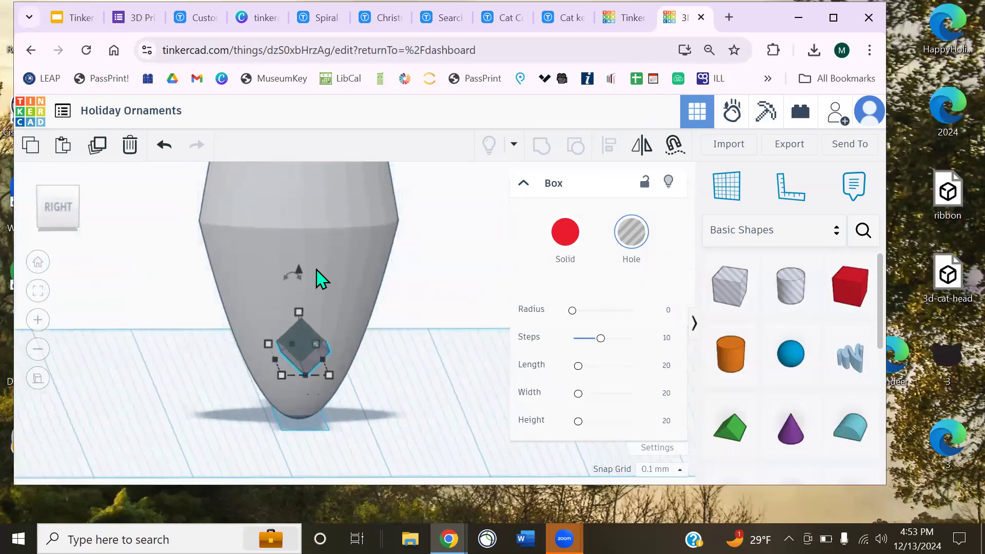
drag(299, 270, 311, 236)
Rotate the raised bar hole copy about the vertical axis so it is offset from the original
right_drag(422, 319, 359, 319)
right_drag(395, 281, 330, 319)
right_drag(362, 353, 365, 312)
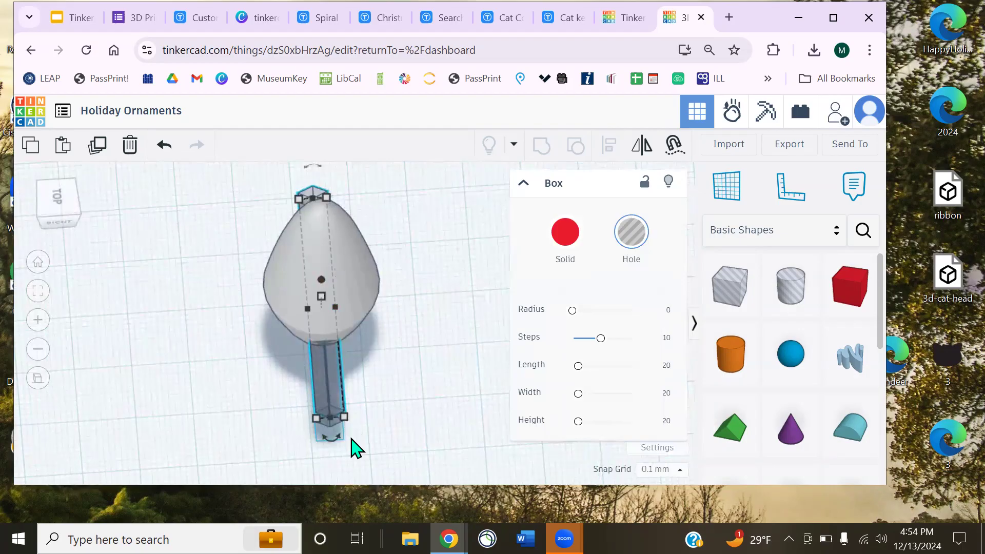
drag(332, 440, 385, 455)
Repeat the raised and rotated duplication to spiral bar holes up to the ornament's widest part
right_drag(460, 458, 400, 391)
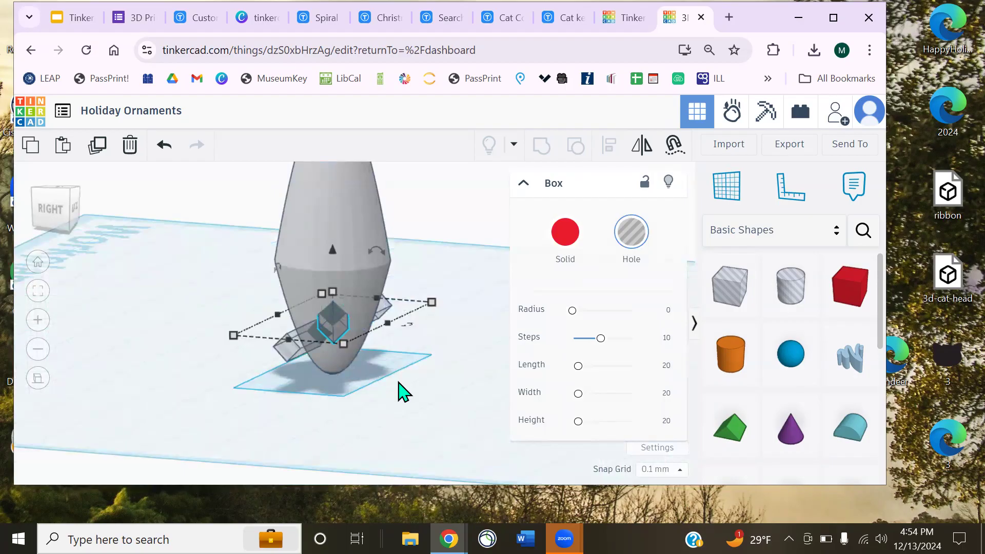
click(98, 145)
click(98, 146)
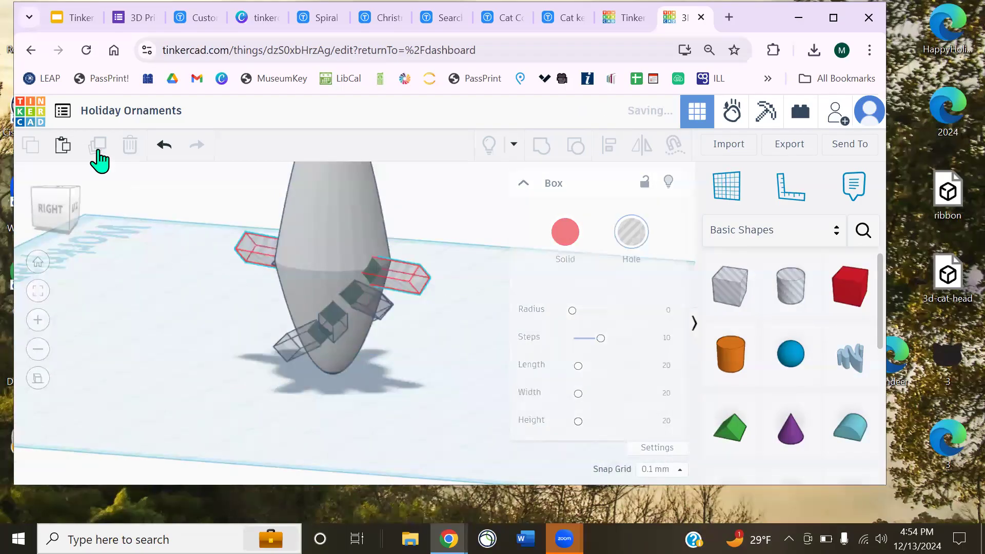
right_drag(398, 356, 269, 395)
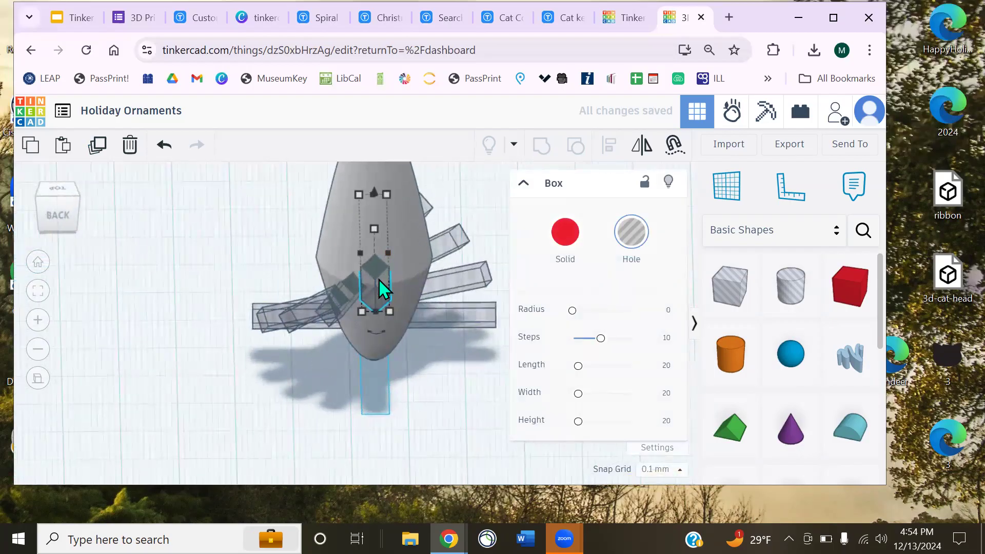
right_drag(377, 281, 307, 336)
right_drag(424, 322, 330, 318)
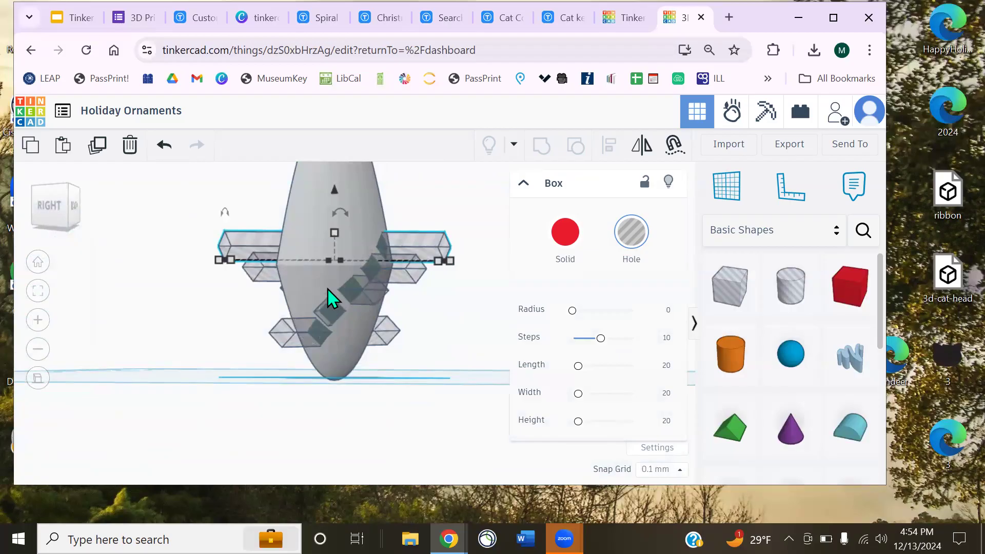
right_drag(400, 320, 367, 339)
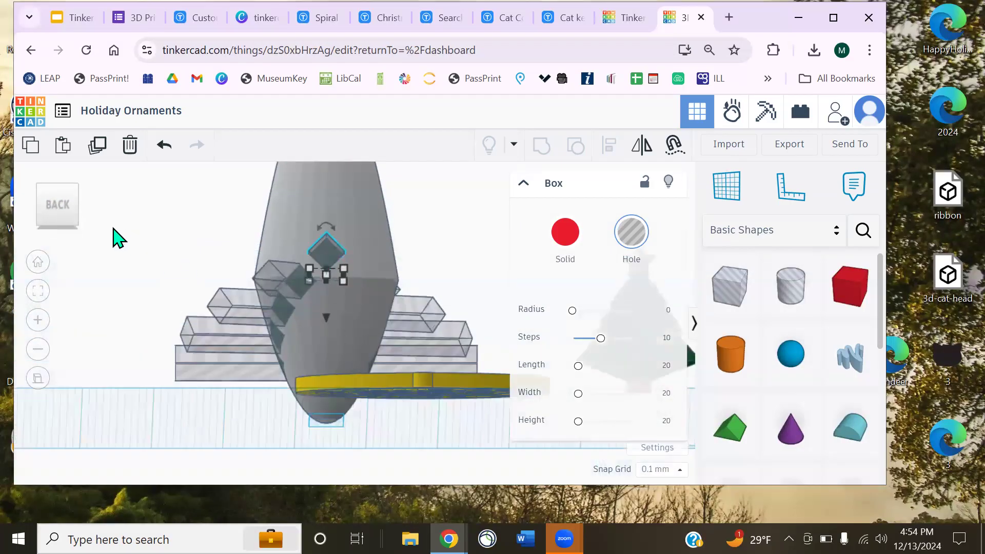
Continue the repeated duplication until the spiral of bar holes reaches the ornament's top
click(98, 146)
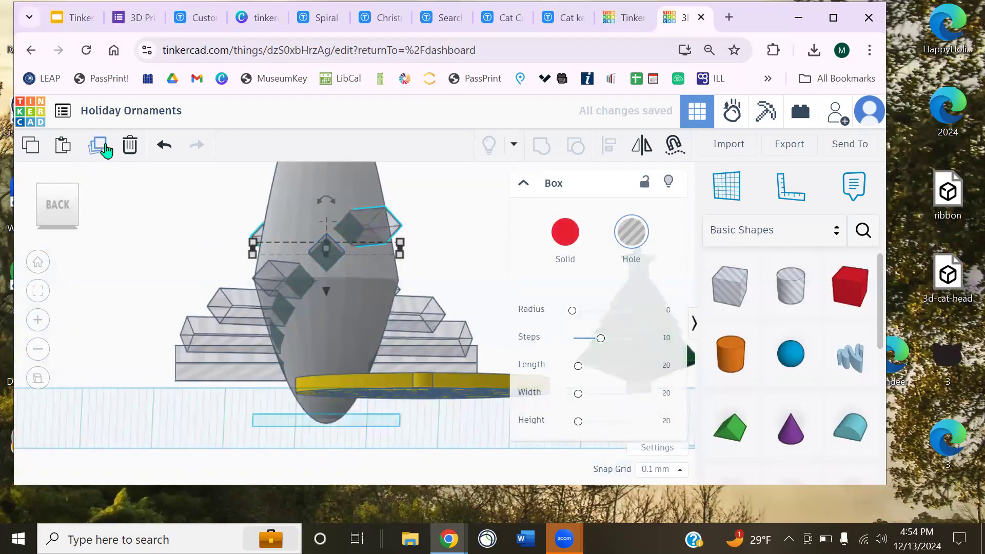
right_drag(441, 259, 334, 279)
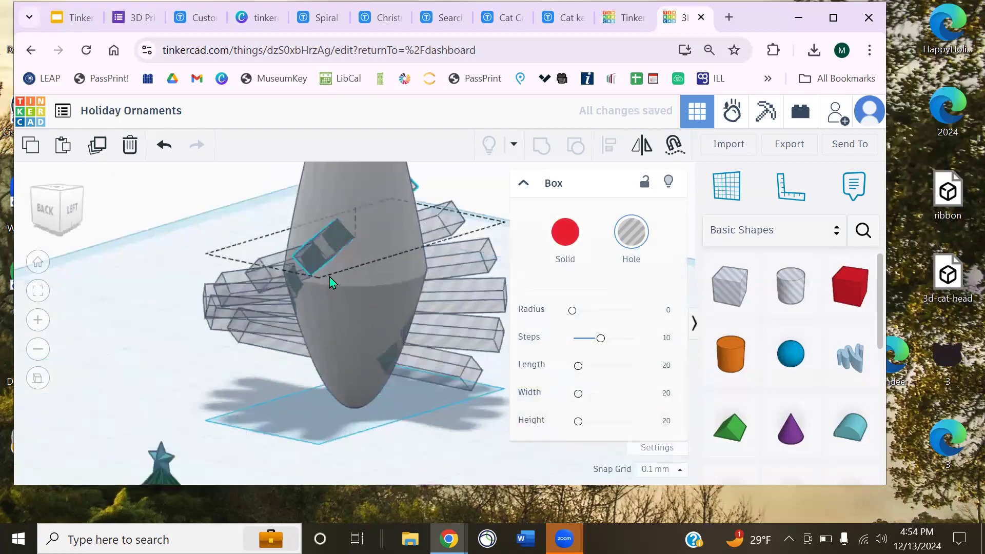
click(97, 147)
right_drag(403, 347, 381, 349)
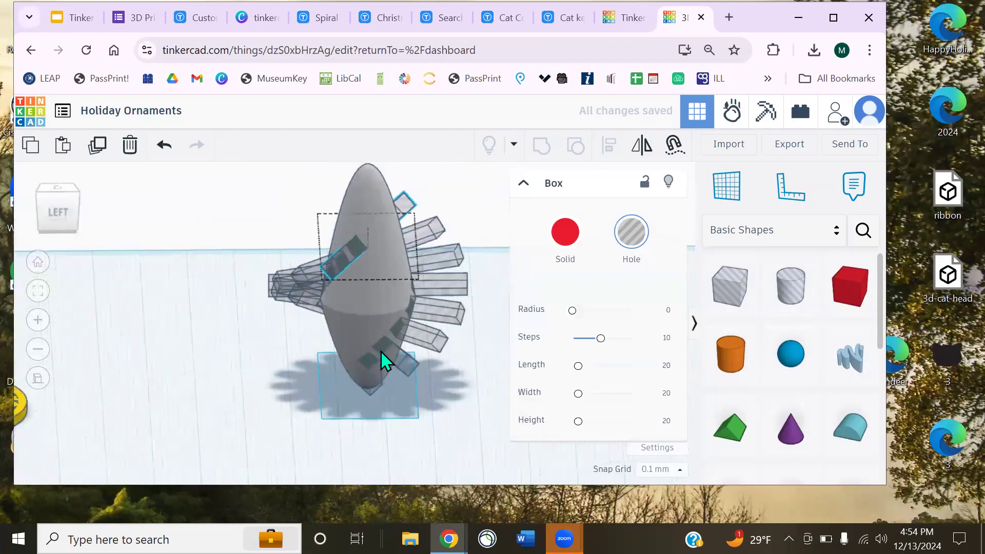
middle_drag(381, 350, 313, 363)
click(100, 149)
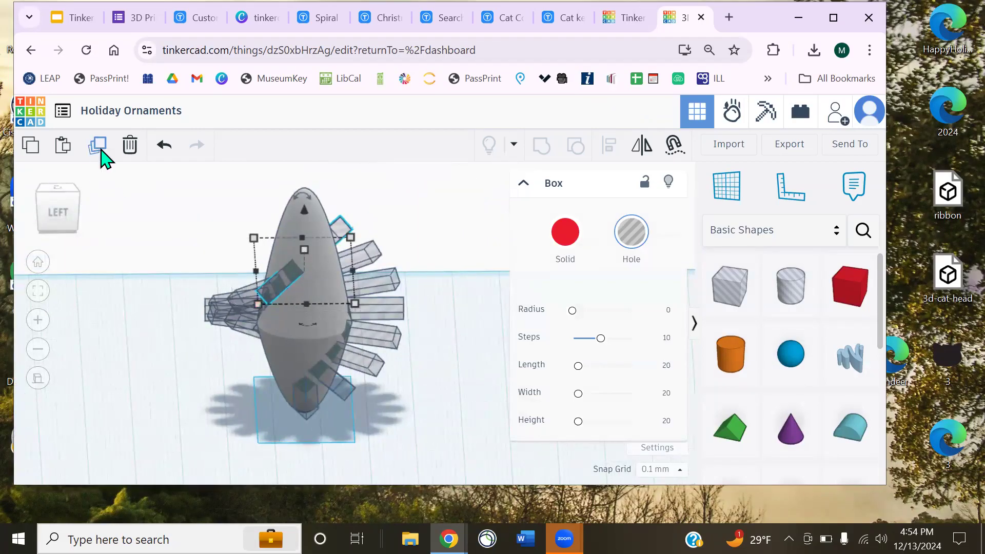
click(100, 149)
click(101, 149)
right_drag(429, 305, 209, 257)
click(99, 150)
right_drag(296, 298, 148, 298)
right_drag(202, 319, 173, 303)
Group the ornament with all the bar holes, inspect the spiral of cutouts from several sides, and undo the grouping
mouse_move(170, 222)
mouse_down()
mouse_move(280, 297)
mouse_move(427, 420)
mouse_up()
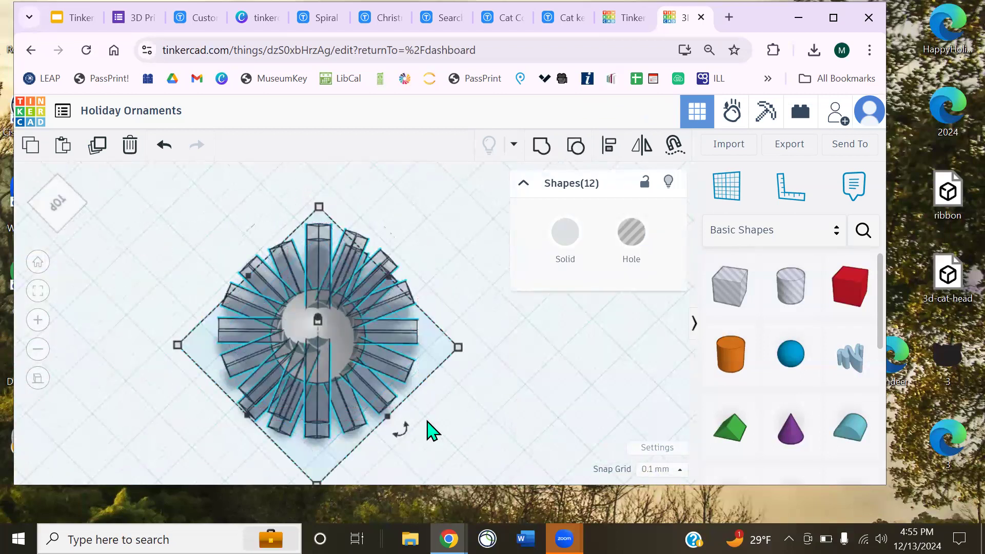
click(541, 146)
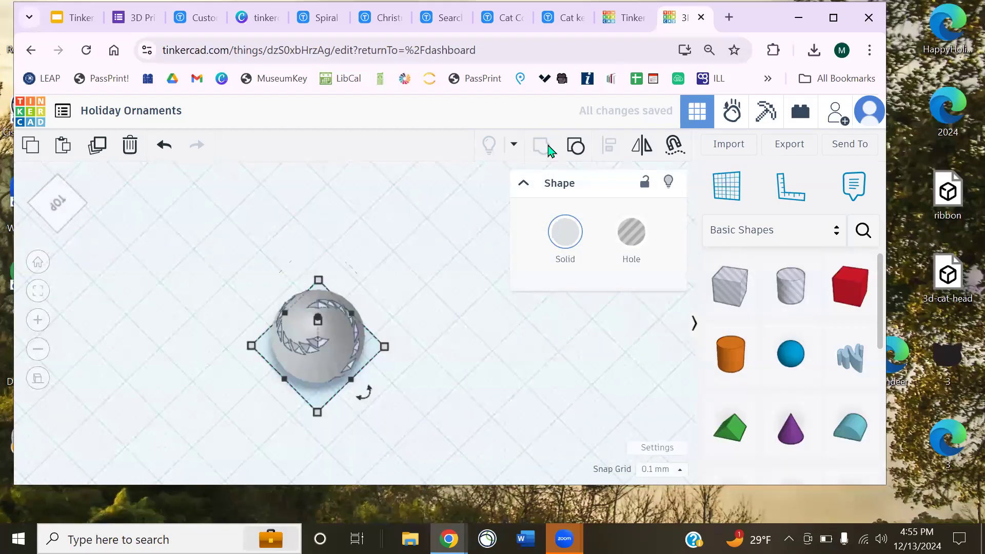
click(407, 354)
right_drag(359, 330, 405, 203)
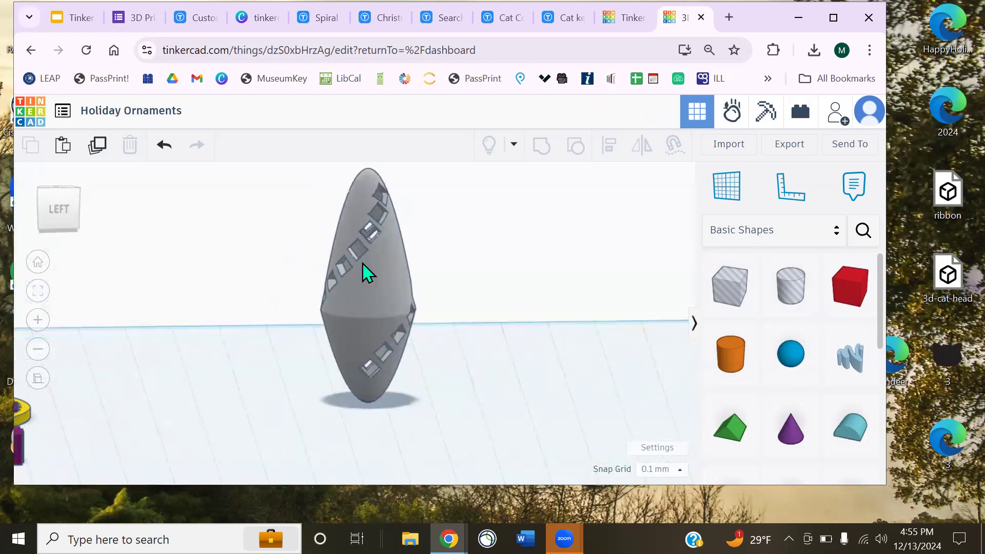
right_drag(485, 300, 47, 279)
click(45, 272)
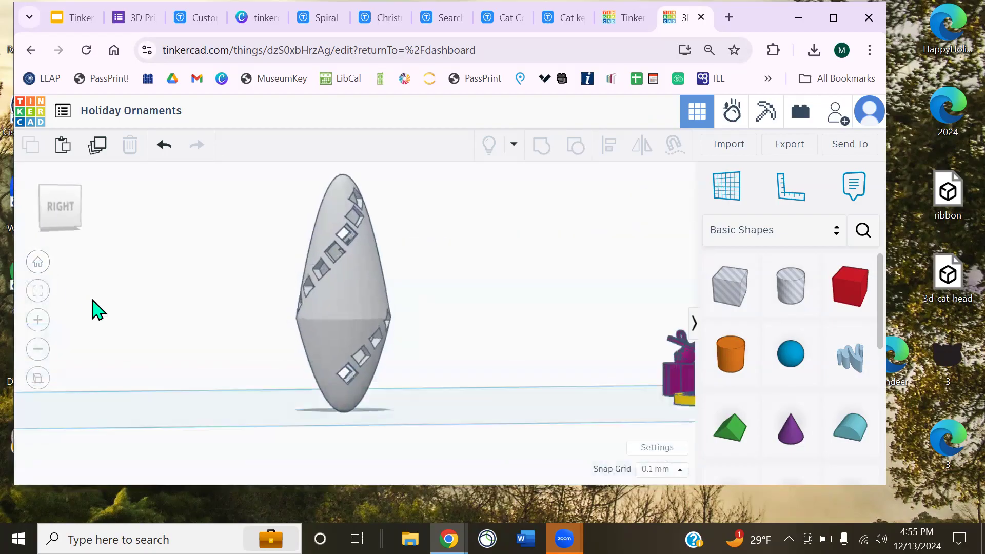
key(ctrl+z)
right_drag(573, 276, 571, 336)
drag(458, 243, 458, 429)
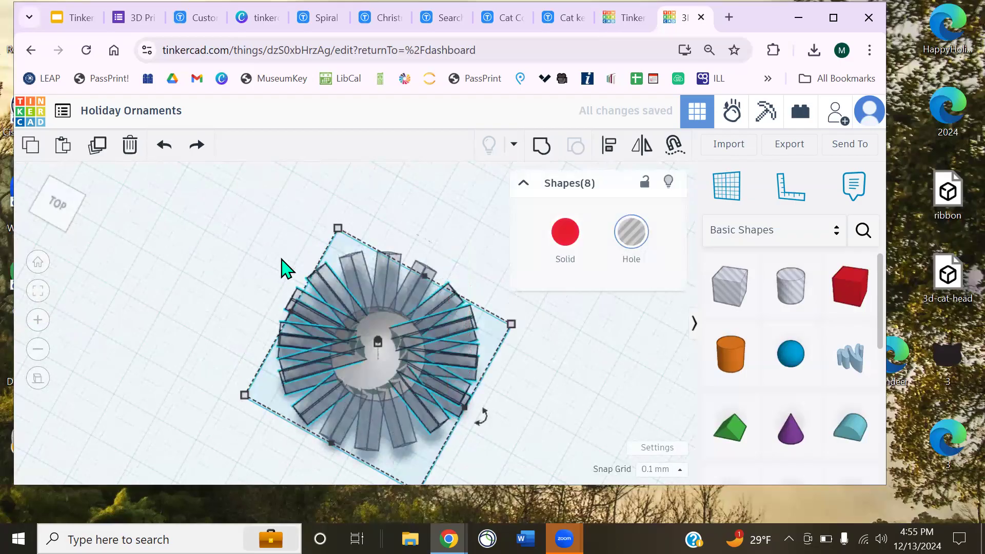
drag(269, 236, 308, 477)
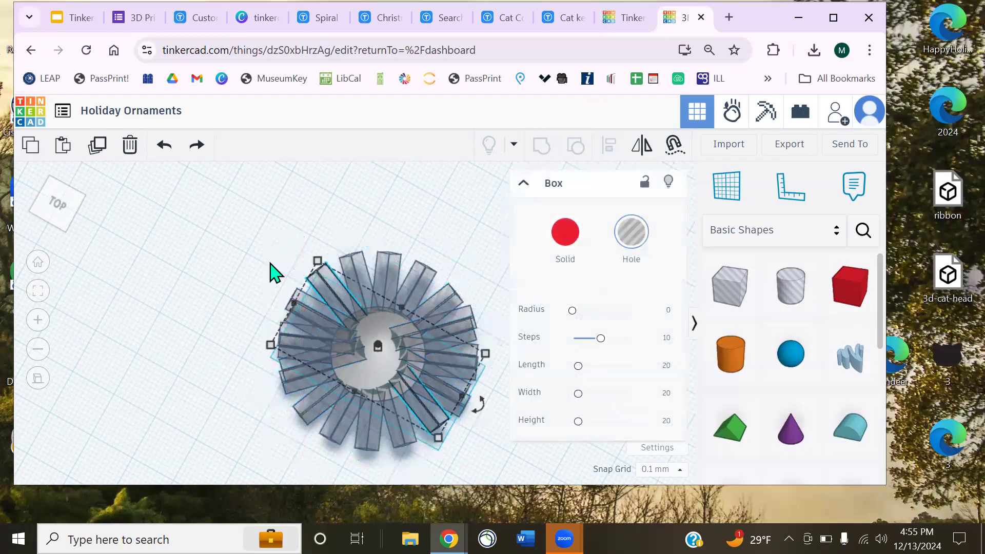
click(267, 250)
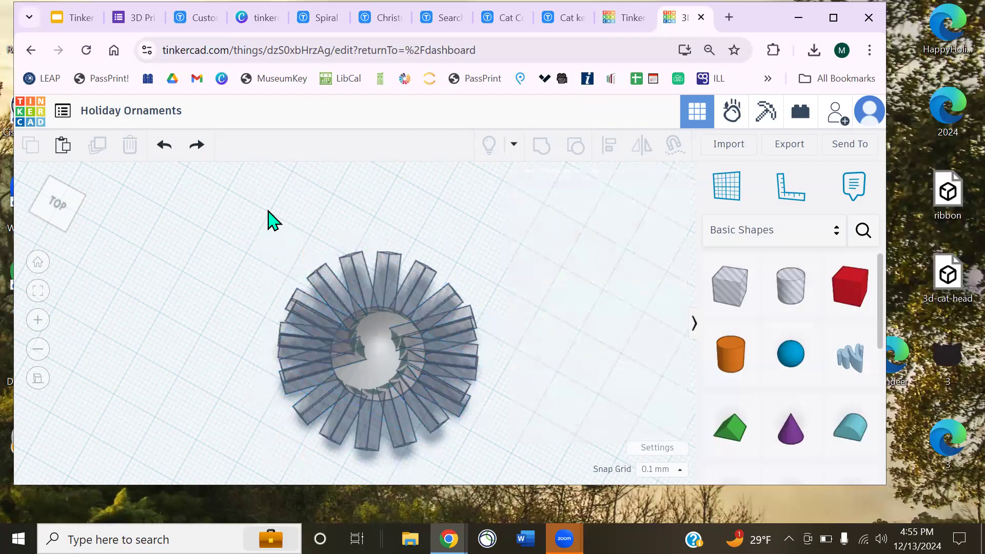
drag(237, 239, 481, 454)
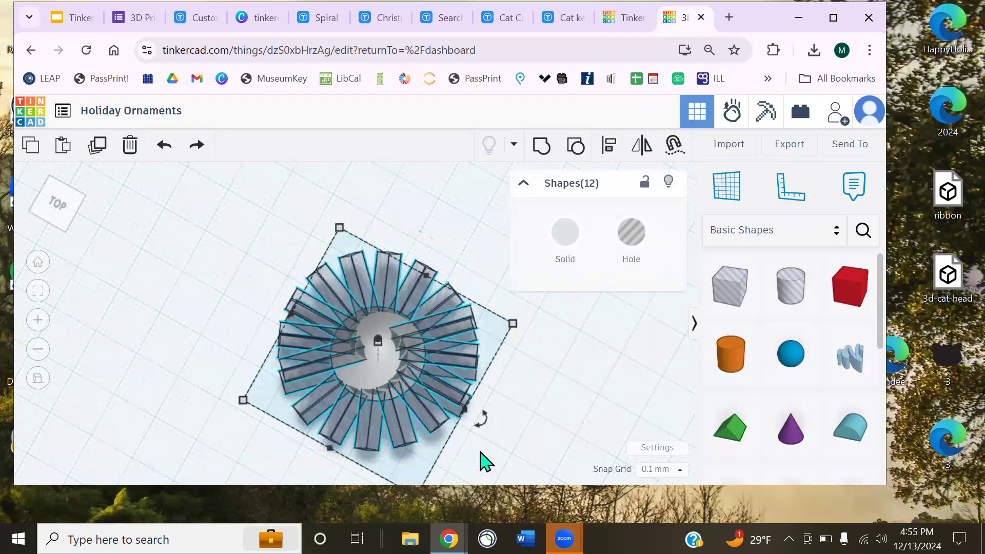
right_drag(557, 382, 354, 326)
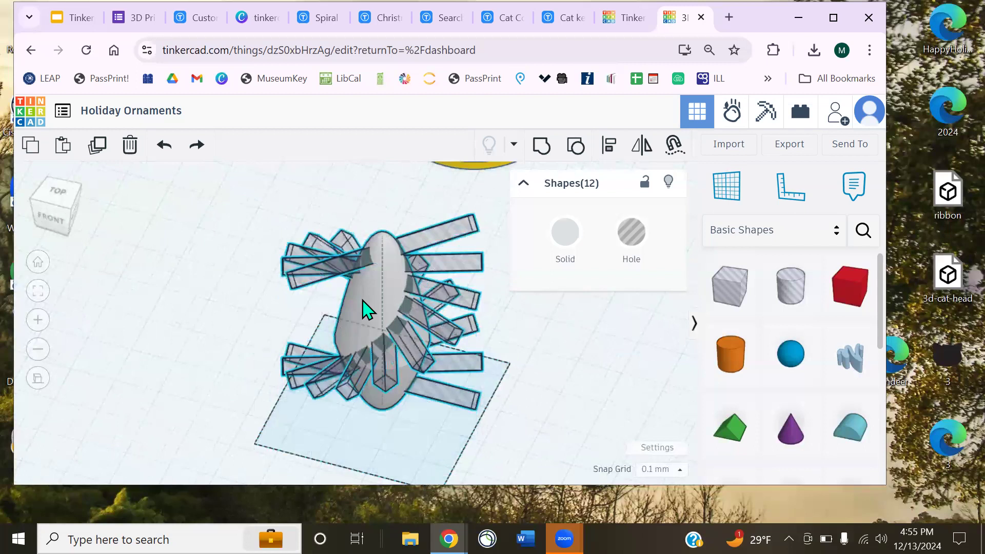
shift+click(363, 301)
click(600, 383)
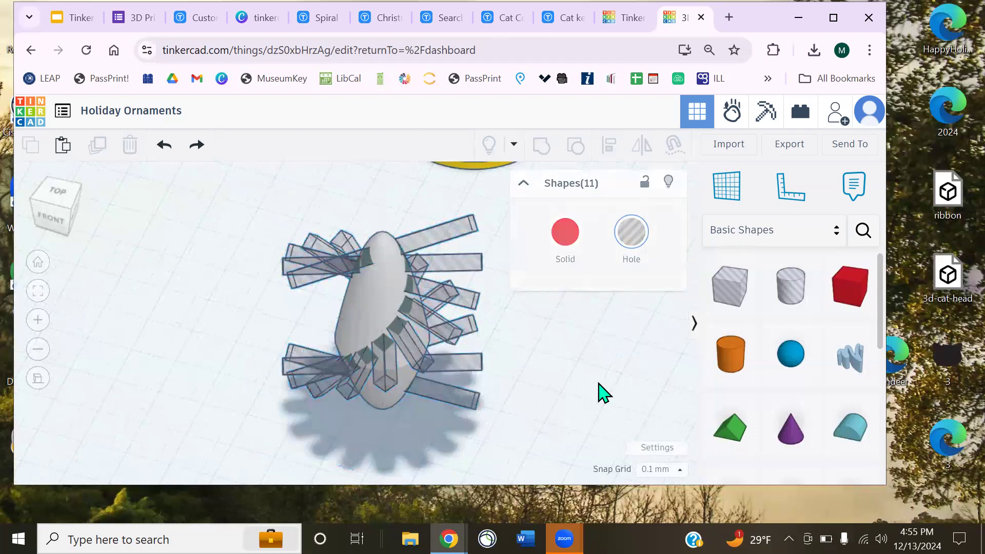
Select the ornament together with all its bar holes and shift the whole assembly slightly across the workplane
drag(257, 209, 522, 436)
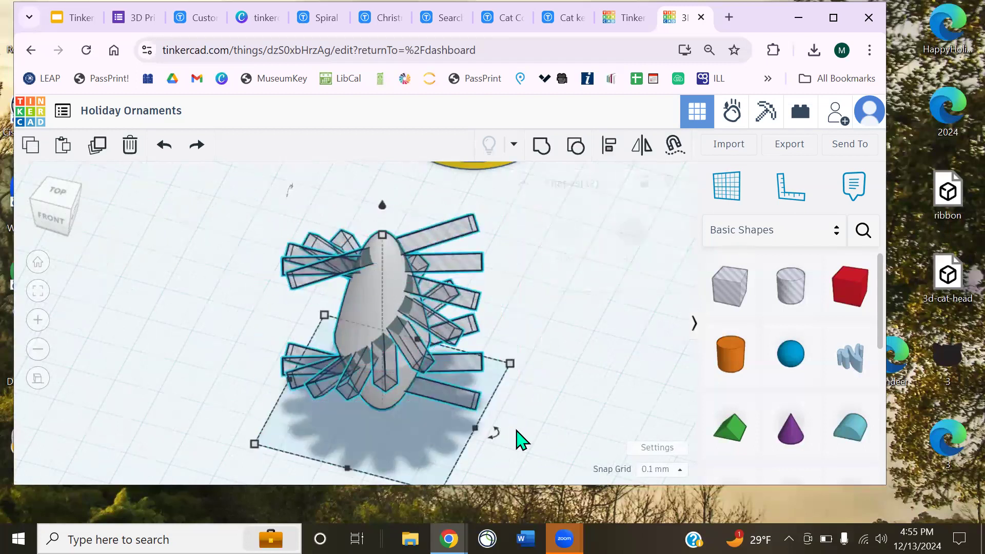
drag(360, 309, 338, 300)
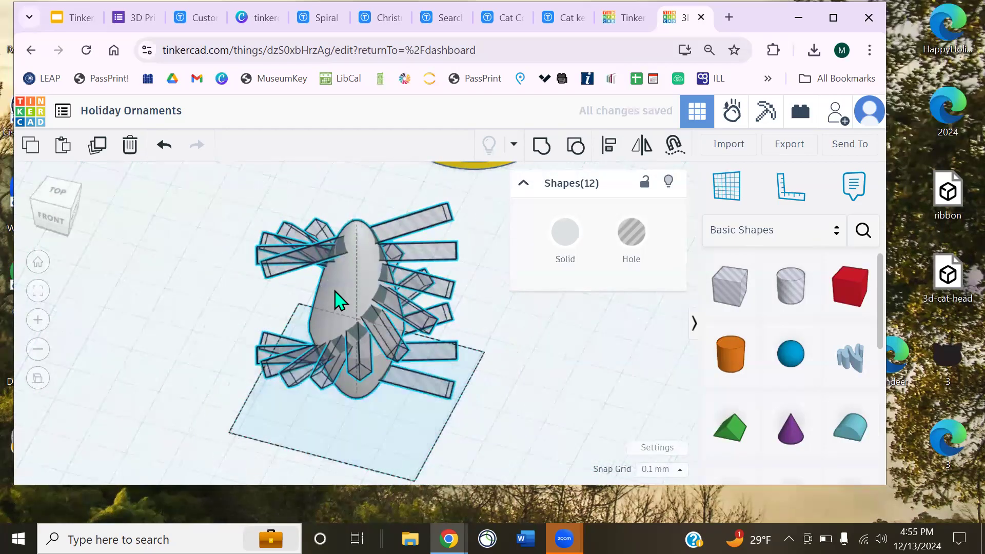
Deselect the ornament body so only the spiral of bar holes is selected, and undo the accidental move
shift+click(338, 300)
drag(405, 241, 430, 220)
key(ctrl+z)
key(ctrl+z)
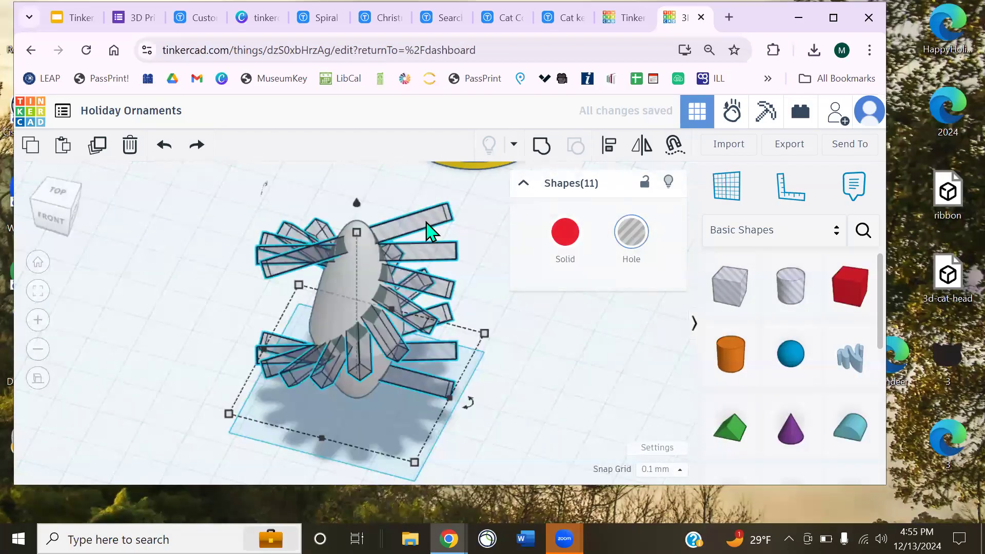
Duplicate the spiral of bar holes and rotate the copy around the ornament's vertical axis
right_drag(503, 380, 346, 354)
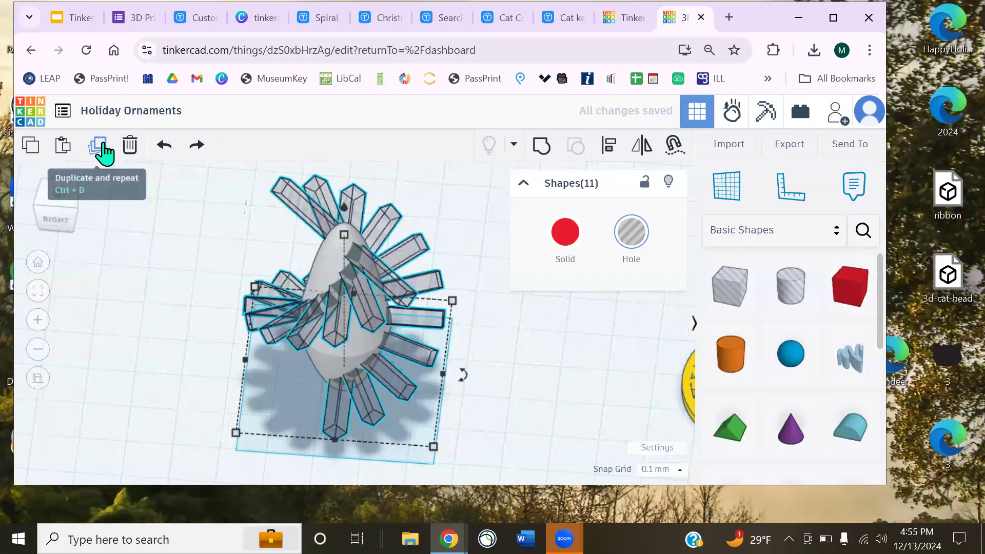
click(106, 143)
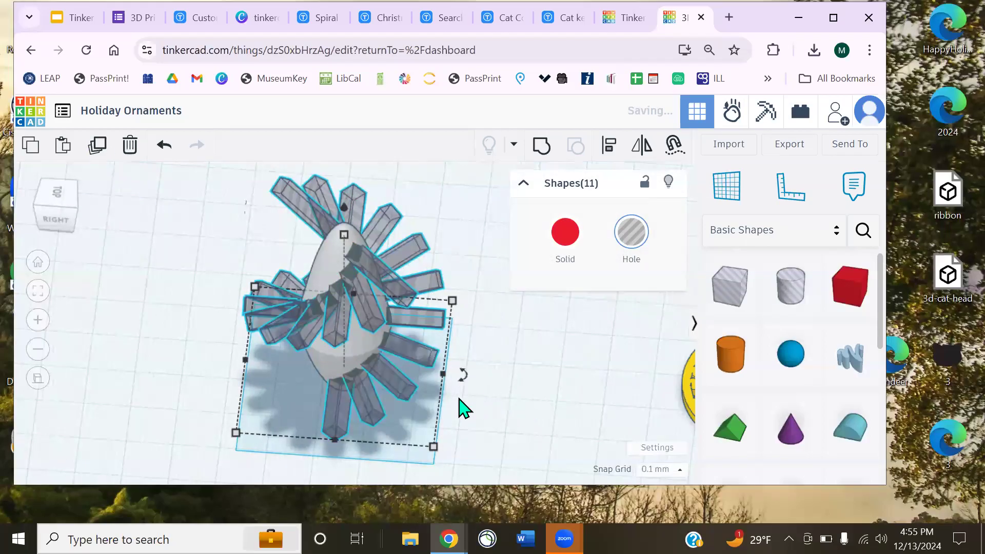
right_drag(463, 409, 432, 414)
drag(440, 424, 523, 352)
right_drag(538, 354, 482, 366)
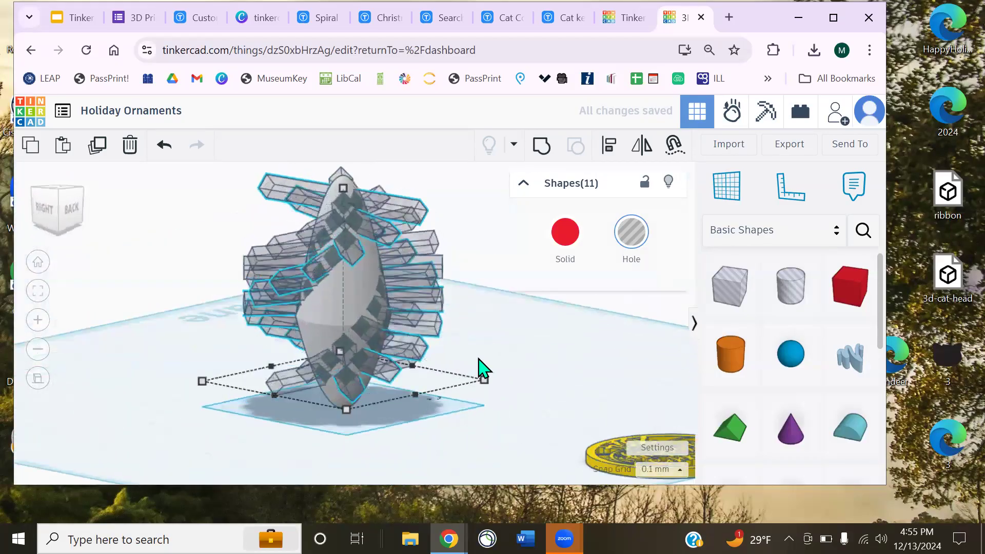
Adjust the copied spiral's rotation so its bar holes run alongside the first spiral with an even gap
right_drag(477, 402, 440, 418)
drag(445, 424, 539, 359)
right_drag(539, 359, 233, 332)
right_drag(238, 392, 431, 426)
drag(433, 426, 386, 429)
right_drag(554, 417, 123, 396)
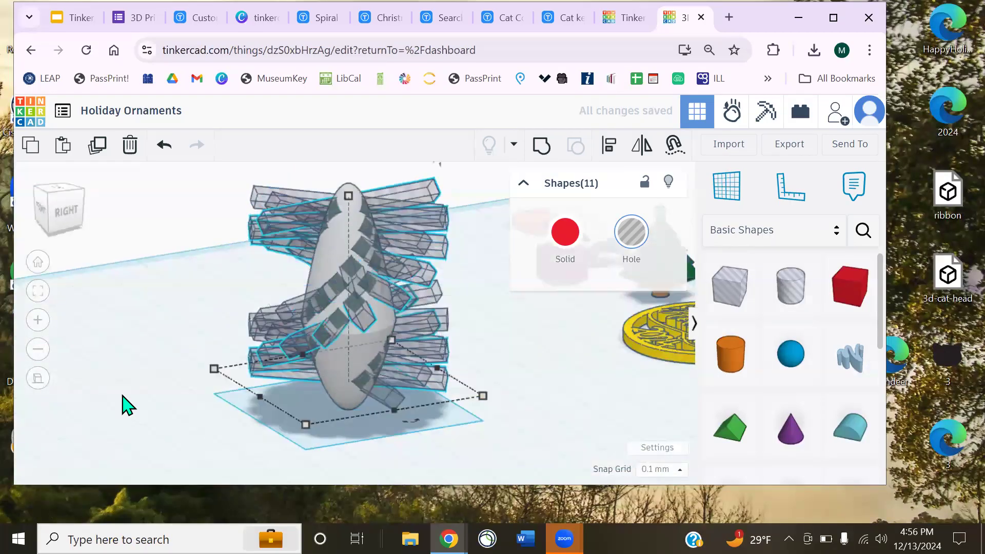
Duplicate the rotated spiral two more times so bar holes surround the whole ornament
click(98, 148)
right_drag(463, 354, 399, 353)
click(99, 147)
right_drag(533, 327, 367, 254)
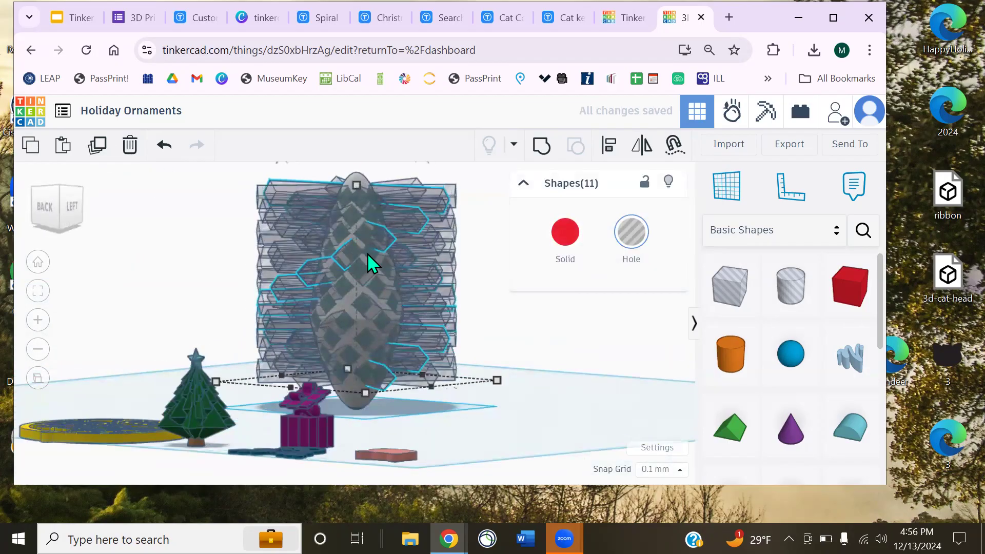
Select the ornament together with all four spirals of bar holes and group them to cut the diamond openings
right_drag(578, 354, 201, 226)
drag(201, 225, 473, 436)
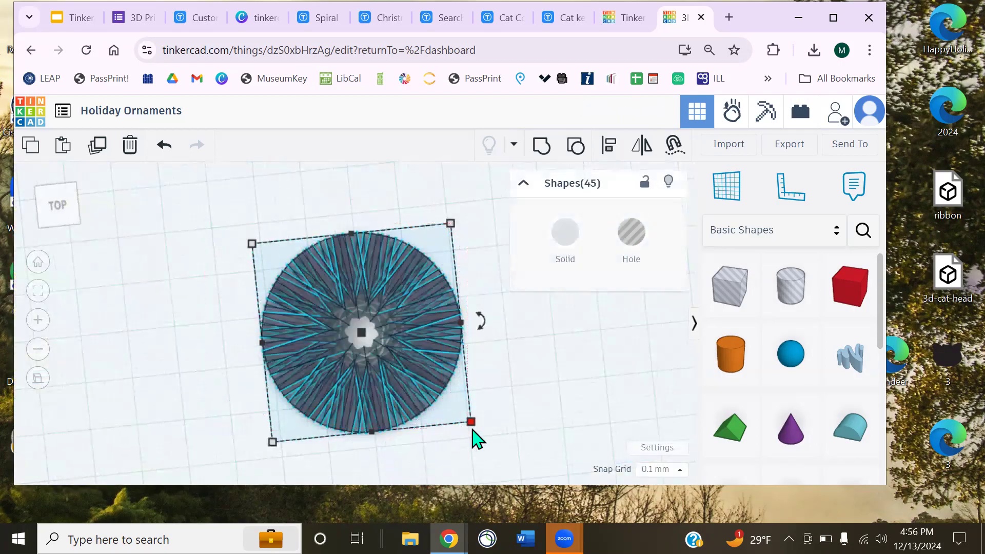
click(565, 149)
right_drag(544, 347, 524, 190)
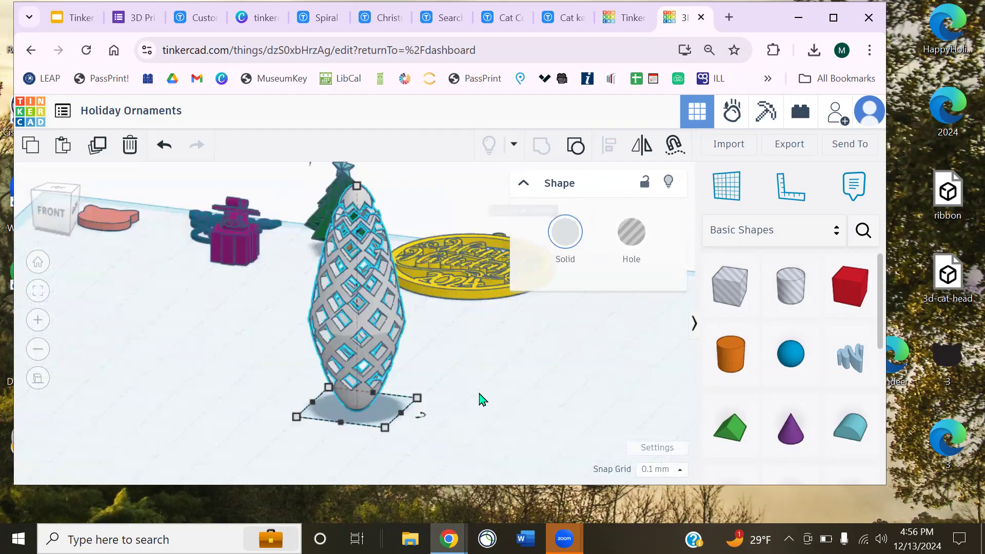
Examine the grouped ornament's diamond cutouts from all sides, including its tip and interior
click(547, 372)
right_drag(547, 371, 446, 373)
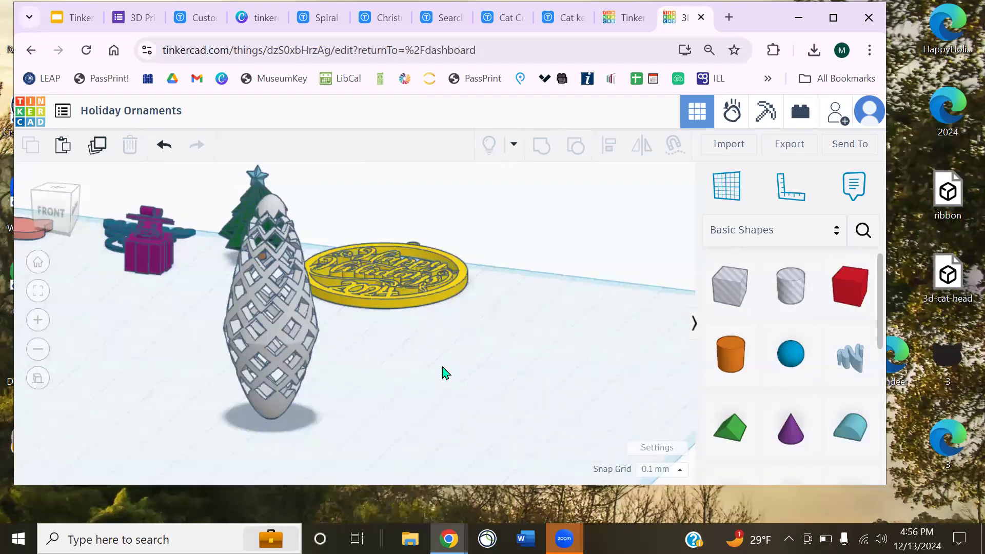
right_drag(370, 375, 329, 355)
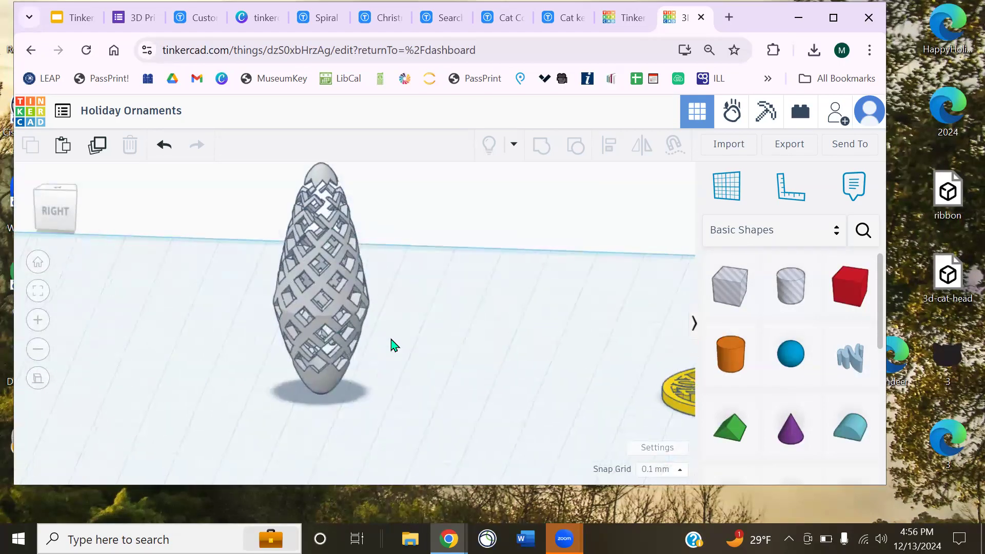
scroll(391, 345, up, 3)
right_drag(479, 281, 525, 239)
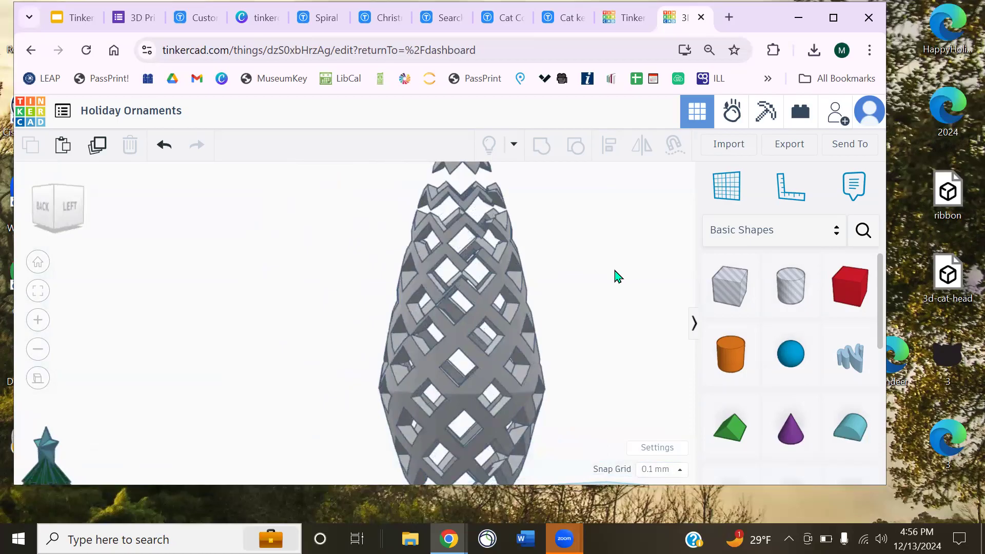
shift+right_drag(580, 271, 528, 333)
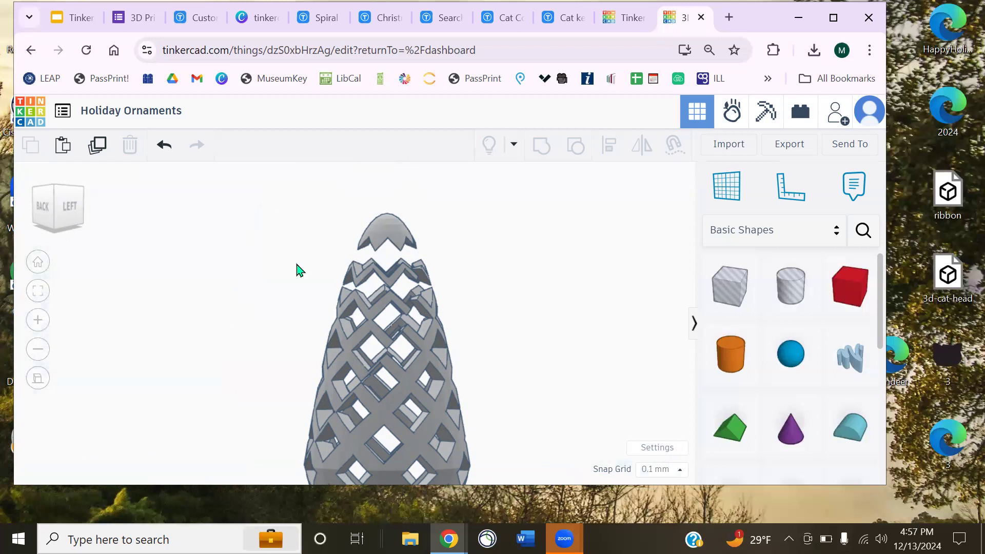
right_drag(464, 339, 359, 221)
right_drag(430, 255, 423, 228)
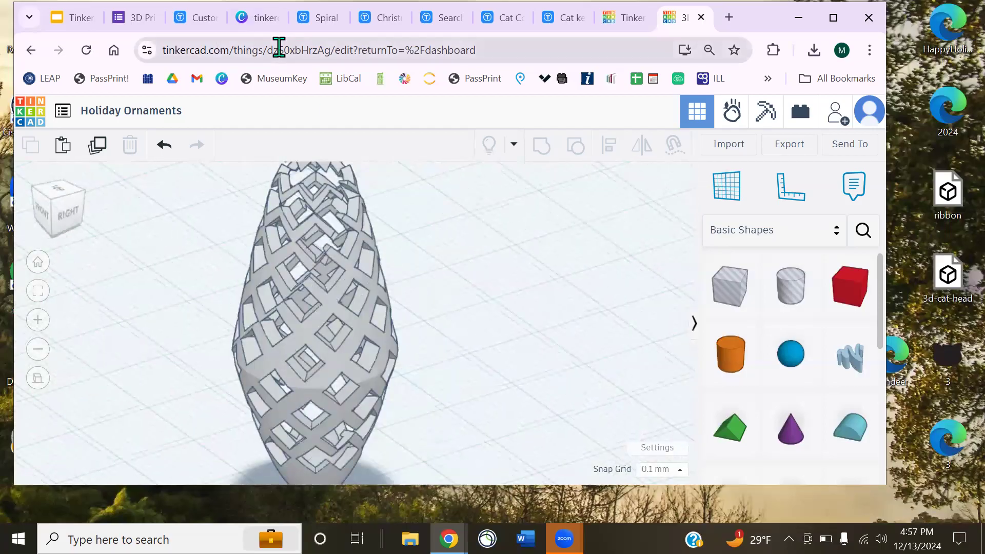
Compare the finished ornament with the photo of the spiral ornament on Thingiverse
click(310, 18)
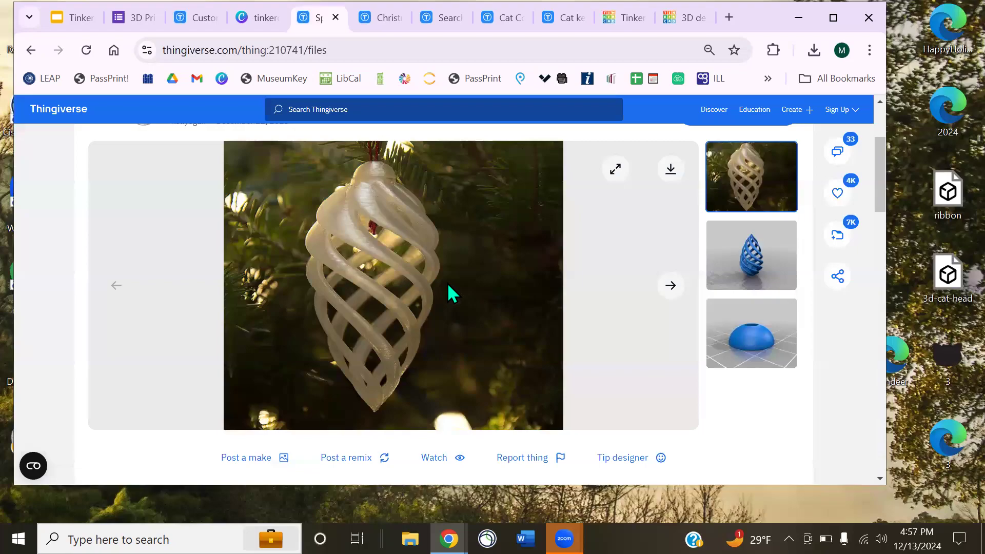
click(678, 18)
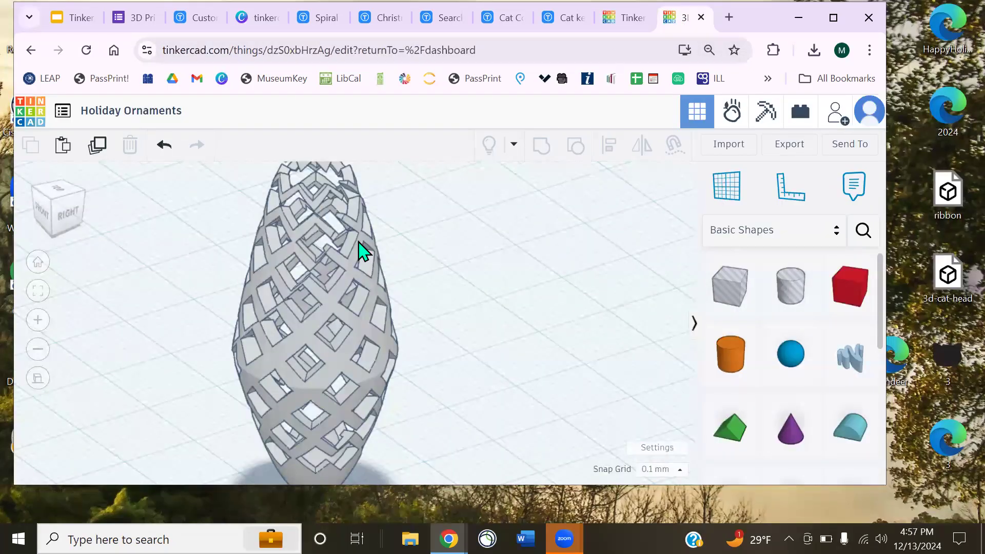
scroll(421, 281, down, 3)
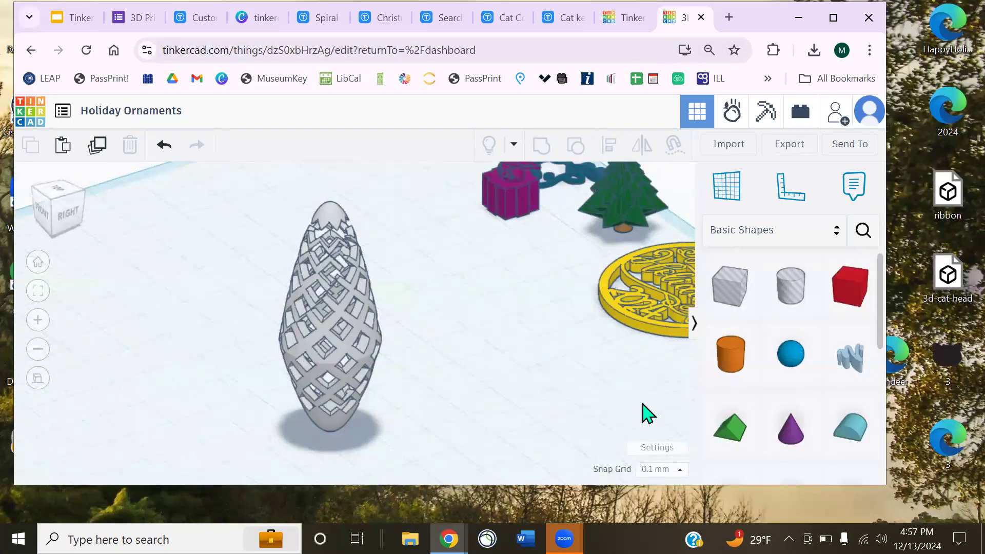
click(635, 26)
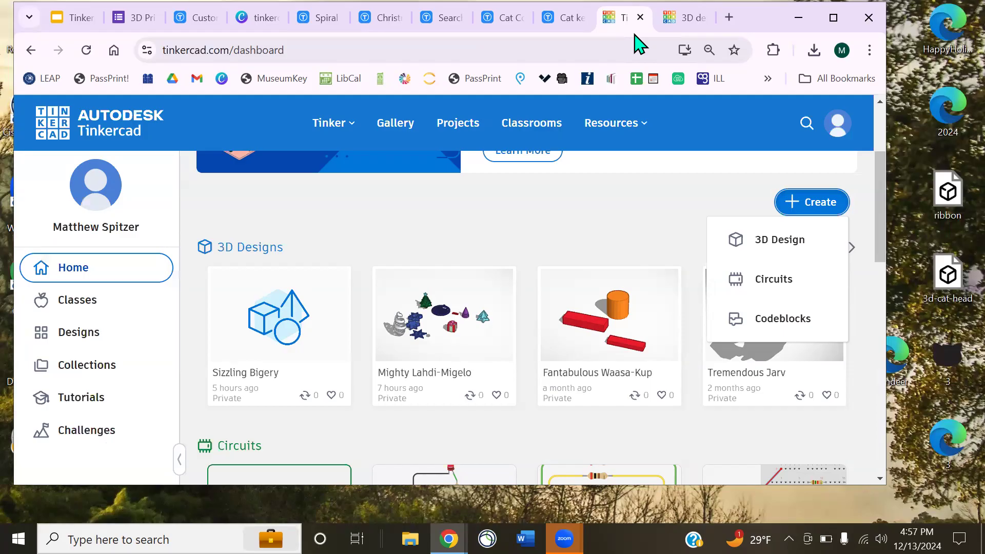
click(667, 19)
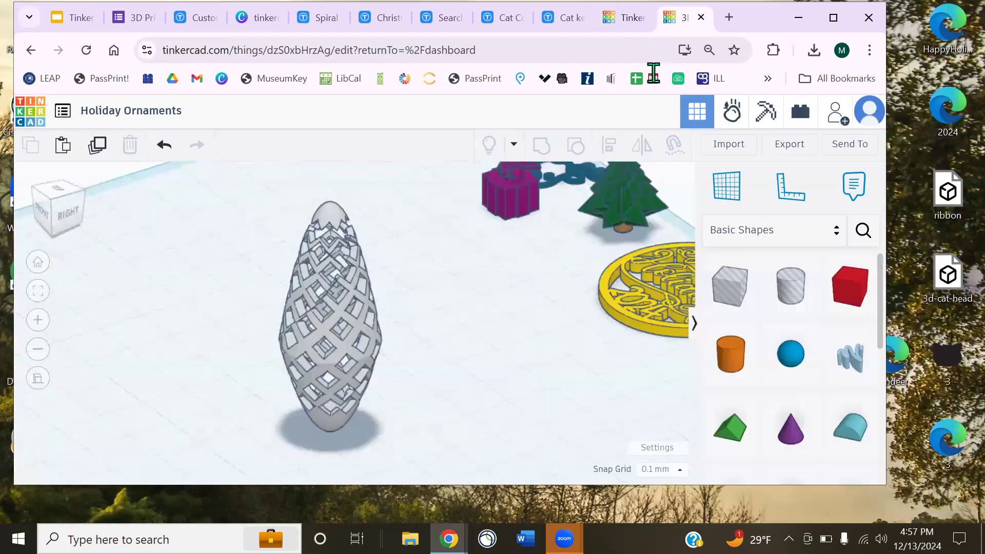
middle_drag(491, 299, 380, 302)
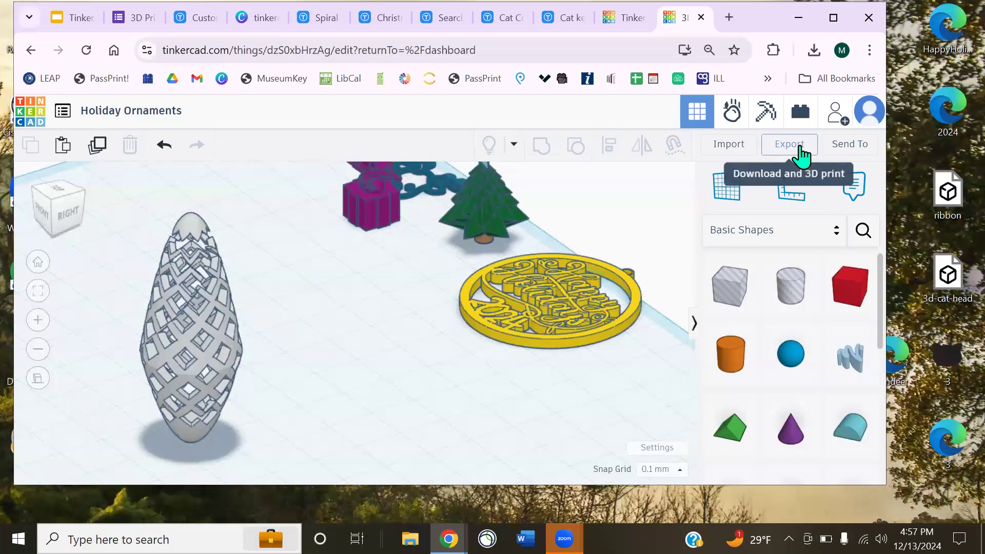
View the Import Shapes dialog and the downloadable STL files of Thingiverse's Christmas ornament, and return without importing anything
click(721, 148)
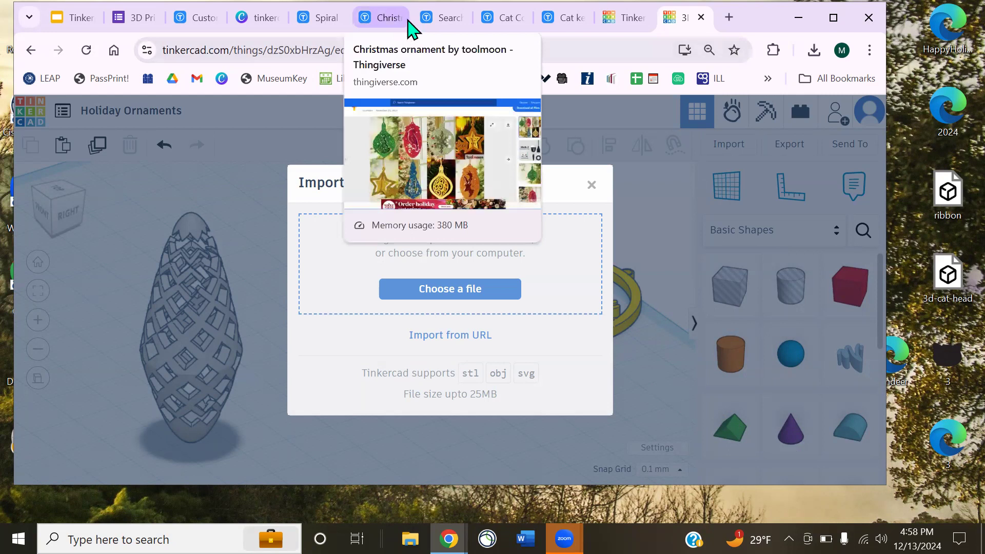
click(379, 24)
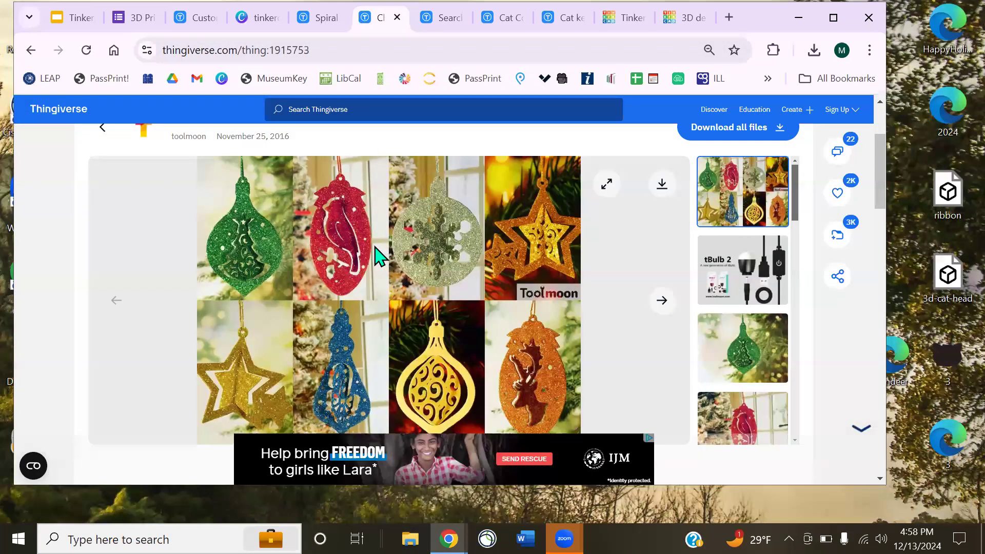
scroll(369, 258, down, 10)
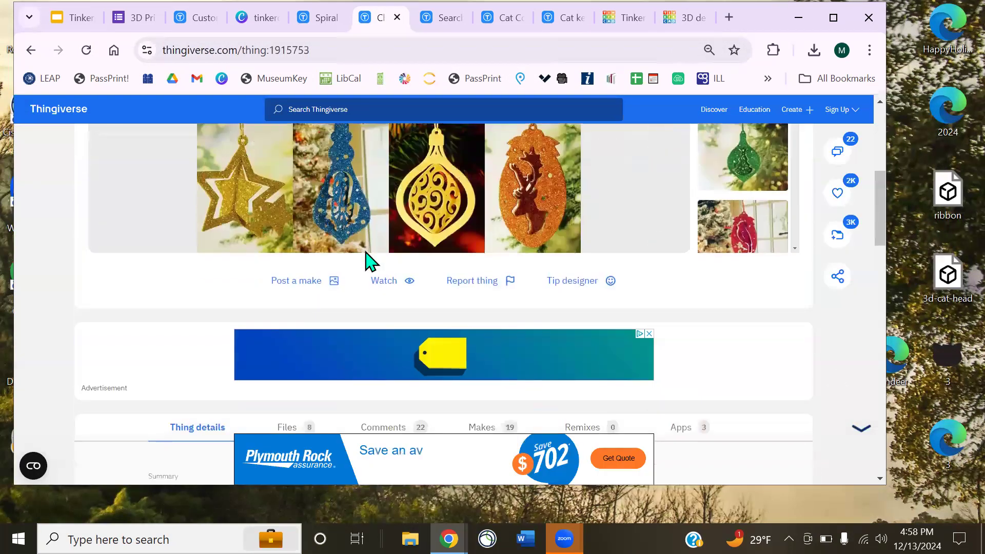
click(284, 221)
scroll(285, 222, down, 7)
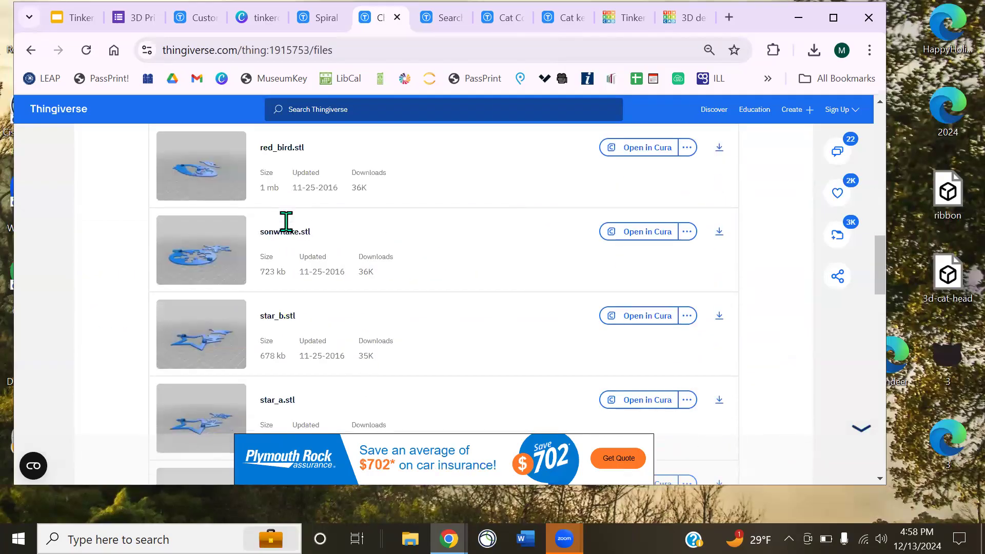
scroll(287, 229, down, 1)
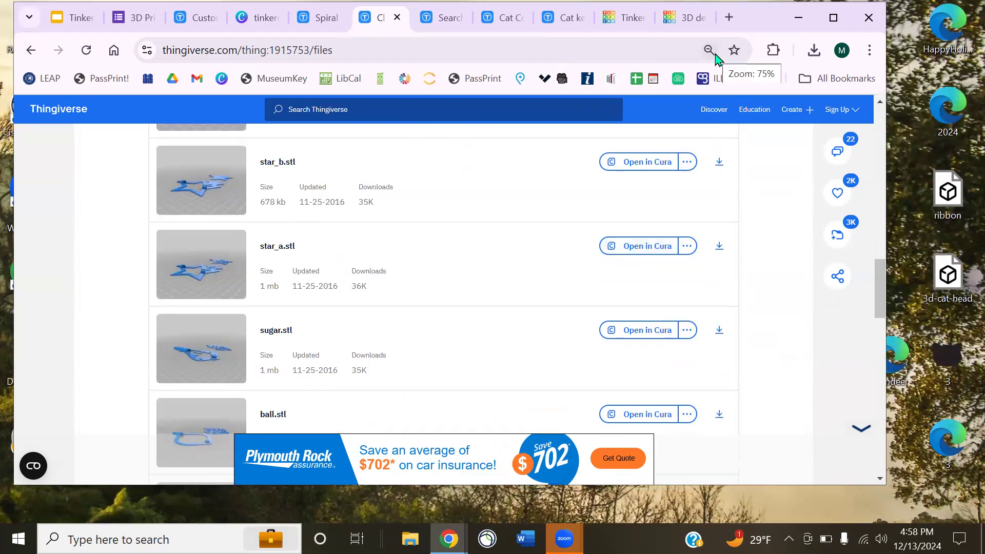
click(687, 17)
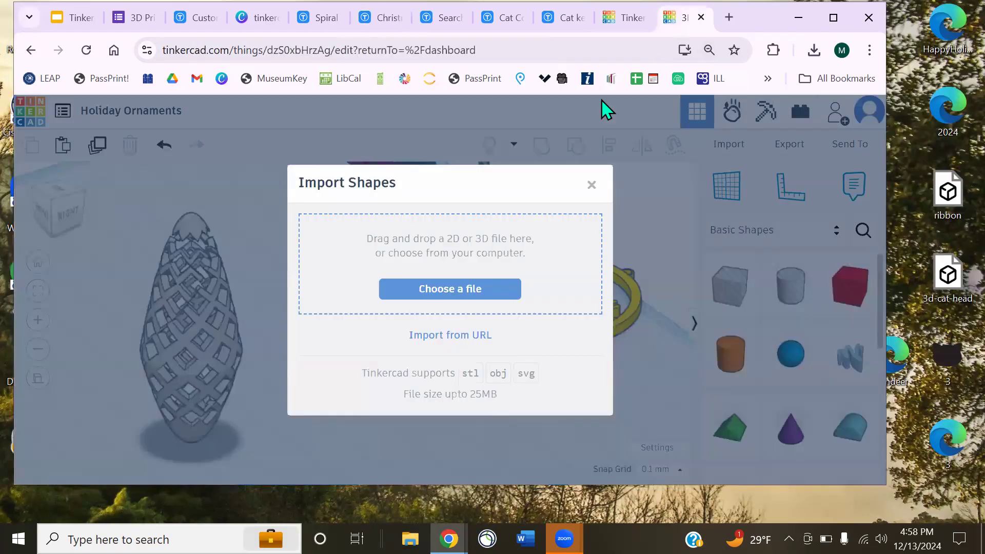
click(591, 187)
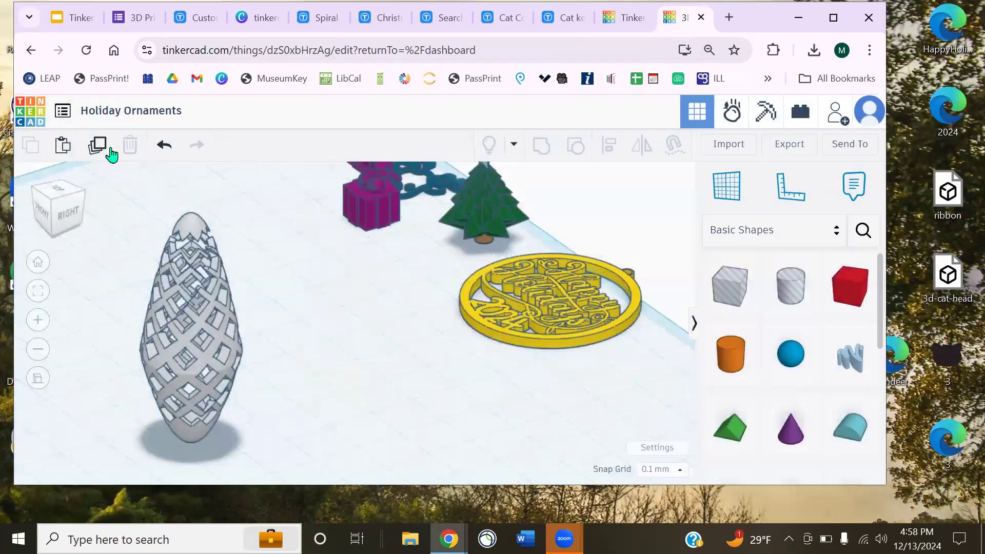
Go back from the 3D print request form to Millburn Library's 3D printing page and zoom it out to 80%
click(134, 19)
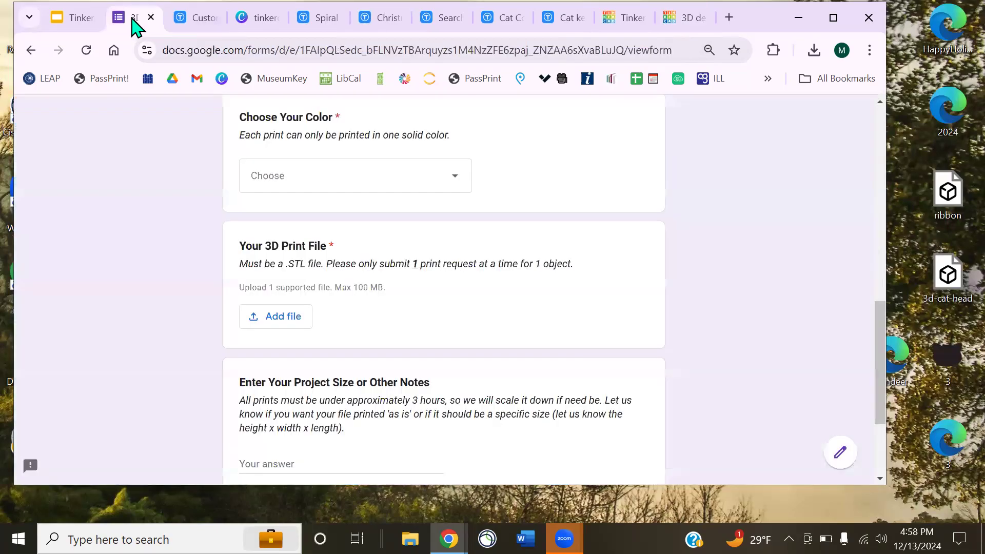
click(31, 50)
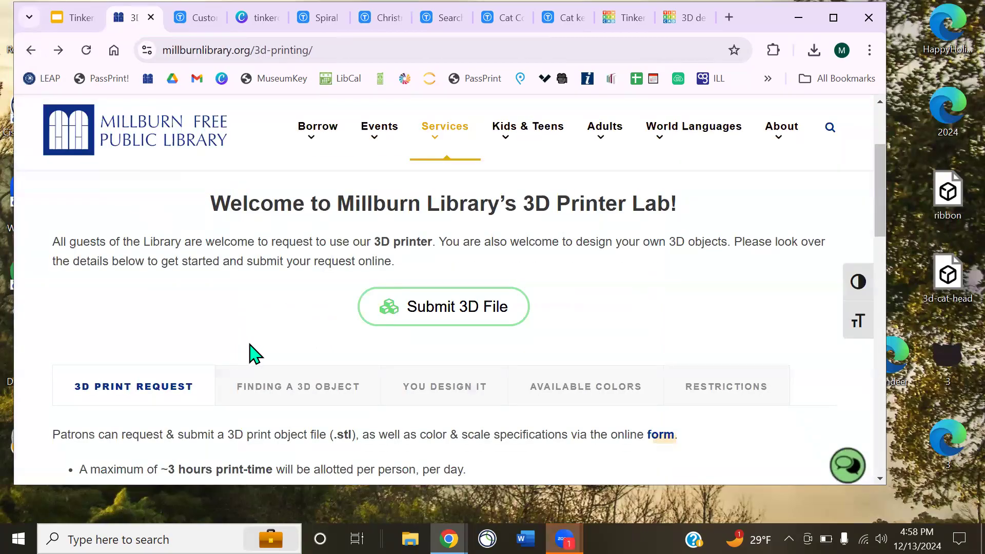
key(ctrl+minus)
key(ctrl+minus)
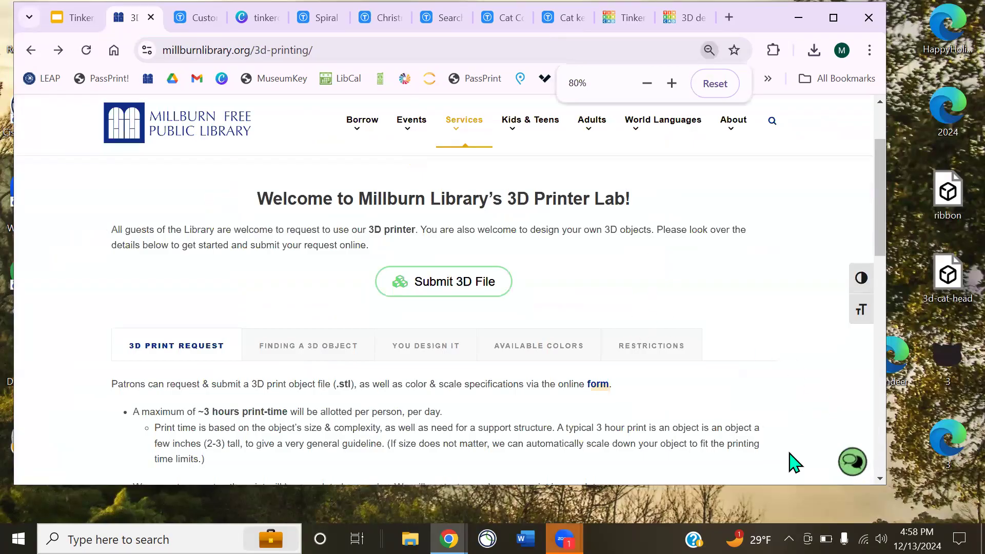